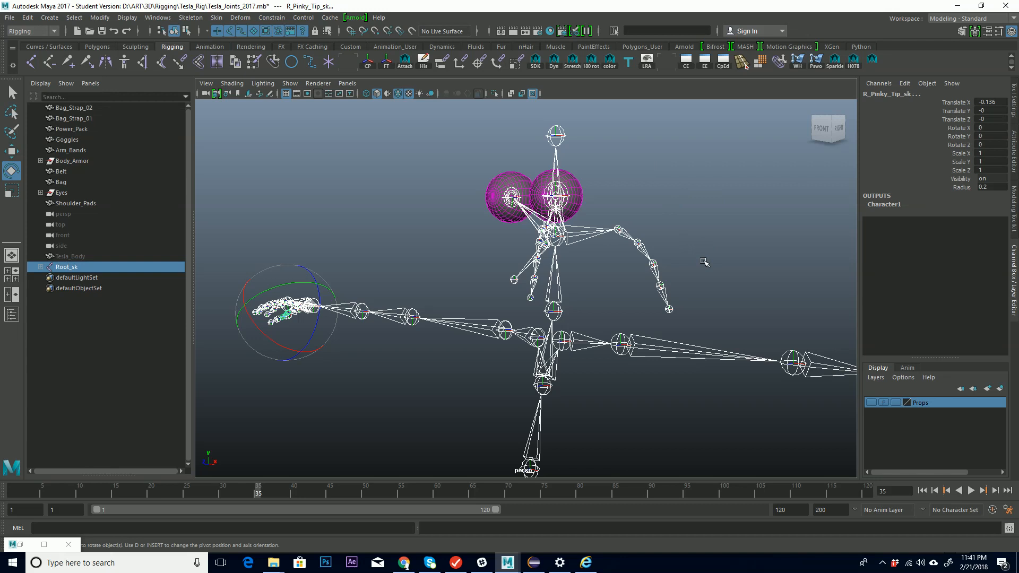
- Clear the selection and inspect the left arm's joint chain from L_Shoulder_sk down to the hand
{"action": "left_click_drag", "start_coordinate": [661, 244], "coordinate": [600, 251], "text": "alt"}
{"action": "left_click", "coordinate": [671, 264]}
{"action": "left_click_drag", "start_coordinate": [627, 297], "coordinate": [680, 294], "text": "alt"}
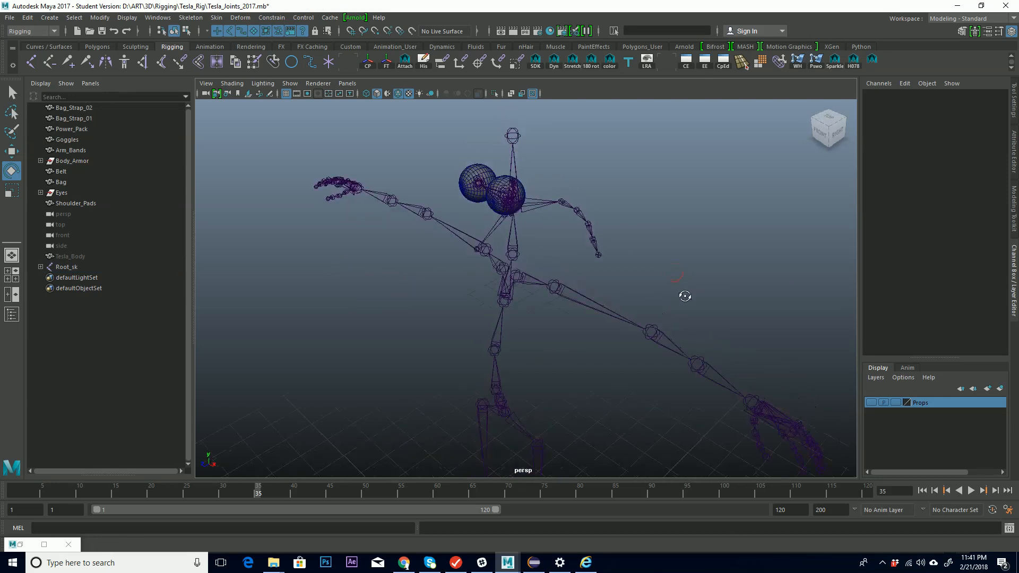
{"action": "left_click", "coordinate": [568, 297]}
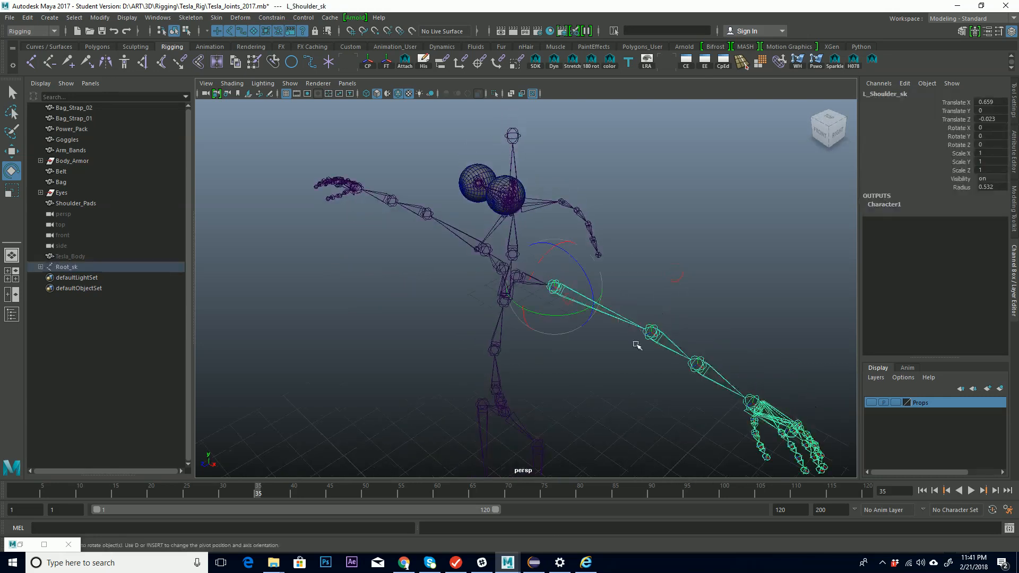
{"action": "left_click_drag", "start_coordinate": [703, 389], "coordinate": [569, 235], "text": "alt"}
- Inspect the left hand's finger joints, selecting the pinky, ring and middle knuckle chains one at a time
{"action": "left_click", "coordinate": [640, 302]}
{"action": "left_click", "coordinate": [543, 250]}
{"action": "left_click", "coordinate": [521, 244]}
{"action": "left_click_drag", "start_coordinate": [384, 263], "coordinate": [573, 243], "text": "alt"}
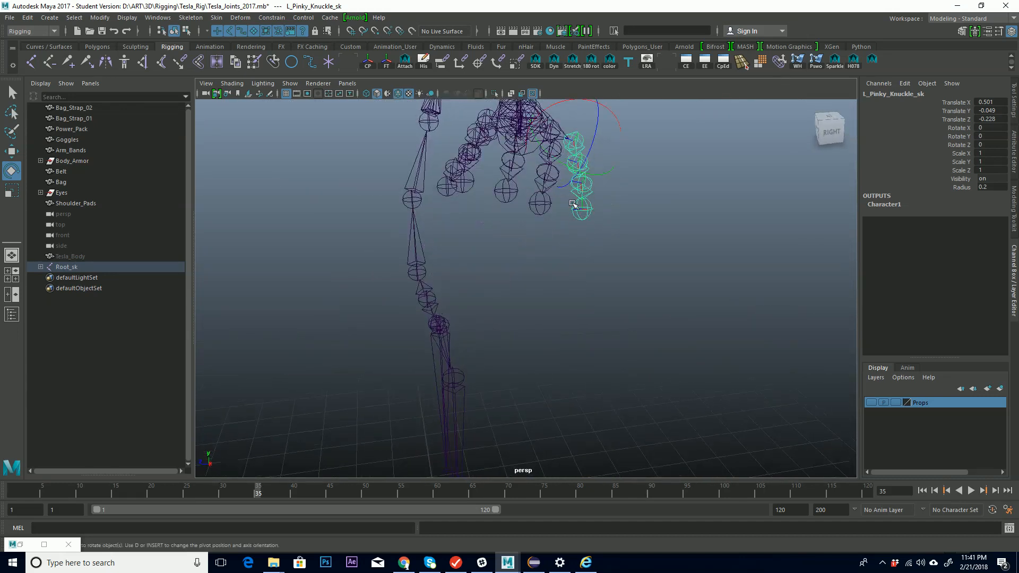
{"action": "left_click_drag", "start_coordinate": [579, 181], "coordinate": [575, 181], "text": "alt"}
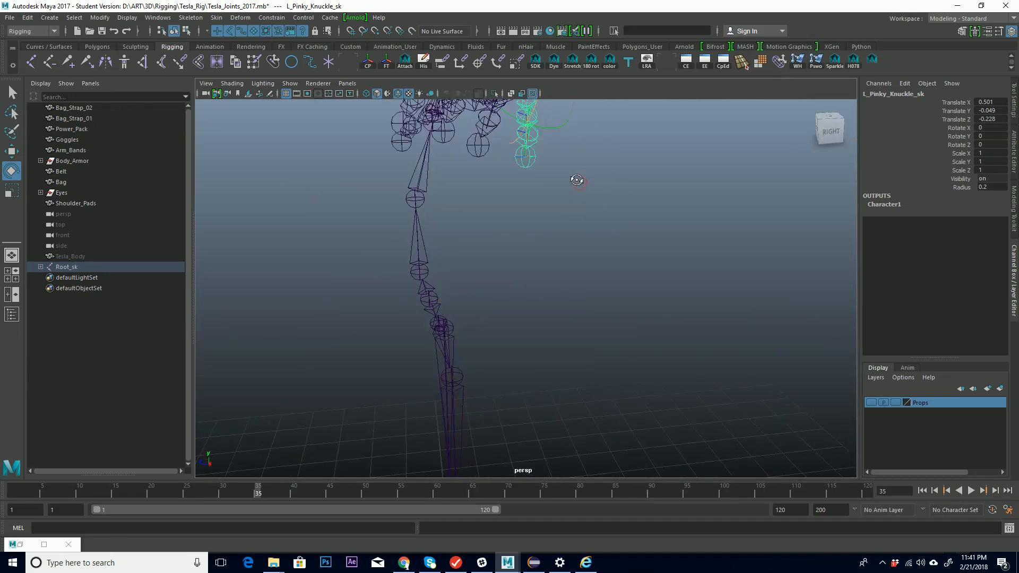
{"action": "middle_click_drag", "start_coordinate": [530, 187], "coordinate": [537, 209], "text": "alt"}
{"action": "left_click", "coordinate": [614, 226]}
{"action": "left_click", "coordinate": [519, 143]}
{"action": "left_click_drag", "start_coordinate": [538, 177], "coordinate": [641, 209], "text": "alt"}
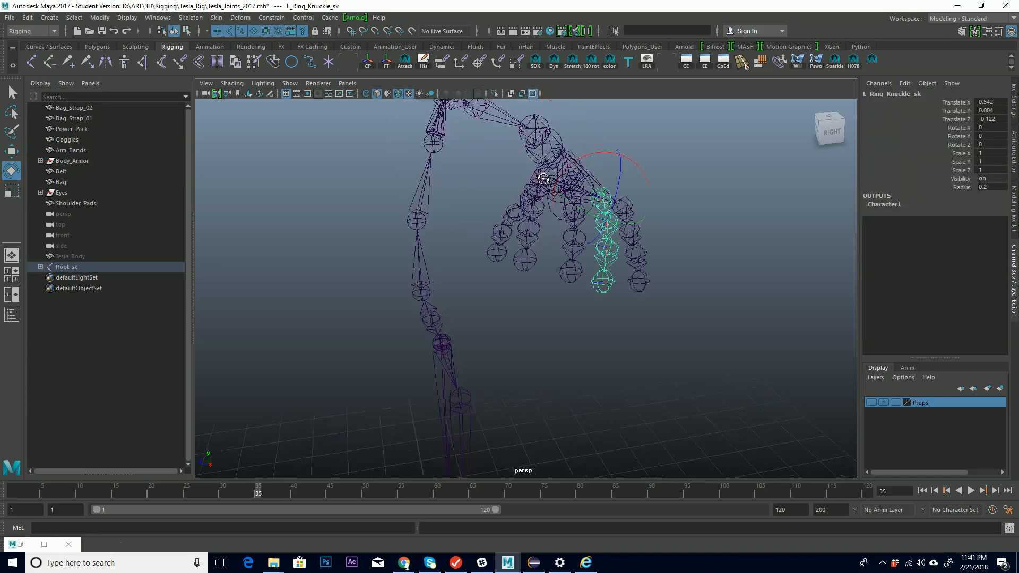
{"action": "left_click", "coordinate": [706, 198]}
{"action": "left_click", "coordinate": [592, 201]}
{"action": "left_click_drag", "start_coordinate": [547, 229], "coordinate": [631, 236], "text": "alt"}
{"action": "middle_click_drag", "start_coordinate": [536, 226], "coordinate": [603, 266], "text": "alt"}
{"action": "right_click_drag", "start_coordinate": [603, 266], "coordinate": [565, 277], "text": "alt"}
{"action": "middle_click_drag", "start_coordinate": [586, 264], "coordinate": [600, 304], "text": "alt"}
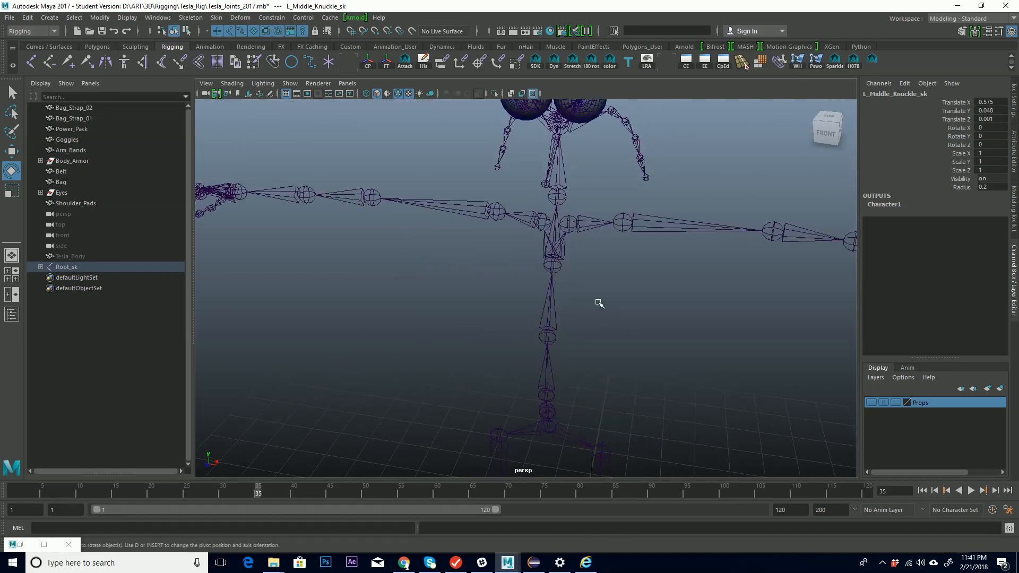
- Turn on the visibility of the Tesla_Body mesh
{"action": "left_click", "coordinate": [71, 257]}
{"action": "left_click", "coordinate": [996, 177]}
{"action": "type", "text": "1"}
{"action": "key", "text": "Return"}
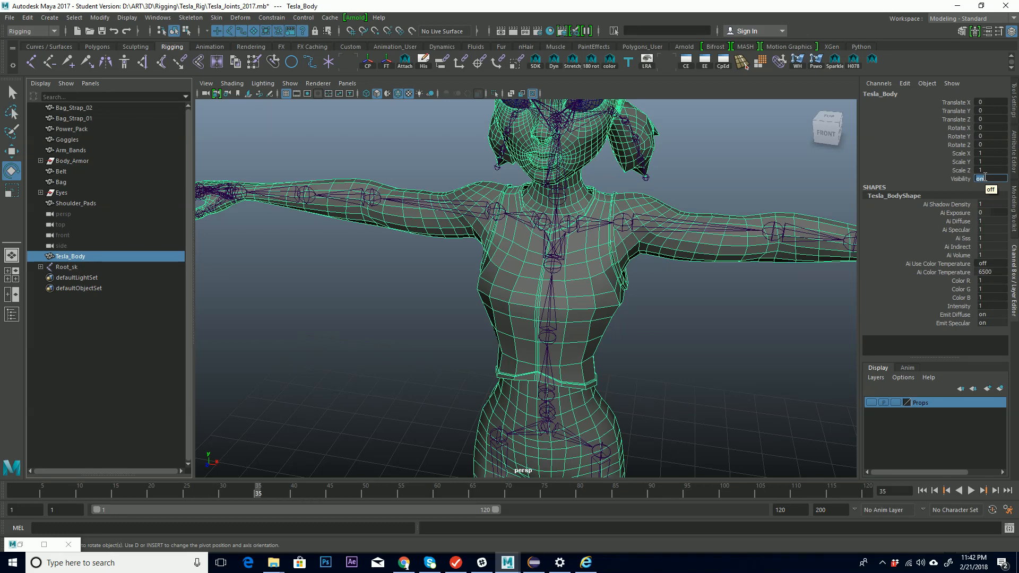
- Examine the left eye's joints on the head by selecting L_Eyelid_Up_sk, L_Eye_sk and L_Eyelid_Low_sk in turn
{"action": "middle_click_drag", "start_coordinate": [660, 266], "coordinate": [600, 226], "text": "alt"}
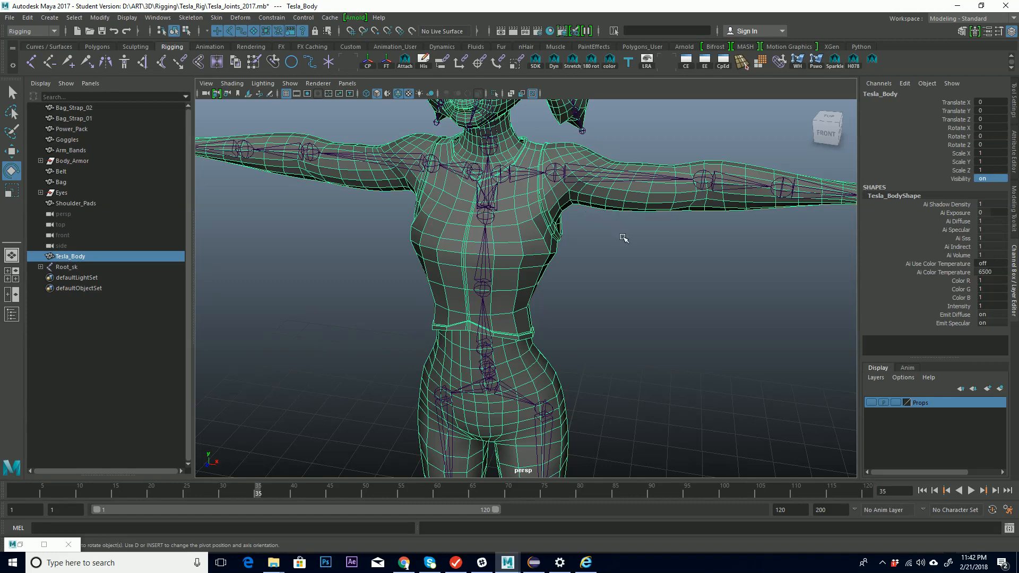
{"action": "middle_click_drag", "start_coordinate": [642, 281], "coordinate": [578, 330], "text": "alt"}
{"action": "right_click_drag", "start_coordinate": [506, 301], "coordinate": [672, 267], "text": "alt"}
{"action": "left_click_drag", "start_coordinate": [484, 265], "coordinate": [523, 300], "text": "alt"}
{"action": "middle_click_drag", "start_coordinate": [380, 260], "coordinate": [450, 280], "text": "alt"}
{"action": "right_click_drag", "start_coordinate": [450, 281], "coordinate": [550, 257], "text": "alt"}
{"action": "middle_click_drag", "start_coordinate": [498, 242], "coordinate": [516, 270], "text": "alt"}
{"action": "left_click_drag", "start_coordinate": [526, 290], "coordinate": [546, 268], "text": "alt"}
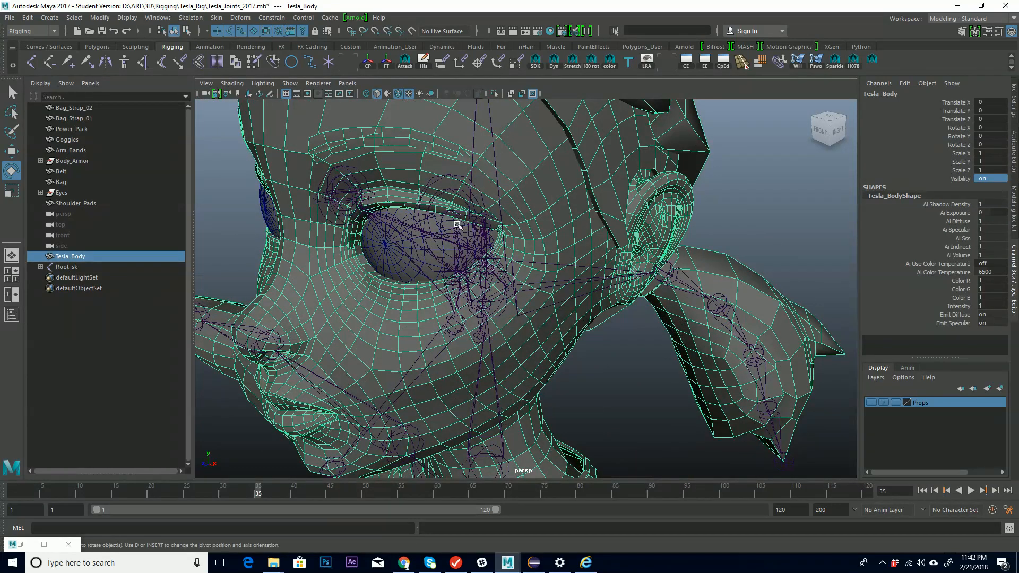
{"action": "mouse_move", "coordinate": [458, 226]}
{"action": "left_mouse_down", "text": "alt"}
{"action": "mouse_move", "coordinate": [469, 225]}
{"action": "mouse_move", "coordinate": [459, 225]}
{"action": "left_mouse_up", "text": "alt"}
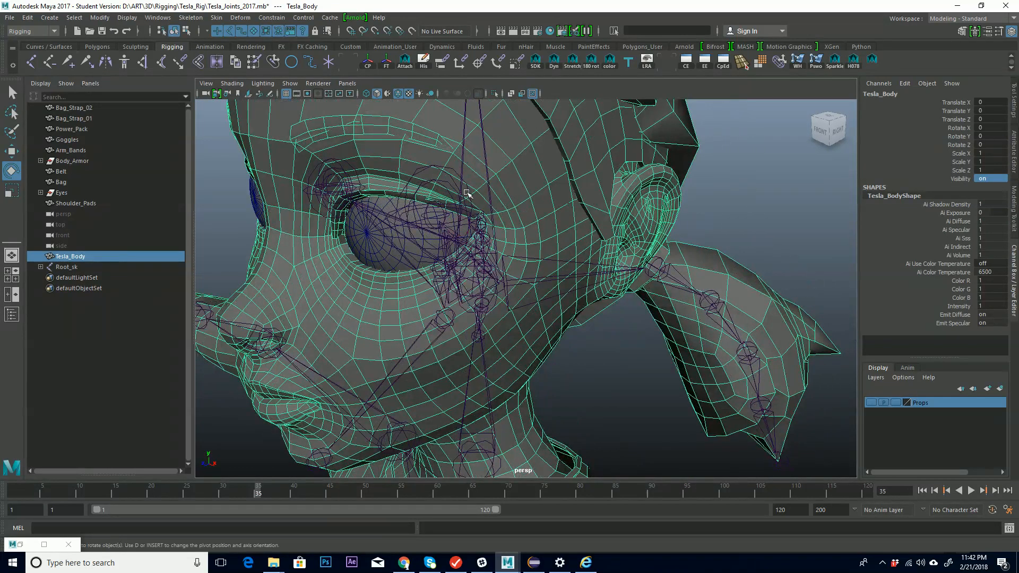
{"action": "left_click", "coordinate": [435, 167]}
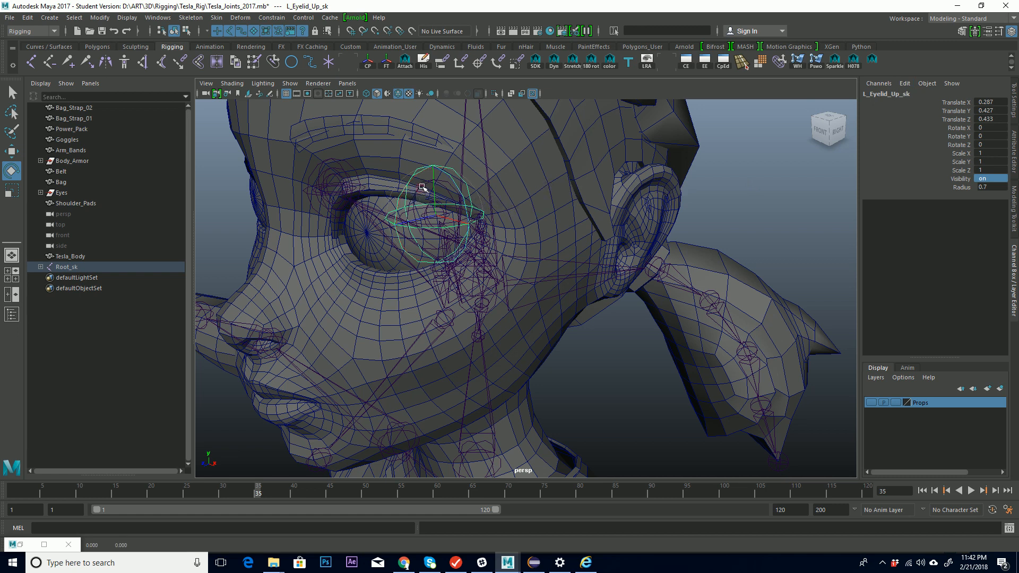
{"action": "left_click", "coordinate": [754, 193]}
{"action": "left_click", "coordinate": [420, 192]}
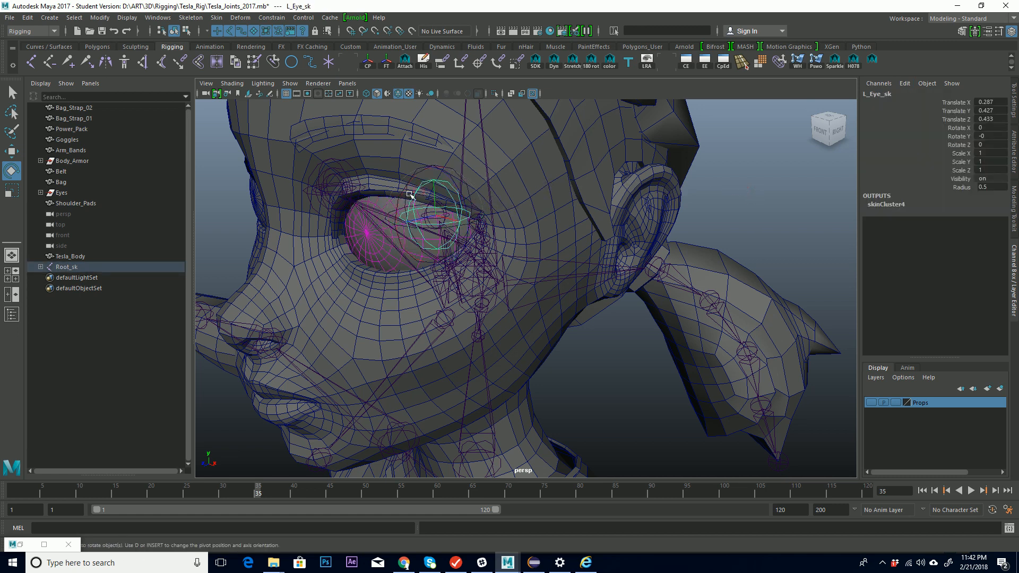
{"action": "left_click", "coordinate": [712, 207]}
{"action": "left_click", "coordinate": [444, 214]}
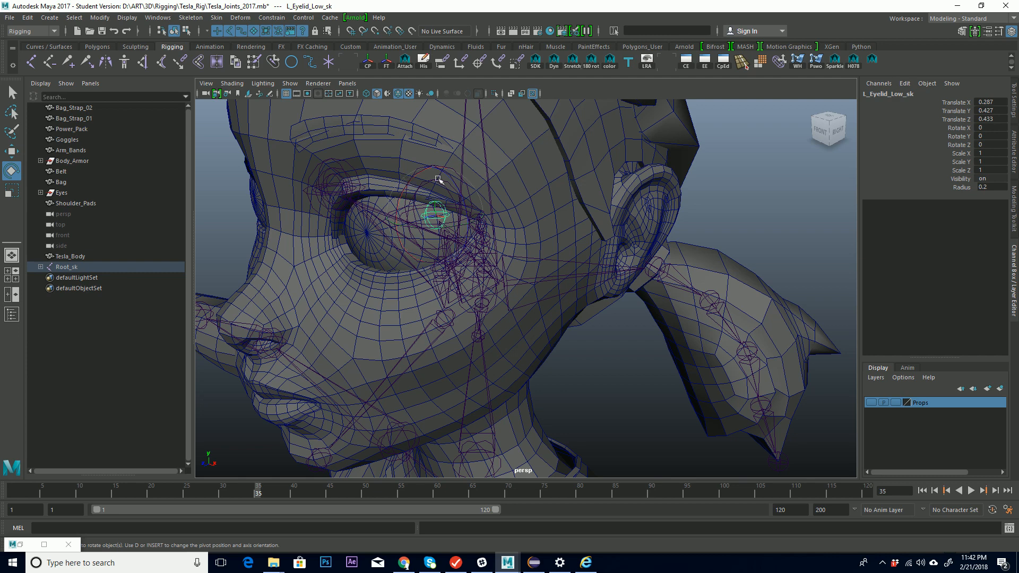
- Examine the left eyelid geometry and surrounding face joints from several angles, and select L_Eyelid_Up_sk
{"action": "left_click_drag", "start_coordinate": [403, 255], "coordinate": [434, 238], "text": "alt"}
{"action": "right_click_drag", "start_coordinate": [434, 238], "coordinate": [390, 240], "text": "alt"}
{"action": "middle_click_drag", "start_coordinate": [430, 228], "coordinate": [379, 261], "text": "alt"}
{"action": "right_click_drag", "start_coordinate": [380, 262], "coordinate": [477, 232], "text": "alt"}
{"action": "middle_click_drag", "start_coordinate": [379, 176], "coordinate": [457, 258], "text": "alt"}
{"action": "left_click_drag", "start_coordinate": [402, 307], "coordinate": [371, 286], "text": "alt"}
{"action": "middle_click_drag", "start_coordinate": [377, 224], "coordinate": [426, 237], "text": "alt"}
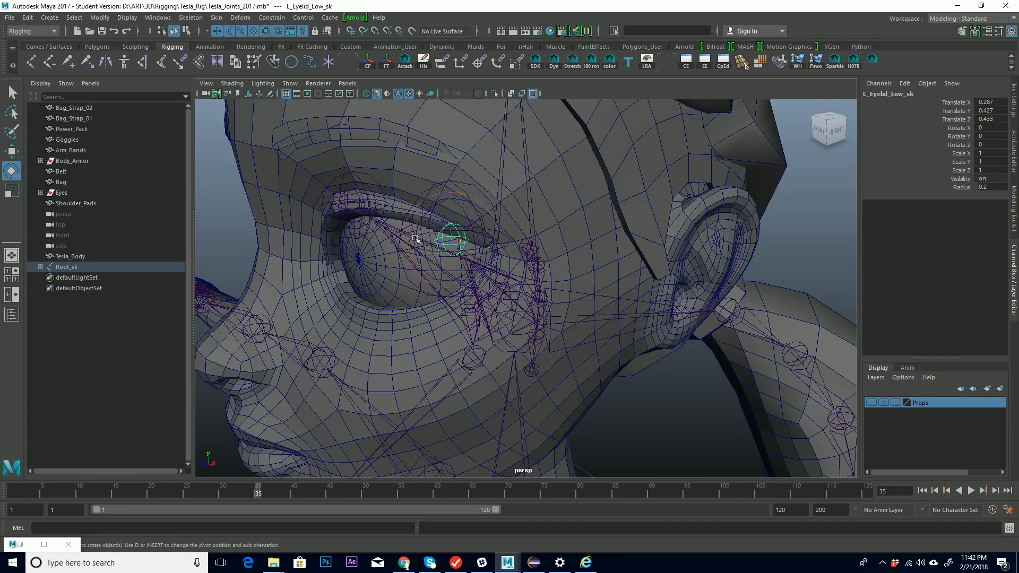
{"action": "left_click_drag", "start_coordinate": [388, 237], "coordinate": [383, 233], "text": "alt"}
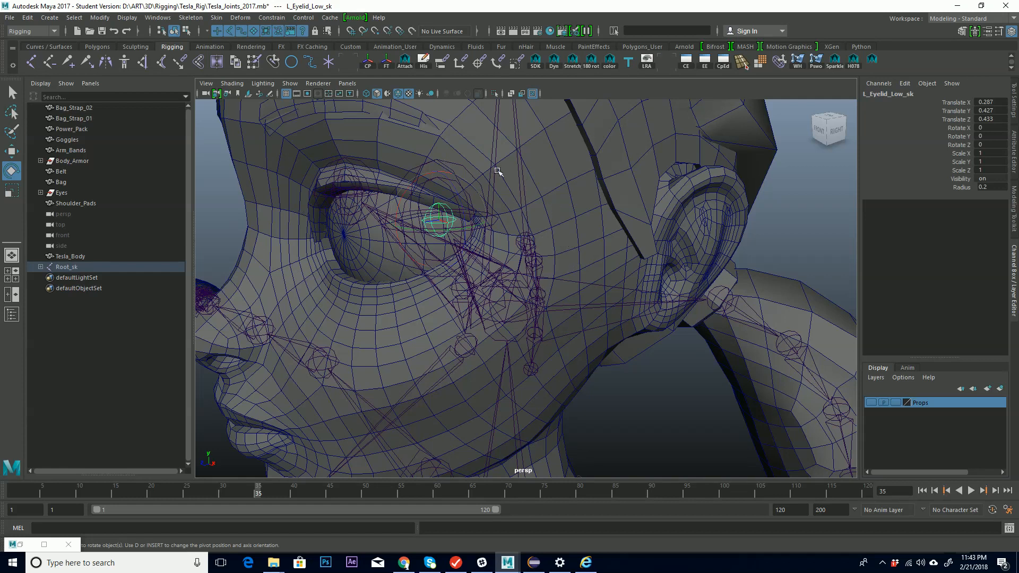
{"action": "left_click_drag", "start_coordinate": [478, 256], "coordinate": [464, 271], "text": "alt"}
{"action": "left_click_drag", "start_coordinate": [537, 247], "coordinate": [521, 258], "text": "alt"}
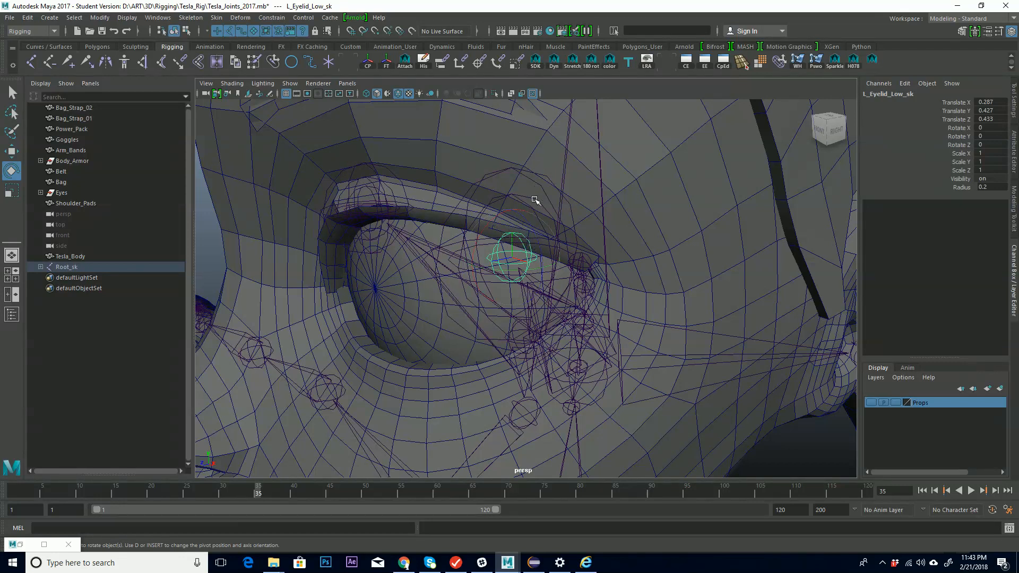
{"action": "left_click_drag", "start_coordinate": [470, 288], "coordinate": [471, 252], "text": "alt"}
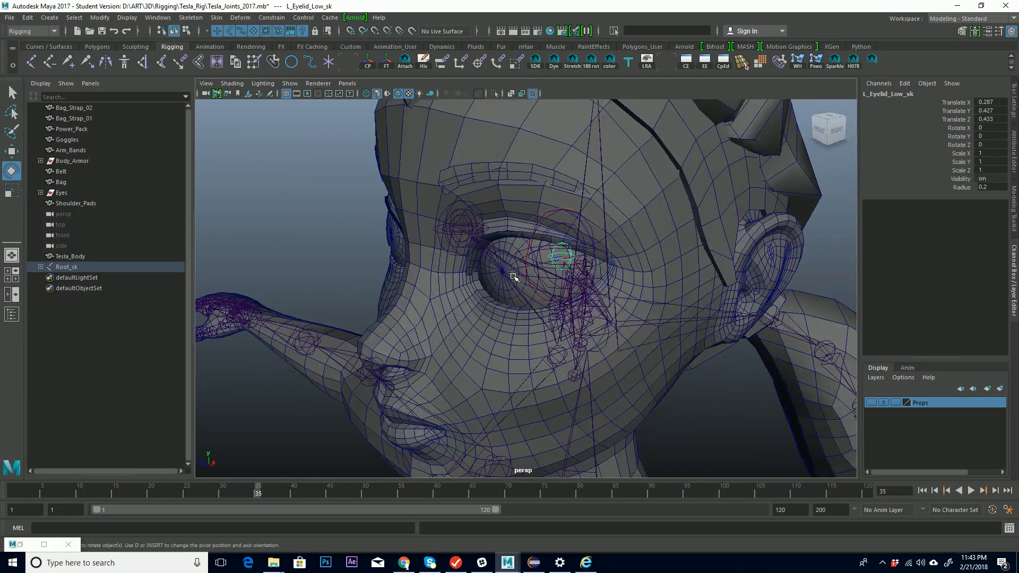
{"action": "left_click_drag", "start_coordinate": [577, 256], "coordinate": [505, 278], "text": "alt"}
{"action": "left_click_drag", "start_coordinate": [644, 191], "coordinate": [567, 244], "text": "alt"}
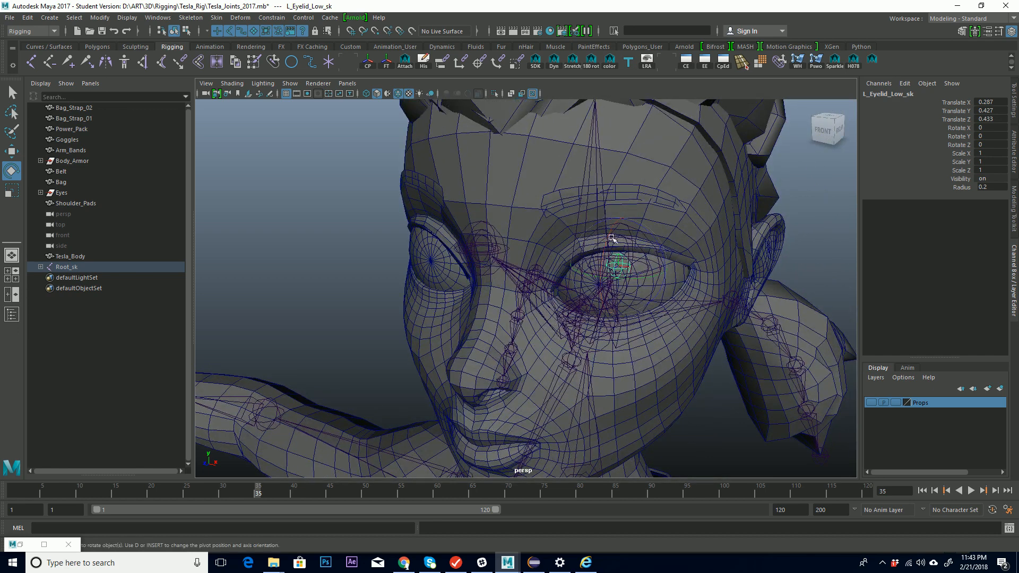
{"action": "left_click_drag", "start_coordinate": [608, 277], "coordinate": [529, 251], "text": "alt"}
{"action": "scroll", "coordinate": [529, 251], "scroll_direction": "up", "scroll_amount": 10}
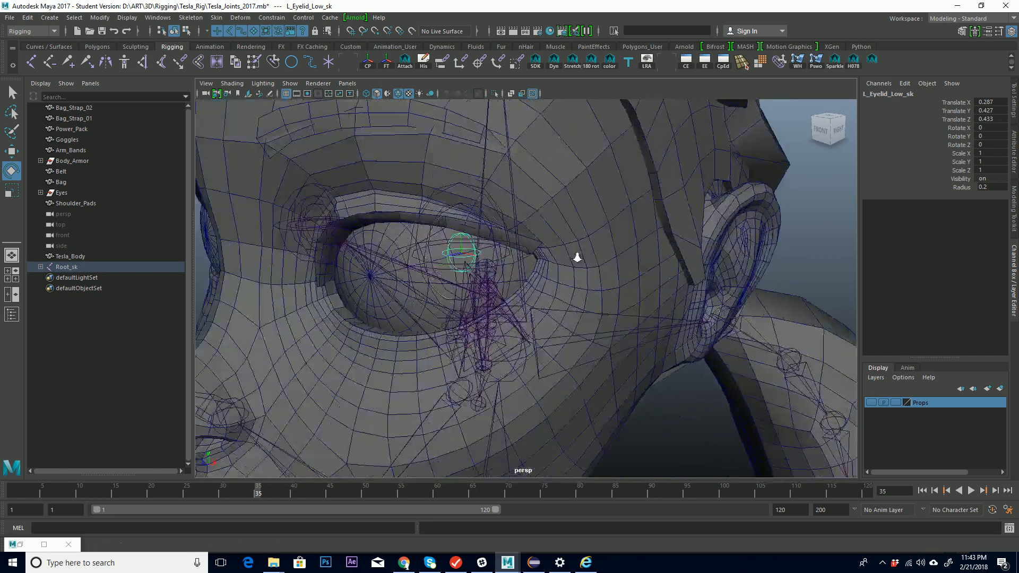
{"action": "left_click", "coordinate": [454, 204]}
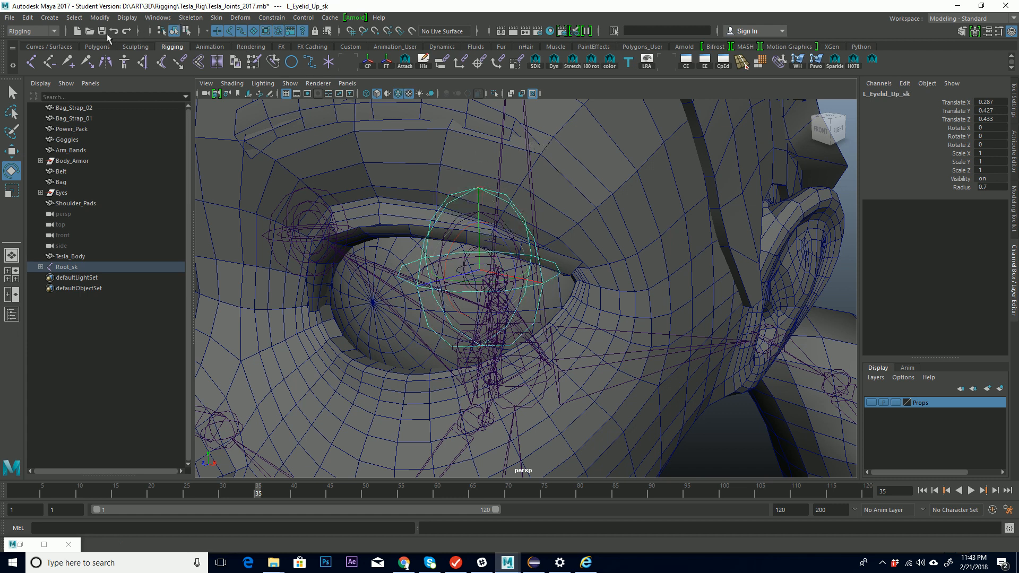
- Create a joint snapped to a vertex at the inner end of the left upper eyelid and set its radius to 0.1
{"action": "left_click", "coordinate": [32, 62]}
{"action": "left_click_drag", "start_coordinate": [342, 215], "coordinate": [389, 221], "text": "alt"}
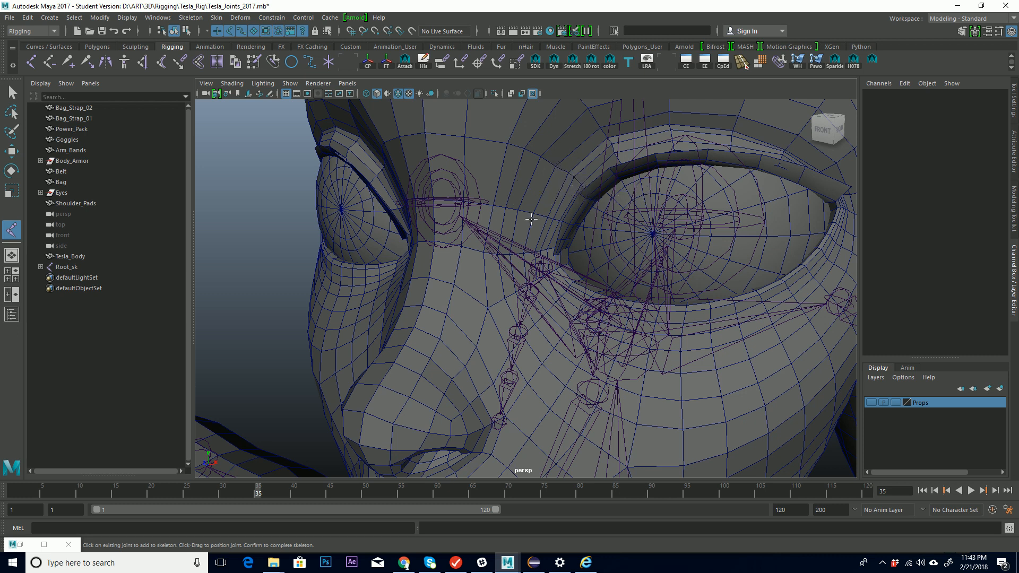
{"action": "key", "text": "v"}
{"action": "left_click_drag", "start_coordinate": [556, 185], "coordinate": [580, 190]}
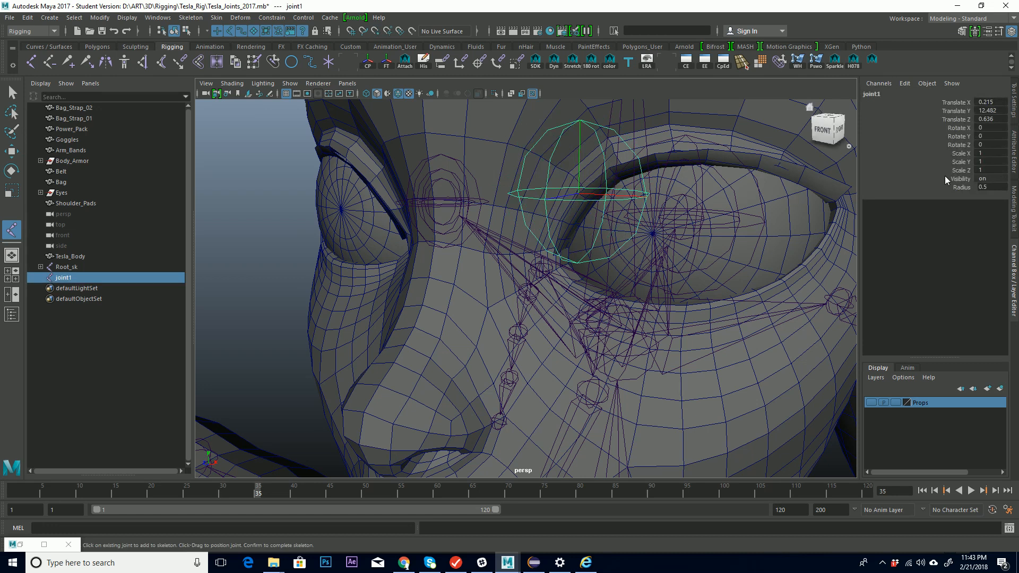
{"action": "left_click", "coordinate": [998, 186]}
{"action": "key", "text": "Return"}
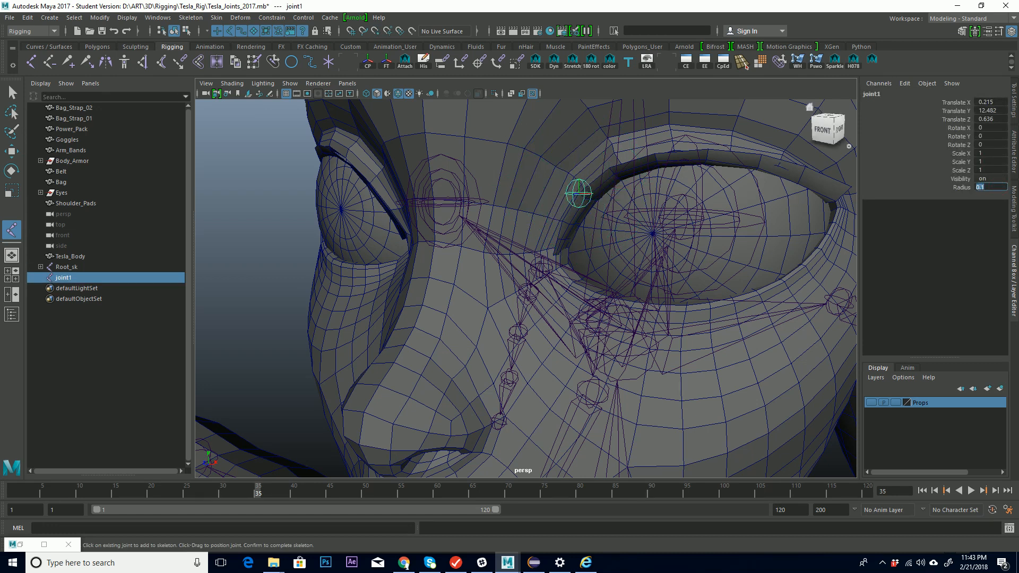
- Duplicate the eyelid joint twice, snapping one copy to the middle and the other to the outer part of the left upper eyelid
{"action": "mouse_move", "coordinate": [624, 197]}
{"action": "left_mouse_down", "text": "alt"}
{"action": "mouse_move", "coordinate": [647, 202]}
{"action": "mouse_move", "coordinate": [630, 200]}
{"action": "left_mouse_up", "text": "alt"}
{"action": "key", "text": "w"}
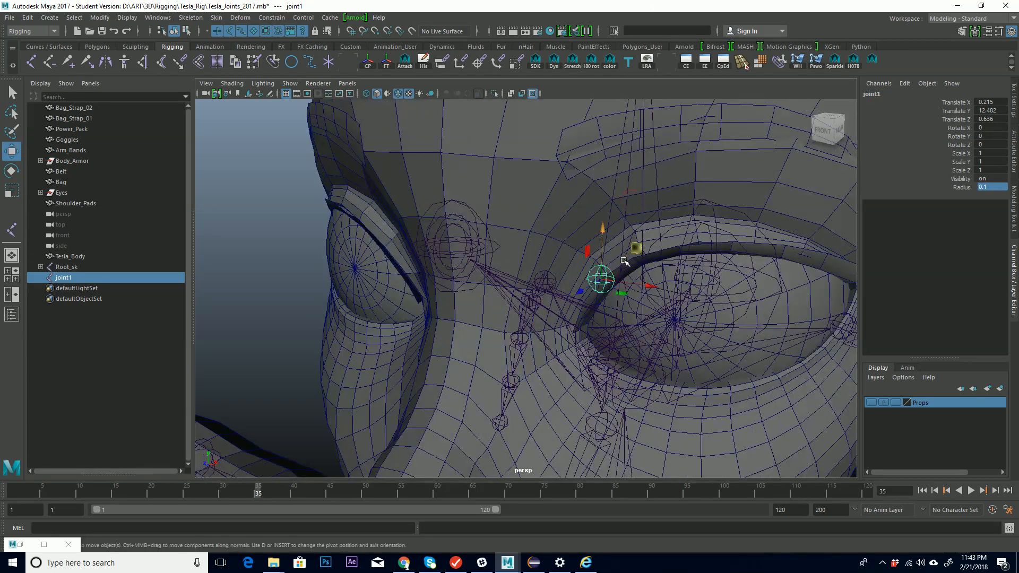
{"action": "left_click_drag", "start_coordinate": [625, 262], "coordinate": [613, 246], "text": "alt"}
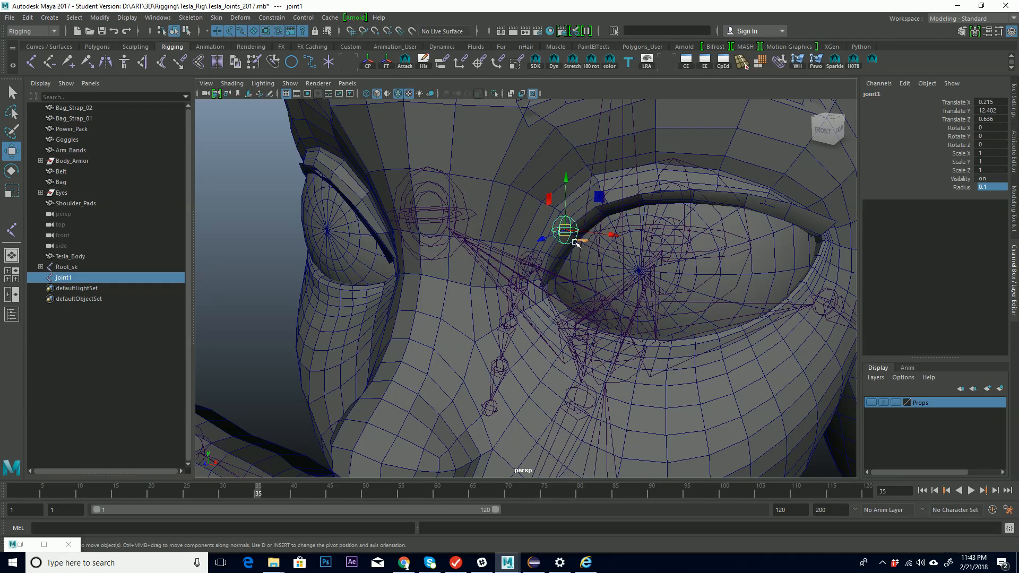
{"action": "key", "text": "ctrl+d"}
{"action": "left_click_drag", "start_coordinate": [577, 243], "coordinate": [652, 208]}
{"action": "key", "text": "ctrl+d"}
{"action": "key", "text": "v"}
{"action": "left_click_drag", "start_coordinate": [466, 270], "coordinate": [484, 259], "text": "alt"}
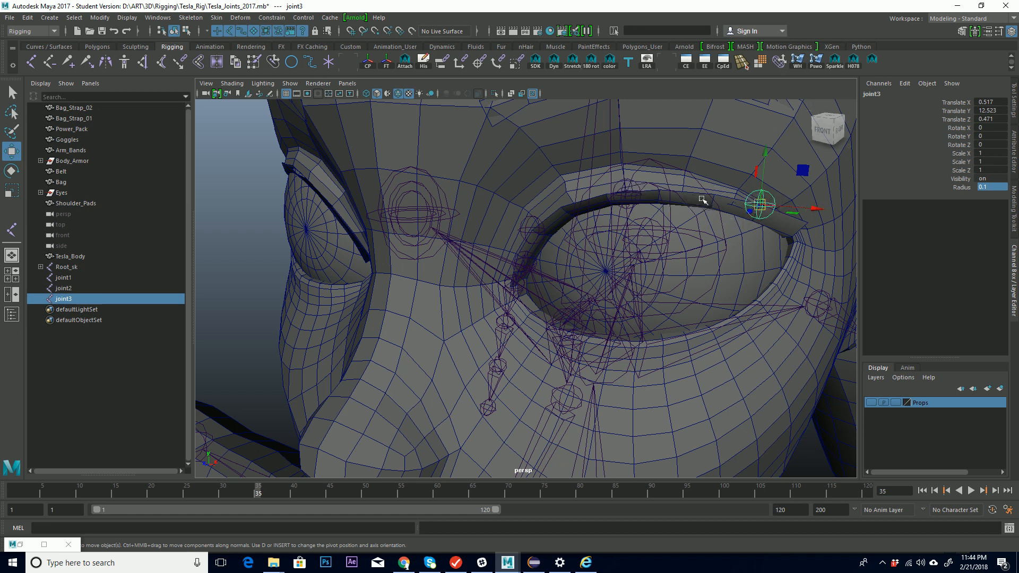
- Parent the three new upper eyelid joints to L_Eyelid_Up_sk
{"action": "left_click", "coordinate": [625, 183], "text": "shift"}
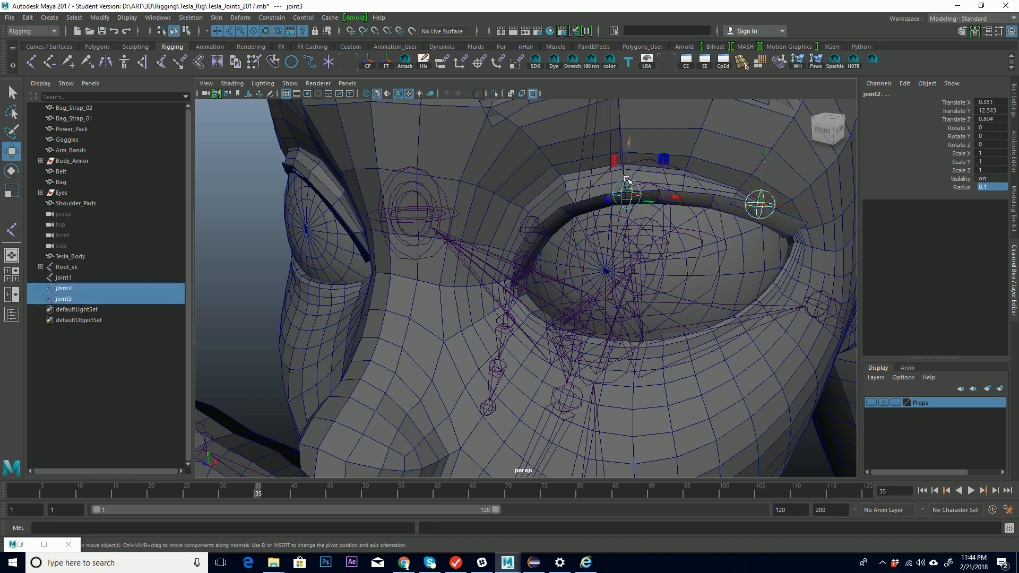
{"action": "left_click", "coordinate": [538, 219], "text": "shift"}
{"action": "left_click_drag", "start_coordinate": [650, 257], "coordinate": [659, 258], "text": "alt"}
{"action": "left_click", "coordinate": [593, 170], "text": "shift"}
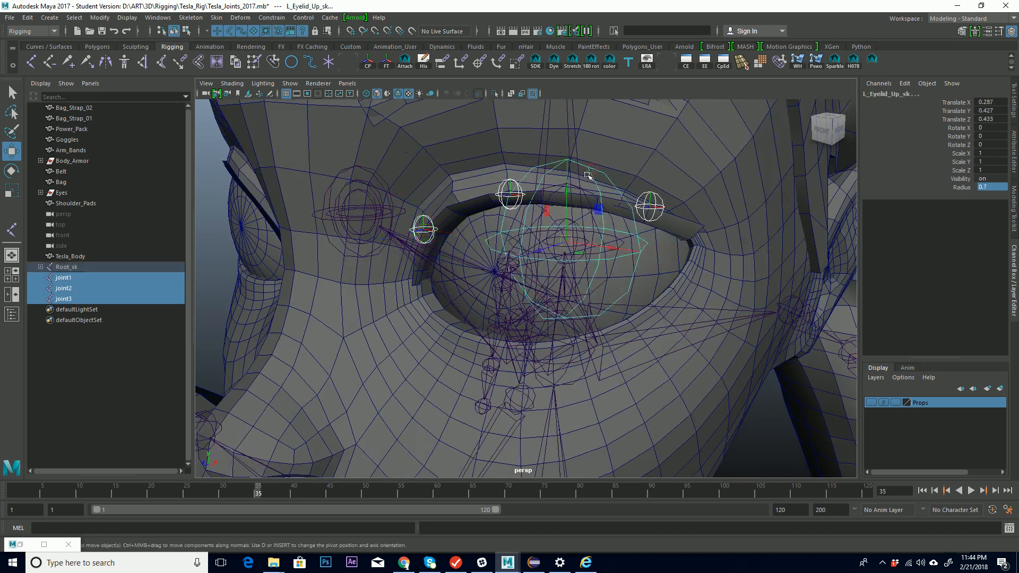
{"action": "key", "text": "p"}
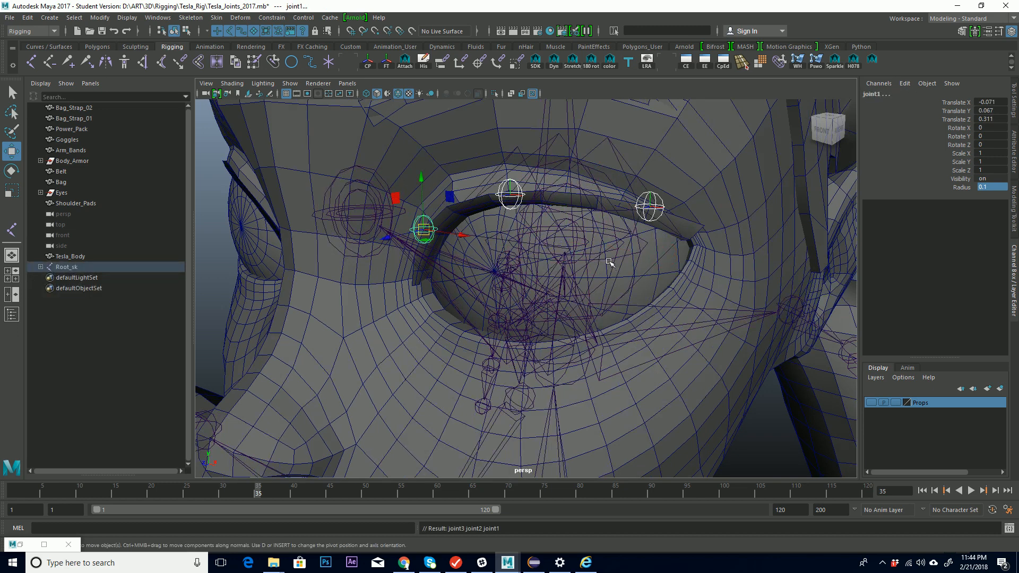
- Test the eyelid joints by rotating L_Eyelid_Up_sk downward about 27 degrees on X
{"action": "left_click_drag", "start_coordinate": [567, 239], "coordinate": [607, 220], "text": "alt"}
{"action": "right_click_drag", "start_coordinate": [607, 220], "coordinate": [551, 227], "text": "alt"}
{"action": "left_click_drag", "start_coordinate": [550, 227], "coordinate": [548, 252], "text": "alt"}
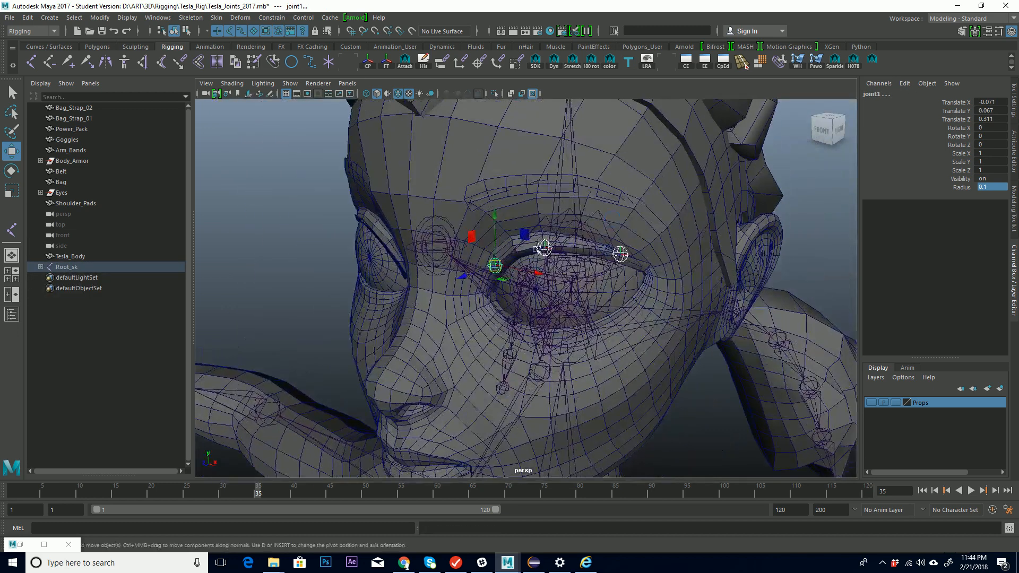
{"action": "right_click_drag", "start_coordinate": [549, 252], "coordinate": [655, 233], "text": "alt"}
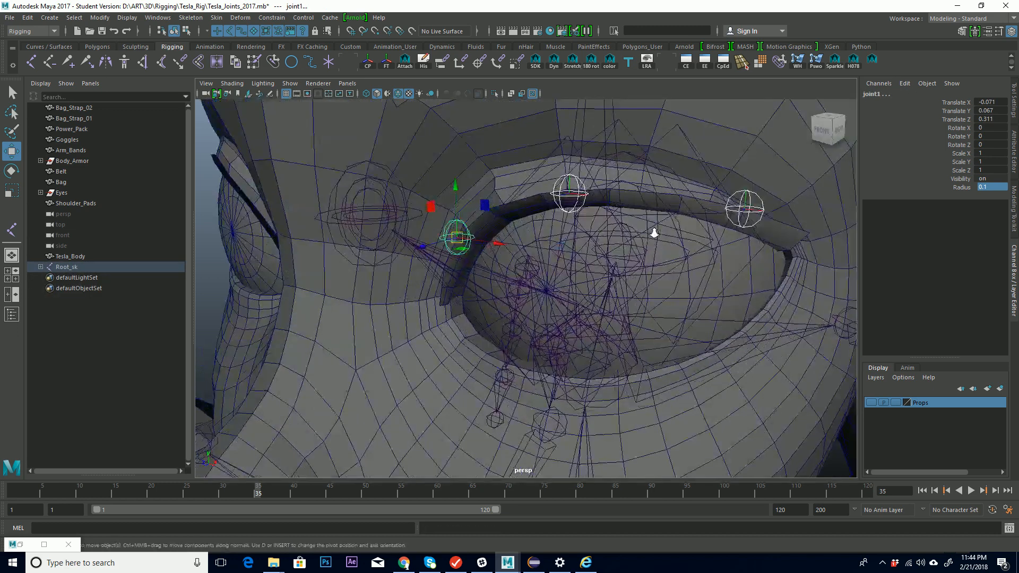
{"action": "left_click", "coordinate": [622, 152]}
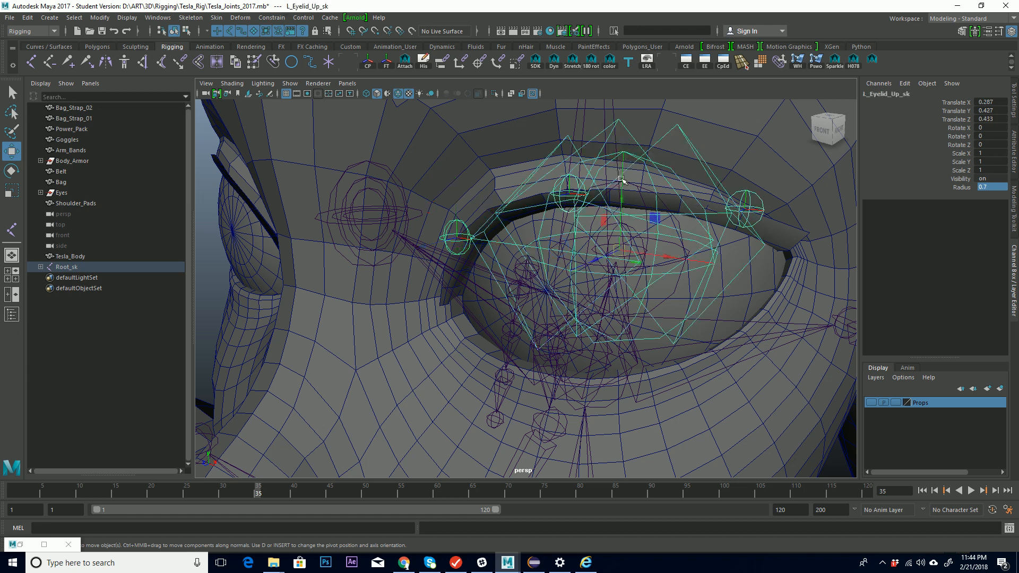
{"action": "key", "text": "e"}
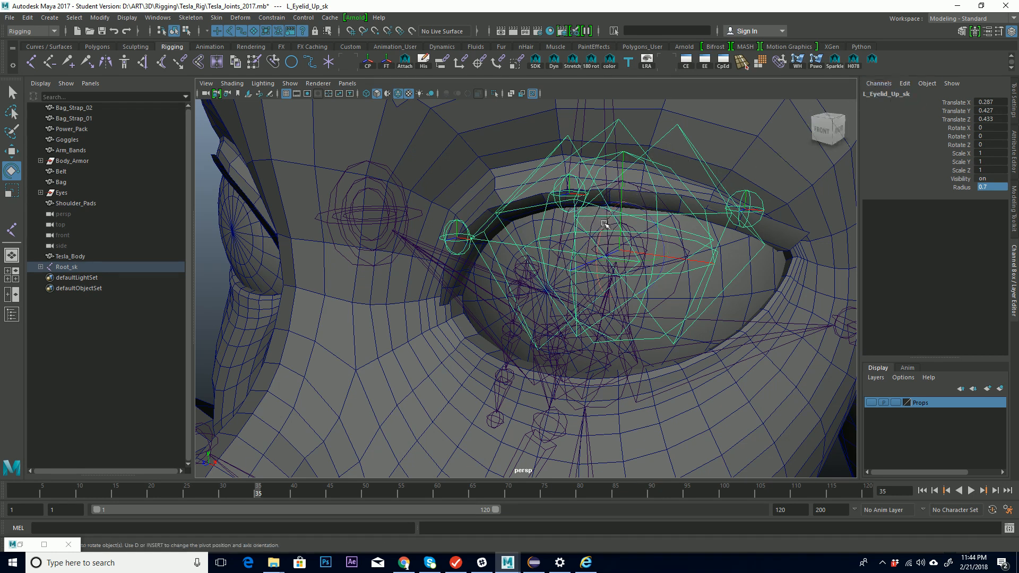
{"action": "left_click_drag", "start_coordinate": [605, 220], "coordinate": [604, 246]}
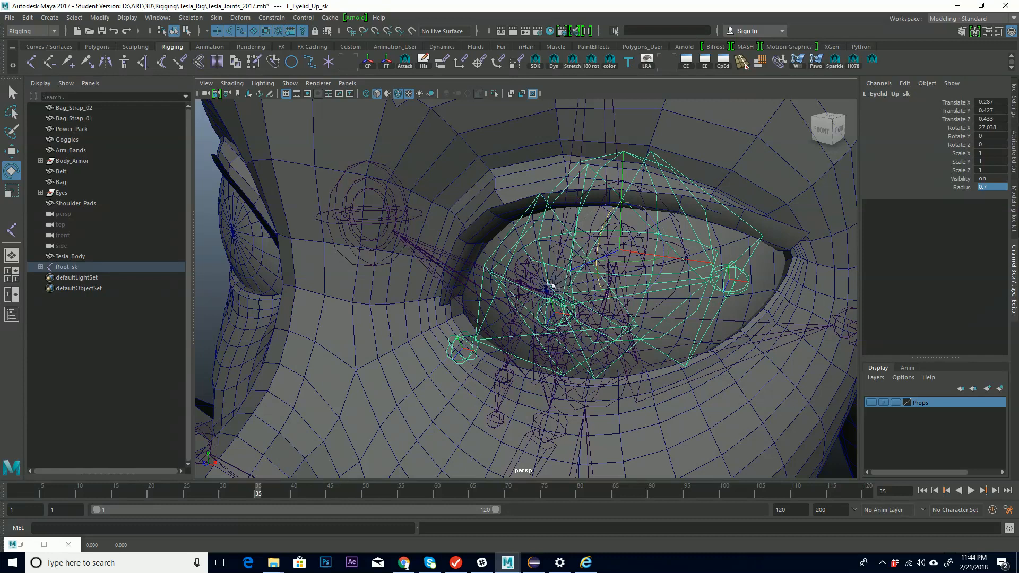
- Undo the test rotation and the selection of L_Eyelid_Up_sk
{"action": "key", "text": "ctrl+z"}
{"action": "key", "text": "ctrl+z"}
{"action": "key", "text": "ctrl+z"}
{"action": "key", "text": "ctrl+z"}
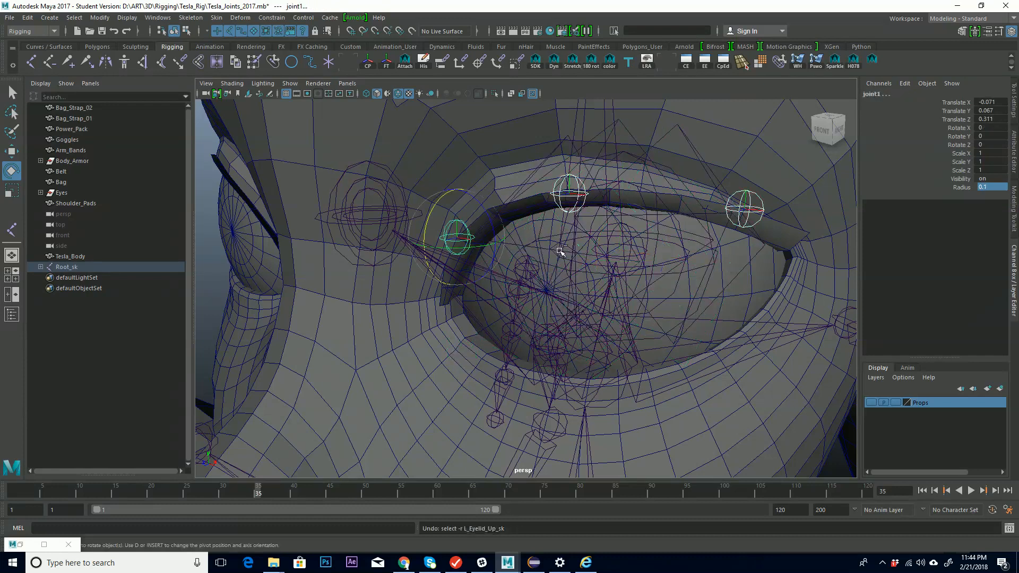
- Undo the creation, radius change and duplication of the three extra joints on the left upper eyelid
{"action": "key", "text": "ctrl+z"}
{"action": "key", "text": "ctrl+z"}
{"action": "key", "text": "ctrl+z"}
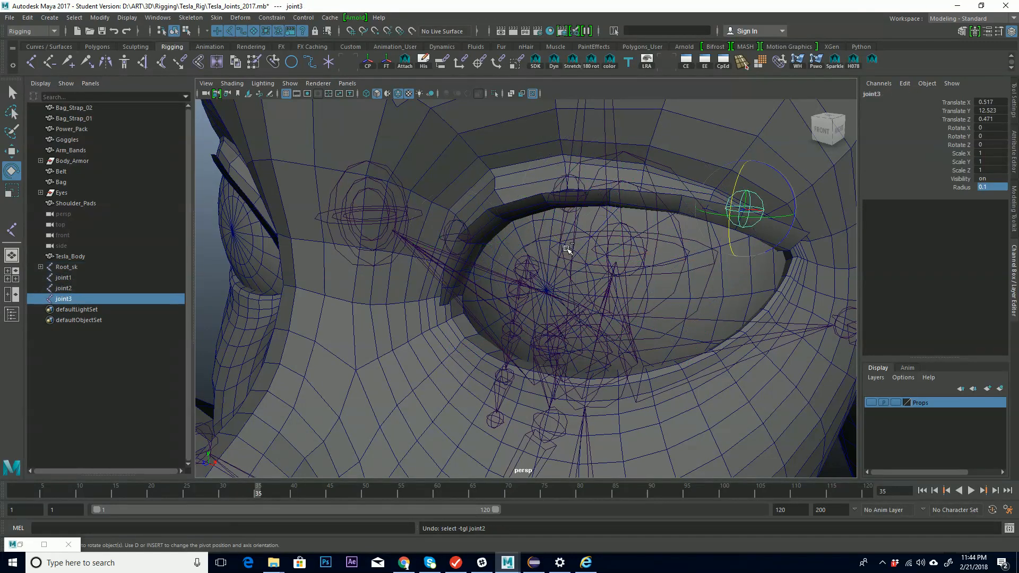
{"action": "key", "text": "ctrl+z"}
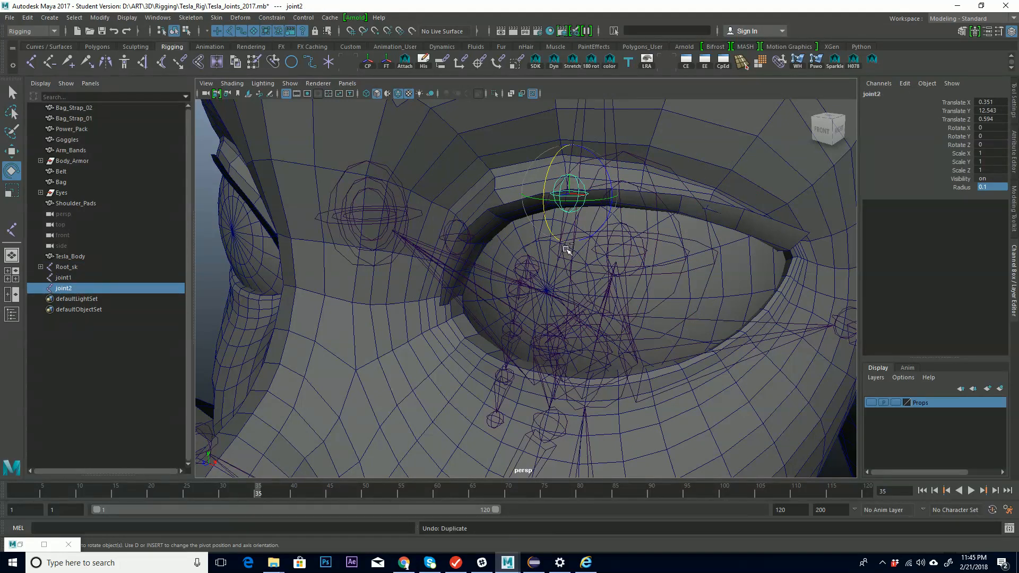
{"action": "key", "text": "ctrl+z"}
{"action": "key", "text": "ctrl+z"}
{"action": "key", "text": "ctrl+z"}
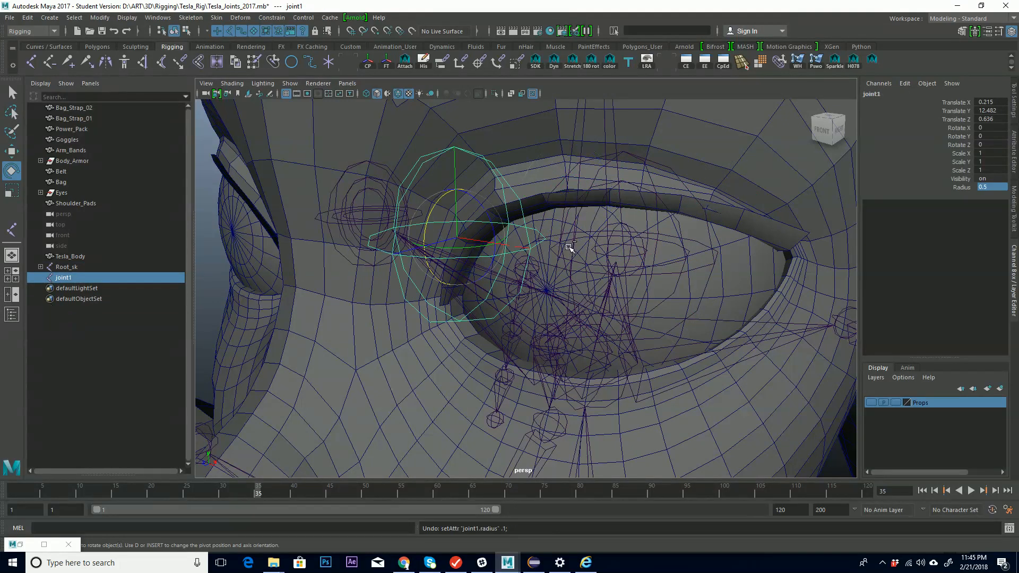
{"action": "key", "text": "ctrl+z"}
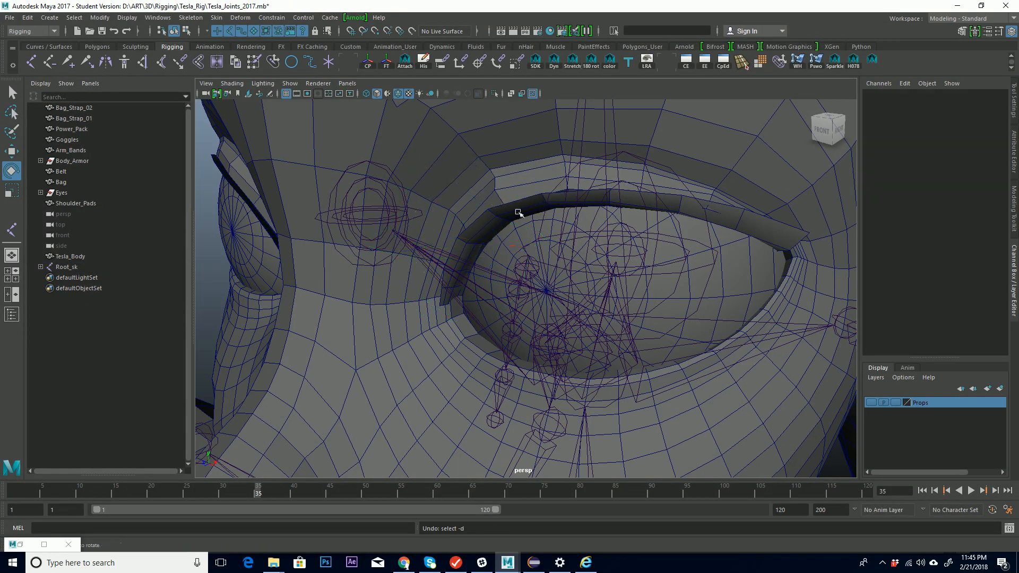
- Examine the left eyelid area from several angles, followed by the skeleton in the torso and arms
{"action": "scroll", "coordinate": [546, 209], "scroll_direction": "down", "scroll_amount": 3}
{"action": "scroll", "coordinate": [594, 209], "scroll_direction": "up", "scroll_amount": 5}
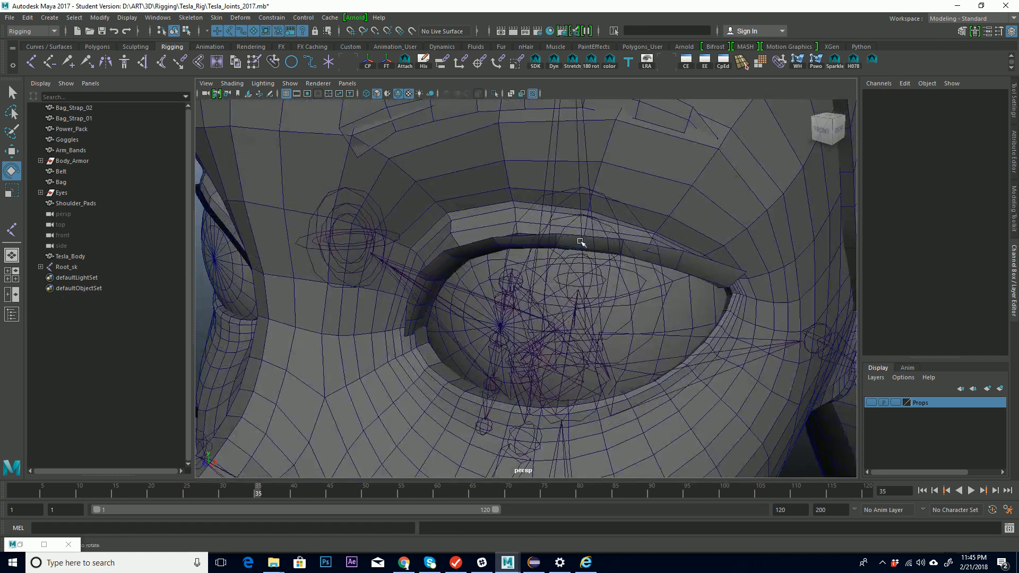
{"action": "left_click_drag", "start_coordinate": [557, 275], "coordinate": [586, 249], "text": "alt"}
{"action": "mouse_move", "coordinate": [586, 252]}
{"action": "right_mouse_down", "text": "alt"}
{"action": "mouse_move", "coordinate": [541, 266]}
{"action": "mouse_move", "coordinate": [586, 259]}
{"action": "right_mouse_up", "text": "alt"}
{"action": "middle_click_drag", "start_coordinate": [624, 237], "coordinate": [624, 237], "text": "alt"}
{"action": "left_click_drag", "start_coordinate": [625, 237], "coordinate": [574, 228], "text": "alt"}
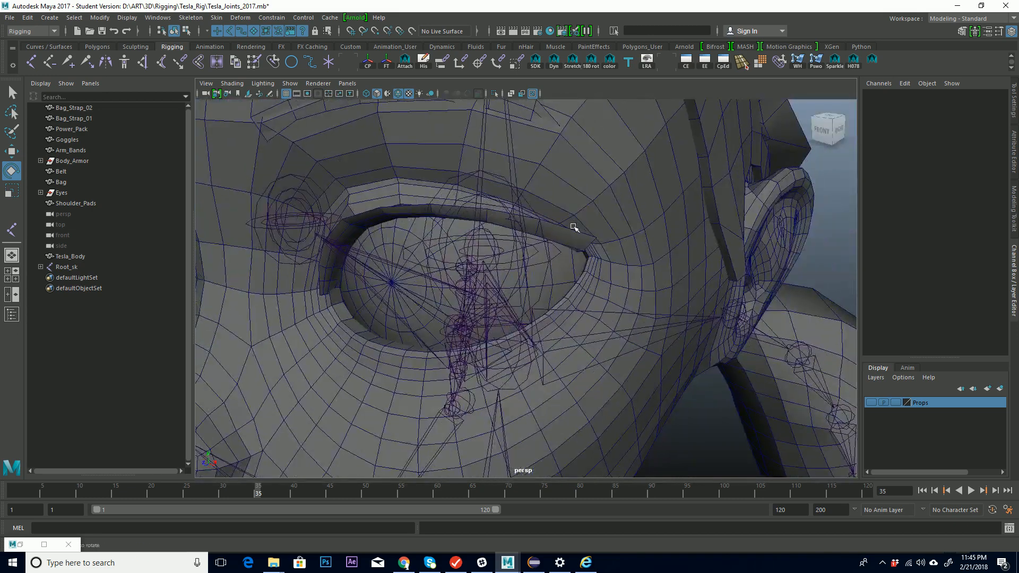
{"action": "left_click_drag", "start_coordinate": [489, 269], "coordinate": [518, 263], "text": "alt"}
{"action": "right_click_drag", "start_coordinate": [626, 268], "coordinate": [548, 334], "text": "alt"}
{"action": "middle_click_drag", "start_coordinate": [548, 335], "coordinate": [551, 240], "text": "alt"}
{"action": "right_click_drag", "start_coordinate": [617, 304], "coordinate": [467, 288], "text": "alt"}
{"action": "middle_click_drag", "start_coordinate": [551, 338], "coordinate": [534, 193], "text": "alt"}
{"action": "middle_click_drag", "start_coordinate": [535, 251], "coordinate": [554, 274], "text": "alt"}
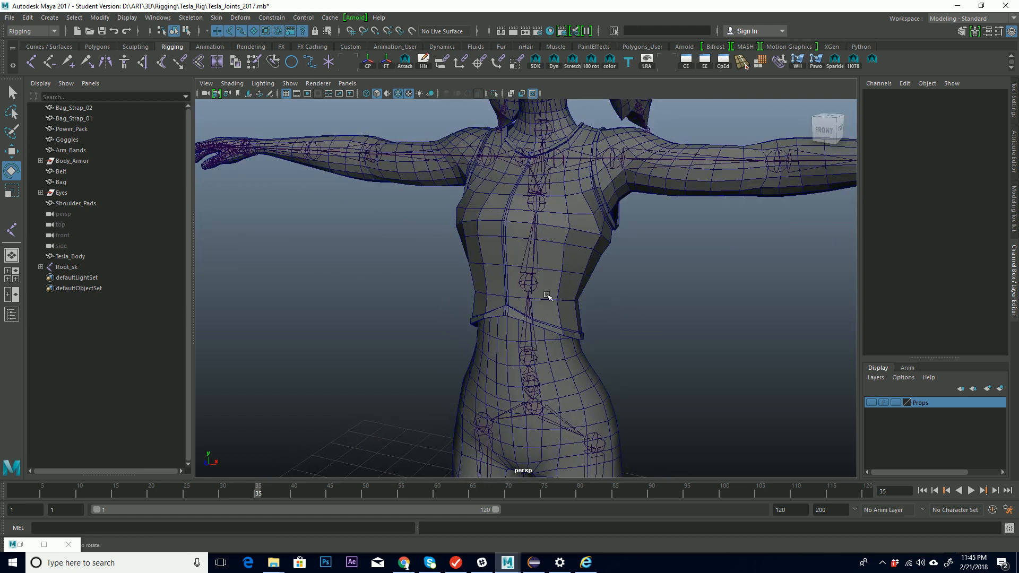
{"action": "left_click", "coordinate": [589, 230]}
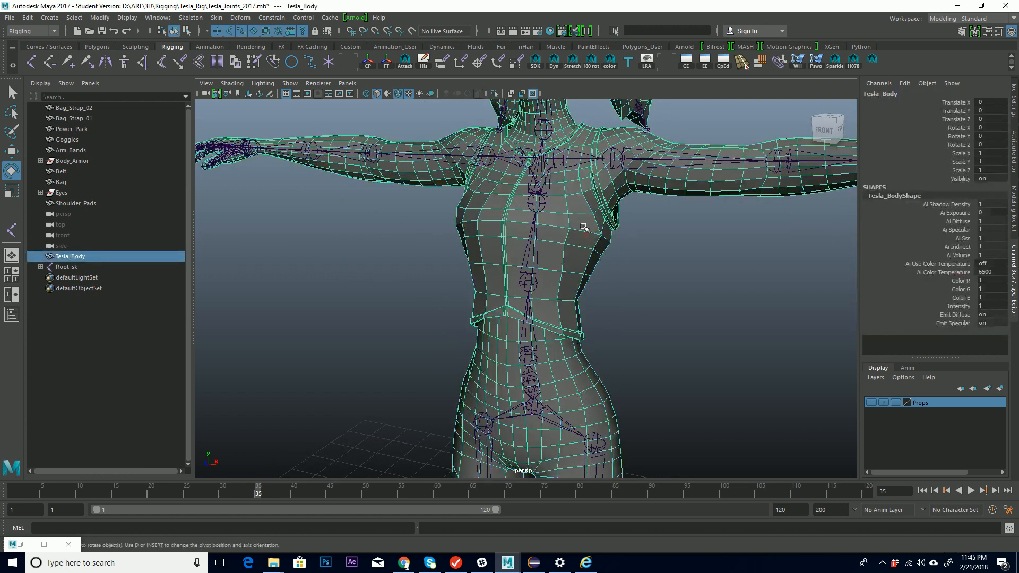
{"action": "left_click", "coordinate": [535, 383]}
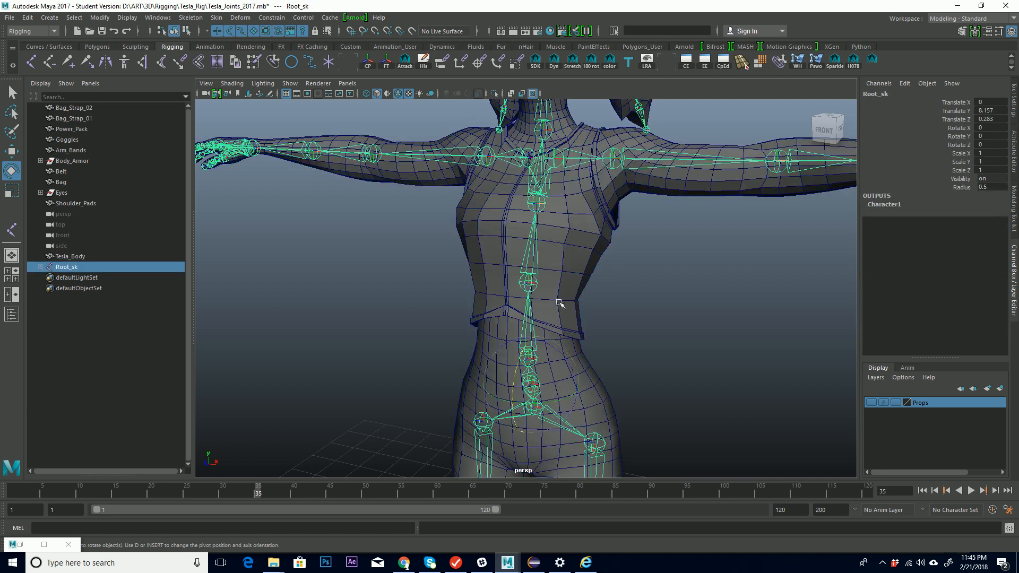
{"action": "middle_click_drag", "start_coordinate": [580, 295], "coordinate": [550, 295], "text": "alt"}
{"action": "left_click", "coordinate": [619, 329]}
{"action": "left_click_drag", "start_coordinate": [507, 290], "coordinate": [512, 217], "text": "alt"}
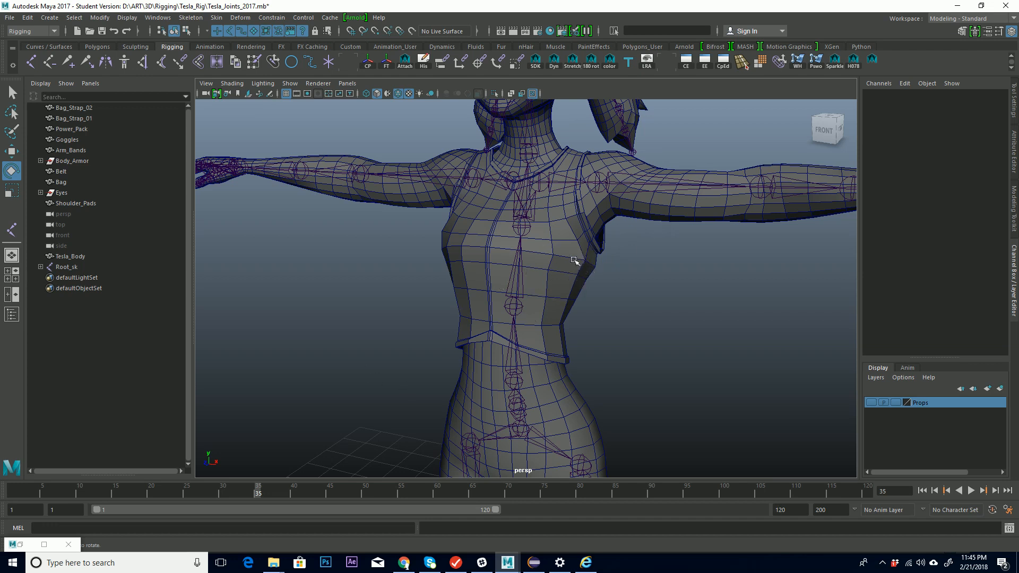
- Select the Tesla_Body mesh together with the Root_sk joint and open the Bind Skin options
{"action": "left_click", "coordinate": [562, 253]}
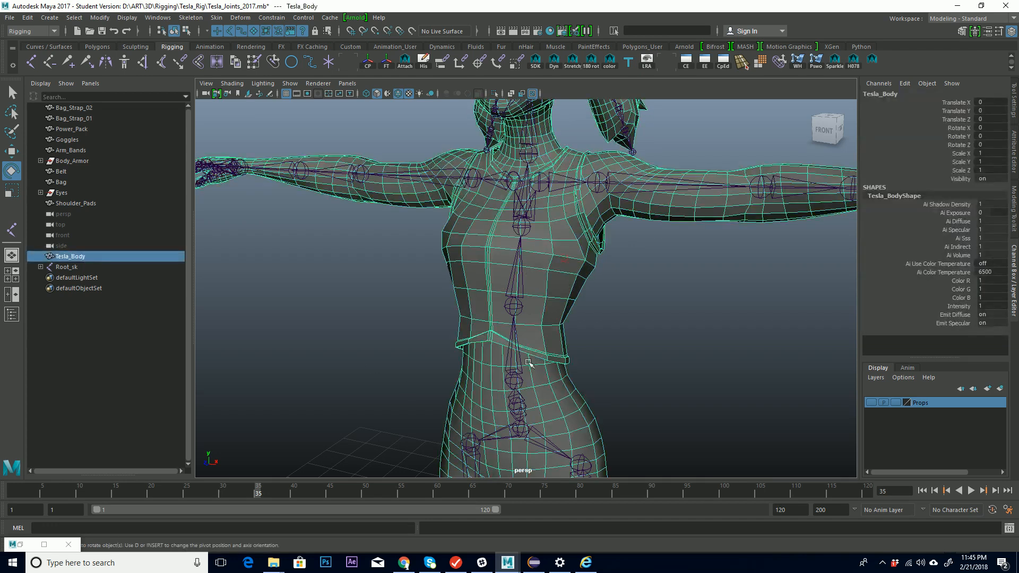
{"action": "left_click", "coordinate": [515, 405], "text": "shift"}
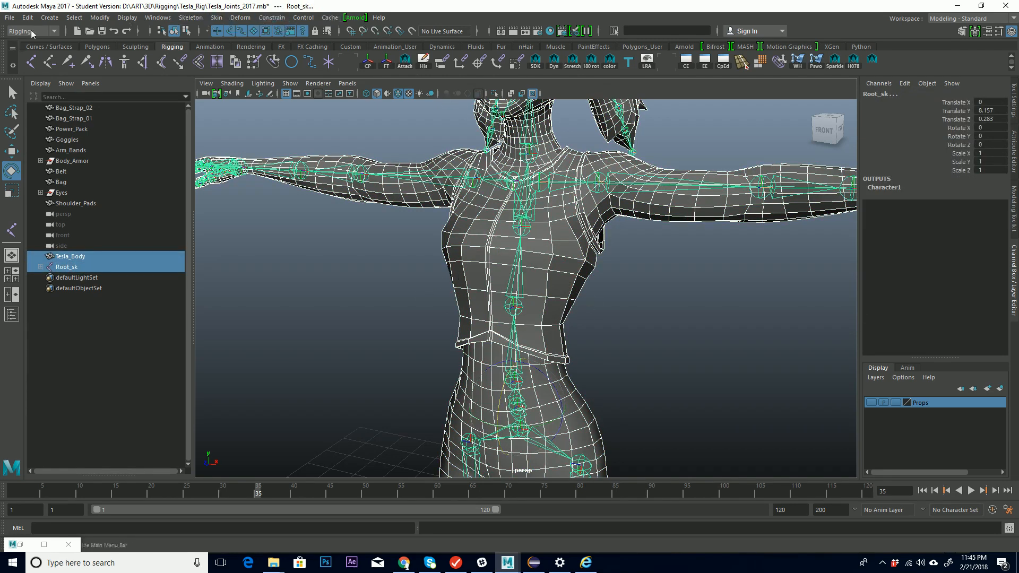
{"action": "left_click", "coordinate": [217, 17]}
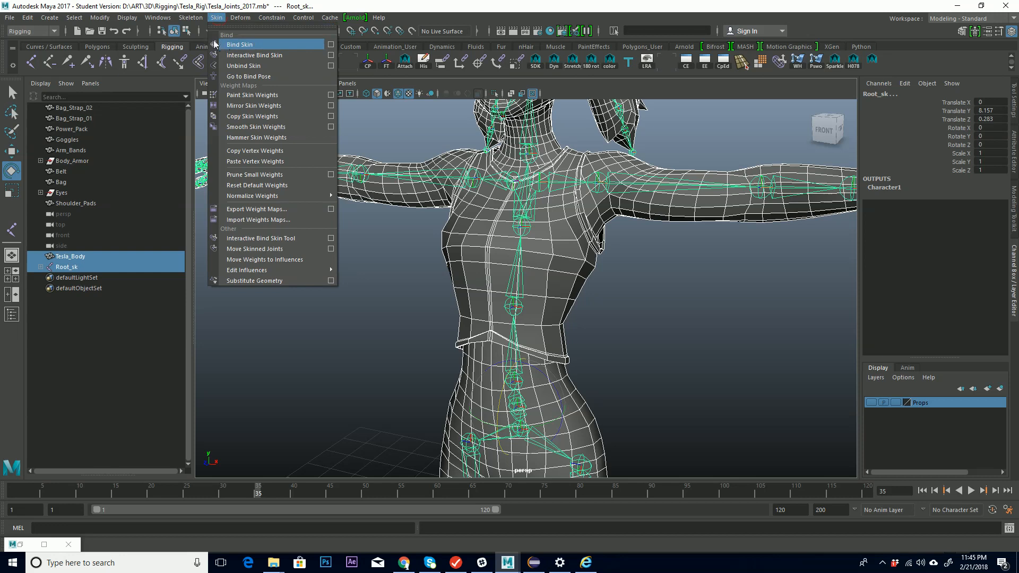
{"action": "left_click", "coordinate": [332, 44]}
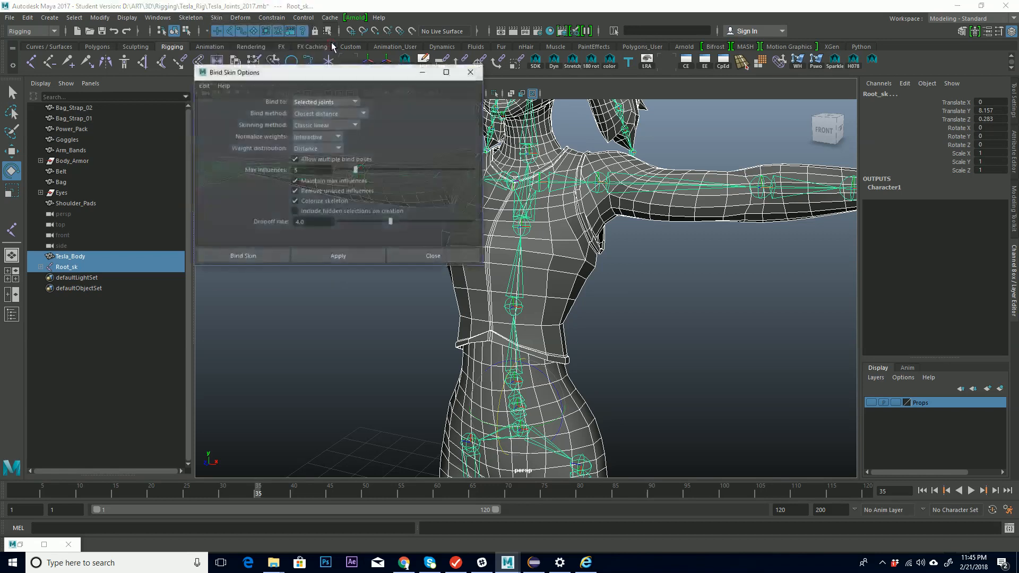
{"action": "left_click_drag", "start_coordinate": [352, 78], "coordinate": [320, 230]}
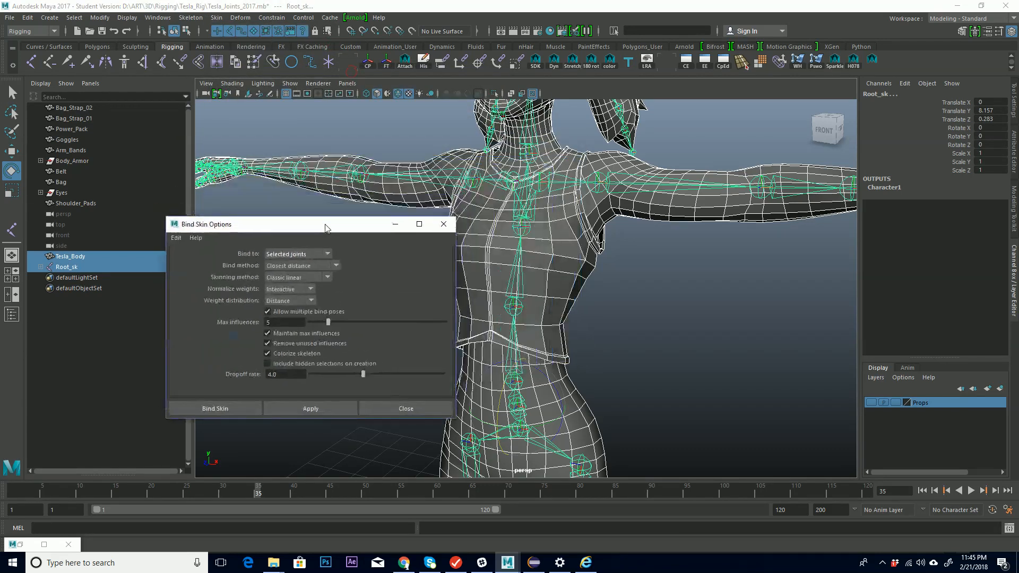
- Set the skin binding to Joint hierarchy with the Geodesic Voxel bind method, keeping Classic linear skinning
{"action": "left_click", "coordinate": [333, 252]}
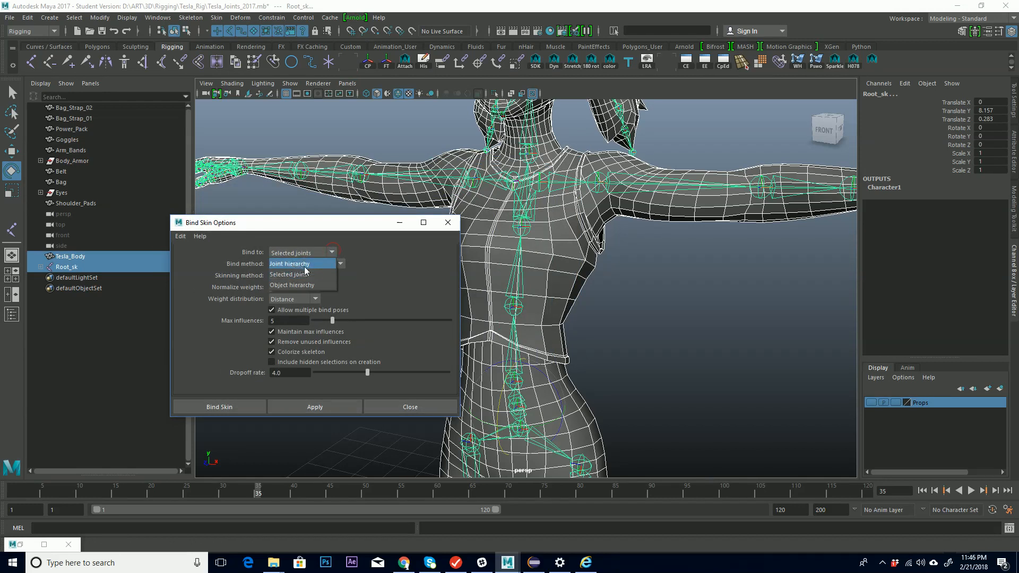
{"action": "left_click", "coordinate": [306, 266]}
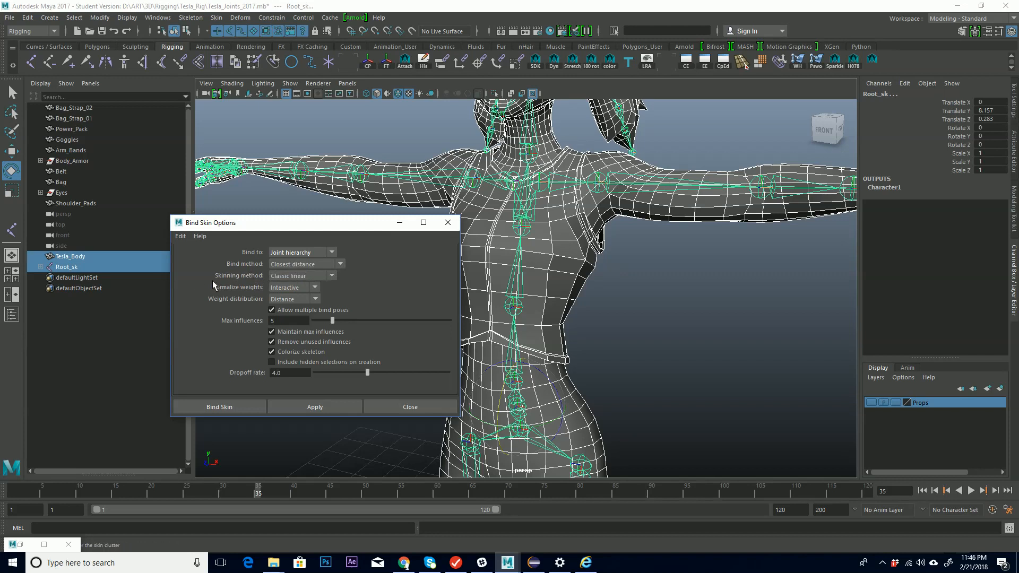
{"action": "left_click", "coordinate": [332, 276]}
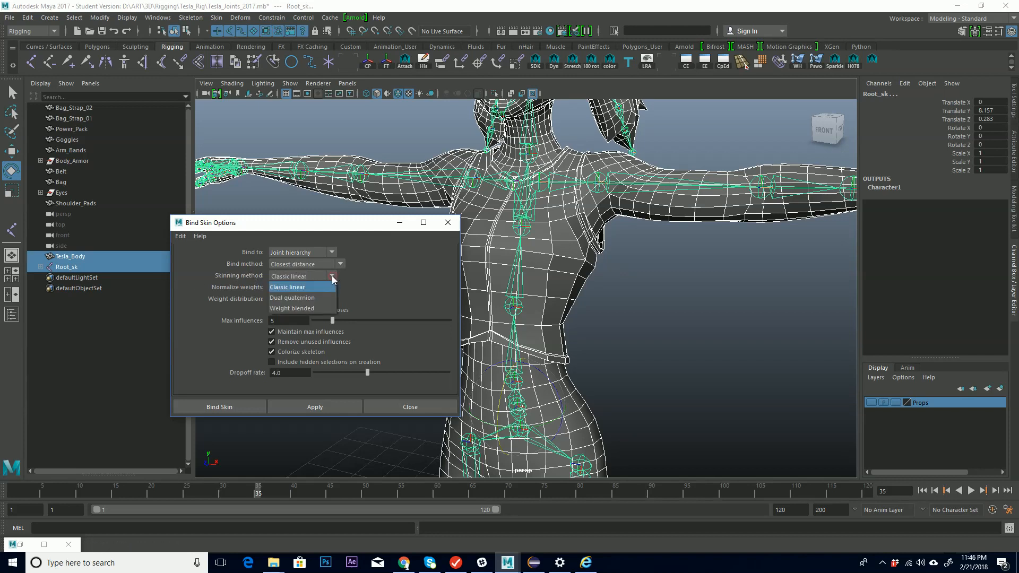
{"action": "left_click", "coordinate": [332, 281]}
{"action": "left_click", "coordinate": [342, 267]}
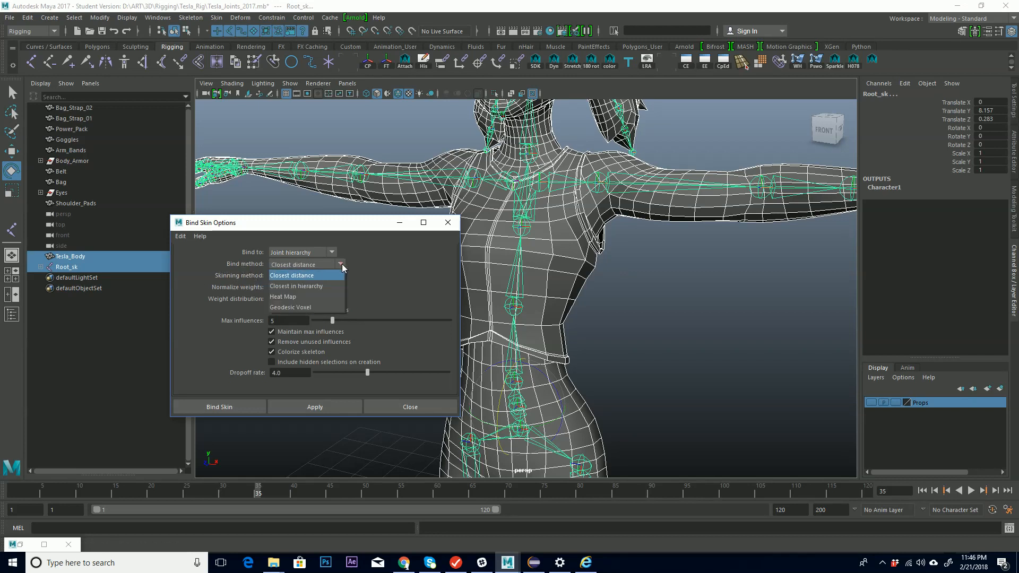
{"action": "left_click", "coordinate": [306, 309]}
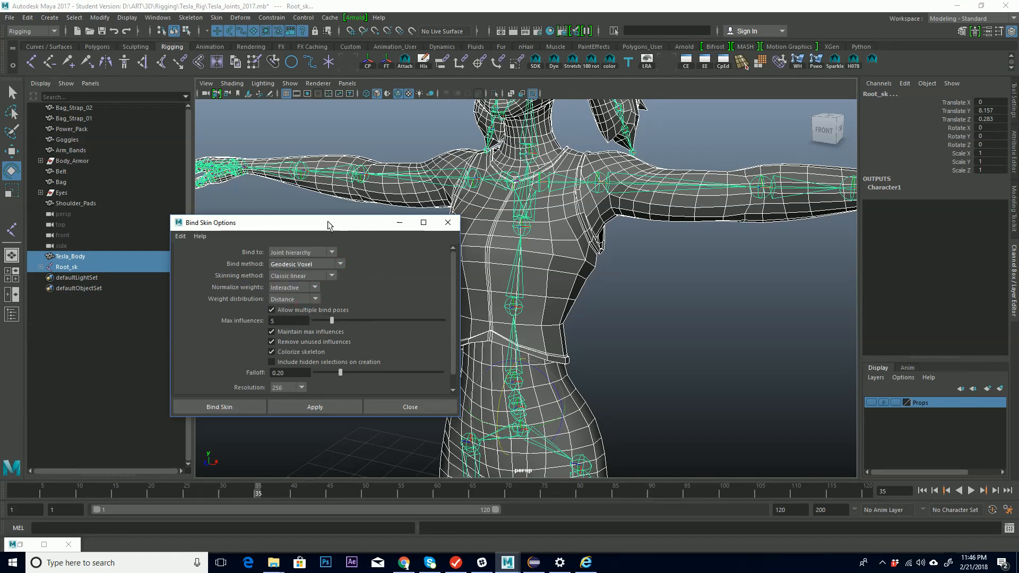
- Bind the Tesla_Body mesh to the Root_sk skeleton with the chosen Bind Skin options
{"action": "left_click_drag", "start_coordinate": [327, 224], "coordinate": [344, 213]}
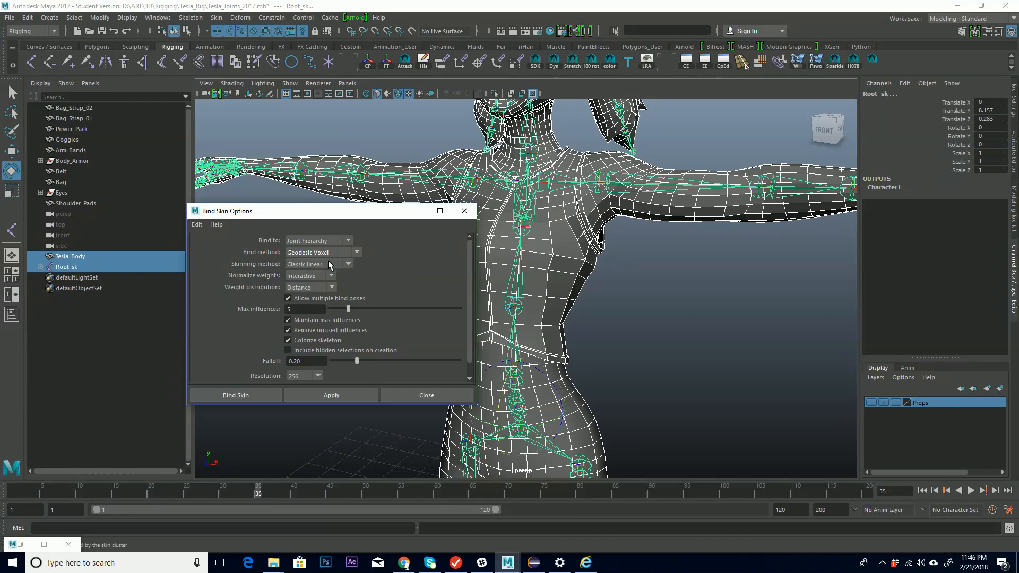
{"action": "left_click_drag", "start_coordinate": [350, 215], "coordinate": [355, 214]}
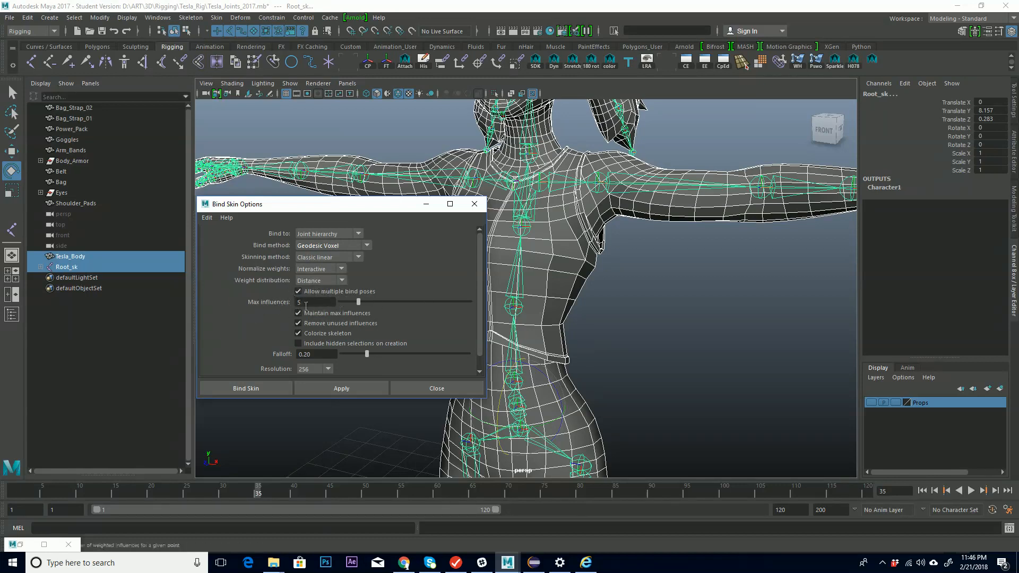
{"action": "left_click_drag", "start_coordinate": [344, 207], "coordinate": [364, 163]}
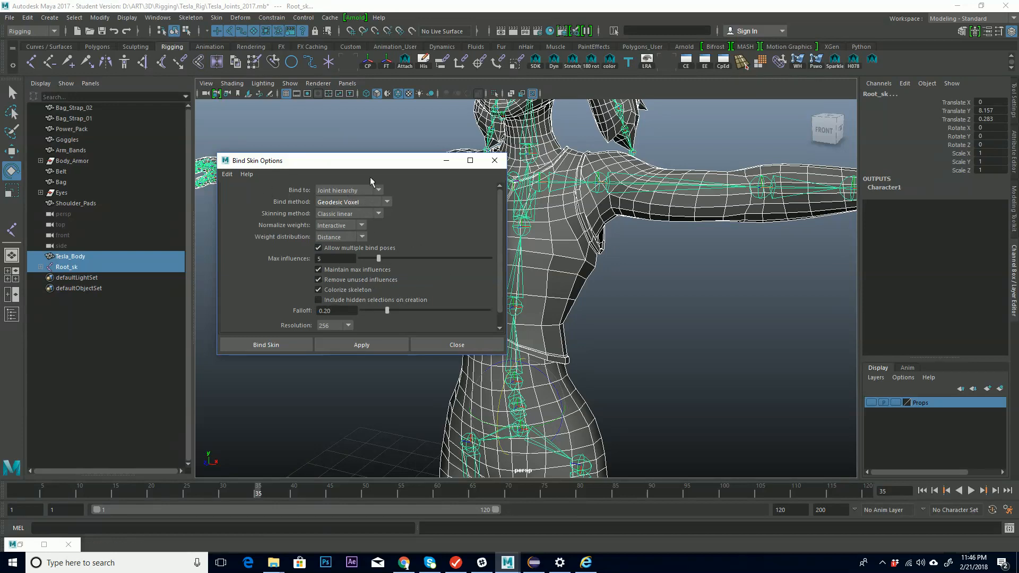
{"action": "left_click_drag", "start_coordinate": [373, 166], "coordinate": [380, 158]}
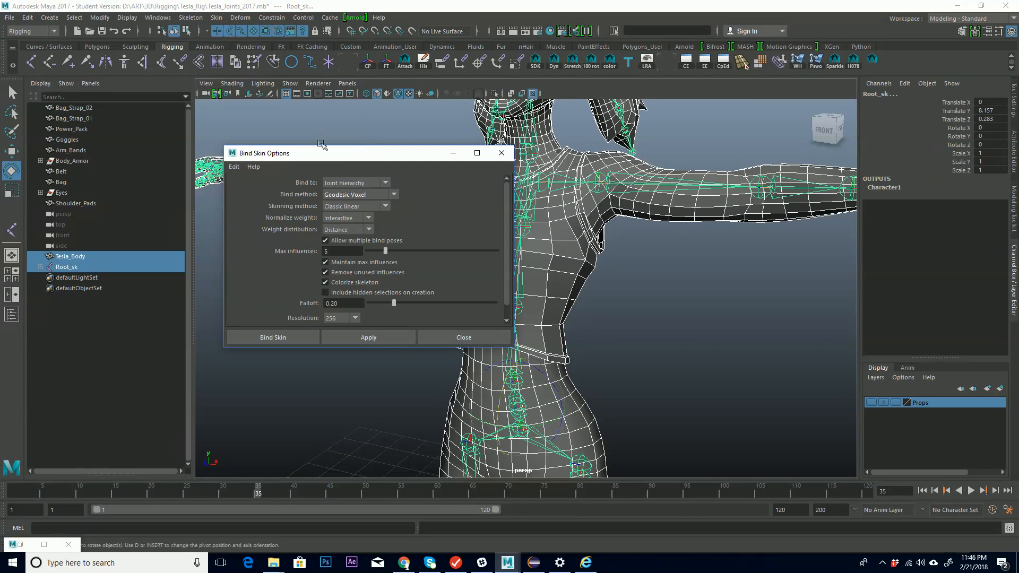
{"action": "left_click_drag", "start_coordinate": [379, 157], "coordinate": [362, 147]}
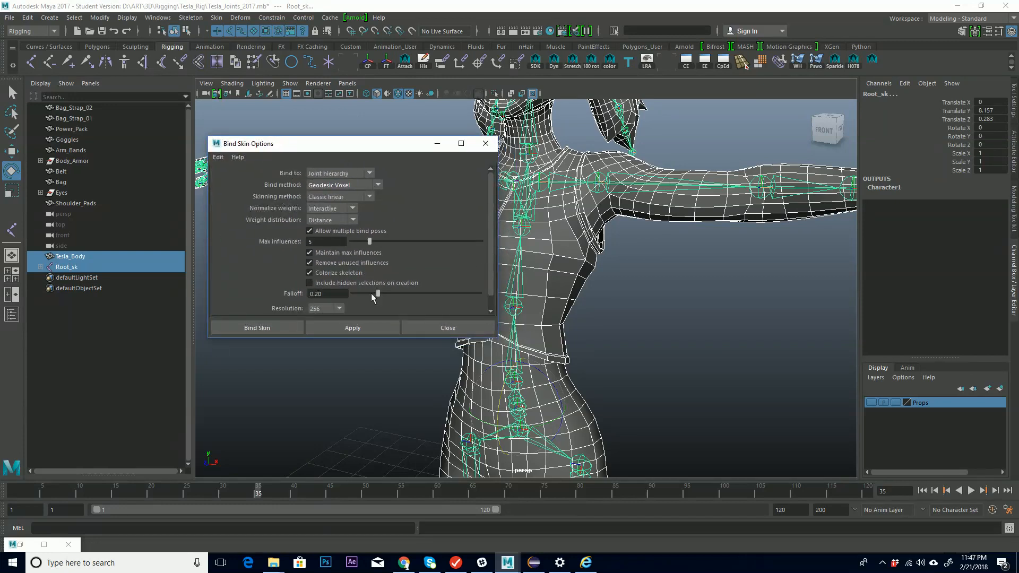
{"action": "left_click_drag", "start_coordinate": [377, 144], "coordinate": [374, 132]}
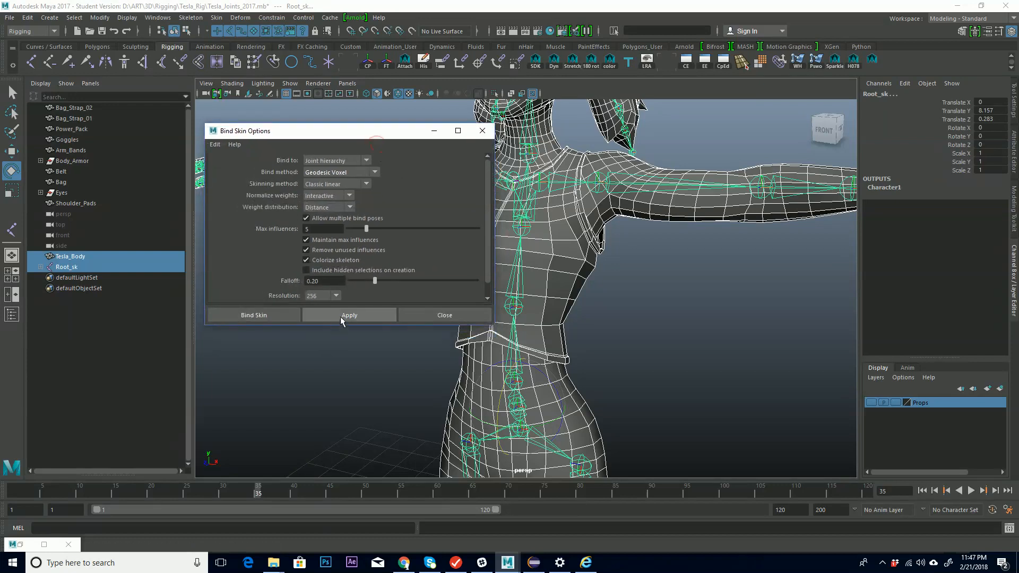
{"action": "left_click", "coordinate": [359, 317]}
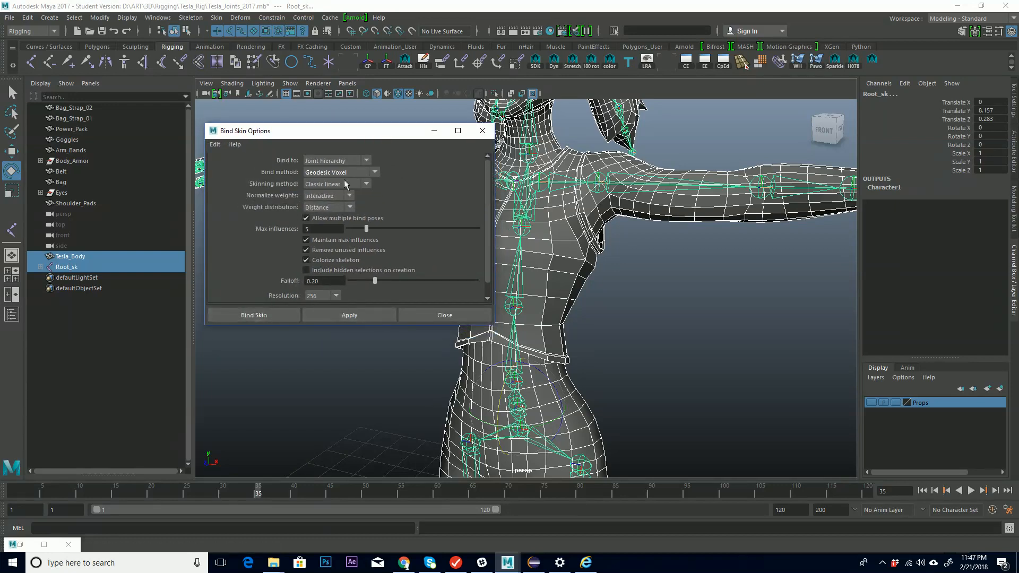
{"action": "left_click_drag", "start_coordinate": [369, 137], "coordinate": [365, 130]}
{"action": "left_click", "coordinate": [347, 311]}
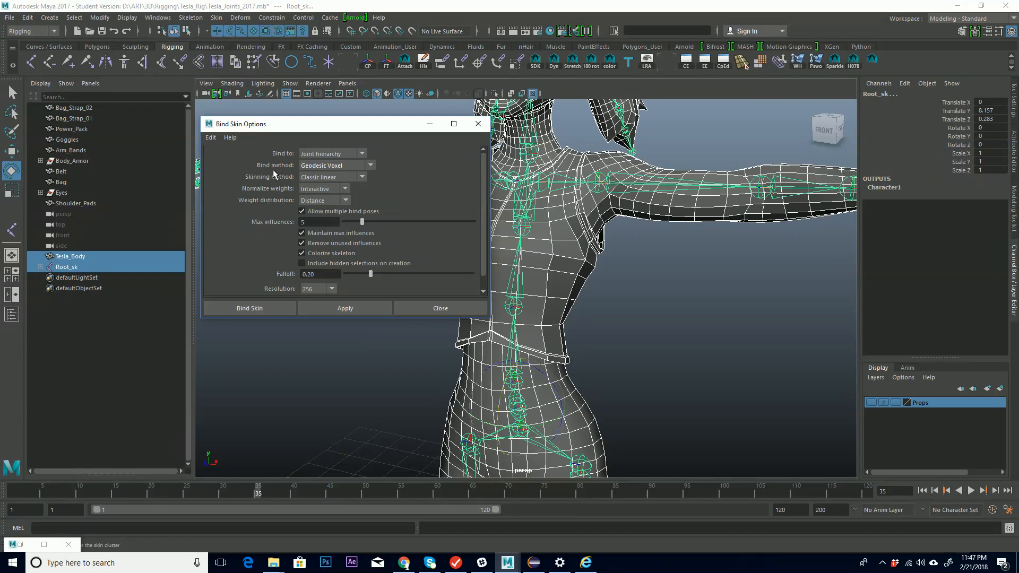
{"action": "left_click", "coordinate": [254, 309]}
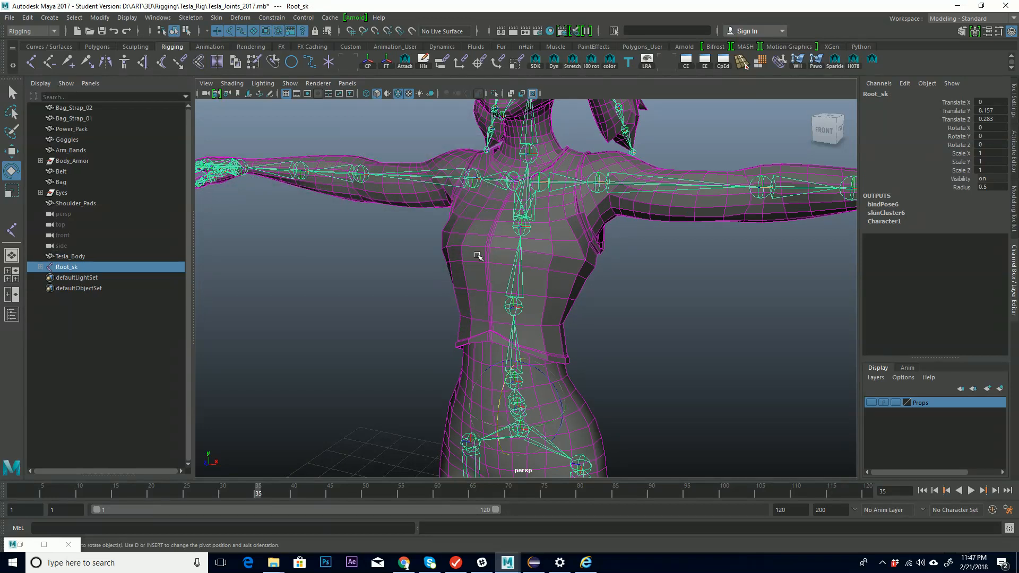
- Deselect the skeleton and examine the bound body mesh and its joint colors from several angles
{"action": "middle_click_drag", "start_coordinate": [573, 336], "coordinate": [567, 255], "text": "alt"}
{"action": "right_click_drag", "start_coordinate": [566, 255], "coordinate": [476, 262], "text": "alt"}
{"action": "middle_click_drag", "start_coordinate": [539, 233], "coordinate": [591, 251], "text": "alt"}
{"action": "left_click_drag", "start_coordinate": [603, 262], "coordinate": [578, 260], "text": "alt"}
{"action": "right_click_drag", "start_coordinate": [541, 279], "coordinate": [646, 271], "text": "alt"}
{"action": "middle_click_drag", "start_coordinate": [613, 271], "coordinate": [650, 260], "text": "alt"}
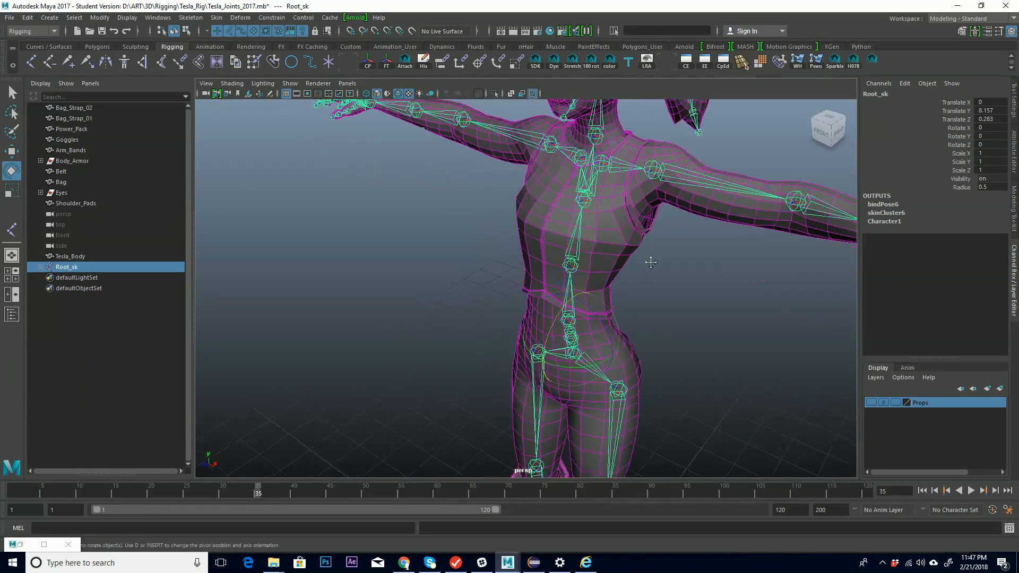
{"action": "left_click", "coordinate": [686, 292]}
{"action": "left_click_drag", "start_coordinate": [604, 313], "coordinate": [616, 248], "text": "alt"}
{"action": "middle_click_drag", "start_coordinate": [633, 266], "coordinate": [660, 247], "text": "alt"}
{"action": "right_click_drag", "start_coordinate": [660, 247], "coordinate": [495, 281], "text": "alt"}
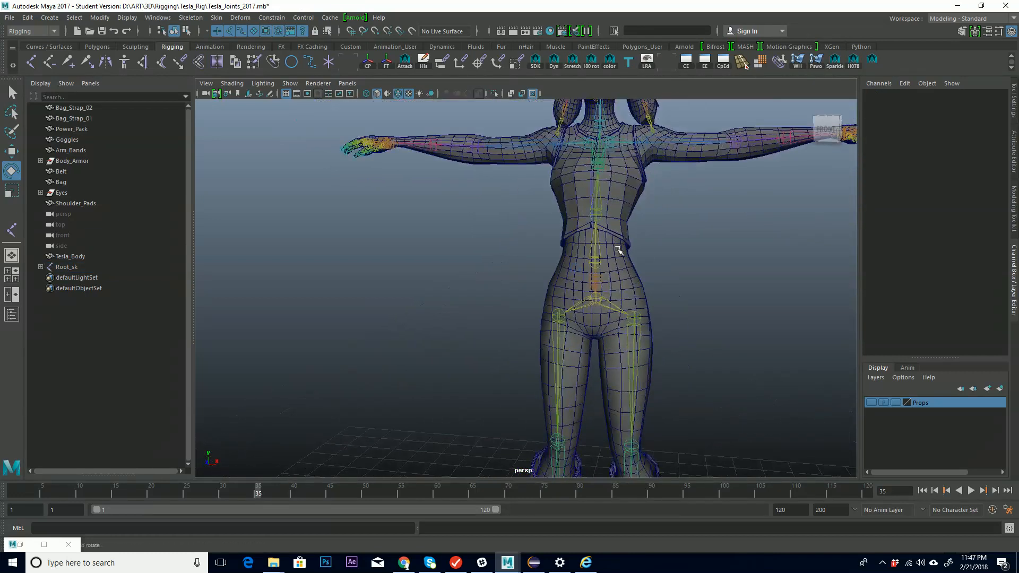
{"action": "middle_click_drag", "start_coordinate": [626, 252], "coordinate": [587, 268], "text": "alt"}
{"action": "mouse_move", "coordinate": [603, 303]}
{"action": "left_mouse_down", "text": "alt"}
{"action": "mouse_move", "coordinate": [576, 314]}
{"action": "mouse_move", "coordinate": [583, 308]}
{"action": "left_mouse_up", "text": "alt"}
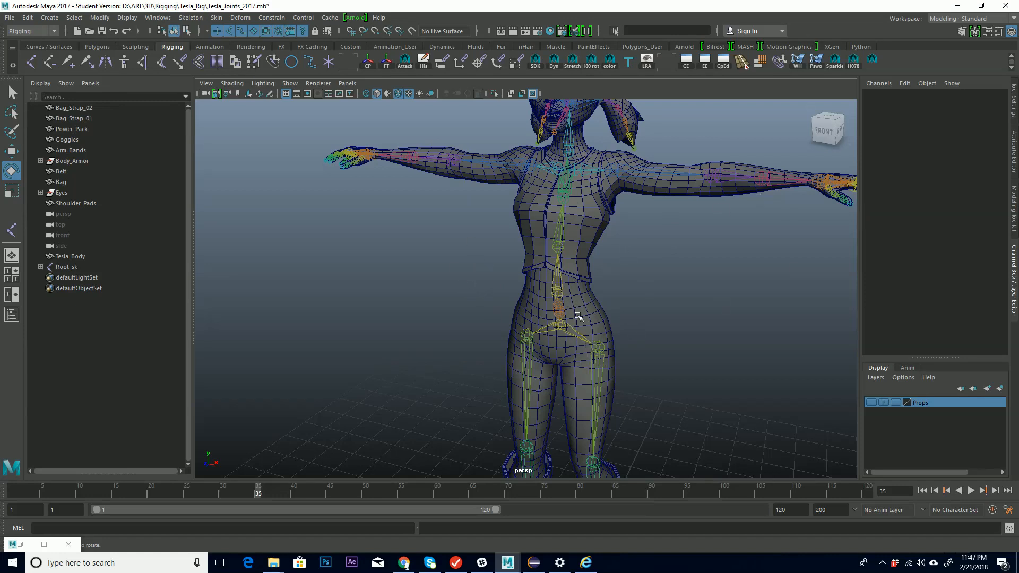
{"action": "left_click_drag", "start_coordinate": [627, 204], "coordinate": [534, 227], "text": "alt"}
{"action": "middle_click_drag", "start_coordinate": [533, 227], "coordinate": [675, 226], "text": "alt"}
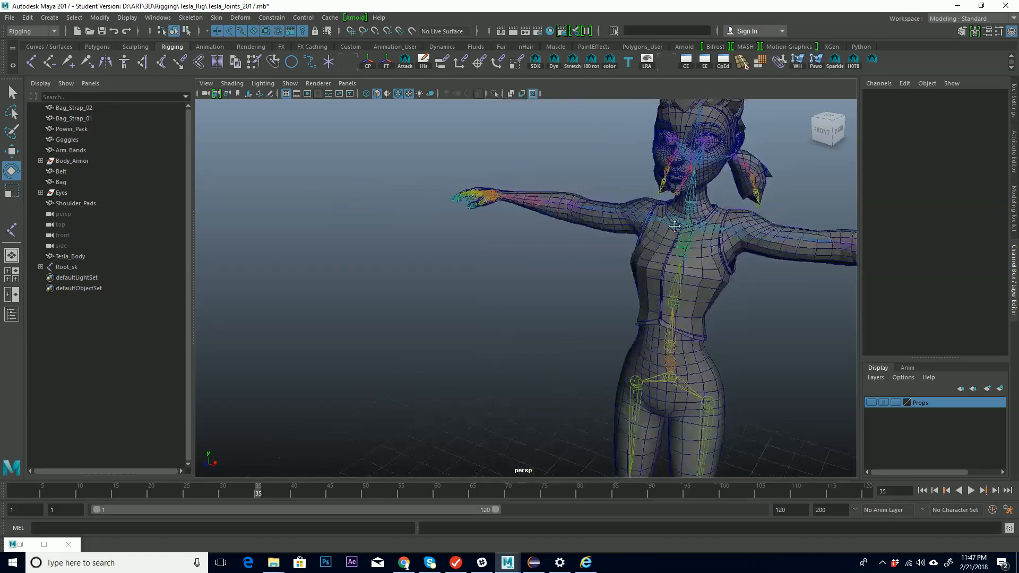
- Test the left shoulder deformation by rotating L_Shoulder_sk about -33° in Z, then about -19° in Y, undoing each rotation
{"action": "scroll", "coordinate": [675, 226], "scroll_direction": "up", "scroll_amount": 3}
{"action": "scroll", "coordinate": [675, 209], "scroll_direction": "up", "scroll_amount": 2}
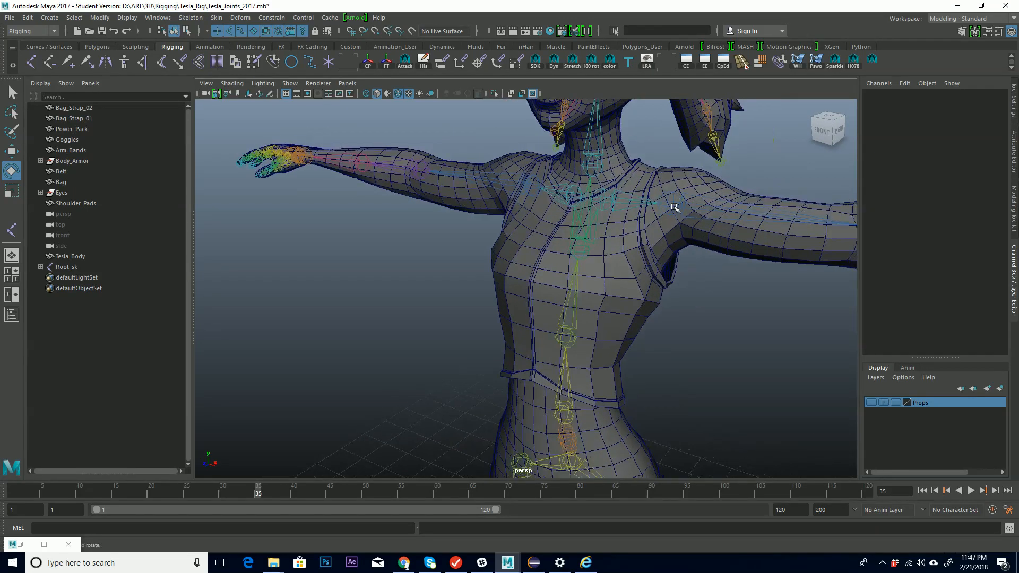
{"action": "left_click", "coordinate": [676, 207]}
{"action": "left_click_drag", "start_coordinate": [750, 258], "coordinate": [659, 198], "text": "alt"}
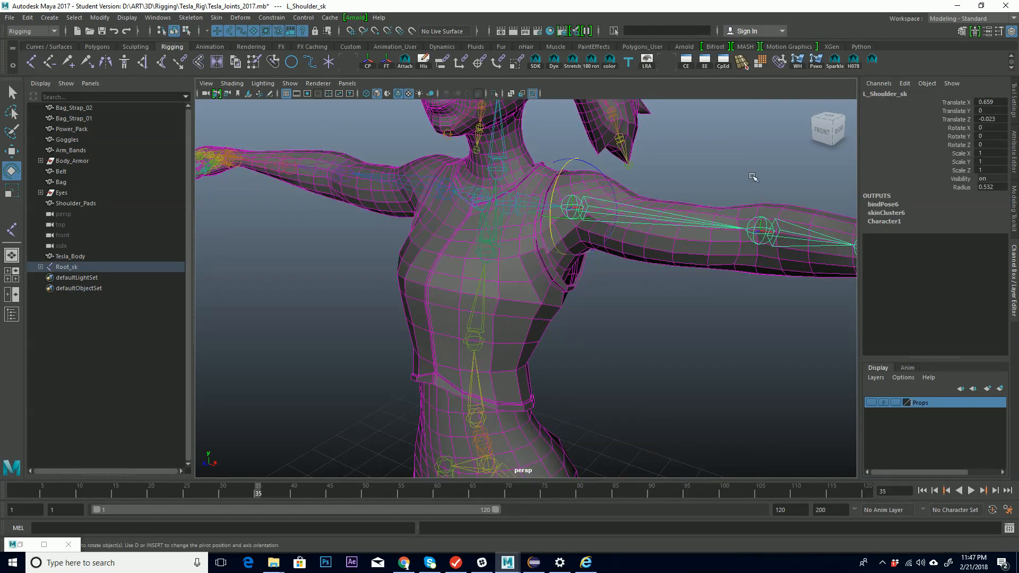
{"action": "left_click_drag", "start_coordinate": [598, 172], "coordinate": [605, 197]}
{"action": "key", "text": "ctrl+z"}
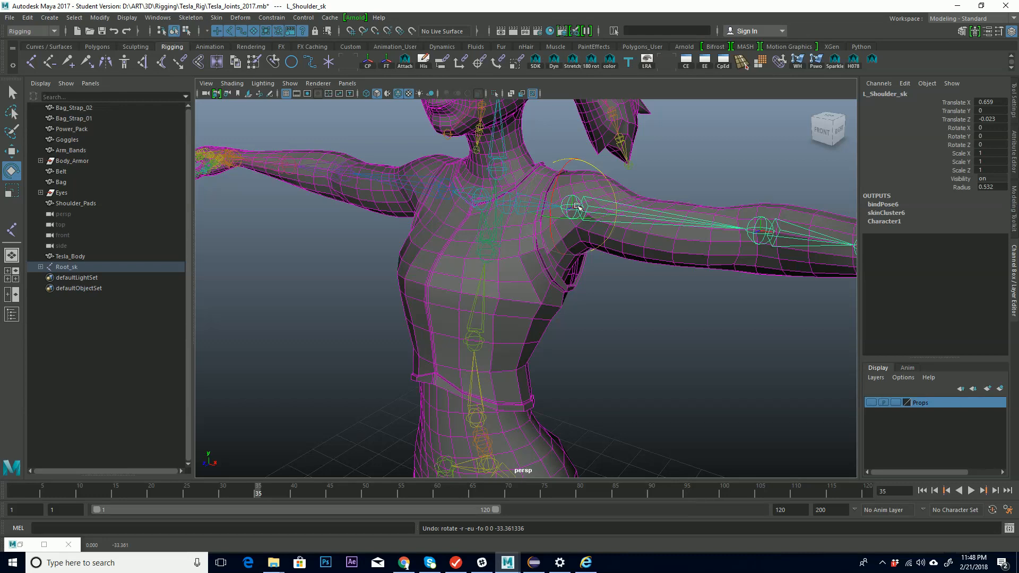
{"action": "left_click_drag", "start_coordinate": [596, 219], "coordinate": [596, 211]}
{"action": "key", "text": "ctrl+z"}
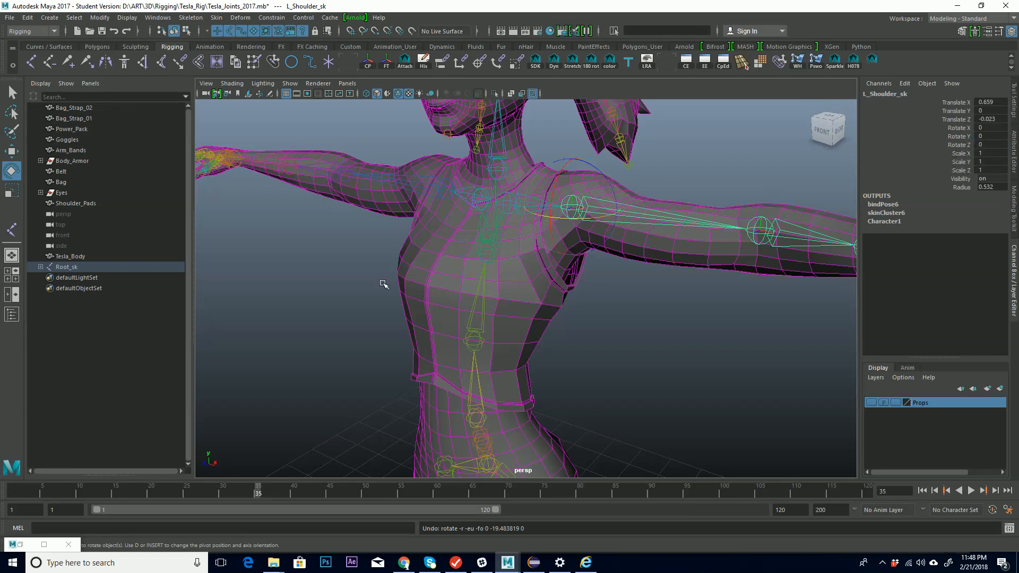
- Select the Tesla_Body mesh and review the available skinning commands, including Unbind Skin
{"action": "left_click", "coordinate": [549, 303]}
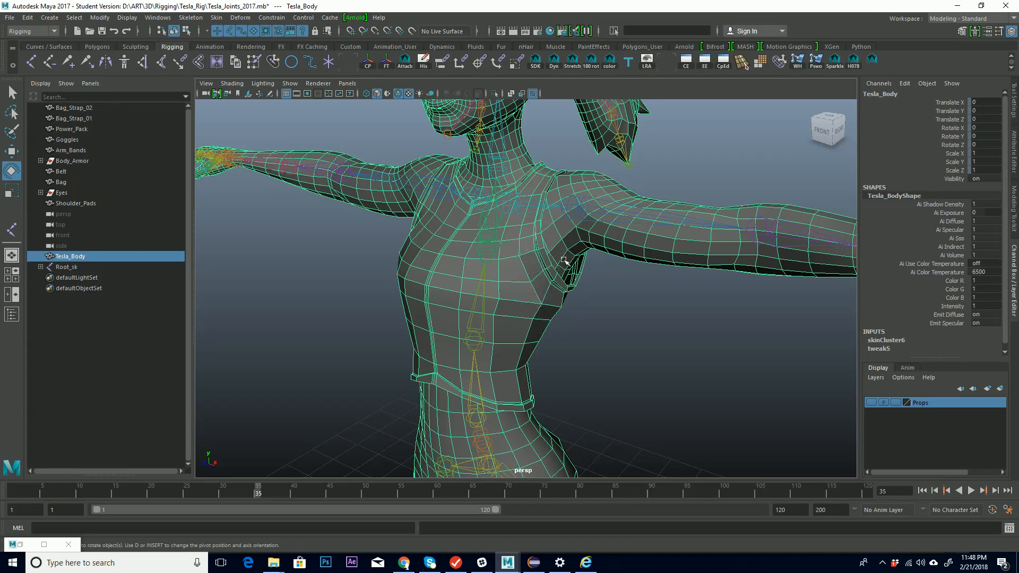
{"action": "left_click", "coordinate": [217, 19]}
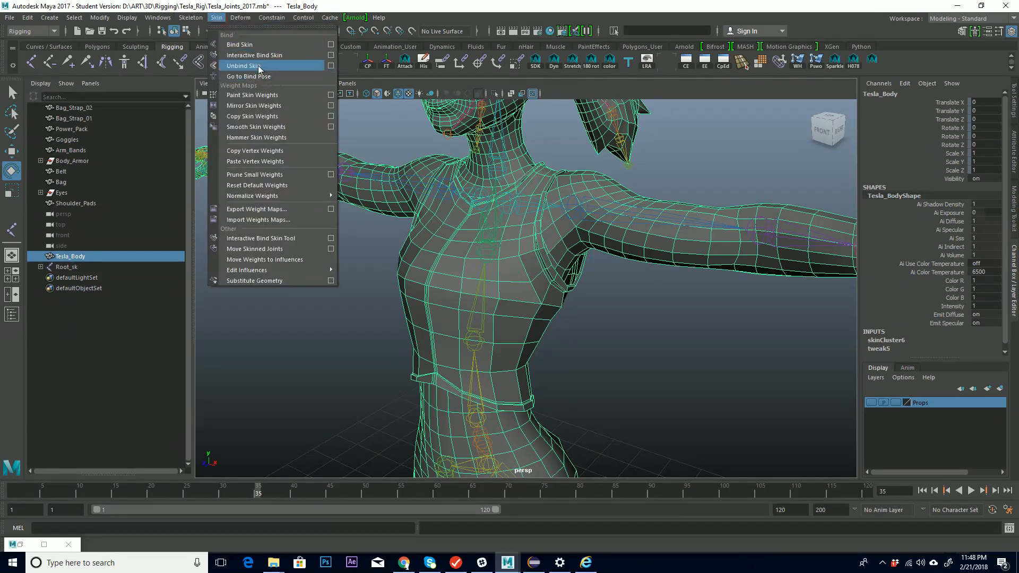
{"action": "left_click", "coordinate": [469, 3]}
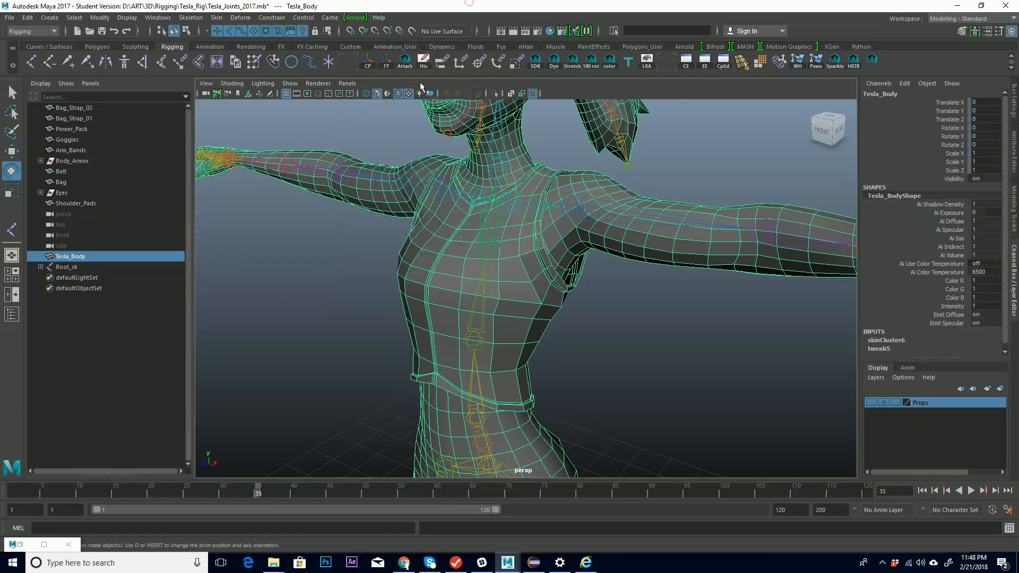
- Select L_Shoulder_sk, rotate it about -47° in Z to lower the left arm, and undo the rotation
{"action": "left_click", "coordinate": [621, 272]}
{"action": "left_click", "coordinate": [567, 200]}
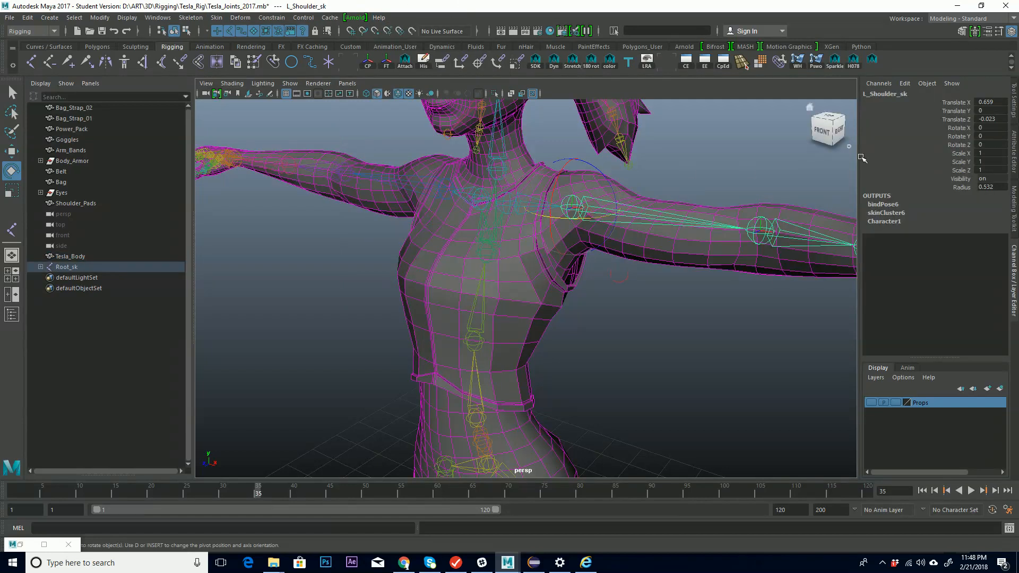
{"action": "middle_click_drag", "start_coordinate": [653, 235], "coordinate": [552, 260], "text": "alt"}
{"action": "left_click_drag", "start_coordinate": [507, 290], "coordinate": [574, 221], "text": "alt"}
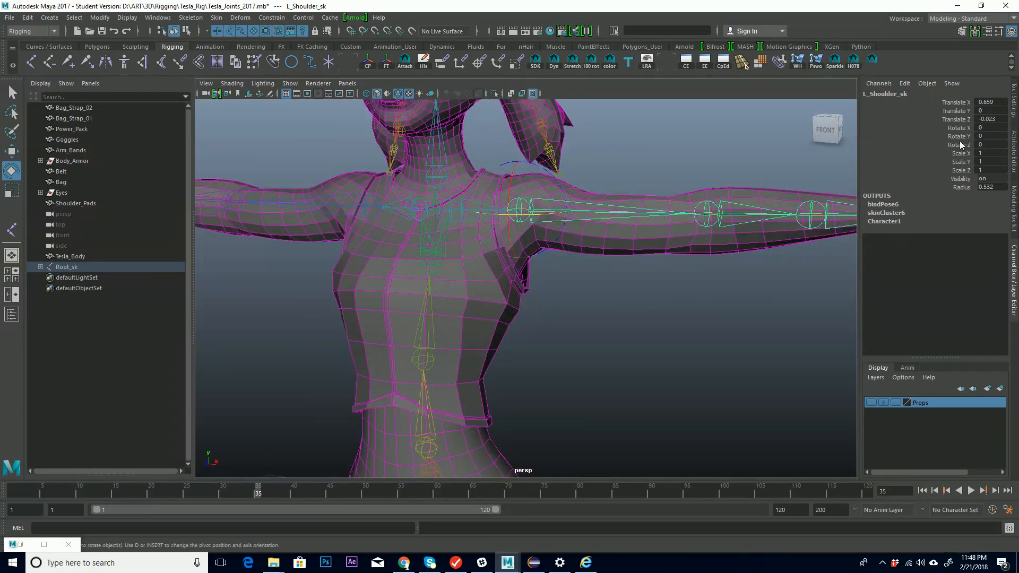
{"action": "left_click_drag", "start_coordinate": [556, 178], "coordinate": [546, 219]}
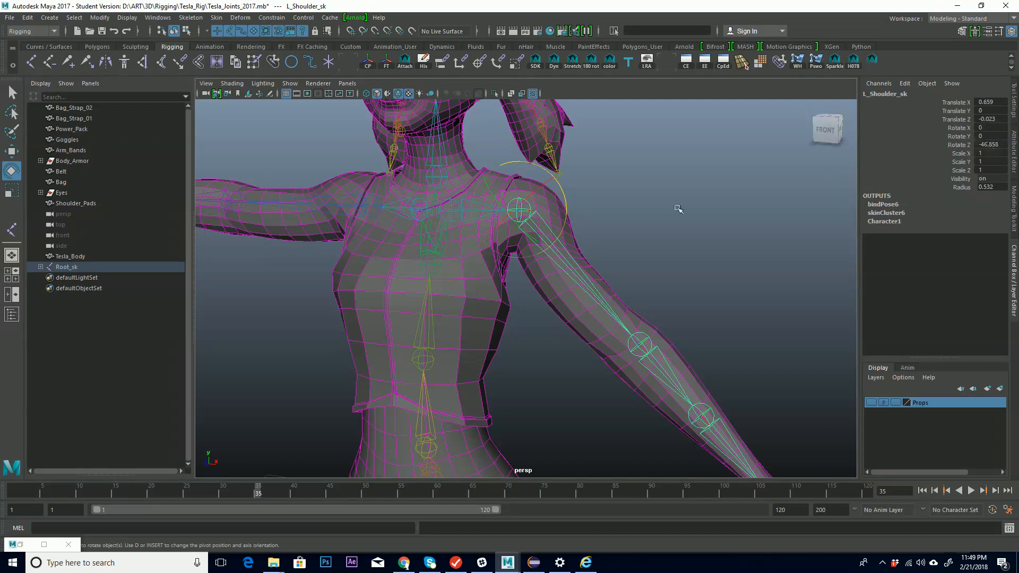
{"action": "key", "text": "ctrl+z"}
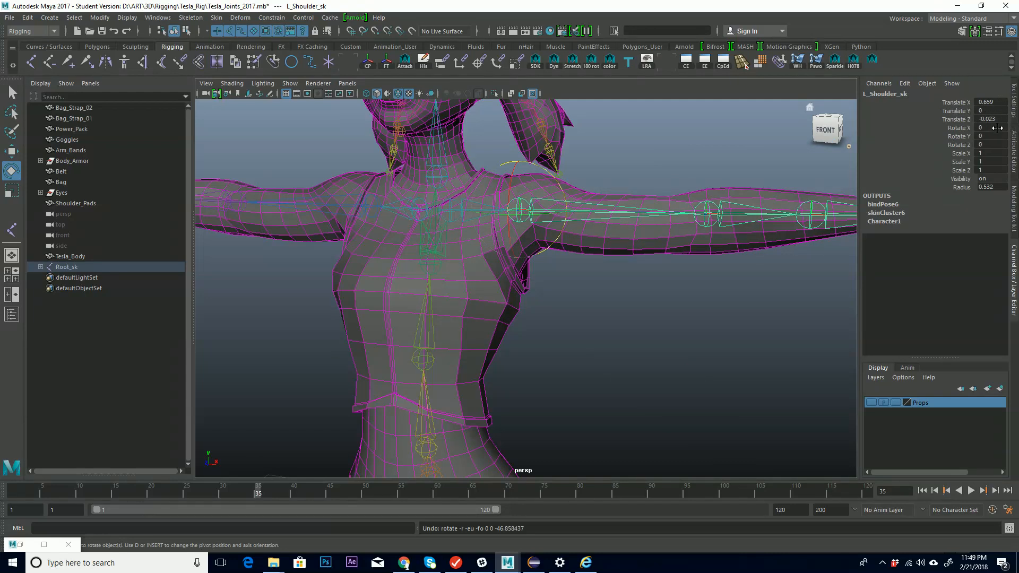
- Move L_Shoulder_sk outward and slightly up to about Translate X 1.302, Y 0.159, and undo the move
{"action": "key", "text": "w"}
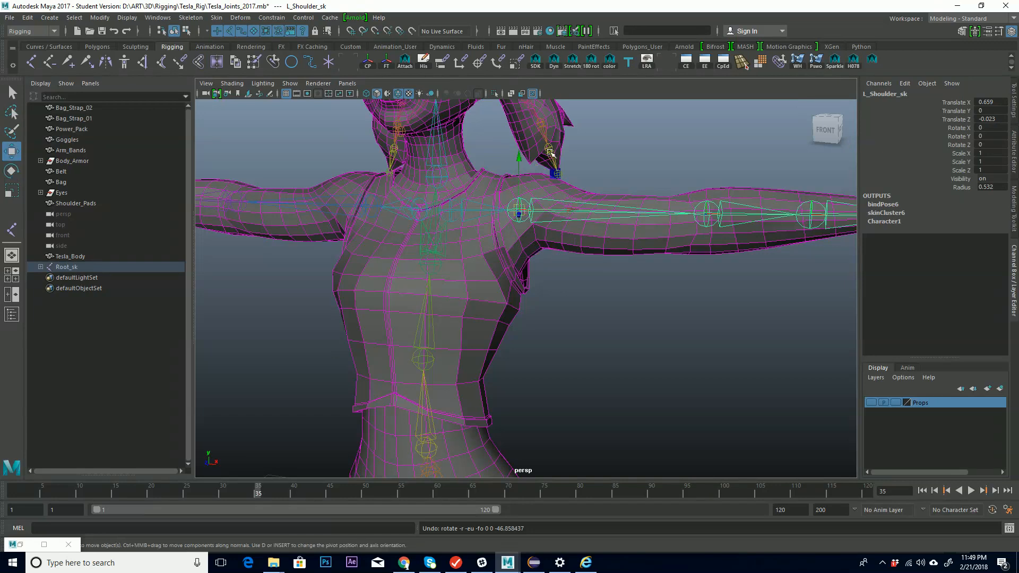
{"action": "left_click_drag", "start_coordinate": [556, 174], "coordinate": [633, 159]}
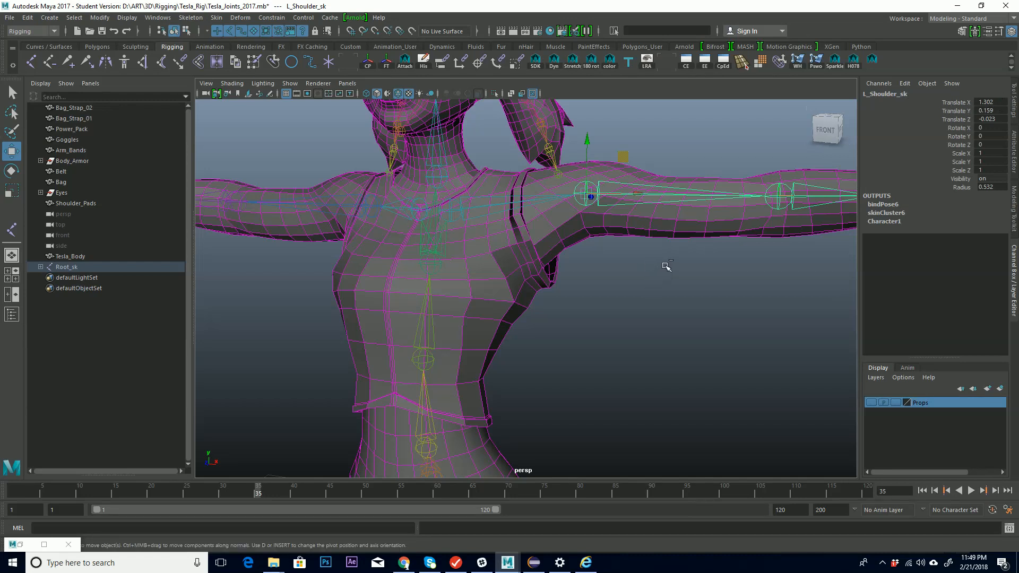
{"action": "key", "text": "ctrl+z"}
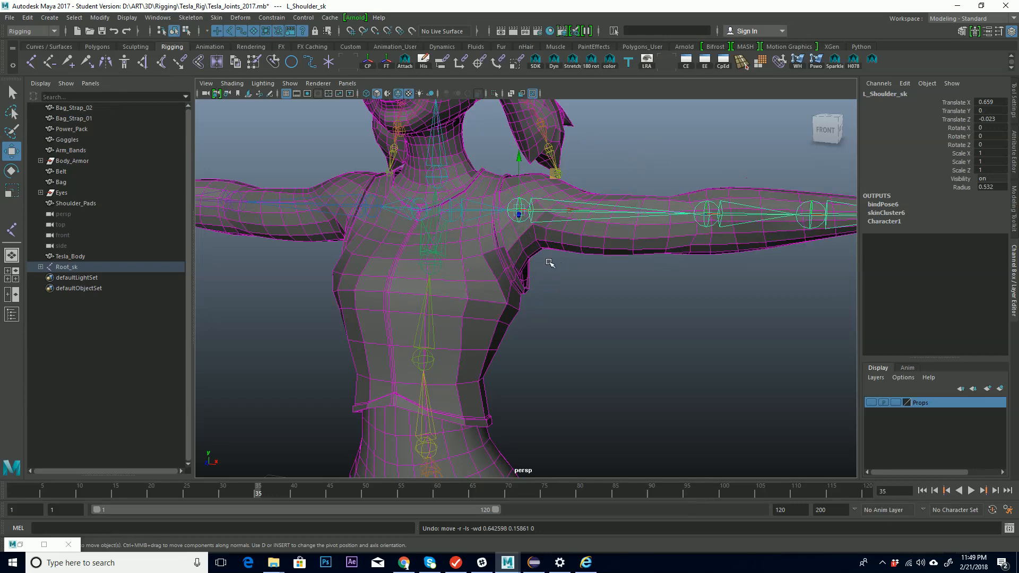
- Select the Root_sk joint and return the whole skeleton to its bind pose
{"action": "middle_click_drag", "start_coordinate": [556, 262], "coordinate": [612, 253], "text": "alt"}
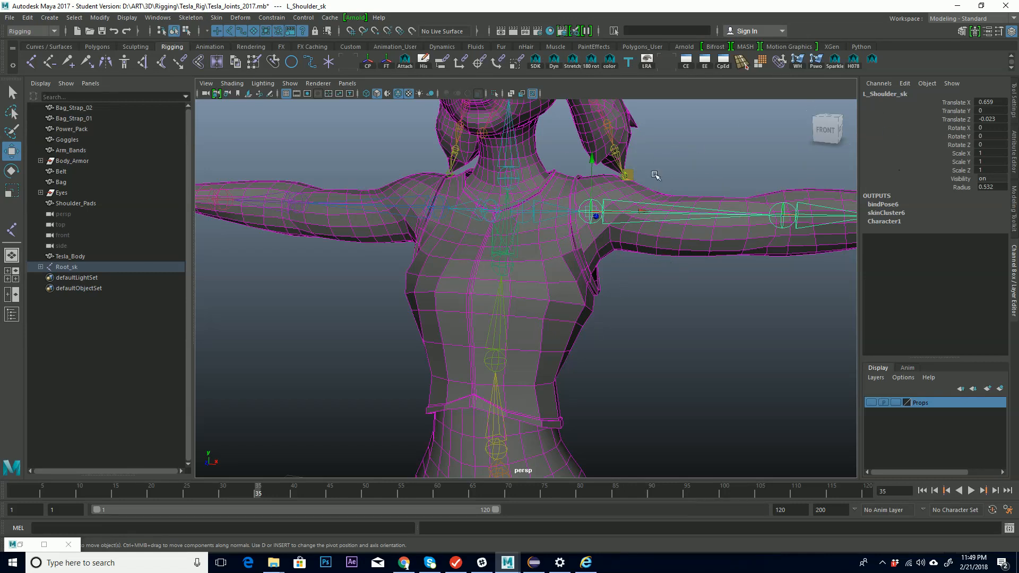
{"action": "middle_click_drag", "start_coordinate": [696, 192], "coordinate": [646, 207], "text": "alt"}
{"action": "left_click_drag", "start_coordinate": [530, 268], "coordinate": [502, 256], "text": "alt"}
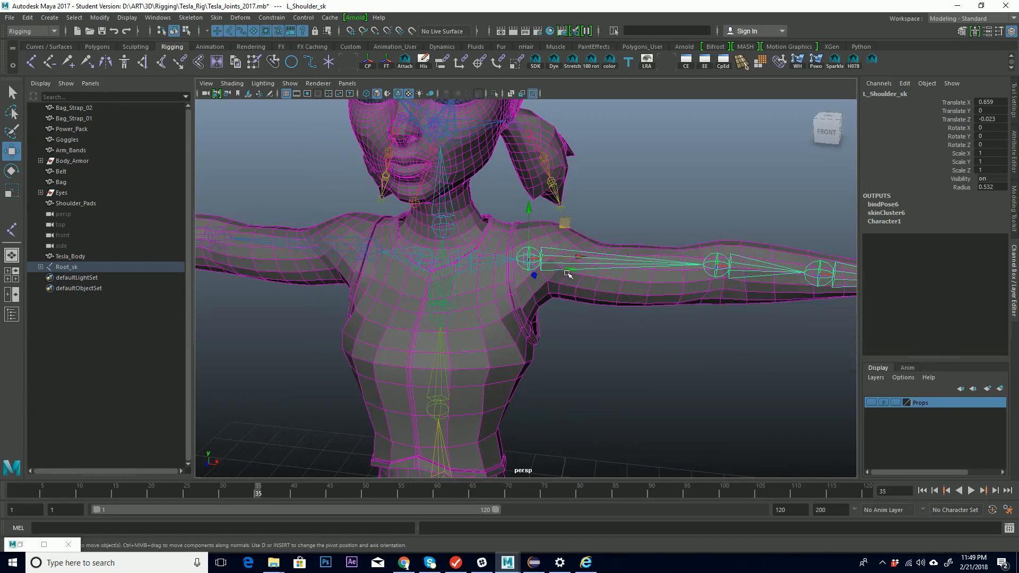
{"action": "middle_click_drag", "start_coordinate": [567, 273], "coordinate": [610, 255], "text": "alt"}
{"action": "right_click_drag", "start_coordinate": [610, 255], "coordinate": [620, 218], "text": "alt"}
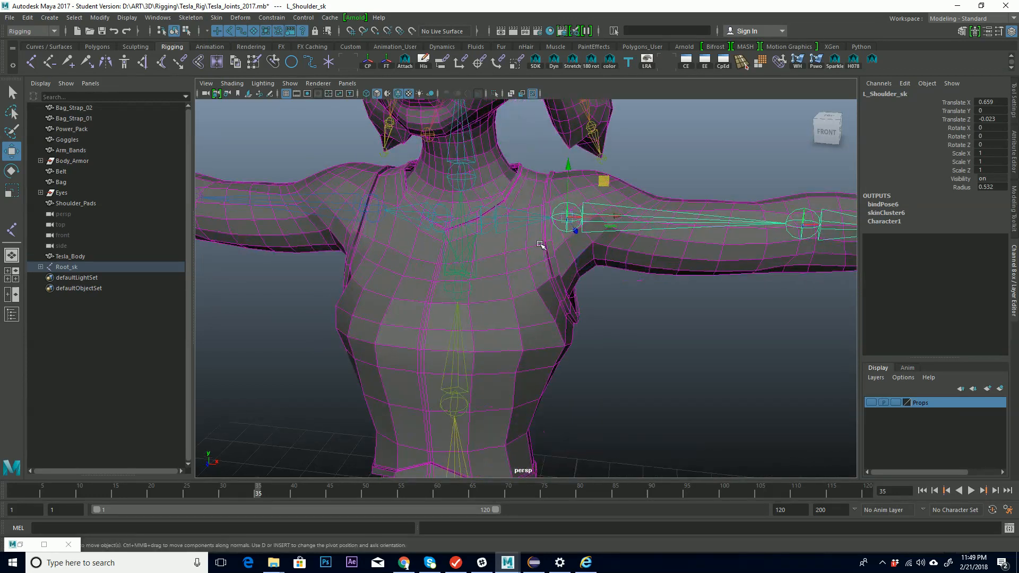
{"action": "middle_click_drag", "start_coordinate": [545, 255], "coordinate": [552, 174], "text": "alt"}
{"action": "right_click_drag", "start_coordinate": [551, 174], "coordinate": [480, 266], "text": "alt"}
{"action": "middle_click_drag", "start_coordinate": [609, 283], "coordinate": [617, 244], "text": "alt"}
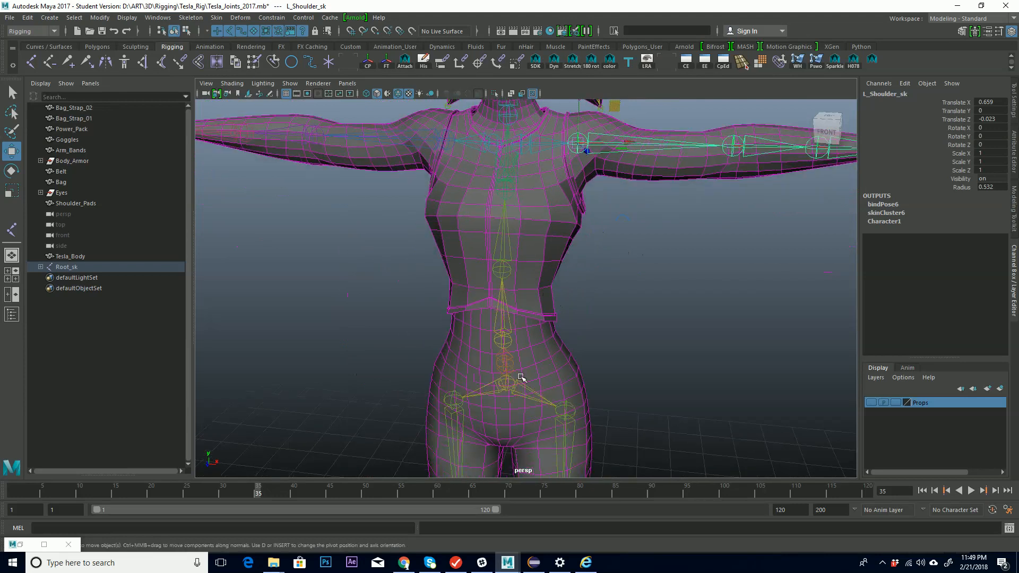
{"action": "left_click", "coordinate": [507, 364]}
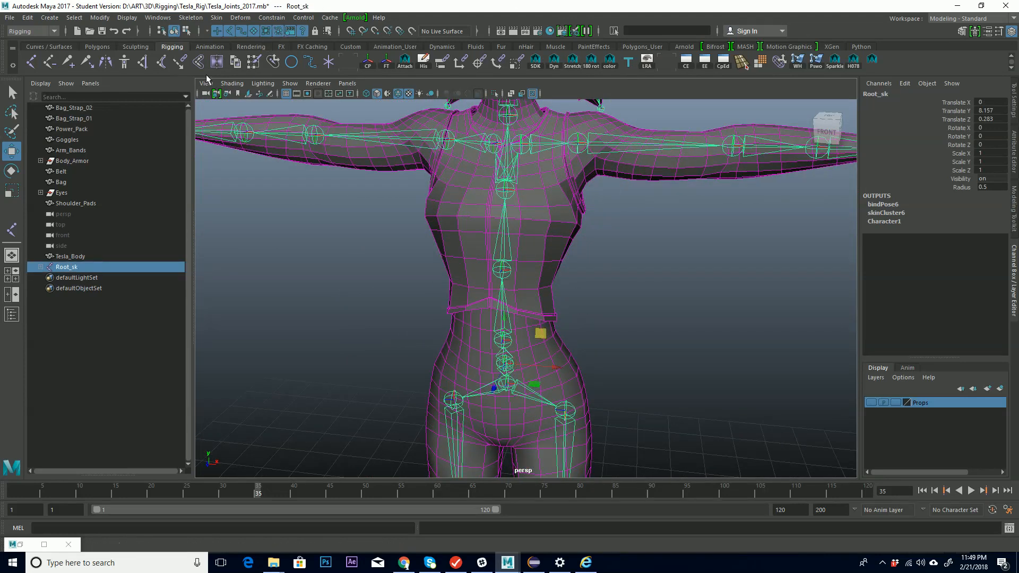
{"action": "left_click", "coordinate": [217, 18]}
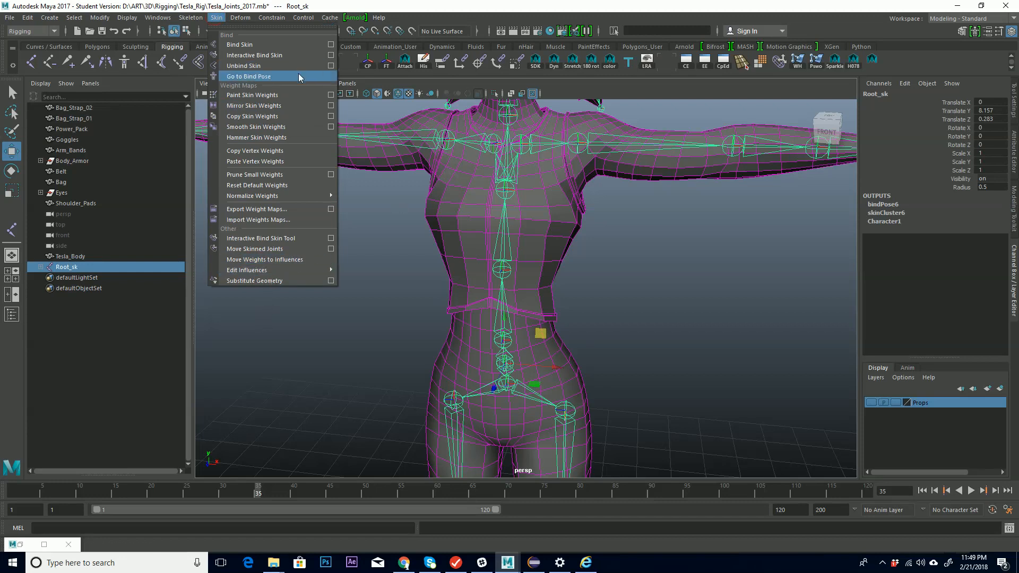
{"action": "left_click", "coordinate": [266, 78]}
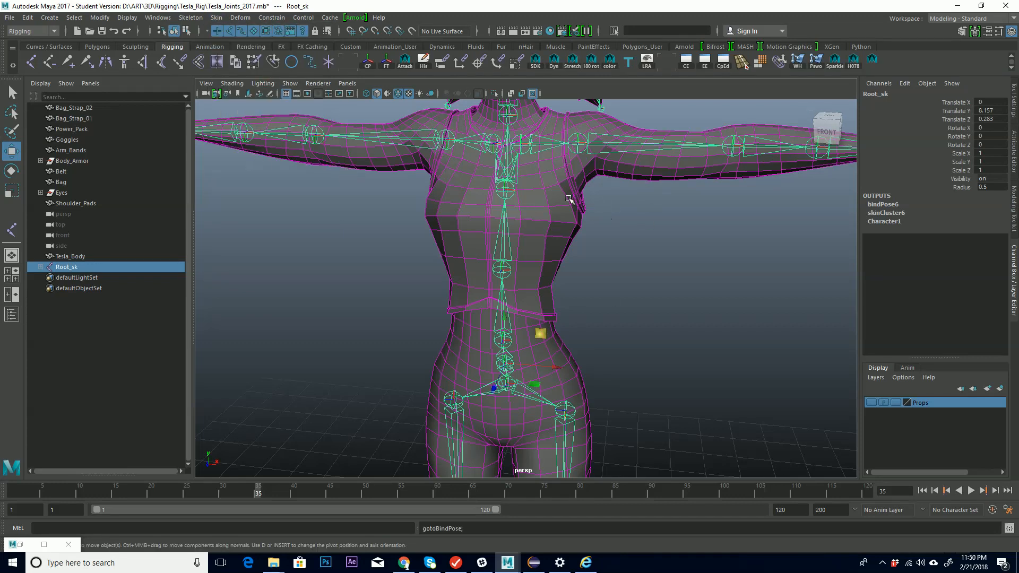
- Examine the bound body with the full skeleton selected, from the torso and arms down to the boots
{"action": "left_click_drag", "start_coordinate": [609, 211], "coordinate": [614, 235], "text": "alt"}
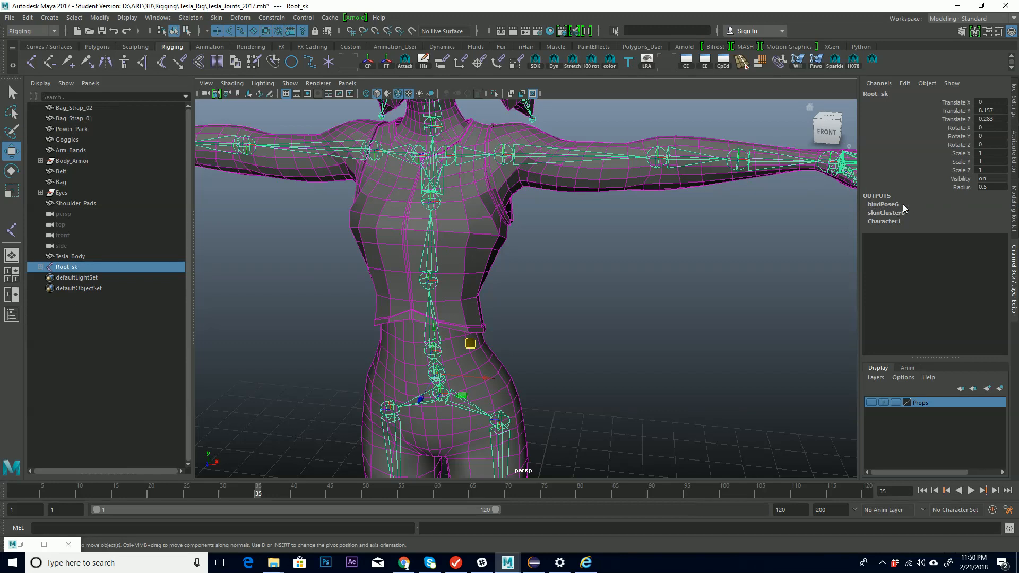
{"action": "left_click_drag", "start_coordinate": [597, 207], "coordinate": [645, 214], "text": "alt"}
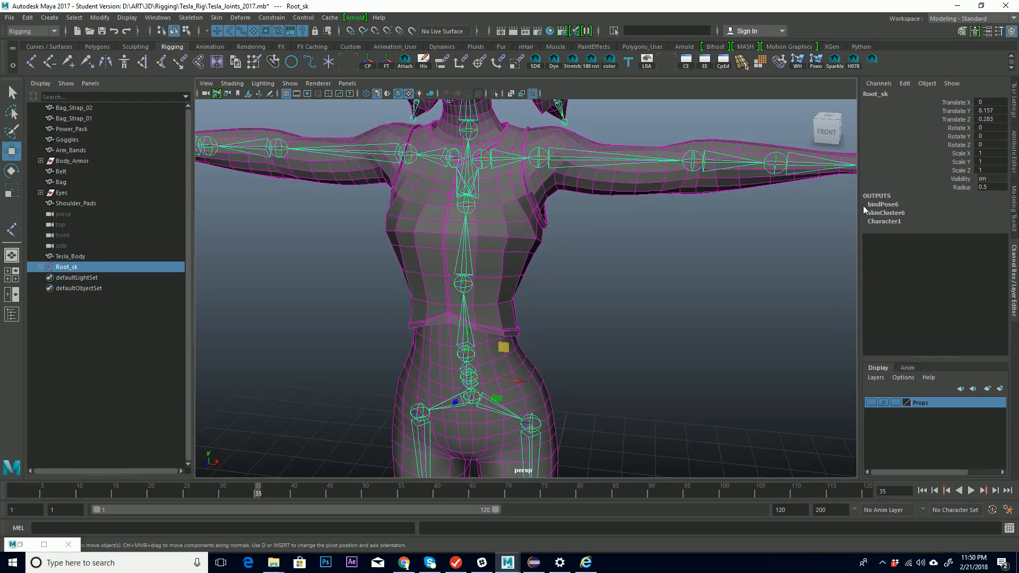
{"action": "left_click_drag", "start_coordinate": [563, 251], "coordinate": [642, 241], "text": "alt"}
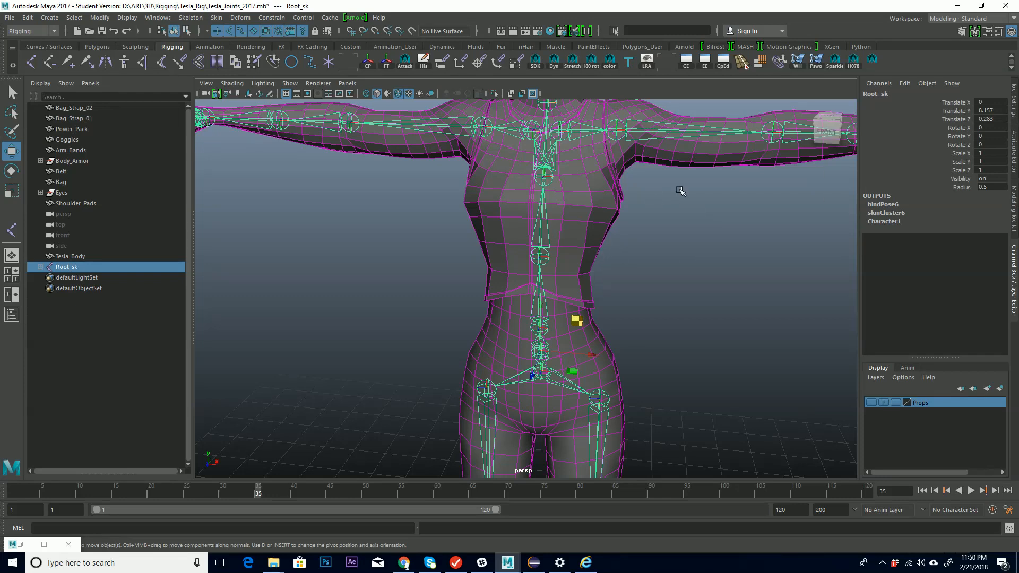
{"action": "left_click_drag", "start_coordinate": [689, 199], "coordinate": [639, 234], "text": "alt"}
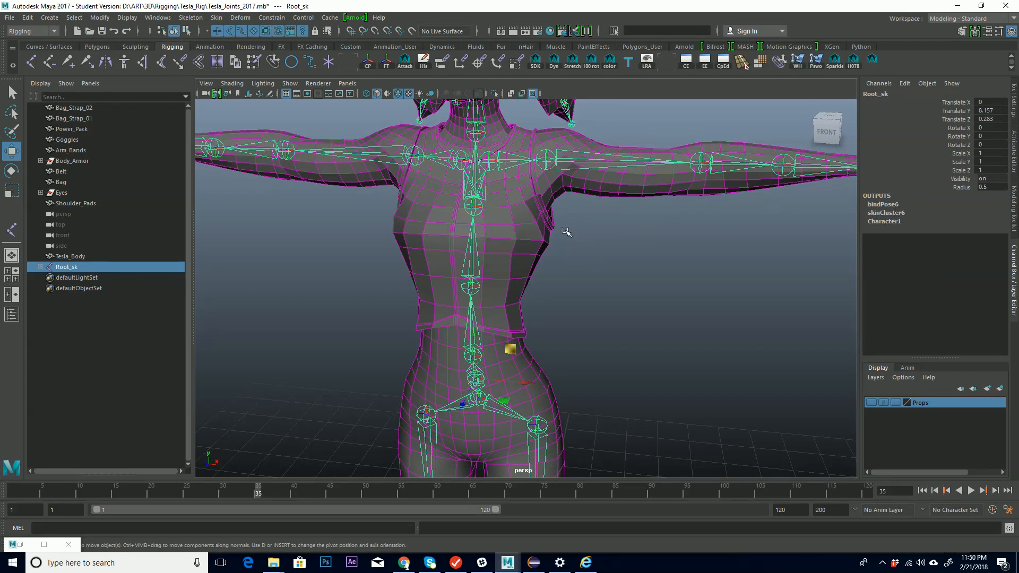
{"action": "middle_click_drag", "start_coordinate": [559, 255], "coordinate": [602, 266], "text": "alt"}
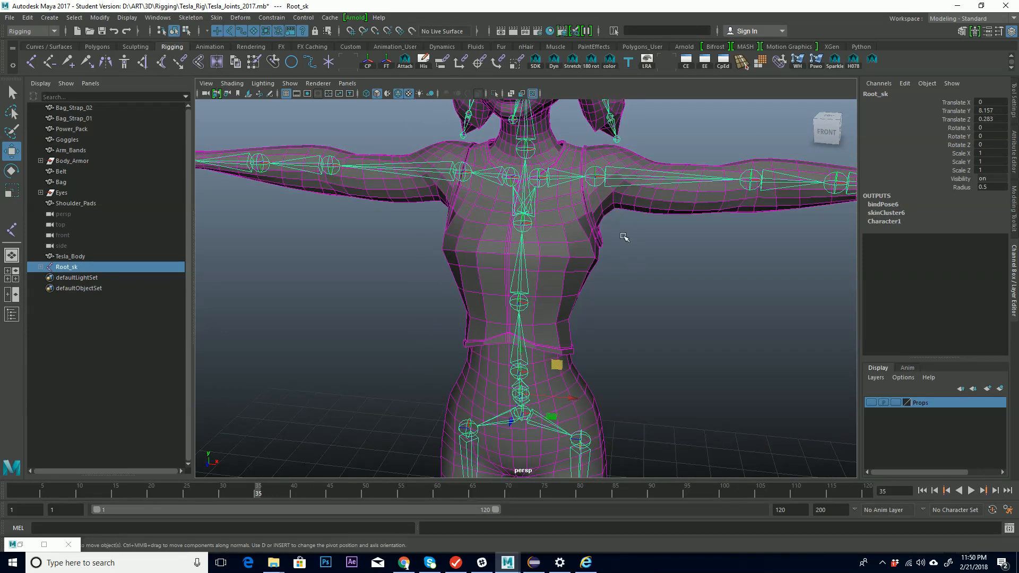
{"action": "left_click_drag", "start_coordinate": [614, 268], "coordinate": [643, 262], "text": "alt"}
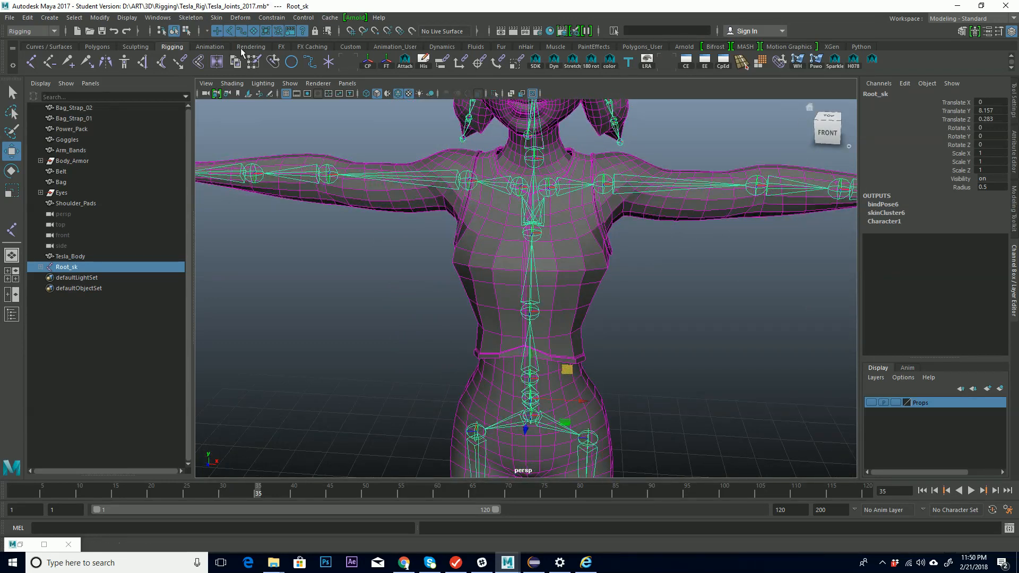
{"action": "middle_click_drag", "start_coordinate": [626, 255], "coordinate": [579, 259], "text": "alt"}
{"action": "mouse_move", "coordinate": [614, 284]}
{"action": "left_mouse_down", "text": "alt"}
{"action": "mouse_move", "coordinate": [589, 278]}
{"action": "mouse_move", "coordinate": [637, 277]}
{"action": "mouse_move", "coordinate": [606, 275]}
{"action": "mouse_move", "coordinate": [618, 278]}
{"action": "left_mouse_up", "text": "alt"}
{"action": "middle_click_drag", "start_coordinate": [542, 295], "coordinate": [626, 236], "text": "alt"}
{"action": "mouse_move", "coordinate": [644, 268]}
{"action": "left_mouse_down", "text": "alt"}
{"action": "mouse_move", "coordinate": [608, 272]}
{"action": "mouse_move", "coordinate": [627, 268]}
{"action": "left_mouse_up", "text": "alt"}
{"action": "middle_click_drag", "start_coordinate": [627, 268], "coordinate": [579, 235], "text": "alt"}
{"action": "left_click_drag", "start_coordinate": [663, 280], "coordinate": [717, 269], "text": "alt"}
{"action": "right_click_drag", "start_coordinate": [716, 268], "coordinate": [605, 264], "text": "alt"}
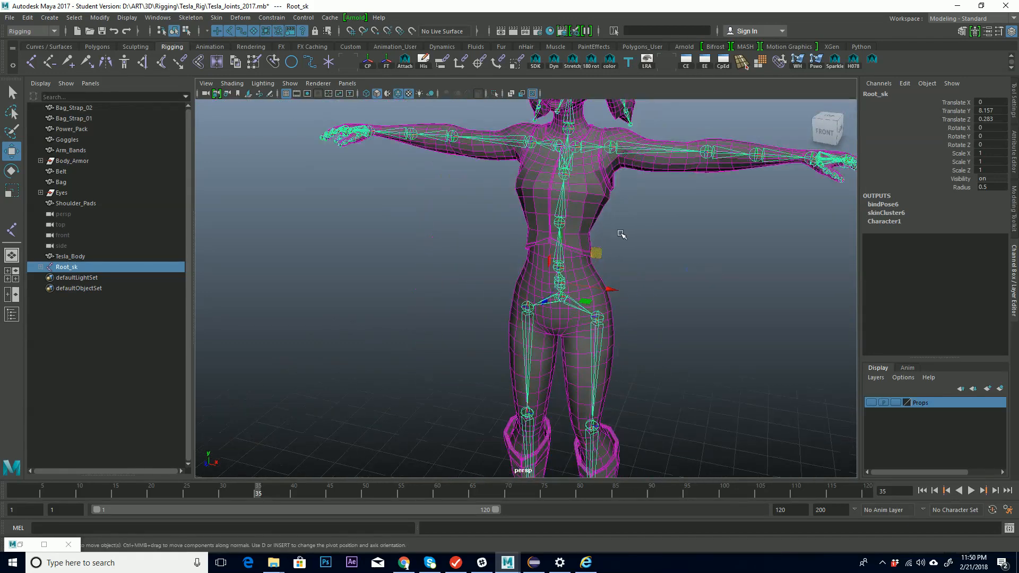
{"action": "middle_click_drag", "start_coordinate": [605, 261], "coordinate": [562, 317], "text": "alt"}
{"action": "left_click_drag", "start_coordinate": [598, 278], "coordinate": [634, 259], "text": "alt"}
- Rotate L_Shoulder_sk about -57° in Z and -28° in Y to test the arm deformation, and undo both rotations
{"action": "right_click_drag", "start_coordinate": [634, 260], "coordinate": [735, 233], "text": "alt"}
{"action": "middle_click_drag", "start_coordinate": [531, 189], "coordinate": [483, 267], "text": "alt"}
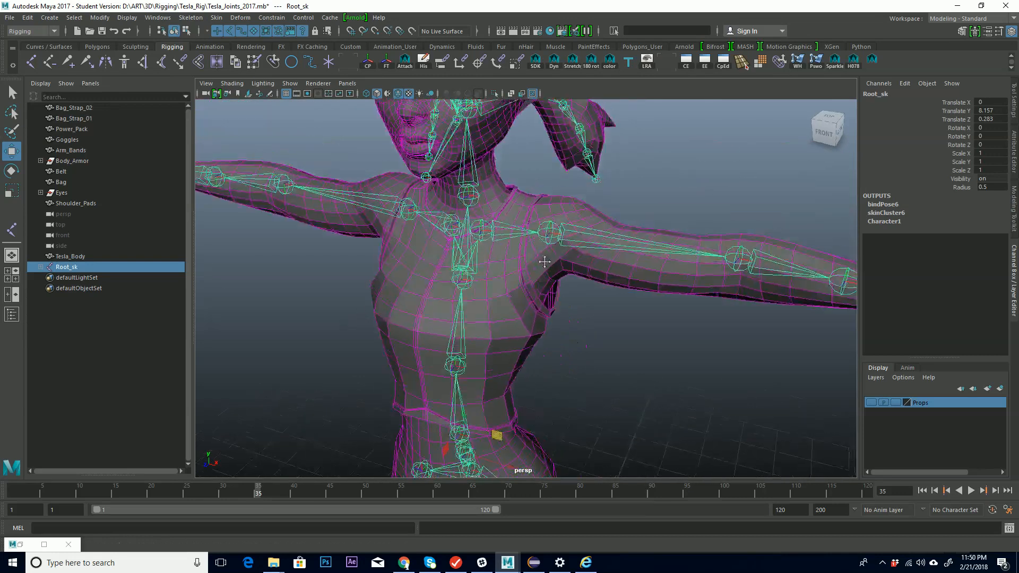
{"action": "left_click", "coordinate": [574, 227]}
{"action": "key", "text": "e"}
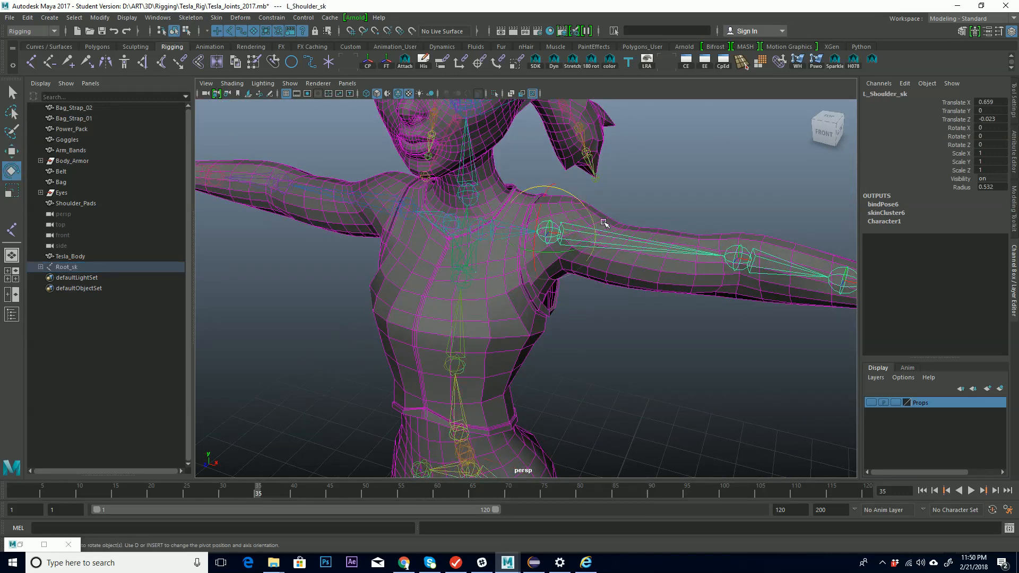
{"action": "left_click_drag", "start_coordinate": [584, 210], "coordinate": [534, 247]}
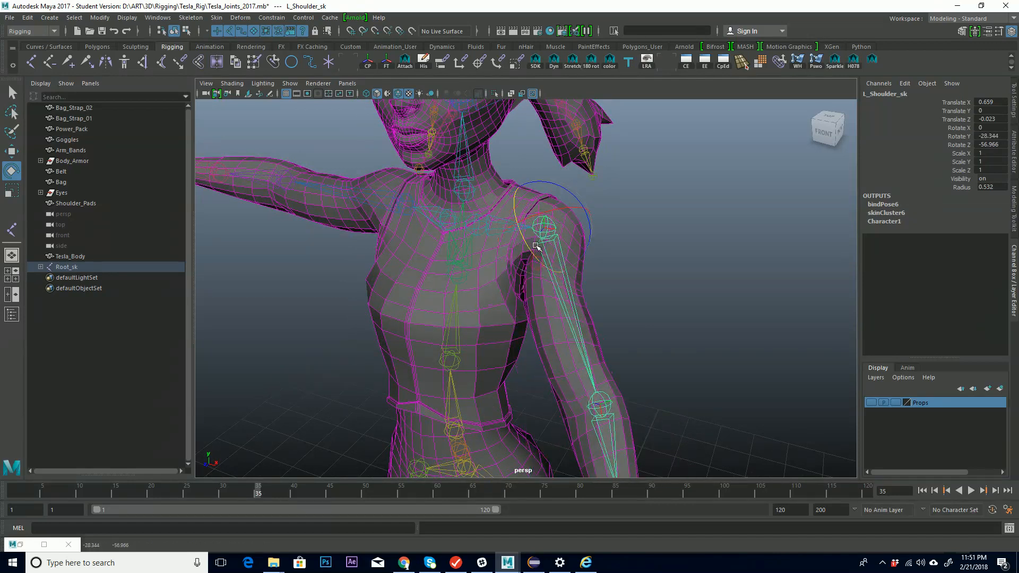
{"action": "key", "text": "ctrl+z"}
{"action": "key", "text": "ctrl+z"}
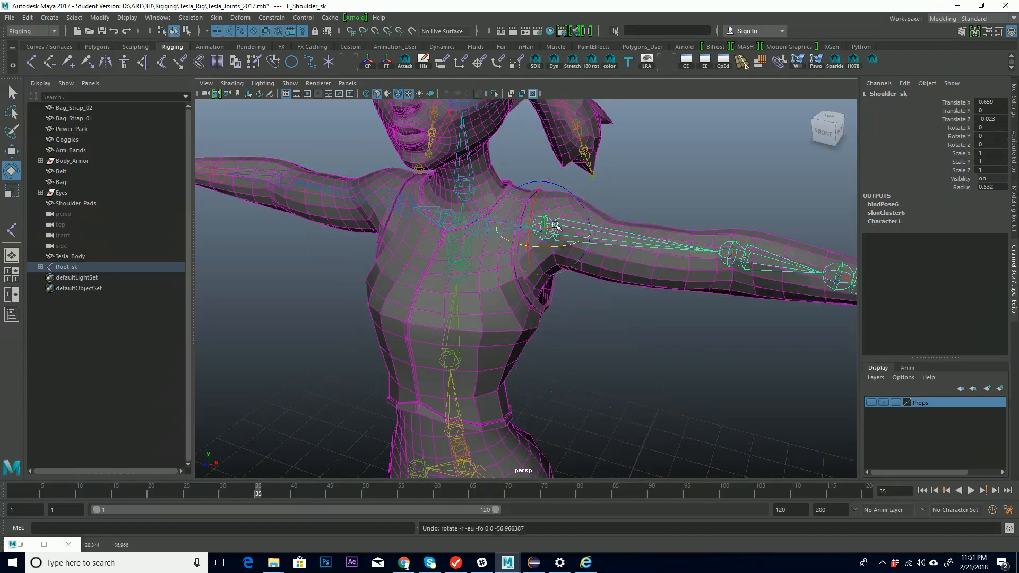
- Select L_Elbow_sk, try rotating it to bend the left forearm, and undo the rotation
{"action": "left_click", "coordinate": [738, 253]}
{"action": "left_click_drag", "start_coordinate": [746, 262], "coordinate": [666, 219], "text": "alt"}
{"action": "right_click_drag", "start_coordinate": [667, 218], "coordinate": [542, 262], "text": "alt"}
{"action": "mouse_move", "coordinate": [599, 265]}
{"action": "left_mouse_down"}
{"action": "mouse_move", "coordinate": [572, 269]}
{"action": "mouse_move", "coordinate": [591, 260]}
{"action": "left_mouse_up"}
{"action": "key", "text": "ctrl+z"}
- Examine the bound character's legs, torso, head and arms from several angles with the left elbow joint selected
{"action": "middle_click_drag", "start_coordinate": [663, 260], "coordinate": [698, 209], "text": "alt"}
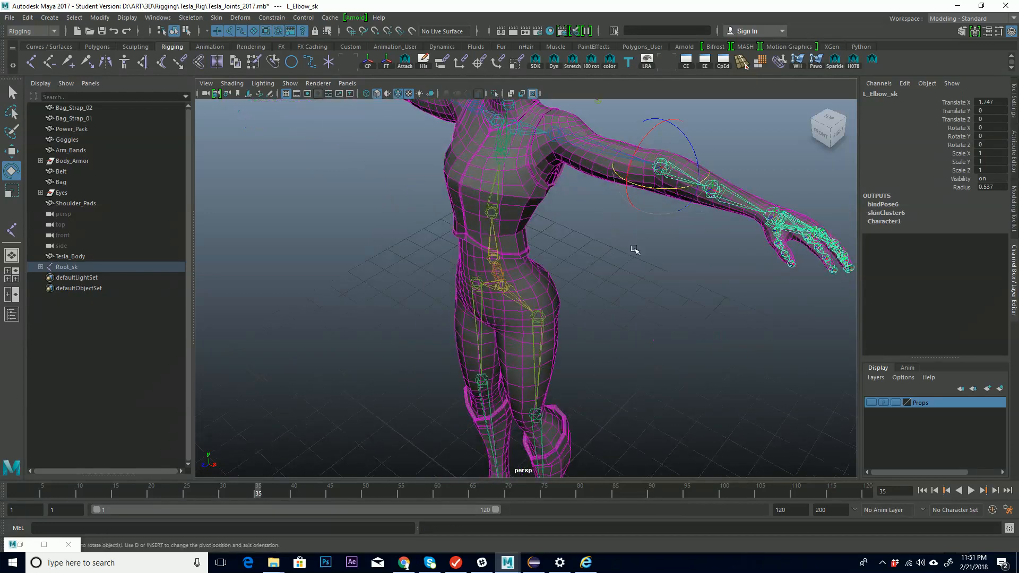
{"action": "middle_click_drag", "start_coordinate": [628, 264], "coordinate": [658, 170], "text": "alt"}
{"action": "right_click_drag", "start_coordinate": [627, 234], "coordinate": [533, 257], "text": "alt"}
{"action": "middle_click_drag", "start_coordinate": [533, 257], "coordinate": [527, 311], "text": "alt"}
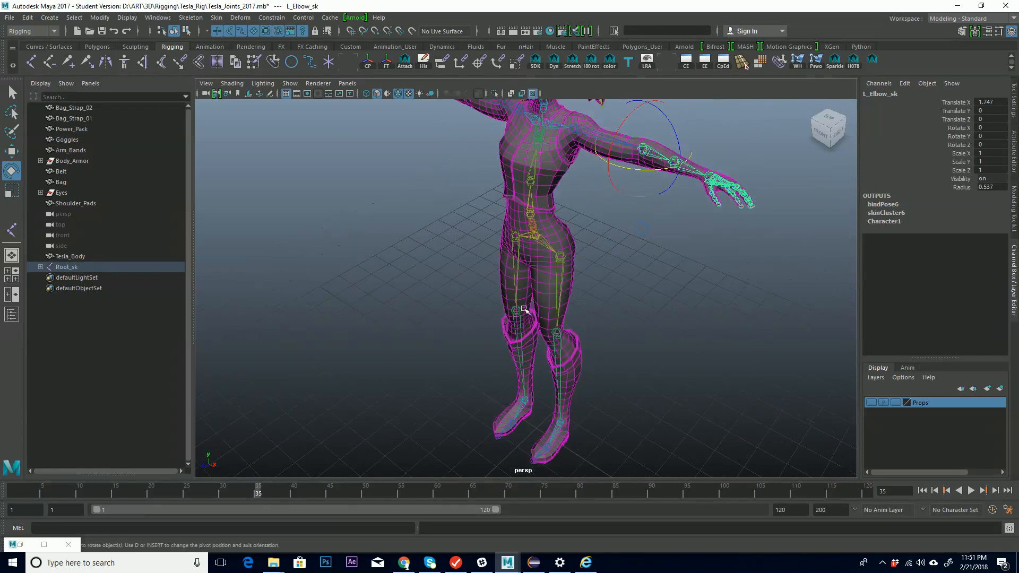
{"action": "right_click_drag", "start_coordinate": [528, 312], "coordinate": [802, 255], "text": "alt"}
{"action": "middle_click_drag", "start_coordinate": [590, 246], "coordinate": [589, 267], "text": "alt"}
{"action": "left_click_drag", "start_coordinate": [605, 298], "coordinate": [605, 230], "text": "alt"}
{"action": "right_click_drag", "start_coordinate": [605, 230], "coordinate": [645, 302], "text": "alt"}
{"action": "left_click_drag", "start_coordinate": [645, 302], "coordinate": [596, 219], "text": "alt"}
{"action": "middle_click_drag", "start_coordinate": [596, 218], "coordinate": [588, 342], "text": "alt"}
{"action": "right_click_drag", "start_coordinate": [587, 342], "coordinate": [515, 284], "text": "alt"}
{"action": "middle_click_drag", "start_coordinate": [563, 223], "coordinate": [547, 277], "text": "alt"}
{"action": "left_click_drag", "start_coordinate": [585, 328], "coordinate": [543, 278], "text": "alt"}
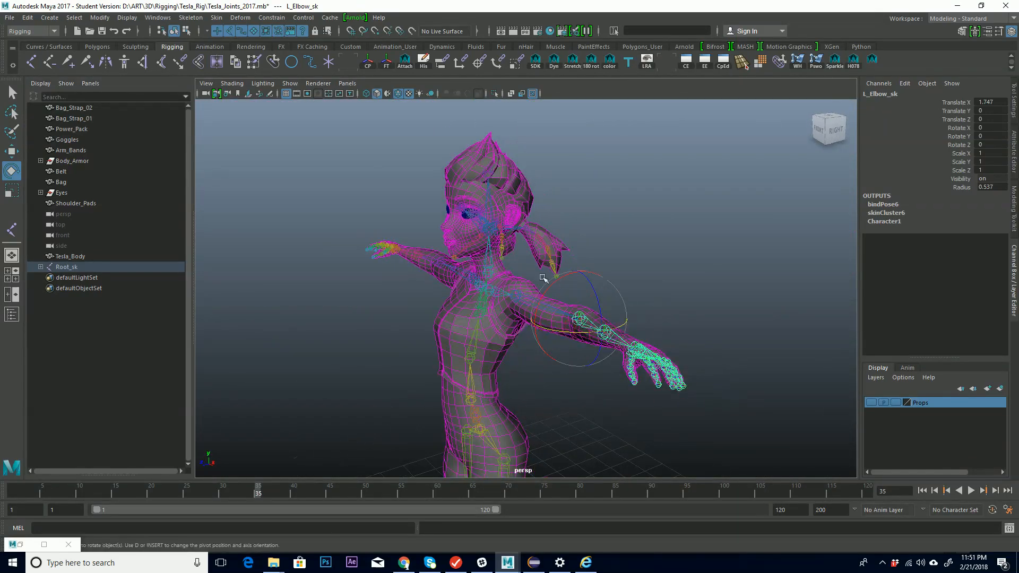
- Select the L_Pinky_End joint at the left little fingertip, try moving it to test its influence, and undo the move
{"action": "middle_click_drag", "start_coordinate": [577, 305], "coordinate": [558, 270], "text": "alt"}
{"action": "right_click_drag", "start_coordinate": [557, 270], "coordinate": [773, 251], "text": "alt"}
{"action": "middle_click_drag", "start_coordinate": [566, 224], "coordinate": [525, 227], "text": "alt"}
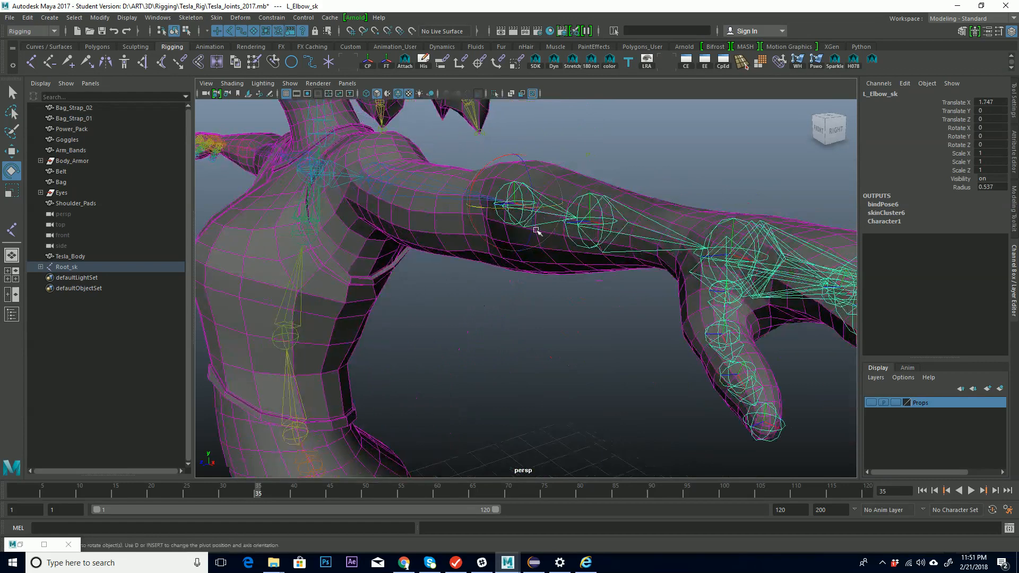
{"action": "left_click_drag", "start_coordinate": [447, 245], "coordinate": [552, 256], "text": "alt"}
{"action": "middle_click_drag", "start_coordinate": [673, 264], "coordinate": [323, 276], "text": "alt"}
{"action": "left_click_drag", "start_coordinate": [406, 288], "coordinate": [547, 284], "text": "alt"}
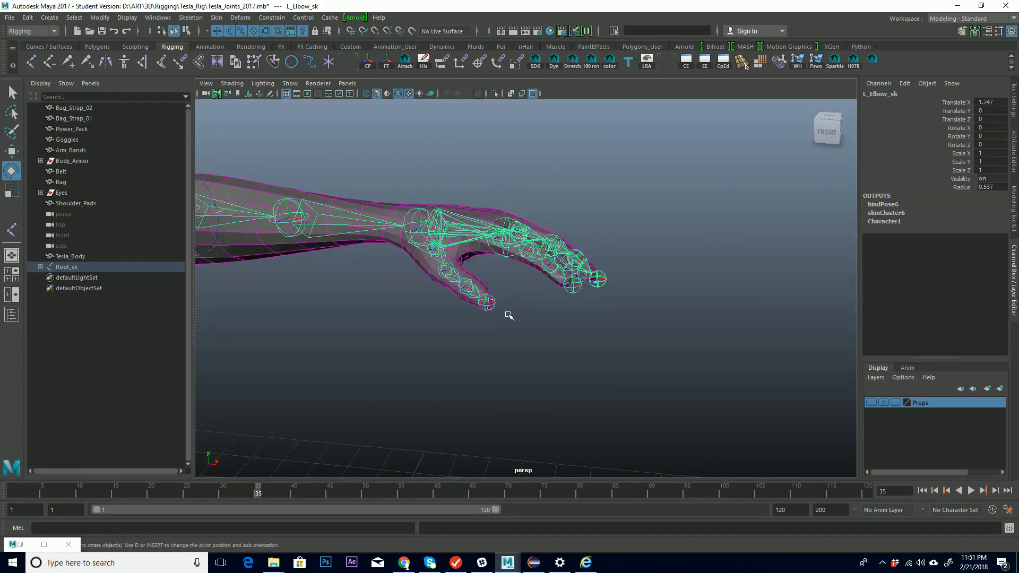
{"action": "left_click", "coordinate": [488, 305]}
{"action": "left_click_drag", "start_coordinate": [614, 302], "coordinate": [568, 329], "text": "alt"}
{"action": "left_click", "coordinate": [482, 338]}
{"action": "left_click", "coordinate": [444, 330]}
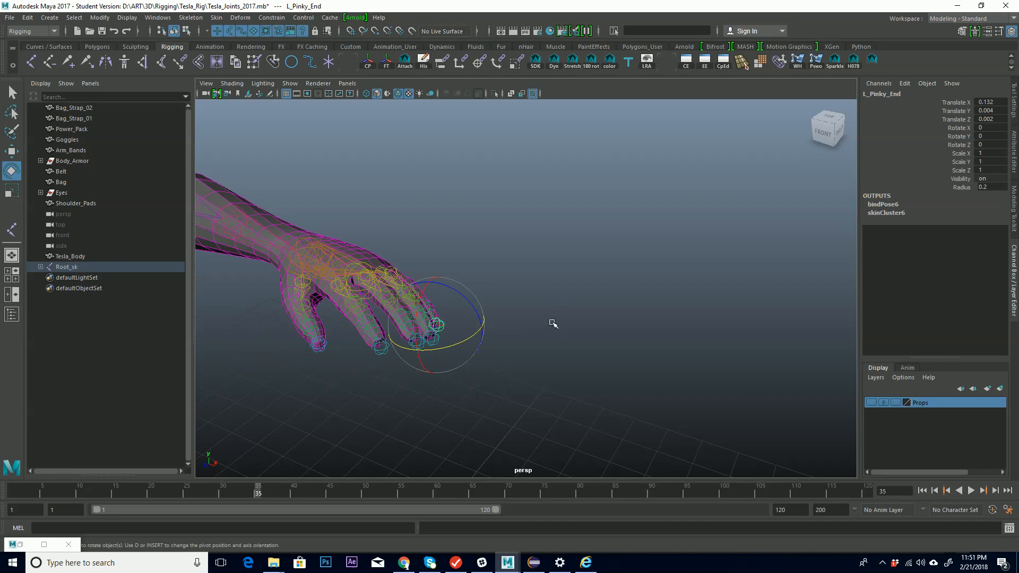
{"action": "middle_click_drag", "start_coordinate": [345, 259], "coordinate": [483, 285], "text": "alt"}
{"action": "key", "text": "w"}
{"action": "mouse_move", "coordinate": [603, 384]}
{"action": "left_mouse_down"}
{"action": "mouse_move", "coordinate": [622, 357]}
{"action": "mouse_move", "coordinate": [608, 366]}
{"action": "left_mouse_up"}
{"action": "key", "text": "ctrl+z"}
- Examine the left arm, hand and fingertip end joints from several angles with L_Pinky_End selected
{"action": "right_click_drag", "start_coordinate": [538, 346], "coordinate": [402, 345], "text": "alt"}
{"action": "middle_click_drag", "start_coordinate": [402, 346], "coordinate": [489, 309], "text": "alt"}
{"action": "left_click_drag", "start_coordinate": [464, 333], "coordinate": [442, 280], "text": "alt"}
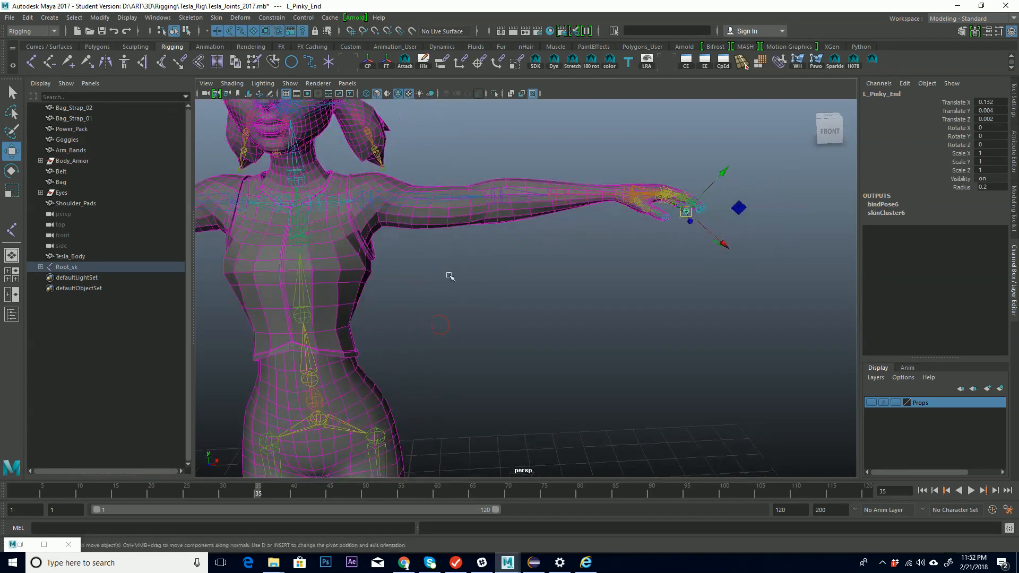
{"action": "left_click_drag", "start_coordinate": [611, 273], "coordinate": [506, 281], "text": "alt"}
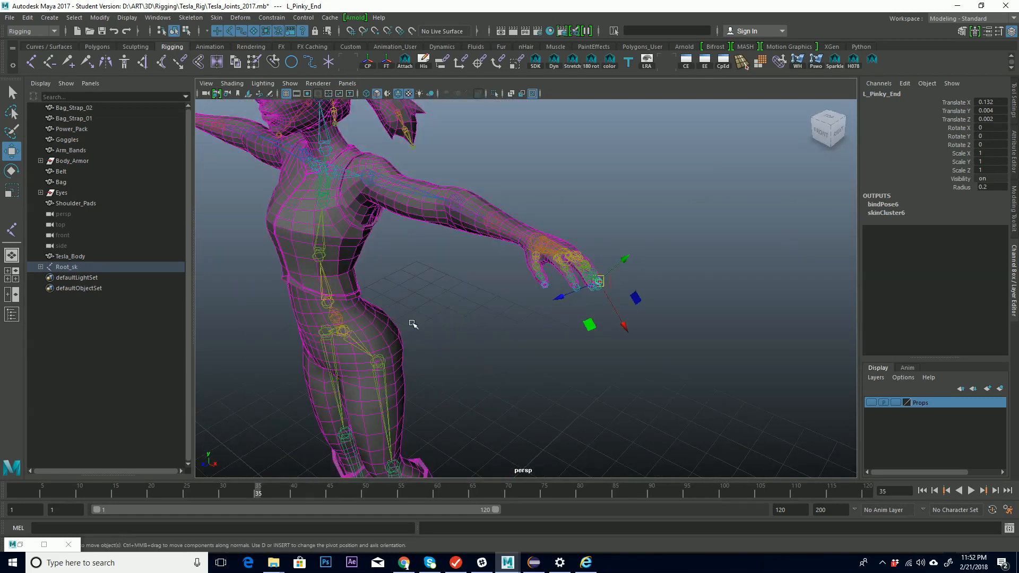
{"action": "left_click_drag", "start_coordinate": [413, 324], "coordinate": [535, 303], "text": "alt"}
{"action": "right_click_drag", "start_coordinate": [535, 303], "coordinate": [602, 289], "text": "alt"}
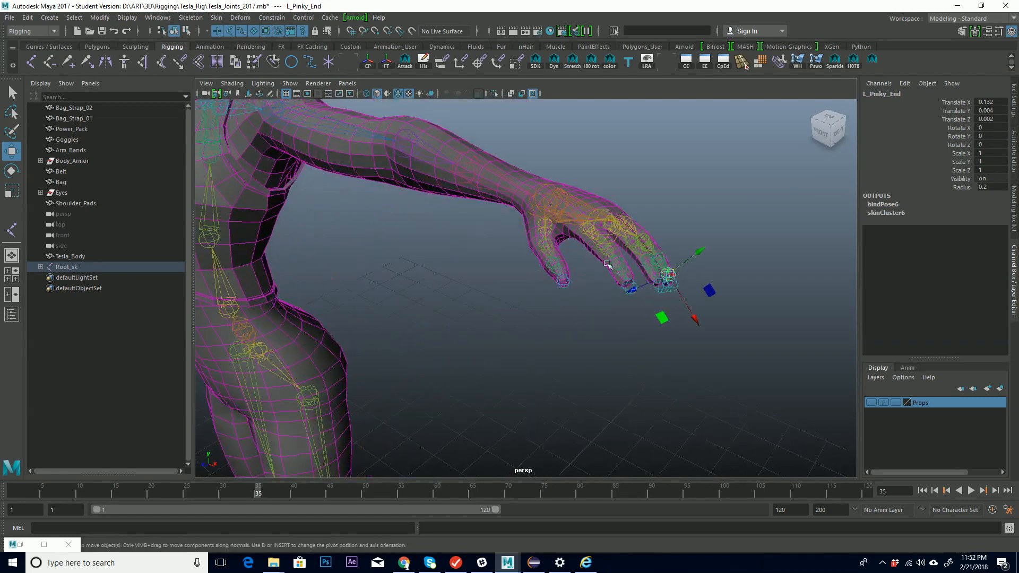
{"action": "mouse_move", "coordinate": [652, 322]}
{"action": "left_mouse_down", "text": "alt"}
{"action": "mouse_move", "coordinate": [596, 324]}
{"action": "mouse_move", "coordinate": [649, 323]}
{"action": "mouse_move", "coordinate": [606, 318]}
{"action": "mouse_move", "coordinate": [637, 322]}
{"action": "left_mouse_up", "text": "alt"}
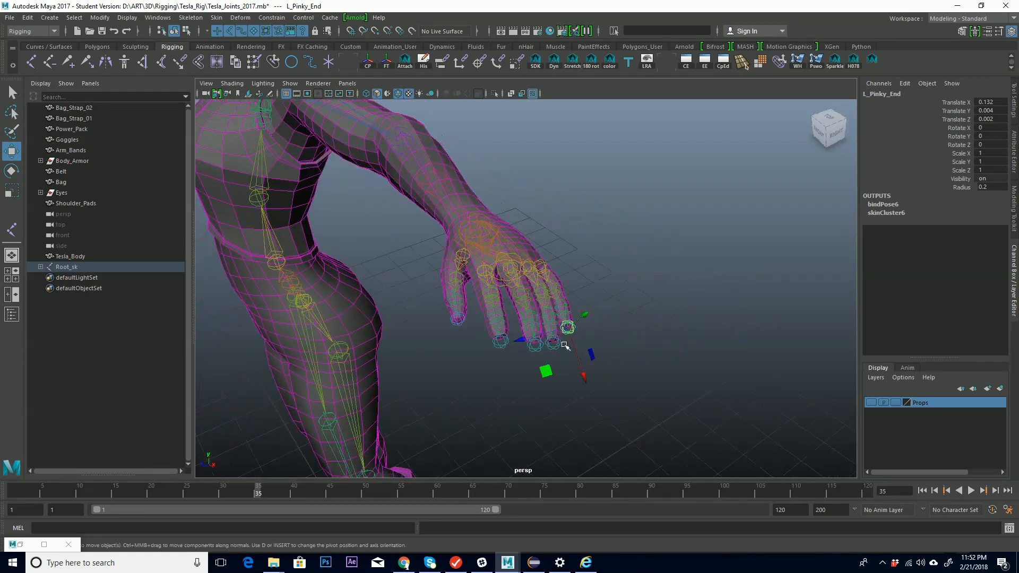
{"action": "middle_click_drag", "start_coordinate": [343, 279], "coordinate": [600, 256], "text": "alt"}
{"action": "middle_click_drag", "start_coordinate": [689, 233], "coordinate": [471, 277], "text": "alt"}
{"action": "left_click_drag", "start_coordinate": [446, 255], "coordinate": [648, 242], "text": "alt"}
{"action": "key", "text": "f"}
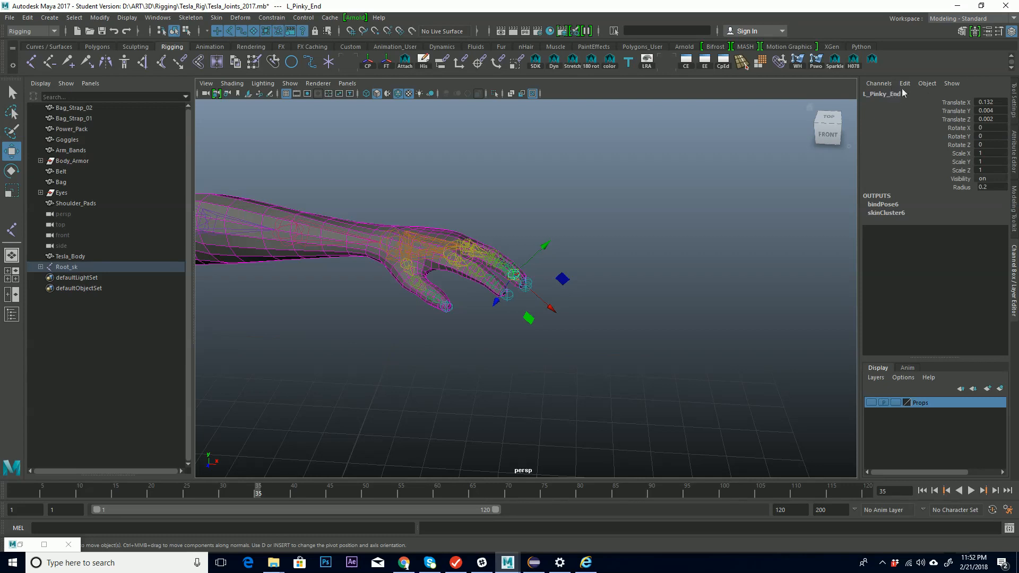
{"action": "left_click_drag", "start_coordinate": [586, 305], "coordinate": [611, 289], "text": "alt"}
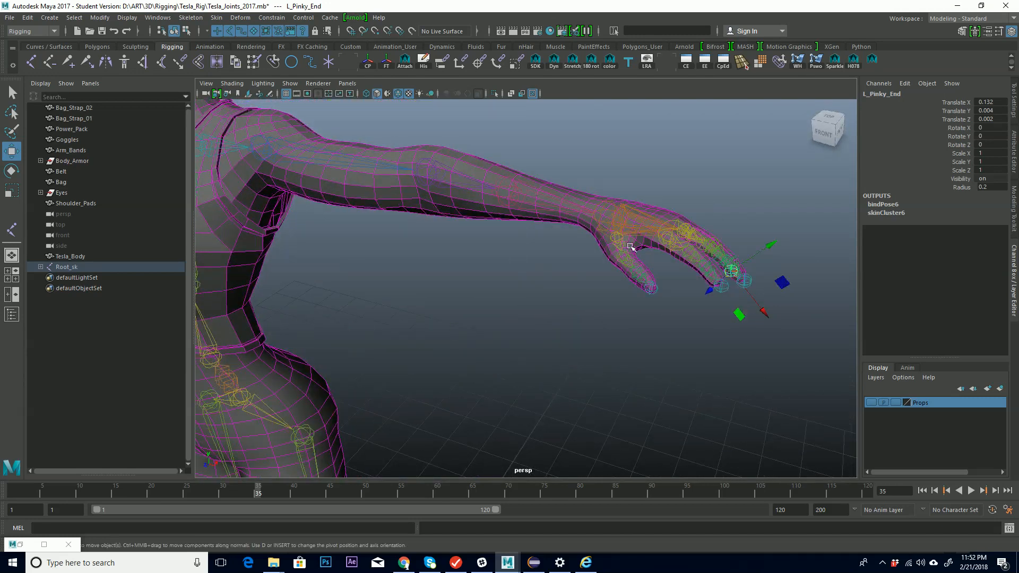
{"action": "middle_click_drag", "start_coordinate": [622, 241], "coordinate": [803, 200], "text": "alt"}
{"action": "middle_click_drag", "start_coordinate": [418, 298], "coordinate": [471, 234], "text": "alt"}
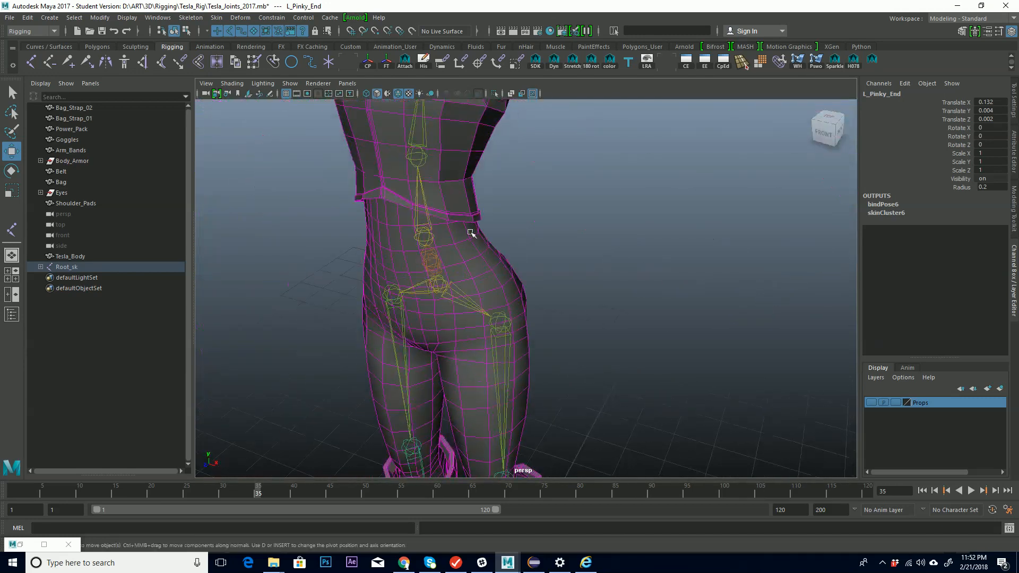
- Select Root_sk at the pelvis and view the whole joint hierarchy inside the upper body
{"action": "left_click", "coordinate": [438, 269]}
{"action": "left_click", "coordinate": [431, 265]}
{"action": "middle_click_drag", "start_coordinate": [515, 261], "coordinate": [505, 364], "text": "alt"}
{"action": "middle_click_drag", "start_coordinate": [521, 297], "coordinate": [480, 344], "text": "alt"}
{"action": "right_click_drag", "start_coordinate": [648, 318], "coordinate": [510, 291], "text": "alt"}
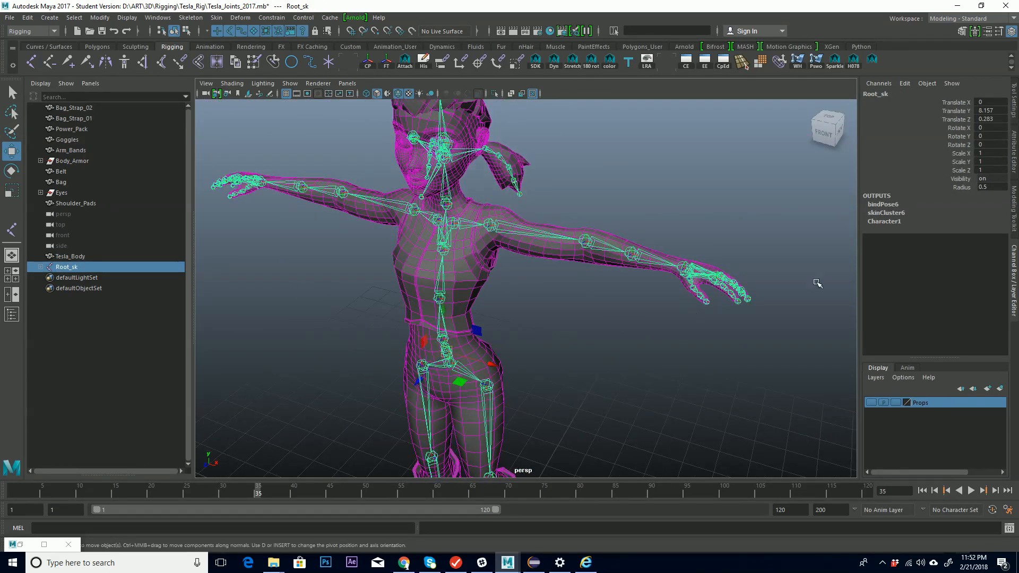
- Select the end joints of the left thumb, pointer, middle, ring and pinky fingers together
{"action": "left_click", "coordinate": [708, 305]}
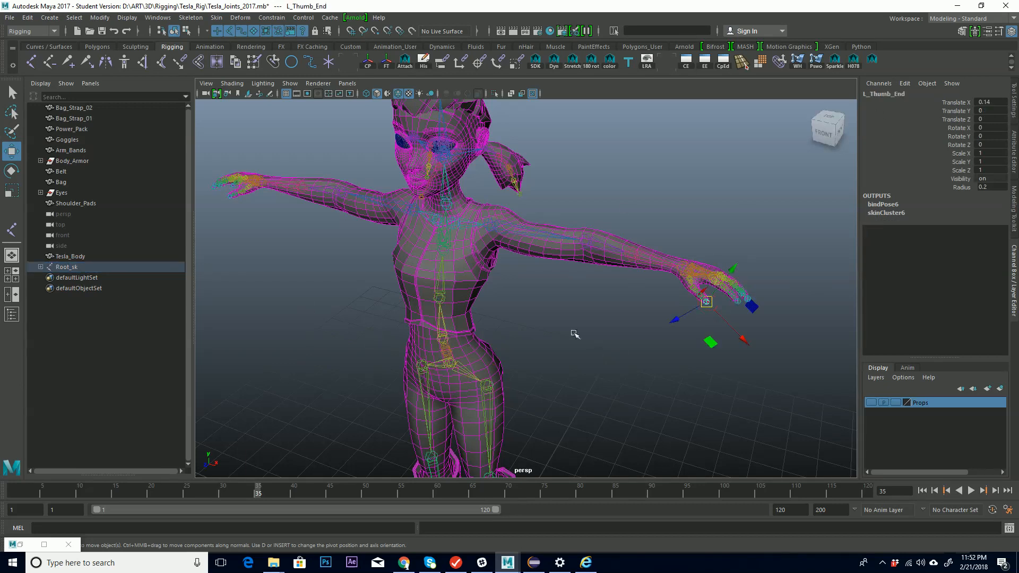
{"action": "middle_click_drag", "start_coordinate": [458, 317], "coordinate": [505, 313], "text": "alt"}
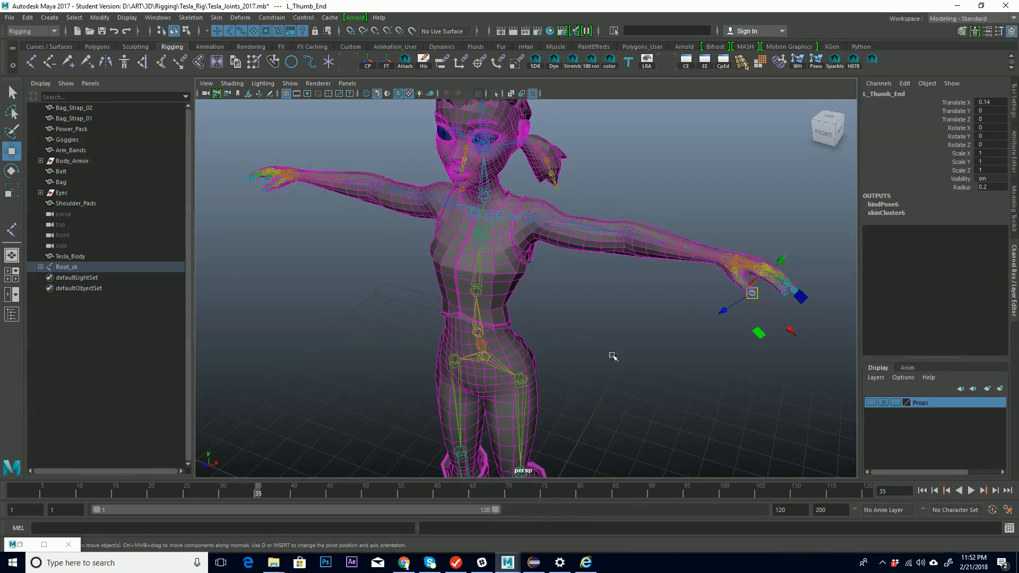
{"action": "middle_click_drag", "start_coordinate": [586, 318], "coordinate": [521, 344], "text": "alt"}
{"action": "left_click_drag", "start_coordinate": [521, 353], "coordinate": [547, 344], "text": "alt"}
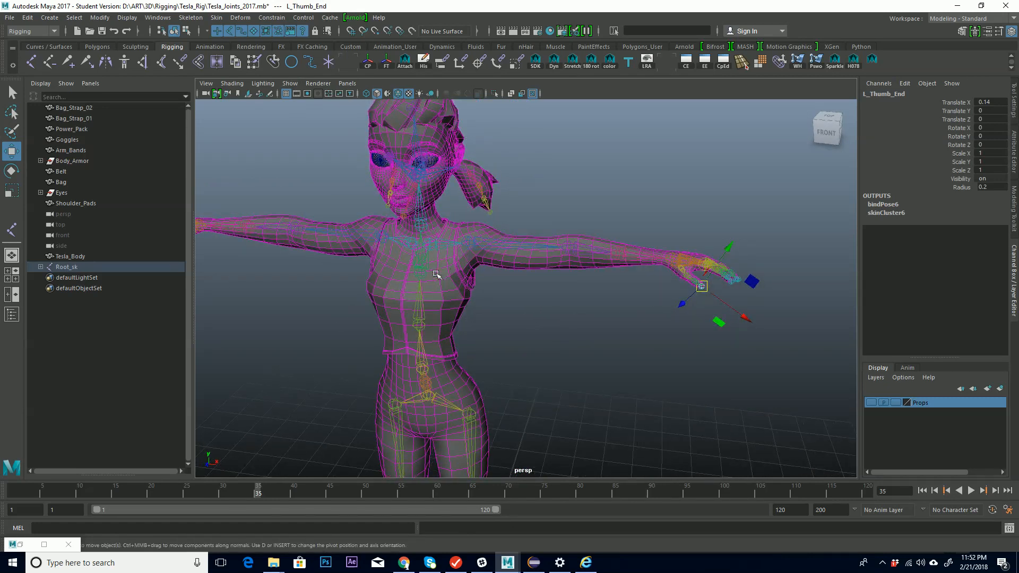
{"action": "middle_click_drag", "start_coordinate": [472, 274], "coordinate": [514, 220], "text": "alt"}
{"action": "right_click_drag", "start_coordinate": [513, 220], "coordinate": [598, 228], "text": "alt"}
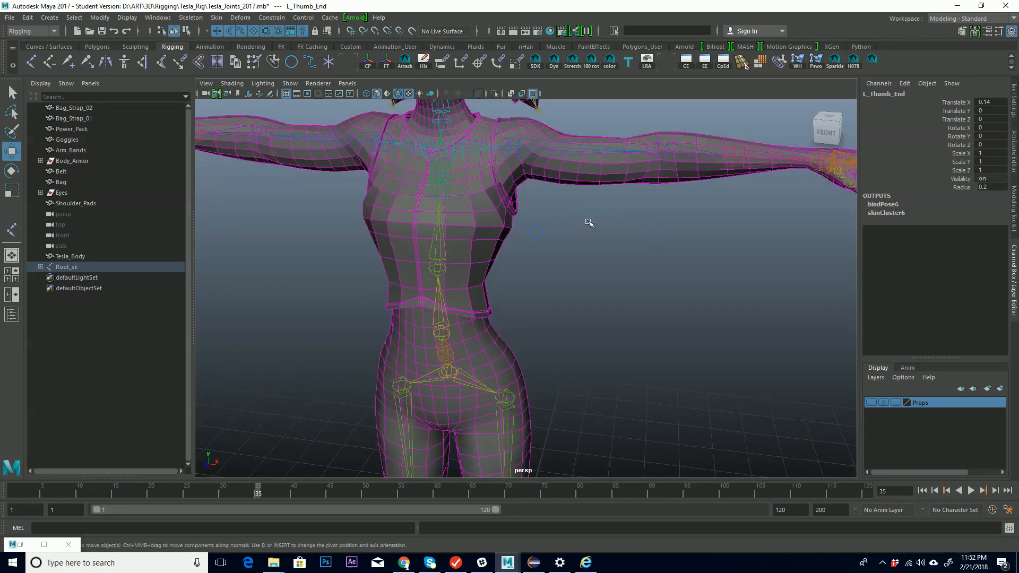
{"action": "middle_click_drag", "start_coordinate": [598, 227], "coordinate": [541, 256], "text": "alt"}
{"action": "left_click_drag", "start_coordinate": [659, 254], "coordinate": [599, 250], "text": "alt"}
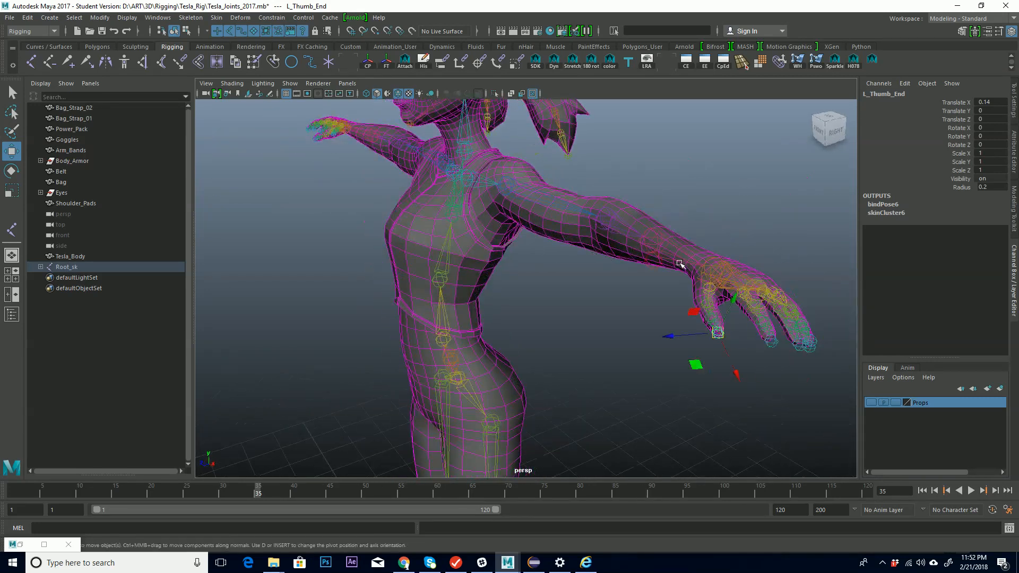
{"action": "middle_click_drag", "start_coordinate": [689, 263], "coordinate": [547, 252], "text": "alt"}
{"action": "right_click_drag", "start_coordinate": [539, 264], "coordinate": [689, 248], "text": "alt"}
{"action": "middle_click_drag", "start_coordinate": [689, 247], "coordinate": [603, 222], "text": "alt"}
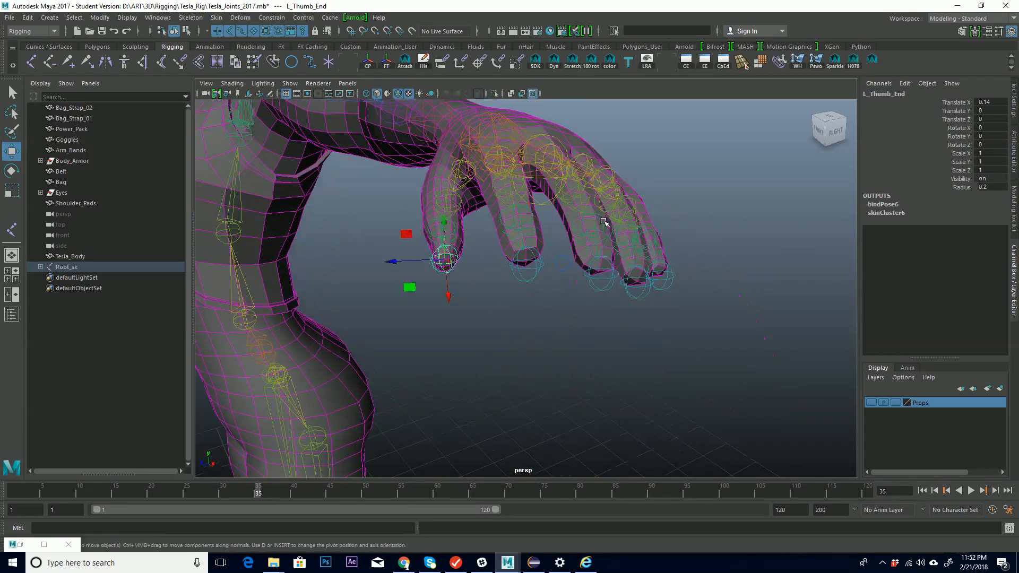
{"action": "left_click", "coordinate": [540, 276]}
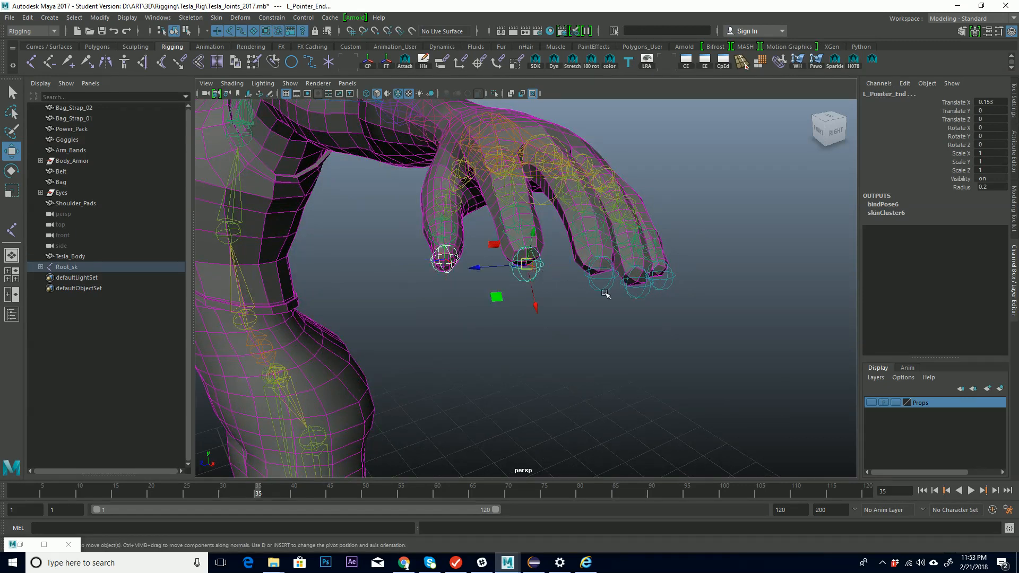
{"action": "left_click", "coordinate": [611, 278], "text": "shift"}
{"action": "left_click", "coordinate": [644, 294], "text": "shift"}
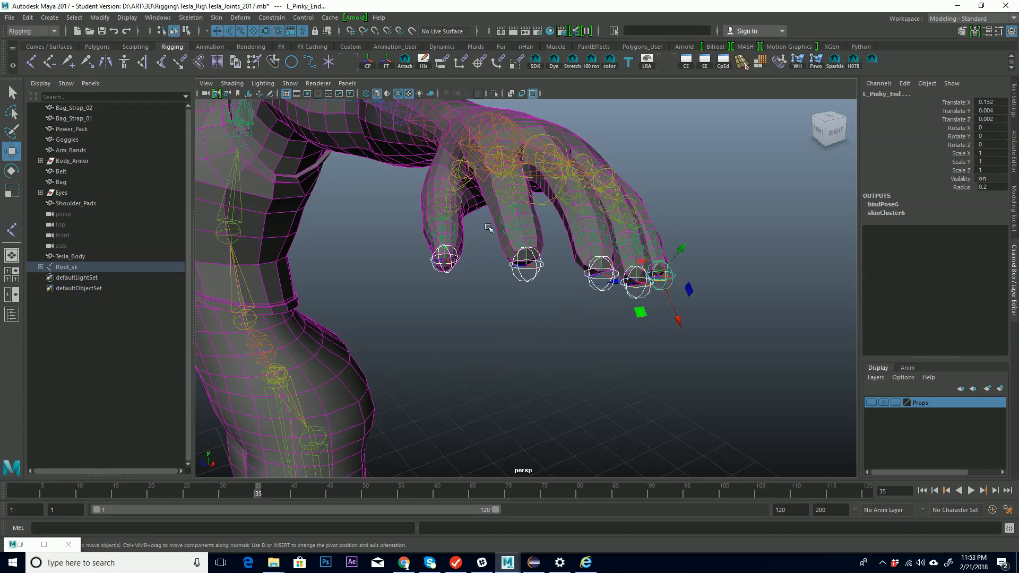
- Add the end joints of the right thumb and all four right fingers to the selection
{"action": "middle_click_drag", "start_coordinate": [487, 227], "coordinate": [664, 273], "text": "alt"}
{"action": "right_click_drag", "start_coordinate": [663, 274], "coordinate": [481, 266], "text": "alt"}
{"action": "middle_click_drag", "start_coordinate": [450, 214], "coordinate": [536, 264], "text": "alt"}
{"action": "left_click_drag", "start_coordinate": [536, 265], "coordinate": [352, 341], "text": "alt"}
{"action": "left_click", "coordinate": [315, 352], "text": "shift"}
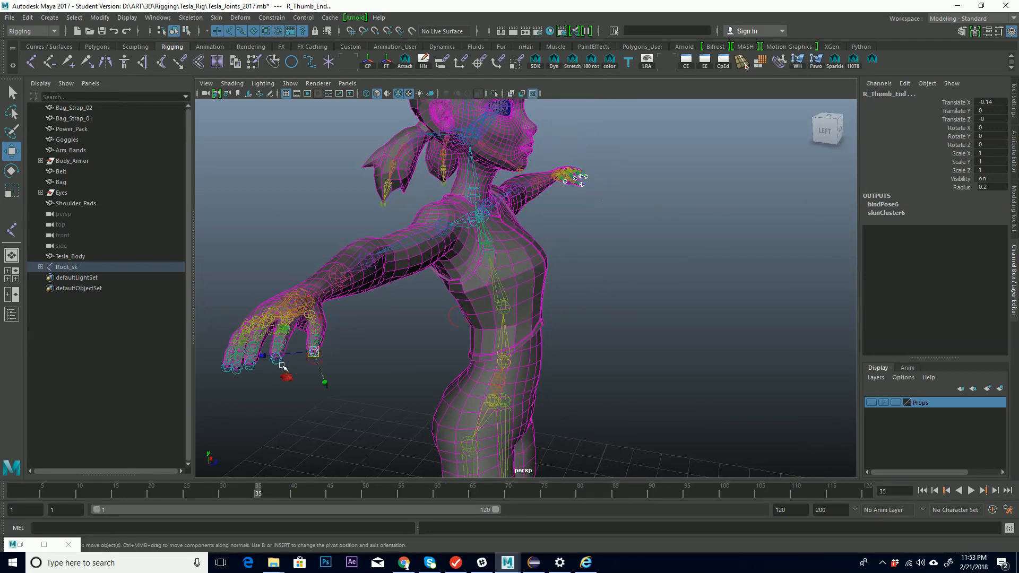
{"action": "key", "text": "q"}
{"action": "left_click", "coordinate": [276, 359], "text": "shift"}
{"action": "left_click", "coordinate": [250, 365], "text": "shift"}
{"action": "left_click", "coordinate": [237, 369], "text": "shift"}
{"action": "left_click", "coordinate": [227, 367], "text": "shift"}
- Add R_Ponytail_End, L_Ponytail_End and the end joint at the top of the head to the selection
{"action": "left_click", "coordinate": [383, 204], "text": "shift"}
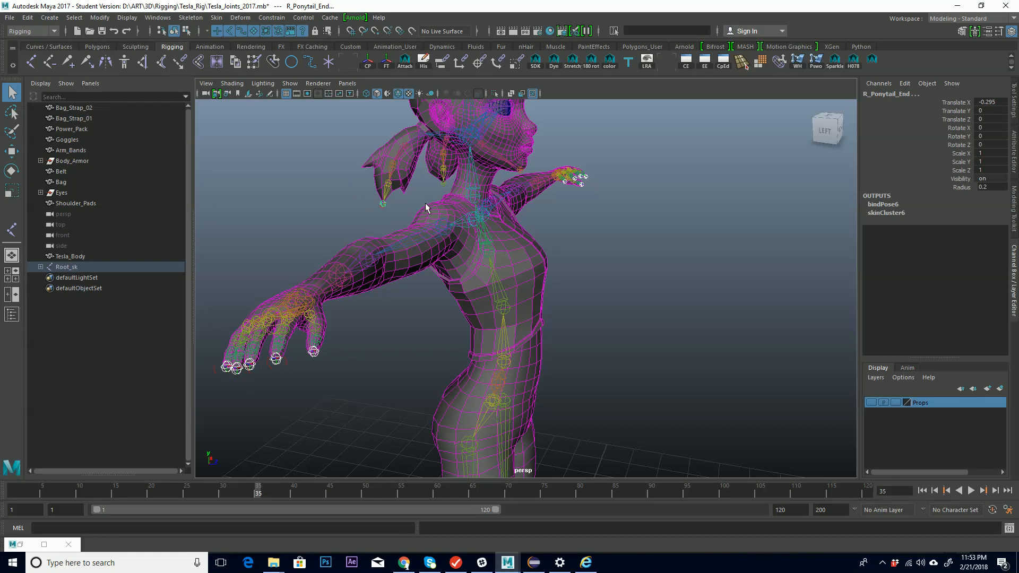
{"action": "left_click", "coordinate": [444, 184], "text": "shift"}
{"action": "left_click_drag", "start_coordinate": [496, 204], "coordinate": [450, 256], "text": "alt"}
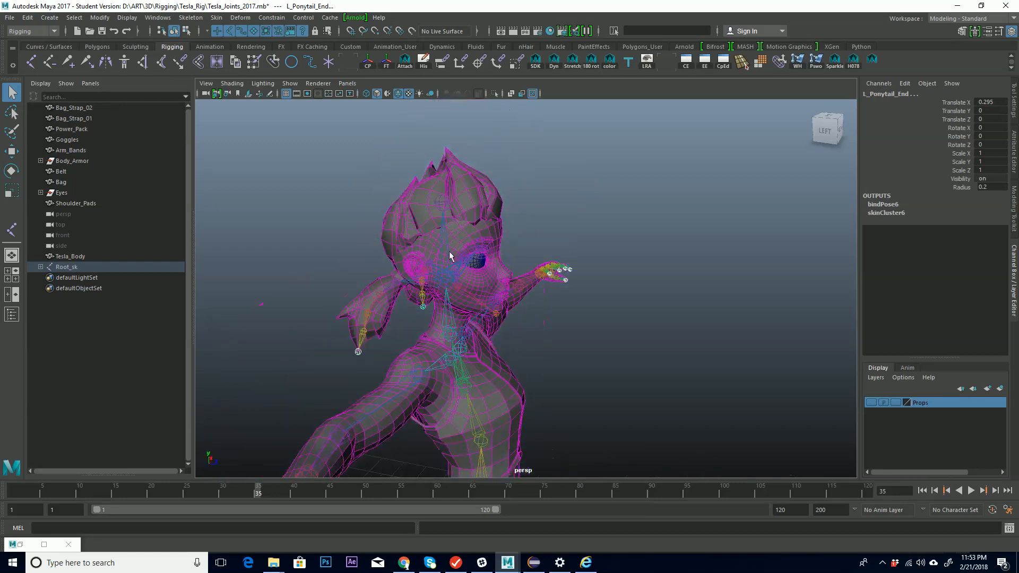
{"action": "left_click", "coordinate": [444, 206], "text": "shift"}
- Add the right and left toe joints at the boot tips to the selection
{"action": "middle_click_drag", "start_coordinate": [486, 336], "coordinate": [422, 96], "text": "alt"}
{"action": "middle_click_drag", "start_coordinate": [422, 344], "coordinate": [406, 90], "text": "alt"}
{"action": "middle_click_drag", "start_coordinate": [398, 316], "coordinate": [372, 235], "text": "alt"}
{"action": "left_click", "coordinate": [422, 382], "text": "shift"}
{"action": "left_click", "coordinate": [456, 350], "text": "shift"}
{"action": "left_click_drag", "start_coordinate": [445, 266], "coordinate": [494, 284], "text": "alt"}
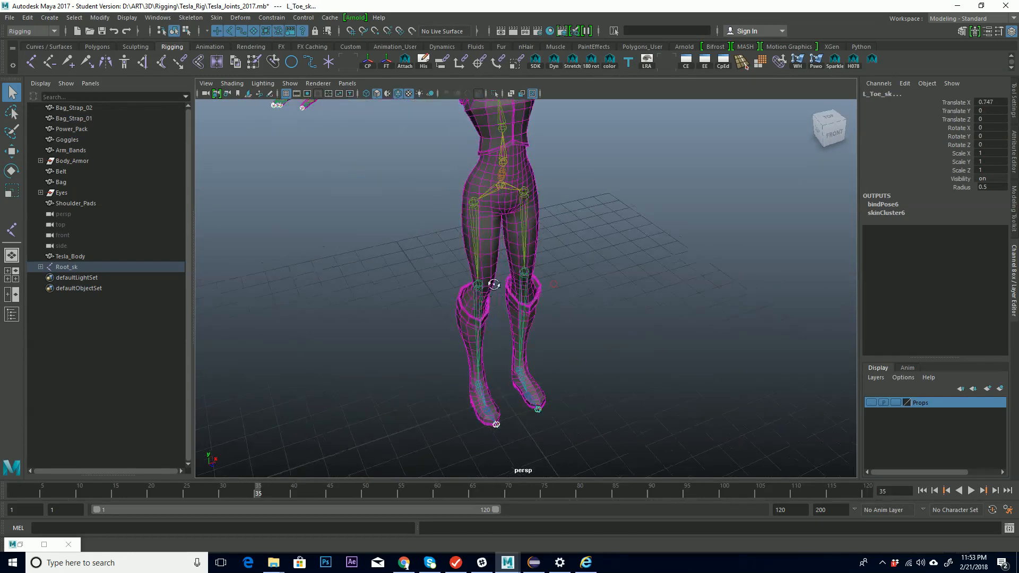
- Add the Tesla_Body mesh to the selection and remove the selected end joints as skin influences with Remove Influence
{"action": "left_click", "coordinate": [523, 175]}
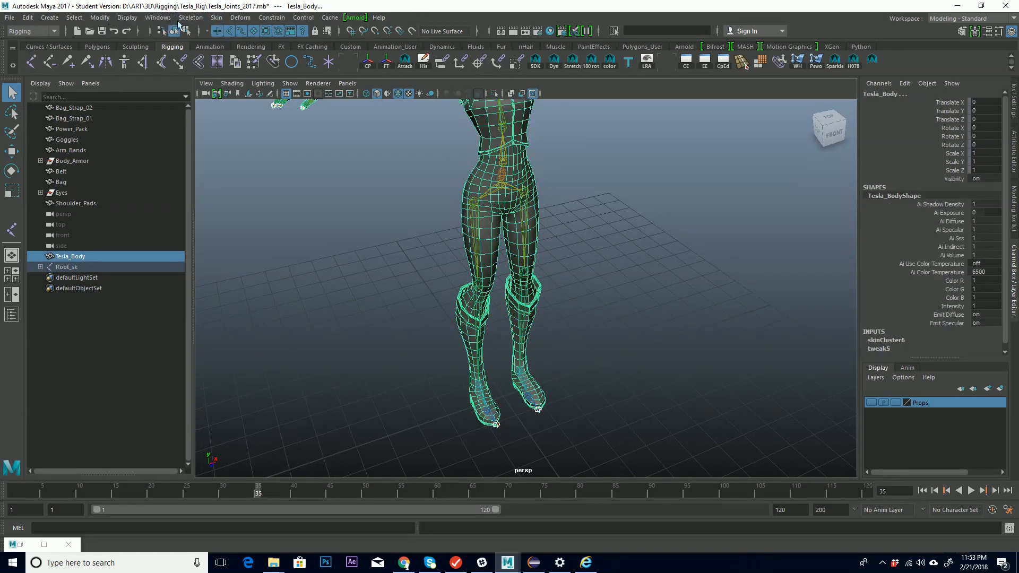
{"action": "left_click", "coordinate": [217, 18]}
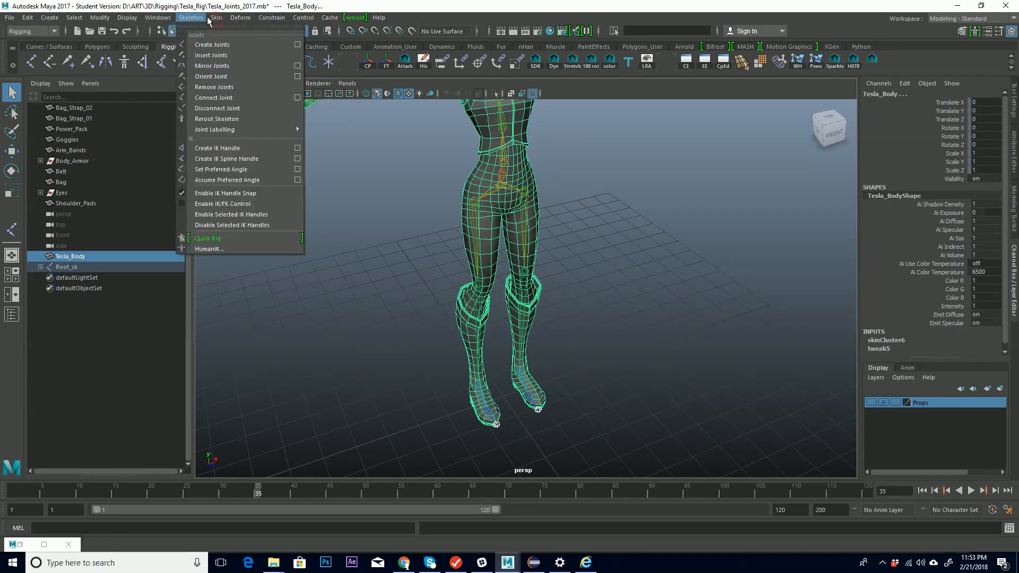
{"action": "mouse_move", "coordinate": [287, 270]}
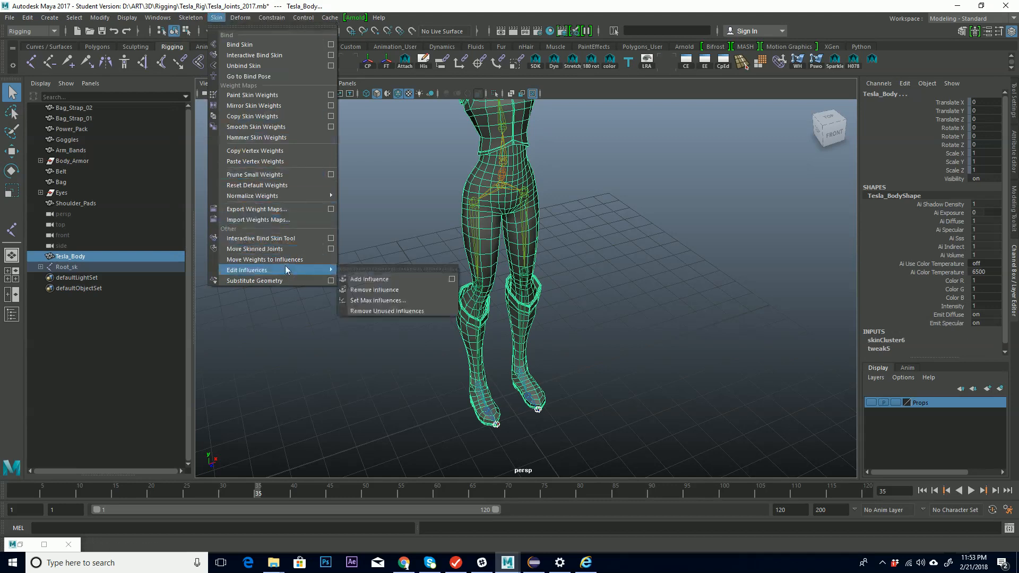
{"action": "left_click", "coordinate": [393, 291]}
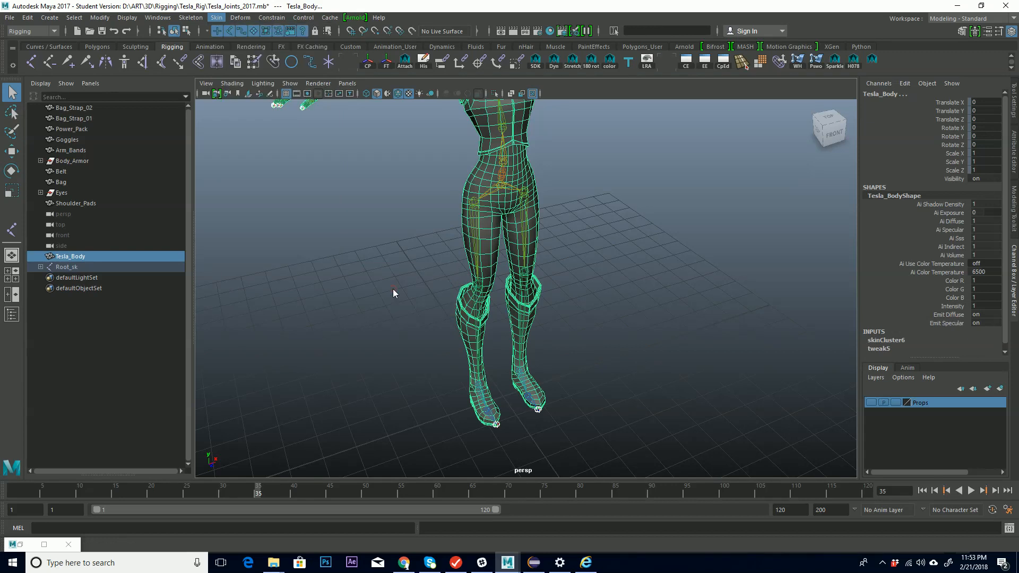
- Select L_Pinky_End on the left hand, try moving it to check that the mesh ignores it, and undo the move
{"action": "middle_click_drag", "start_coordinate": [577, 366], "coordinate": [584, 359], "text": "alt"}
{"action": "middle_click_drag", "start_coordinate": [558, 239], "coordinate": [387, 426], "text": "alt"}
{"action": "left_click_drag", "start_coordinate": [500, 282], "coordinate": [331, 277], "text": "alt"}
{"action": "right_click_drag", "start_coordinate": [434, 289], "coordinate": [744, 292], "text": "alt"}
{"action": "middle_click_drag", "start_coordinate": [744, 292], "coordinate": [647, 306], "text": "alt"}
{"action": "left_click", "coordinate": [653, 318]}
{"action": "left_click_drag", "start_coordinate": [635, 331], "coordinate": [503, 291], "text": "alt"}
{"action": "key", "text": "w"}
{"action": "key", "text": "ctrl+z"}
- Examine the bound character and skeleton from the front, from head and arms down to the boots, with L_Pinky_End selected
{"action": "middle_click_drag", "start_coordinate": [503, 292], "coordinate": [569, 341], "text": "alt"}
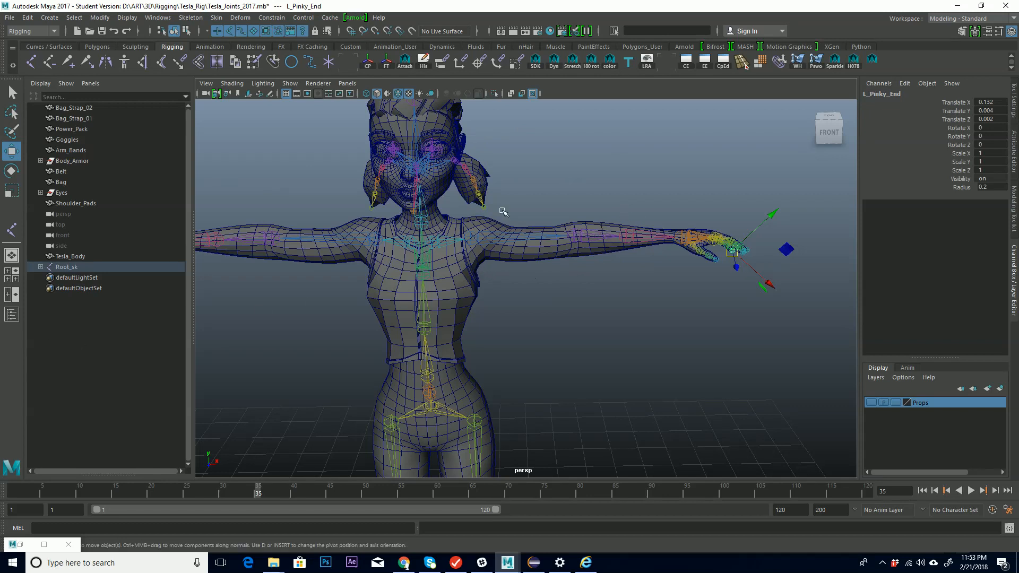
{"action": "key", "text": "a"}
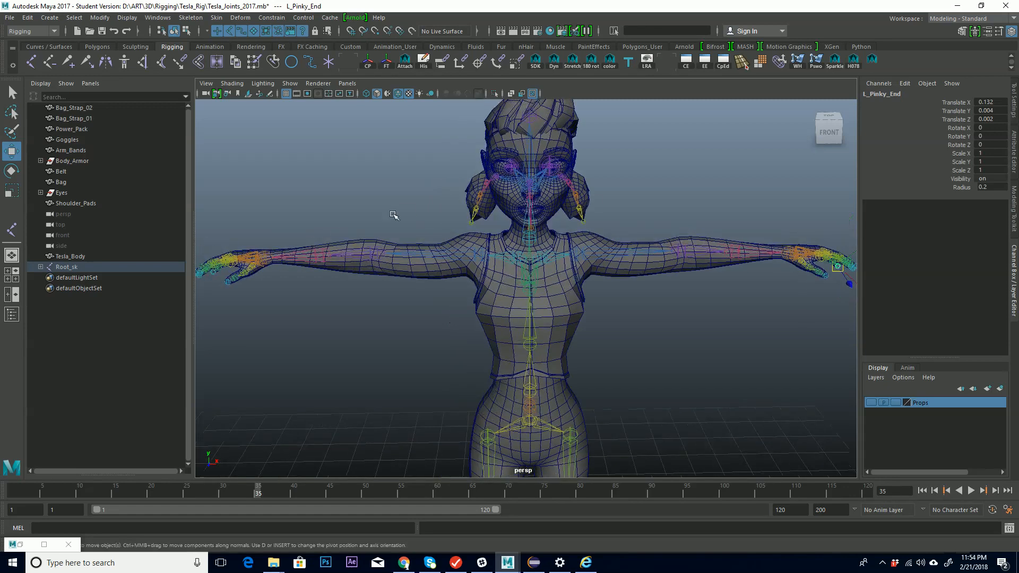
{"action": "left_click_drag", "start_coordinate": [467, 251], "coordinate": [552, 202], "text": "alt"}
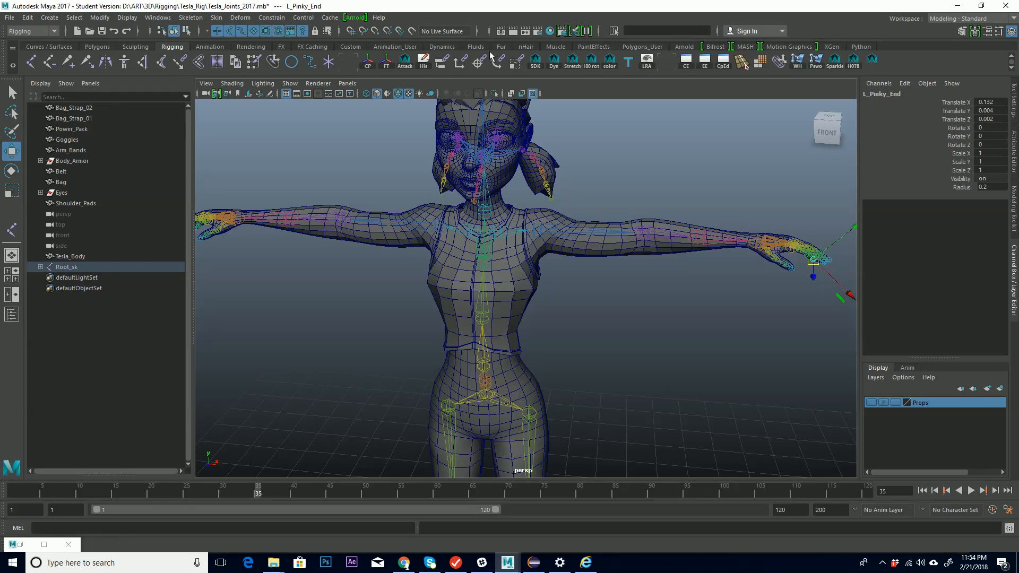
{"action": "middle_click_drag", "start_coordinate": [607, 243], "coordinate": [601, 285], "text": "alt"}
{"action": "middle_click_drag", "start_coordinate": [462, 290], "coordinate": [655, 181], "text": "alt"}
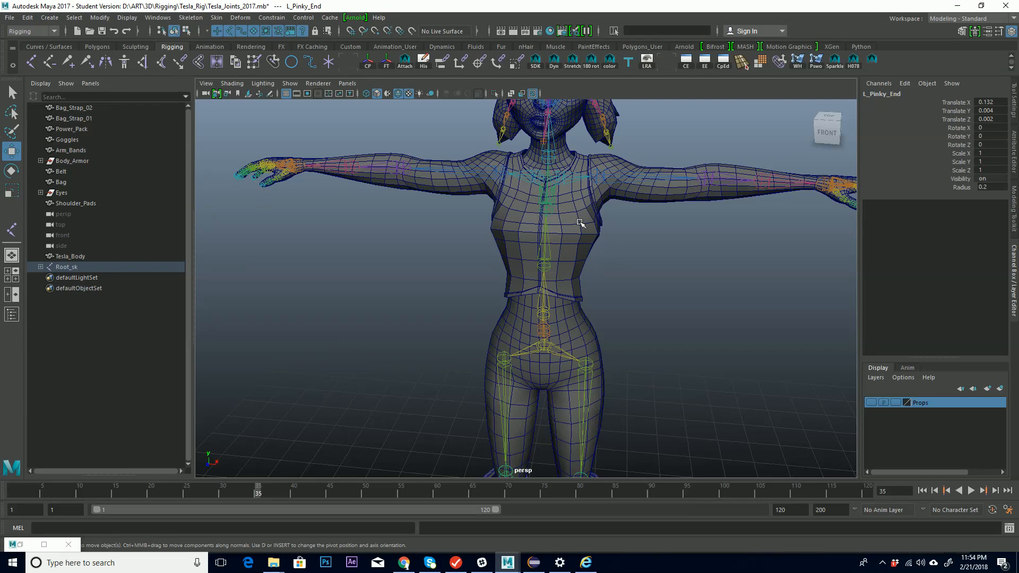
{"action": "middle_click_drag", "start_coordinate": [636, 230], "coordinate": [624, 225], "text": "alt"}
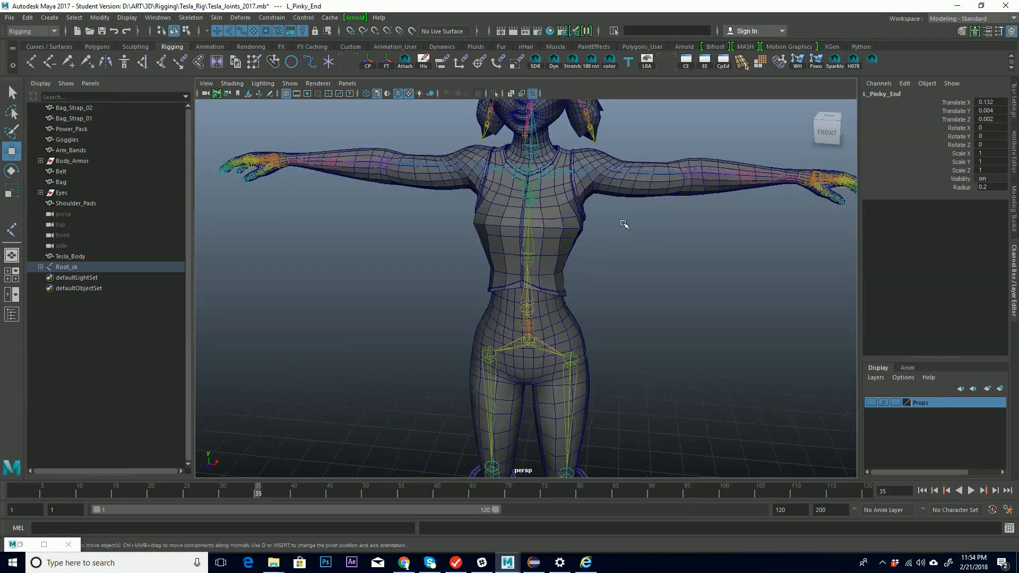
{"action": "right_click_drag", "start_coordinate": [624, 225], "coordinate": [486, 264], "text": "alt"}
{"action": "left_click_drag", "start_coordinate": [582, 287], "coordinate": [579, 253], "text": "alt"}
{"action": "middle_click_drag", "start_coordinate": [544, 250], "coordinate": [518, 235], "text": "alt"}
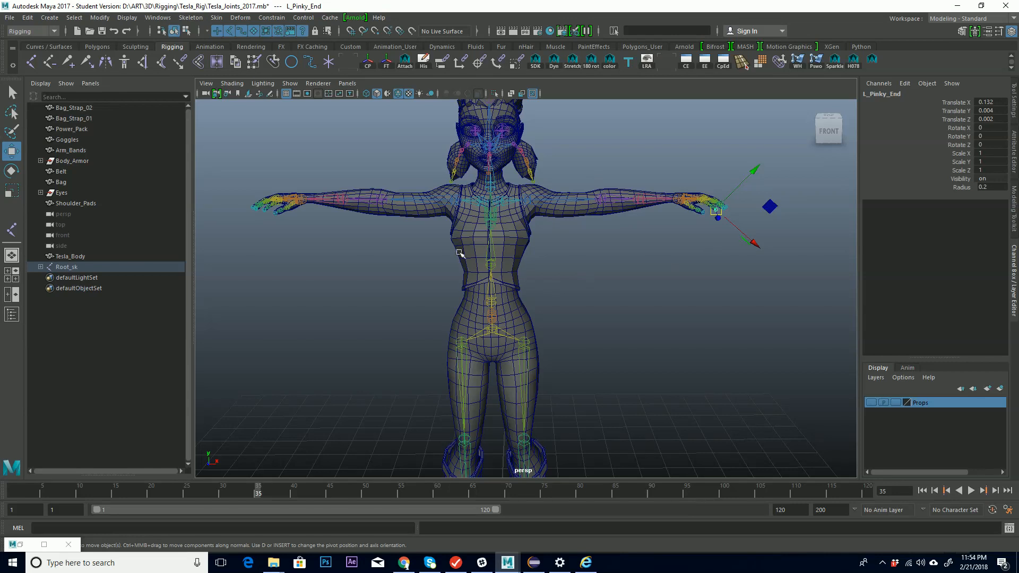
{"action": "middle_click_drag", "start_coordinate": [542, 272], "coordinate": [585, 171], "text": "alt"}
{"action": "right_click_drag", "start_coordinate": [603, 223], "coordinate": [469, 241], "text": "alt"}
{"action": "middle_click_drag", "start_coordinate": [535, 226], "coordinate": [513, 215], "text": "alt"}
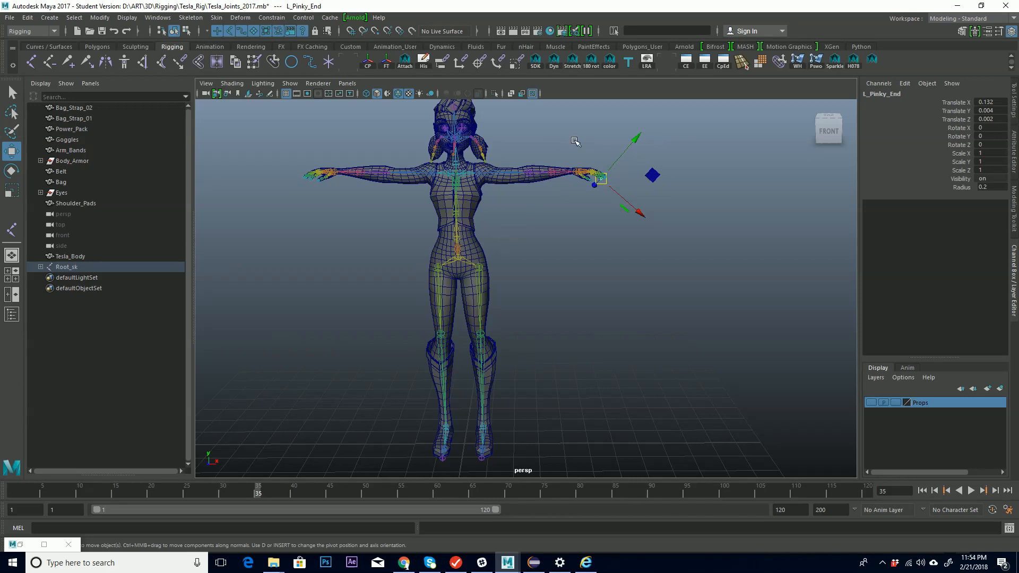
{"action": "middle_click_drag", "start_coordinate": [491, 198], "coordinate": [508, 225], "text": "alt"}
{"action": "right_click_drag", "start_coordinate": [454, 254], "coordinate": [589, 225], "text": "alt"}
{"action": "middle_click_drag", "start_coordinate": [527, 182], "coordinate": [530, 250], "text": "alt"}
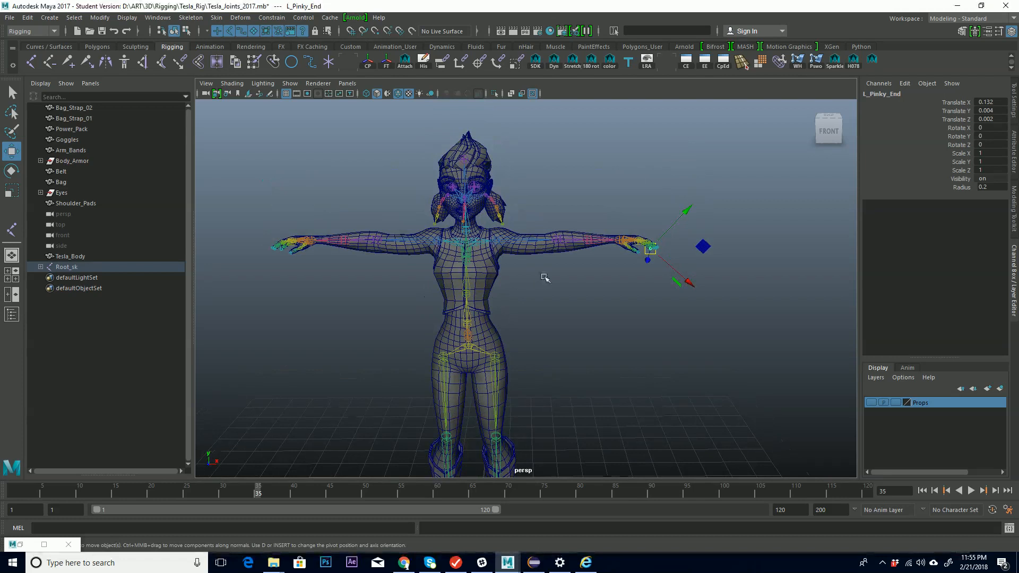
- Switch to a full-size front view, select the Tesla_Body mesh and frame the whole character
{"action": "key", "text": "space"}
{"action": "key", "text": "space"}
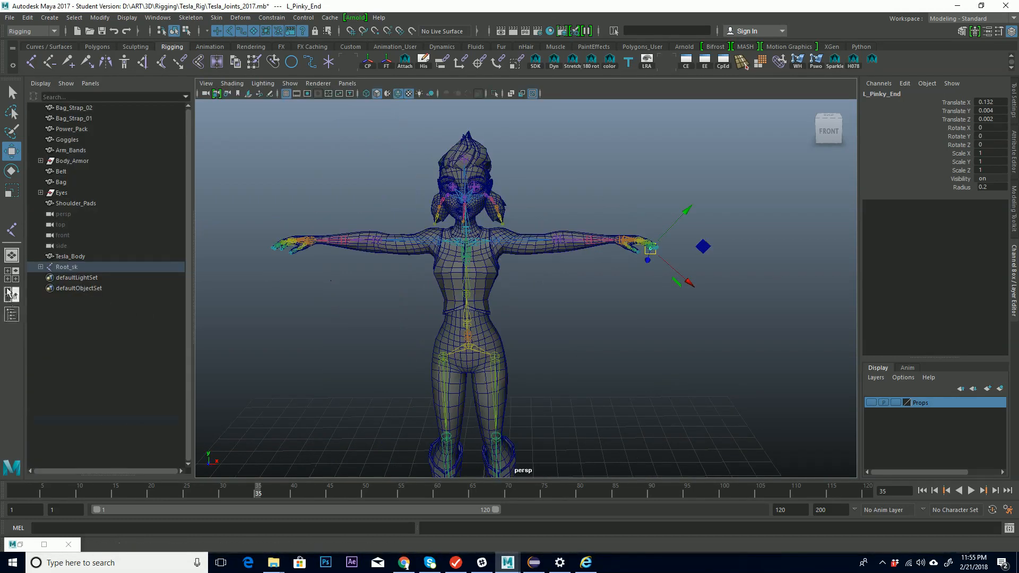
{"action": "left_click", "coordinate": [12, 275]}
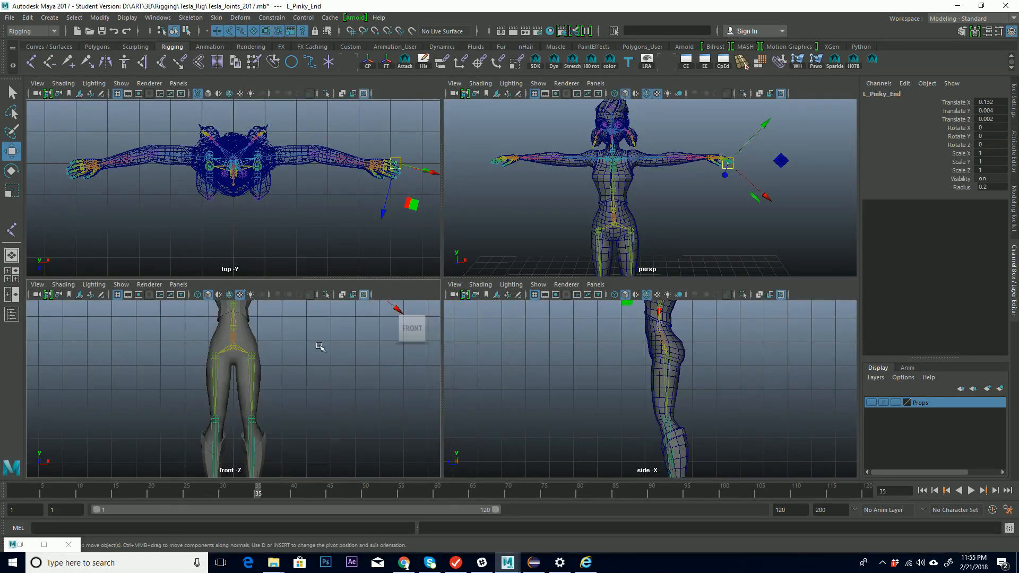
{"action": "key", "text": "space"}
{"action": "left_click", "coordinate": [478, 193]}
{"action": "scroll", "coordinate": [683, 250], "scroll_direction": "down", "scroll_amount": 6}
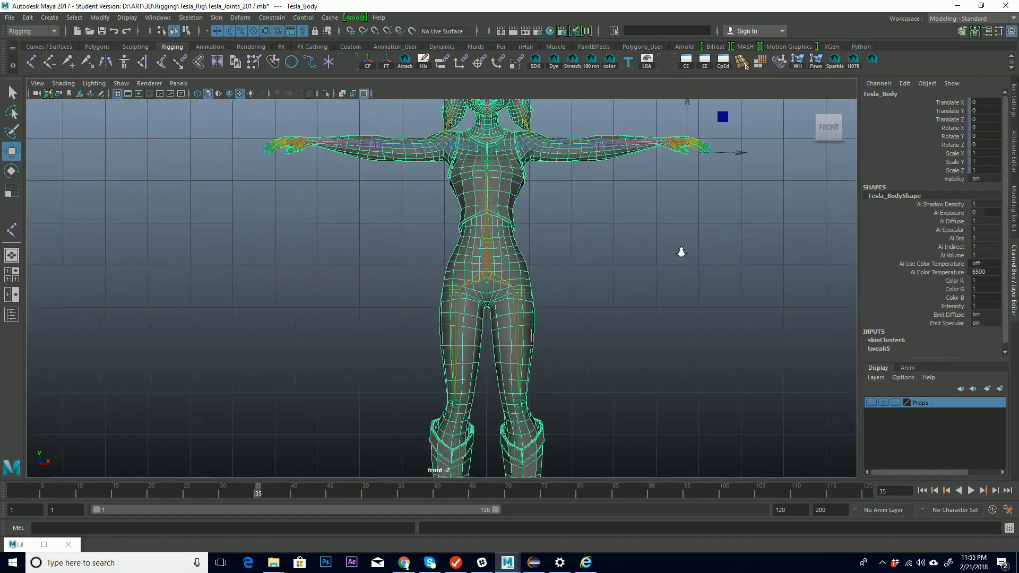
{"action": "right_click_drag", "start_coordinate": [507, 277], "coordinate": [522, 321], "text": "alt"}
{"action": "middle_click_drag", "start_coordinate": [516, 302], "coordinate": [507, 243], "text": "alt"}
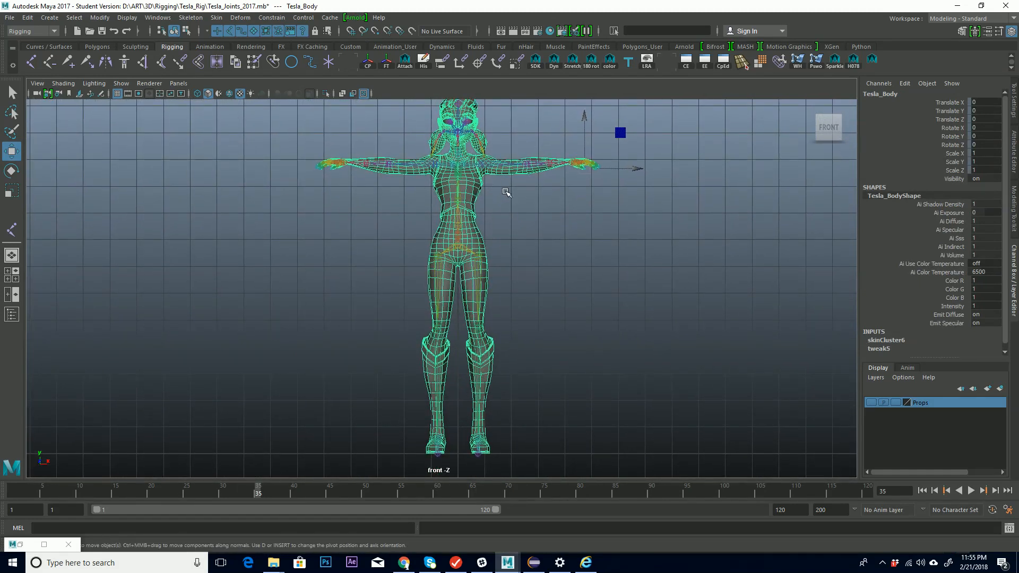
- Select all Tesla_Body vertices on the character's left half, from the centre line out to the left hand
{"action": "key", "text": "F8"}
{"action": "mouse_move", "coordinate": [563, 224]}
{"action": "middle_mouse_down", "text": "alt"}
{"action": "mouse_move", "coordinate": [530, 253]}
{"action": "mouse_move", "coordinate": [554, 241]}
{"action": "middle_mouse_up", "text": "alt"}
{"action": "right_click_drag", "start_coordinate": [604, 244], "coordinate": [547, 234], "text": "alt"}
{"action": "left_click_drag", "start_coordinate": [631, 116], "coordinate": [440, 464]}
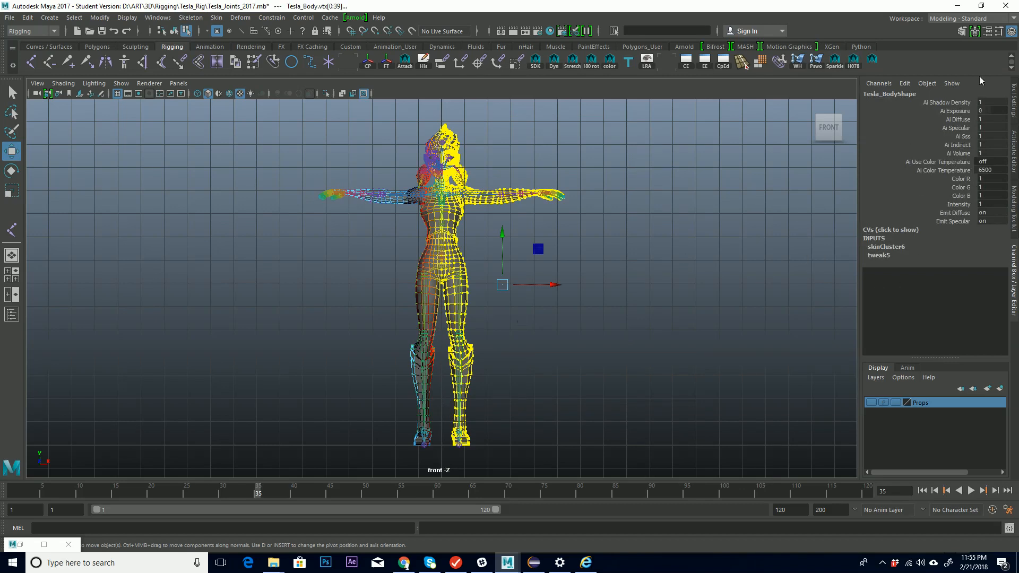
- Turn off Soft Select in the Move tool settings and bring the Attribute Editor back up
{"action": "left_click", "coordinate": [1014, 106]}
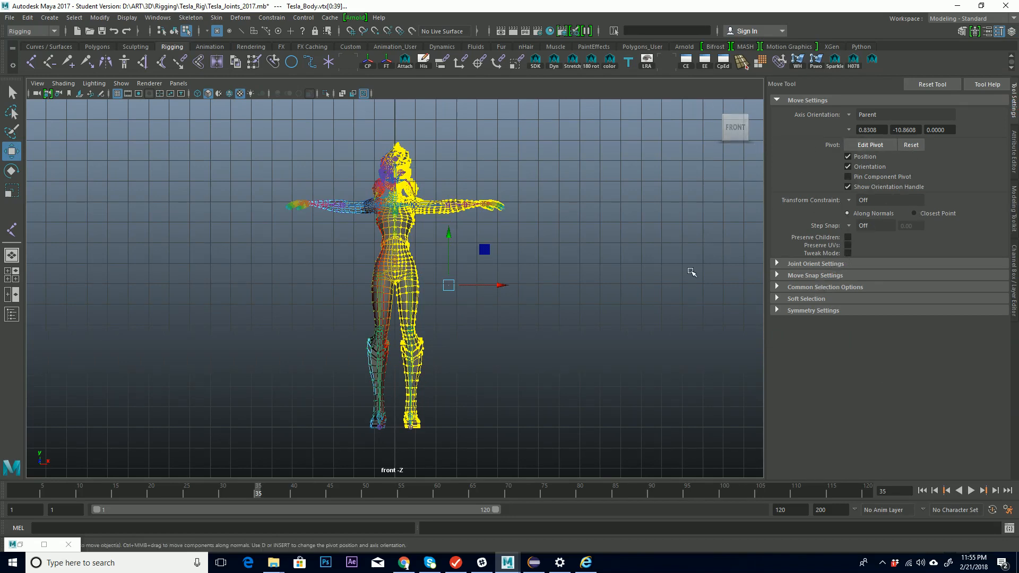
{"action": "left_click", "coordinate": [777, 299]}
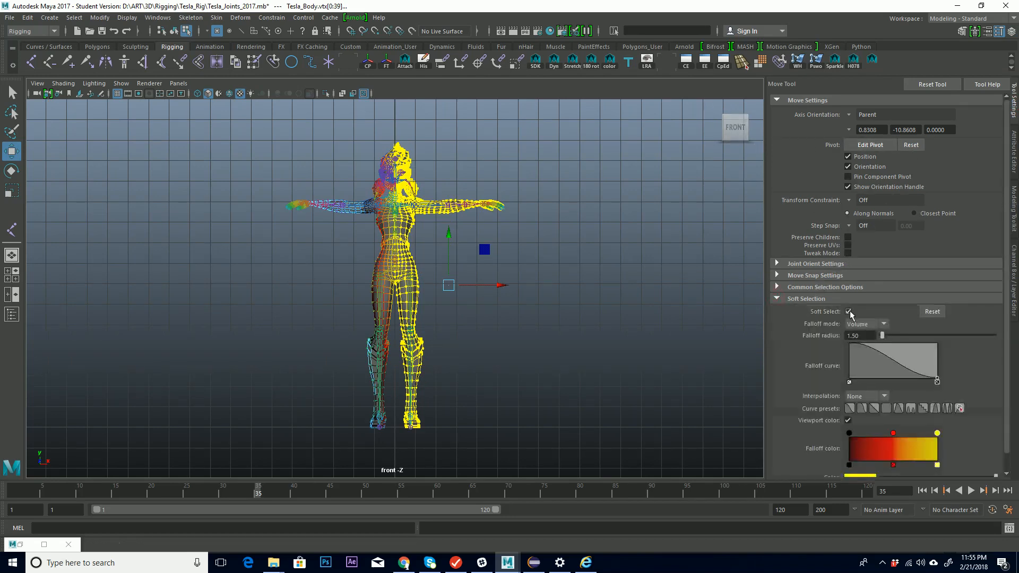
{"action": "left_click", "coordinate": [849, 312]}
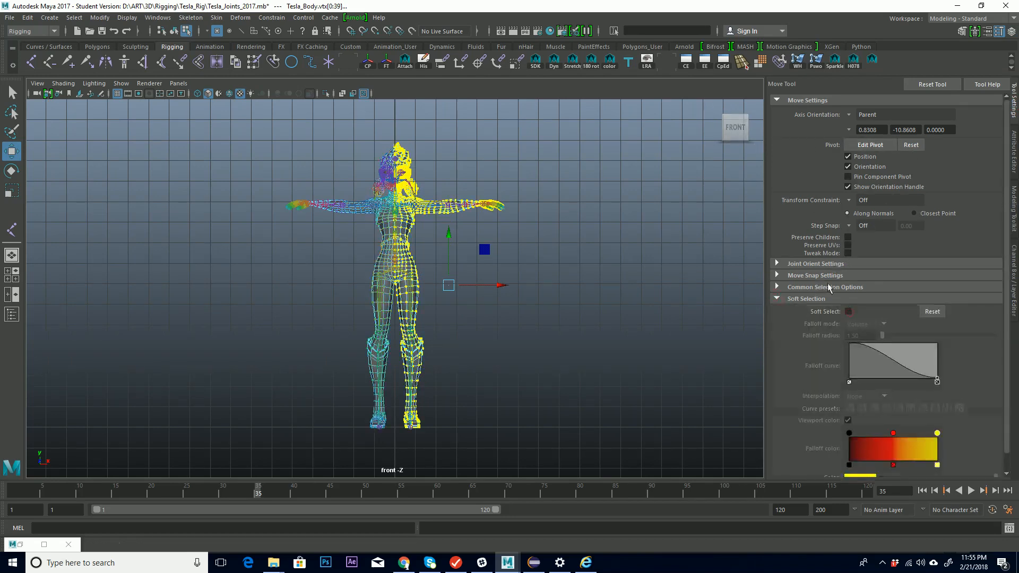
{"action": "left_click", "coordinate": [1015, 153]}
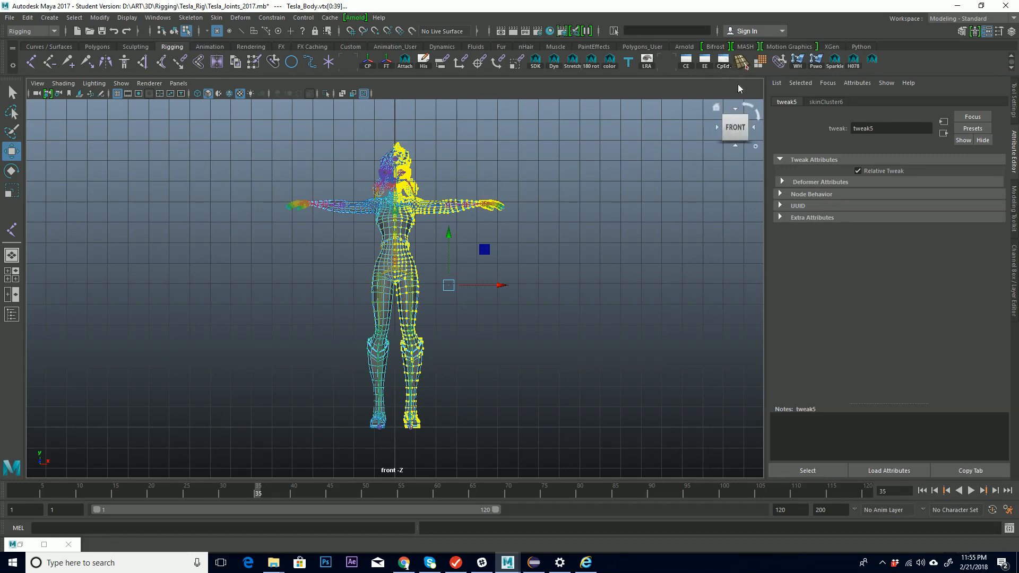
- Open the Component Editor for the selected vertices, enlarge it and show their Smooth Skins weights
{"action": "left_click", "coordinate": [161, 21]}
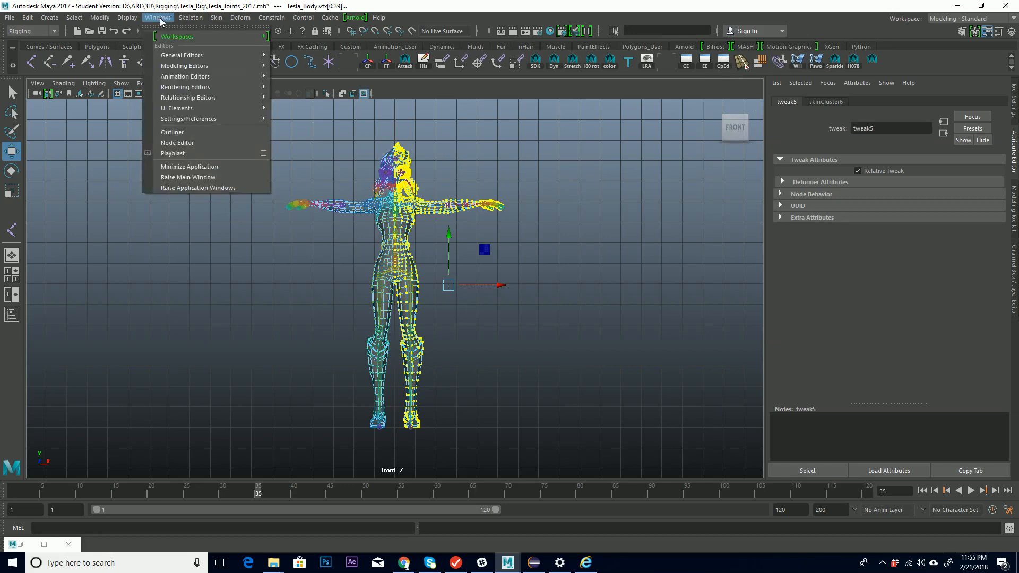
{"action": "mouse_move", "coordinate": [209, 59]}
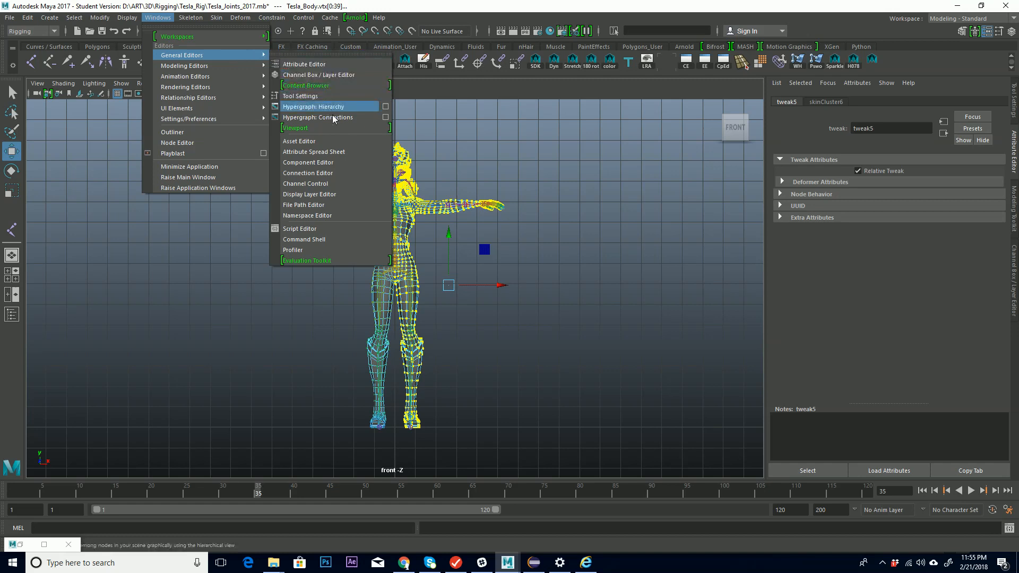
{"action": "left_click", "coordinate": [325, 166]}
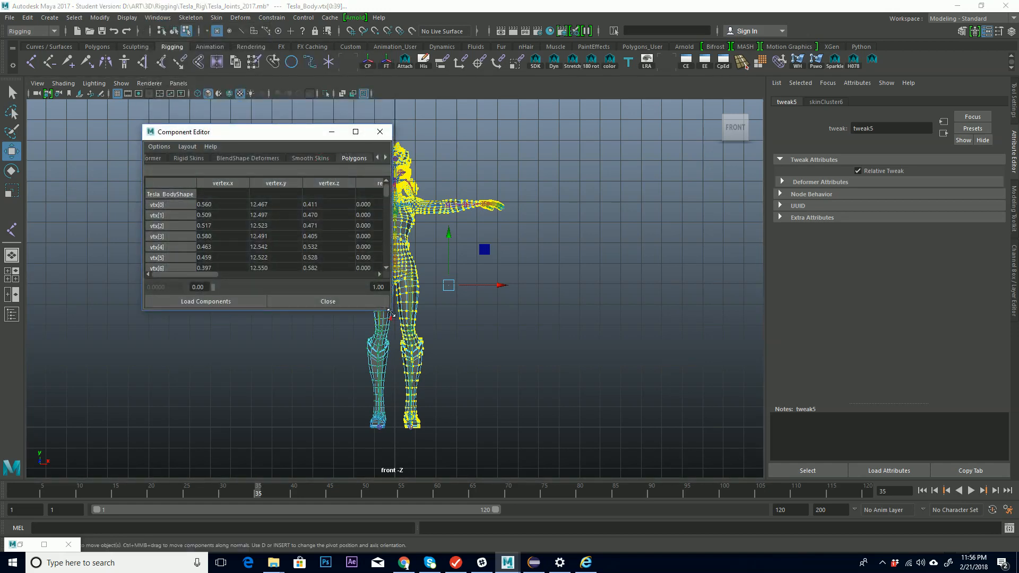
{"action": "left_click_drag", "start_coordinate": [388, 313], "coordinate": [695, 447]}
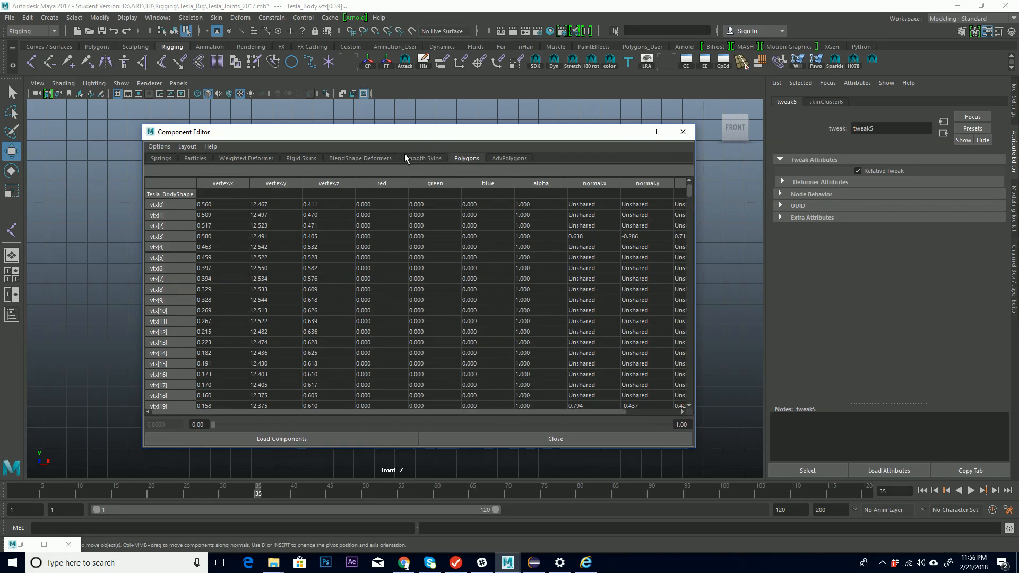
{"action": "left_click", "coordinate": [422, 158]}
{"action": "left_click_drag", "start_coordinate": [422, 134], "coordinate": [634, 106]}
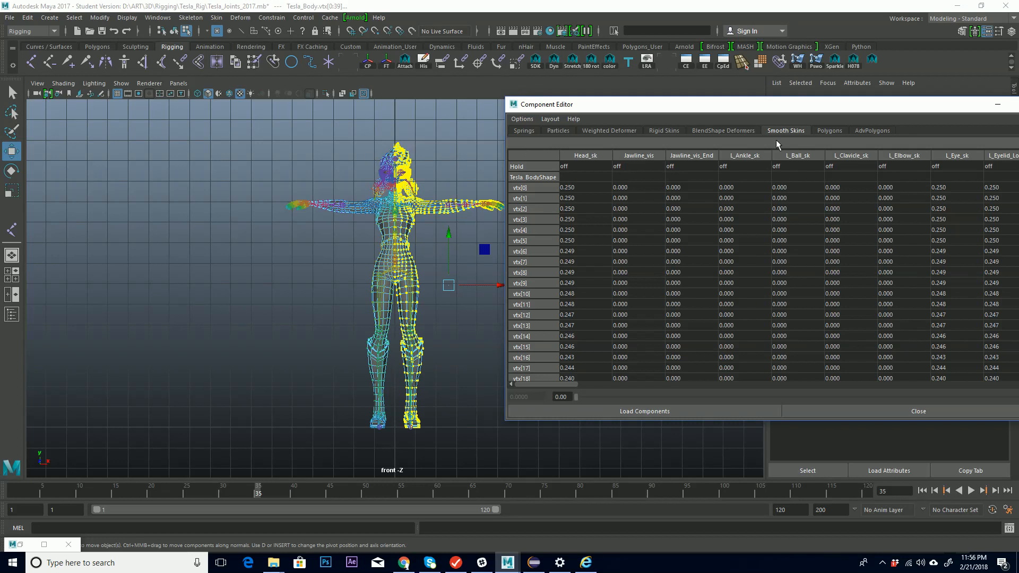
- Examine the smooth skin weights across the joint columns, from Head_sk through to the right-side joints
{"action": "left_click_drag", "start_coordinate": [760, 104], "coordinate": [510, 77]}
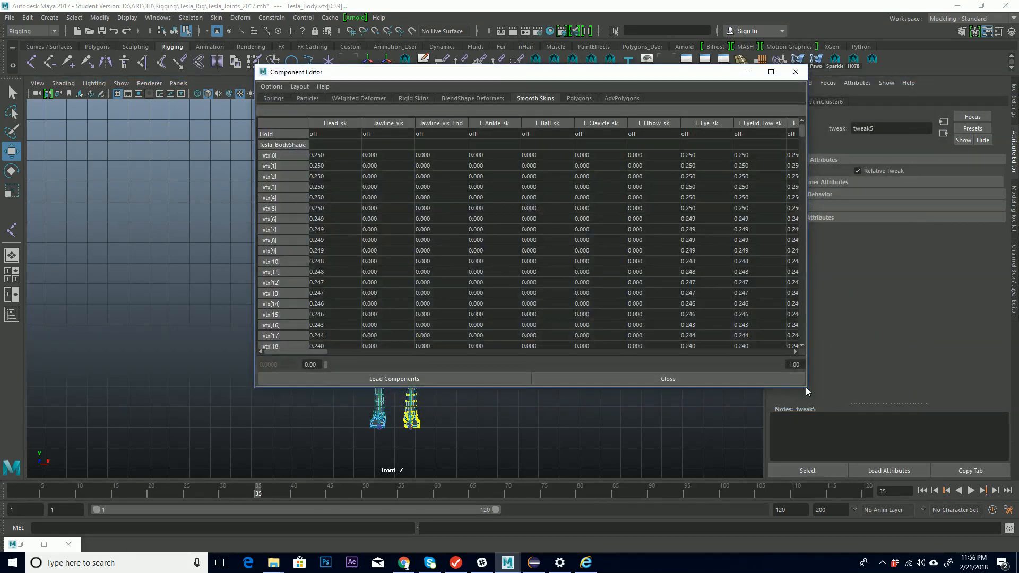
{"action": "left_click_drag", "start_coordinate": [806, 390], "coordinate": [852, 413]}
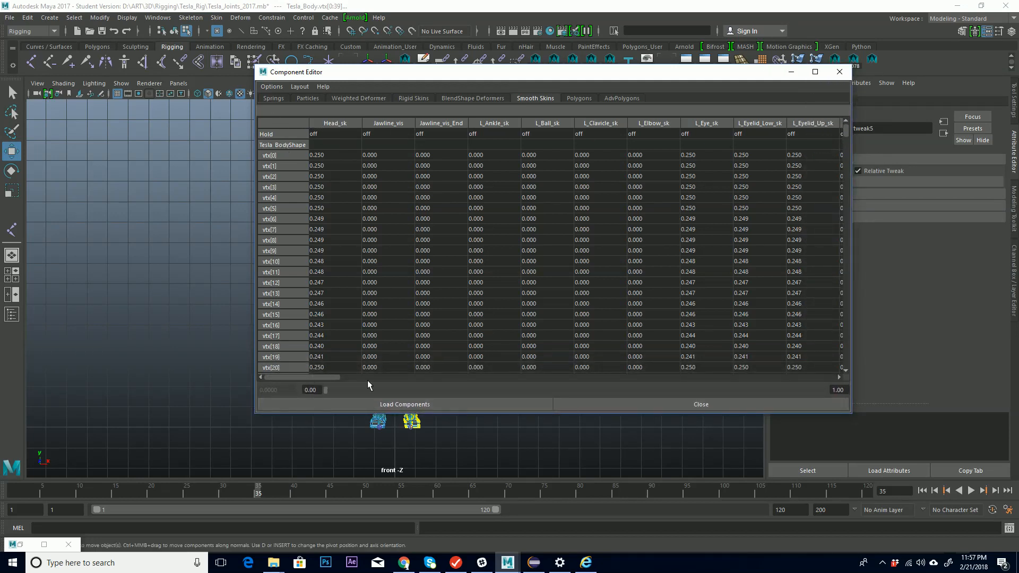
{"action": "left_click_drag", "start_coordinate": [317, 380], "coordinate": [277, 376]}
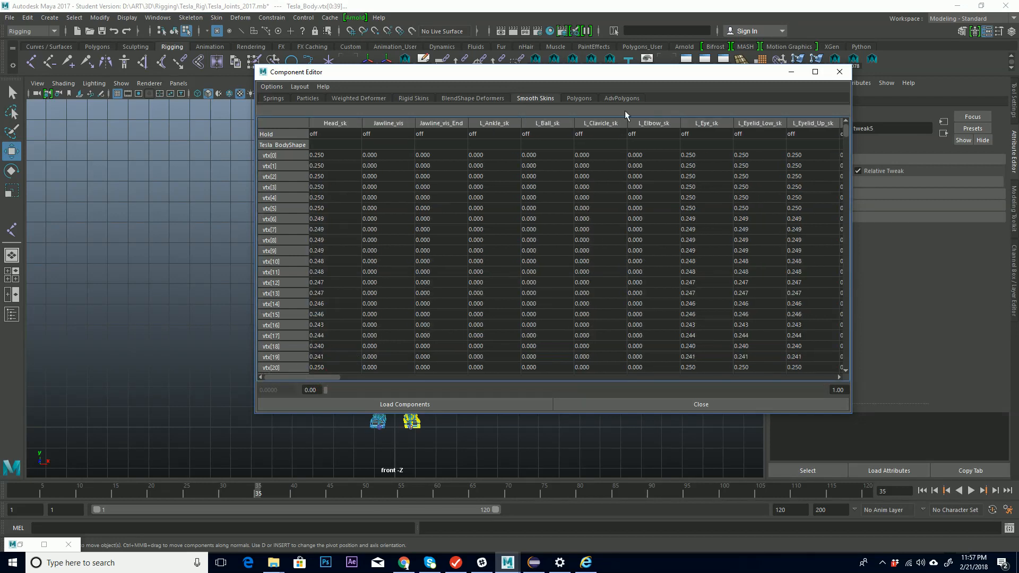
{"action": "left_click_drag", "start_coordinate": [568, 75], "coordinate": [665, 80]}
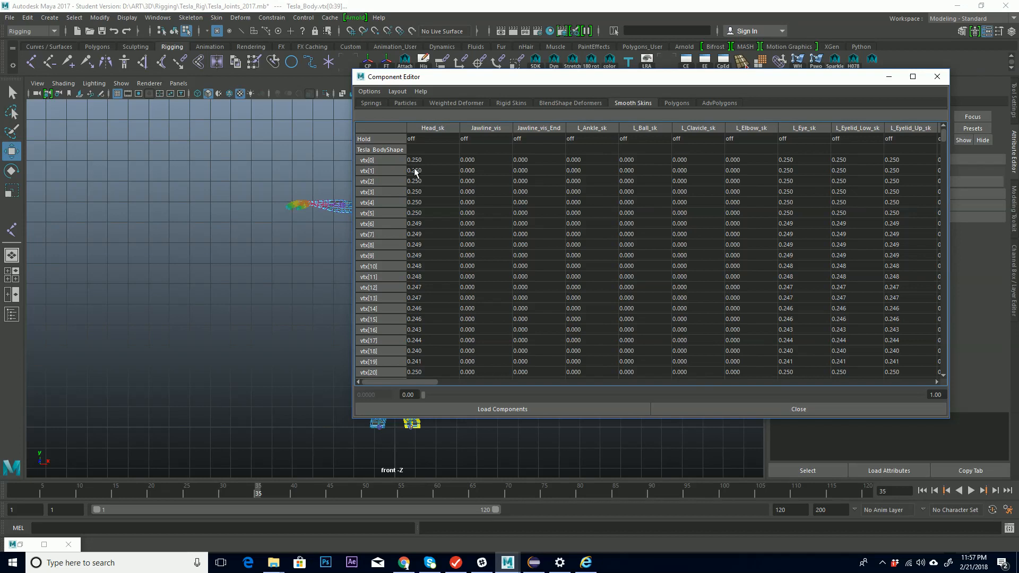
{"action": "left_click_drag", "start_coordinate": [668, 81], "coordinate": [772, 92]}
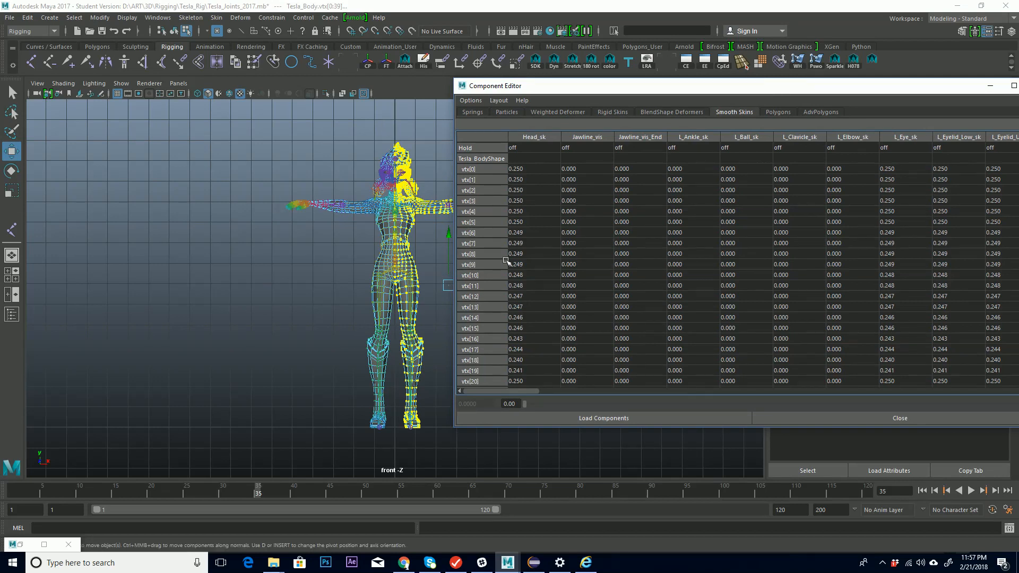
{"action": "left_click_drag", "start_coordinate": [772, 90], "coordinate": [450, 101]}
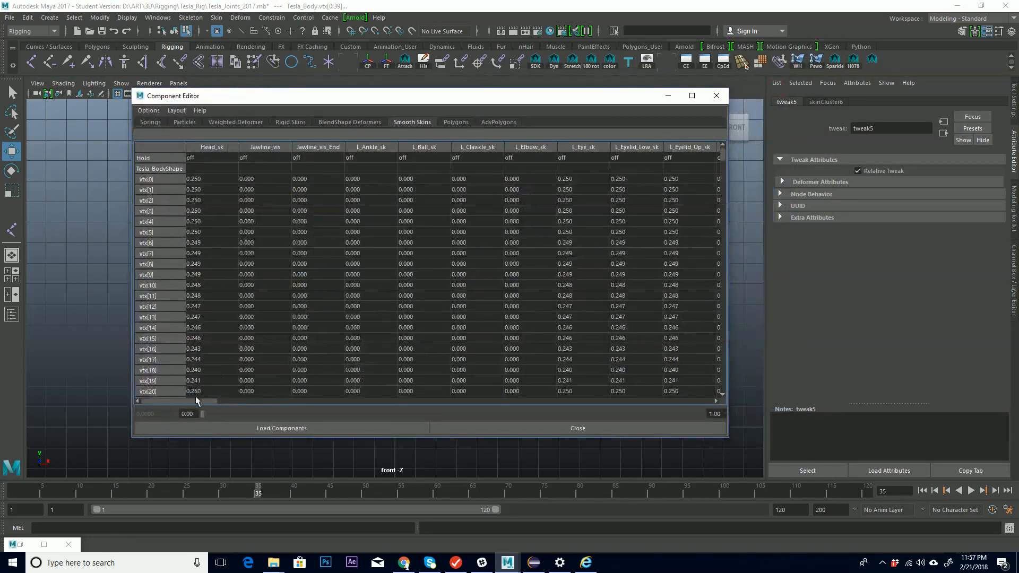
{"action": "left_click_drag", "start_coordinate": [197, 401], "coordinate": [298, 402]}
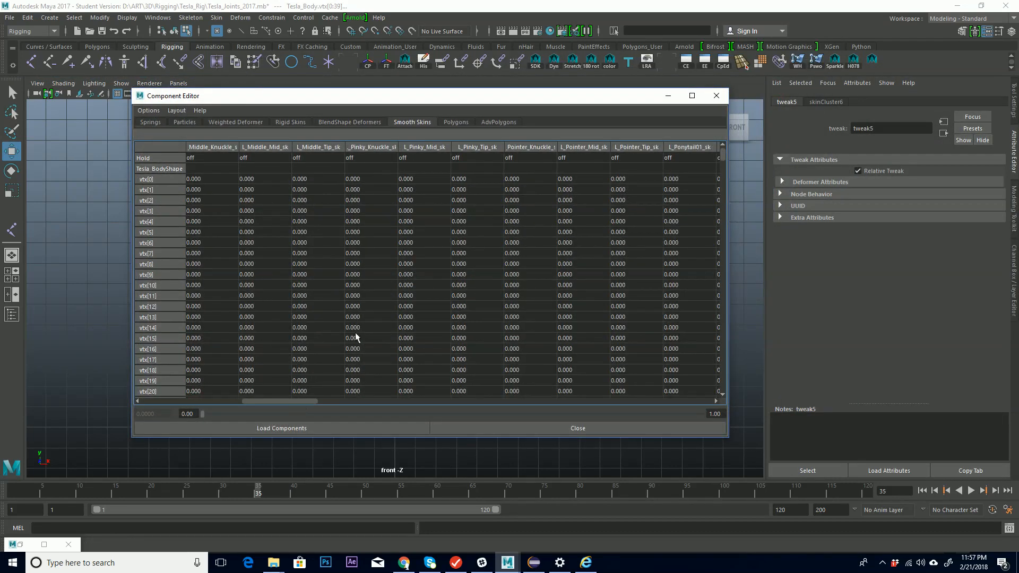
{"action": "left_click_drag", "start_coordinate": [296, 399], "coordinate": [479, 392]}
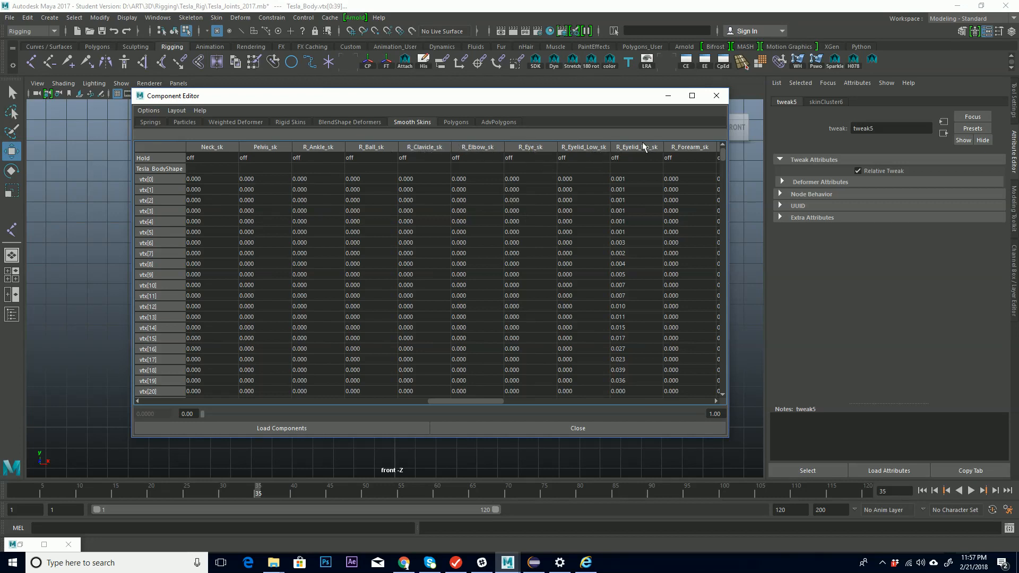
{"action": "left_click_drag", "start_coordinate": [457, 401], "coordinate": [462, 401]}
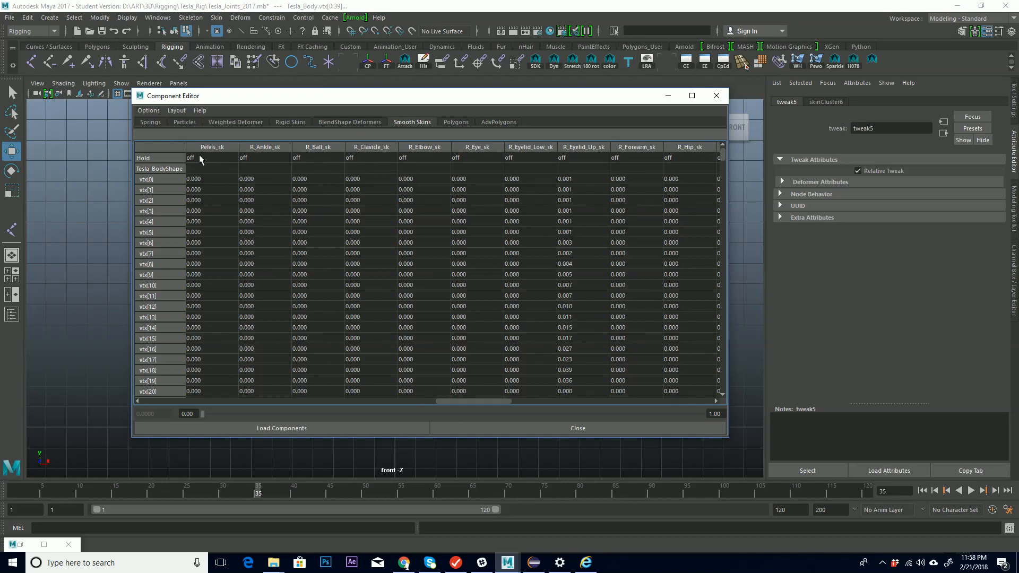
- Set the skin weights of all listed vertices to 0 for the right-side joints from R_Ankle_sk to R_Knee_sk
{"action": "left_click_drag", "start_coordinate": [258, 179], "coordinate": [670, 464]}
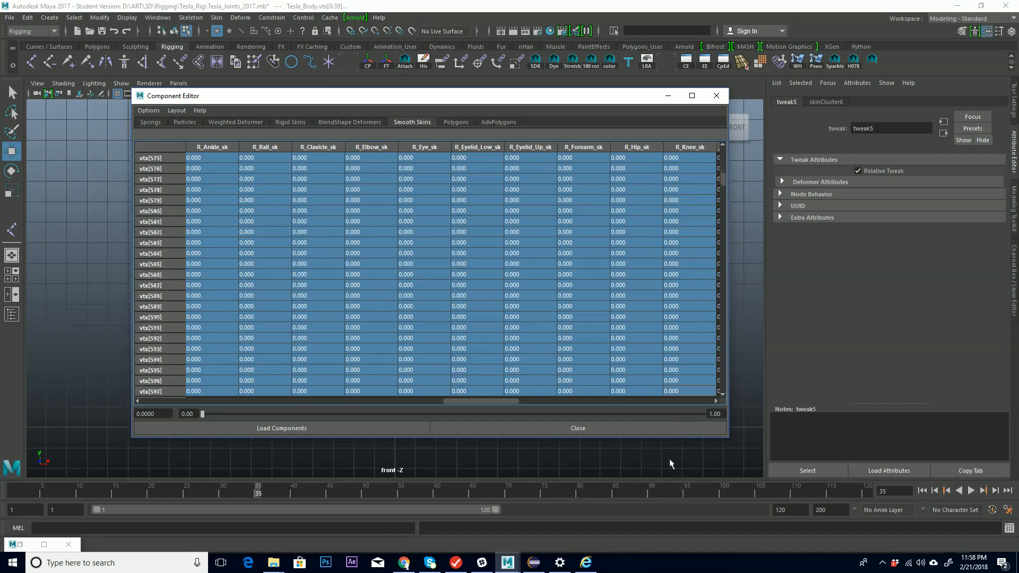
{"action": "left_click_drag", "start_coordinate": [668, 430], "coordinate": [697, 455]}
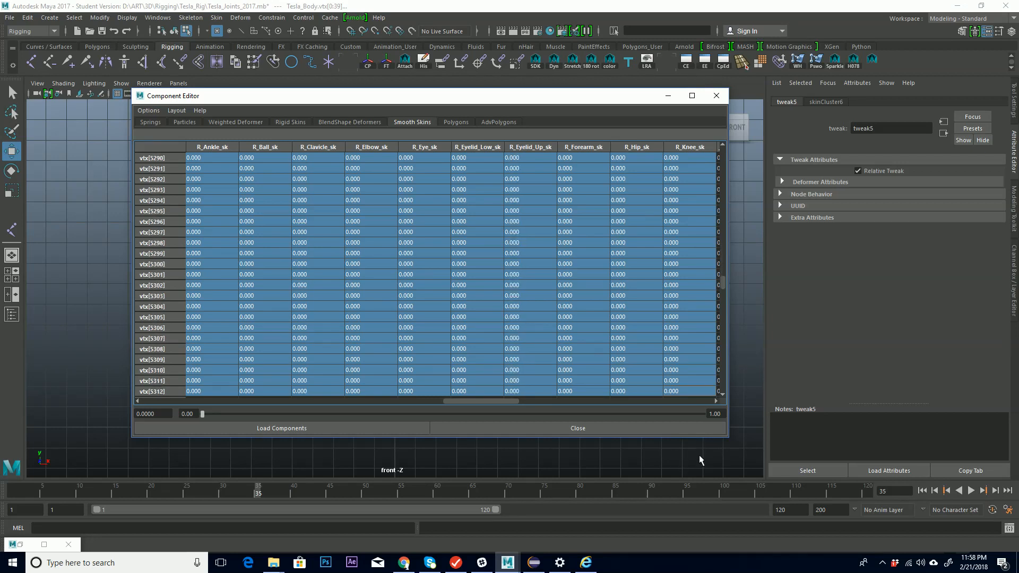
{"action": "left_click_drag", "start_coordinate": [696, 445], "coordinate": [698, 459]}
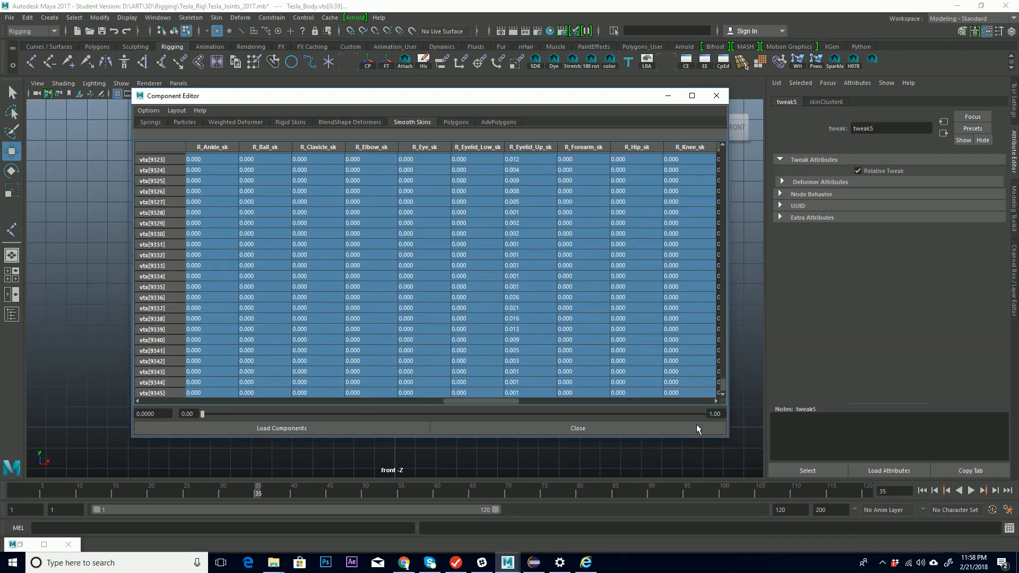
{"action": "left_click", "coordinate": [687, 393]}
{"action": "type", "text": "0"}
{"action": "key", "text": "Return"}
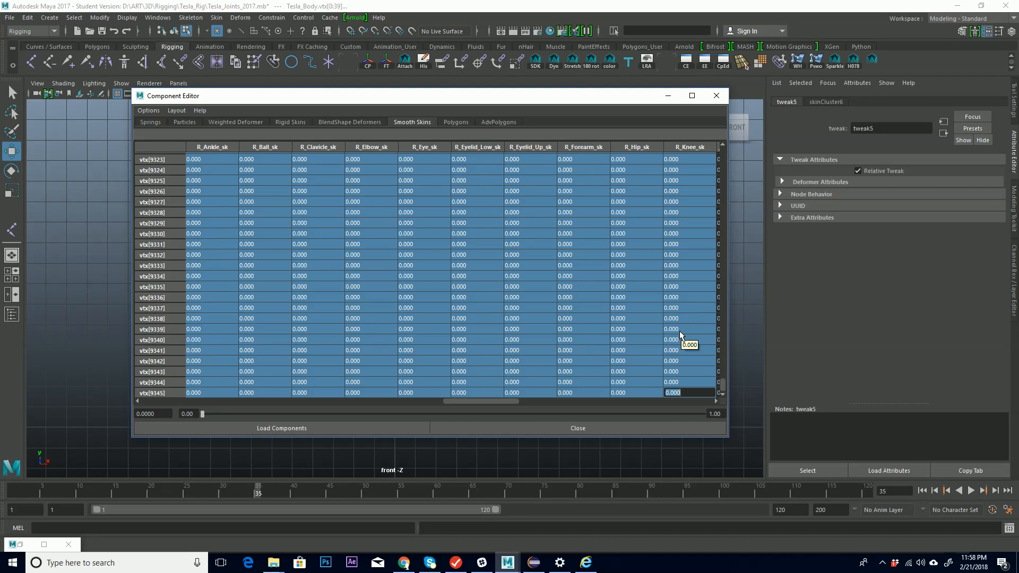
- Return to the first vertices of the weight table and enable Hide Zero Columns in the Component Editor
{"action": "left_click", "coordinate": [722, 394]}
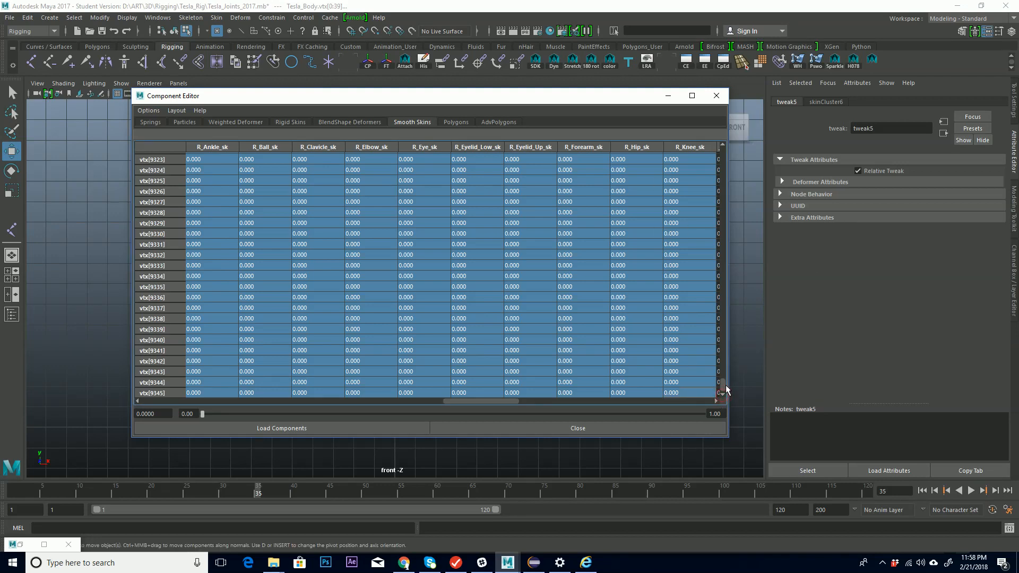
{"action": "left_click_drag", "start_coordinate": [725, 384], "coordinate": [722, 143]}
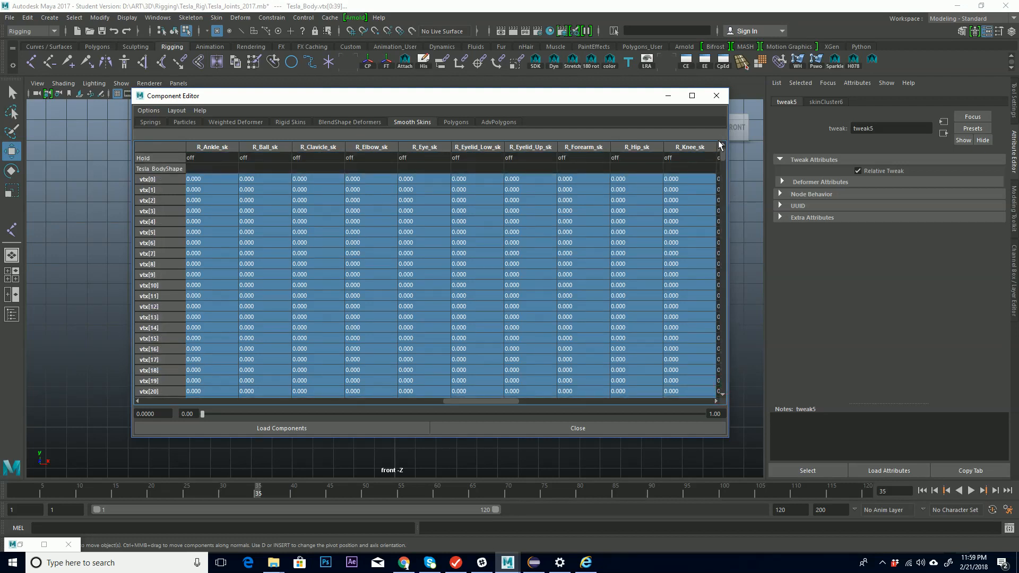
{"action": "left_click", "coordinate": [152, 111]}
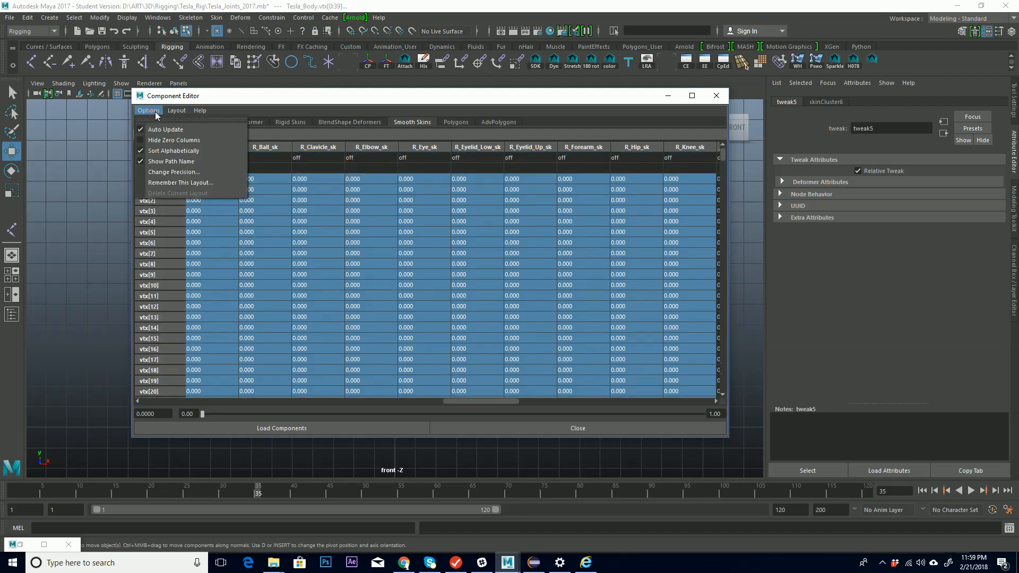
{"action": "left_click", "coordinate": [141, 139]}
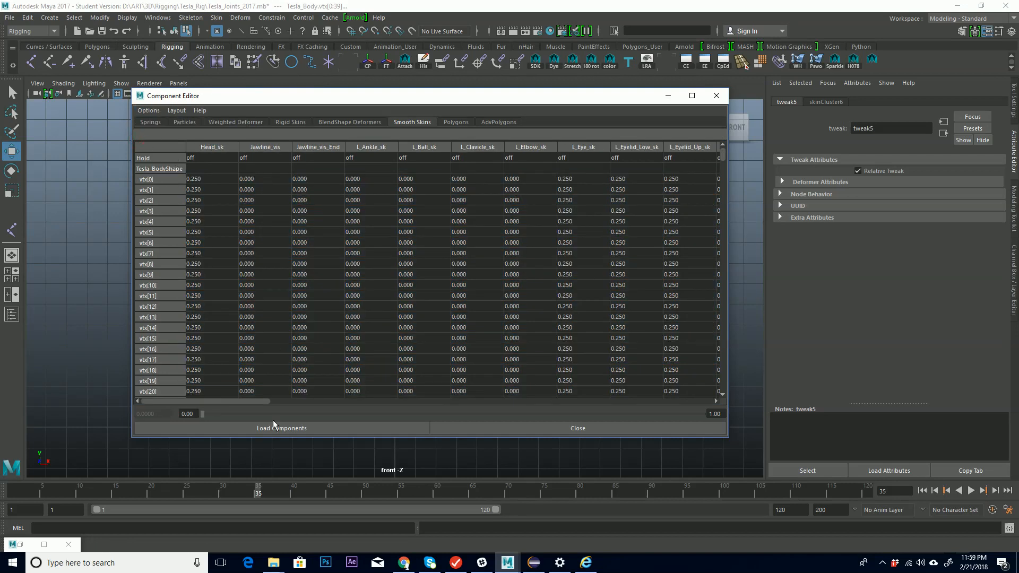
- Set the weights of all listed vertices to 0 for R_Ponytail01_sk and R_Shoulder_sk
{"action": "left_click_drag", "start_coordinate": [241, 400], "coordinate": [663, 369]}
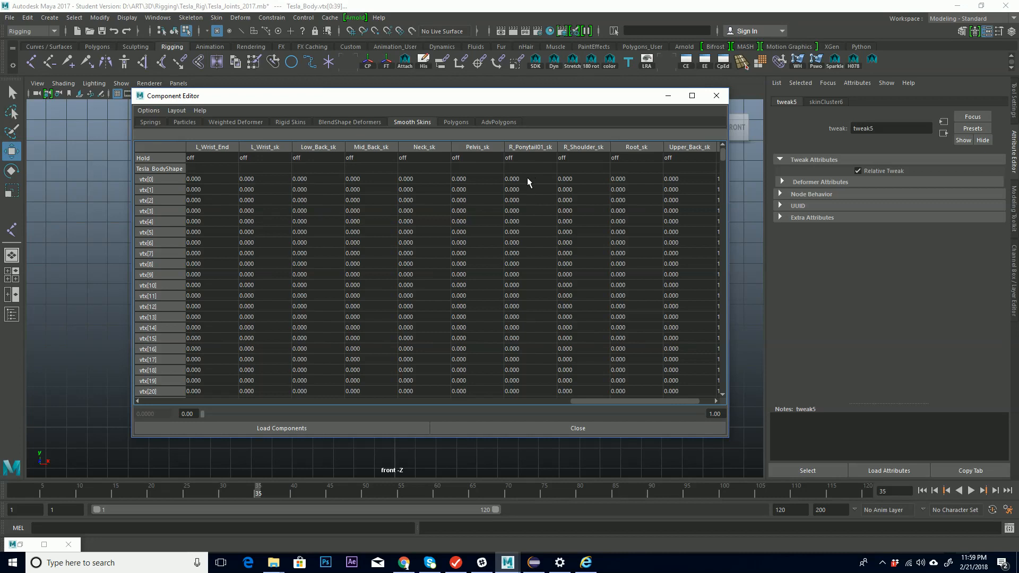
{"action": "left_click_drag", "start_coordinate": [528, 176], "coordinate": [593, 451]}
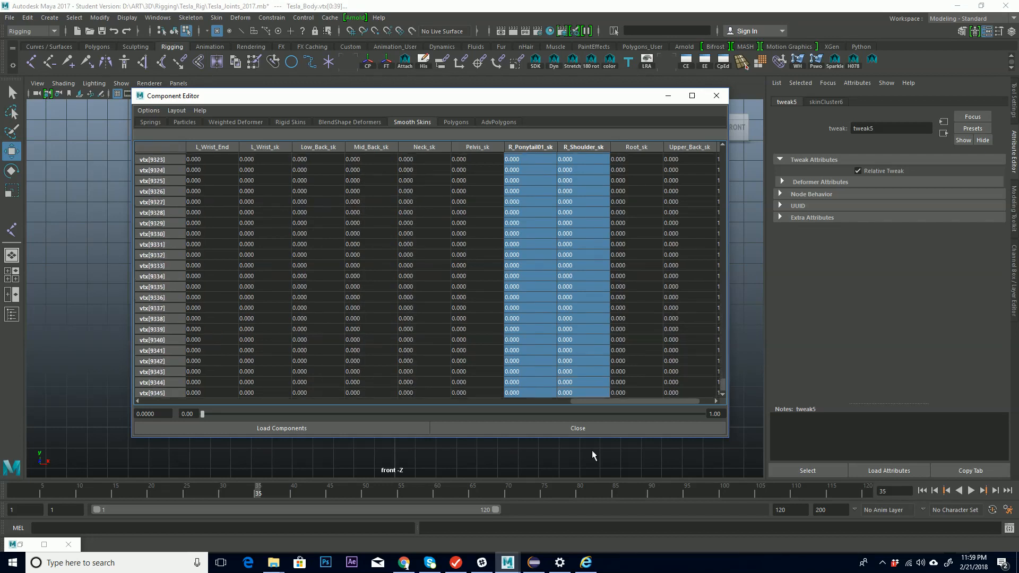
{"action": "left_click_drag", "start_coordinate": [584, 399], "coordinate": [591, 368]}
{"action": "type", "text": "0"}
{"action": "key", "text": "Return"}
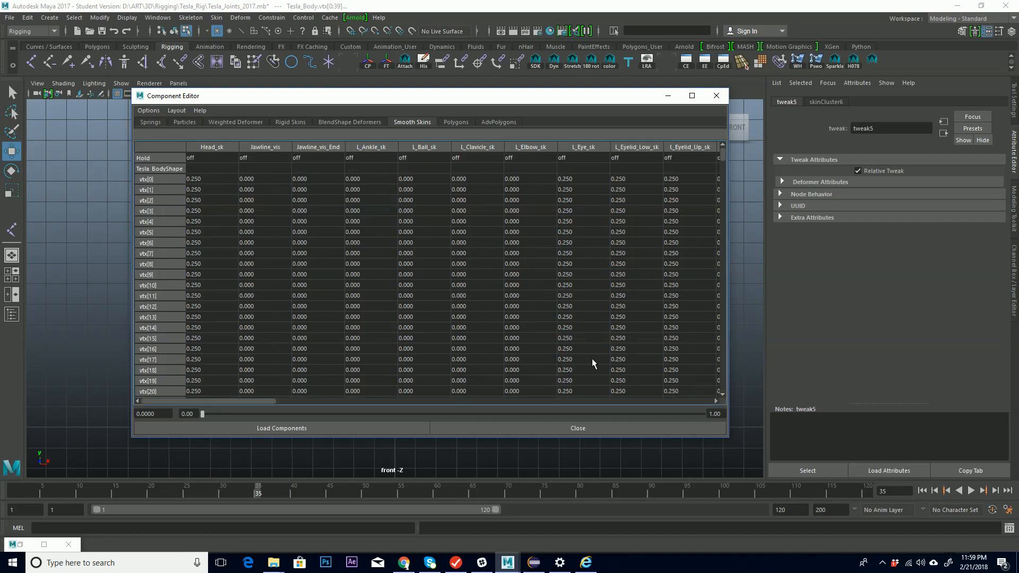
- Check the remaining joint columns for right-side influences and minimize the Component Editor
{"action": "left_click_drag", "start_coordinate": [256, 400], "coordinate": [513, 400]}
{"action": "left_click_drag", "start_coordinate": [440, 394], "coordinate": [213, 401]}
{"action": "left_click", "coordinate": [669, 96]}
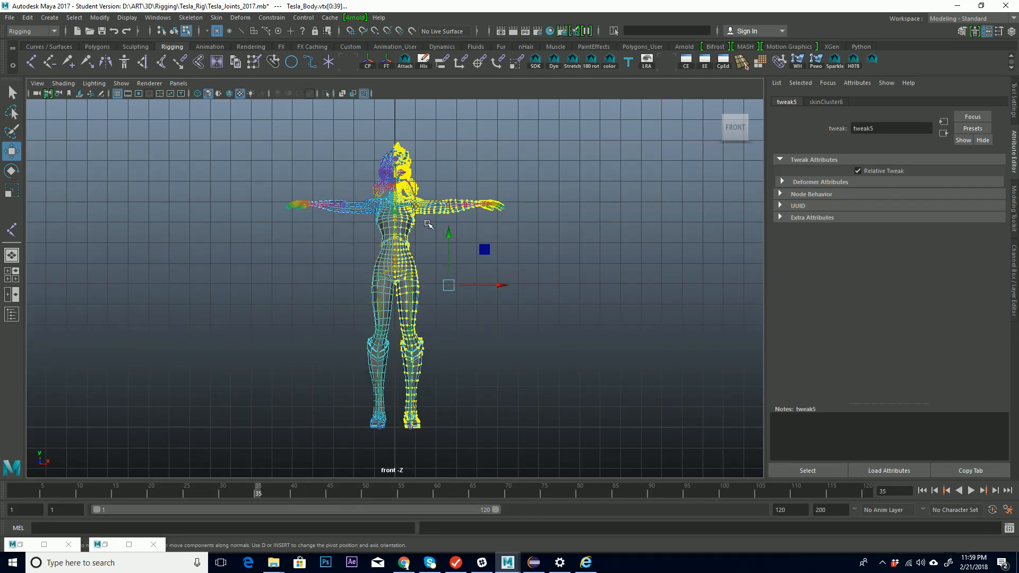
- Mirror Tesla_Body's skin weights across YZ from positive to negative, using Closest point on surface, Closest joint and Normalize
{"action": "key", "text": "F8"}
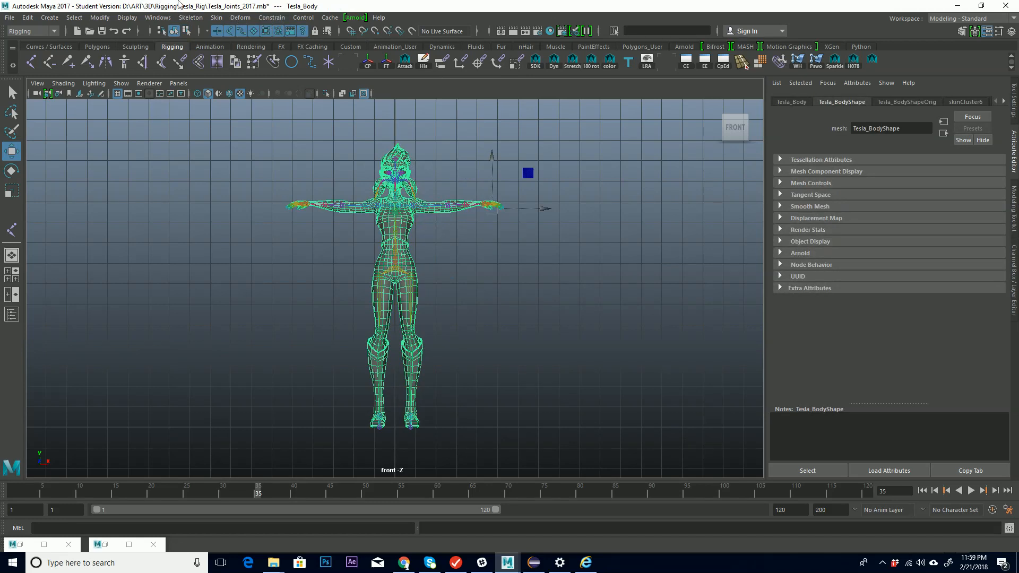
{"action": "left_click", "coordinate": [217, 18]}
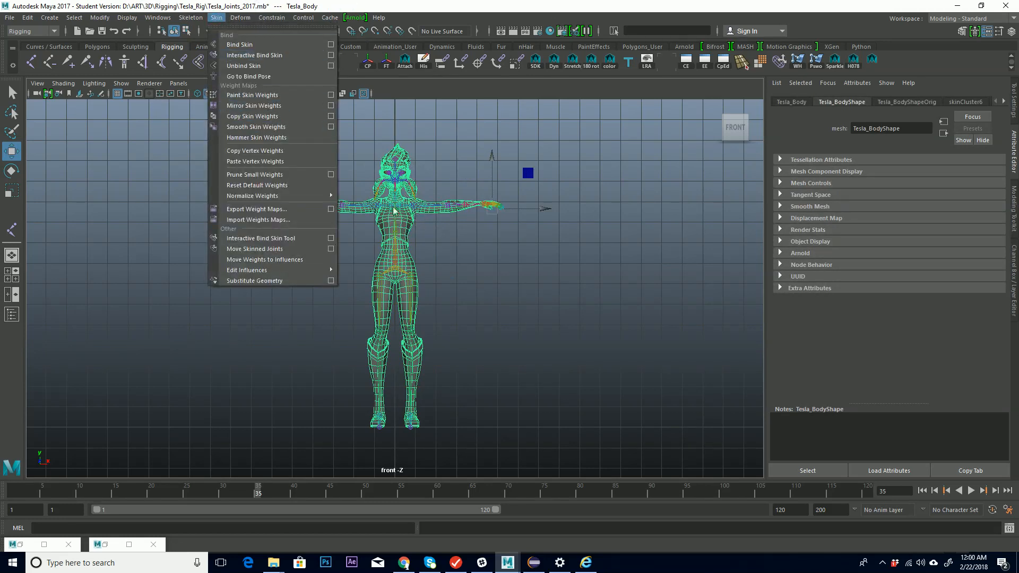
{"action": "left_click", "coordinate": [331, 105]}
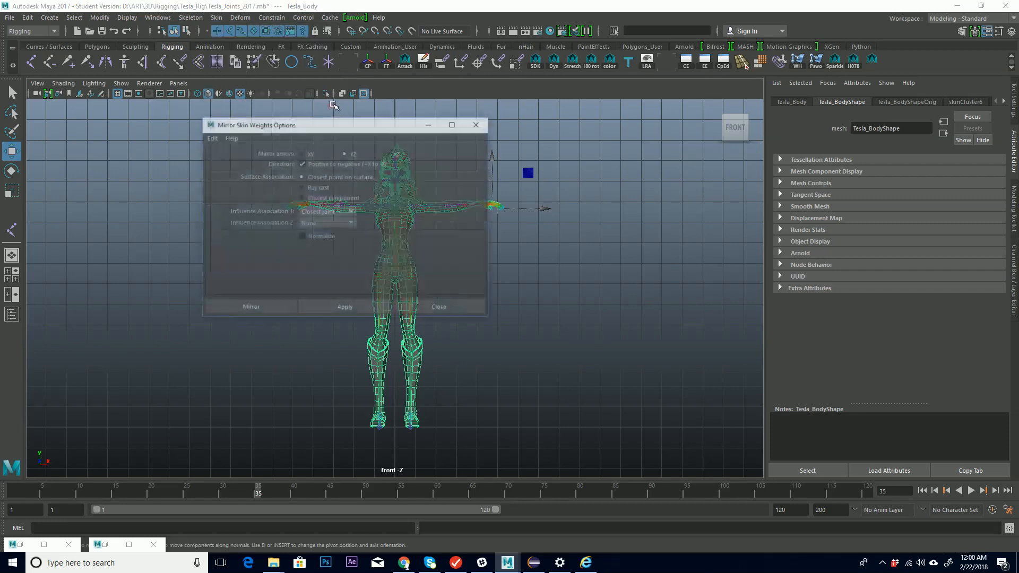
{"action": "left_click_drag", "start_coordinate": [345, 128], "coordinate": [233, 206]}
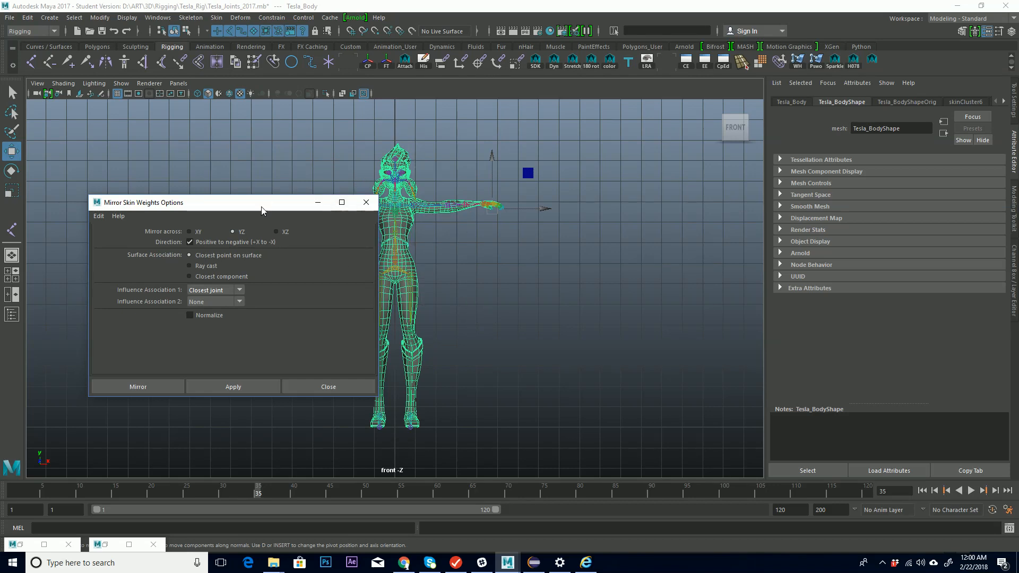
{"action": "left_click_drag", "start_coordinate": [264, 206], "coordinate": [192, 178]}
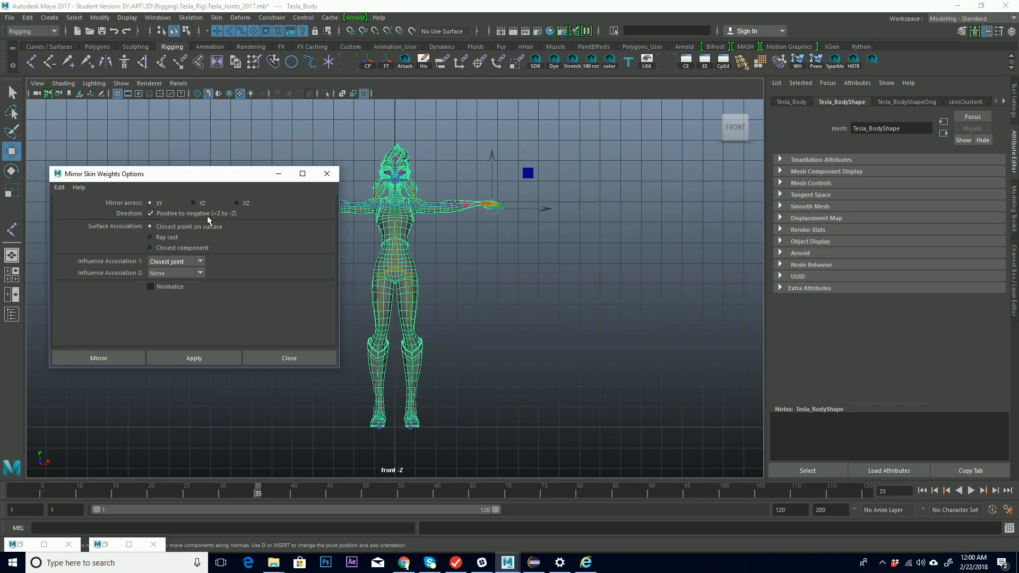
{"action": "left_click", "coordinate": [237, 204]}
{"action": "left_click_drag", "start_coordinate": [209, 175], "coordinate": [235, 152]}
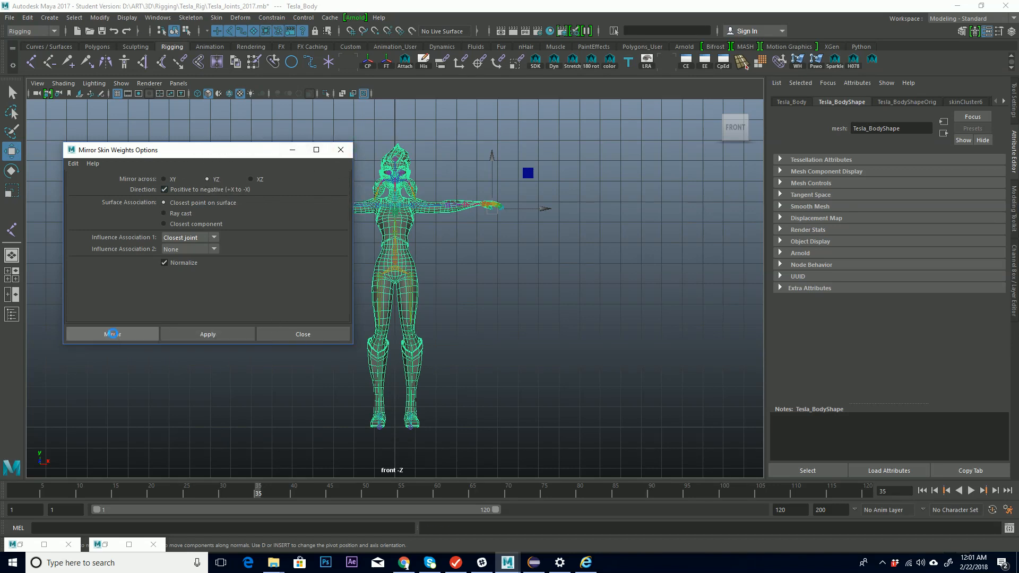
{"action": "left_click", "coordinate": [112, 334]}
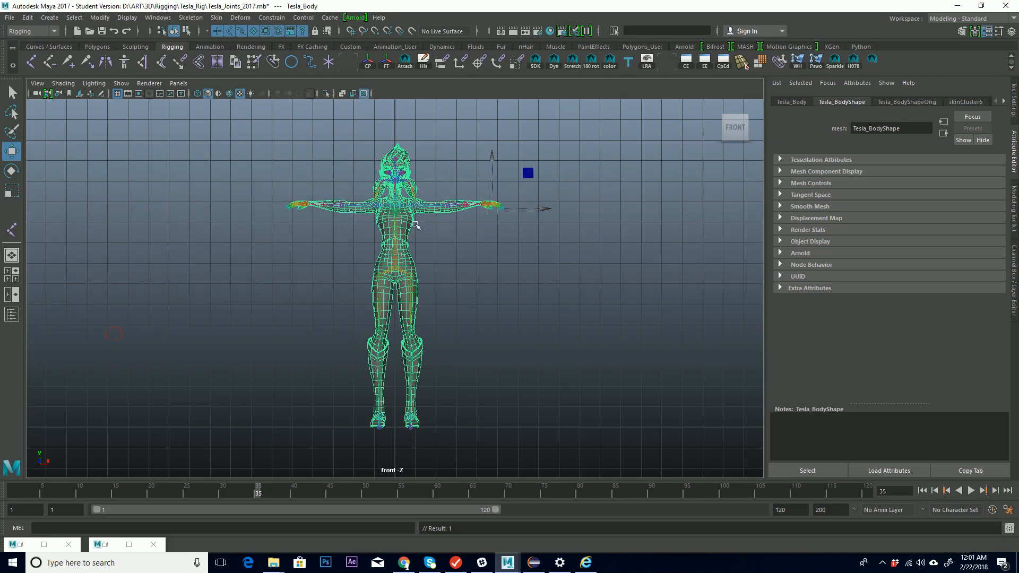
- Deselect the body and examine the mesh and its joints from head to legs in the perspective view
{"action": "scroll", "coordinate": [335, 178], "scroll_direction": "up", "scroll_amount": 3}
{"action": "right_click_drag", "start_coordinate": [631, 251], "coordinate": [711, 245], "text": "alt"}
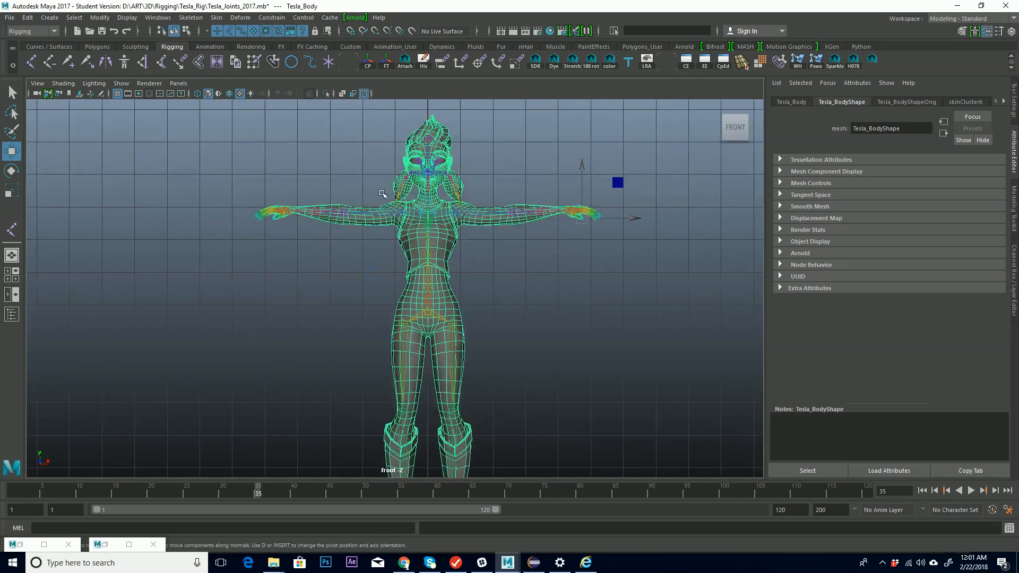
{"action": "middle_click_drag", "start_coordinate": [459, 217], "coordinate": [423, 297], "text": "alt"}
{"action": "scroll", "coordinate": [423, 296], "scroll_direction": "up", "scroll_amount": 4}
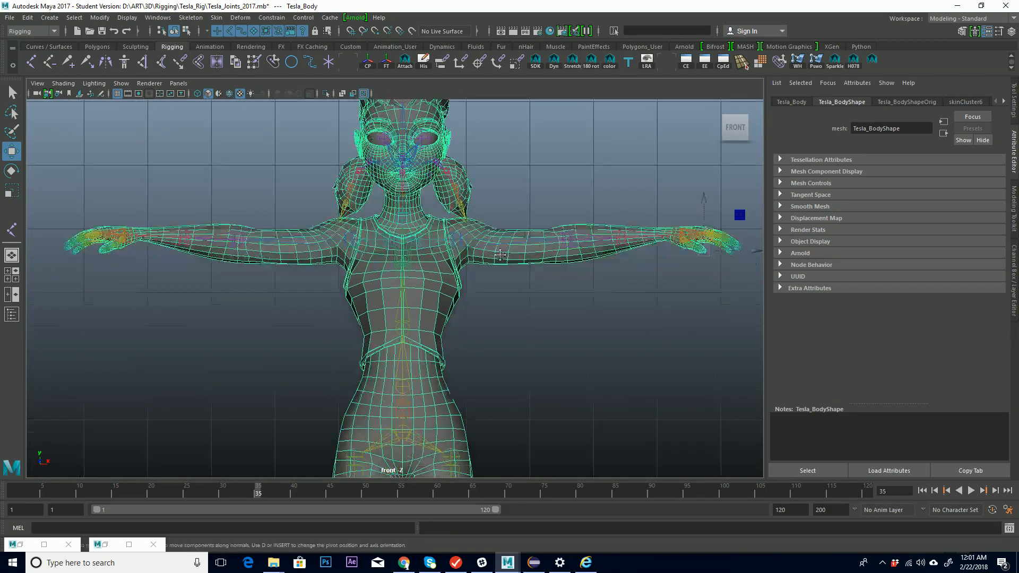
{"action": "key", "text": "space"}
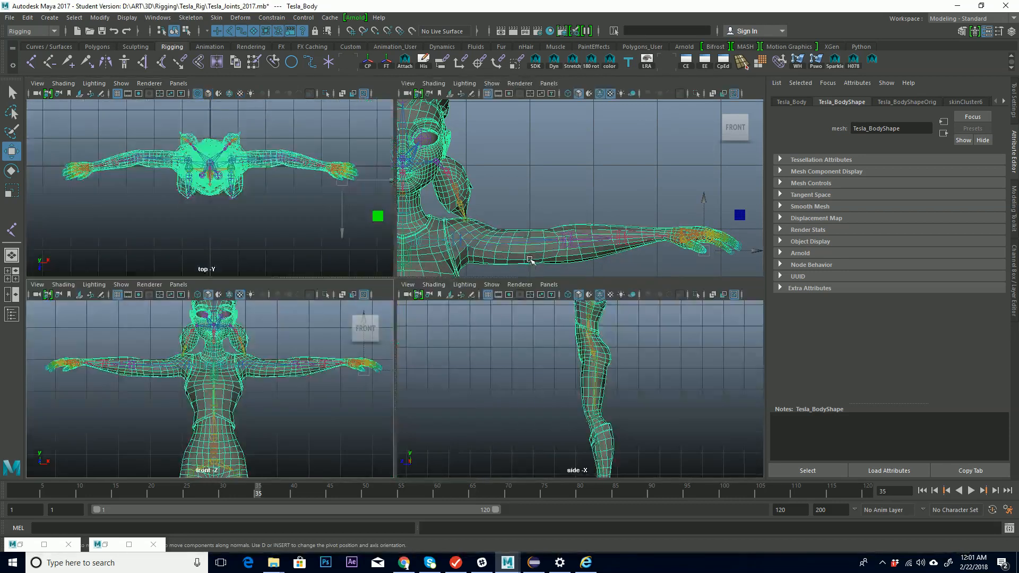
{"action": "key", "text": "space"}
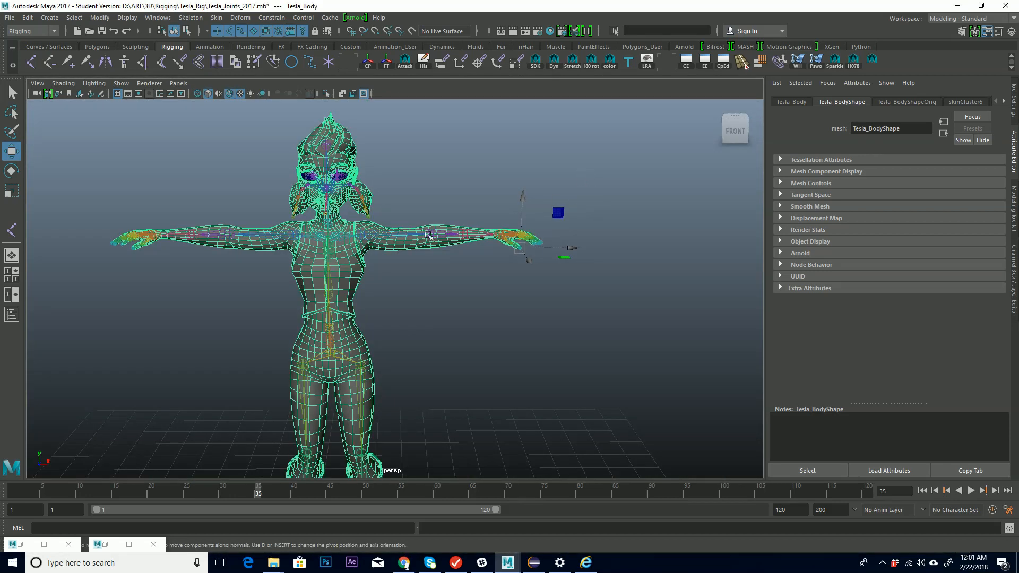
{"action": "right_click_drag", "start_coordinate": [428, 234], "coordinate": [523, 221], "text": "alt"}
{"action": "right_click_drag", "start_coordinate": [387, 291], "coordinate": [571, 232], "text": "alt"}
{"action": "middle_click_drag", "start_coordinate": [525, 194], "coordinate": [445, 162], "text": "alt"}
{"action": "left_click", "coordinate": [460, 186]}
{"action": "right_click_drag", "start_coordinate": [445, 161], "coordinate": [337, 292], "text": "alt"}
{"action": "middle_click_drag", "start_coordinate": [336, 291], "coordinate": [389, 268], "text": "alt"}
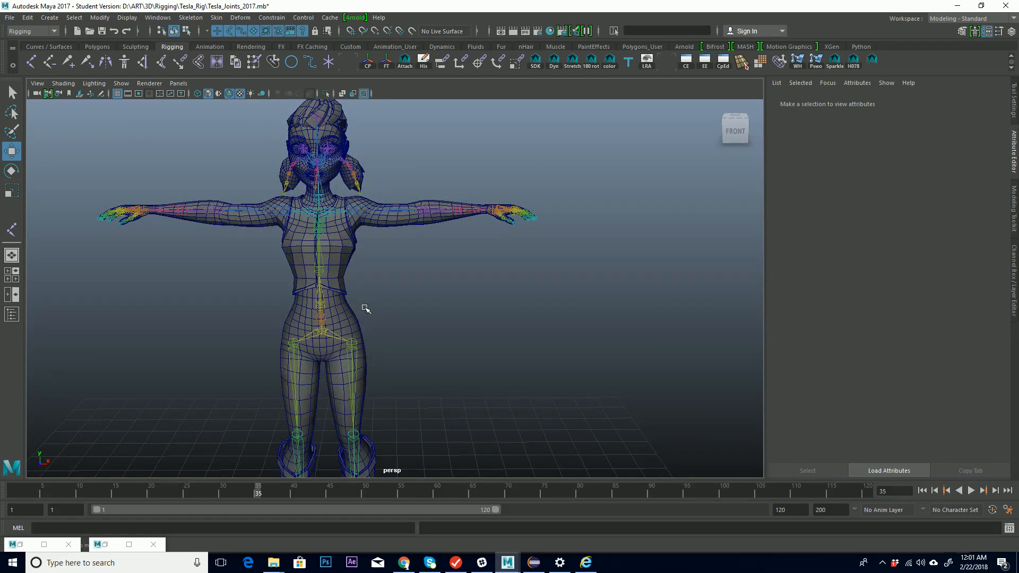
{"action": "middle_click_drag", "start_coordinate": [359, 326], "coordinate": [412, 243], "text": "alt"}
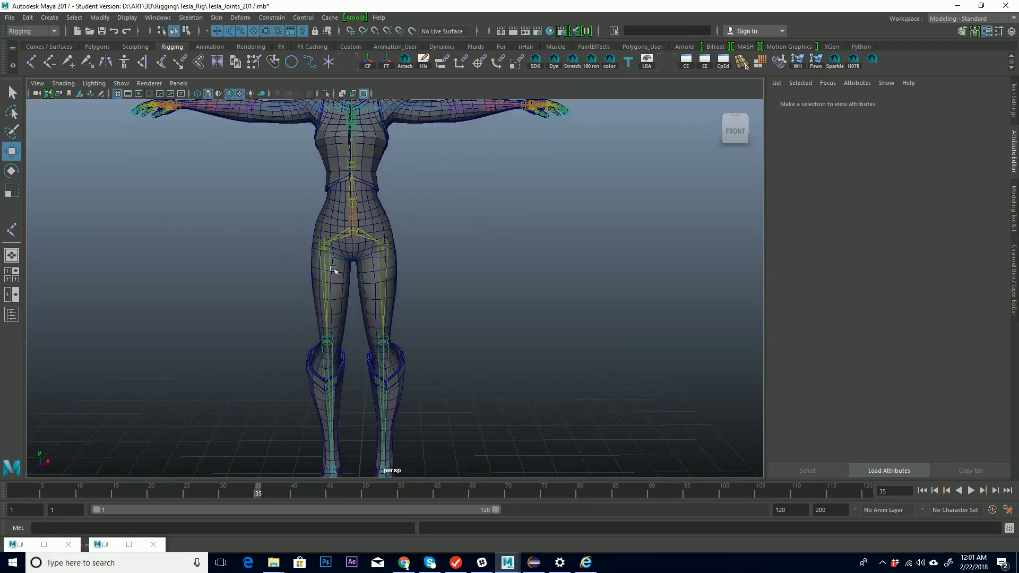
{"action": "middle_click_drag", "start_coordinate": [366, 306], "coordinate": [380, 329], "text": "alt"}
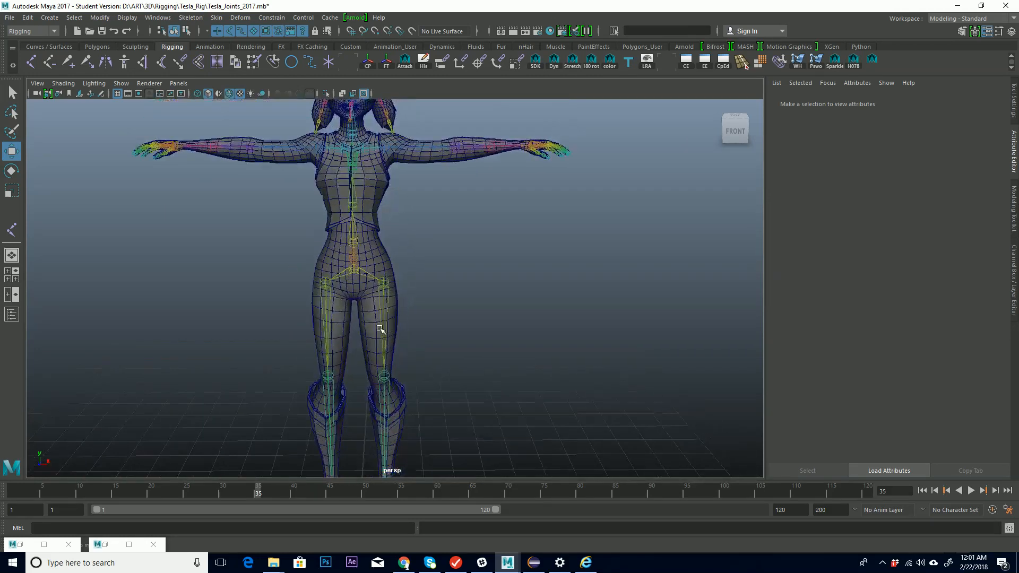
- Select the vertices of the character's left leg on Tesla_Body, from the upper thigh down to the foot
{"action": "left_click", "coordinate": [366, 312]}
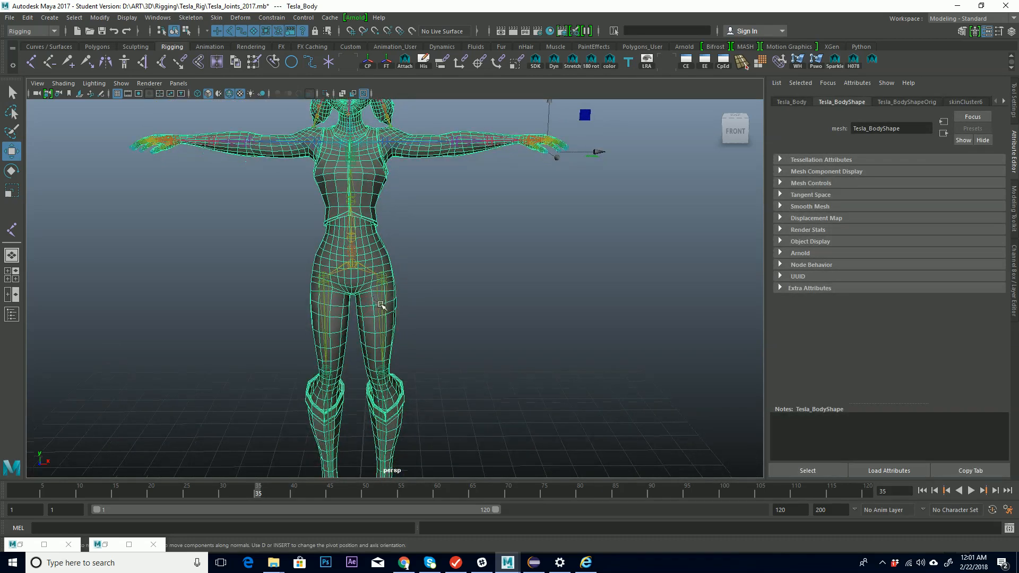
{"action": "right_click_drag", "start_coordinate": [381, 305], "coordinate": [390, 272]}
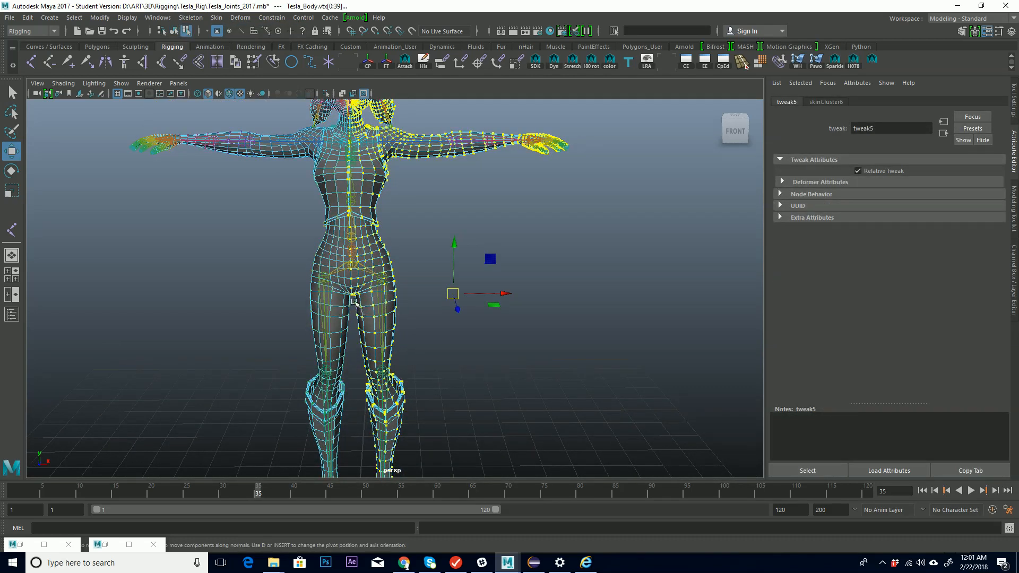
{"action": "left_click_drag", "start_coordinate": [351, 301], "coordinate": [445, 478]}
{"action": "left_click", "coordinate": [420, 294]}
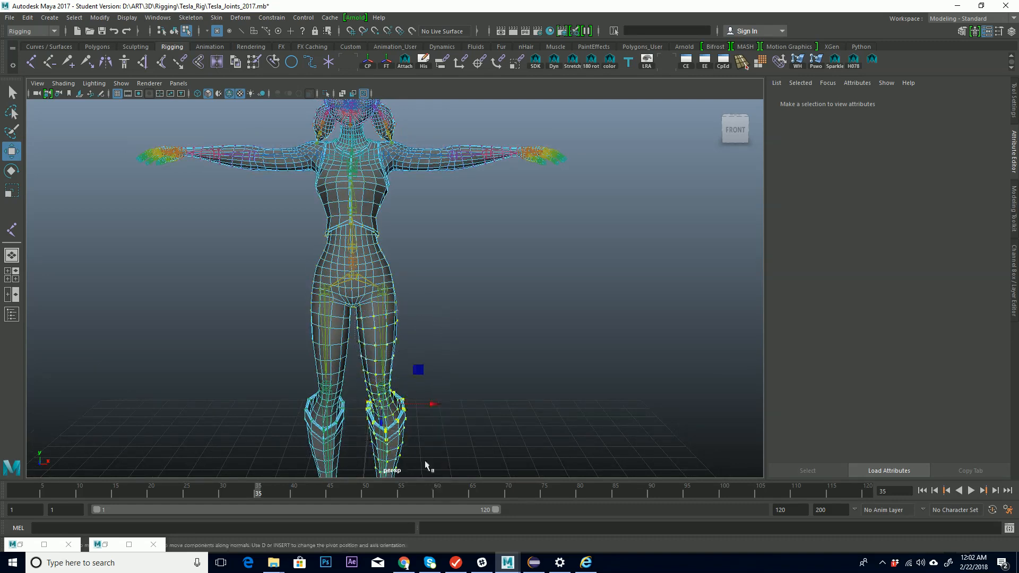
{"action": "key", "text": "f"}
{"action": "middle_click_drag", "start_coordinate": [449, 281], "coordinate": [453, 253], "text": "alt"}
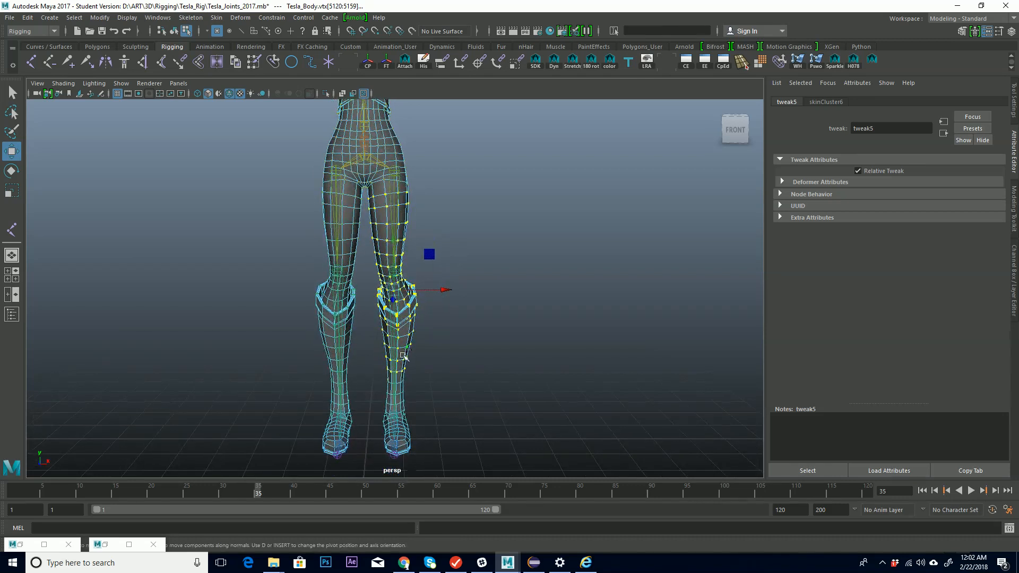
{"action": "left_click_drag", "start_coordinate": [378, 365], "coordinate": [437, 457], "text": "shift"}
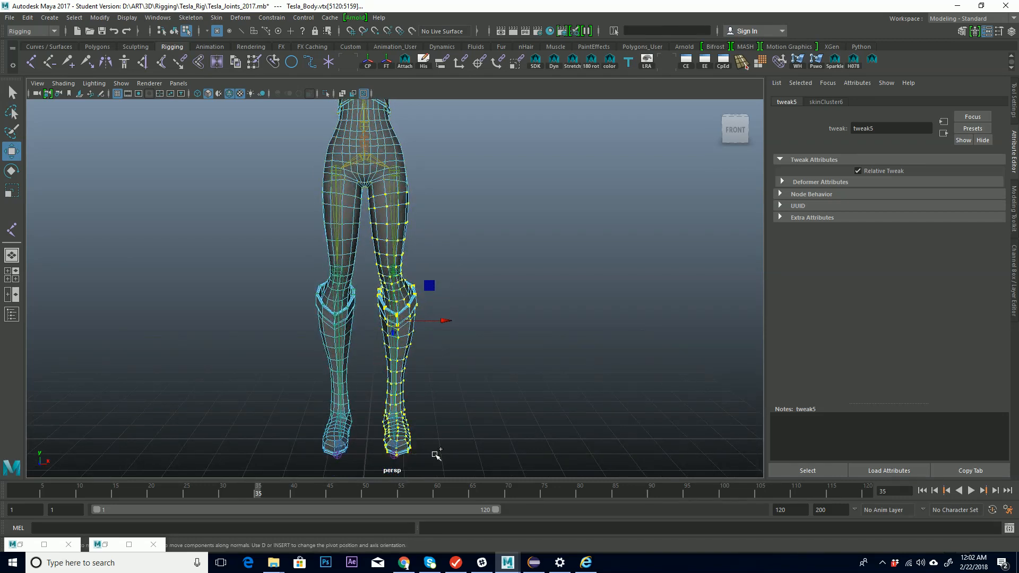
- Set the selected leg vertices' weights to 0 for Low_Back_sk, Pelvis_sk and Root_sk in the Component Editor
{"action": "left_click", "coordinate": [106, 546]}
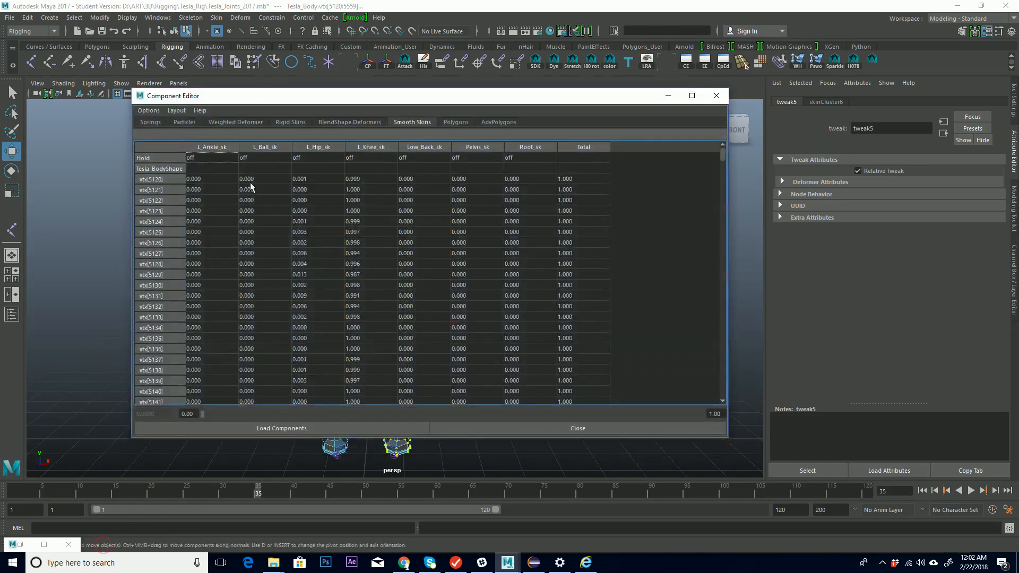
{"action": "left_click_drag", "start_coordinate": [432, 98], "coordinate": [764, 103]}
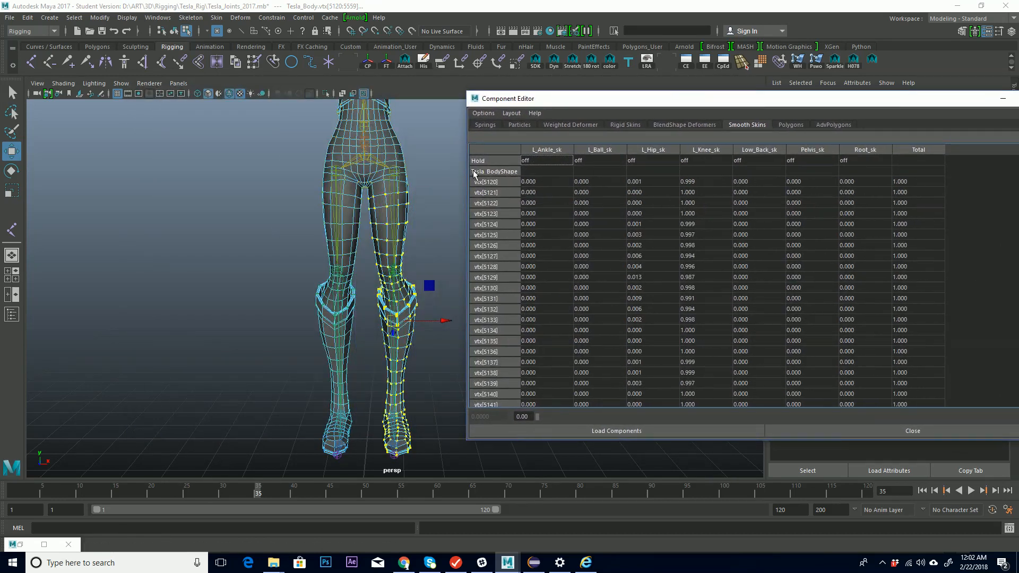
{"action": "middle_click_drag", "start_coordinate": [397, 179], "coordinate": [366, 212], "text": "alt"}
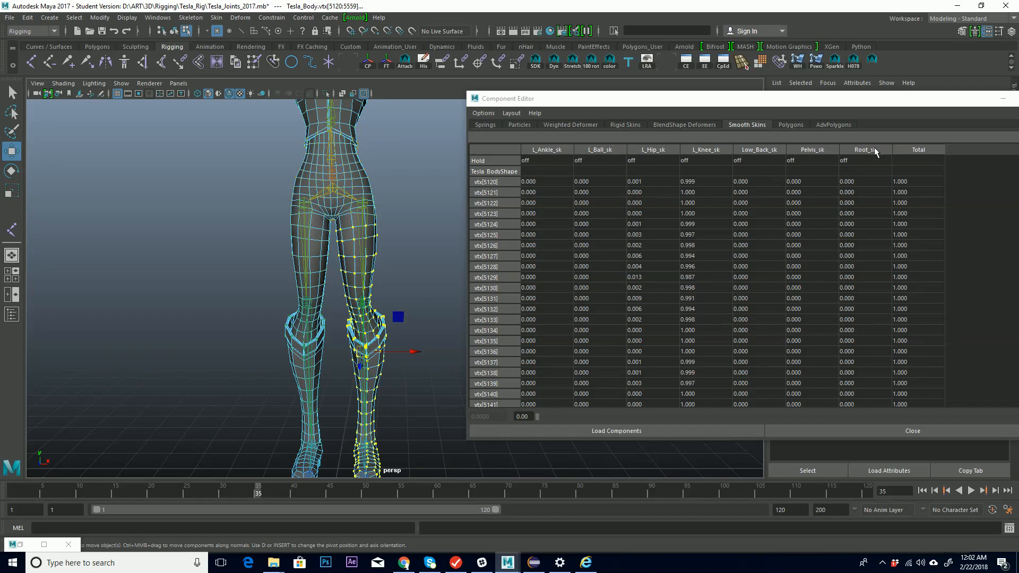
{"action": "left_click_drag", "start_coordinate": [755, 185], "coordinate": [871, 424]}
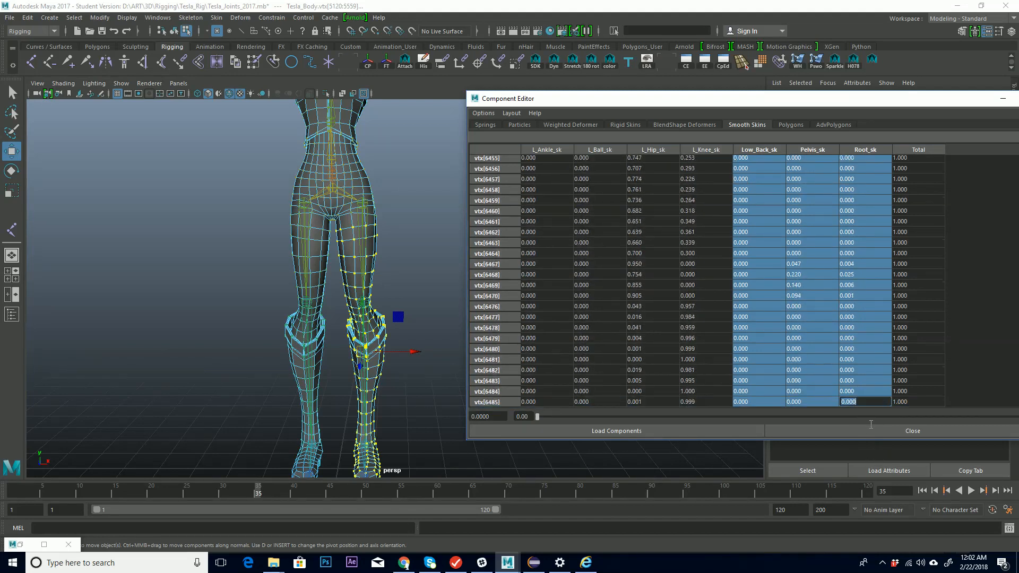
{"action": "type", "text": "0"}
{"action": "key", "text": "Return"}
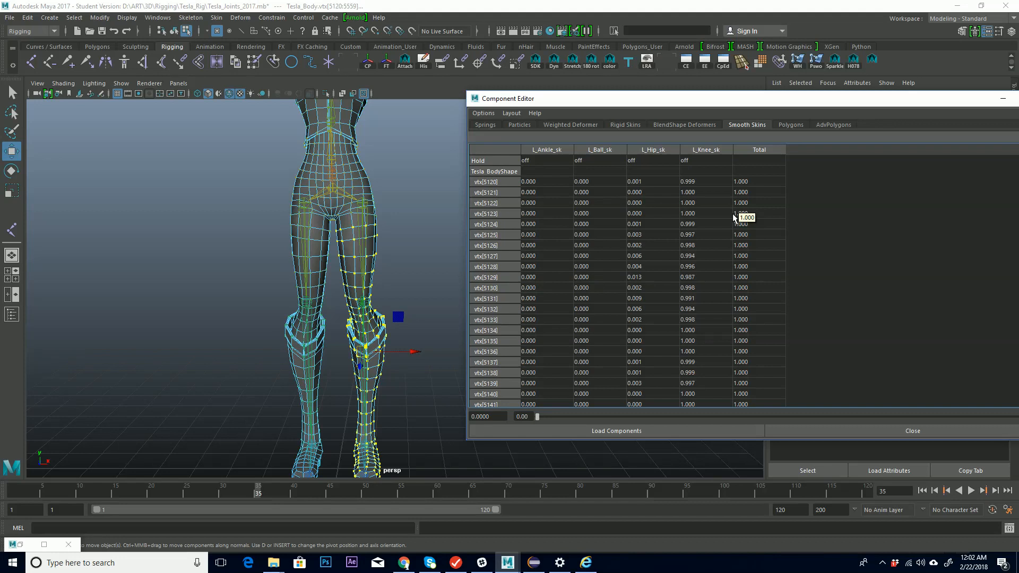
{"action": "left_click_drag", "start_coordinate": [760, 103], "coordinate": [708, 128]}
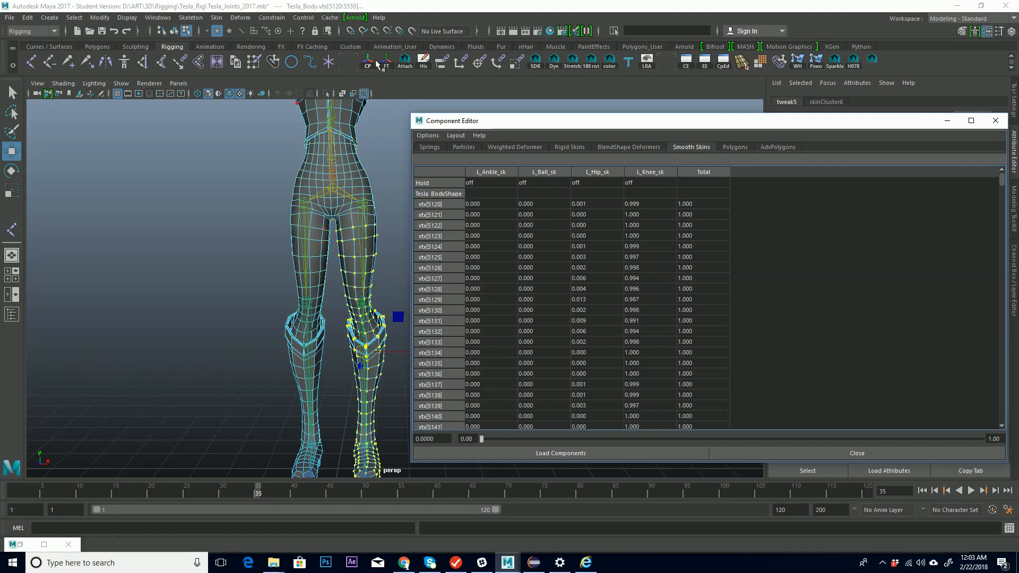
{"action": "left_click", "coordinate": [220, 20]}
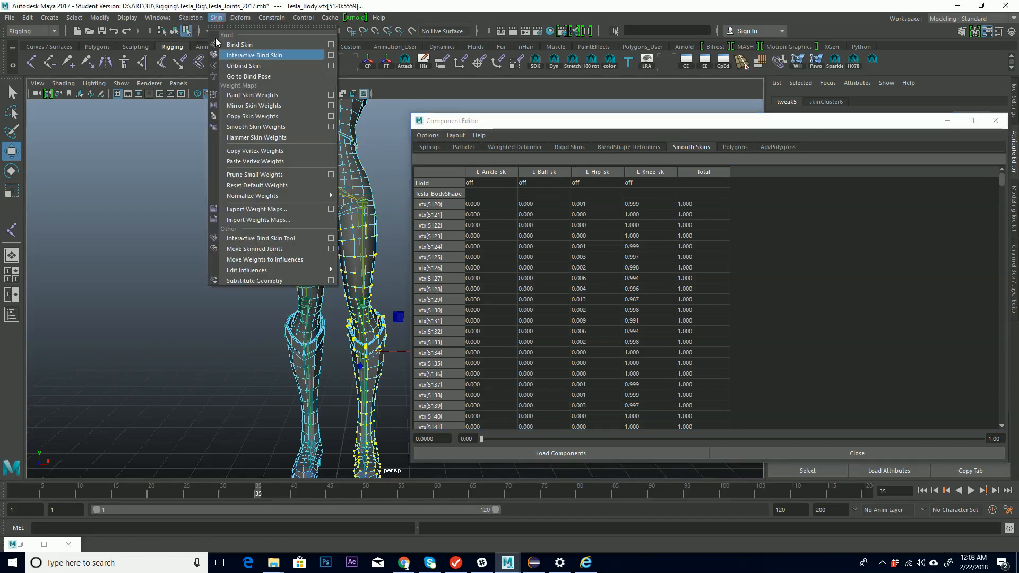
{"action": "left_click", "coordinate": [480, 4]}
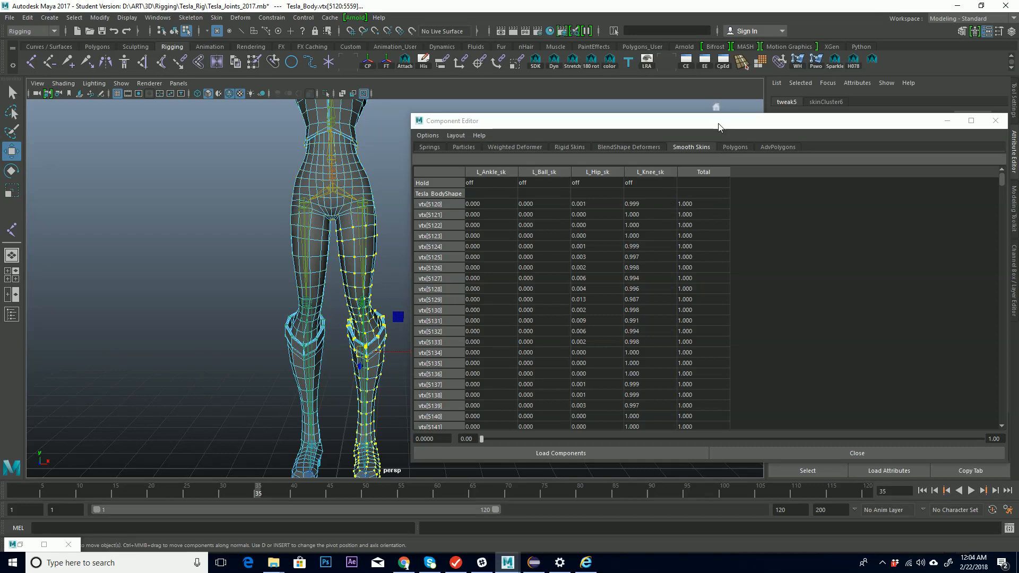
{"action": "mouse_move", "coordinate": [746, 123]}
{"action": "left_mouse_down"}
{"action": "mouse_move", "coordinate": [728, 101]}
{"action": "mouse_move", "coordinate": [757, 106]}
{"action": "left_mouse_up"}
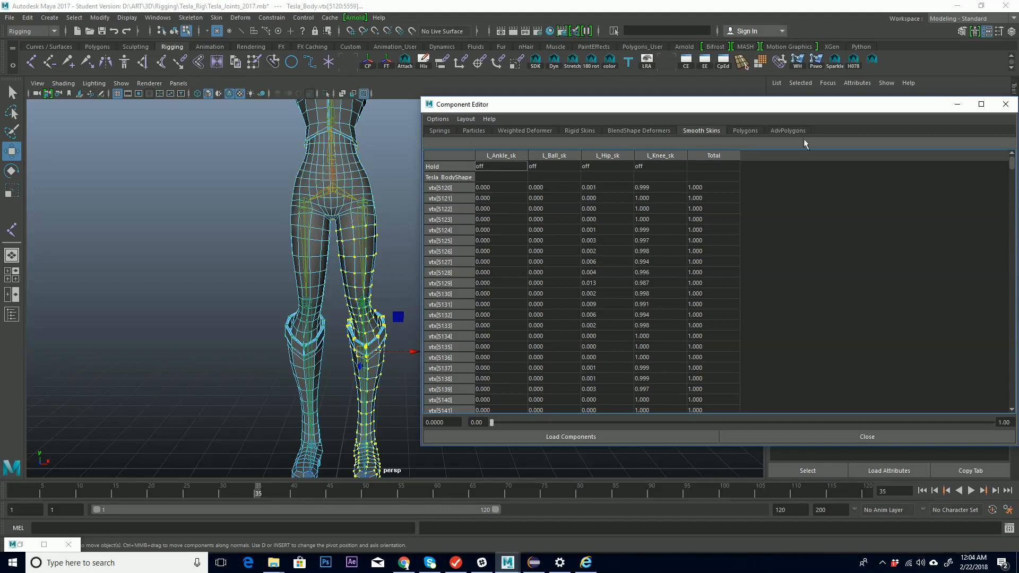
{"action": "left_click_drag", "start_coordinate": [878, 105], "coordinate": [839, 105]}
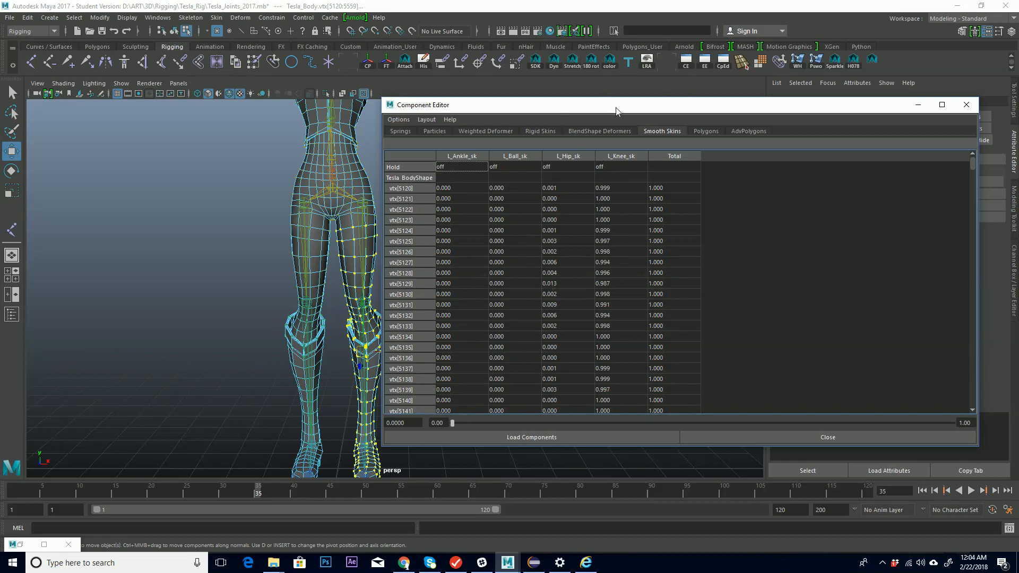
{"action": "mouse_move", "coordinate": [620, 110]}
{"action": "left_mouse_down"}
{"action": "mouse_move", "coordinate": [629, 108]}
{"action": "mouse_move", "coordinate": [619, 103]}
{"action": "left_mouse_up"}
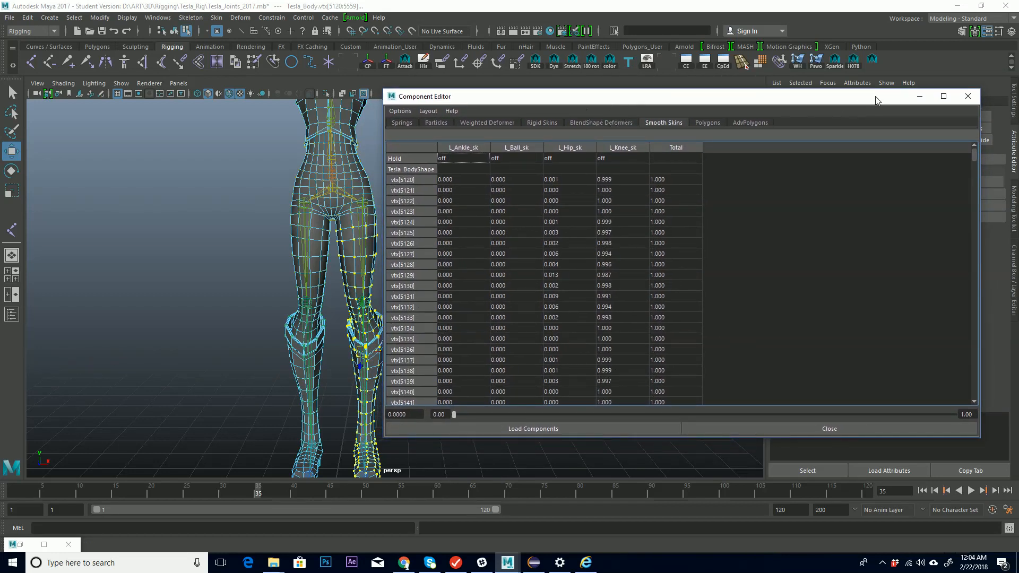
- Select the front and back torso vertices of Tesla_Body from the chest down to just below the waist
{"action": "left_click", "coordinate": [921, 98]}
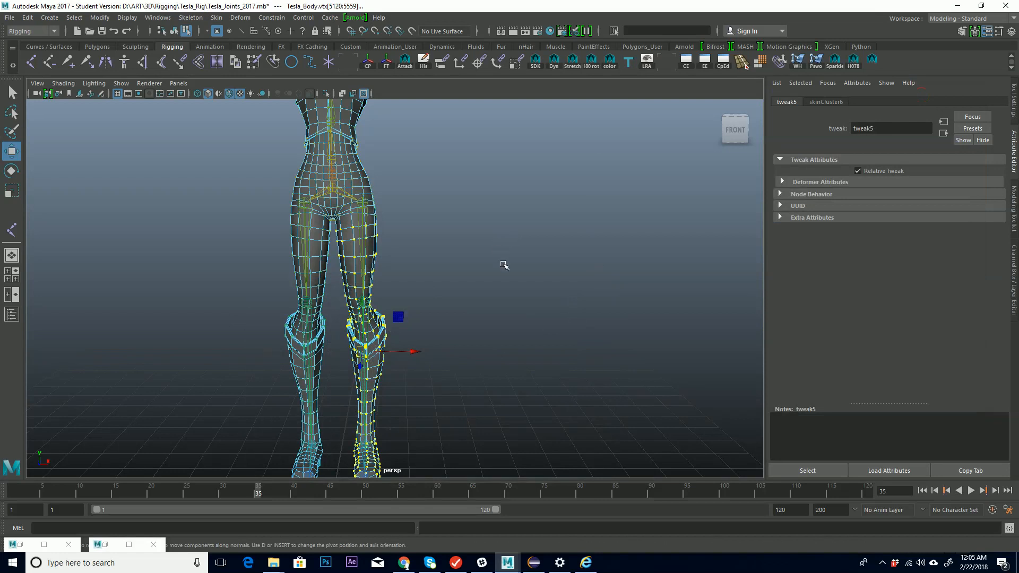
{"action": "middle_click_drag", "start_coordinate": [406, 221], "coordinate": [483, 151], "text": "alt"}
{"action": "right_click_drag", "start_coordinate": [455, 225], "coordinate": [687, 197], "text": "alt"}
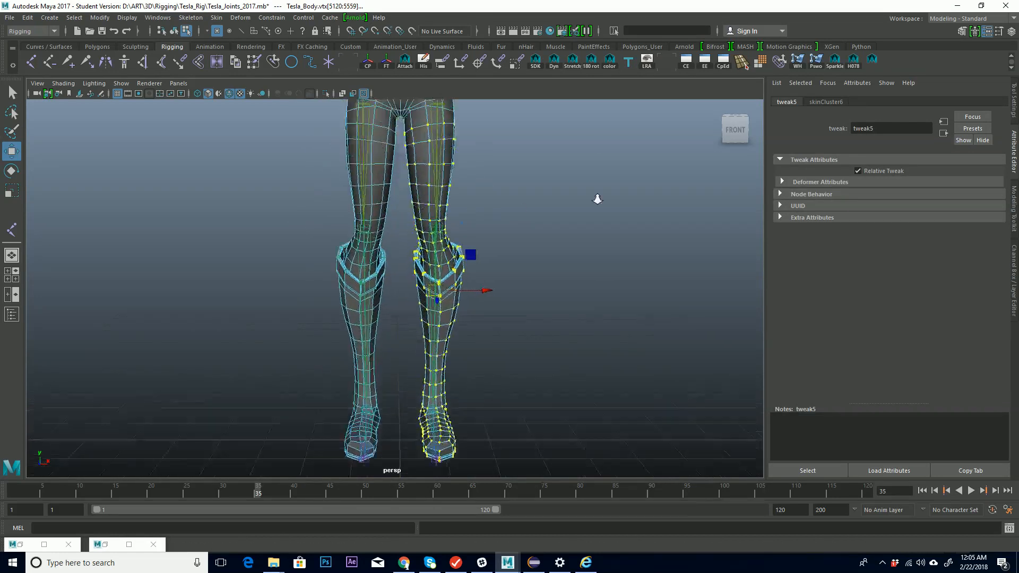
{"action": "middle_click_drag", "start_coordinate": [628, 205], "coordinate": [587, 183], "text": "alt"}
{"action": "left_click_drag", "start_coordinate": [524, 212], "coordinate": [527, 212], "text": "alt"}
{"action": "middle_click_drag", "start_coordinate": [512, 234], "coordinate": [480, 324], "text": "alt"}
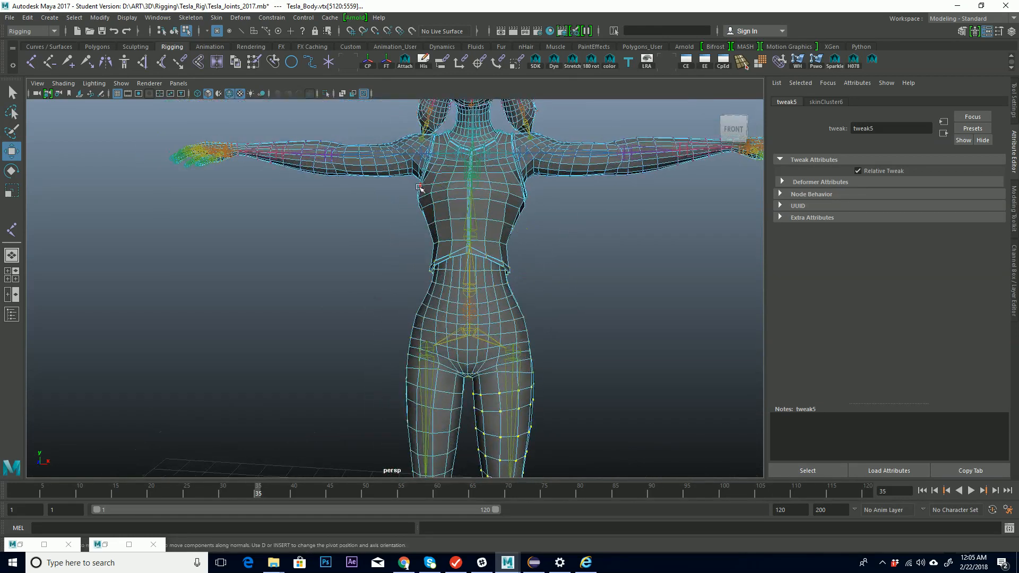
{"action": "left_click_drag", "start_coordinate": [404, 189], "coordinate": [545, 301]}
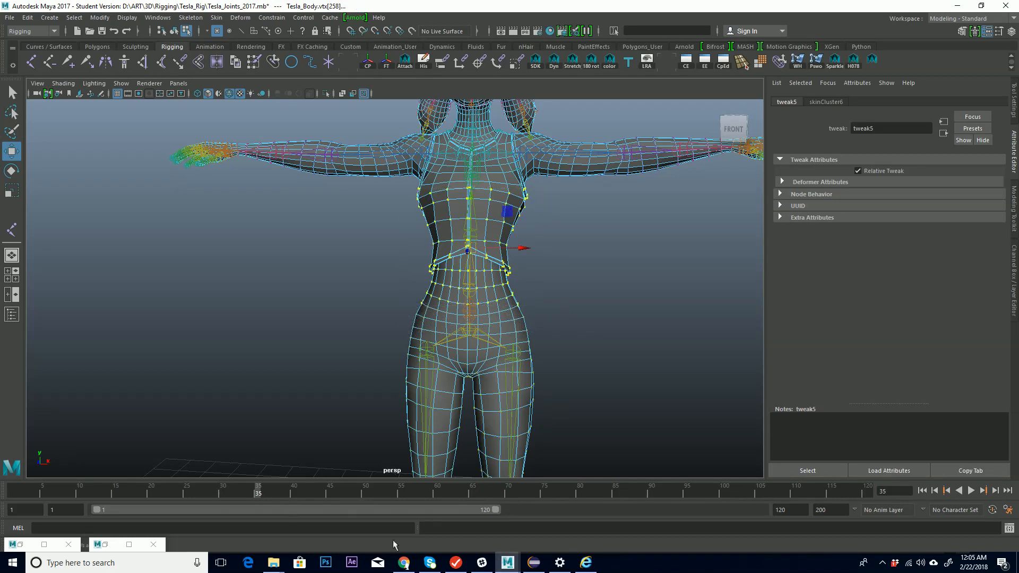
- Set the selected torso vertices' smooth skin weights to 0 for L_Hip_sk and L_Shoulder_sk in the Component Editor
{"action": "left_click", "coordinate": [107, 544]}
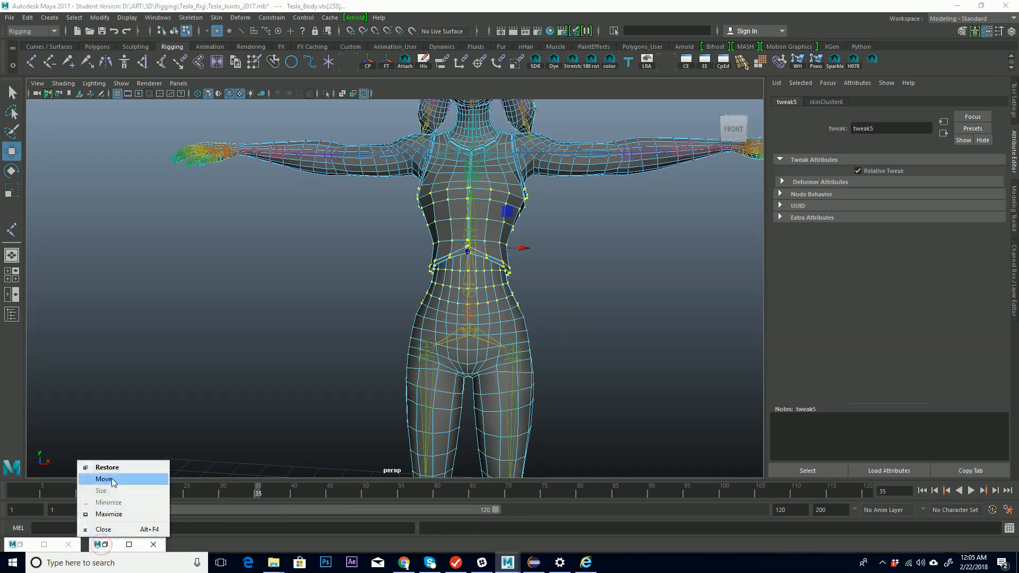
{"action": "left_click", "coordinate": [106, 545]}
{"action": "left_click", "coordinate": [106, 546]}
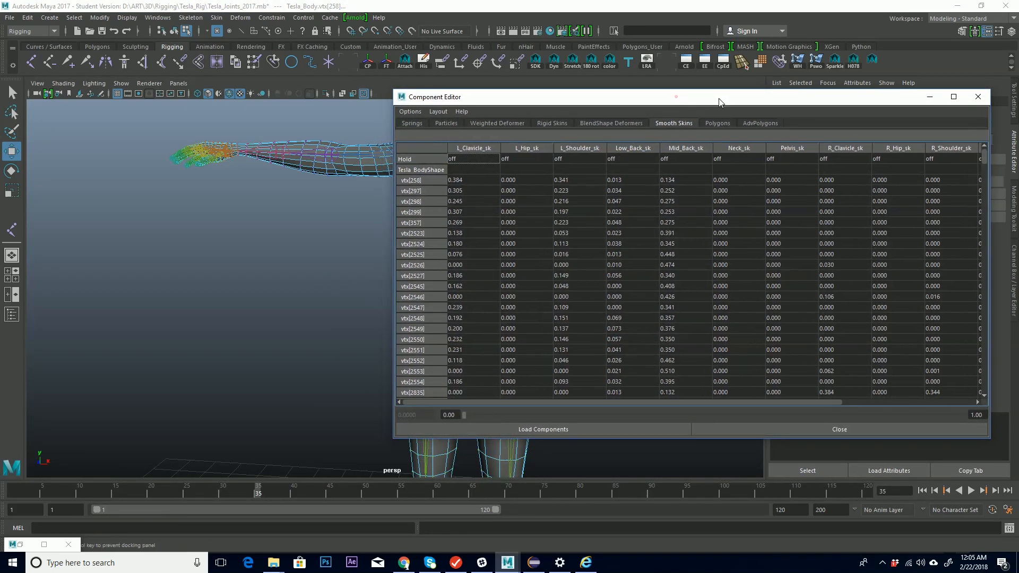
{"action": "left_click_drag", "start_coordinate": [684, 106], "coordinate": [792, 247]}
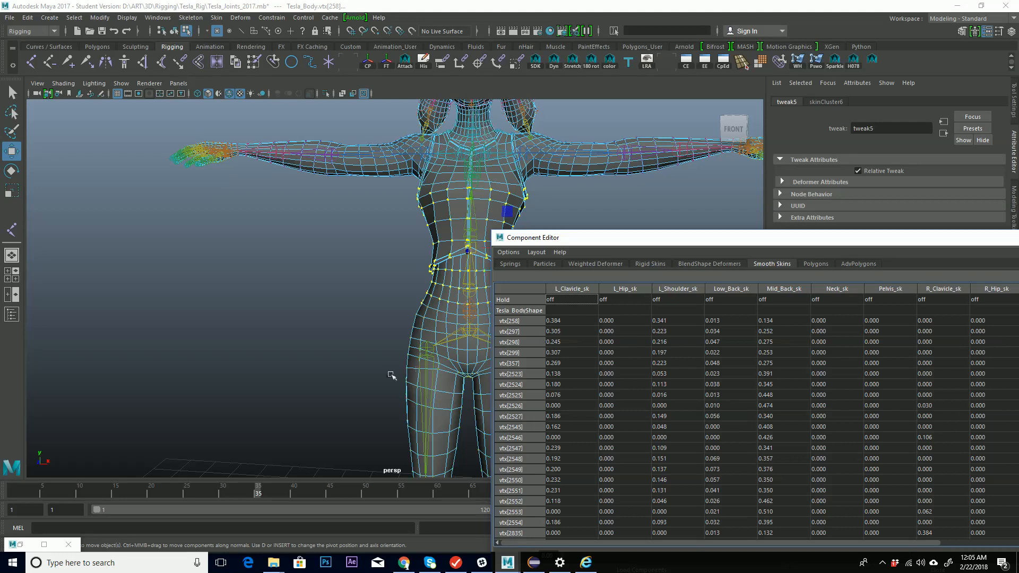
{"action": "left_click_drag", "start_coordinate": [717, 243], "coordinate": [793, 121]}
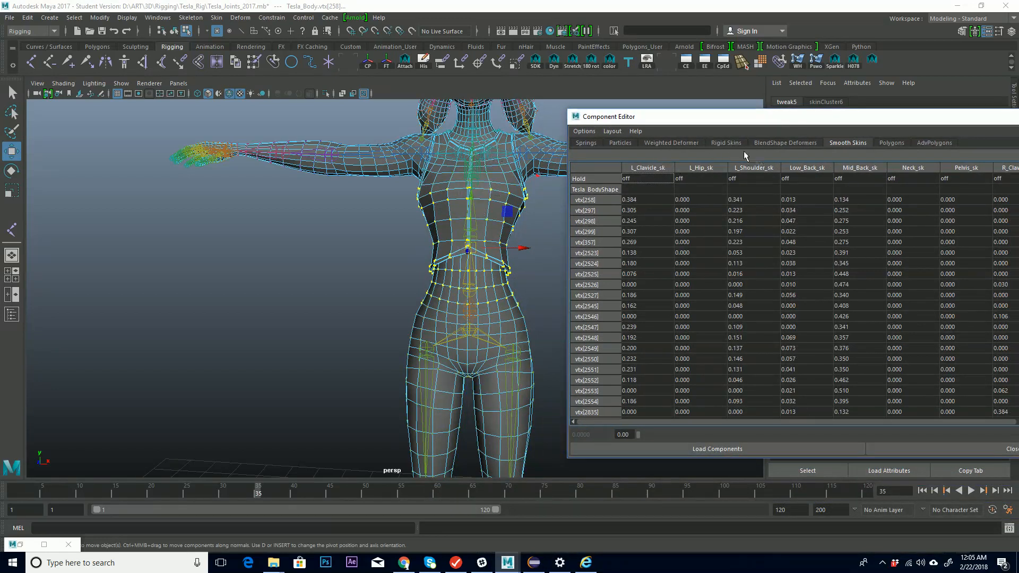
{"action": "left_click_drag", "start_coordinate": [763, 121], "coordinate": [731, 100]}
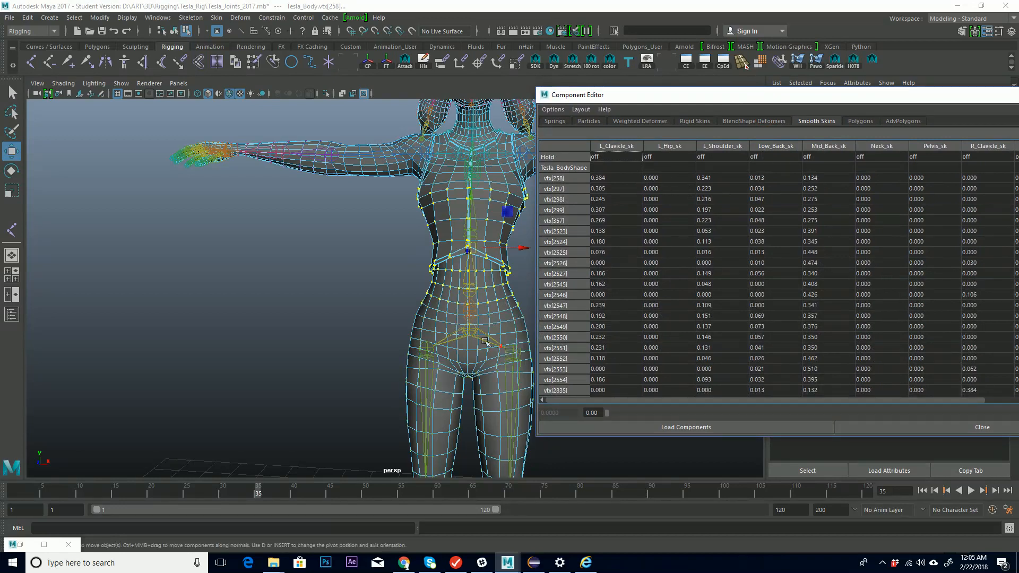
{"action": "left_click", "coordinate": [668, 177]}
{"action": "left_click_drag", "start_coordinate": [727, 179], "coordinate": [736, 431]}
{"action": "type", "text": "0"}
{"action": "key", "text": "Return"}
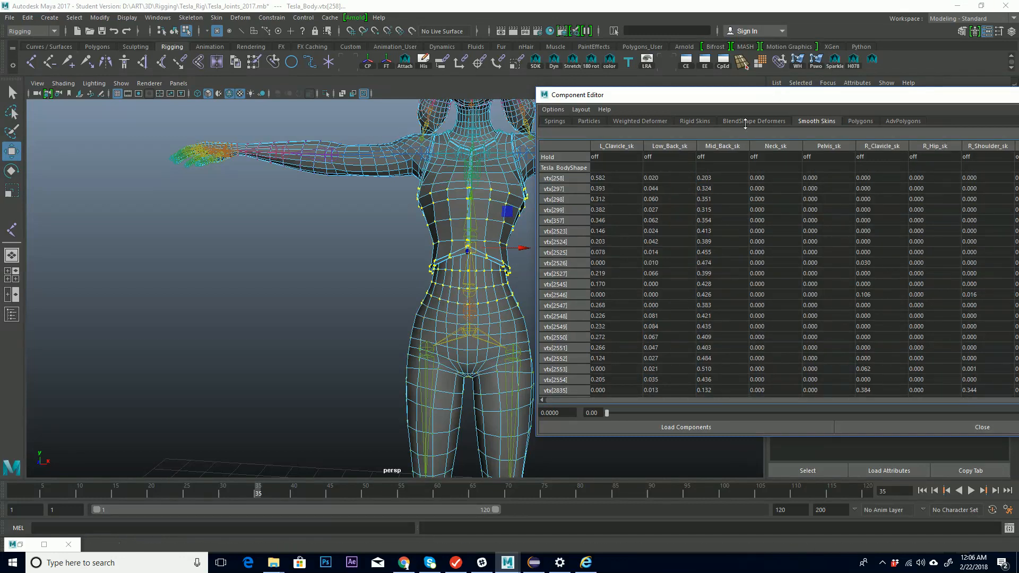
- Set the torso vertices' weights to 0 for Neck_sk and close the Component Editor
{"action": "left_click_drag", "start_coordinate": [781, 178], "coordinate": [770, 420]}
{"action": "type", "text": "0"}
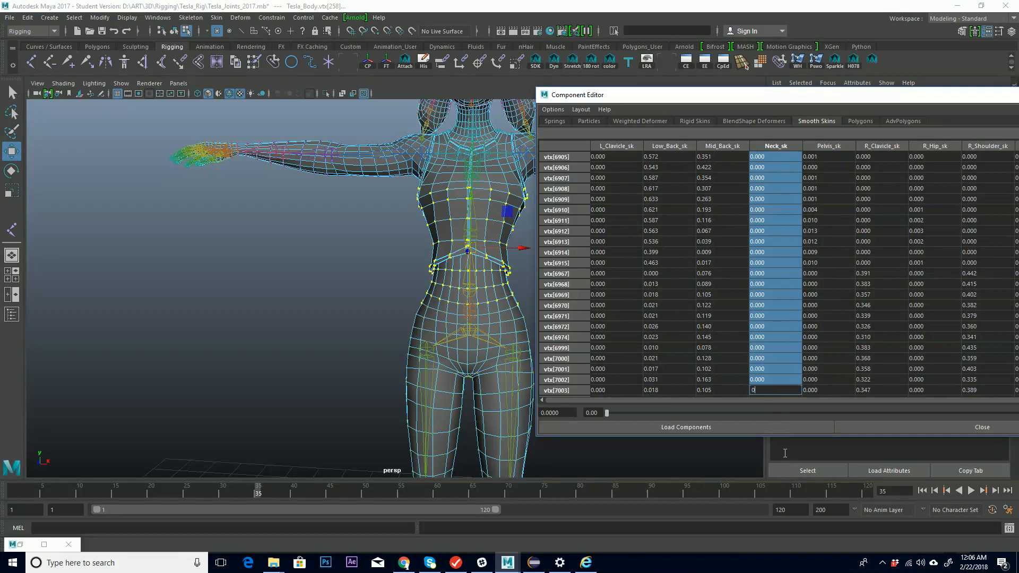
{"action": "key", "text": "Return"}
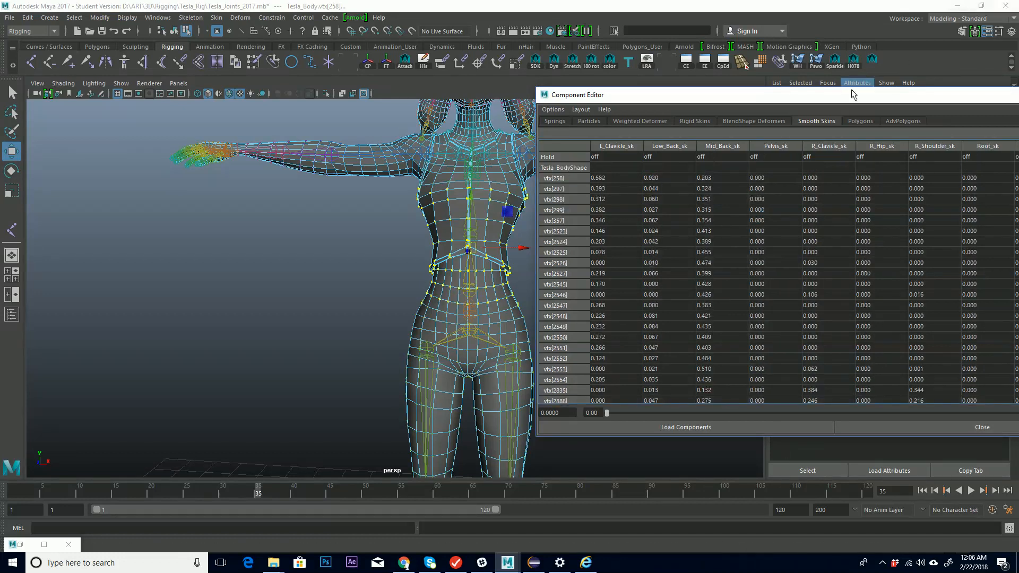
{"action": "left_click_drag", "start_coordinate": [865, 101], "coordinate": [735, 120]}
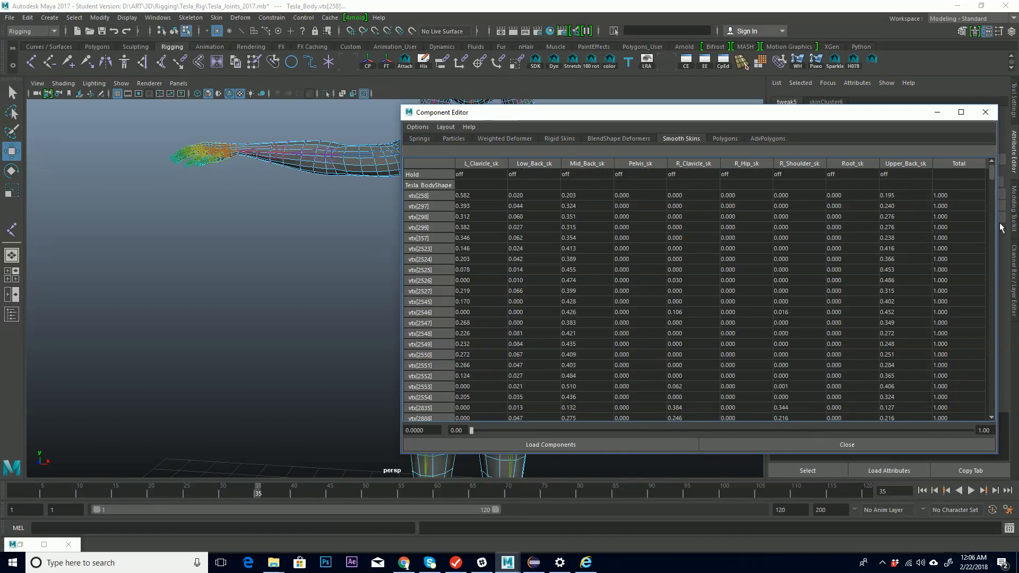
{"action": "left_click", "coordinate": [986, 112]}
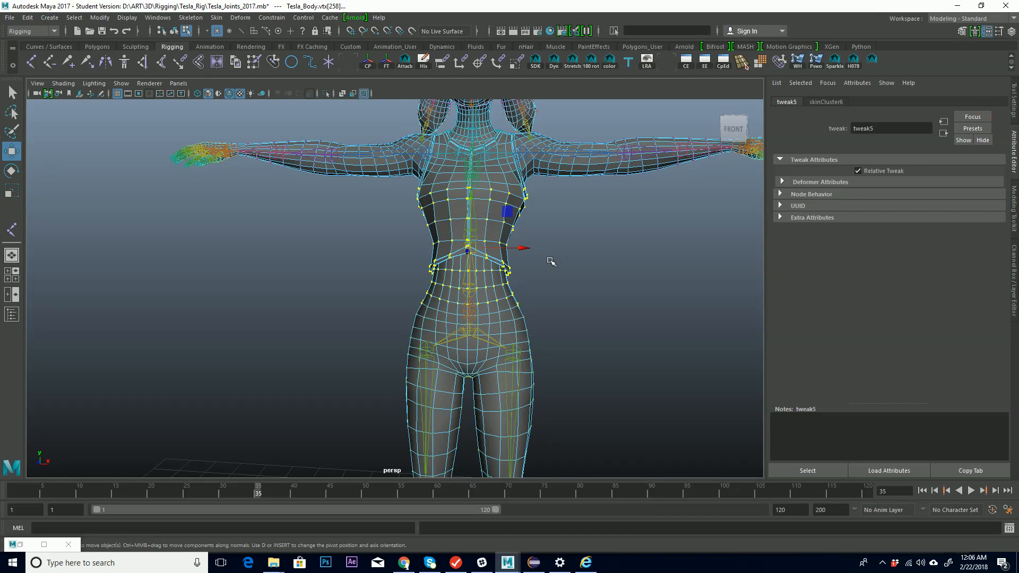
- Return Tesla_Body to object selection and mirror its skin weights
{"action": "key", "text": "F8"}
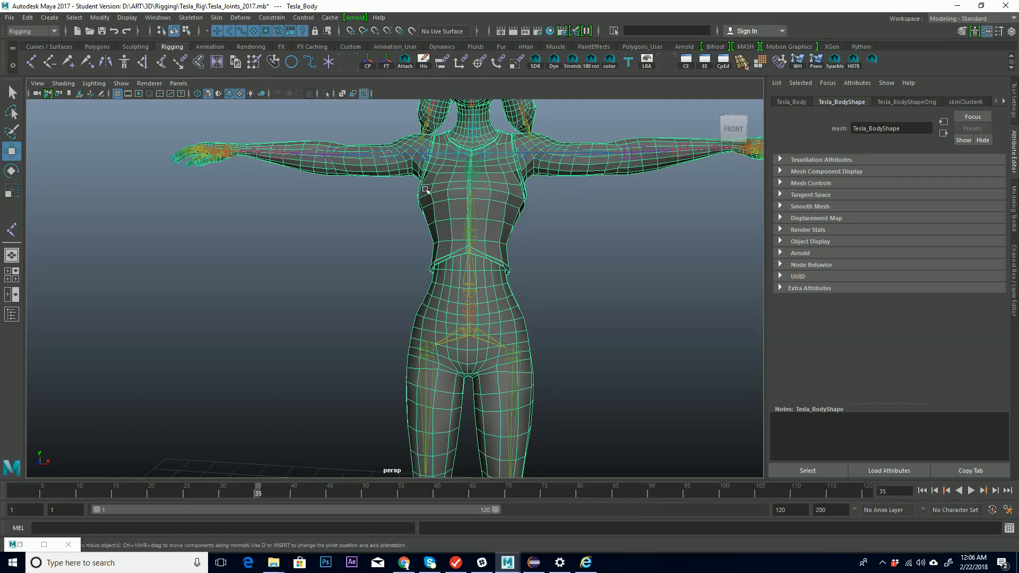
{"action": "left_click", "coordinate": [217, 62]}
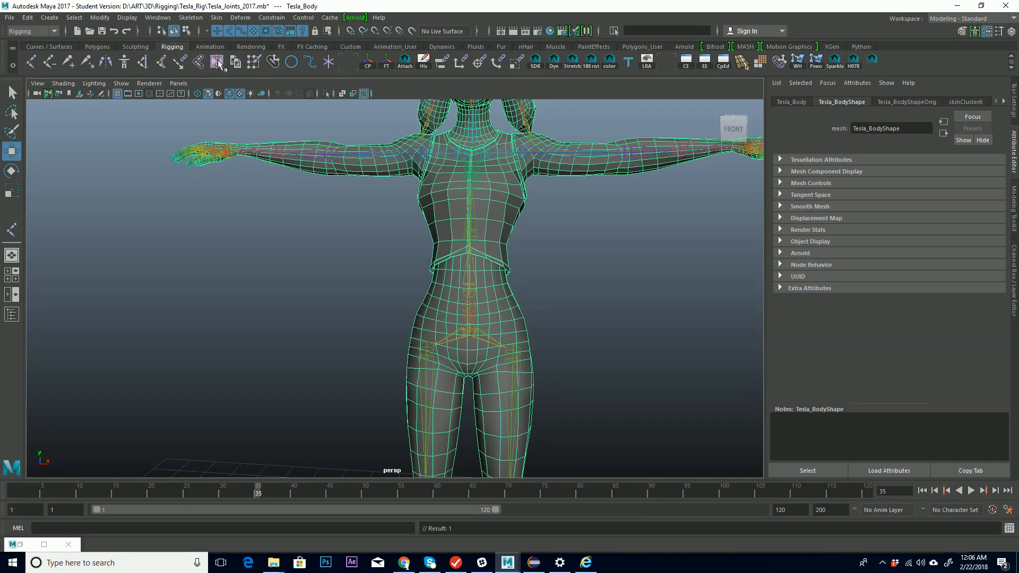
{"action": "left_click", "coordinate": [217, 18]}
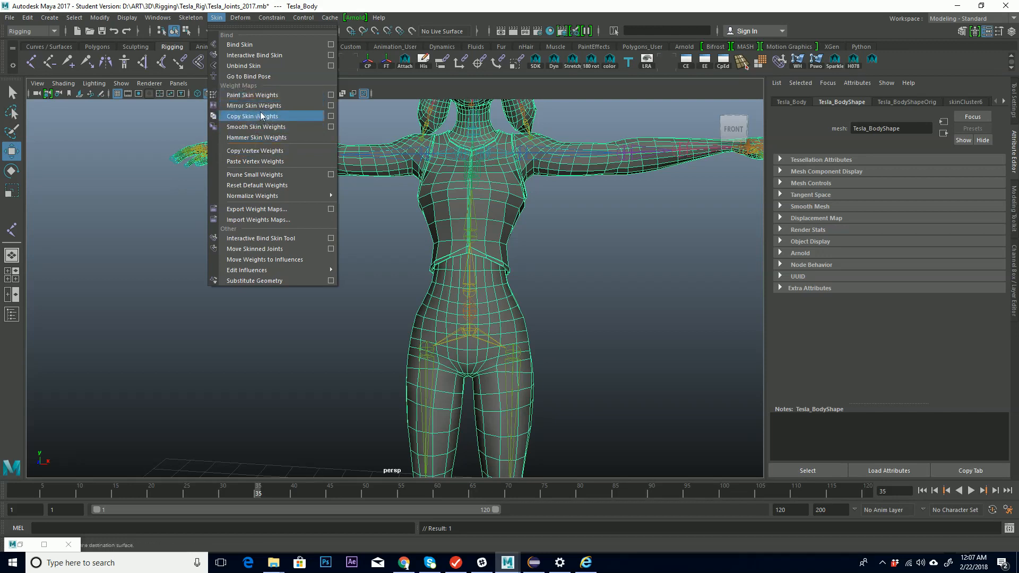
{"action": "left_click", "coordinate": [206, 6]}
{"action": "left_click", "coordinate": [216, 18]}
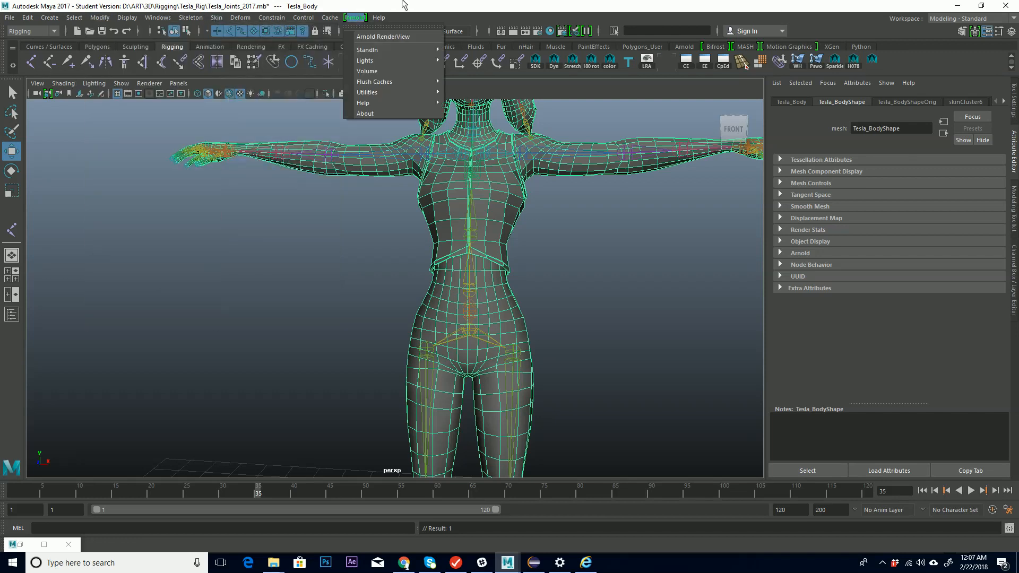
{"action": "left_click", "coordinate": [416, 2]}
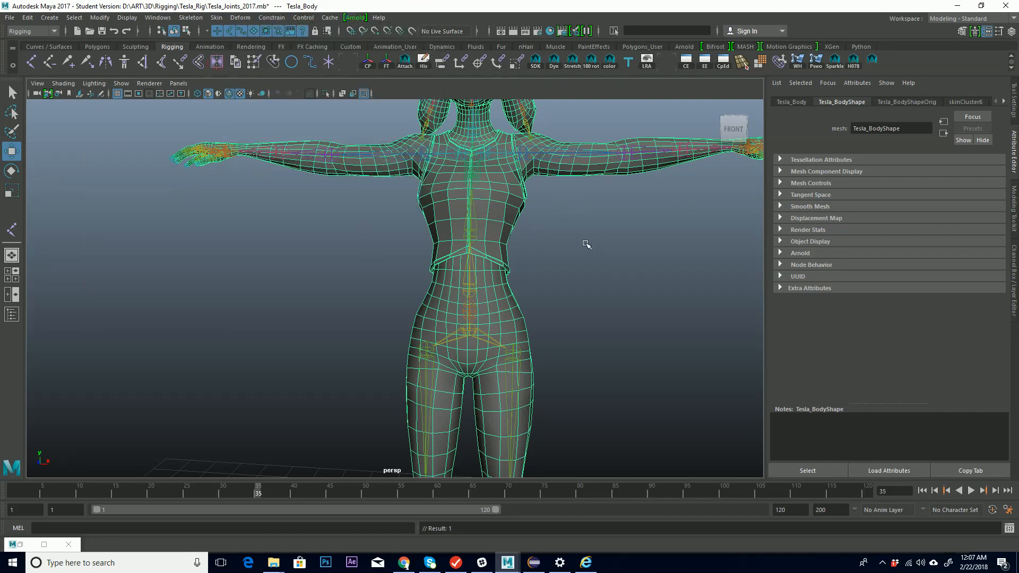
- Select the vertices of the character's left lower leg on Tesla_Body, from the boot cuff down to the foot
{"action": "middle_click_drag", "start_coordinate": [584, 244], "coordinate": [467, 252], "text": "alt"}
{"action": "middle_click_drag", "start_coordinate": [497, 351], "coordinate": [494, 252], "text": "alt"}
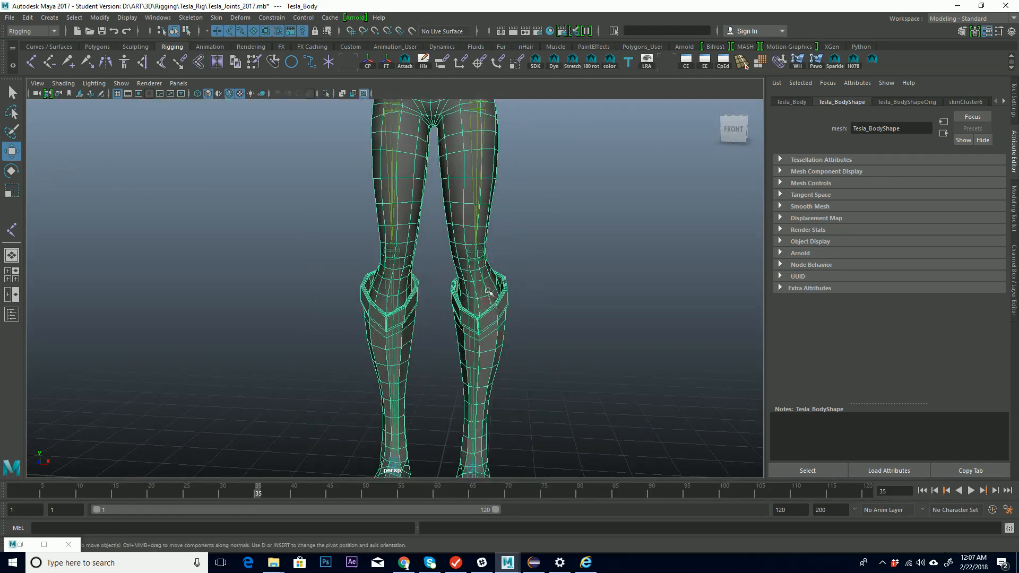
{"action": "middle_click_drag", "start_coordinate": [489, 301], "coordinate": [462, 253], "text": "alt"}
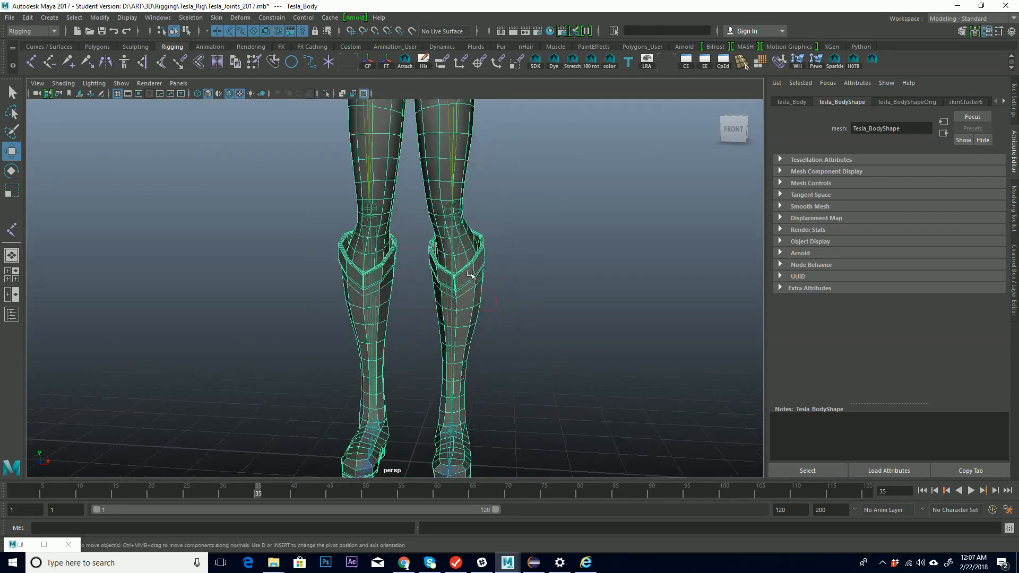
{"action": "key", "text": "F8"}
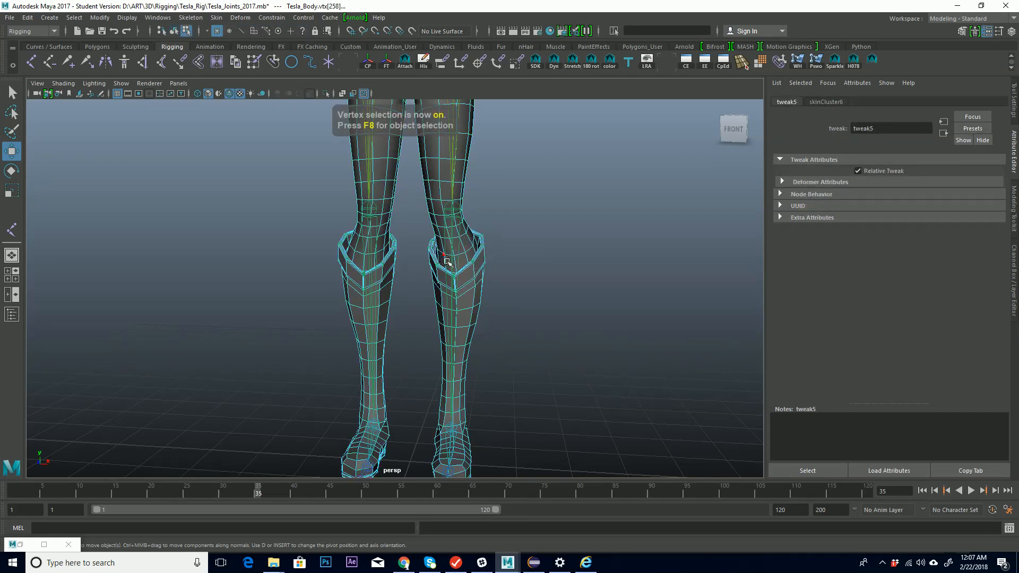
{"action": "middle_click_drag", "start_coordinate": [446, 266], "coordinate": [453, 248], "text": "alt"}
{"action": "left_click_drag", "start_coordinate": [452, 248], "coordinate": [454, 213], "text": "alt"}
{"action": "middle_click_drag", "start_coordinate": [472, 275], "coordinate": [477, 185], "text": "alt"}
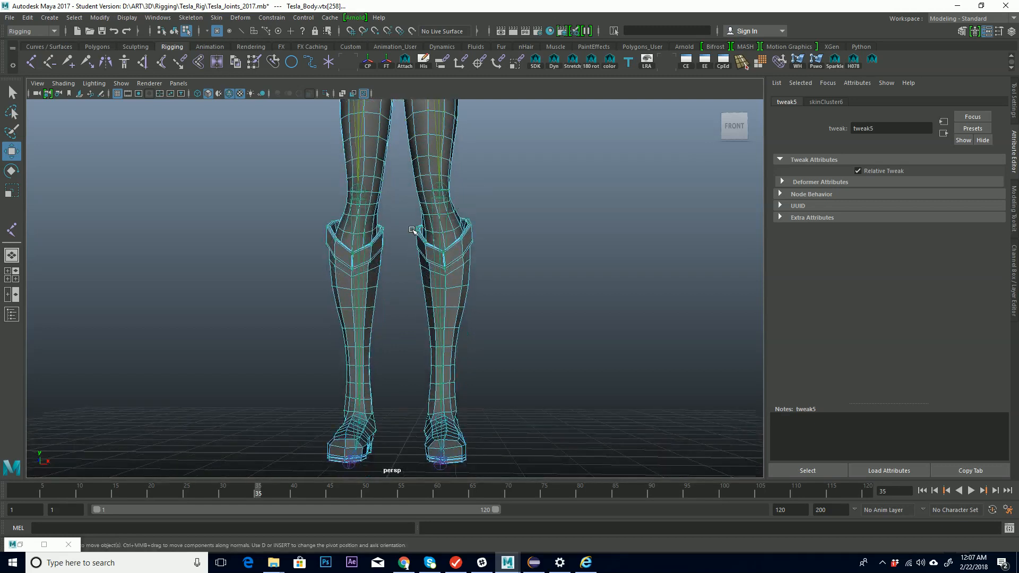
{"action": "left_click_drag", "start_coordinate": [480, 269], "coordinate": [521, 482]}
{"action": "middle_click_drag", "start_coordinate": [531, 291], "coordinate": [540, 300], "text": "alt"}
{"action": "left_click_drag", "start_coordinate": [540, 300], "coordinate": [489, 213], "text": "alt"}
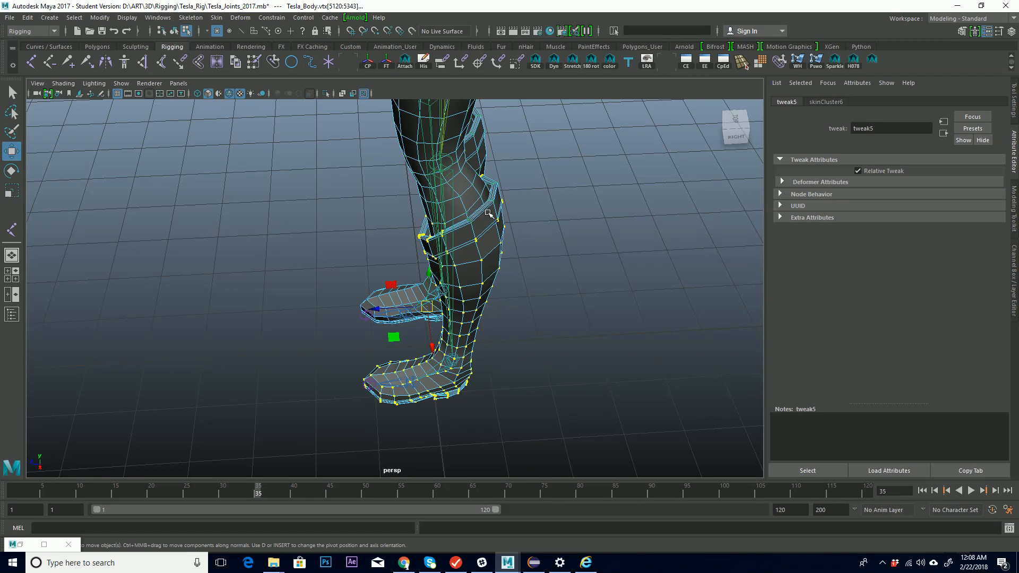
- Grow the lower-leg vertex selection by one ring and examine its edge around the boot cuff and knee
{"action": "key", "text": "shift+period"}
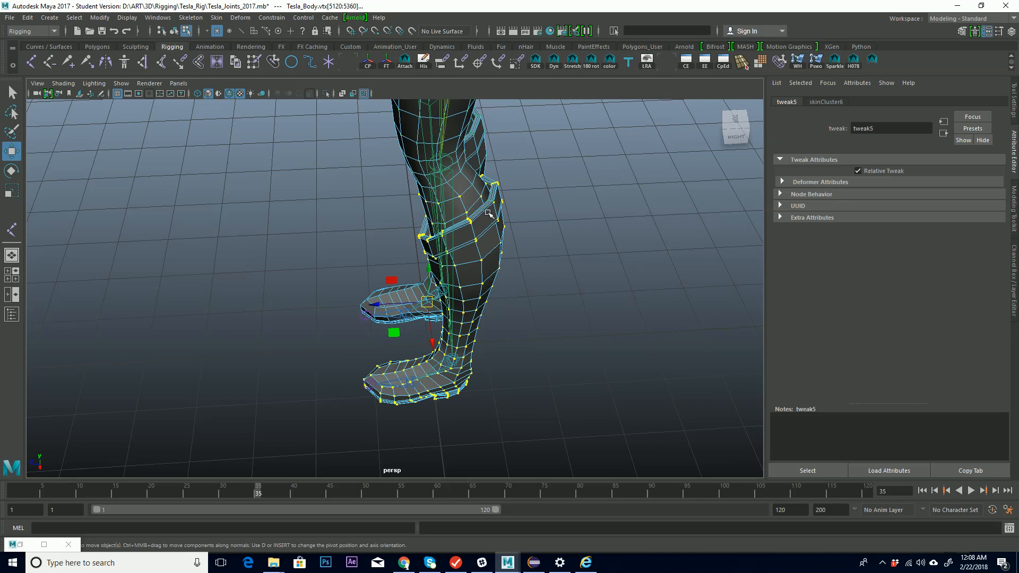
{"action": "key", "text": "shift+comma"}
{"action": "key", "text": "shift+period"}
{"action": "middle_click_drag", "start_coordinate": [461, 207], "coordinate": [486, 197], "text": "alt"}
{"action": "left_click_drag", "start_coordinate": [492, 221], "coordinate": [496, 196], "text": "alt"}
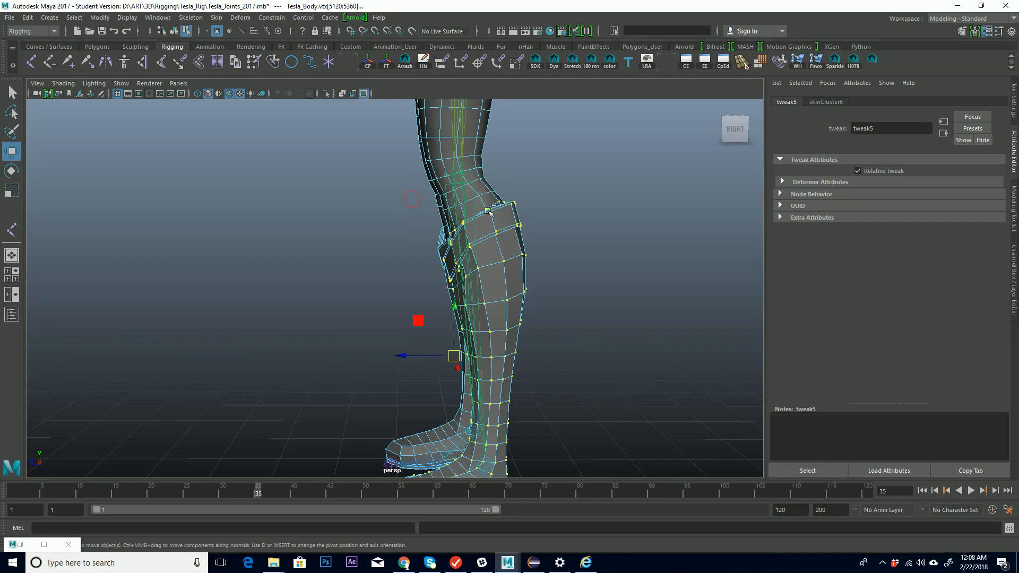
{"action": "left_click_drag", "start_coordinate": [465, 214], "coordinate": [678, 243], "text": "alt"}
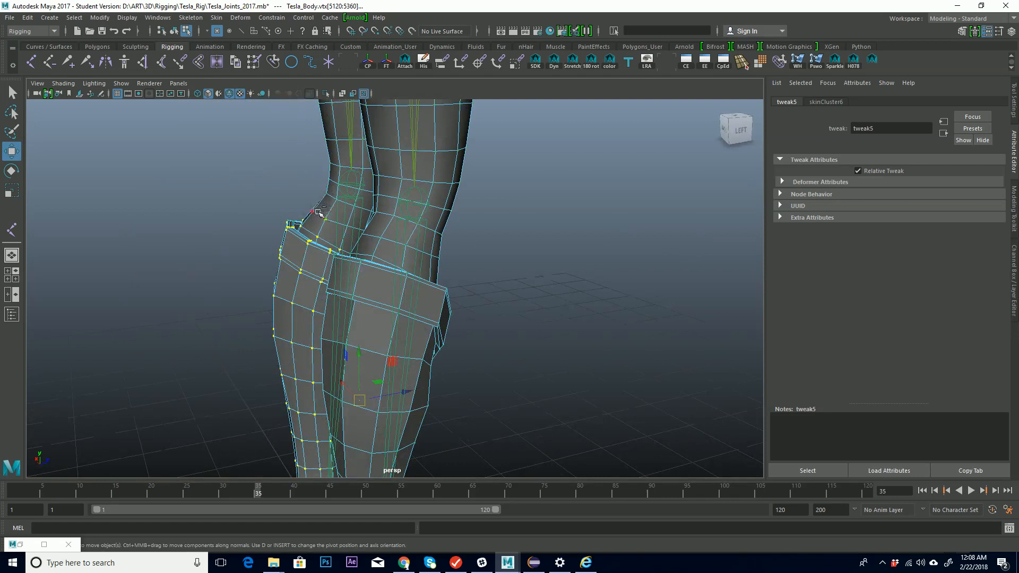
{"action": "left_click_drag", "start_coordinate": [512, 275], "coordinate": [384, 257], "text": "alt"}
{"action": "middle_click_drag", "start_coordinate": [348, 263], "coordinate": [393, 270], "text": "alt"}
{"action": "middle_click_drag", "start_coordinate": [334, 146], "coordinate": [341, 322], "text": "alt"}
{"action": "middle_click_drag", "start_coordinate": [382, 229], "coordinate": [252, 202], "text": "alt"}
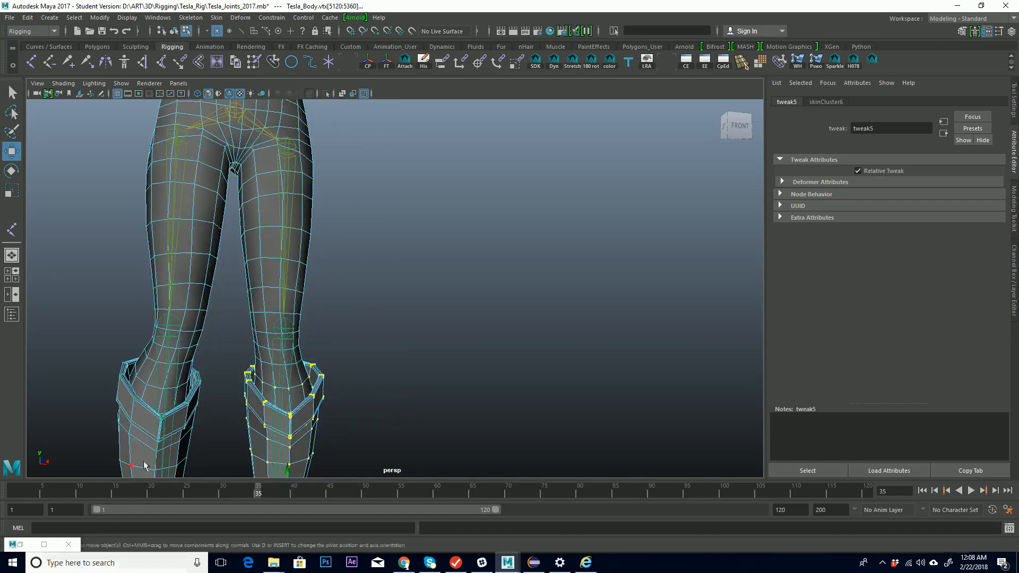
- Set the selected lower-leg vertices' smooth skin weights to 0 for L_Hip_sk, then minimize the Component Editor
{"action": "left_click", "coordinate": [725, 63]}
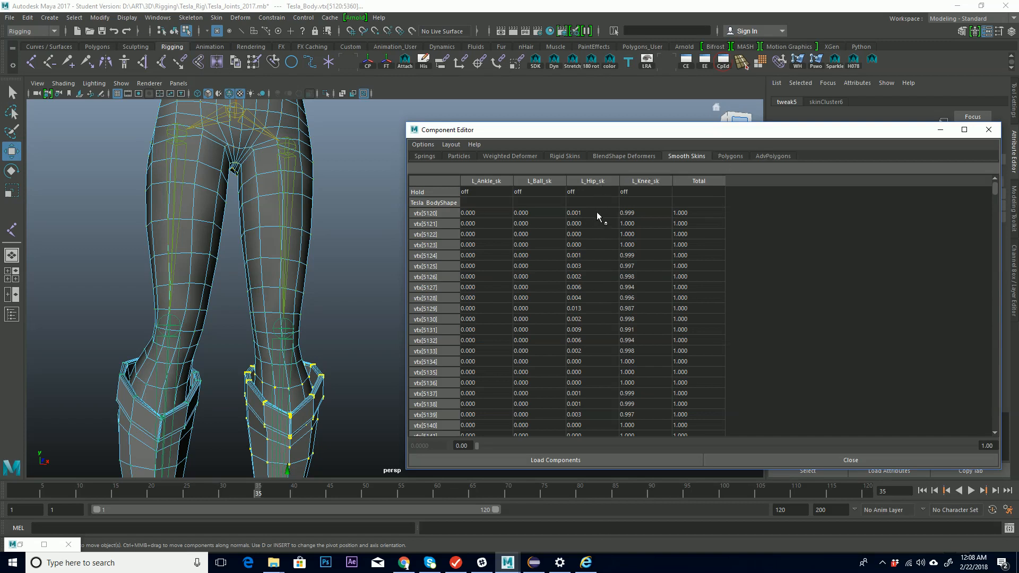
{"action": "left_click_drag", "start_coordinate": [596, 212], "coordinate": [593, 498]}
{"action": "type", "text": "0"}
{"action": "key", "text": "Return"}
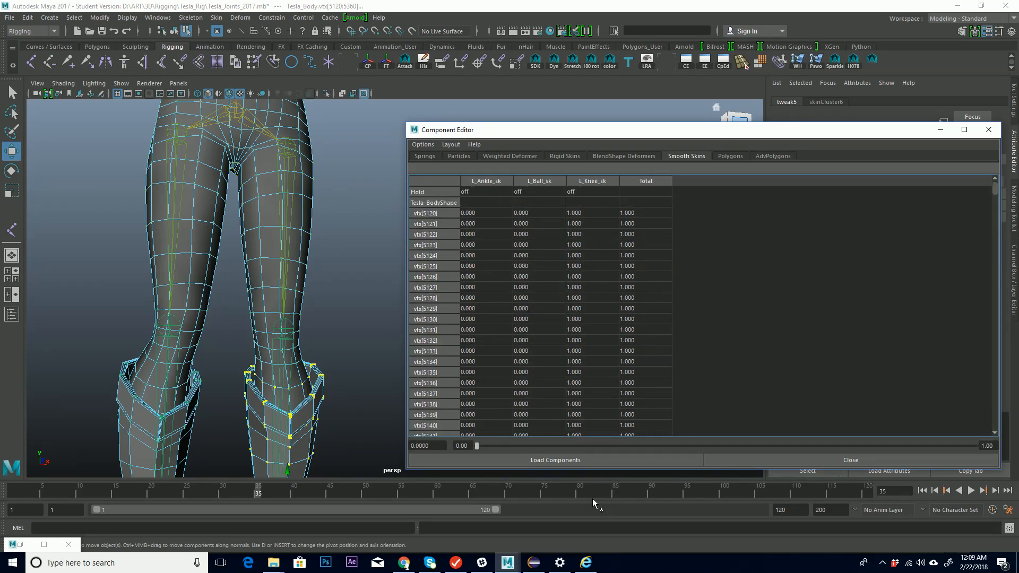
{"action": "left_click", "coordinate": [940, 130]}
- Replace the lower-leg selection with the vertices of the character's left foot, from the instep to the toe
{"action": "middle_click_drag", "start_coordinate": [302, 307], "coordinate": [359, 191], "text": "alt"}
{"action": "left_click_drag", "start_coordinate": [359, 191], "coordinate": [319, 321], "text": "alt"}
{"action": "middle_click_drag", "start_coordinate": [306, 327], "coordinate": [353, 348], "text": "alt"}
{"action": "right_click_drag", "start_coordinate": [352, 348], "coordinate": [576, 334], "text": "alt"}
{"action": "middle_click_drag", "start_coordinate": [547, 337], "coordinate": [373, 336], "text": "alt"}
{"action": "left_click_drag", "start_coordinate": [391, 361], "coordinate": [341, 383], "text": "alt"}
{"action": "middle_click_drag", "start_coordinate": [387, 330], "coordinate": [394, 360], "text": "alt"}
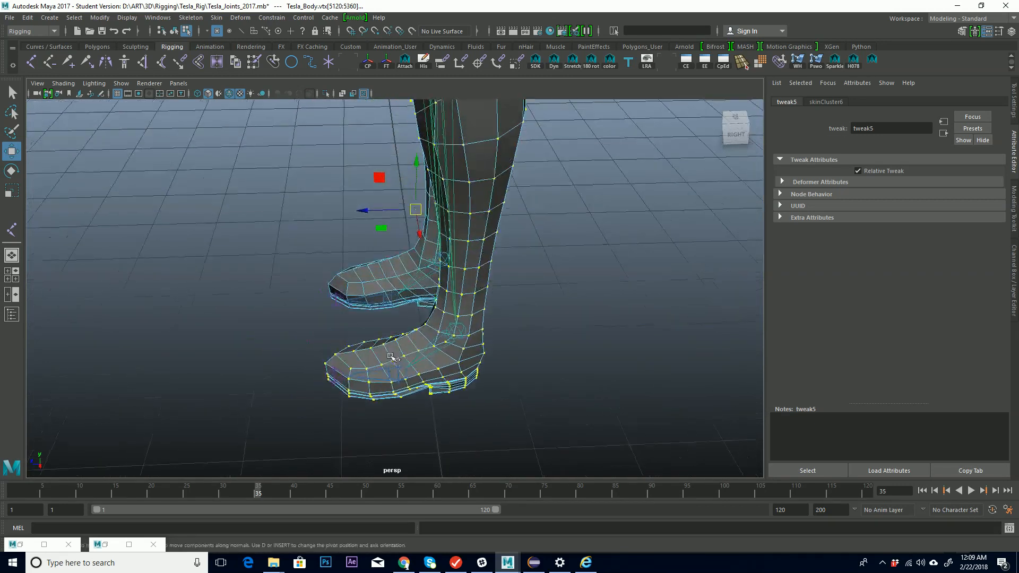
{"action": "middle_click_drag", "start_coordinate": [447, 266], "coordinate": [448, 279], "text": "alt"}
{"action": "left_click_drag", "start_coordinate": [310, 345], "coordinate": [478, 405]}
{"action": "left_click", "coordinate": [411, 347]}
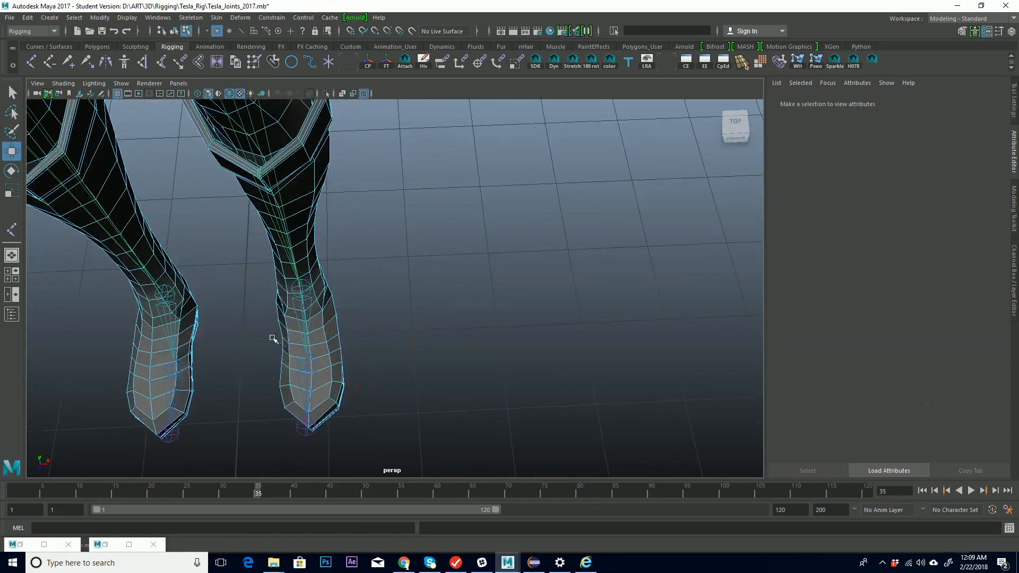
{"action": "left_click_drag", "start_coordinate": [263, 327], "coordinate": [395, 449]}
- Add the heel sole vertices of the left boot to the selection and bring up their smooth skin weights in the Component Editor
{"action": "left_click_drag", "start_coordinate": [460, 350], "coordinate": [361, 271], "text": "alt"}
{"action": "middle_click_drag", "start_coordinate": [510, 354], "coordinate": [501, 253], "text": "alt"}
{"action": "left_click_drag", "start_coordinate": [494, 343], "coordinate": [472, 341], "text": "alt"}
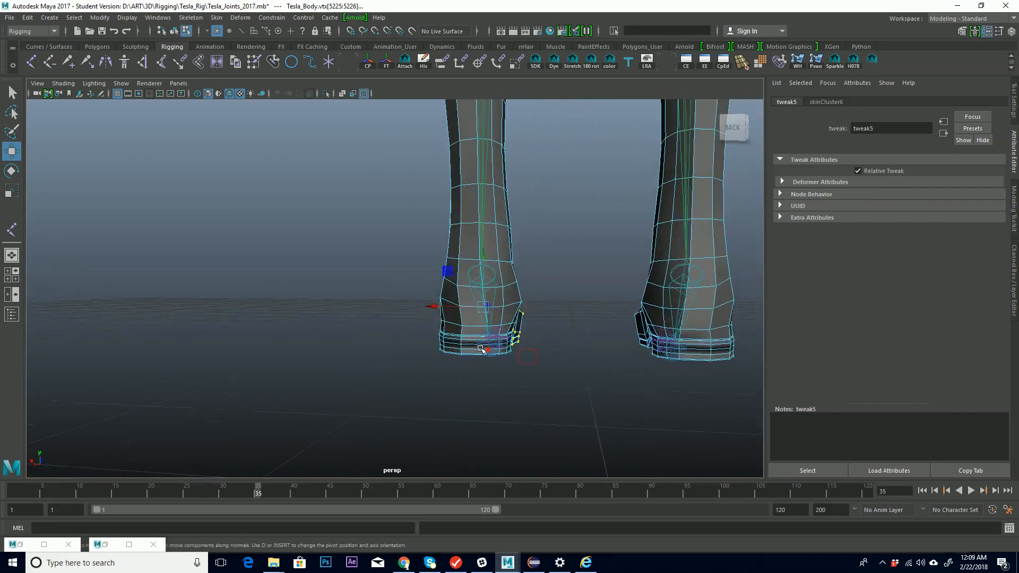
{"action": "left_click_drag", "start_coordinate": [427, 327], "coordinate": [531, 381]}
{"action": "left_click_drag", "start_coordinate": [518, 341], "coordinate": [569, 318], "text": "alt"}
{"action": "left_click", "coordinate": [523, 332], "text": "ctrl"}
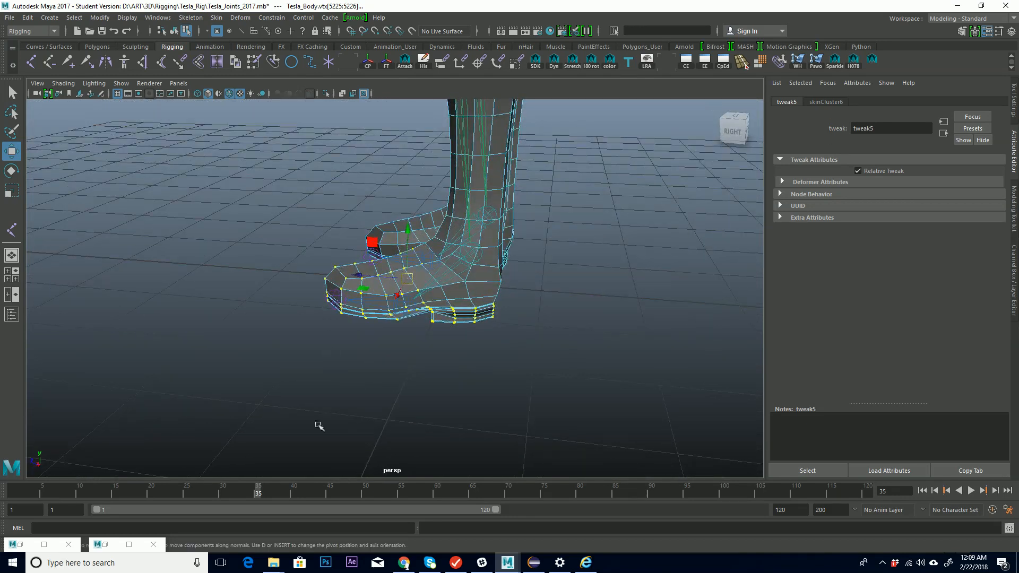
{"action": "left_click", "coordinate": [105, 544]}
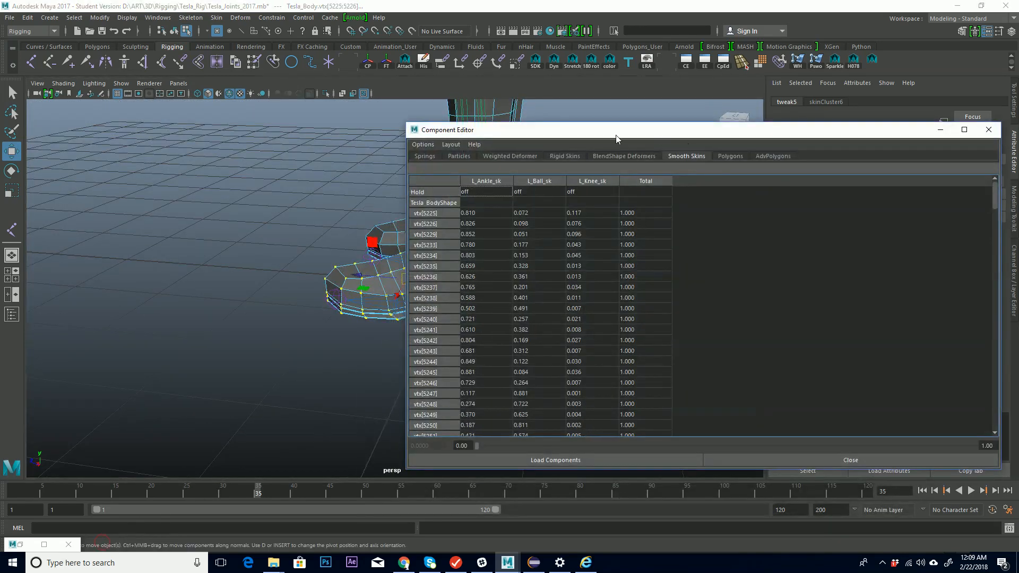
- Set the selected left foot vertices' smooth skin weights to 0 for L_Knee_sk, then minimize the Component Editor
{"action": "left_click_drag", "start_coordinate": [593, 213], "coordinate": [603, 465]}
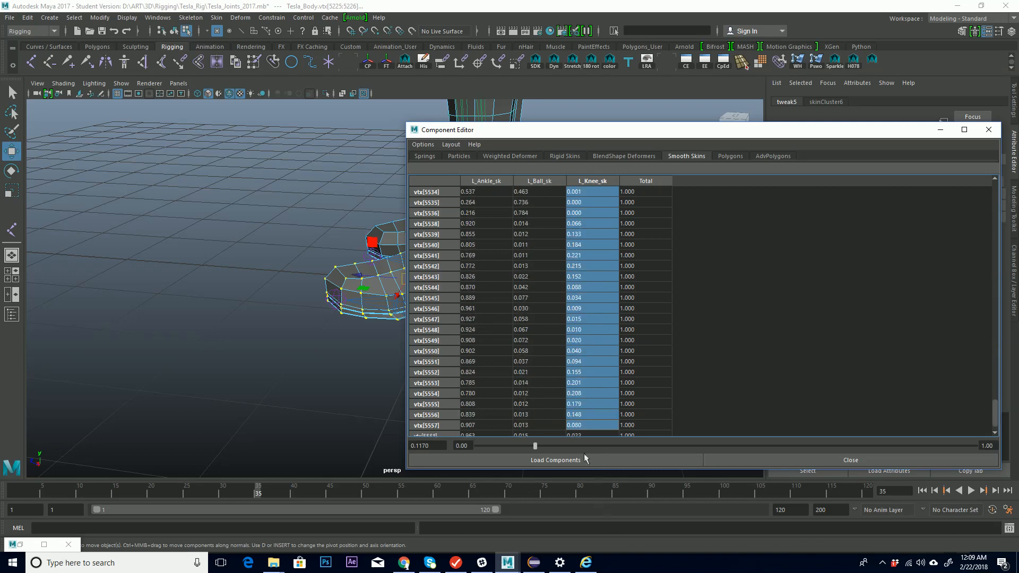
{"action": "left_click", "coordinate": [586, 458]}
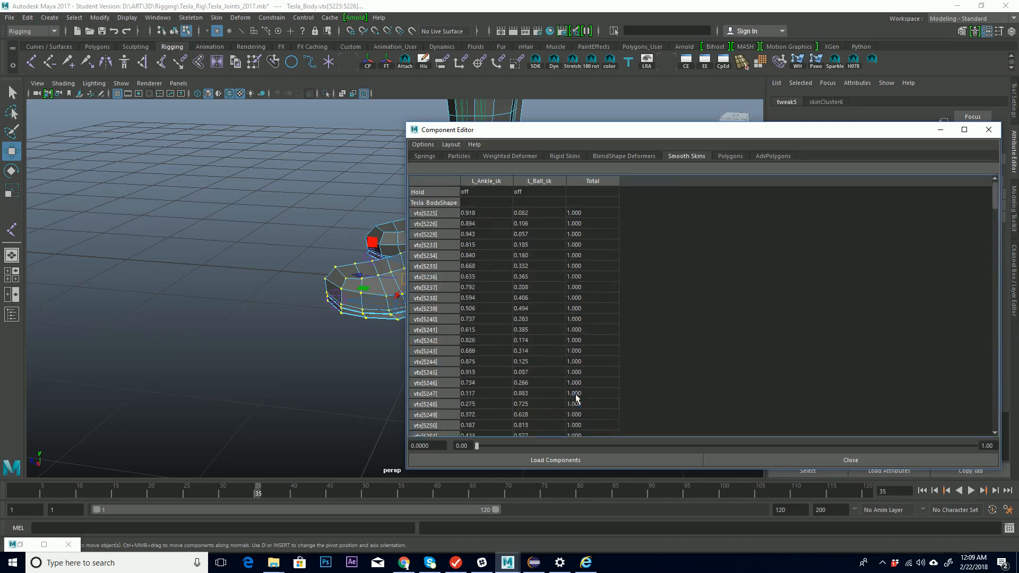
{"action": "left_click", "coordinate": [941, 130]}
- Examine the body mesh from the feet up through the hips and torso to the head and left arm
{"action": "middle_click_drag", "start_coordinate": [529, 198], "coordinate": [426, 192], "text": "alt"}
{"action": "left_click_drag", "start_coordinate": [371, 219], "coordinate": [456, 228], "text": "alt"}
{"action": "middle_click_drag", "start_coordinate": [363, 223], "coordinate": [537, 240], "text": "alt"}
{"action": "right_click_drag", "start_coordinate": [536, 240], "coordinate": [388, 261], "text": "alt"}
{"action": "mouse_move", "coordinate": [444, 199]}
{"action": "middle_mouse_down", "text": "alt"}
{"action": "mouse_move", "coordinate": [403, 291]}
{"action": "mouse_move", "coordinate": [395, 337]}
{"action": "middle_mouse_up", "text": "alt"}
{"action": "middle_click_drag", "start_coordinate": [386, 205], "coordinate": [377, 386], "text": "alt"}
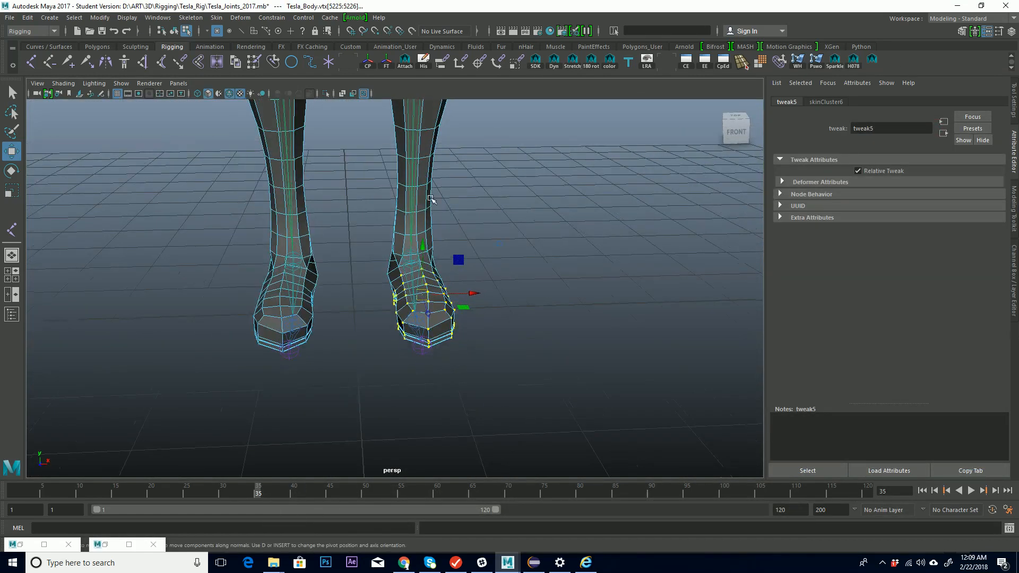
{"action": "middle_click_drag", "start_coordinate": [401, 171], "coordinate": [422, 354], "text": "alt"}
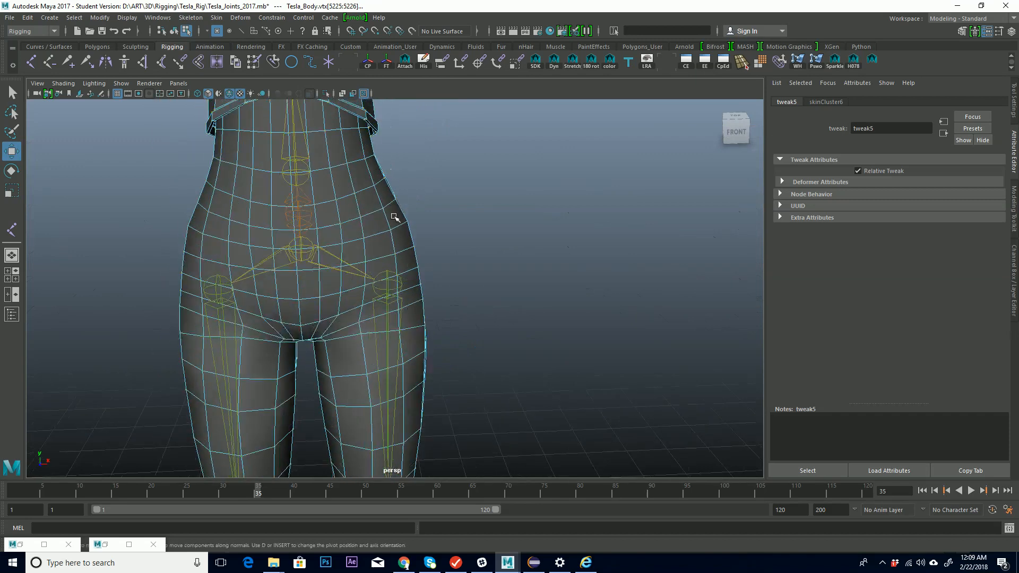
{"action": "middle_click_drag", "start_coordinate": [396, 218], "coordinate": [381, 378], "text": "alt"}
{"action": "mouse_move", "coordinate": [393, 246]}
{"action": "middle_mouse_down", "text": "alt"}
{"action": "mouse_move", "coordinate": [303, 299]}
{"action": "mouse_move", "coordinate": [402, 294]}
{"action": "middle_mouse_up", "text": "alt"}
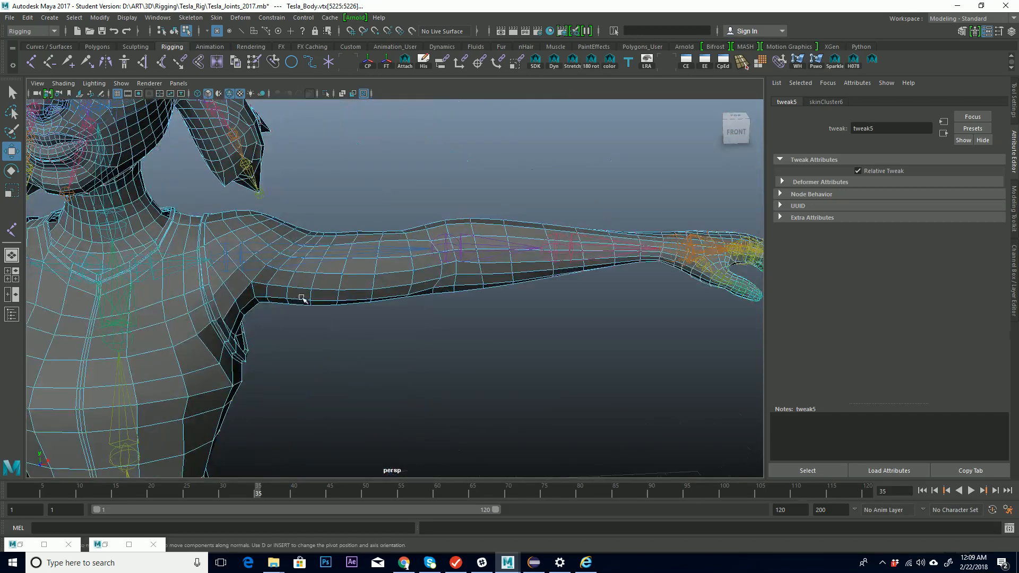
{"action": "middle_click_drag", "start_coordinate": [405, 239], "coordinate": [392, 341], "text": "alt"}
{"action": "left_click_drag", "start_coordinate": [392, 341], "coordinate": [425, 235], "text": "alt"}
{"action": "middle_click_drag", "start_coordinate": [425, 236], "coordinate": [478, 389], "text": "alt"}
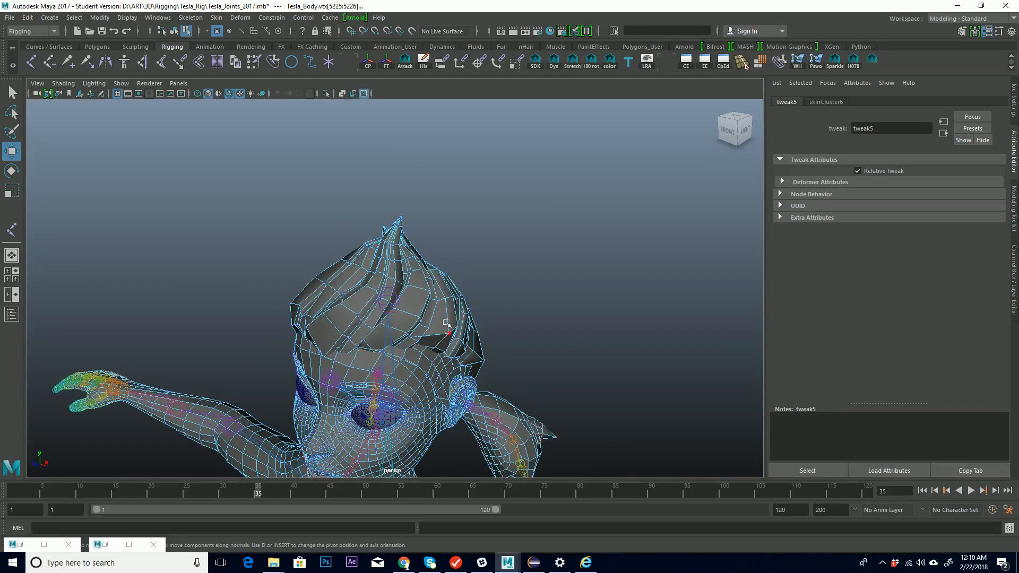
{"action": "middle_click_drag", "start_coordinate": [431, 356], "coordinate": [452, 245], "text": "alt"}
{"action": "left_click_drag", "start_coordinate": [423, 295], "coordinate": [528, 238], "text": "alt"}
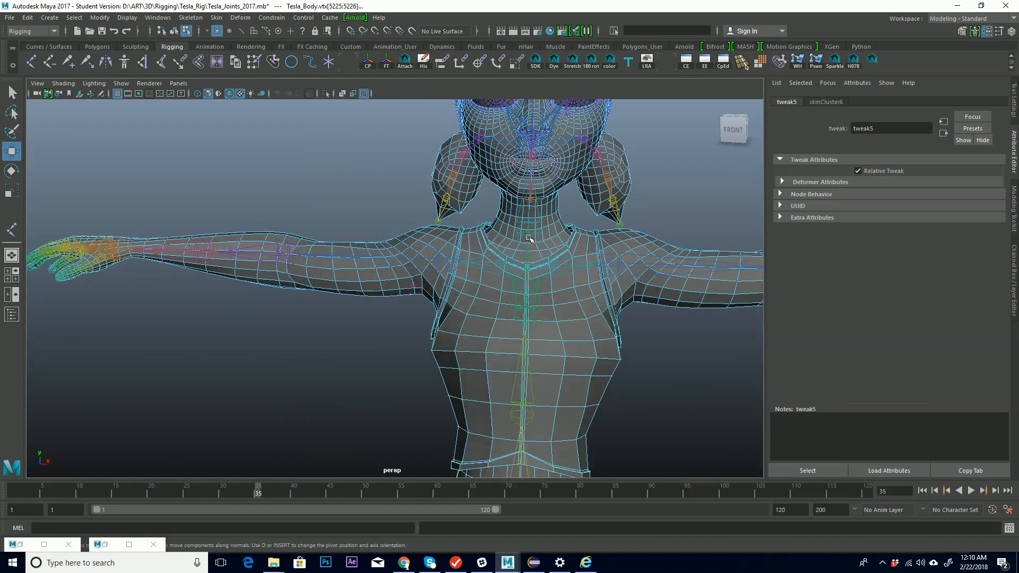
{"action": "middle_click_drag", "start_coordinate": [631, 302], "coordinate": [300, 294], "text": "alt"}
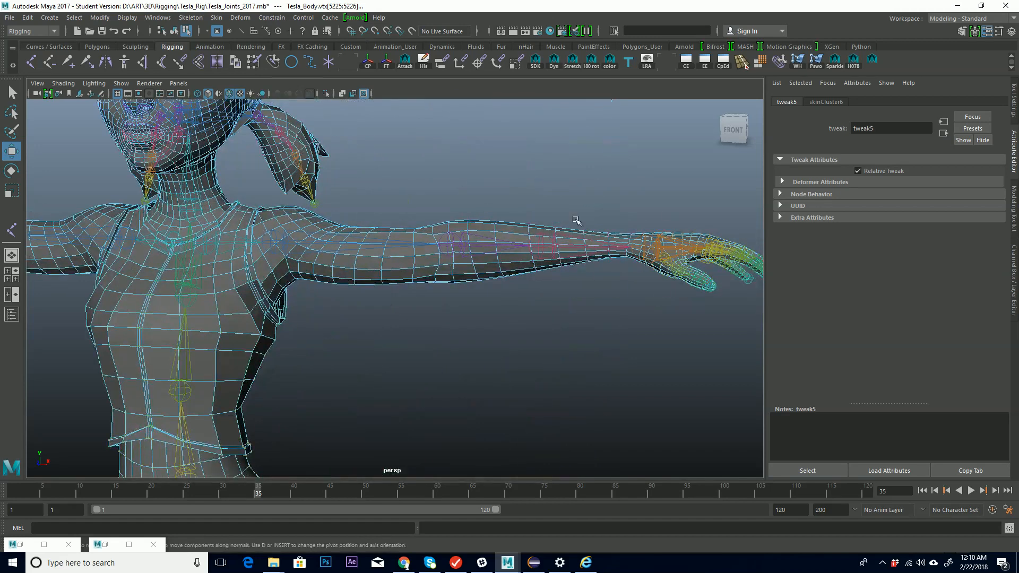
{"action": "mouse_move", "coordinate": [647, 284]}
{"action": "middle_mouse_down", "text": "alt"}
{"action": "mouse_move", "coordinate": [491, 281]}
{"action": "mouse_move", "coordinate": [604, 276]}
{"action": "mouse_move", "coordinate": [636, 288]}
{"action": "middle_mouse_up", "text": "alt"}
{"action": "left_click_drag", "start_coordinate": [384, 295], "coordinate": [407, 304], "text": "alt"}
{"action": "middle_click_drag", "start_coordinate": [446, 282], "coordinate": [454, 289], "text": "alt"}
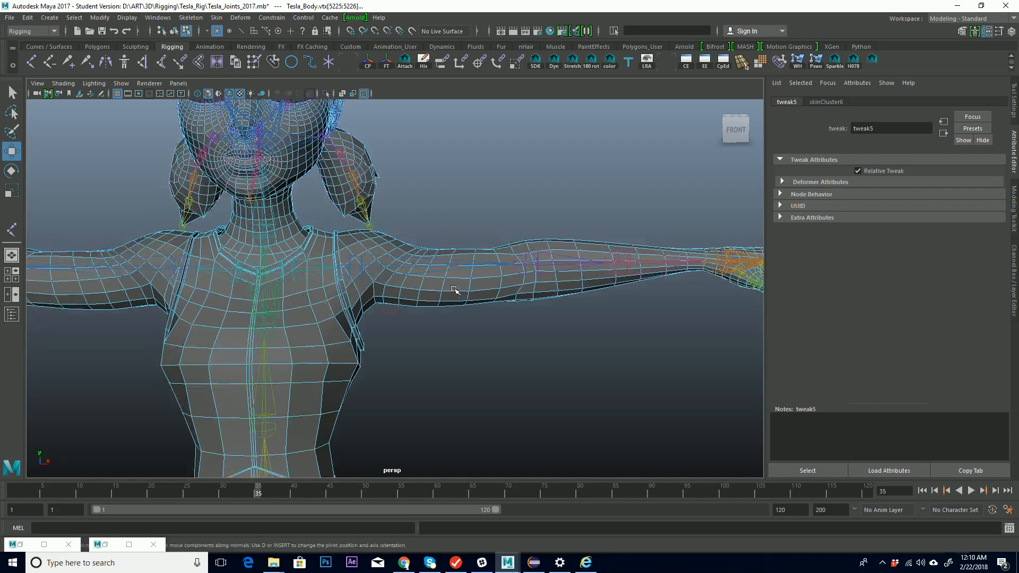
- Select the vertices of the character's left arm and hand and bring up their smooth skin weights in the Component Editor
{"action": "left_click_drag", "start_coordinate": [387, 211], "coordinate": [825, 365]}
{"action": "left_click_drag", "start_coordinate": [719, 325], "coordinate": [535, 308], "text": "alt"}
{"action": "left_click", "coordinate": [379, 181]}
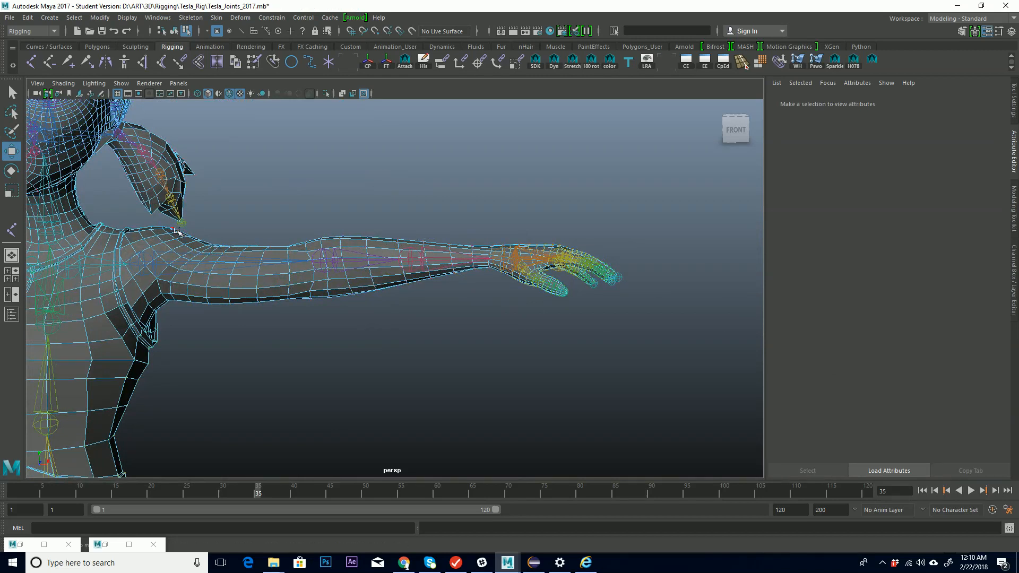
{"action": "left_click_drag", "start_coordinate": [168, 223], "coordinate": [668, 337]}
{"action": "middle_click_drag", "start_coordinate": [259, 292], "coordinate": [290, 295], "text": "alt"}
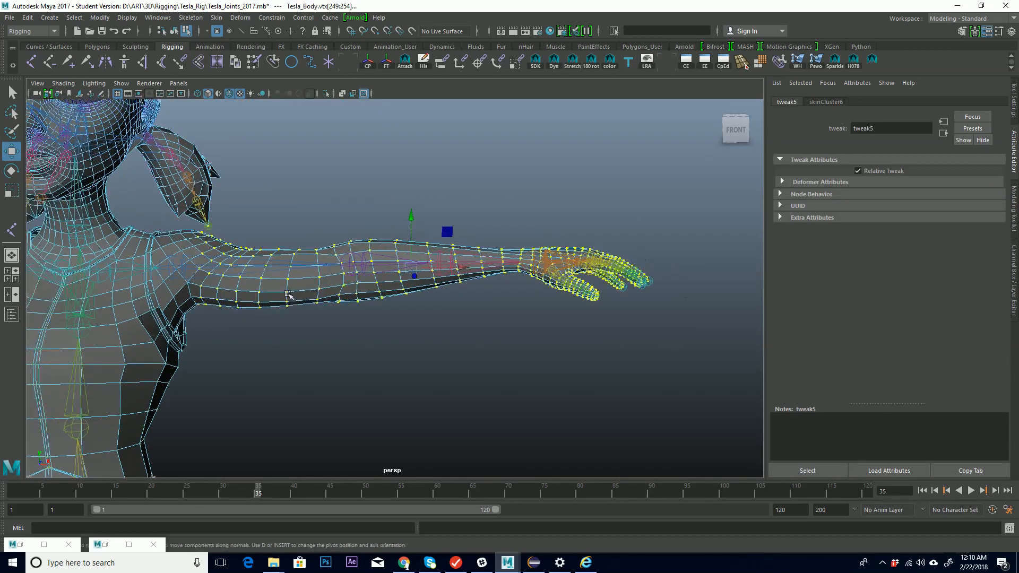
{"action": "left_click", "coordinate": [107, 546]}
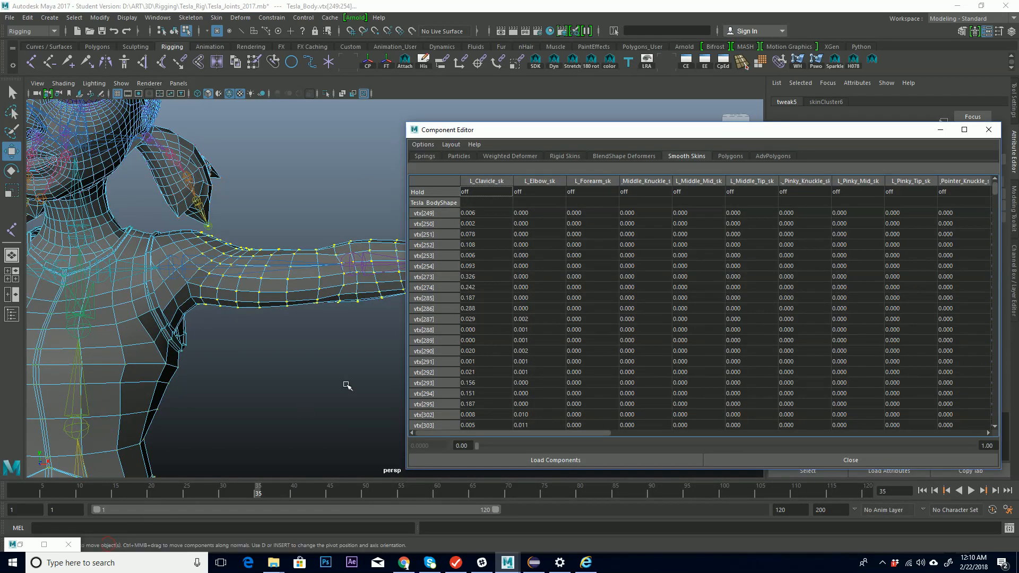
{"action": "left_click_drag", "start_coordinate": [637, 132], "coordinate": [597, 129]}
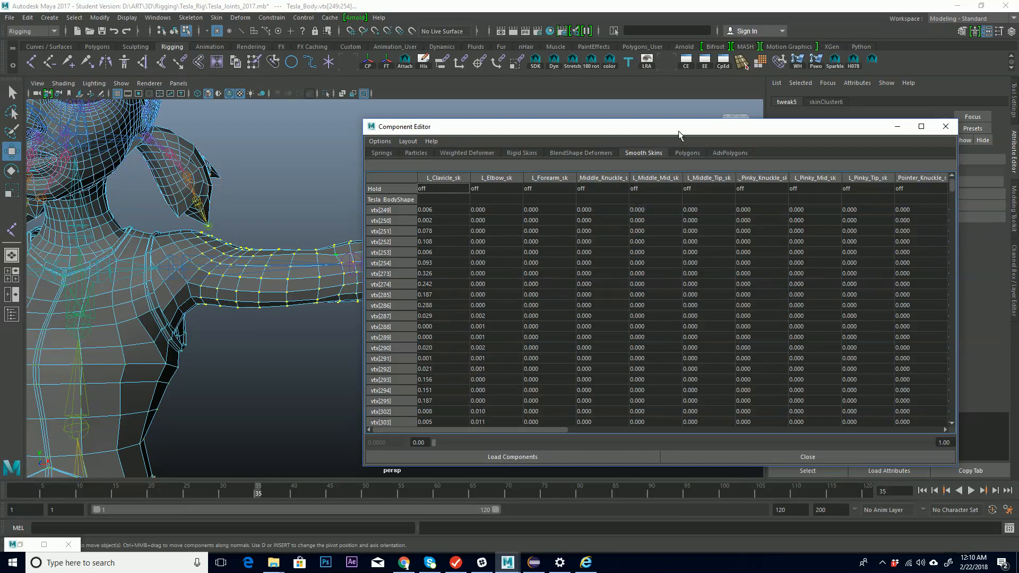
{"action": "left_click_drag", "start_coordinate": [698, 132], "coordinate": [581, 146]}
- Set the selected arm vertices' smooth skin weights to 0 for L_Ponytail01_sk through L_Ponytail04_sk
{"action": "left_click_drag", "start_coordinate": [433, 442], "coordinate": [586, 442]}
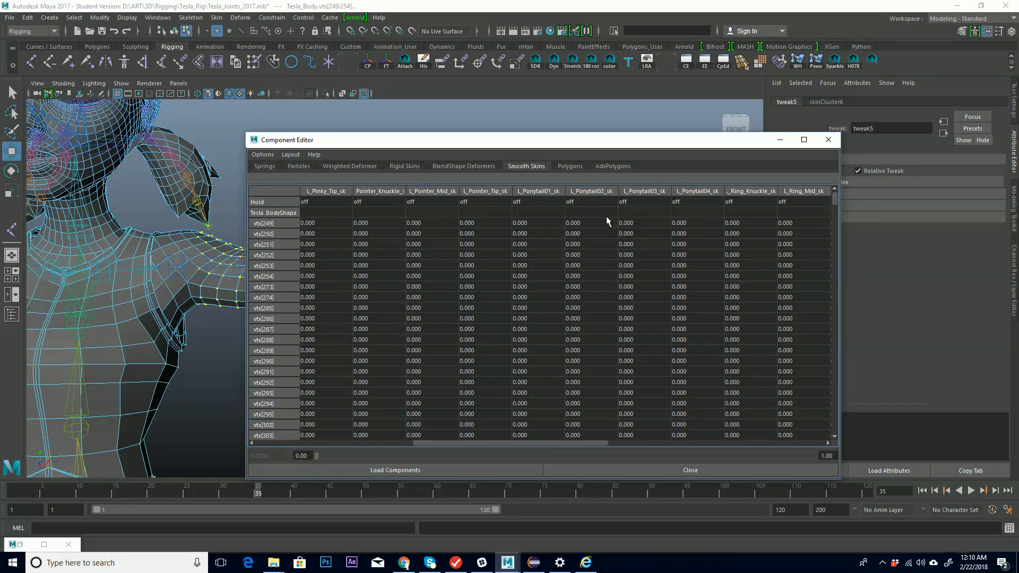
{"action": "left_click_drag", "start_coordinate": [533, 221], "coordinate": [695, 457]}
{"action": "type", "text": "0"}
{"action": "key", "text": "Return"}
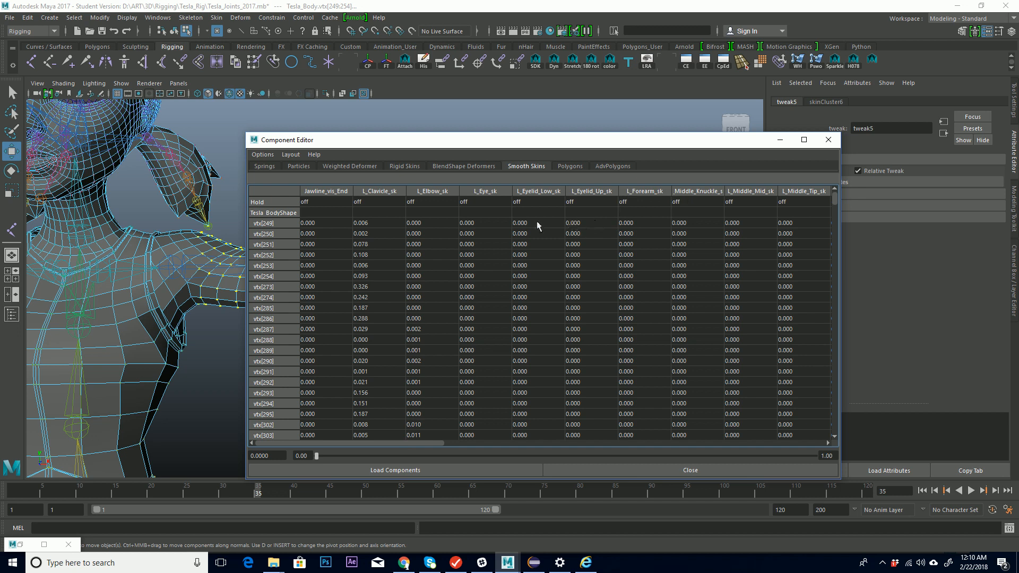
- Set the selected arm vertices' weights to 0 for L_Eye_sk, L_Eyelid_Low_sk and L_Eyelid_Up_sk
{"action": "left_click_drag", "start_coordinate": [485, 222], "coordinate": [580, 437]}
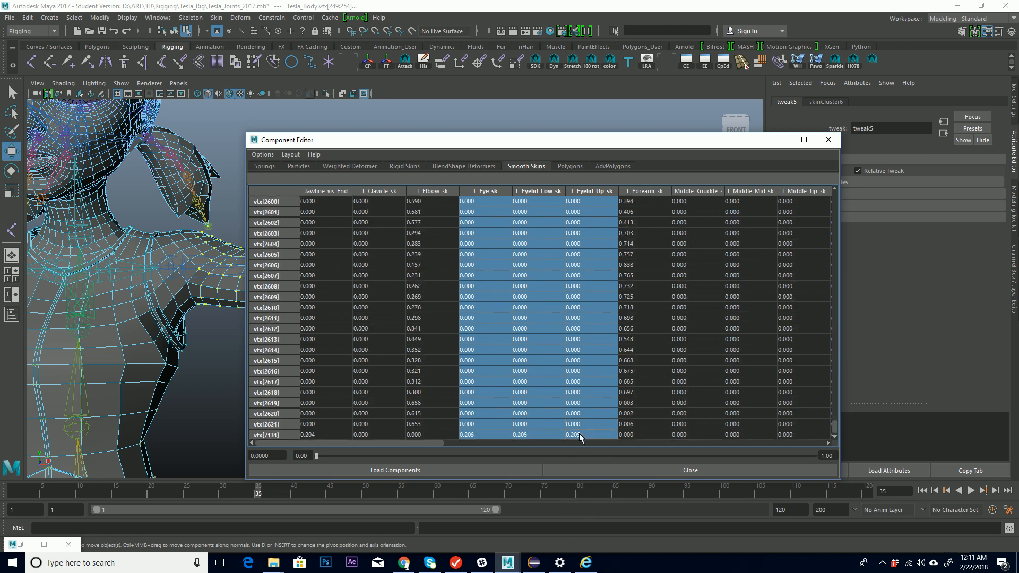
{"action": "type", "text": "0"}
{"action": "key", "text": "Return"}
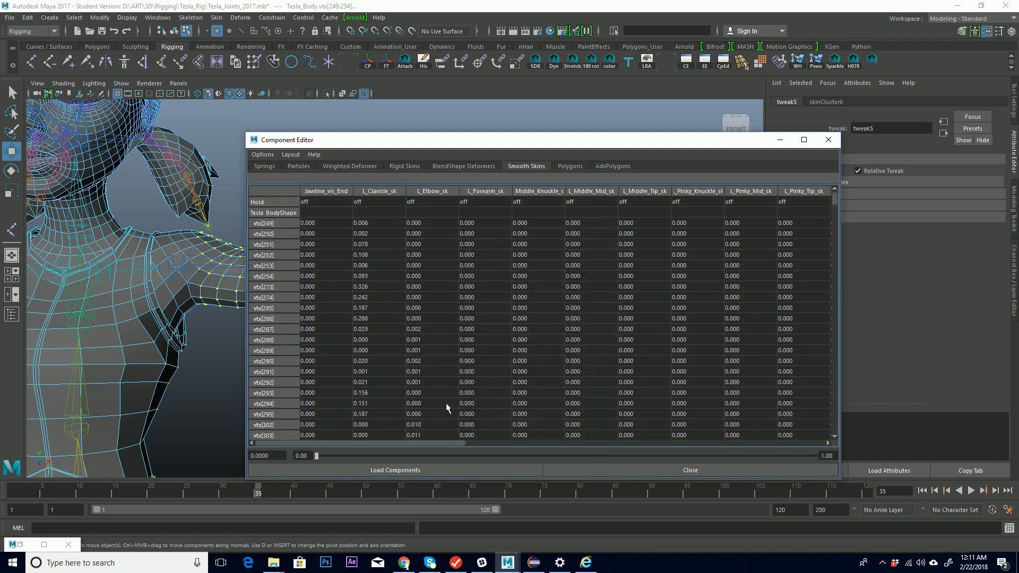
- Set the selected arm vertices' weights to 0 for Mid_Back_sk and Neck_sk
{"action": "left_click_drag", "start_coordinate": [430, 441], "coordinate": [736, 435]}
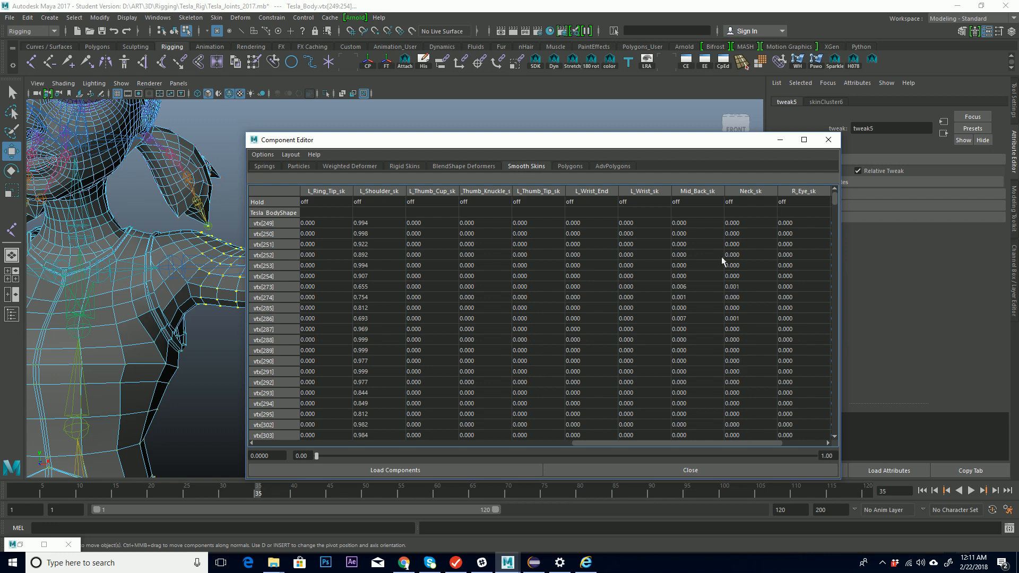
{"action": "left_click_drag", "start_coordinate": [687, 222], "coordinate": [747, 485]}
{"action": "left_click_drag", "start_coordinate": [748, 527], "coordinate": [739, 501]}
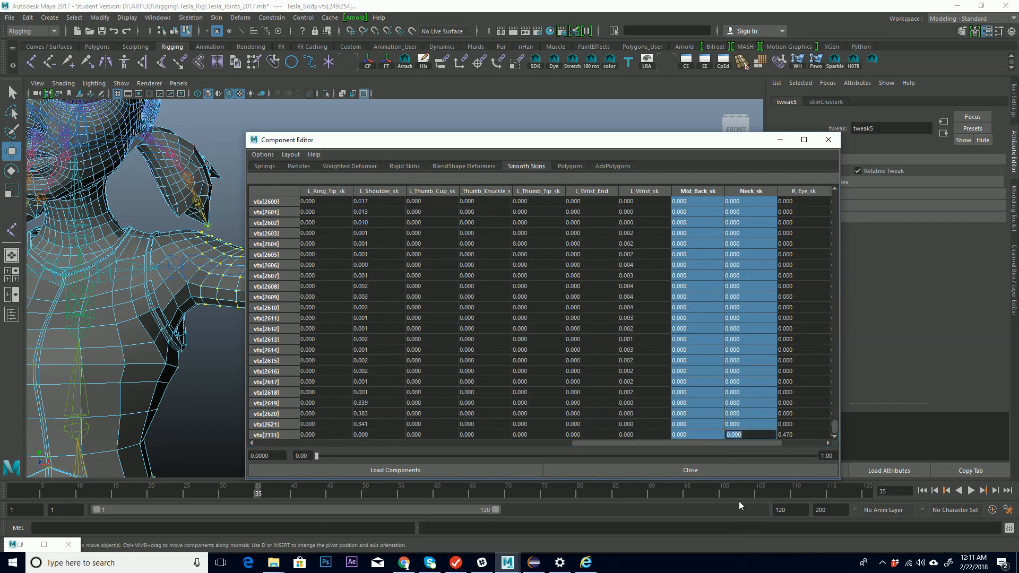
{"action": "type", "text": "0"}
{"action": "key", "text": "Return"}
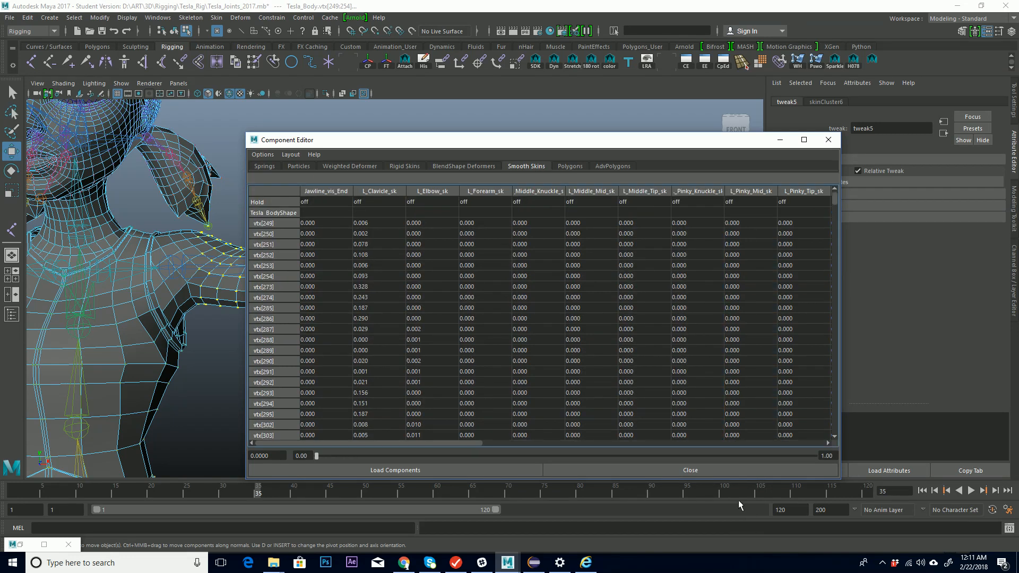
- Set the selected arm vertices' weights to 0 for Upper_Back_sk, then minimize the Component Editor
{"action": "left_click_drag", "start_coordinate": [447, 443], "coordinate": [795, 436]}
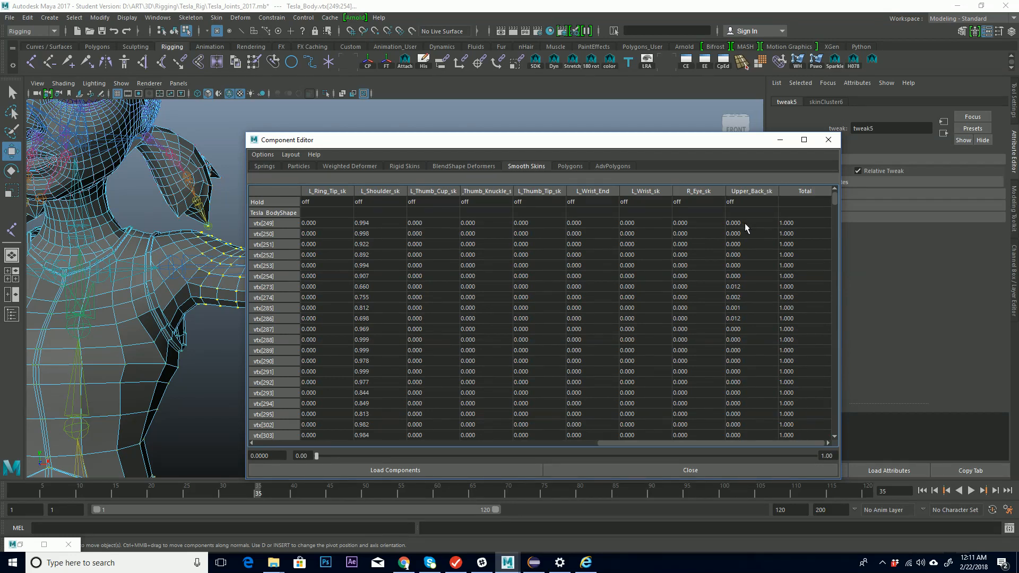
{"action": "left_click_drag", "start_coordinate": [747, 223], "coordinate": [743, 446]}
{"action": "type", "text": "0"}
{"action": "key", "text": "Return"}
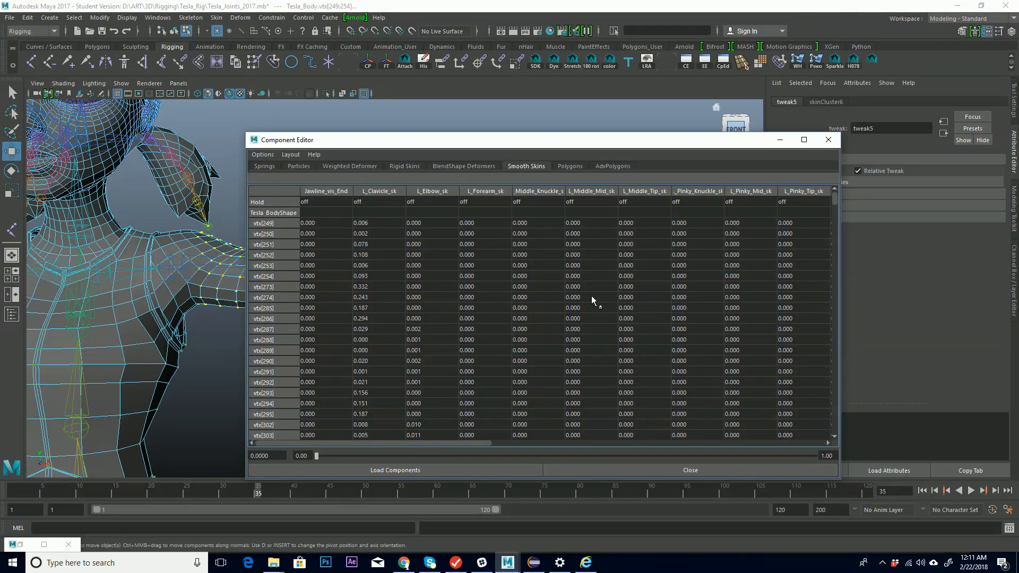
{"action": "left_click", "coordinate": [780, 139]}
- Replace the arm selection with the vertices of the left forearm and hand, leaving out those around the elbow
{"action": "middle_click_drag", "start_coordinate": [315, 308], "coordinate": [483, 274], "text": "alt"}
{"action": "middle_click_drag", "start_coordinate": [422, 218], "coordinate": [452, 247], "text": "alt"}
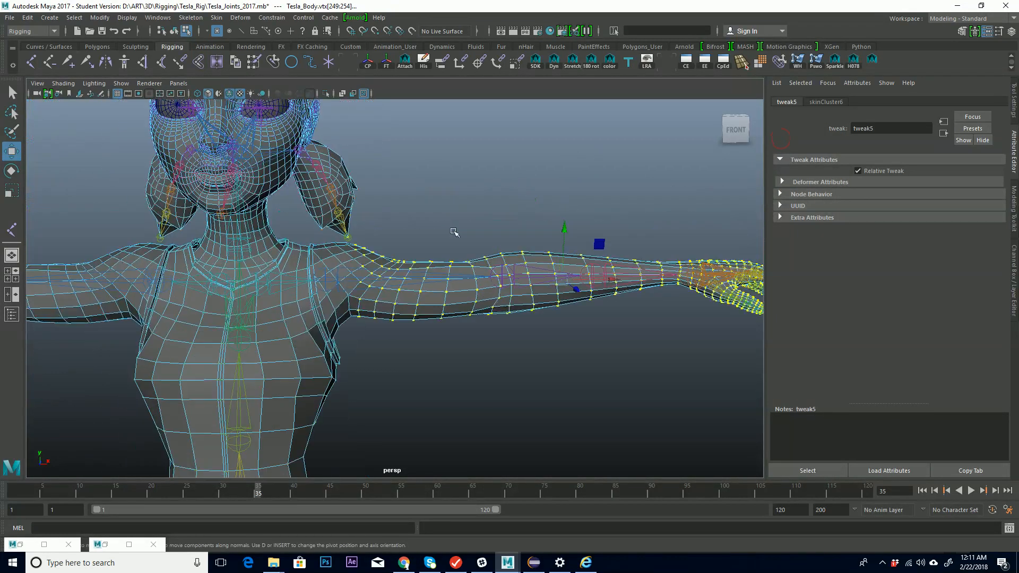
{"action": "middle_click_drag", "start_coordinate": [592, 319], "coordinate": [497, 299], "text": "alt"}
{"action": "middle_click_drag", "start_coordinate": [449, 329], "coordinate": [409, 249], "text": "alt"}
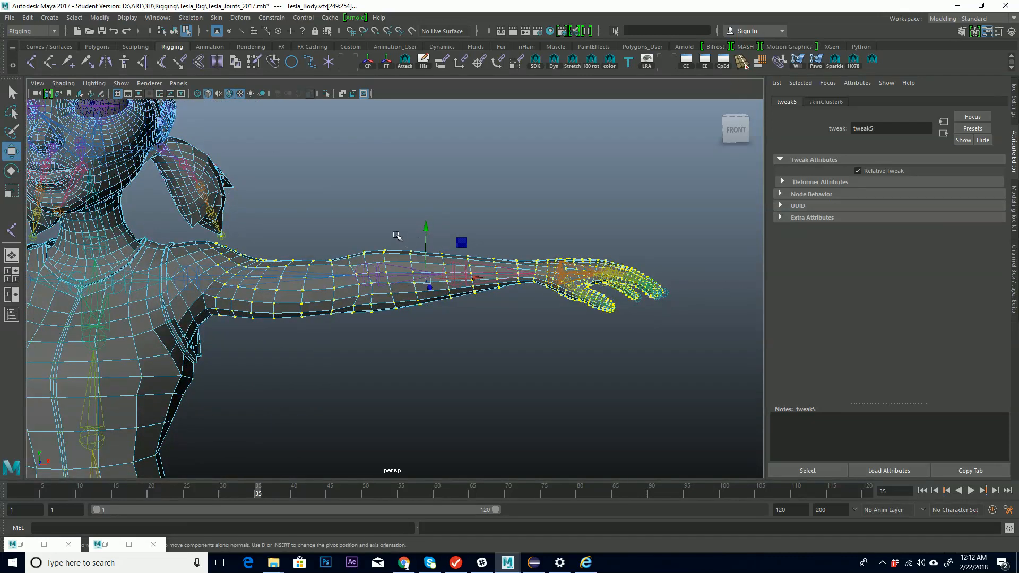
{"action": "left_click_drag", "start_coordinate": [392, 309], "coordinate": [714, 378]}
{"action": "left_click_drag", "start_coordinate": [379, 287], "coordinate": [409, 317], "text": "ctrl"}
- Replace the selection with the left hand's vertices beyond the wrist and examine its edge around the thumb and palm
{"action": "middle_click_drag", "start_coordinate": [368, 264], "coordinate": [535, 265], "text": "alt"}
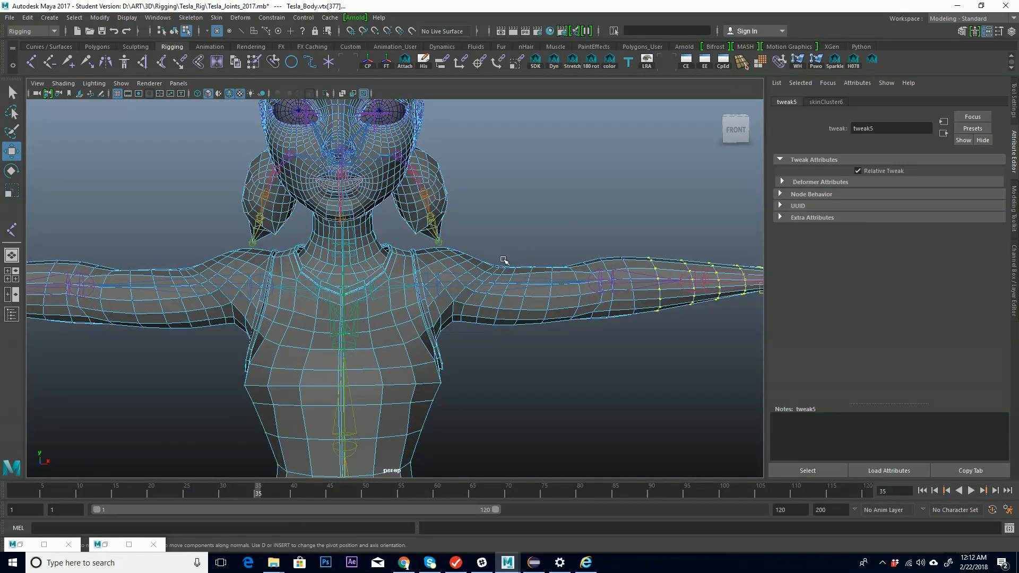
{"action": "mouse_move", "coordinate": [496, 276]}
{"action": "left_mouse_down", "text": "alt"}
{"action": "mouse_move", "coordinate": [468, 276]}
{"action": "mouse_move", "coordinate": [503, 279]}
{"action": "left_mouse_up", "text": "alt"}
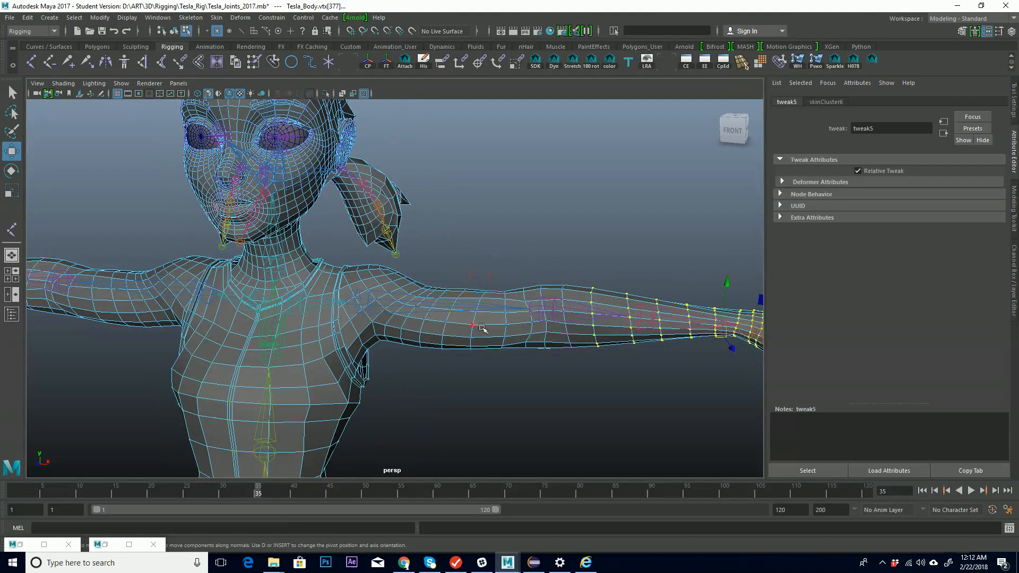
{"action": "middle_click_drag", "start_coordinate": [535, 331], "coordinate": [403, 313], "text": "alt"}
{"action": "left_click_drag", "start_coordinate": [511, 314], "coordinate": [501, 313], "text": "alt"}
{"action": "middle_click_drag", "start_coordinate": [500, 314], "coordinate": [414, 309], "text": "alt"}
{"action": "left_click_drag", "start_coordinate": [504, 322], "coordinate": [529, 321], "text": "alt"}
{"action": "middle_click_drag", "start_coordinate": [643, 292], "coordinate": [604, 281], "text": "alt"}
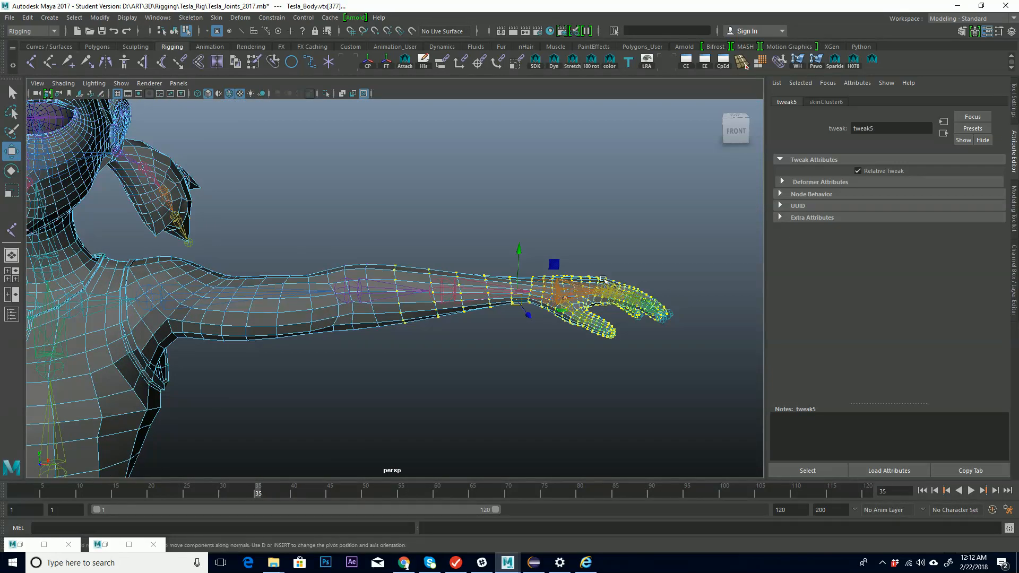
{"action": "left_click_drag", "start_coordinate": [709, 250], "coordinate": [568, 371]}
{"action": "left_click_drag", "start_coordinate": [588, 329], "coordinate": [585, 331], "text": "alt"}
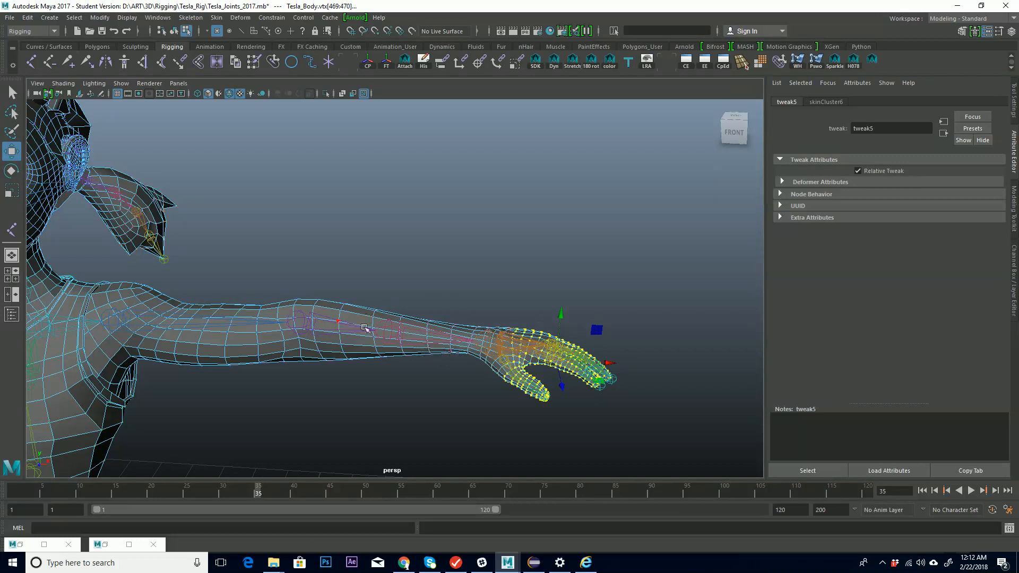
{"action": "middle_click_drag", "start_coordinate": [356, 327], "coordinate": [438, 322], "text": "alt"}
{"action": "middle_click_drag", "start_coordinate": [555, 351], "coordinate": [439, 326], "text": "alt"}
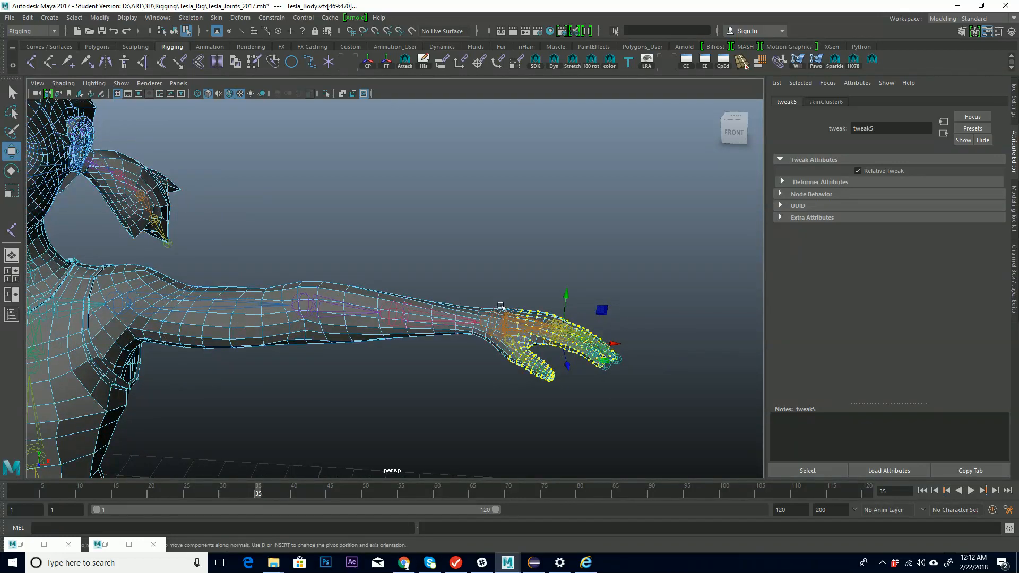
{"action": "left_click_drag", "start_coordinate": [565, 361], "coordinate": [514, 357], "text": "alt"}
{"action": "right_click_drag", "start_coordinate": [513, 358], "coordinate": [592, 367], "text": "alt"}
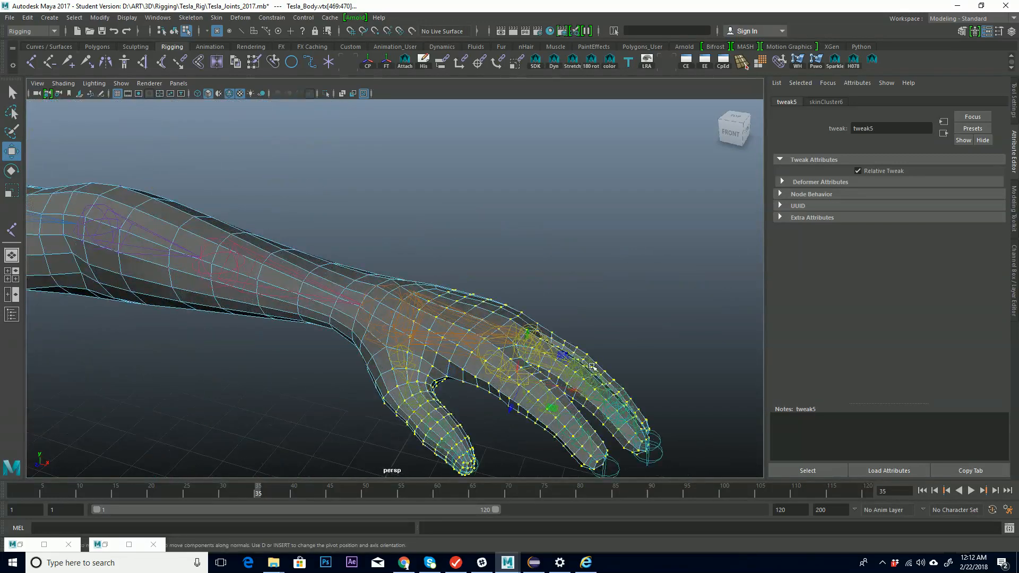
{"action": "middle_click_drag", "start_coordinate": [573, 369], "coordinate": [484, 342], "text": "alt"}
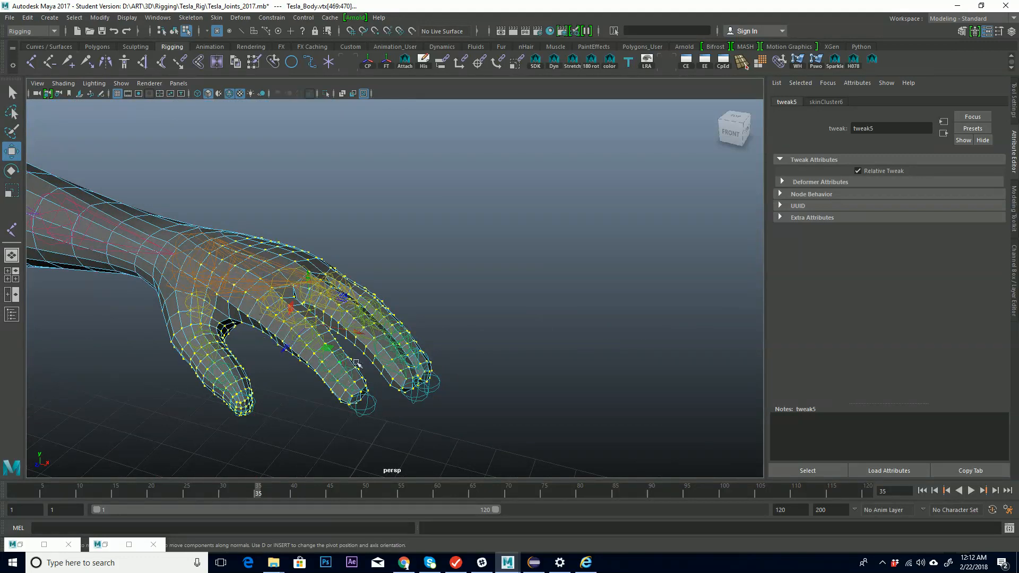
- Select the vertices at the tip of the left index finger and grow the selection ring by ring toward its knuckle
{"action": "left_click_drag", "start_coordinate": [396, 432], "coordinate": [348, 394]}
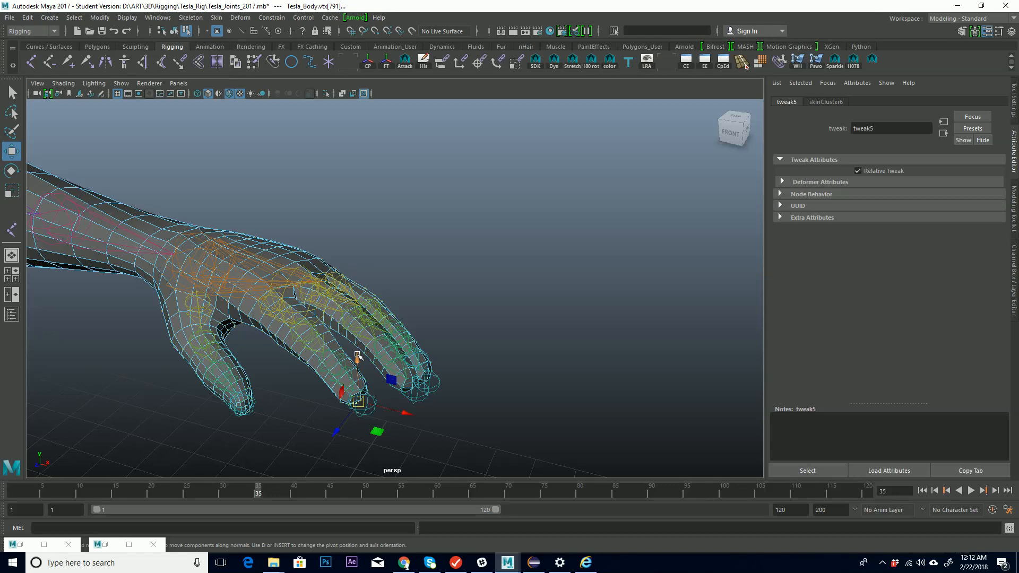
{"action": "key", "text": "shift+period"}
{"action": "key", "text": "shift+period"}
{"action": "key", "text": "shift+period"}
{"action": "key", "text": "shift+period"}
{"action": "key", "text": "shift+period"}
{"action": "key", "text": "shift+period"}
{"action": "key", "text": "shift+period"}
{"action": "key", "text": "shift+period"}
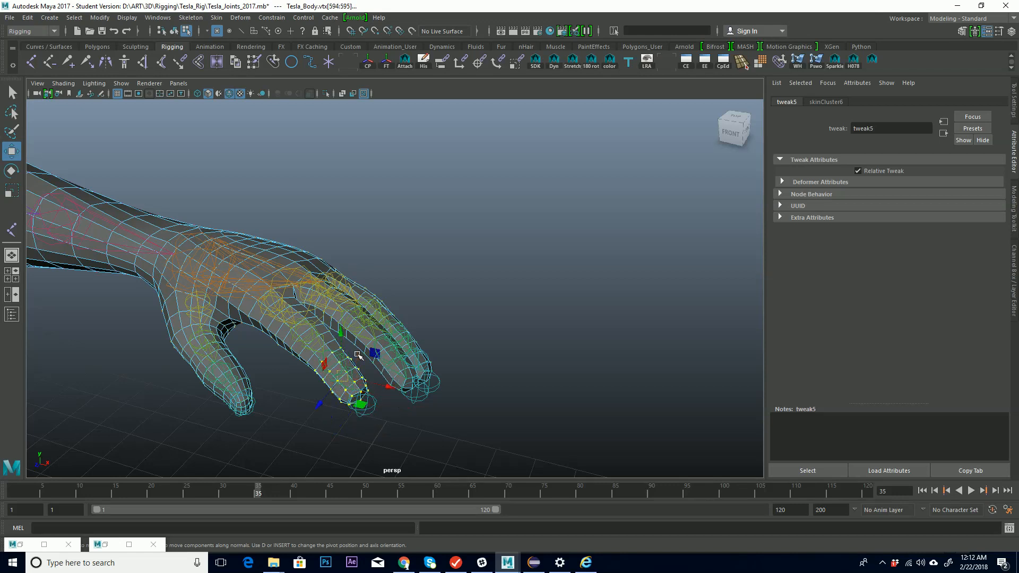
{"action": "key", "text": "shift+period"}
{"action": "key", "text": "shift+period"}
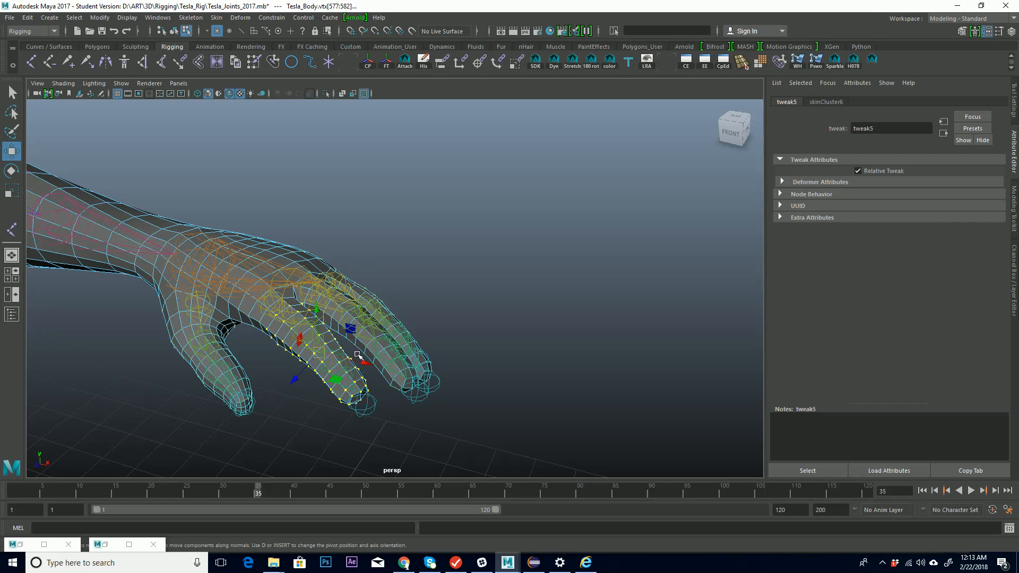
{"action": "mouse_move", "coordinate": [354, 378]}
{"action": "left_mouse_down", "text": "alt"}
{"action": "mouse_move", "coordinate": [335, 370]}
{"action": "mouse_move", "coordinate": [344, 376]}
{"action": "left_mouse_up", "text": "alt"}
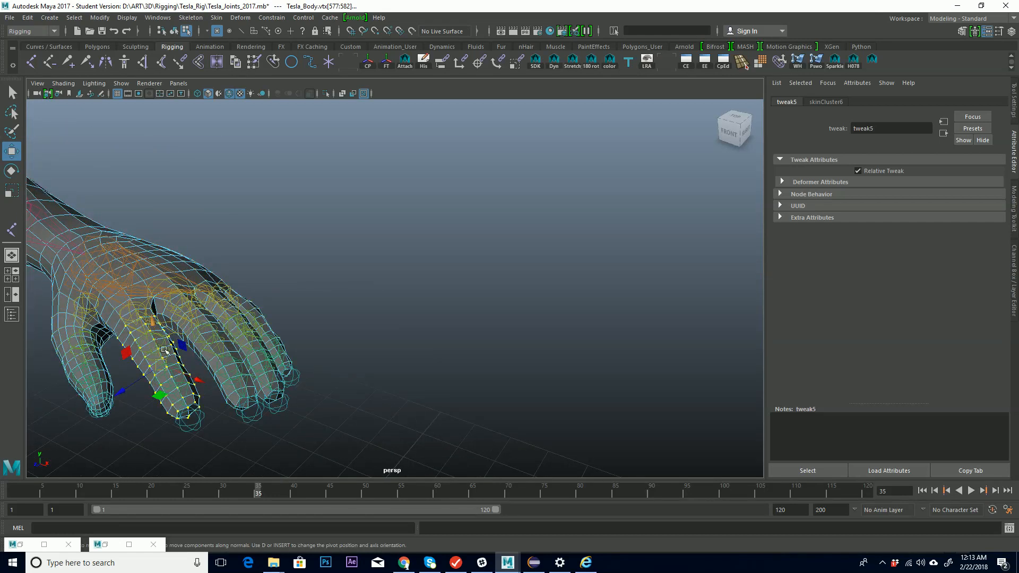
- Examine the left hand's selected finger vertices, then the mesh and joints along both arms and down the torso
{"action": "middle_click_drag", "start_coordinate": [163, 347], "coordinate": [231, 340], "text": "alt"}
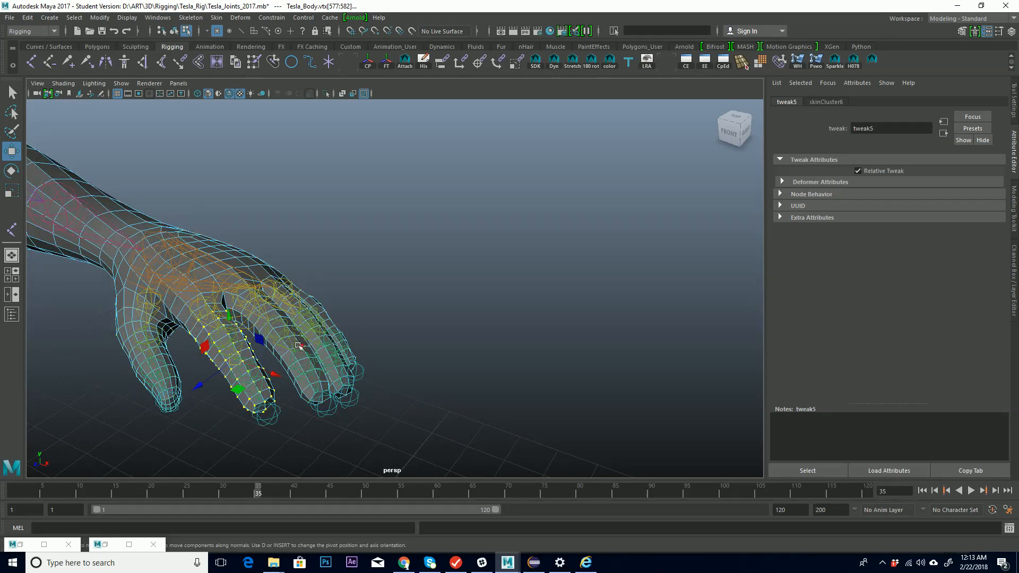
{"action": "middle_click_drag", "start_coordinate": [321, 355], "coordinate": [512, 242], "text": "alt"}
{"action": "right_click_drag", "start_coordinate": [512, 242], "coordinate": [236, 298], "text": "alt"}
{"action": "left_click_drag", "start_coordinate": [236, 299], "coordinate": [467, 264], "text": "alt"}
{"action": "middle_click_drag", "start_coordinate": [447, 244], "coordinate": [433, 307], "text": "alt"}
{"action": "mouse_move", "coordinate": [461, 276]}
{"action": "left_mouse_down", "text": "alt"}
{"action": "mouse_move", "coordinate": [330, 270]}
{"action": "mouse_move", "coordinate": [473, 274]}
{"action": "left_mouse_up", "text": "alt"}
{"action": "middle_click_drag", "start_coordinate": [469, 391], "coordinate": [500, 259], "text": "alt"}
{"action": "middle_click_drag", "start_coordinate": [711, 166], "coordinate": [504, 316], "text": "alt"}
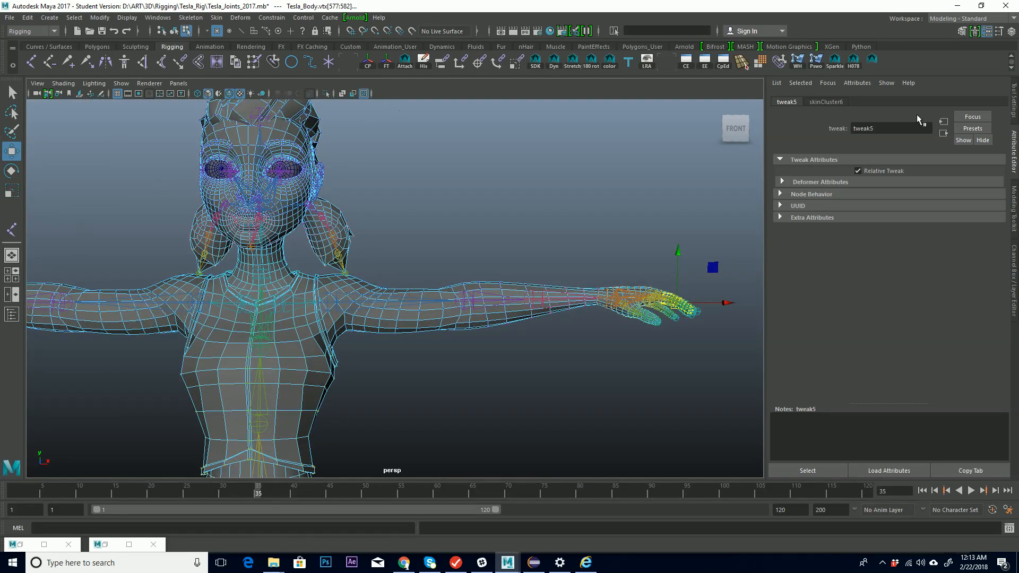
{"action": "middle_click_drag", "start_coordinate": [286, 218], "coordinate": [415, 268], "text": "alt"}
{"action": "right_click_drag", "start_coordinate": [394, 273], "coordinate": [553, 252], "text": "alt"}
{"action": "middle_click_drag", "start_coordinate": [553, 251], "coordinate": [578, 271], "text": "alt"}
{"action": "right_click_drag", "start_coordinate": [578, 270], "coordinate": [381, 294], "text": "alt"}
{"action": "left_click_drag", "start_coordinate": [381, 293], "coordinate": [448, 340], "text": "alt"}
{"action": "middle_click_drag", "start_coordinate": [448, 340], "coordinate": [445, 187], "text": "alt"}
{"action": "middle_click_drag", "start_coordinate": [411, 235], "coordinate": [512, 242], "text": "alt"}
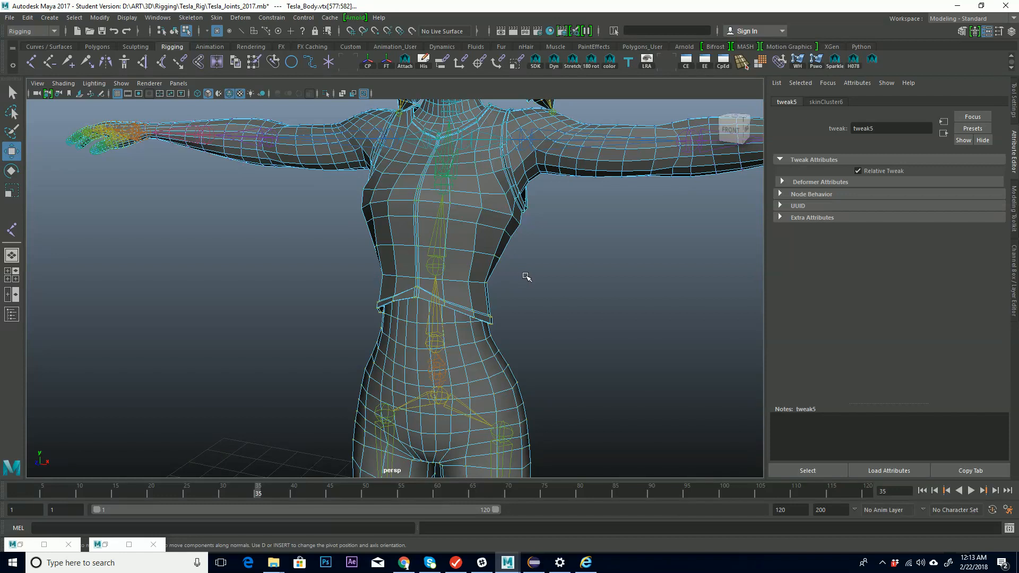
- Return Tesla_Body to object mode and review the whole figure's mesh and skeleton from the front
{"action": "key", "text": "F8"}
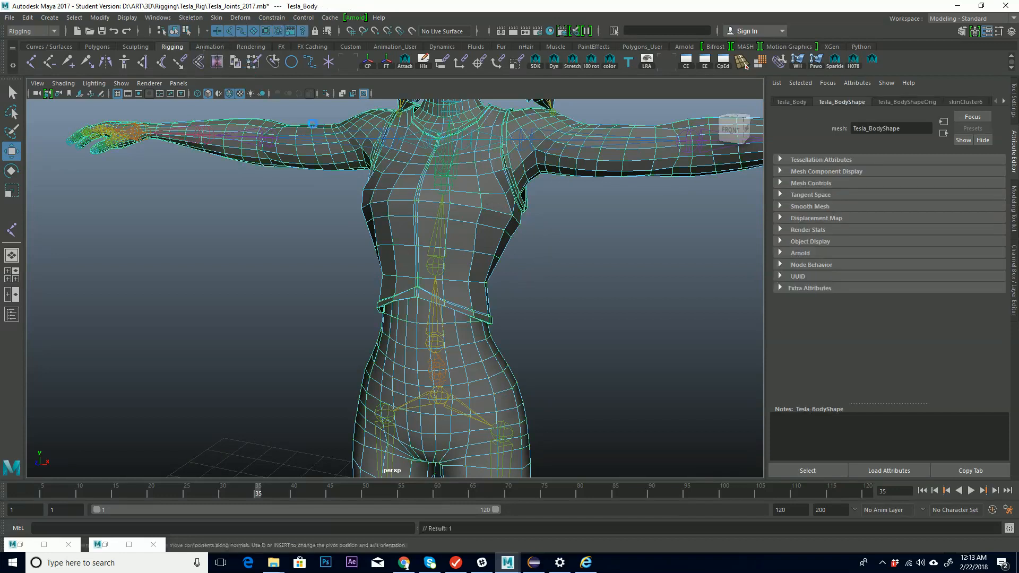
{"action": "left_click_drag", "start_coordinate": [591, 285], "coordinate": [450, 267], "text": "alt"}
{"action": "right_click_drag", "start_coordinate": [450, 267], "coordinate": [367, 285], "text": "alt"}
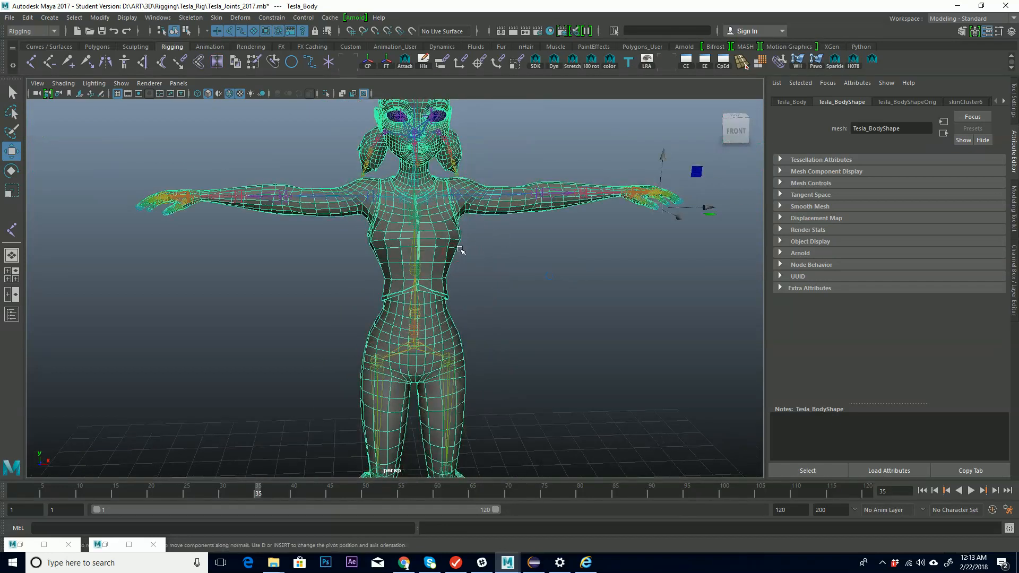
{"action": "middle_click_drag", "start_coordinate": [461, 251], "coordinate": [440, 308], "text": "alt"}
{"action": "middle_click_drag", "start_coordinate": [447, 347], "coordinate": [439, 245], "text": "alt"}
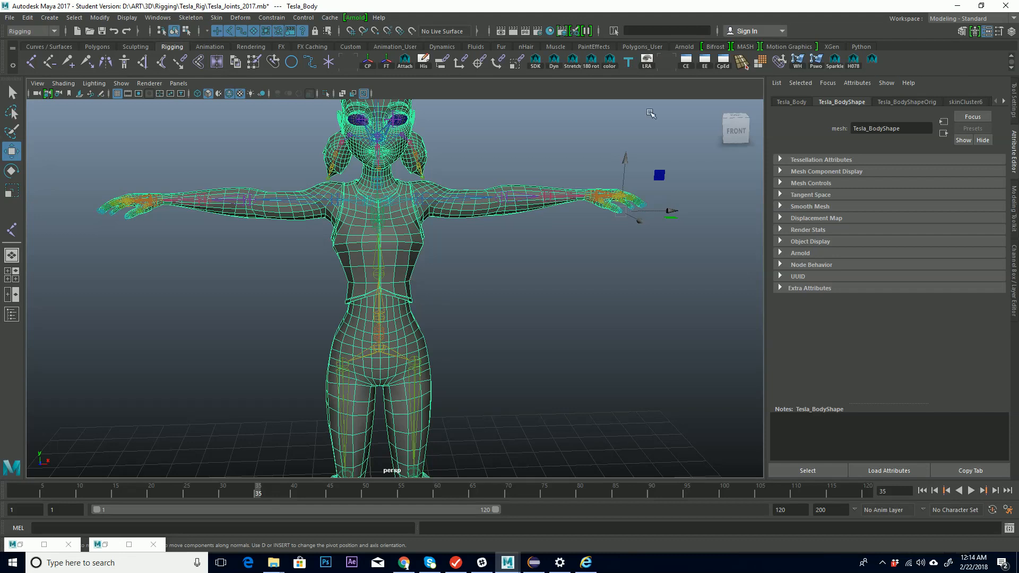
{"action": "middle_click_drag", "start_coordinate": [458, 313], "coordinate": [519, 267], "text": "alt"}
{"action": "right_click_drag", "start_coordinate": [557, 275], "coordinate": [463, 301], "text": "alt"}
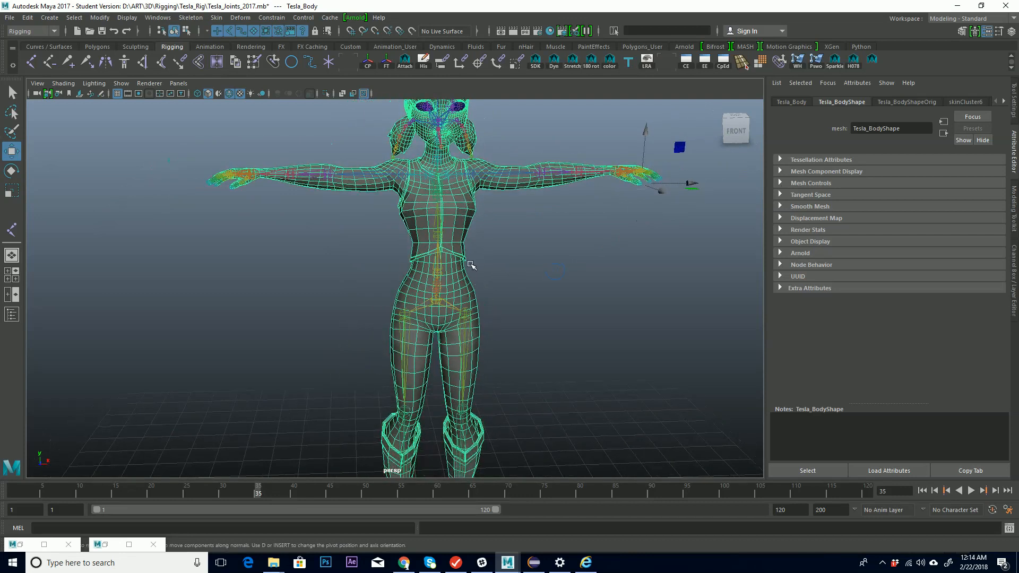
{"action": "middle_click_drag", "start_coordinate": [472, 265], "coordinate": [455, 282], "text": "alt"}
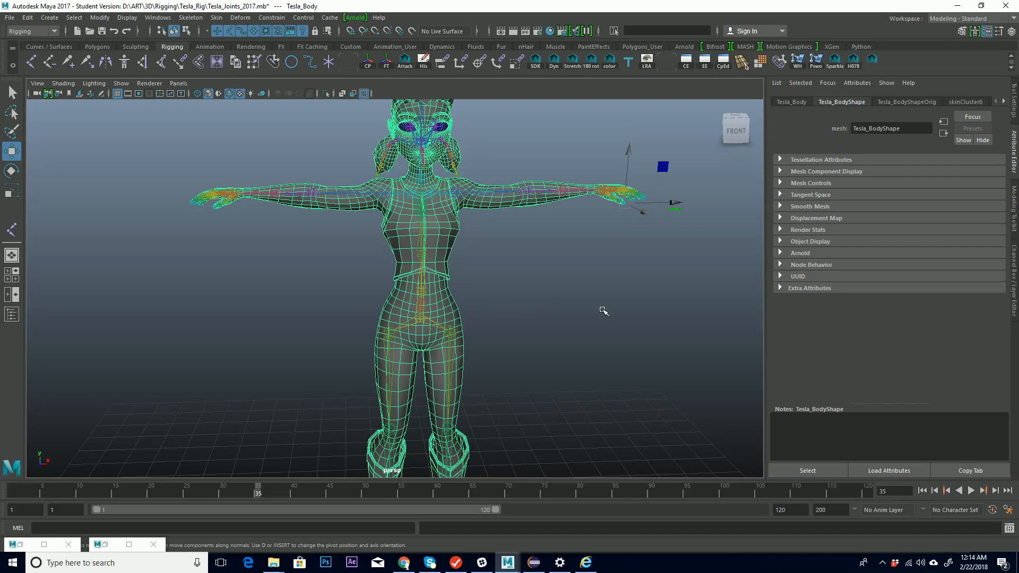
{"action": "left_click_drag", "start_coordinate": [522, 343], "coordinate": [449, 300], "text": "alt"}
{"action": "middle_click_drag", "start_coordinate": [435, 339], "coordinate": [446, 379], "text": "alt"}
{"action": "right_click_drag", "start_coordinate": [430, 372], "coordinate": [635, 304], "text": "alt"}
{"action": "middle_click_drag", "start_coordinate": [493, 279], "coordinate": [499, 321], "text": "alt"}
{"action": "left_click_drag", "start_coordinate": [442, 364], "coordinate": [474, 291], "text": "alt"}
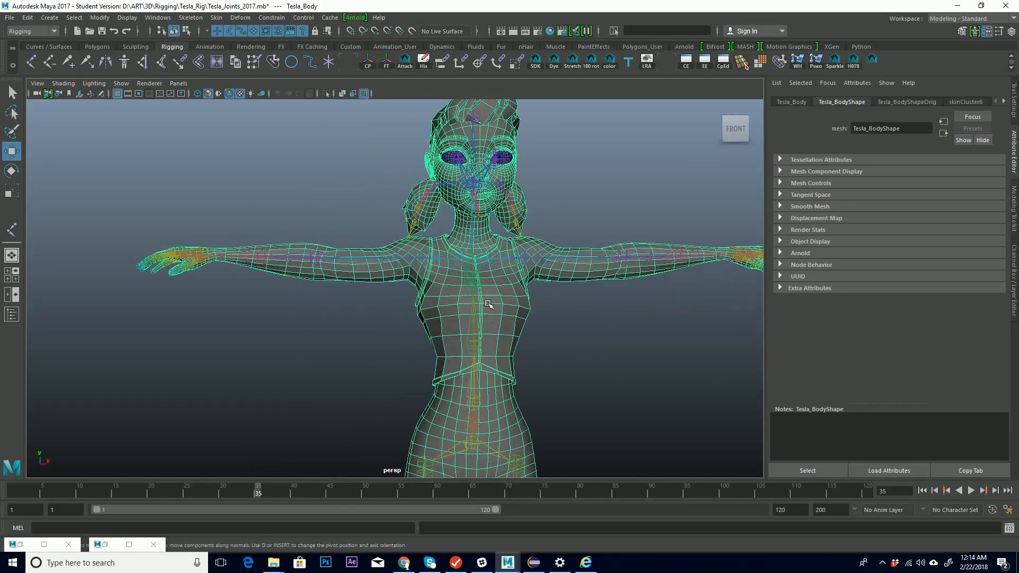
{"action": "middle_click_drag", "start_coordinate": [488, 304], "coordinate": [504, 273], "text": "alt"}
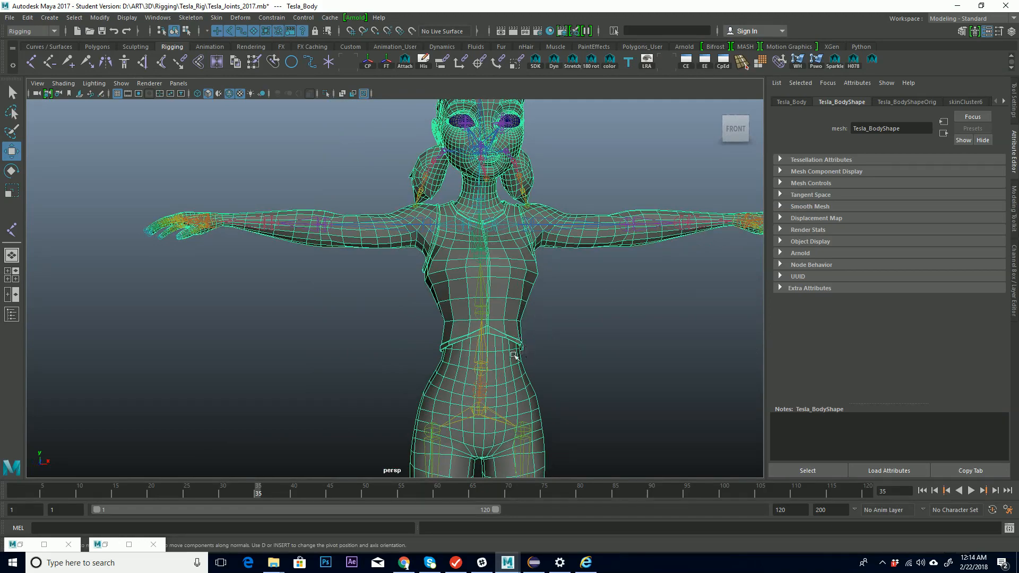
{"action": "left_click_drag", "start_coordinate": [501, 357], "coordinate": [481, 345], "text": "alt"}
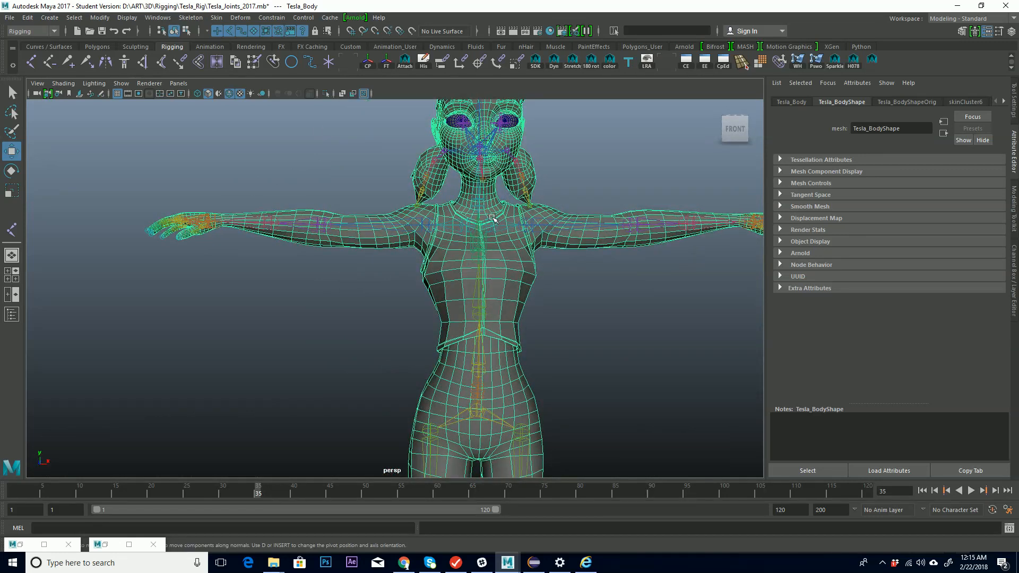
{"action": "middle_click_drag", "start_coordinate": [547, 280], "coordinate": [449, 275], "text": "alt"}
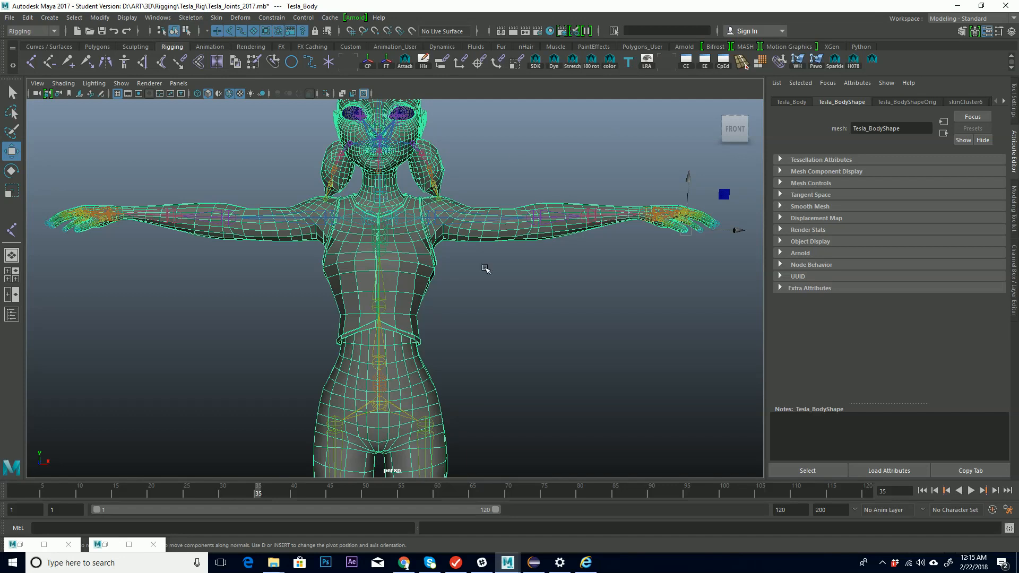
{"action": "middle_click_drag", "start_coordinate": [426, 234], "coordinate": [453, 179], "text": "alt"}
{"action": "middle_click_drag", "start_coordinate": [468, 236], "coordinate": [402, 292], "text": "alt"}
{"action": "left_click_drag", "start_coordinate": [536, 297], "coordinate": [527, 325], "text": "alt"}
- Inspect the face closely, selecting the left and right eyeballs in turn, and clear the selection
{"action": "middle_click_drag", "start_coordinate": [459, 281], "coordinate": [533, 354], "text": "alt"}
{"action": "right_click_drag", "start_coordinate": [579, 312], "coordinate": [809, 264], "text": "alt"}
{"action": "middle_click_drag", "start_coordinate": [565, 217], "coordinate": [522, 312], "text": "alt"}
{"action": "left_click_drag", "start_coordinate": [474, 309], "coordinate": [474, 245], "text": "alt"}
{"action": "middle_click_drag", "start_coordinate": [445, 204], "coordinate": [449, 290], "text": "alt"}
{"action": "mouse_move", "coordinate": [471, 304]}
{"action": "left_mouse_down", "text": "alt"}
{"action": "mouse_move", "coordinate": [442, 311]}
{"action": "mouse_move", "coordinate": [465, 315]}
{"action": "left_mouse_up", "text": "alt"}
{"action": "right_click_drag", "start_coordinate": [433, 300], "coordinate": [597, 266], "text": "alt"}
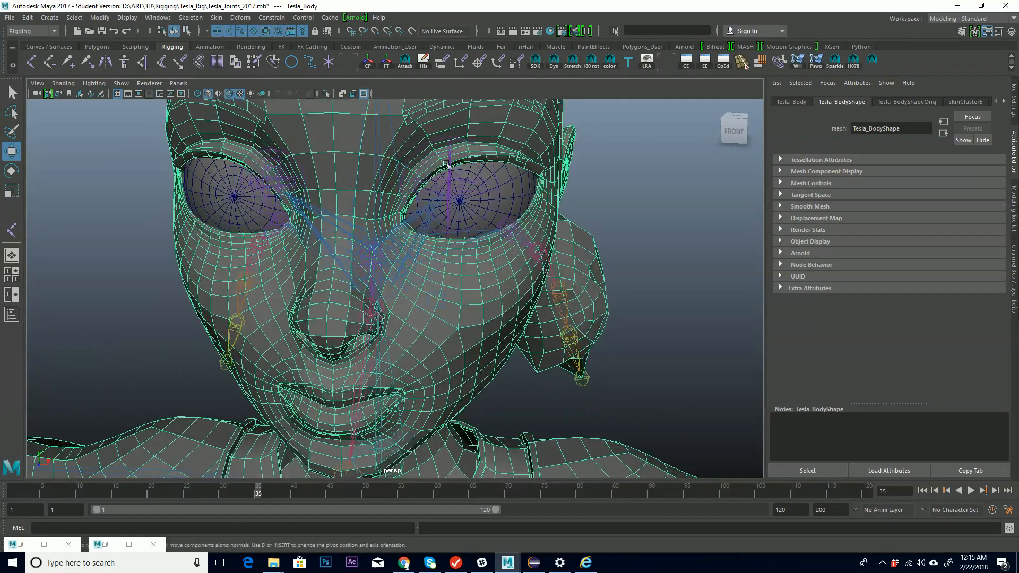
{"action": "left_click_drag", "start_coordinate": [507, 196], "coordinate": [592, 186], "text": "alt"}
{"action": "left_click", "coordinate": [499, 185]}
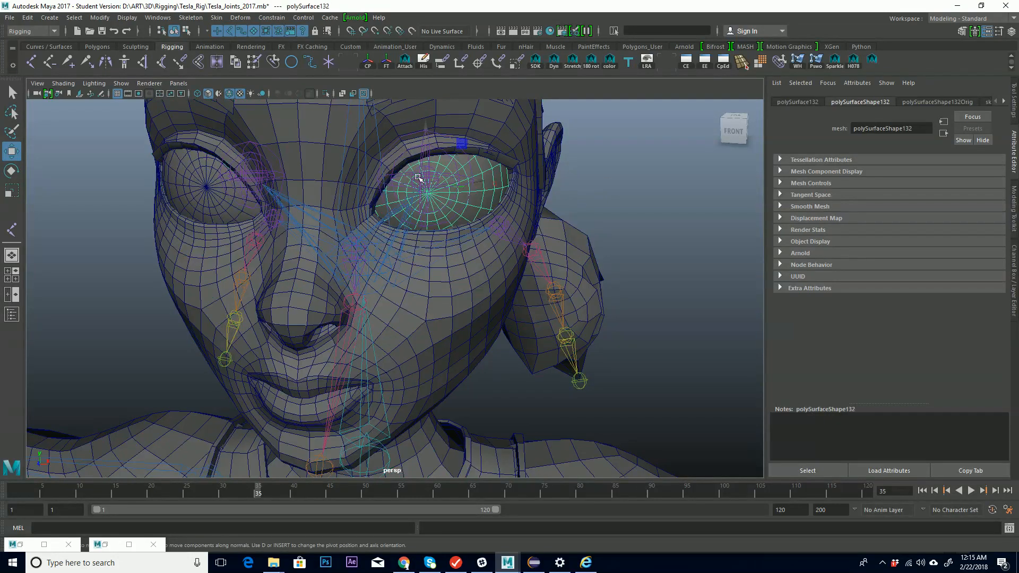
{"action": "left_click", "coordinate": [246, 204]}
{"action": "left_click", "coordinate": [644, 196]}
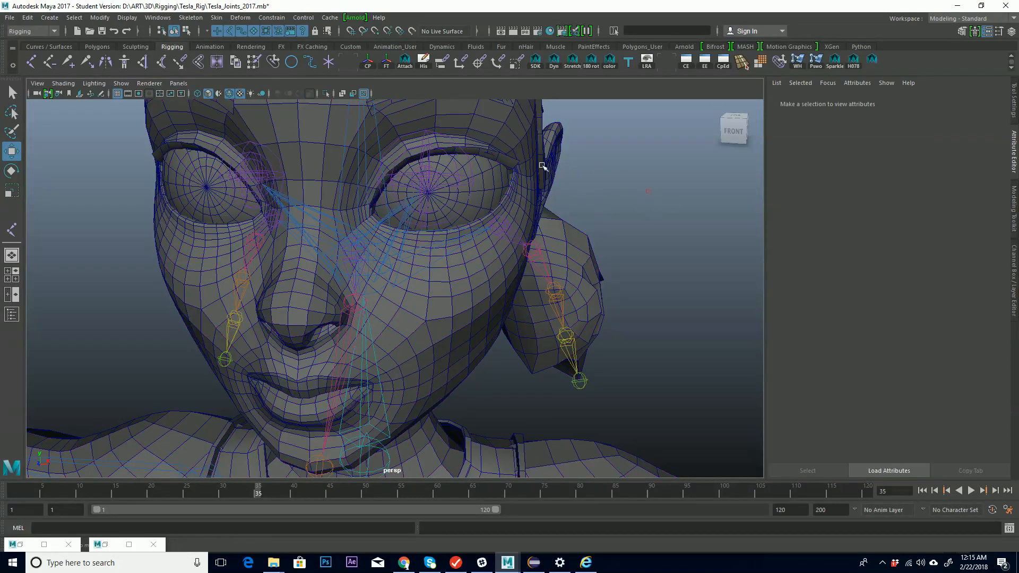
- Try to bind the left eyeball mesh to the L_Eye_sk joint, with Bind to set to Selected joints, and minimize the Bind Skin options
{"action": "left_click", "coordinate": [455, 165]}
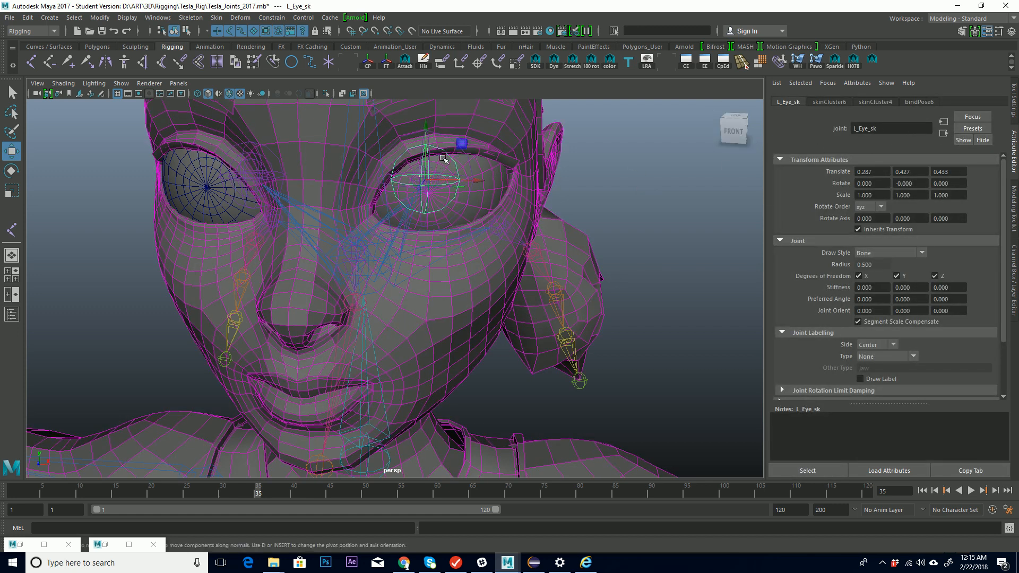
{"action": "left_click", "coordinate": [496, 180]}
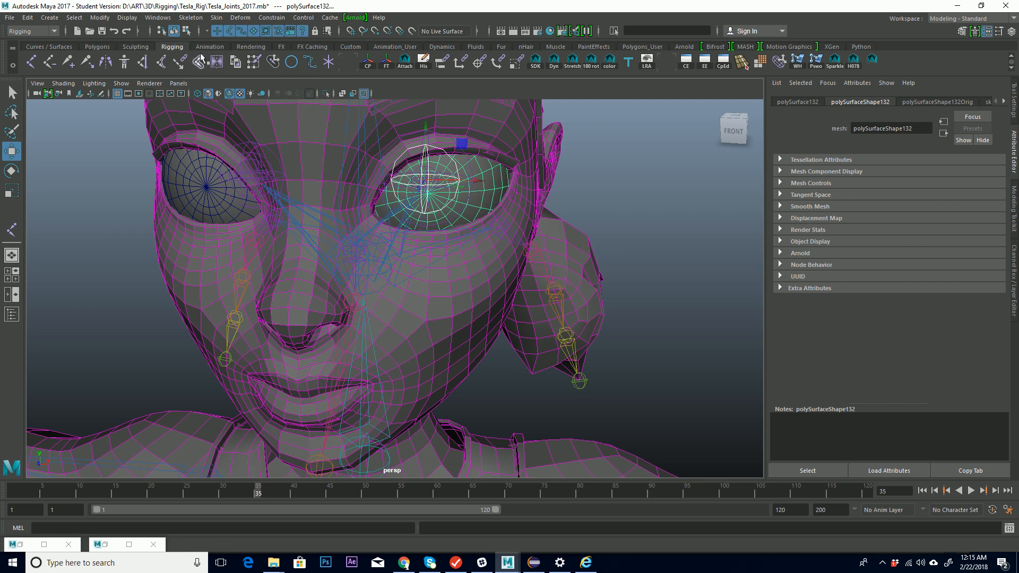
{"action": "left_click", "coordinate": [217, 17]}
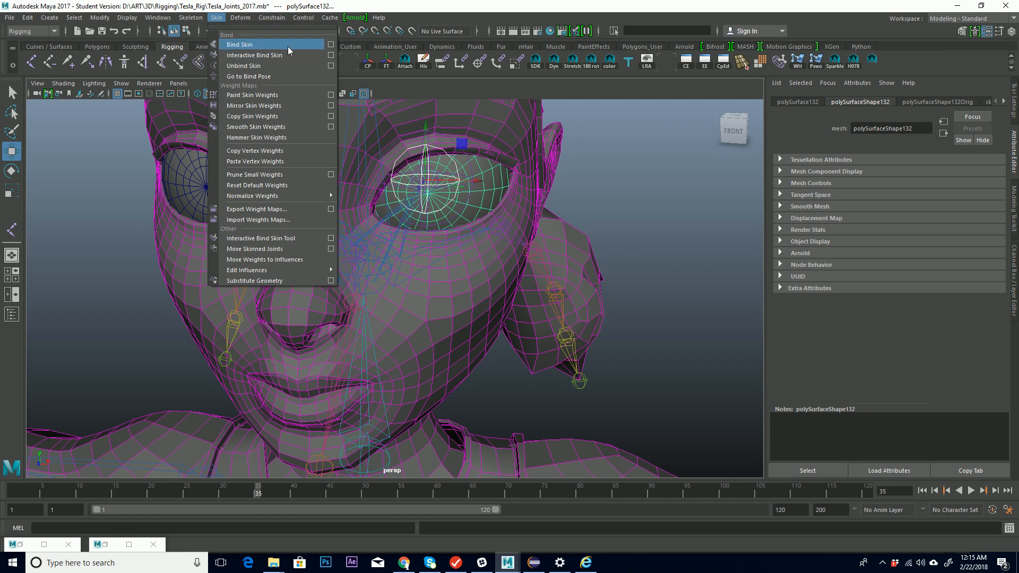
{"action": "left_click", "coordinate": [331, 44]}
{"action": "left_click", "coordinate": [225, 180]}
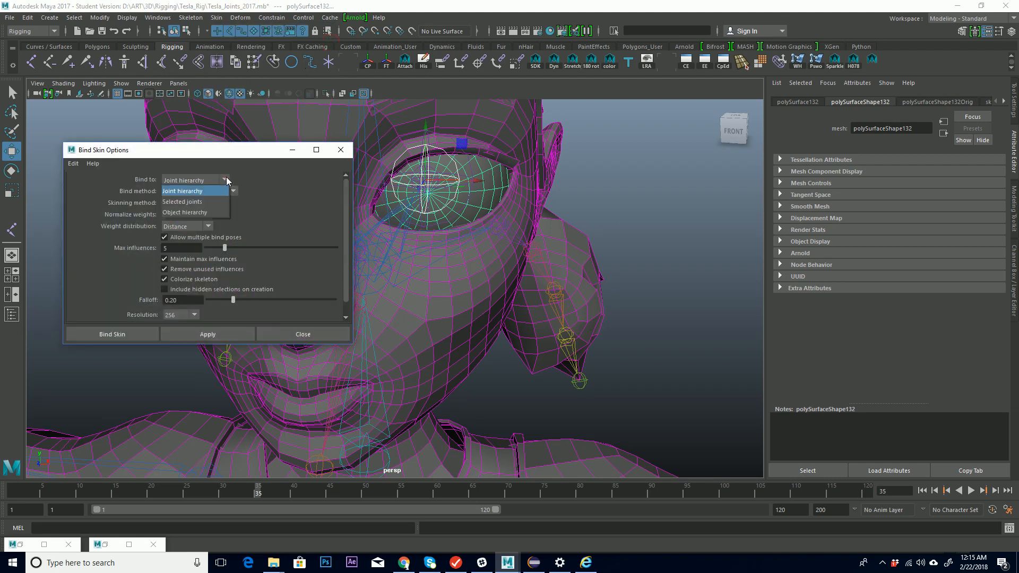
{"action": "left_click", "coordinate": [199, 202]}
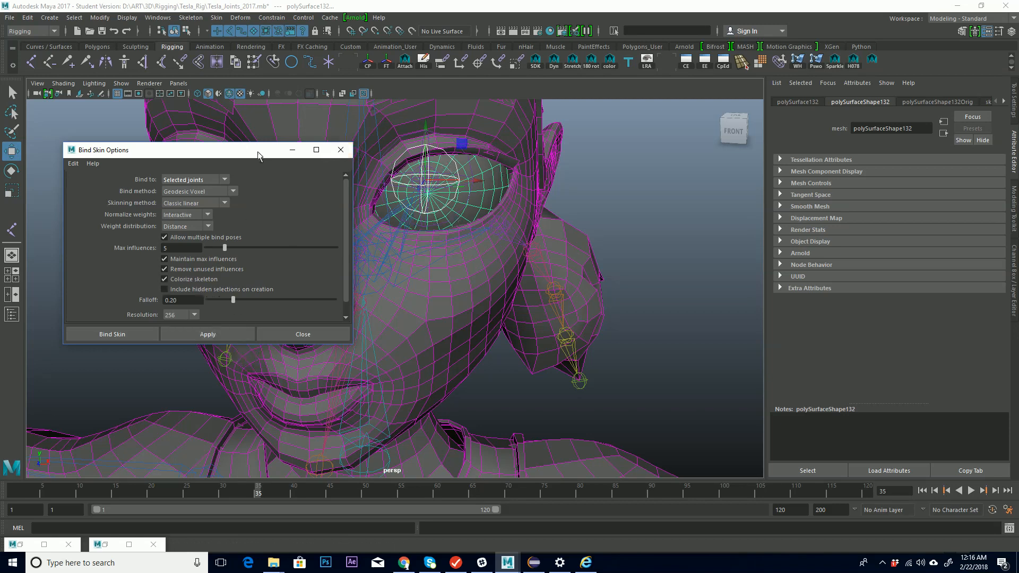
{"action": "mouse_move", "coordinate": [232, 159]}
{"action": "left_mouse_down"}
{"action": "mouse_move", "coordinate": [574, 196]}
{"action": "mouse_move", "coordinate": [499, 277]}
{"action": "mouse_move", "coordinate": [409, 283]}
{"action": "mouse_move", "coordinate": [379, 245]}
{"action": "mouse_move", "coordinate": [231, 164]}
{"action": "mouse_move", "coordinate": [241, 158]}
{"action": "left_mouse_up"}
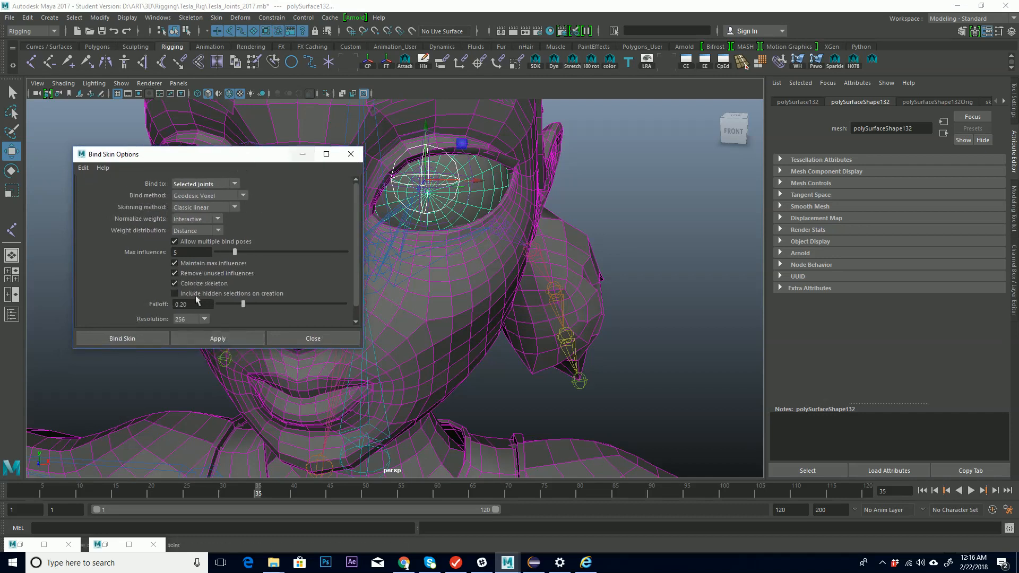
{"action": "left_click", "coordinate": [218, 338]}
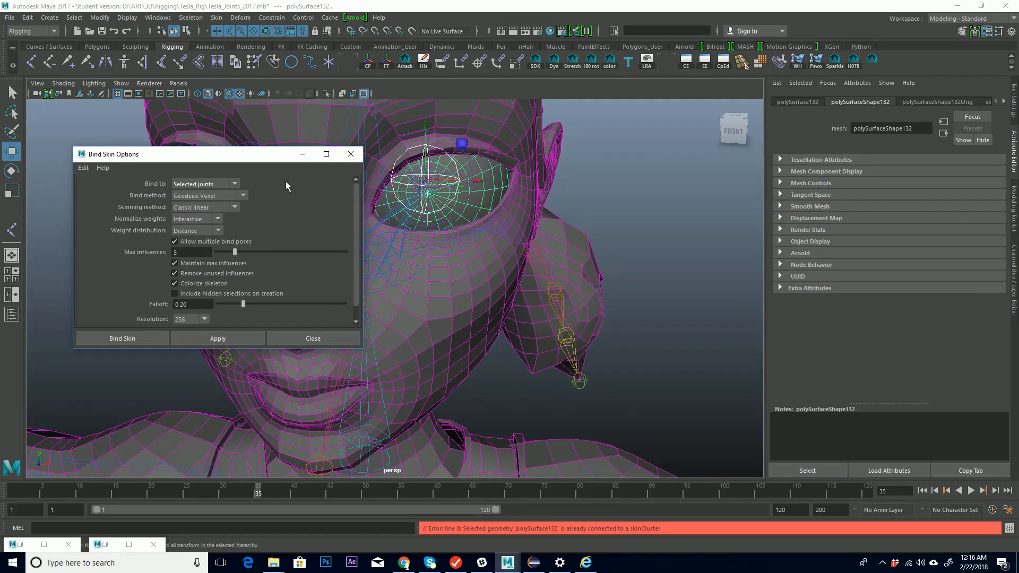
{"action": "left_click", "coordinate": [302, 154]}
- Test-rotate the L_Eye_sk joint to check how the eye follows it, undoing each rotation
{"action": "left_click", "coordinate": [553, 182]}
{"action": "left_click_drag", "start_coordinate": [554, 182], "coordinate": [409, 216], "text": "alt"}
{"action": "key", "text": "super"}
{"action": "left_click", "coordinate": [413, 219]}
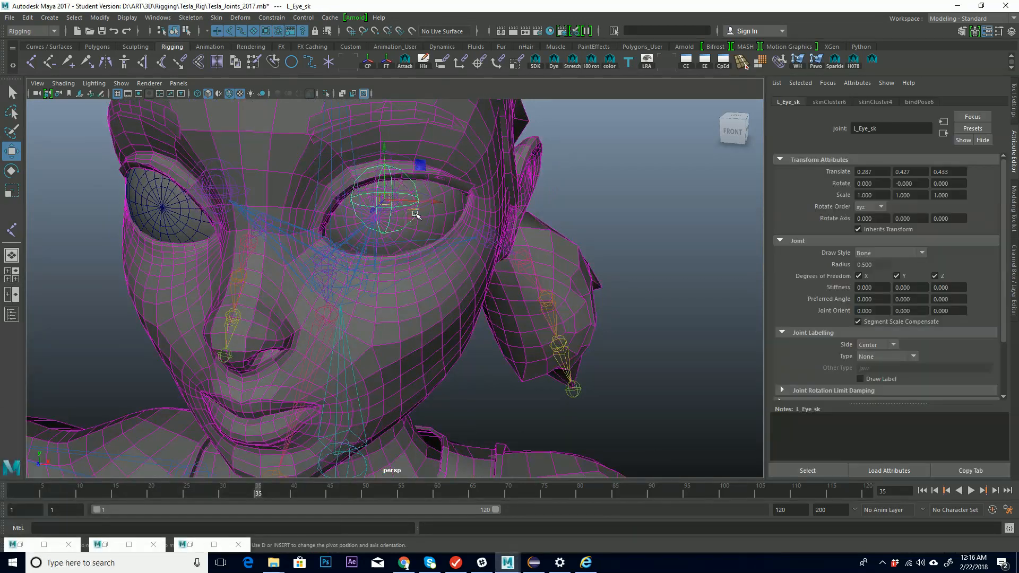
{"action": "key", "text": "e"}
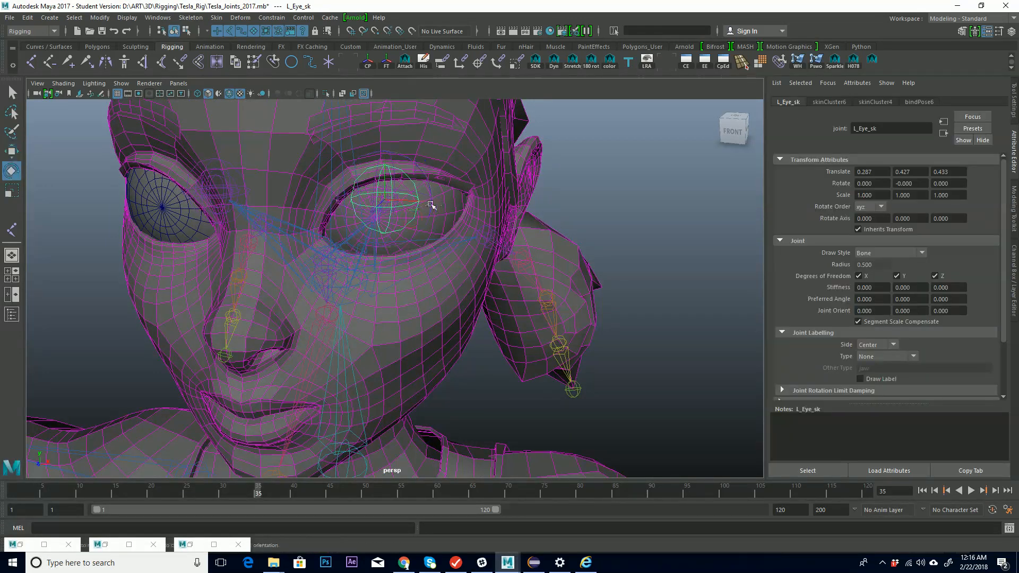
{"action": "left_click_drag", "start_coordinate": [399, 209], "coordinate": [413, 211]}
{"action": "left_click_drag", "start_coordinate": [405, 209], "coordinate": [386, 209]}
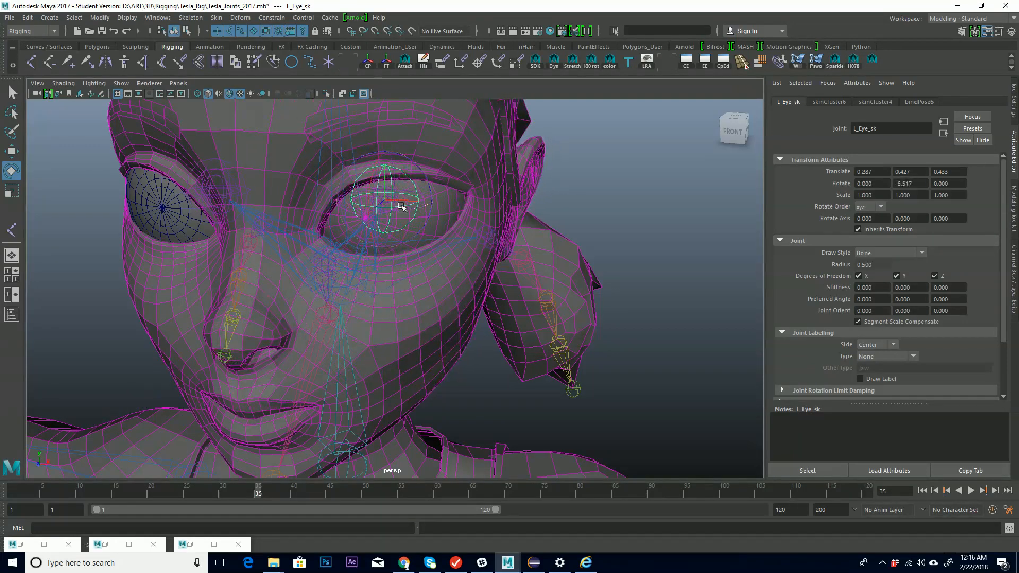
{"action": "key", "text": "ctrl+z"}
{"action": "mouse_move", "coordinate": [376, 169]}
{"action": "left_mouse_down"}
{"action": "mouse_move", "coordinate": [376, 186]}
{"action": "mouse_move", "coordinate": [378, 168]}
{"action": "left_mouse_up"}
{"action": "key", "text": "ctrl+z"}
- Grow a vertex selection on Tesla_Body from the forehead across the face, clear it, and return to object mode
{"action": "middle_click_drag", "start_coordinate": [262, 289], "coordinate": [353, 232], "text": "alt"}
{"action": "scroll", "coordinate": [353, 232], "scroll_direction": "down", "scroll_amount": 3}
{"action": "left_click_drag", "start_coordinate": [445, 225], "coordinate": [445, 255], "text": "alt"}
{"action": "left_click_drag", "start_coordinate": [478, 178], "coordinate": [464, 265], "text": "alt"}
{"action": "left_click_drag", "start_coordinate": [421, 198], "coordinate": [389, 251], "text": "alt"}
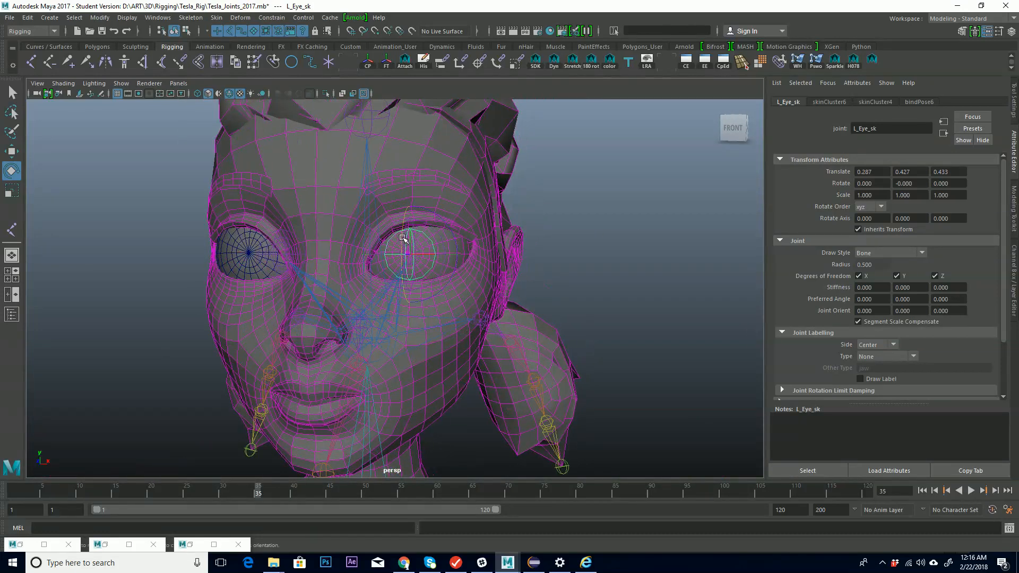
{"action": "key", "text": "F8"}
{"action": "left_click", "coordinate": [315, 185]}
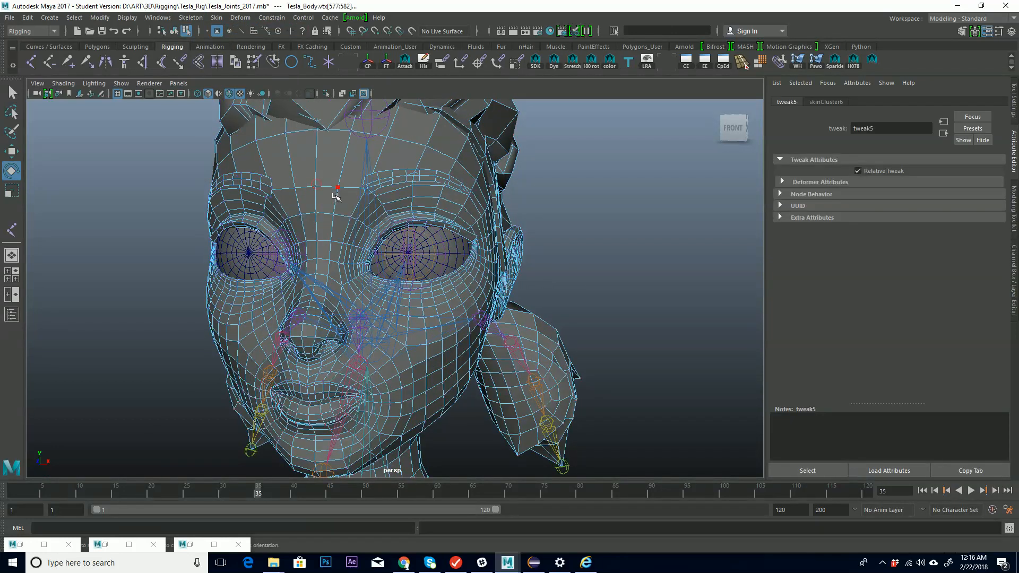
{"action": "left_click", "coordinate": [316, 185]}
{"action": "key", "text": "shift+period"}
{"action": "key", "text": "shift+period"}
{"action": "key", "text": "shift+period"}
{"action": "key", "text": "shift+period"}
{"action": "key", "text": "shift+period"}
{"action": "key", "text": "shift+period"}
{"action": "key", "text": "shift+period"}
{"action": "key", "text": "shift+period"}
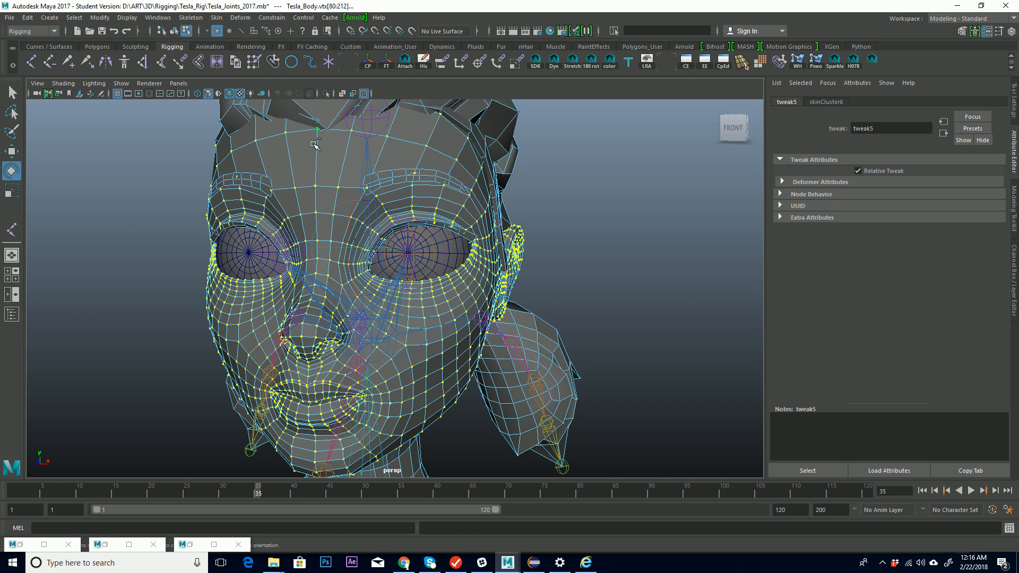
{"action": "key", "text": "shift+period"}
{"action": "key", "text": "q"}
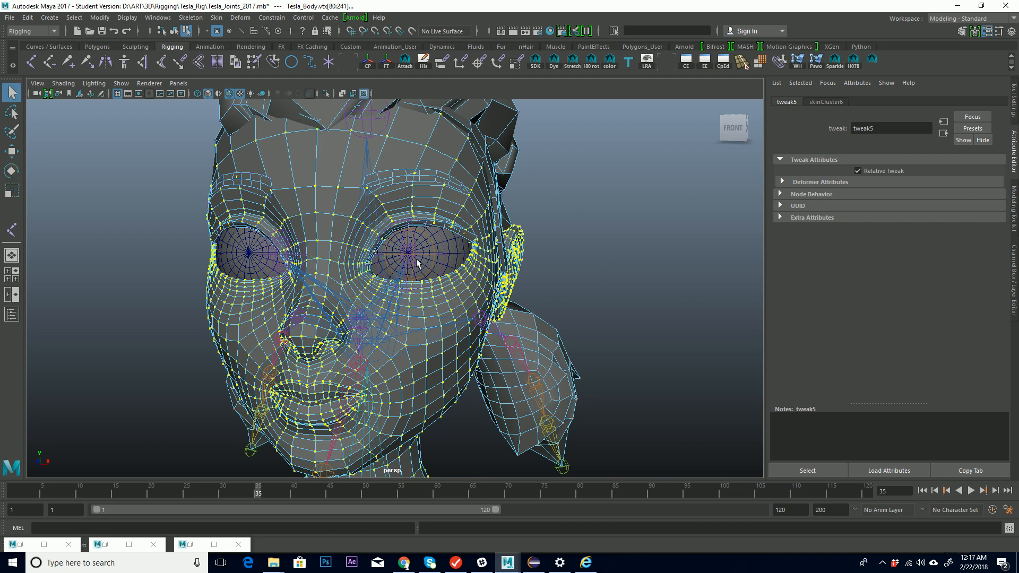
{"action": "left_click", "coordinate": [592, 231]}
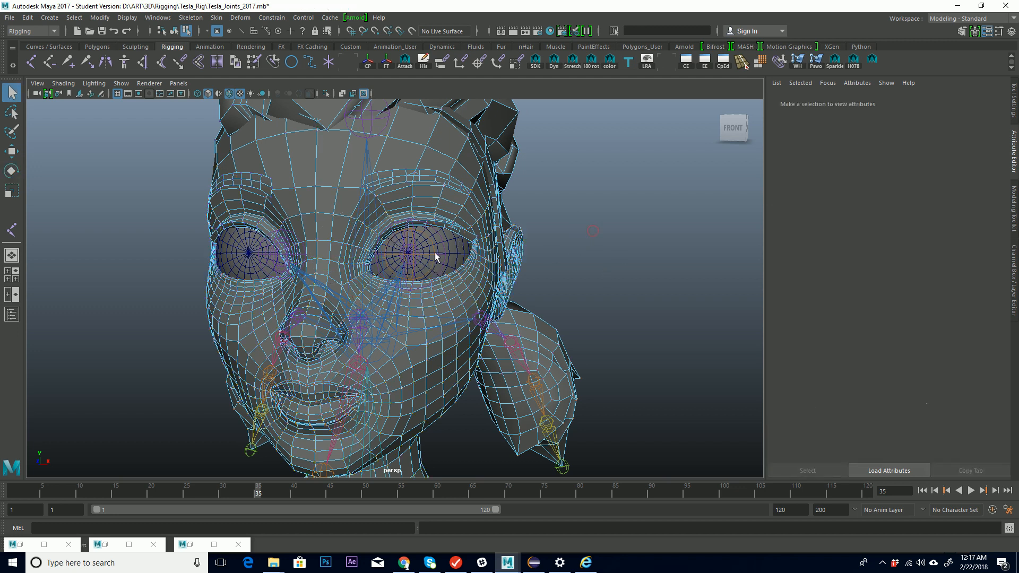
{"action": "left_click", "coordinate": [434, 249]}
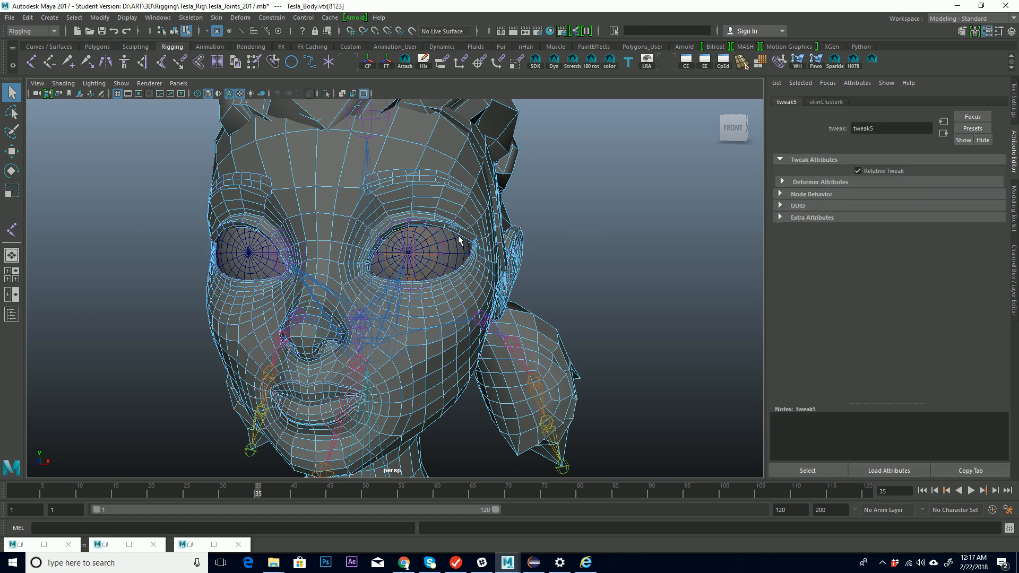
{"action": "key", "text": "F8"}
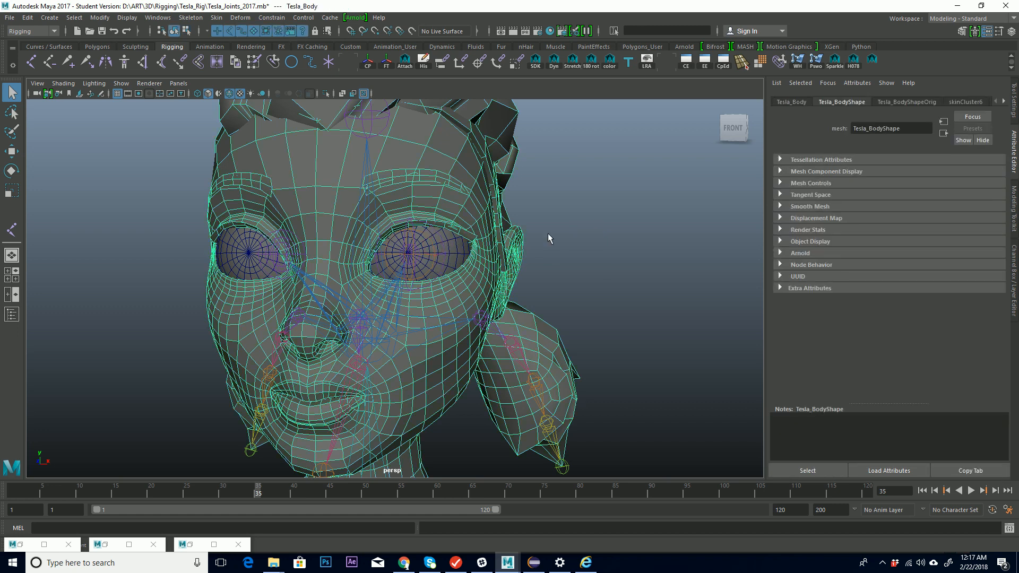
- Remove the L_Eye_sk and R_Eye_sk joints as influences from the Tesla_Body skin
{"action": "left_click", "coordinate": [558, 234]}
{"action": "left_click", "coordinate": [433, 250]}
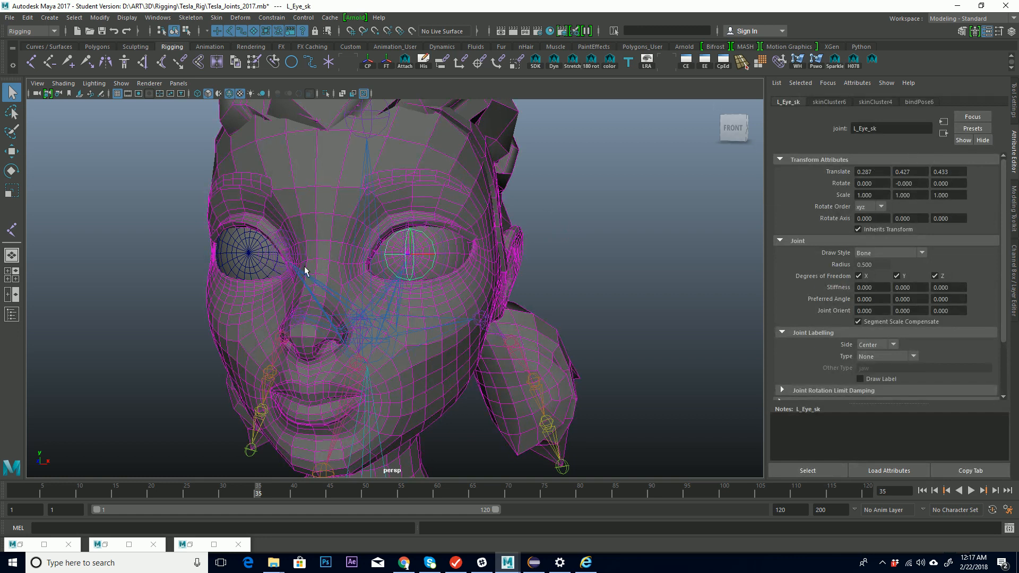
{"action": "left_click_drag", "start_coordinate": [312, 296], "coordinate": [339, 292], "text": "alt"}
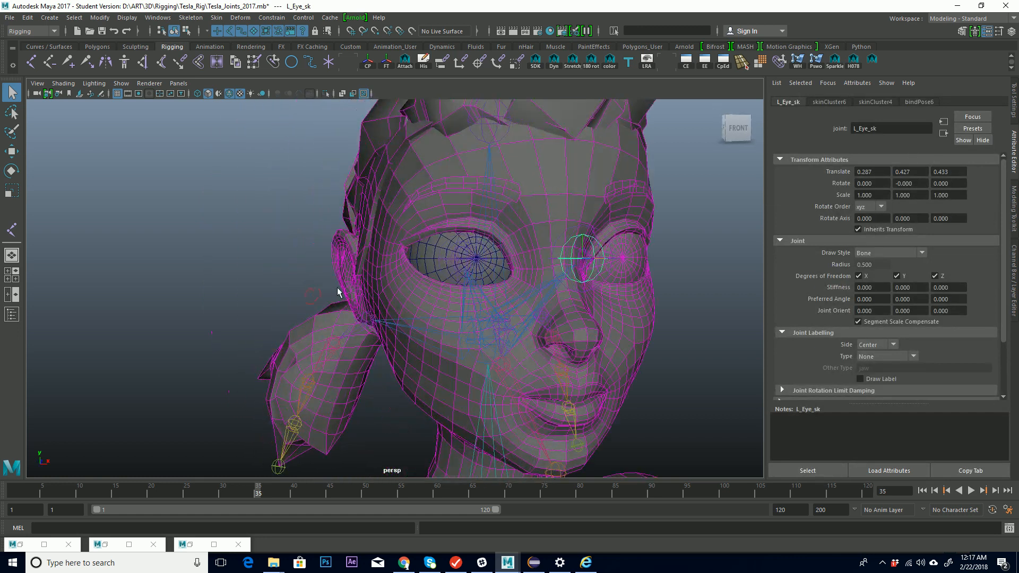
{"action": "scroll", "coordinate": [537, 250], "scroll_direction": "up", "scroll_amount": 5}
{"action": "left_click", "coordinate": [534, 187]}
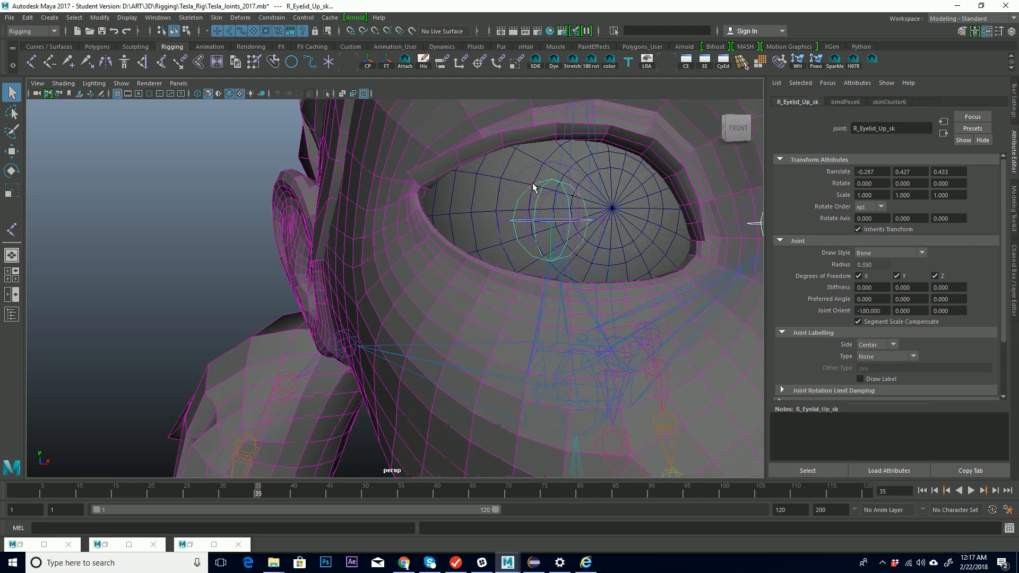
{"action": "left_click", "coordinate": [538, 189]}
{"action": "left_click", "coordinate": [549, 198]}
{"action": "left_click", "coordinate": [545, 191]}
{"action": "left_click", "coordinate": [537, 169]}
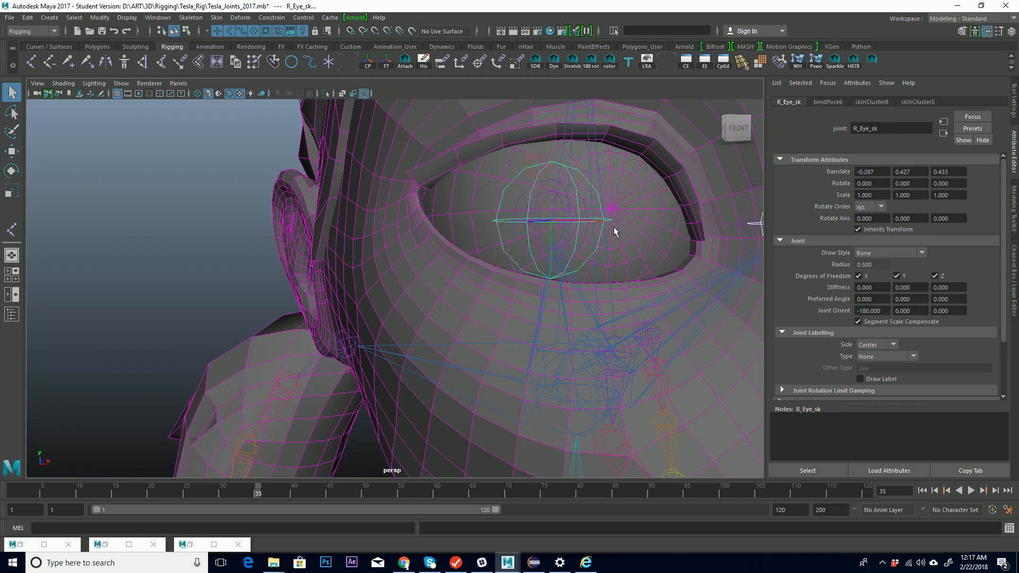
{"action": "scroll", "coordinate": [505, 221], "scroll_direction": "down", "scroll_amount": 8}
{"action": "left_click", "coordinate": [411, 197]}
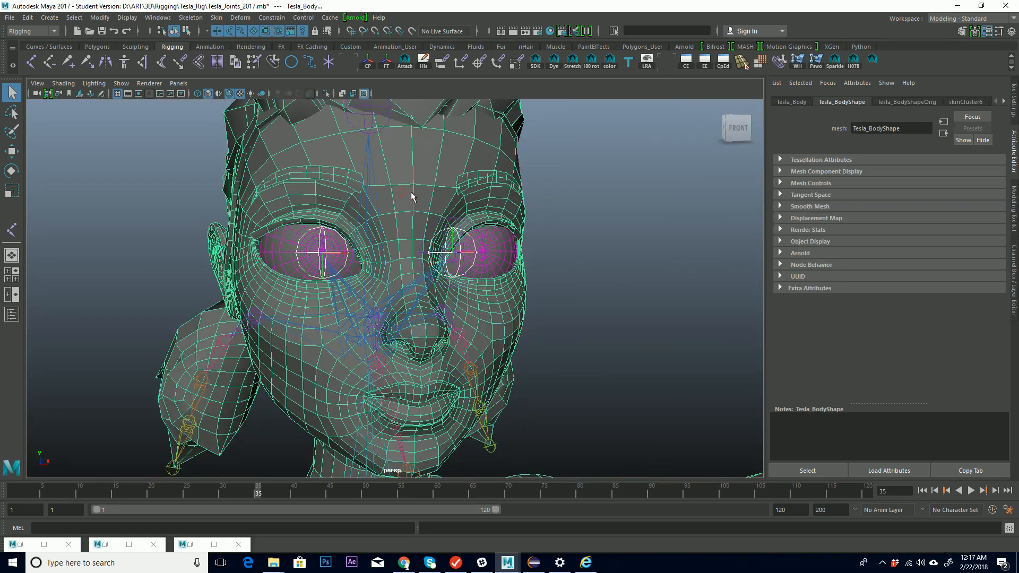
{"action": "left_click", "coordinate": [216, 18]}
{"action": "mouse_move", "coordinate": [264, 273]}
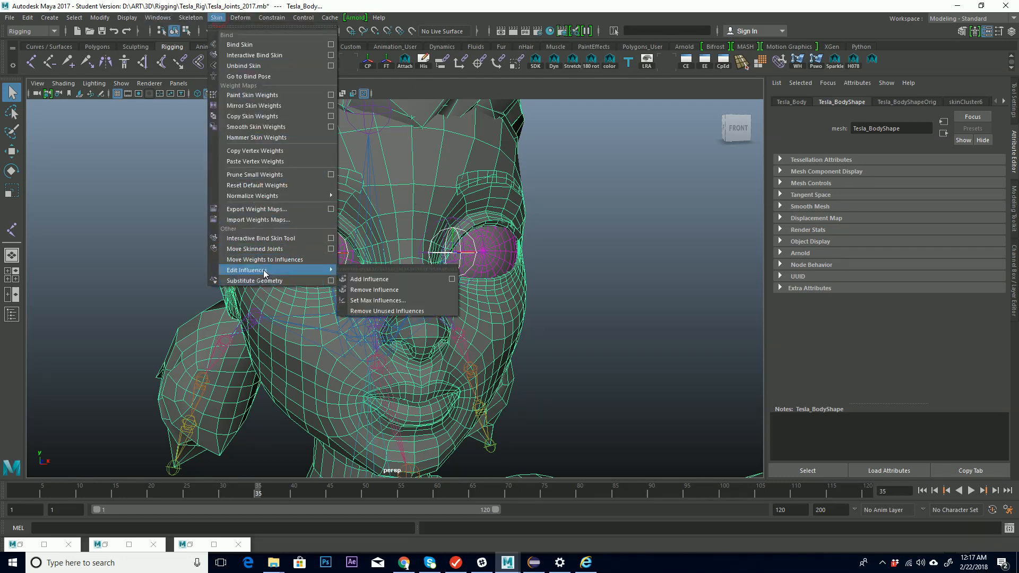
{"action": "left_click", "coordinate": [384, 290]}
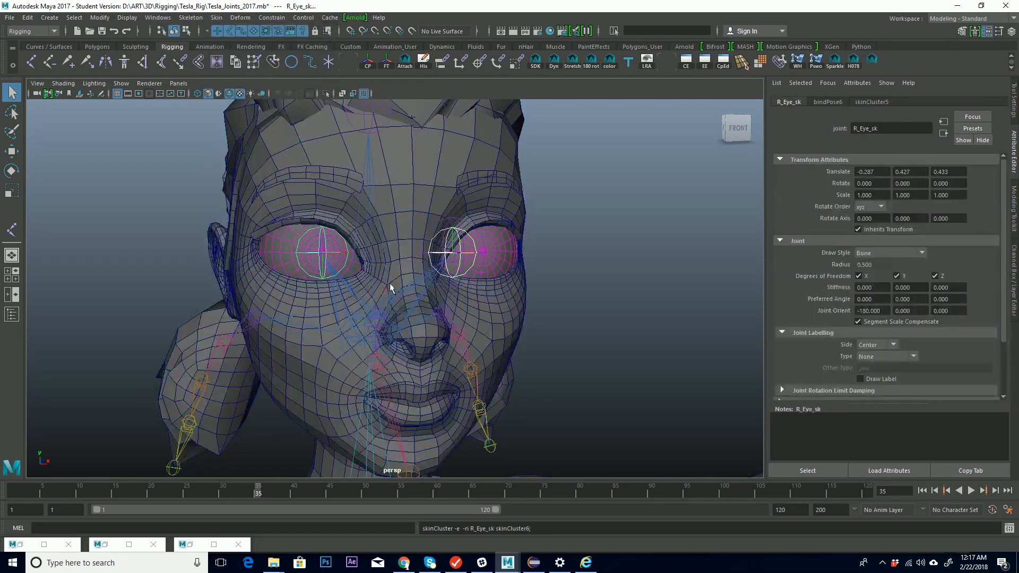
- Inspect both eyes and their joints from several angles, select the L_Eyelid_Up_sk joint to check its influence, and clear the selection
{"action": "middle_click_drag", "start_coordinate": [531, 348], "coordinate": [524, 296], "text": "alt"}
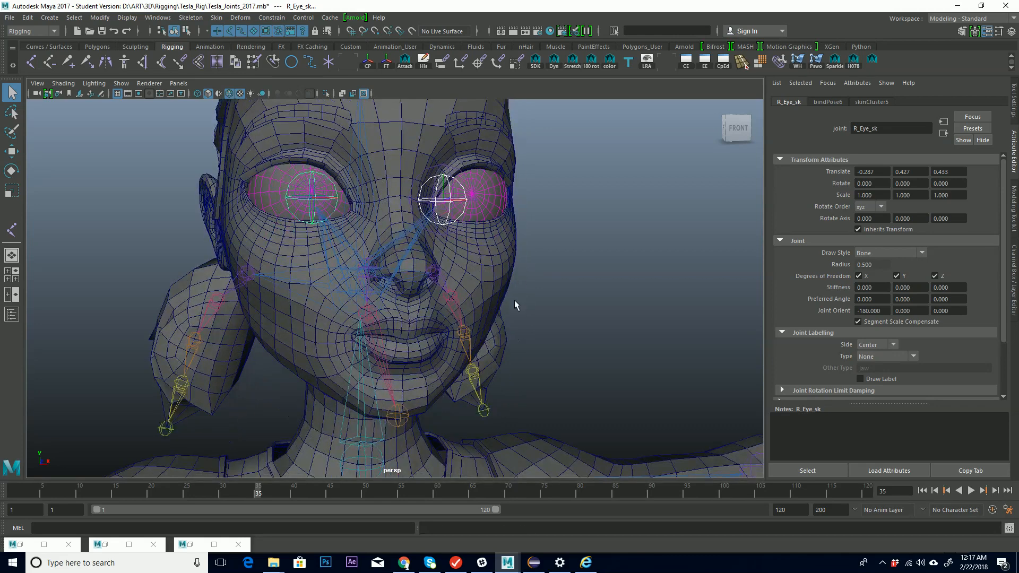
{"action": "left_click_drag", "start_coordinate": [523, 296], "coordinate": [457, 297], "text": "alt"}
{"action": "right_click_drag", "start_coordinate": [458, 297], "coordinate": [500, 287], "text": "alt"}
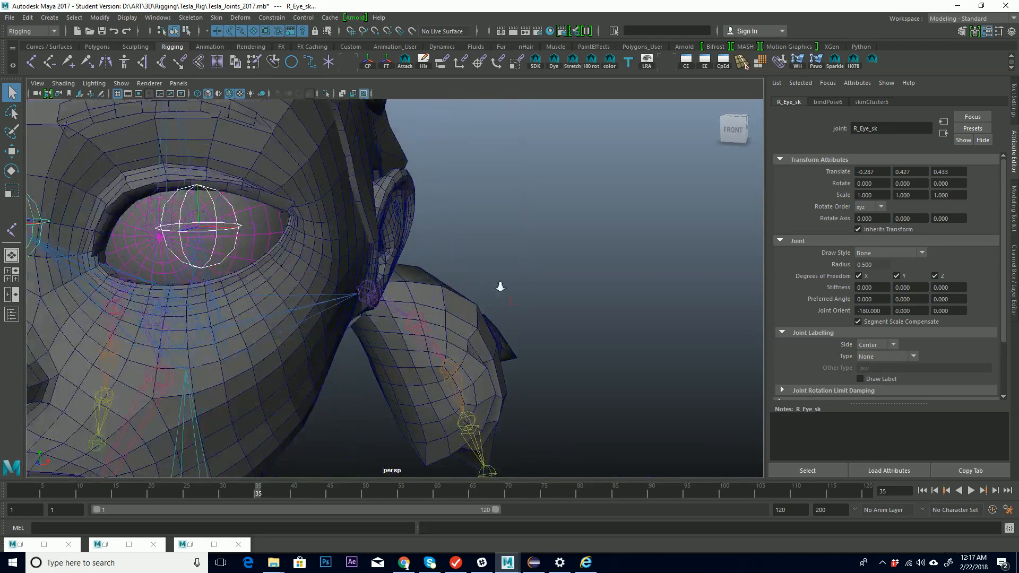
{"action": "left_click_drag", "start_coordinate": [332, 260], "coordinate": [548, 251], "text": "alt"}
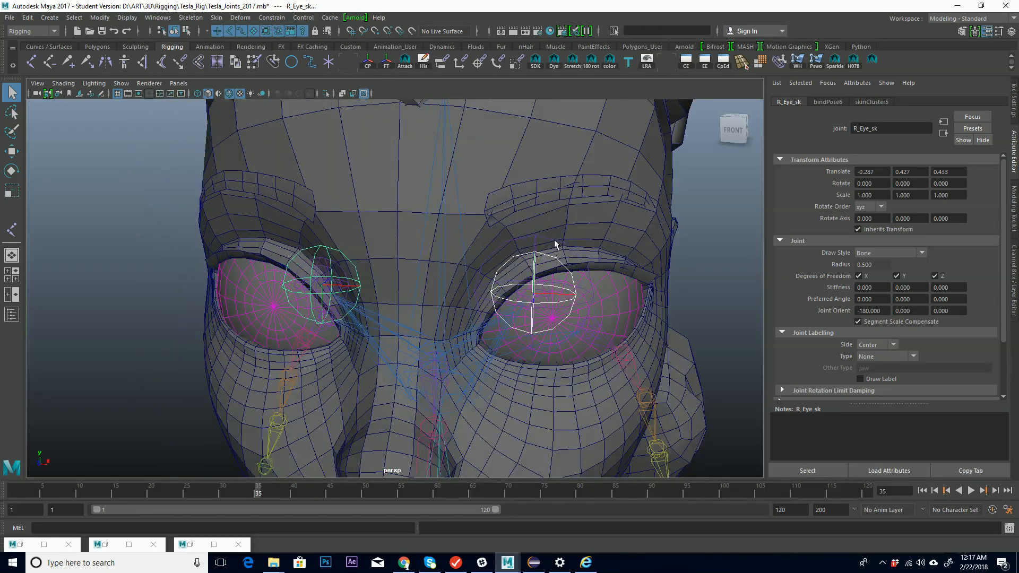
{"action": "left_click", "coordinate": [555, 241]}
{"action": "middle_click_drag", "start_coordinate": [517, 200], "coordinate": [538, 161], "text": "alt"}
{"action": "scroll", "coordinate": [532, 256], "scroll_direction": "down", "scroll_amount": 1}
{"action": "middle_click_drag", "start_coordinate": [533, 257], "coordinate": [385, 249], "text": "alt"}
{"action": "middle_click_drag", "start_coordinate": [239, 306], "coordinate": [382, 305], "text": "alt"}
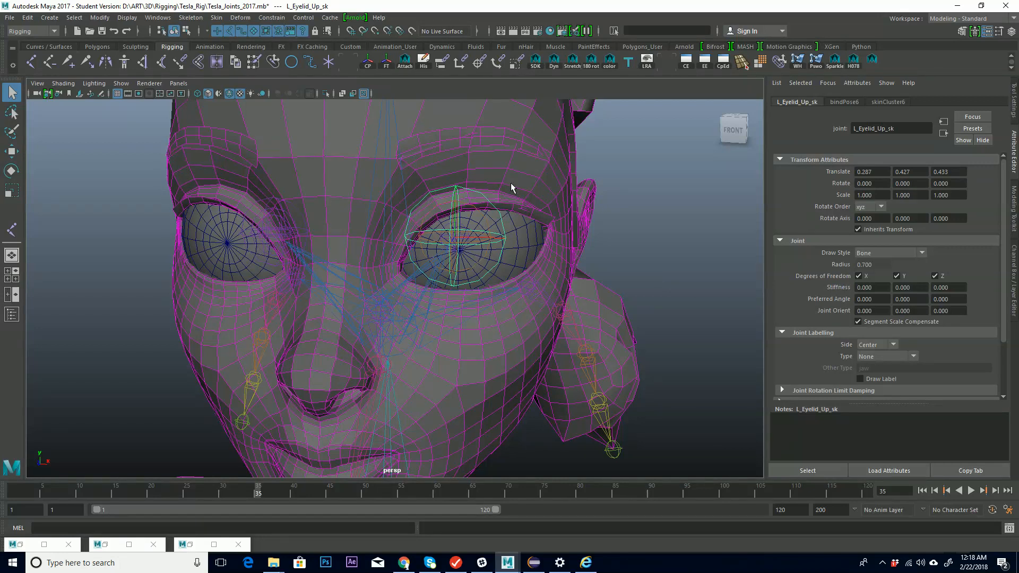
{"action": "middle_click_drag", "start_coordinate": [508, 344], "coordinate": [526, 188], "text": "alt"}
{"action": "right_click_drag", "start_coordinate": [658, 264], "coordinate": [503, 301], "text": "alt"}
{"action": "middle_click_drag", "start_coordinate": [591, 276], "coordinate": [555, 273], "text": "alt"}
{"action": "middle_click_drag", "start_coordinate": [425, 263], "coordinate": [451, 254], "text": "alt"}
{"action": "left_click", "coordinate": [605, 225]}
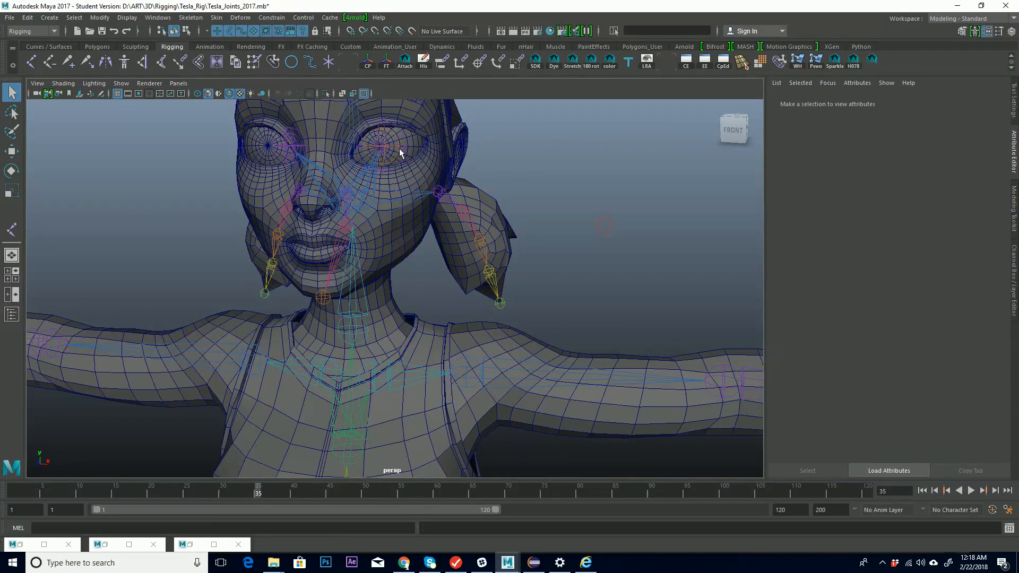
- Test-rotate the L_Eye_sk joint to check which geometry follows it, and undo the rotation
{"action": "left_click", "coordinate": [399, 145]}
{"action": "middle_click_drag", "start_coordinate": [434, 148], "coordinate": [410, 194], "text": "alt"}
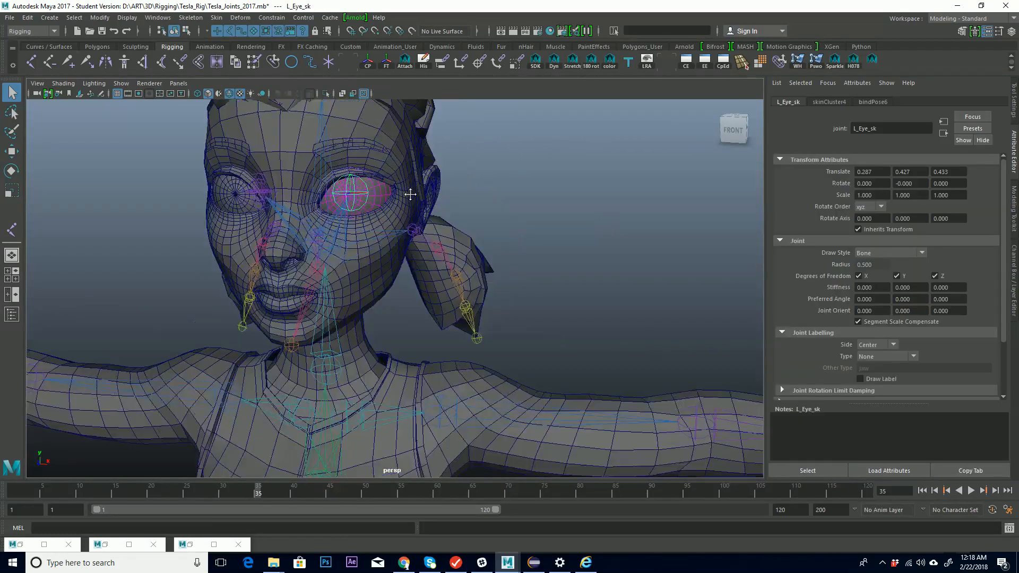
{"action": "scroll", "coordinate": [503, 196], "scroll_direction": "up", "scroll_amount": 5}
{"action": "key", "text": "e"}
{"action": "left_click_drag", "start_coordinate": [331, 140], "coordinate": [336, 172]}
{"action": "key", "text": "ctrl+z"}
{"action": "key", "text": "ctrl+z"}
- Step through the right eyelid joints to R_Eye_sk, test-rotate it to check the right eyeball, and undo the rotation
{"action": "left_click", "coordinate": [333, 158]}
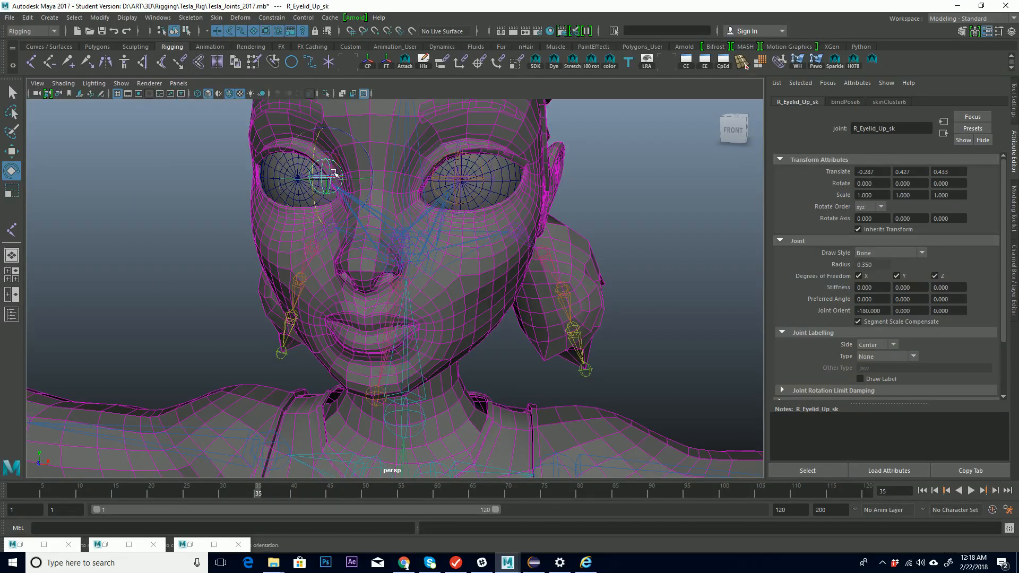
{"action": "key", "text": "Right"}
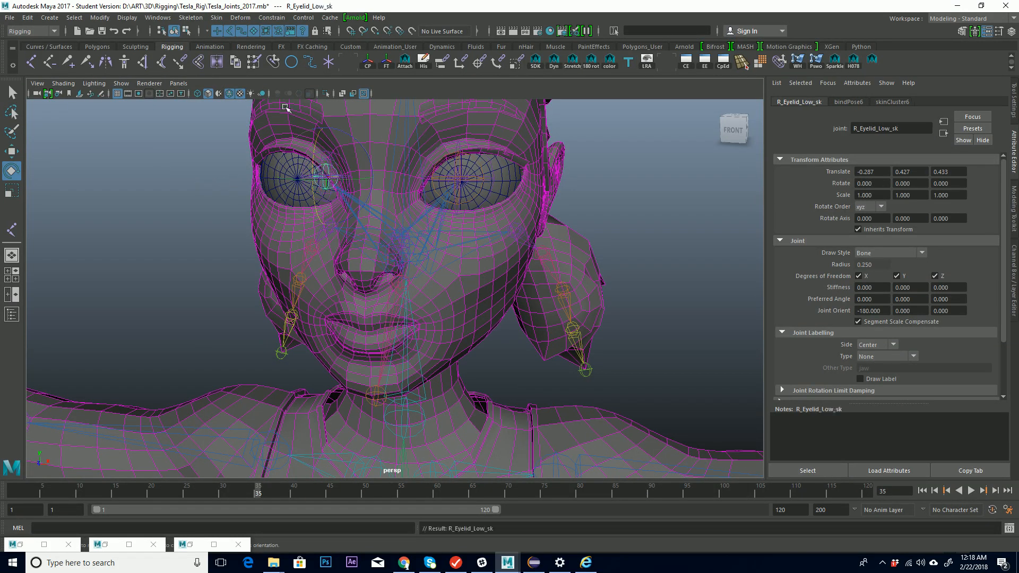
{"action": "key", "text": "Right"}
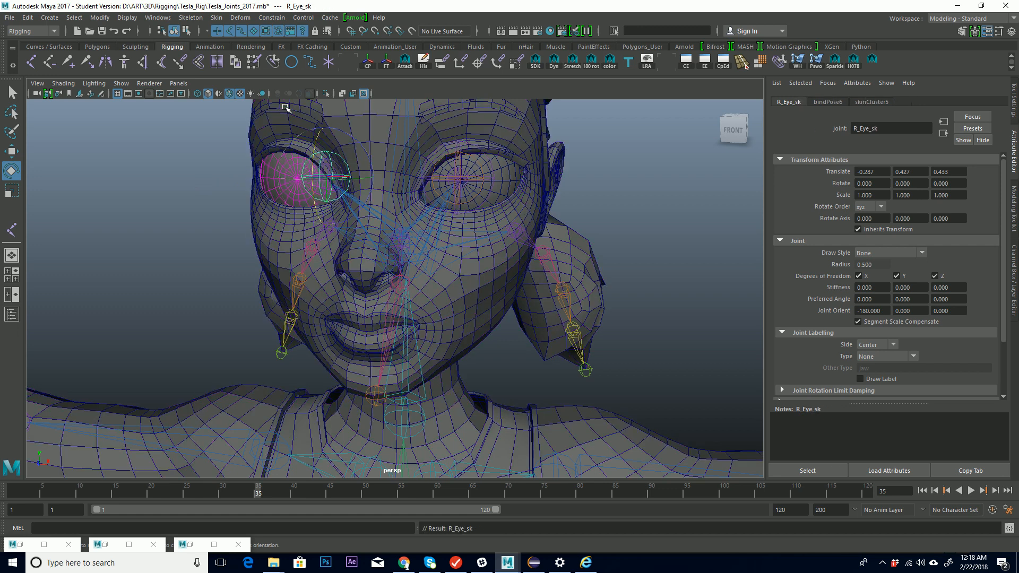
{"action": "left_click_drag", "start_coordinate": [311, 154], "coordinate": [308, 155]}
{"action": "key", "text": "ctrl+z"}
{"action": "right_click_drag", "start_coordinate": [547, 251], "coordinate": [416, 251], "text": "alt"}
{"action": "left_click_drag", "start_coordinate": [415, 251], "coordinate": [496, 257], "text": "alt"}
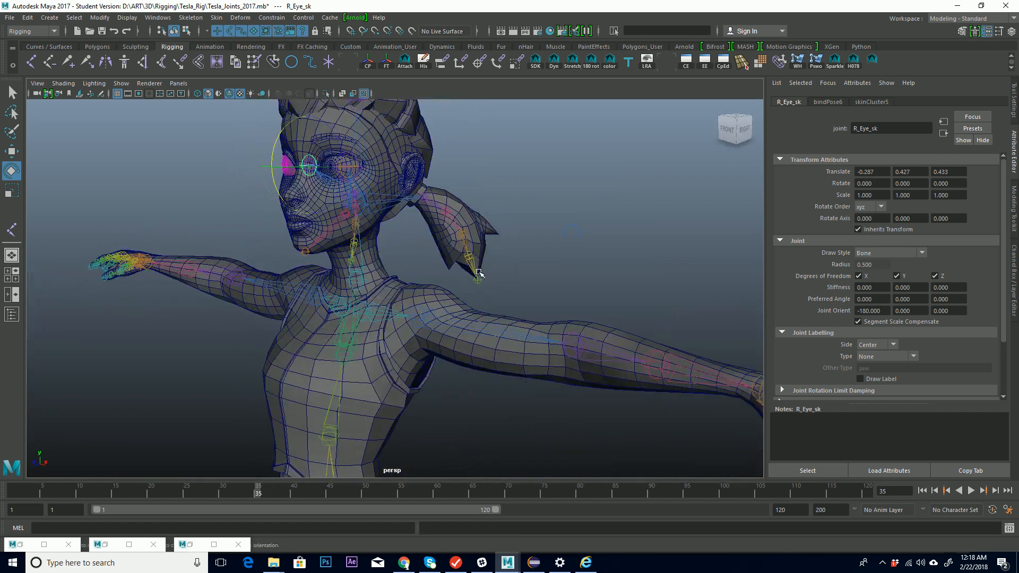
- Examine the Tesla_Body mesh and its joints from the head and ponytails down to the hips
{"action": "left_click", "coordinate": [478, 264]}
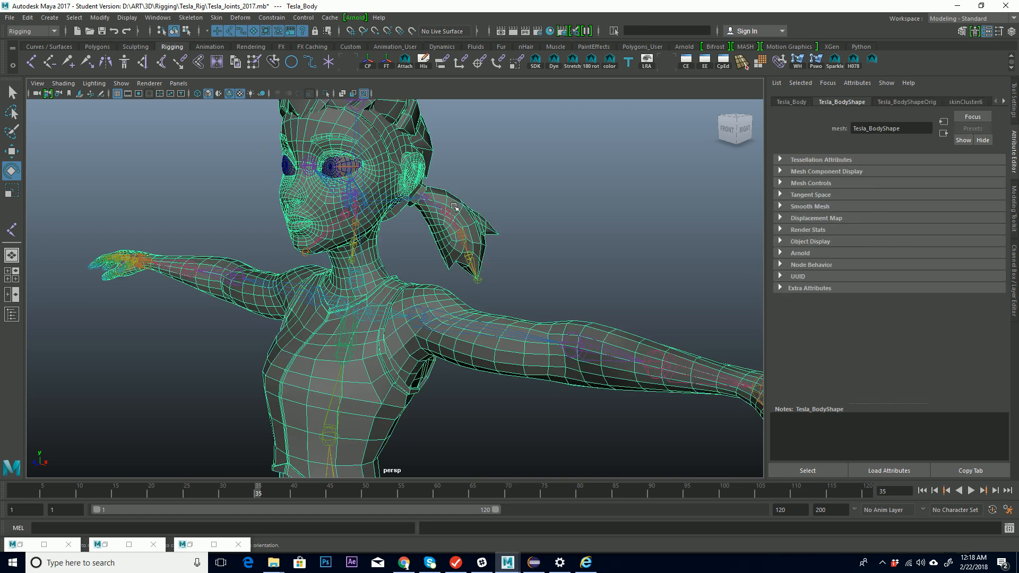
{"action": "mouse_move", "coordinate": [445, 222]}
{"action": "left_mouse_down", "text": "alt"}
{"action": "mouse_move", "coordinate": [419, 212]}
{"action": "mouse_move", "coordinate": [451, 204]}
{"action": "left_mouse_up", "text": "alt"}
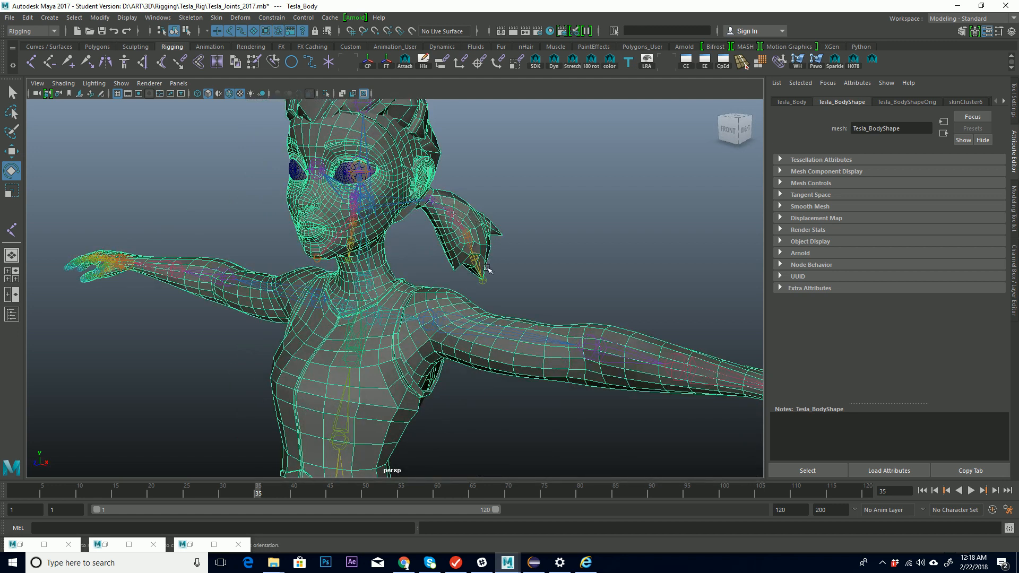
{"action": "left_click_drag", "start_coordinate": [412, 210], "coordinate": [472, 237], "text": "alt"}
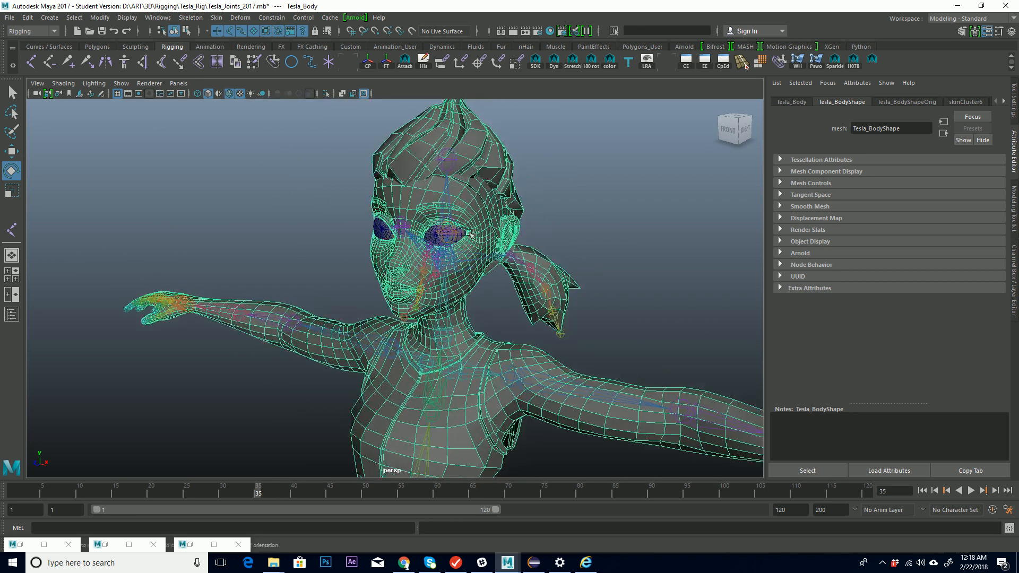
{"action": "left_click_drag", "start_coordinate": [412, 265], "coordinate": [424, 257], "text": "alt"}
{"action": "middle_click_drag", "start_coordinate": [506, 348], "coordinate": [400, 264], "text": "alt"}
{"action": "left_click_drag", "start_coordinate": [295, 211], "coordinate": [413, 193], "text": "alt"}
{"action": "middle_click_drag", "start_coordinate": [421, 323], "coordinate": [346, 307], "text": "alt"}
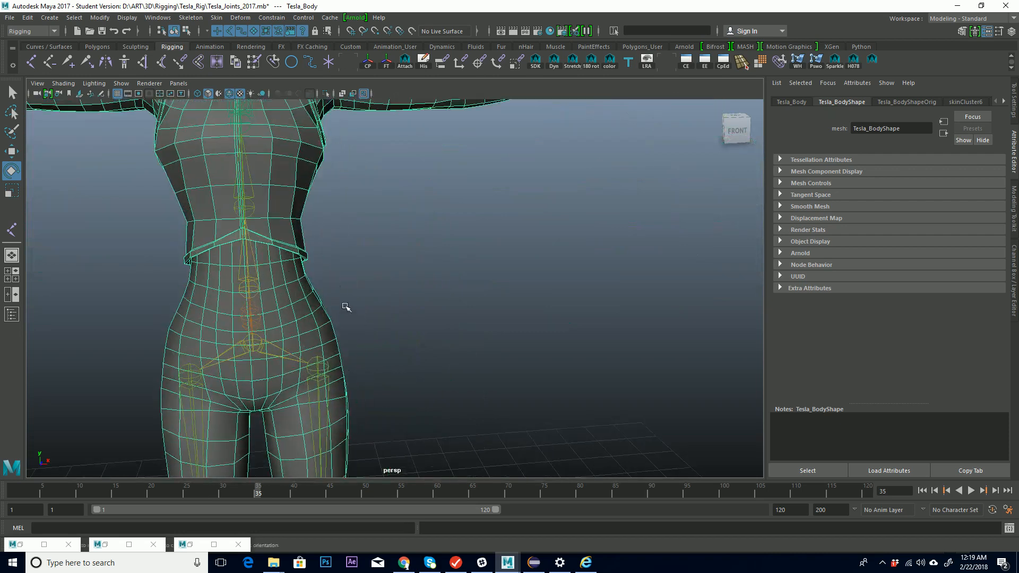
{"action": "middle_click_drag", "start_coordinate": [471, 246], "coordinate": [462, 399], "text": "alt"}
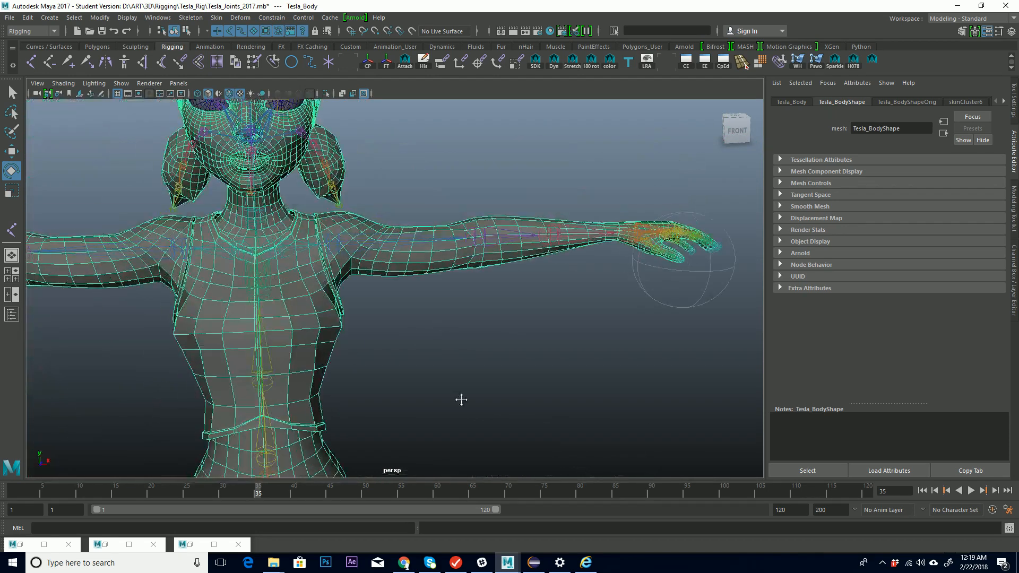
{"action": "right_click_drag", "start_coordinate": [535, 340], "coordinate": [350, 344], "text": "alt"}
{"action": "middle_click_drag", "start_coordinate": [467, 315], "coordinate": [584, 263], "text": "alt"}
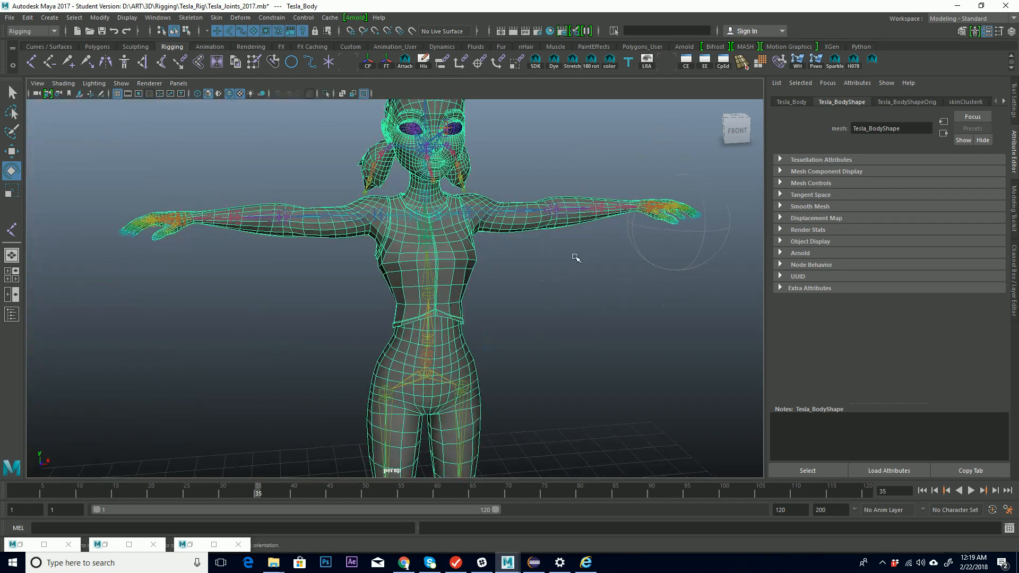
{"action": "left_click", "coordinate": [563, 284]}
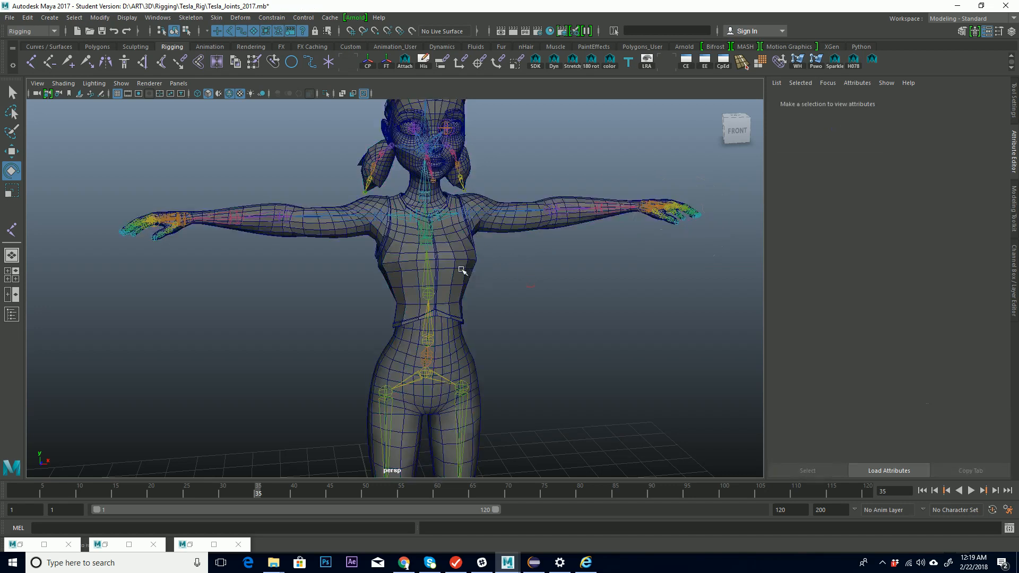
- Start the Paint Skin Weights tool on the Tesla_Body mesh and show its tool settings
{"action": "left_click", "coordinate": [463, 274]}
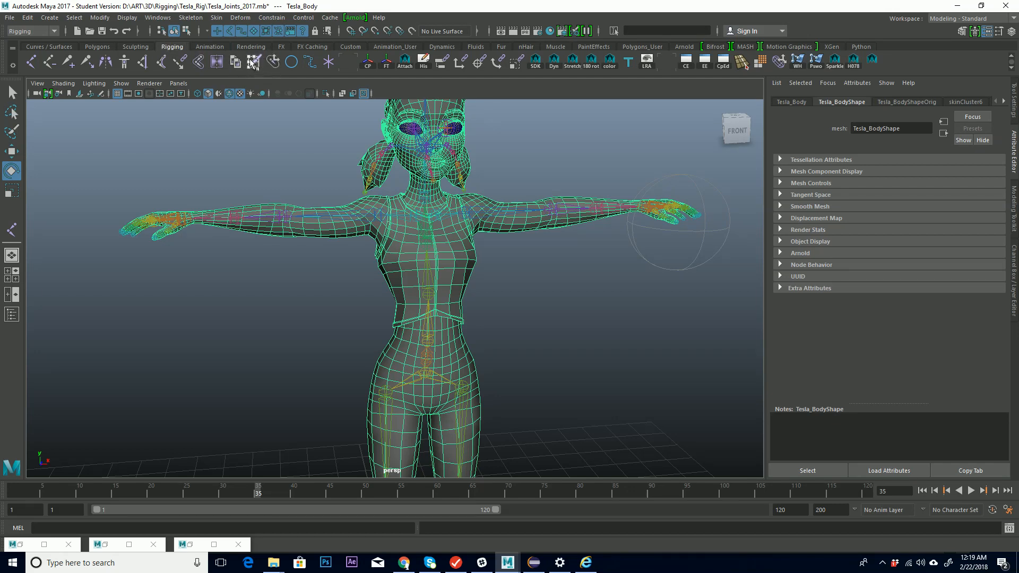
{"action": "left_click", "coordinate": [217, 18]}
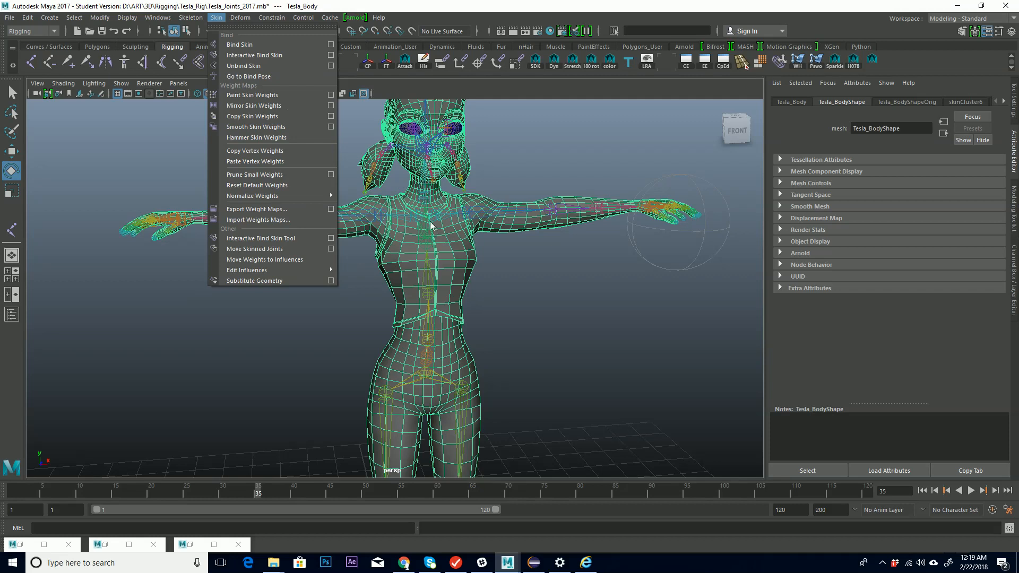
{"action": "left_click", "coordinate": [266, 95]}
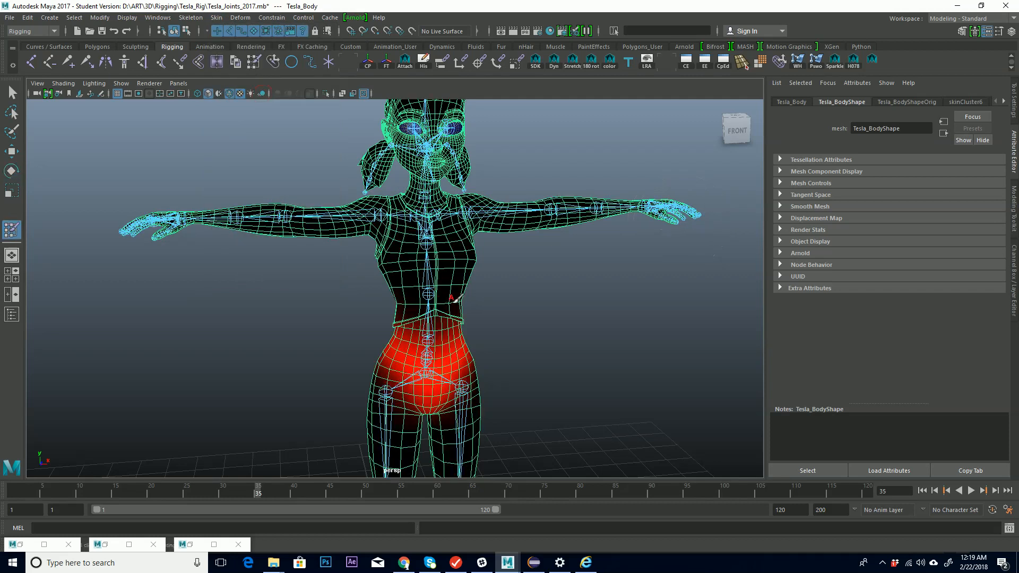
{"action": "middle_click_drag", "start_coordinate": [462, 303], "coordinate": [422, 287], "text": "alt"}
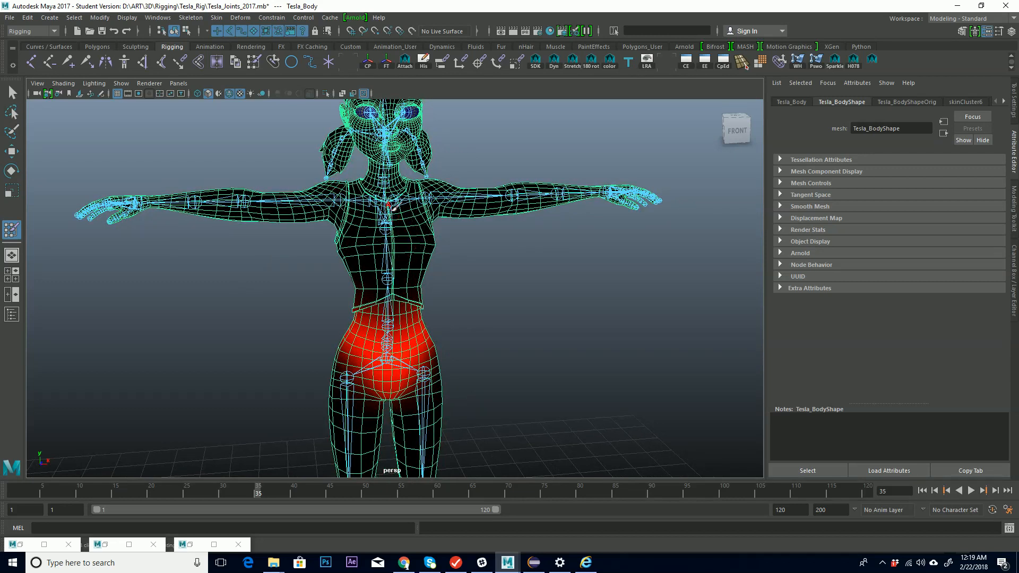
{"action": "left_click", "coordinate": [1001, 32]}
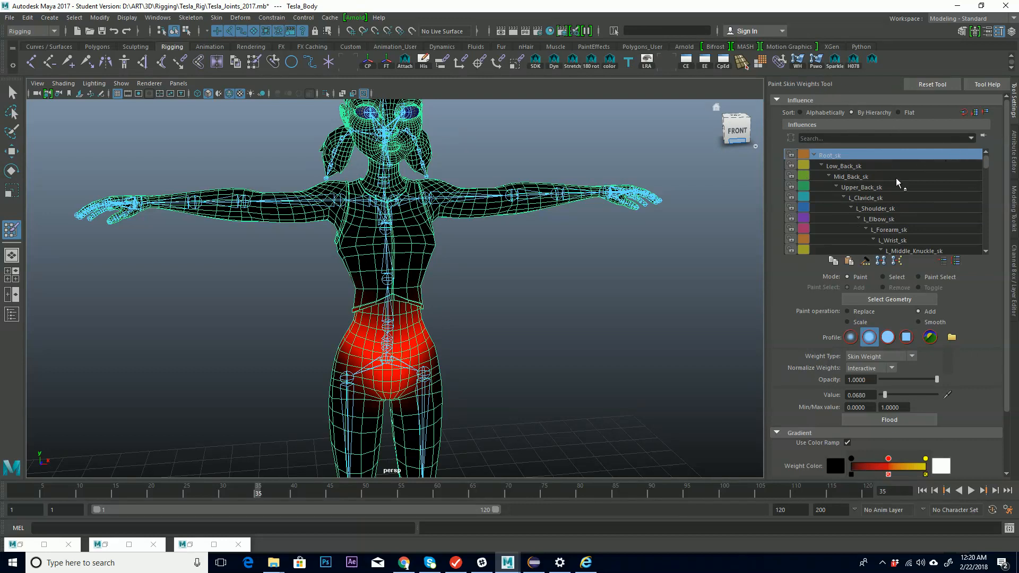
- Show the skin weights of the left ponytail joints L_Ponytail01_sk to L_Ponytail04_sk and of L_Eyelid_Up_sk
{"action": "left_click_drag", "start_coordinate": [985, 161], "coordinate": [985, 194]}
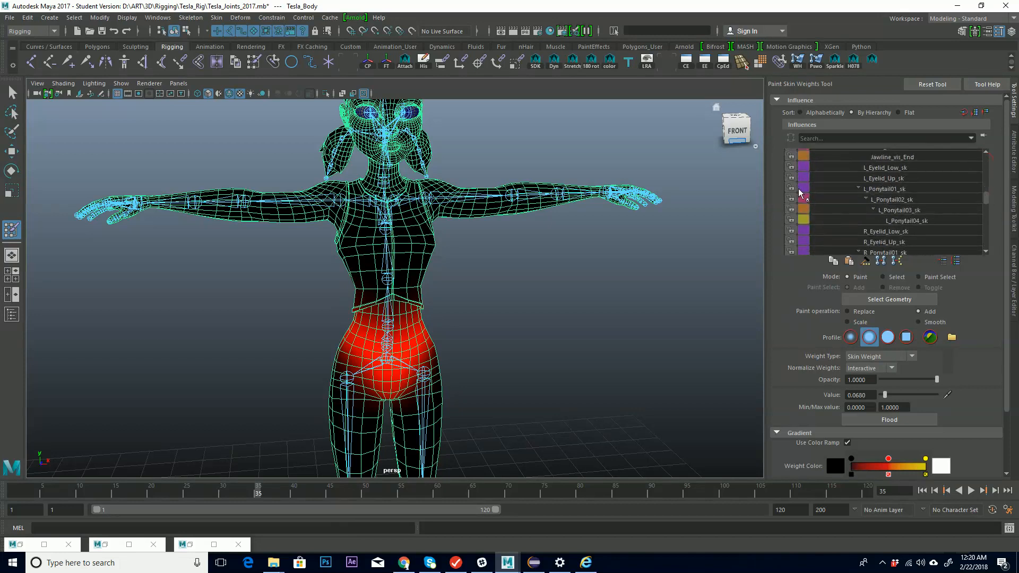
{"action": "left_click", "coordinate": [792, 200]}
{"action": "left_click", "coordinate": [791, 200]}
{"action": "left_click", "coordinate": [896, 201]}
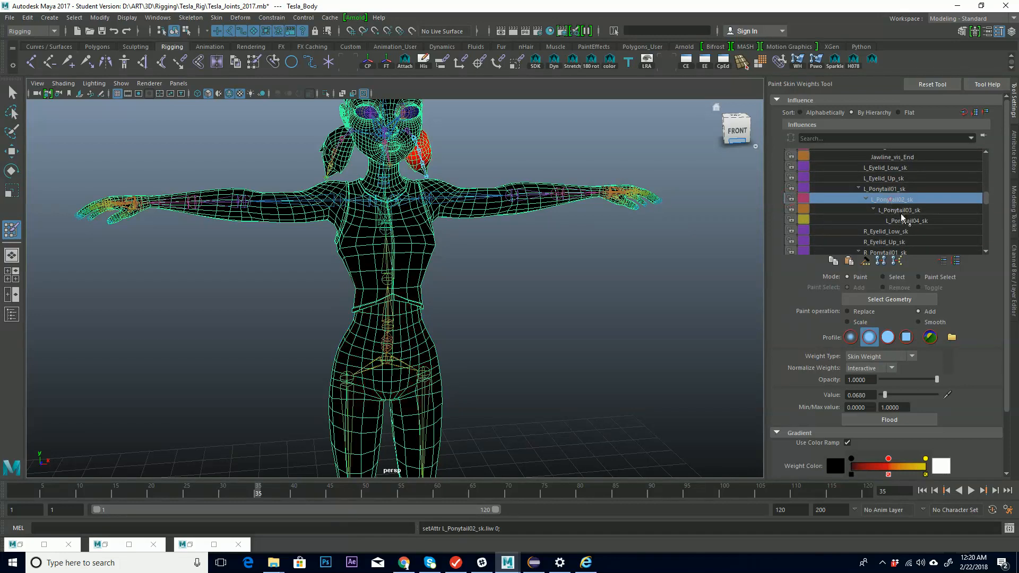
{"action": "left_click", "coordinate": [902, 220]}
{"action": "left_click", "coordinate": [899, 210]}
{"action": "left_click", "coordinate": [896, 200]}
{"action": "left_click", "coordinate": [896, 189]}
{"action": "left_click", "coordinate": [896, 180]}
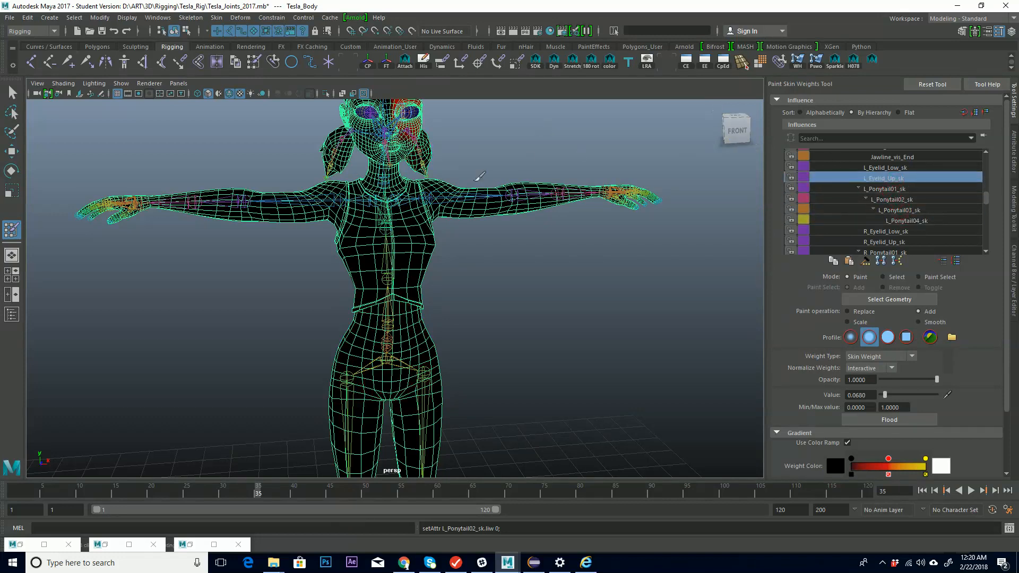
- Set the paint brush radius to about 0.18 over the character's forehead
{"action": "mouse_move", "coordinate": [518, 225]}
{"action": "left_mouse_down", "text": "alt"}
{"action": "mouse_move", "coordinate": [429, 236]}
{"action": "mouse_move", "coordinate": [509, 227]}
{"action": "left_mouse_up", "text": "alt"}
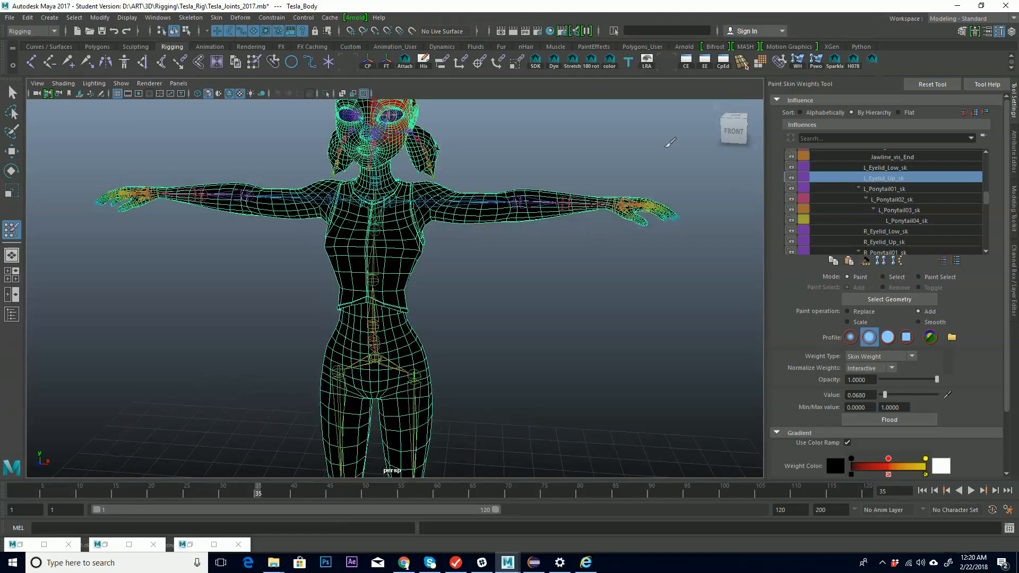
{"action": "middle_click_drag", "start_coordinate": [460, 210], "coordinate": [489, 297], "text": "alt"}
{"action": "right_click_drag", "start_coordinate": [490, 295], "coordinate": [750, 170], "text": "alt"}
{"action": "mouse_move", "coordinate": [446, 151]}
{"action": "middle_mouse_down", "text": "alt"}
{"action": "mouse_move", "coordinate": [419, 203]}
{"action": "mouse_move", "coordinate": [336, 215]}
{"action": "mouse_move", "coordinate": [339, 254]}
{"action": "middle_mouse_up", "text": "alt"}
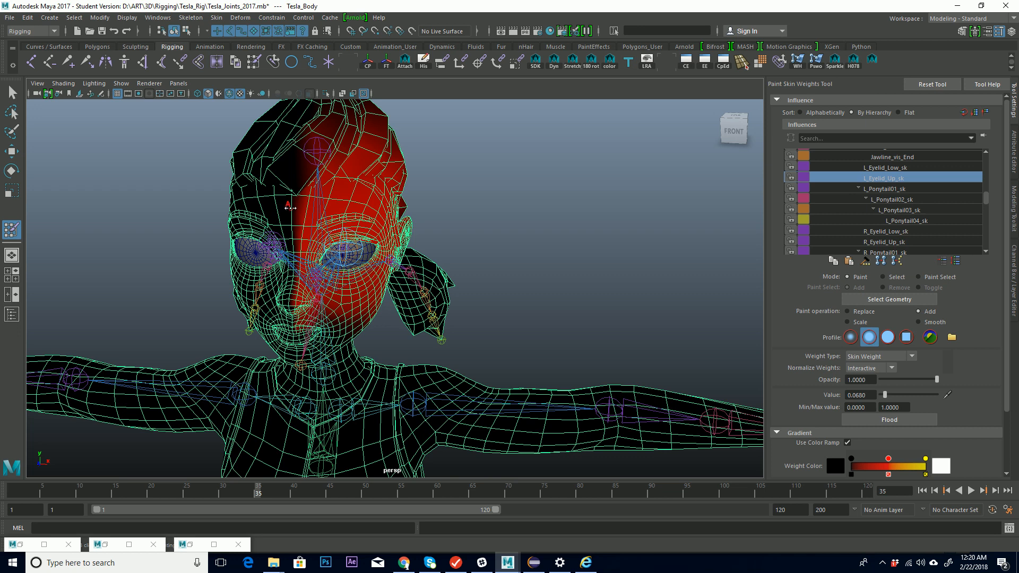
{"action": "left_click_drag", "start_coordinate": [289, 208], "coordinate": [298, 208]}
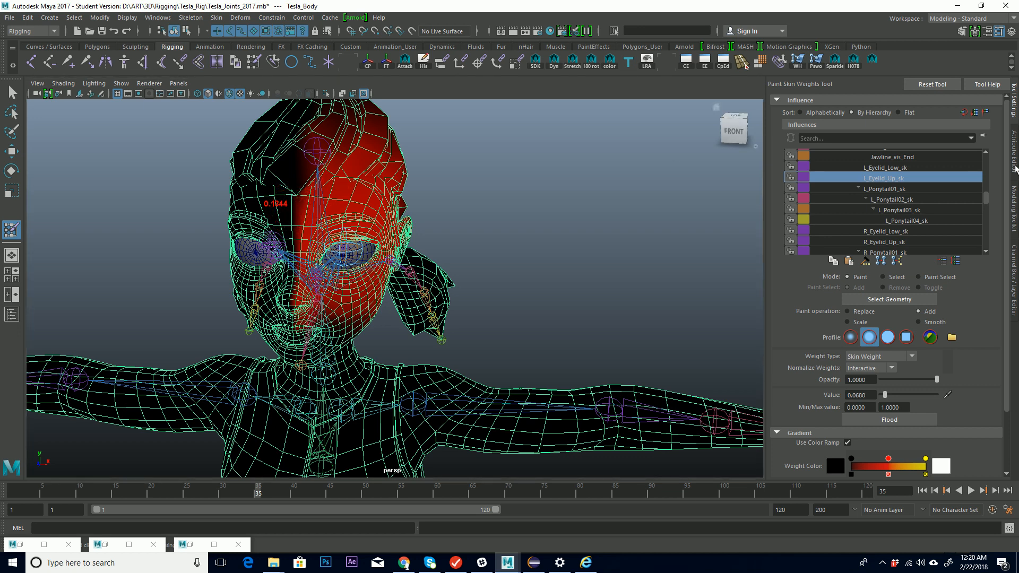
- Inspect the torso weights of the Root_sk, Low_Back_sk, Mid_Back_sk and Upper_Back_sk joints one after another
{"action": "left_click_drag", "start_coordinate": [987, 196], "coordinate": [988, 158]}
{"action": "left_click", "coordinate": [844, 158]}
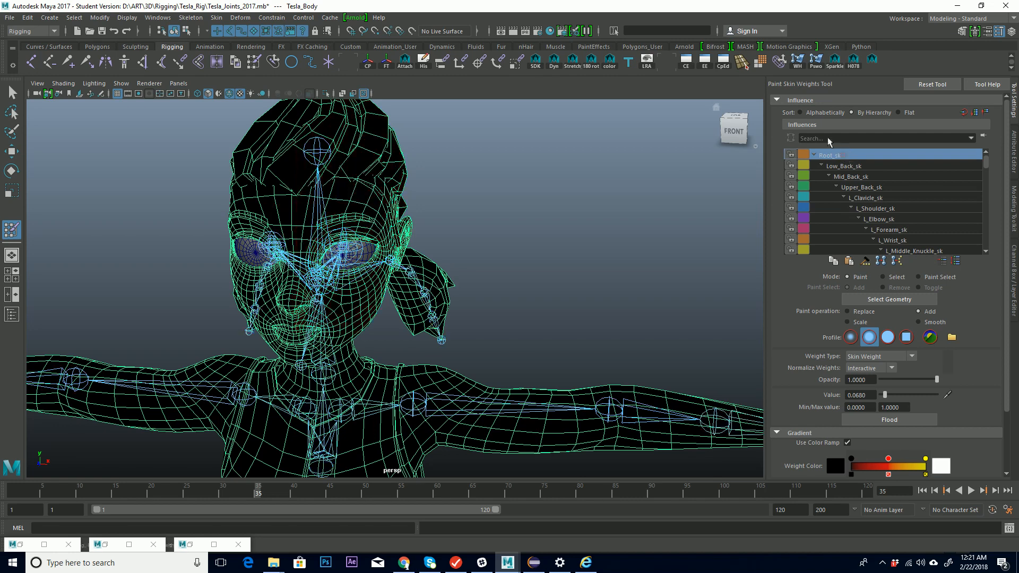
{"action": "middle_click_drag", "start_coordinate": [486, 312], "coordinate": [523, 90], "text": "alt"}
{"action": "mouse_move", "coordinate": [459, 353]}
{"action": "middle_mouse_down", "text": "alt"}
{"action": "mouse_move", "coordinate": [439, 277]}
{"action": "mouse_move", "coordinate": [450, 229]}
{"action": "middle_mouse_up", "text": "alt"}
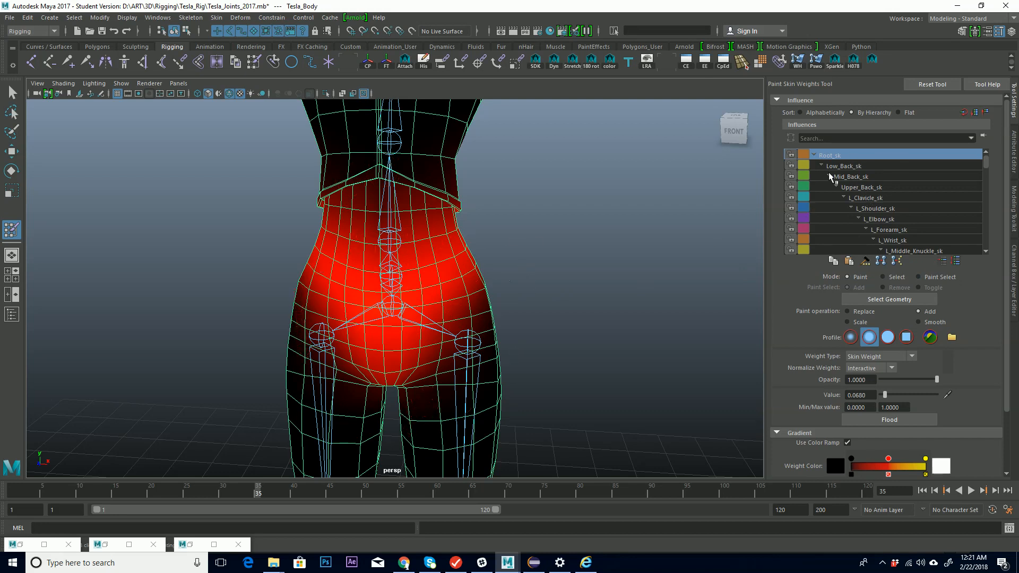
{"action": "left_click", "coordinate": [848, 167]}
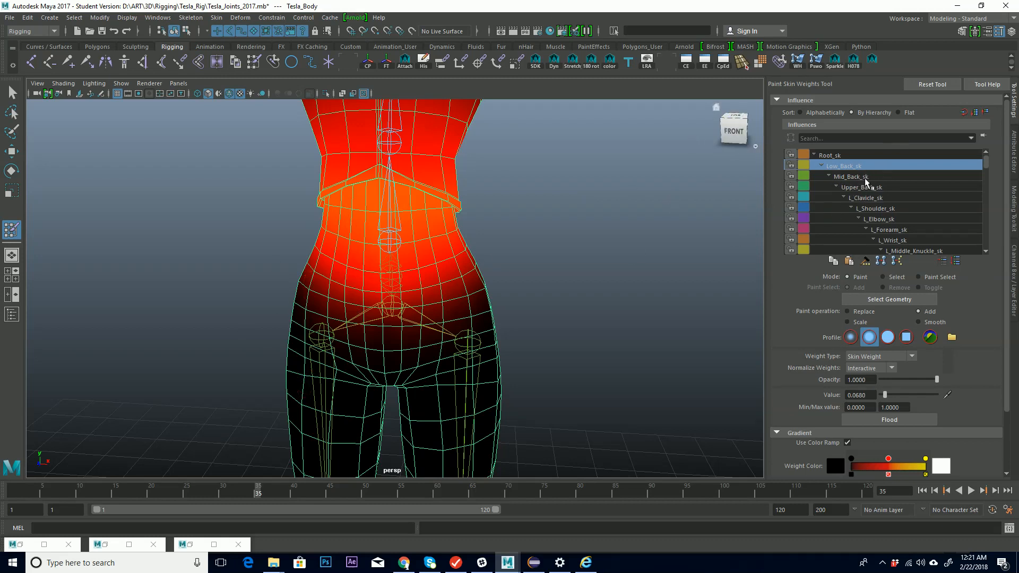
{"action": "left_click", "coordinate": [856, 177]}
{"action": "left_click", "coordinate": [863, 188]}
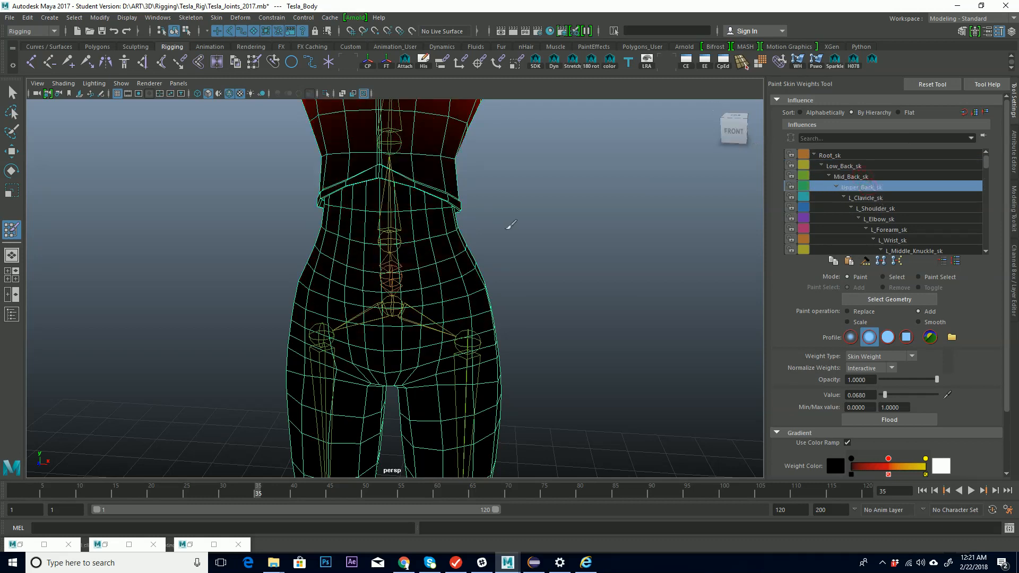
{"action": "middle_click_drag", "start_coordinate": [458, 182], "coordinate": [478, 296], "text": "alt"}
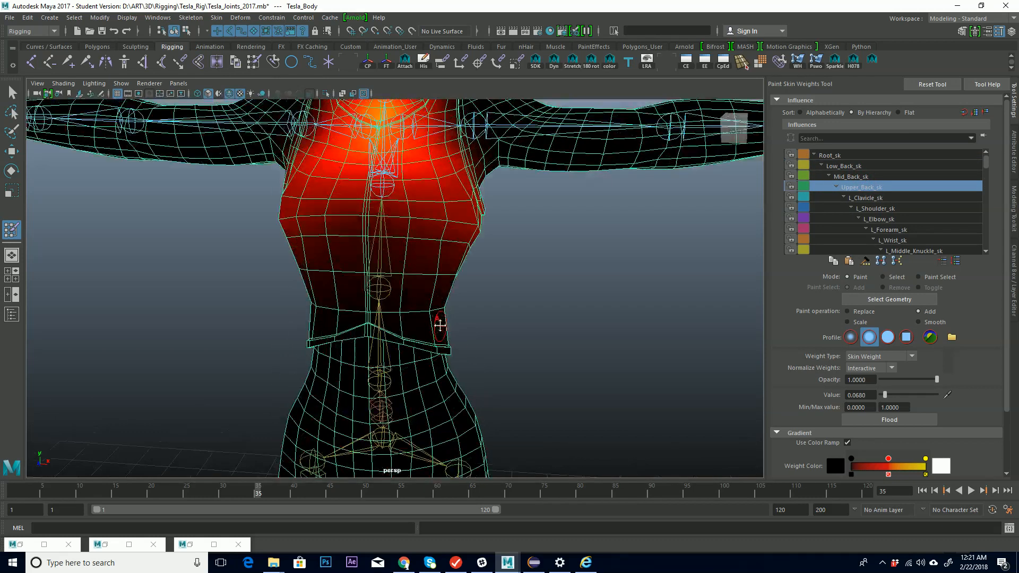
{"action": "middle_click_drag", "start_coordinate": [500, 190], "coordinate": [508, 254], "text": "alt"}
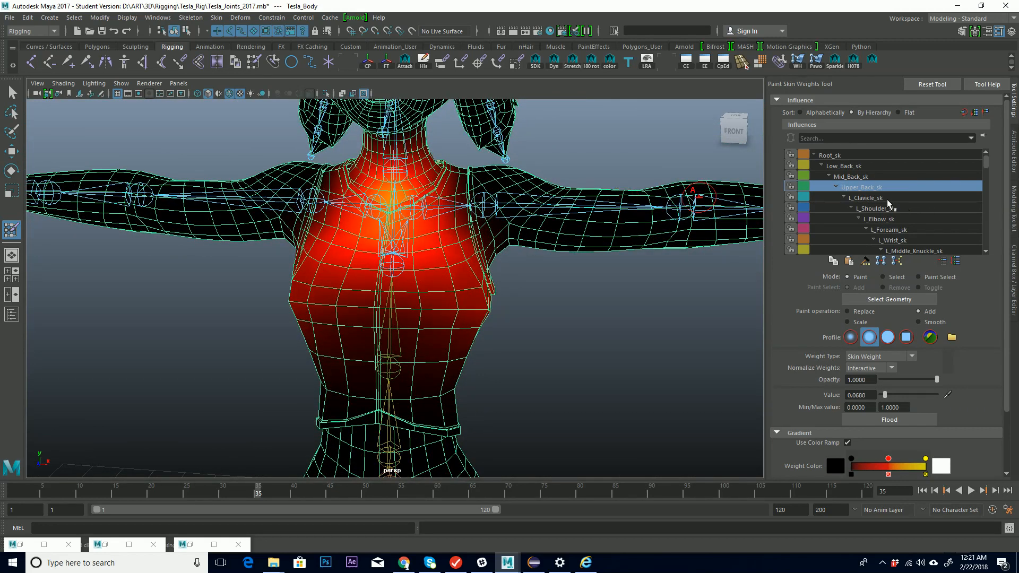
- Inspect the left arm's skin weights joint by joint, from L_Clavicle_sk through L_Shoulder_sk, L_Elbow_sk and L_Forearm_sk to L_Wrist_sk
{"action": "left_click", "coordinate": [888, 199]}
{"action": "left_click", "coordinate": [882, 209]}
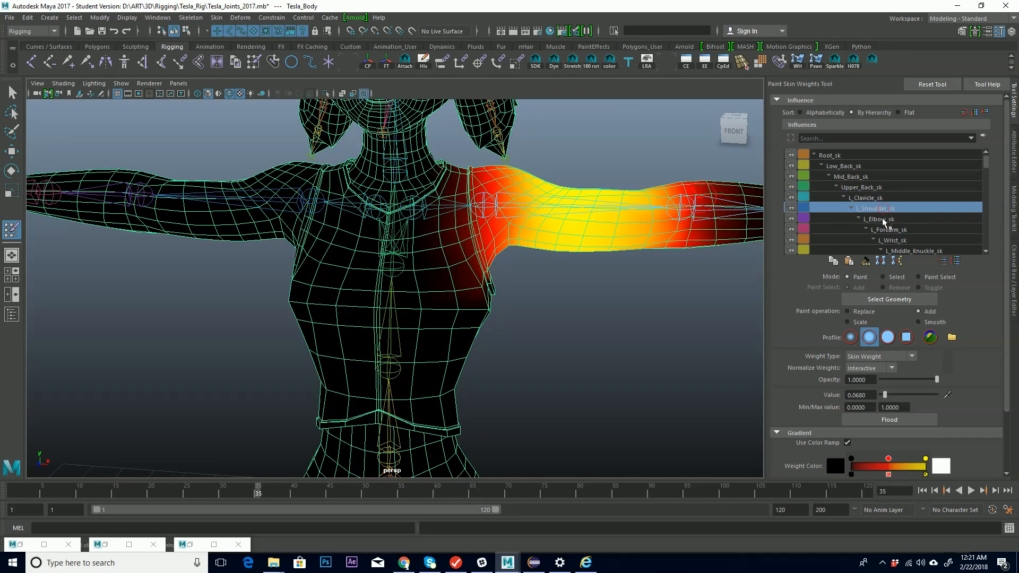
{"action": "left_click", "coordinate": [884, 218]}
{"action": "left_click", "coordinate": [892, 232]}
{"action": "mouse_move", "coordinate": [694, 255]}
{"action": "middle_mouse_down", "text": "alt"}
{"action": "mouse_move", "coordinate": [496, 276]}
{"action": "mouse_move", "coordinate": [550, 258]}
{"action": "mouse_move", "coordinate": [558, 238]}
{"action": "middle_mouse_up", "text": "alt"}
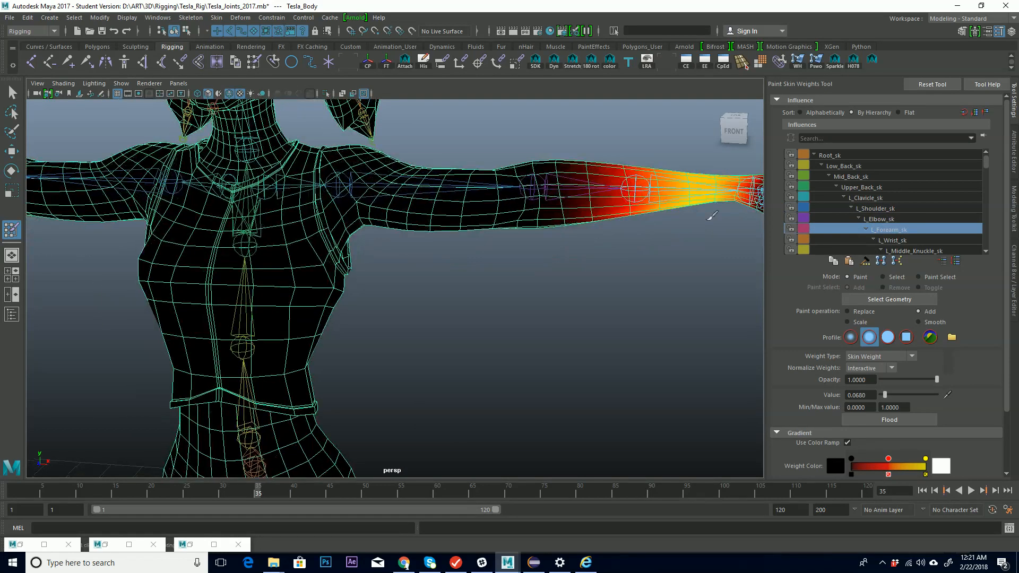
{"action": "left_click", "coordinate": [892, 241]}
- Show the Mid_Back_sk weights again and return to the Root_sk weights around the hips
{"action": "left_click", "coordinate": [853, 177]}
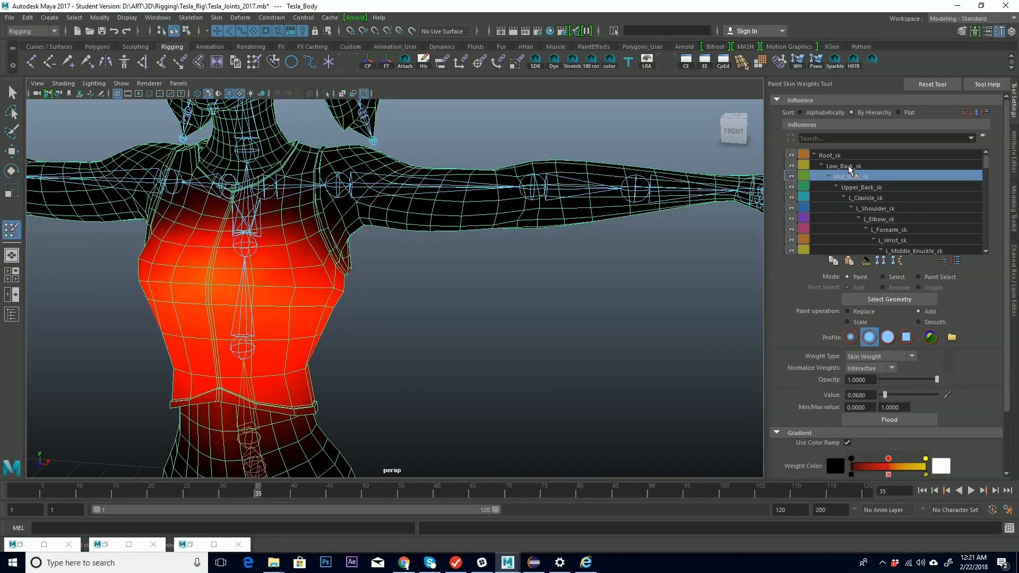
{"action": "left_click", "coordinate": [838, 155]}
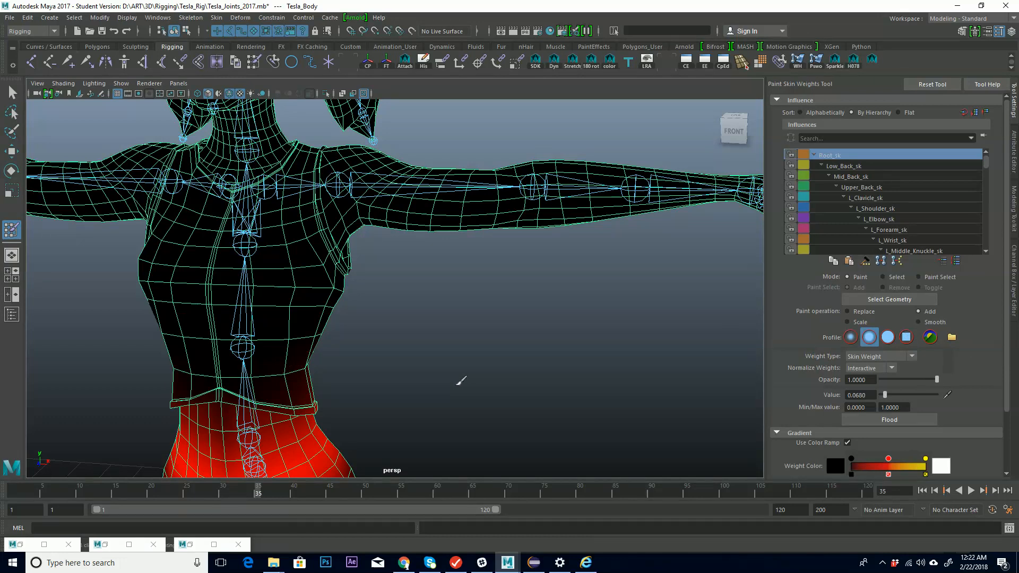
{"action": "middle_click_drag", "start_coordinate": [403, 413], "coordinate": [521, 225], "text": "alt"}
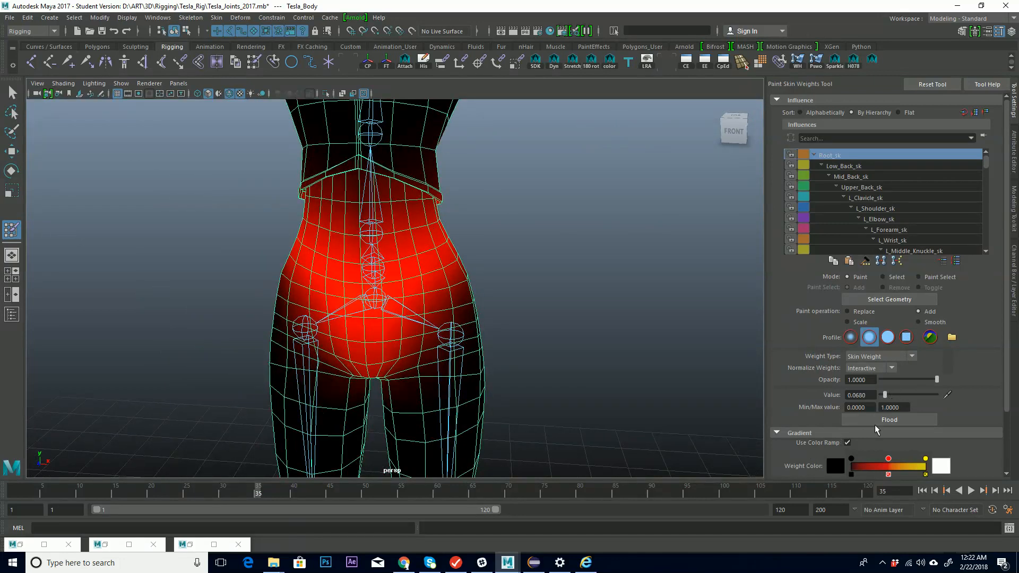
- Turn off the color ramp to view the Root_sk weights in greyscale
{"action": "left_click", "coordinate": [847, 444]}
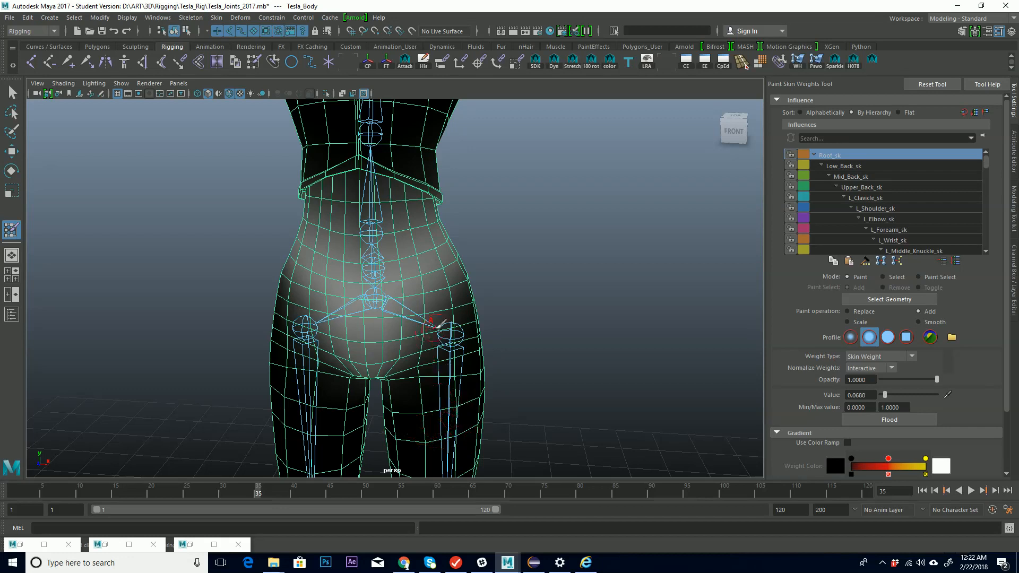
{"action": "middle_click_drag", "start_coordinate": [514, 394], "coordinate": [562, 342], "text": "alt"}
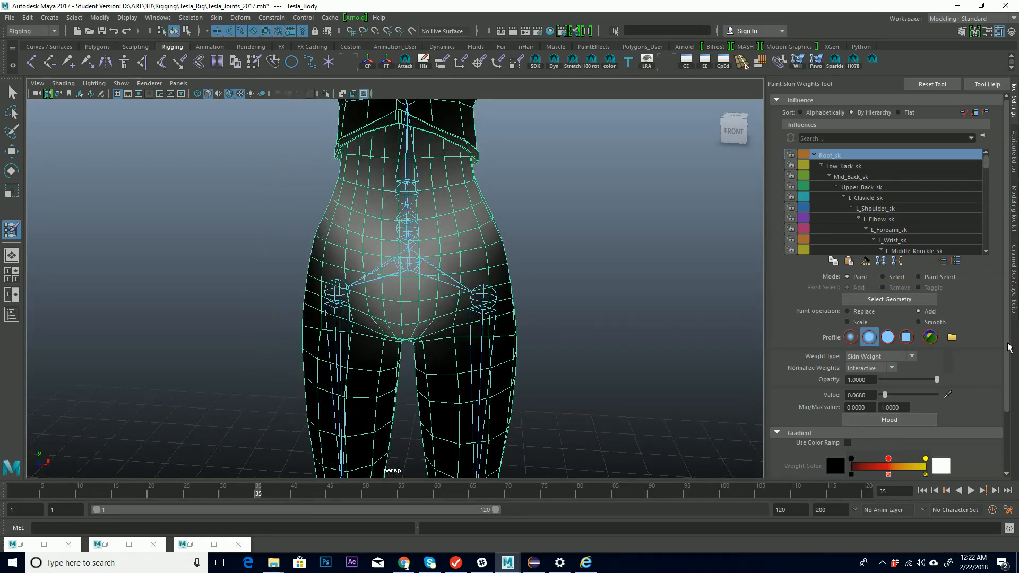
{"action": "left_click_drag", "start_coordinate": [1008, 348], "coordinate": [1010, 392]}
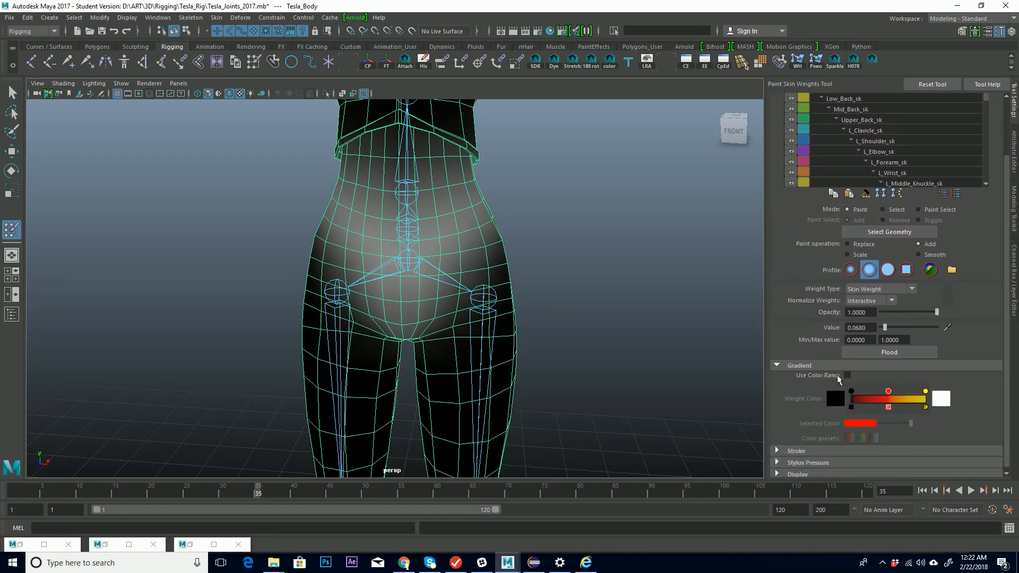
- Turn the color ramp back on, try the rainbow color preset, and restore the black-red-yellow preset
{"action": "left_click", "coordinate": [847, 375]}
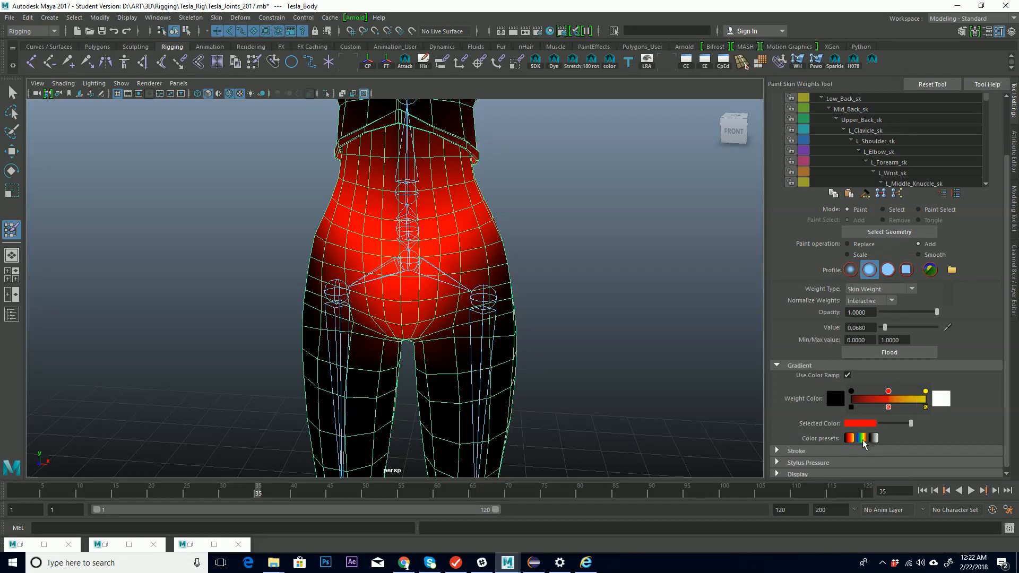
{"action": "left_click", "coordinate": [863, 438]}
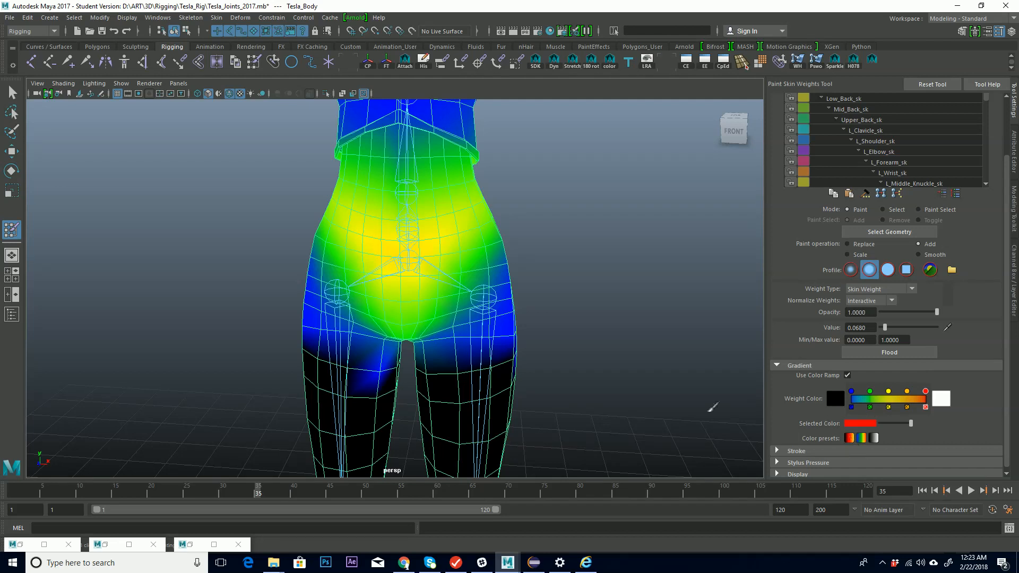
{"action": "left_click", "coordinate": [849, 437]}
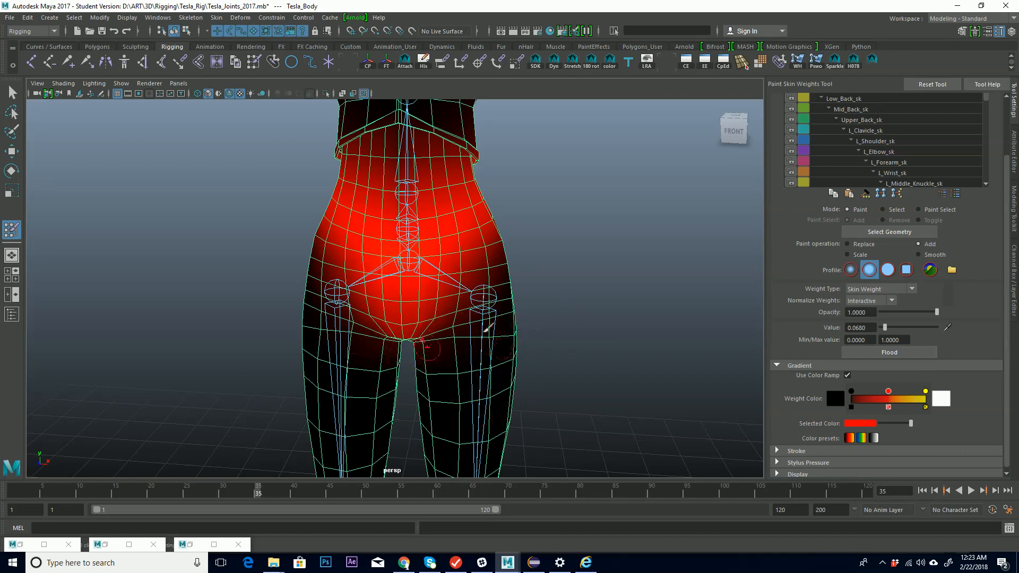
- Turn the color ramp off and back on to compare the Root_sk weights around the hips in greyscale and color
{"action": "middle_click_drag", "start_coordinate": [486, 348], "coordinate": [399, 332], "text": "alt"}
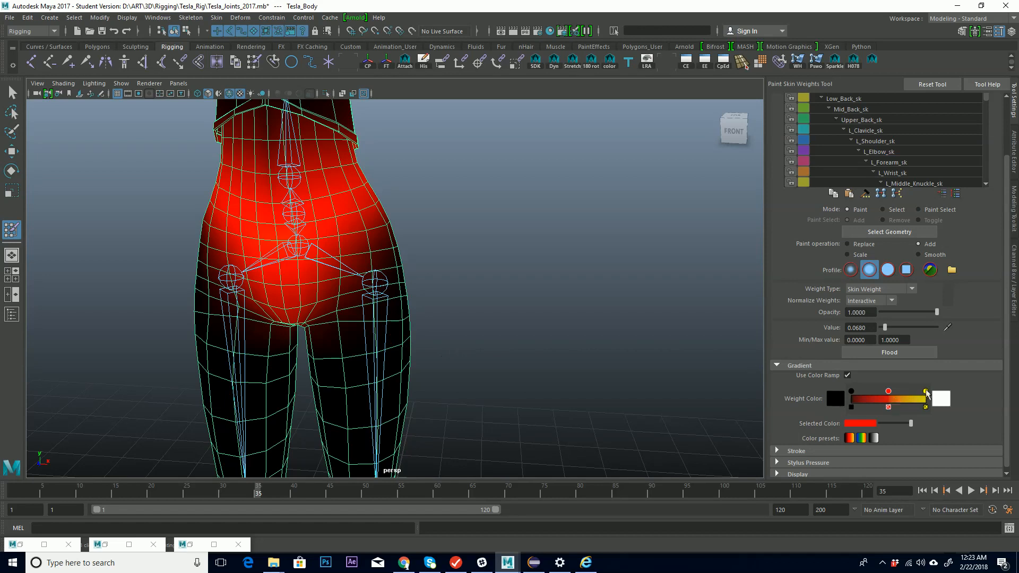
{"action": "left_click", "coordinate": [848, 376]}
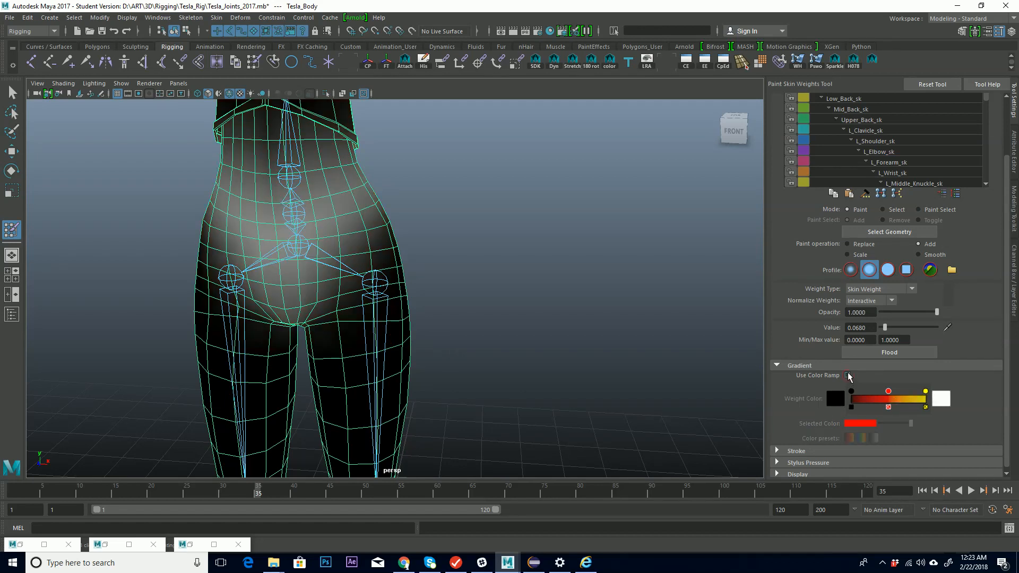
{"action": "left_click", "coordinate": [848, 376]}
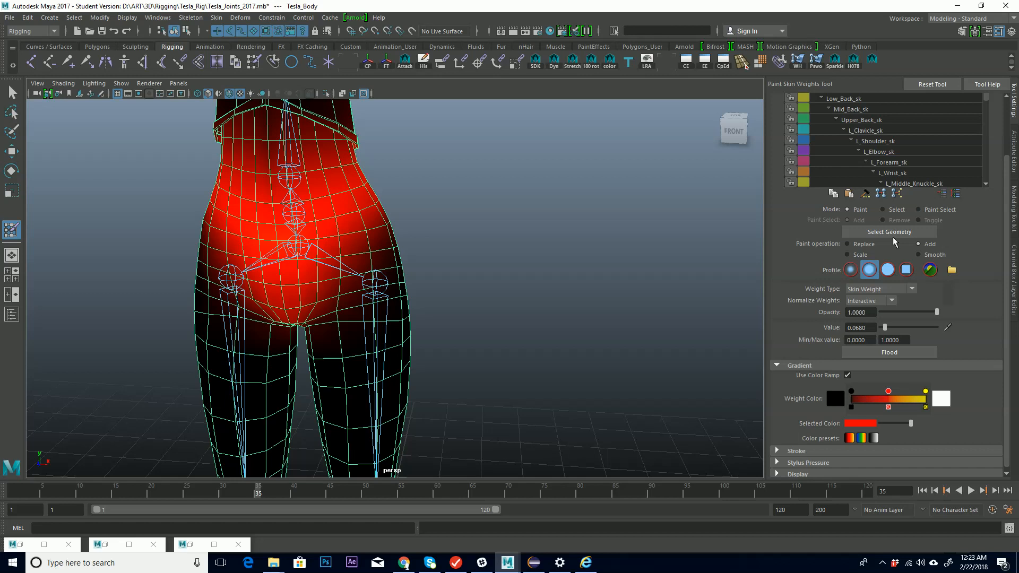
- Check the available weight types and keep Skin Weight
{"action": "left_click", "coordinate": [914, 235]}
{"action": "left_click", "coordinate": [913, 232]}
{"action": "left_click", "coordinate": [914, 290]}
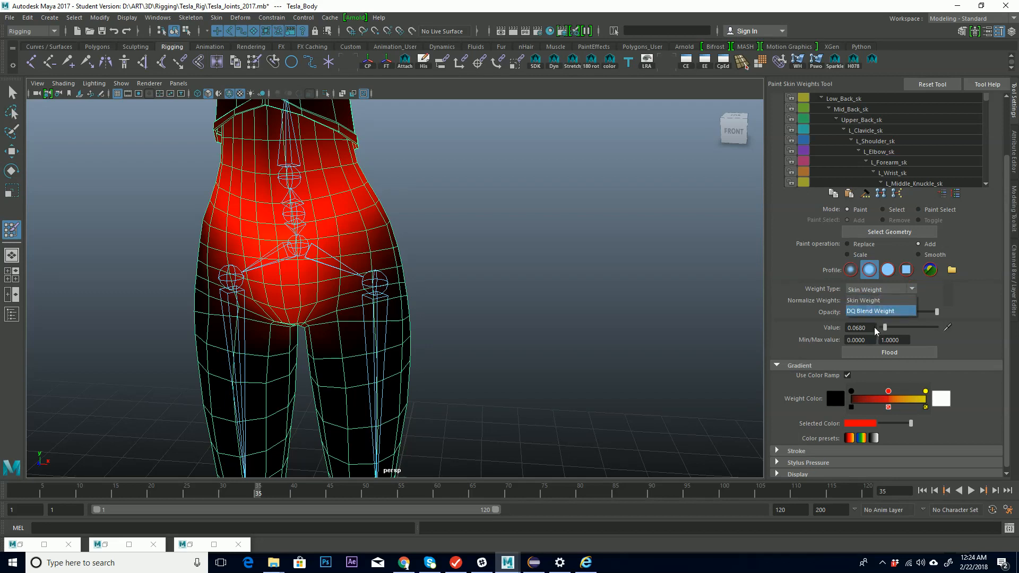
{"action": "left_click", "coordinate": [913, 287]}
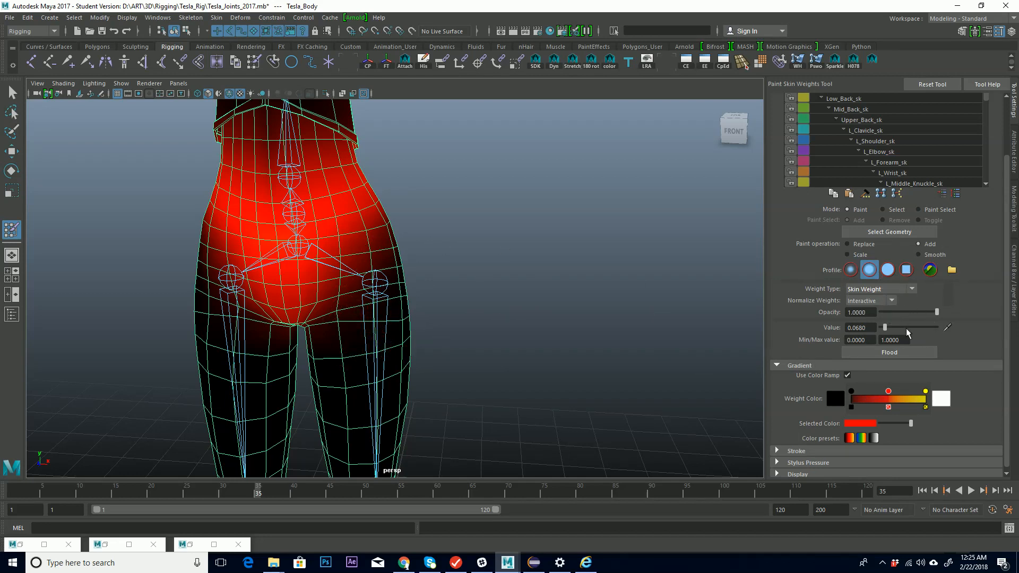
- Set the brush value to 0.1553 and add Root_sk weight across the front of the lower torso above the waist
{"action": "left_click_drag", "start_coordinate": [885, 327], "coordinate": [891, 329]}
{"action": "left_click_drag", "start_coordinate": [892, 329], "coordinate": [891, 330]}
{"action": "middle_click_drag", "start_coordinate": [335, 216], "coordinate": [438, 296], "text": "alt"}
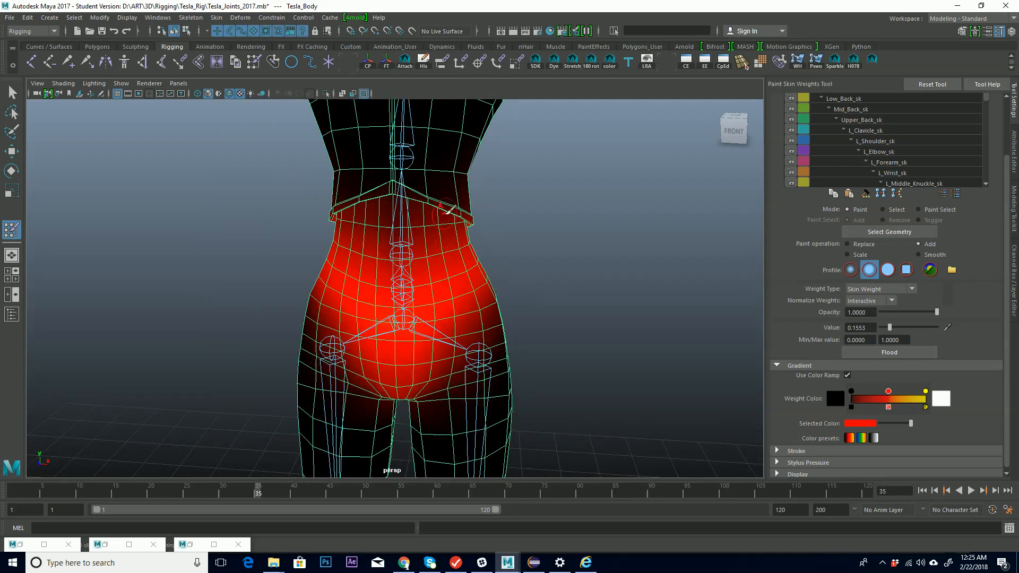
{"action": "middle_click_drag", "start_coordinate": [439, 199], "coordinate": [407, 249], "text": "alt"}
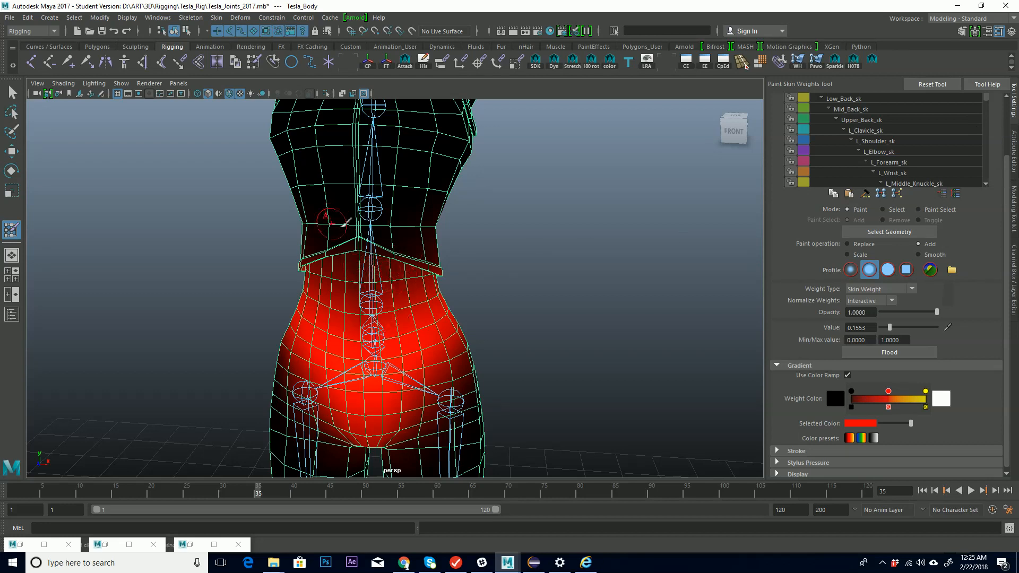
{"action": "mouse_move", "coordinate": [319, 218]}
{"action": "left_mouse_down"}
{"action": "mouse_move", "coordinate": [429, 229]}
{"action": "mouse_move", "coordinate": [317, 184]}
{"action": "left_mouse_up"}
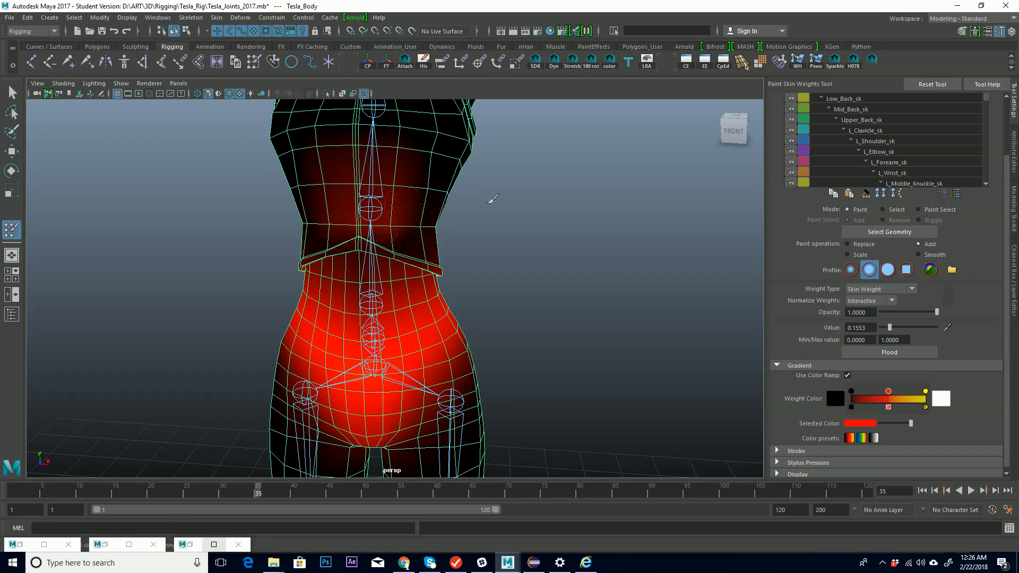
- Erase the Root_sk weight from the front of the torso using the Replace operation with a value of 0
{"action": "left_click", "coordinate": [848, 245]}
{"action": "left_click_drag", "start_coordinate": [892, 331], "coordinate": [893, 331]}
{"action": "left_click", "coordinate": [383, 225]}
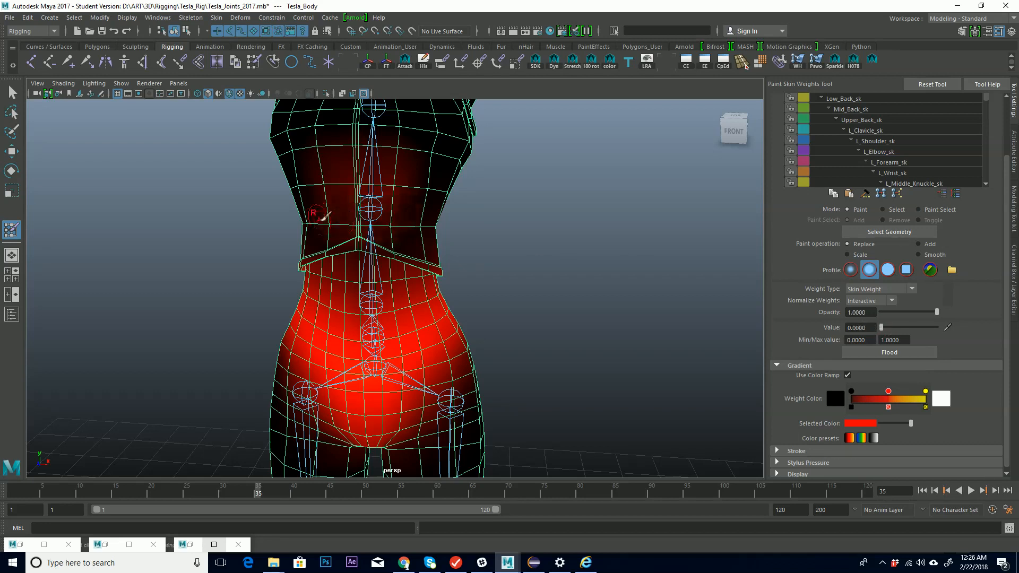
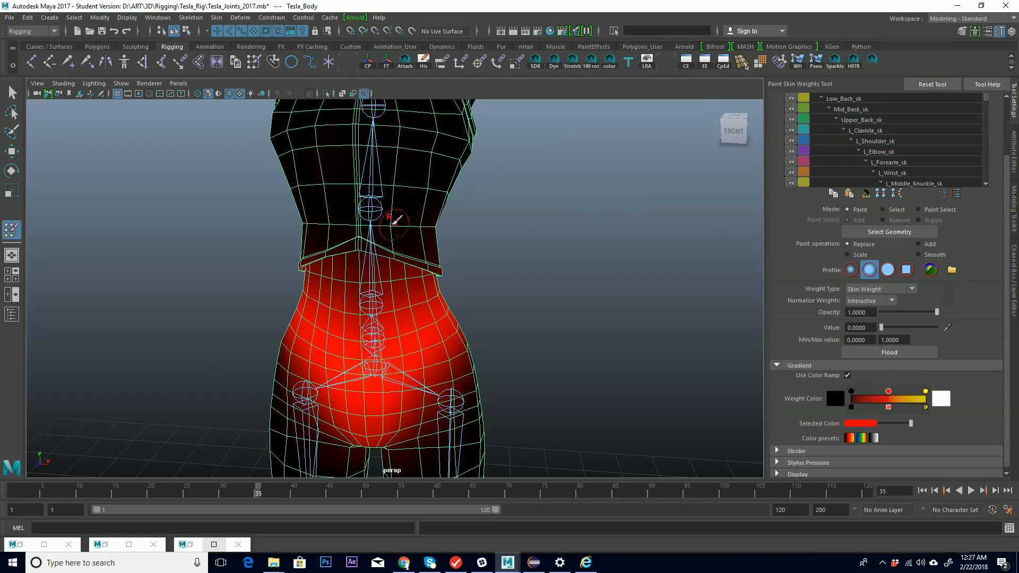
- Add L_Shoulder_sk weight all around the left upper arm with the brush value at 0.1165
{"action": "middle_click_drag", "start_coordinate": [398, 228], "coordinate": [339, 276], "text": "alt"}
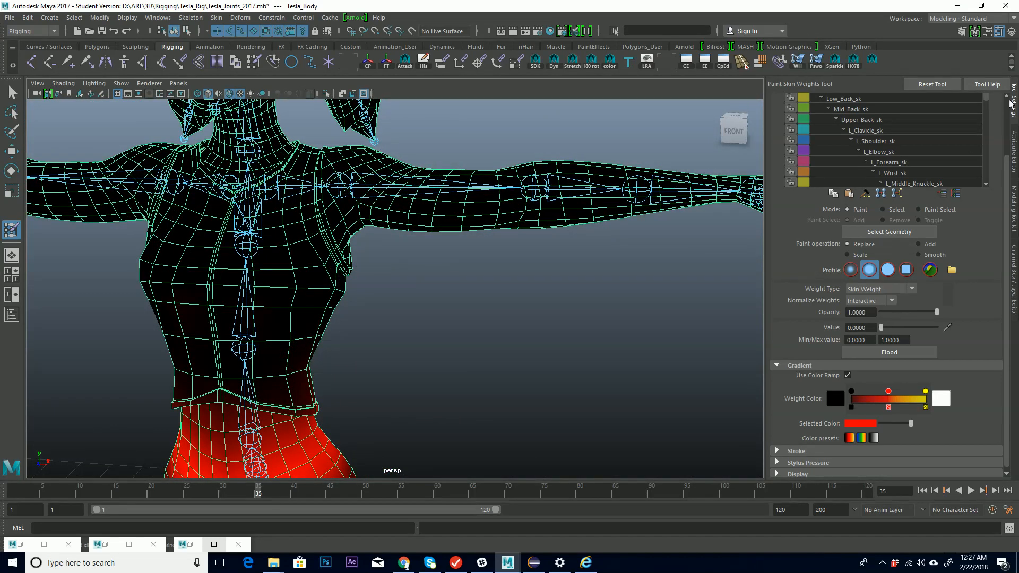
{"action": "left_click", "coordinate": [890, 141]}
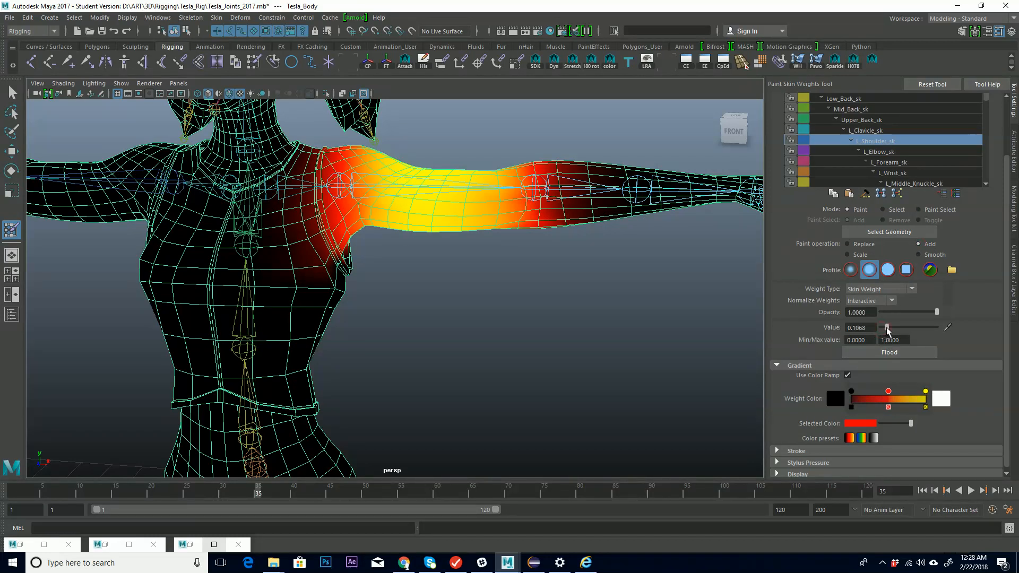
{"action": "mouse_move", "coordinate": [421, 205]}
{"action": "left_mouse_down"}
{"action": "mouse_move", "coordinate": [429, 235]}
{"action": "mouse_move", "coordinate": [444, 175]}
{"action": "mouse_move", "coordinate": [425, 222]}
{"action": "mouse_move", "coordinate": [405, 216]}
{"action": "mouse_move", "coordinate": [392, 170]}
{"action": "mouse_move", "coordinate": [382, 191]}
{"action": "mouse_move", "coordinate": [457, 213]}
{"action": "mouse_move", "coordinate": [443, 176]}
{"action": "mouse_move", "coordinate": [471, 175]}
{"action": "mouse_move", "coordinate": [467, 215]}
{"action": "mouse_move", "coordinate": [490, 214]}
{"action": "mouse_move", "coordinate": [303, 217]}
{"action": "left_mouse_up"}
{"action": "left_click_drag", "start_coordinate": [330, 129], "coordinate": [346, 179], "text": "alt"}
{"action": "mouse_move", "coordinate": [345, 180]}
{"action": "left_mouse_down"}
{"action": "mouse_move", "coordinate": [329, 157]}
{"action": "mouse_move", "coordinate": [313, 209]}
{"action": "mouse_move", "coordinate": [306, 202]}
{"action": "mouse_move", "coordinate": [299, 212]}
{"action": "mouse_move", "coordinate": [312, 215]}
{"action": "left_mouse_up"}
{"action": "mouse_move", "coordinate": [313, 215]}
{"action": "left_mouse_down", "text": "alt"}
{"action": "mouse_move", "coordinate": [321, 167]}
{"action": "mouse_move", "coordinate": [333, 159]}
{"action": "left_mouse_up", "text": "alt"}
{"action": "mouse_move", "coordinate": [382, 191]}
{"action": "left_mouse_down"}
{"action": "mouse_move", "coordinate": [341, 176]}
{"action": "mouse_move", "coordinate": [361, 158]}
{"action": "mouse_move", "coordinate": [379, 185]}
{"action": "mouse_move", "coordinate": [366, 162]}
{"action": "mouse_move", "coordinate": [317, 202]}
{"action": "mouse_move", "coordinate": [324, 216]}
{"action": "left_mouse_up"}
{"action": "left_click_drag", "start_coordinate": [335, 172], "coordinate": [316, 107], "text": "alt"}
{"action": "mouse_move", "coordinate": [333, 264]}
{"action": "left_mouse_down"}
{"action": "mouse_move", "coordinate": [339, 279]}
{"action": "mouse_move", "coordinate": [331, 268]}
{"action": "mouse_move", "coordinate": [361, 270]}
{"action": "mouse_move", "coordinate": [399, 296]}
{"action": "mouse_move", "coordinate": [536, 304]}
{"action": "left_mouse_up"}
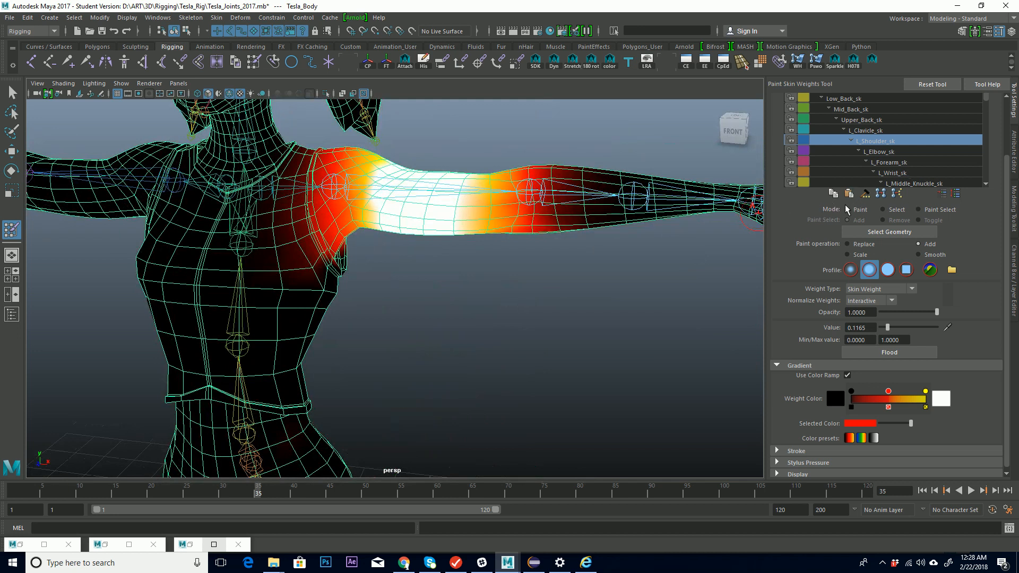
- Paint-select the ring of vertices around the left arm just past the elbow joint
{"action": "left_click", "coordinate": [919, 209]}
{"action": "mouse_move", "coordinate": [387, 191]}
{"action": "left_mouse_down"}
{"action": "mouse_move", "coordinate": [448, 218]}
{"action": "mouse_move", "coordinate": [417, 235]}
{"action": "mouse_move", "coordinate": [432, 223]}
{"action": "mouse_move", "coordinate": [425, 250]}
{"action": "mouse_move", "coordinate": [412, 251]}
{"action": "mouse_move", "coordinate": [418, 244]}
{"action": "left_mouse_up"}
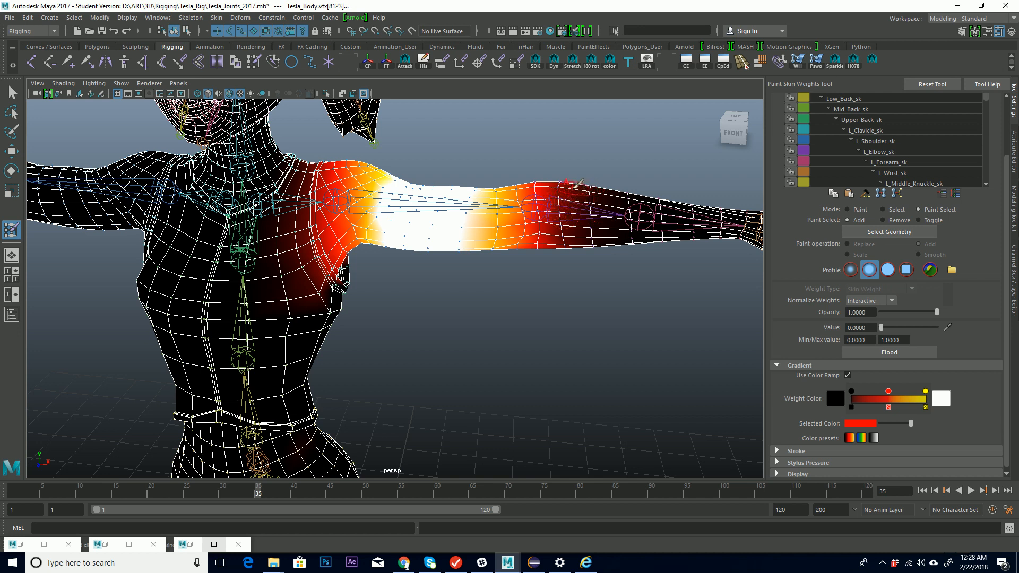
{"action": "left_click", "coordinate": [600, 205]}
{"action": "mouse_move", "coordinate": [596, 198]}
{"action": "left_mouse_down", "text": "alt"}
{"action": "mouse_move", "coordinate": [605, 249]}
{"action": "mouse_move", "coordinate": [593, 242]}
{"action": "left_mouse_up", "text": "alt"}
{"action": "left_click", "coordinate": [584, 174]}
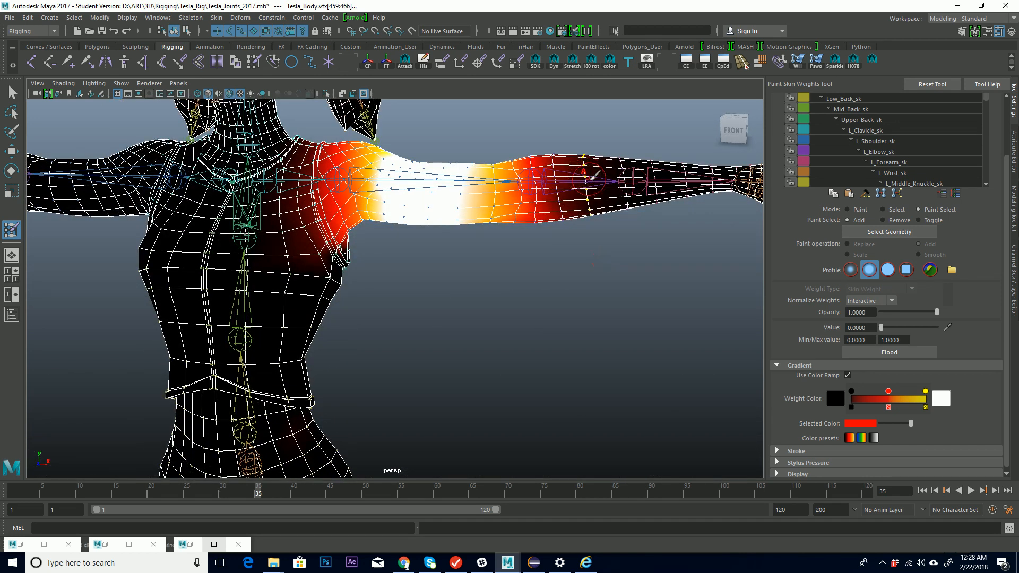
{"action": "left_click_drag", "start_coordinate": [595, 178], "coordinate": [484, 243], "text": "alt"}
{"action": "mouse_move", "coordinate": [208, 149]}
{"action": "left_mouse_down"}
{"action": "mouse_move", "coordinate": [255, 170]}
{"action": "mouse_move", "coordinate": [393, 187]}
{"action": "left_mouse_up"}
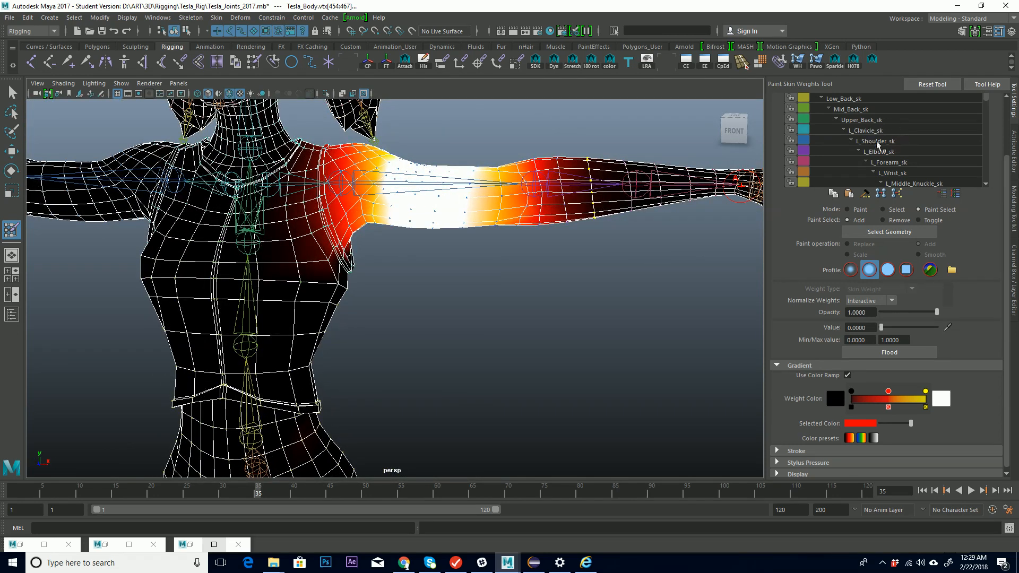
- Flood the selected vertices twice with L_Elbow_sk weight using the Add operation at 0.1165 in Paint mode
{"action": "left_click", "coordinate": [886, 152]}
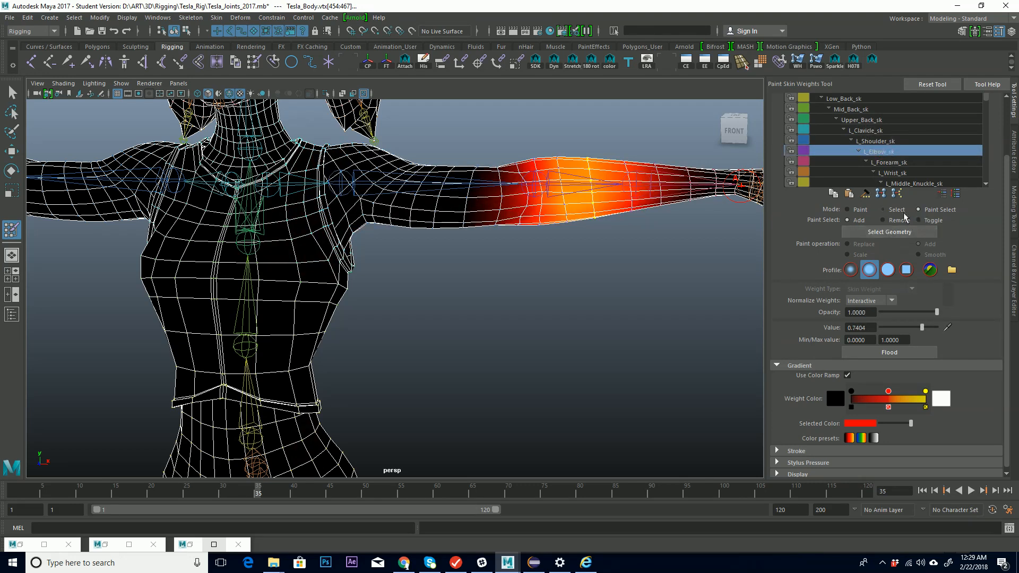
{"action": "left_click", "coordinate": [848, 210]}
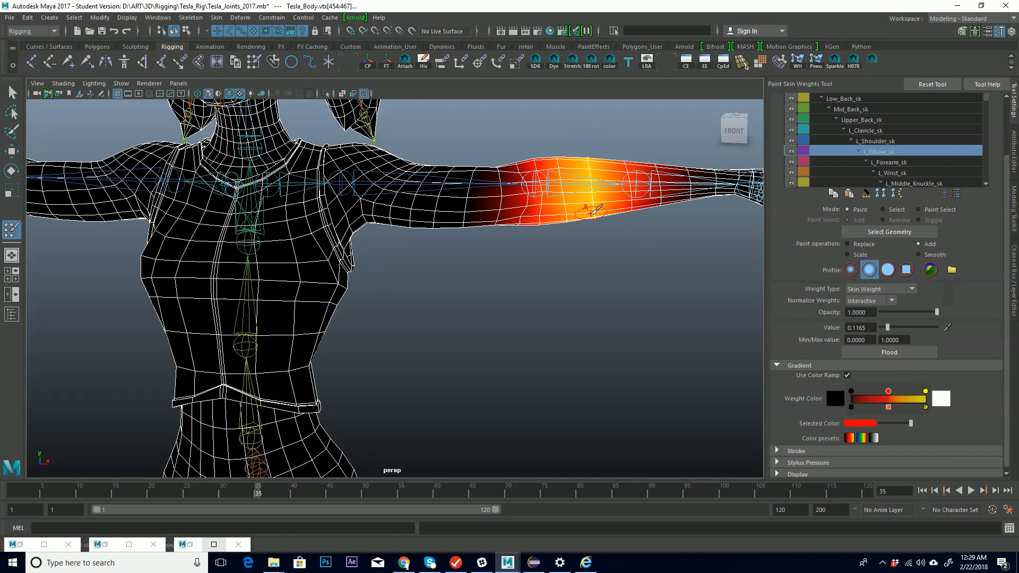
{"action": "left_click", "coordinate": [894, 353]}
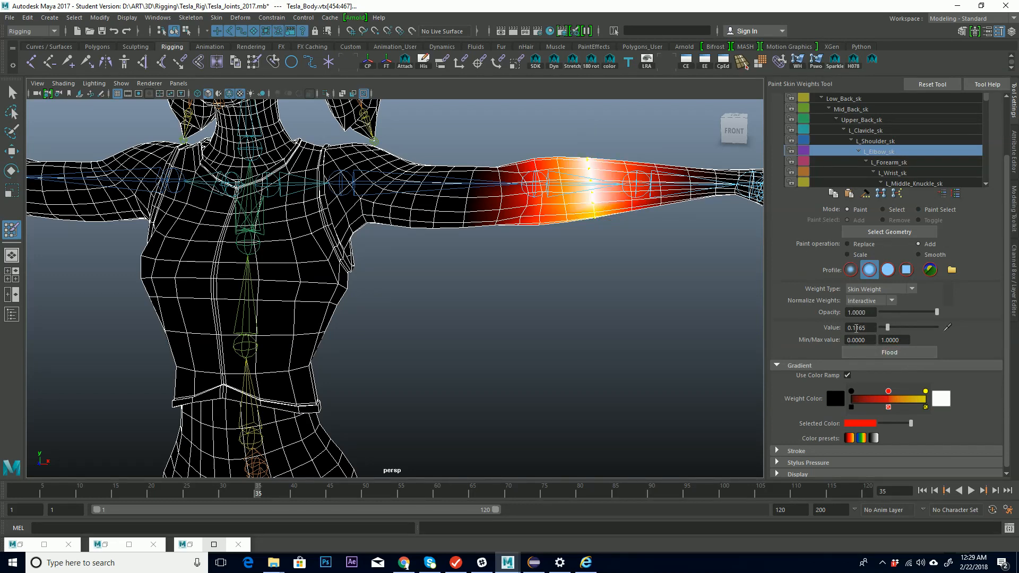
{"action": "left_click", "coordinate": [894, 353]}
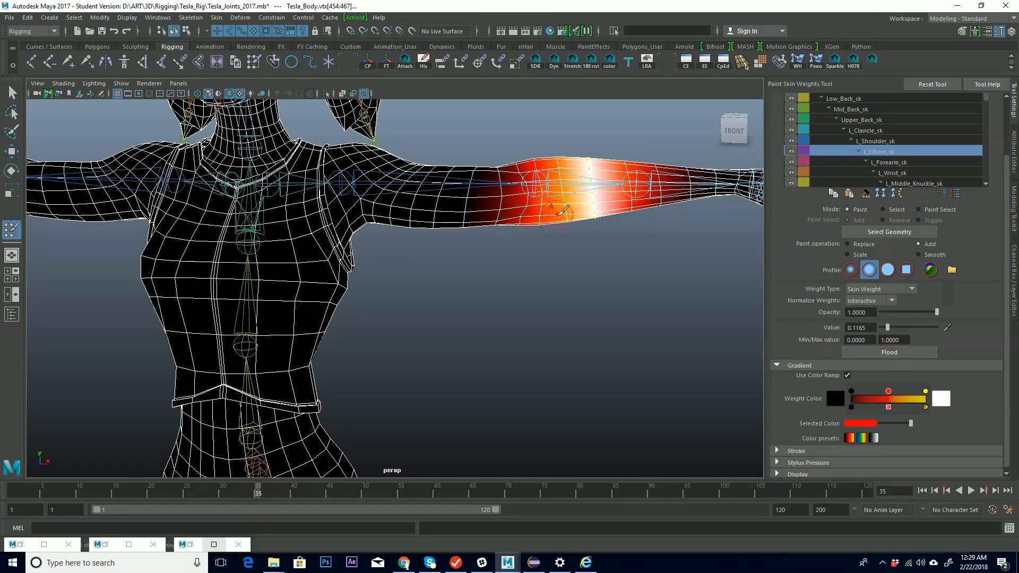
{"action": "mouse_move", "coordinate": [584, 175]}
{"action": "left_mouse_down", "text": "alt"}
{"action": "mouse_move", "coordinate": [599, 207]}
{"action": "mouse_move", "coordinate": [587, 187]}
{"action": "left_mouse_up", "text": "alt"}
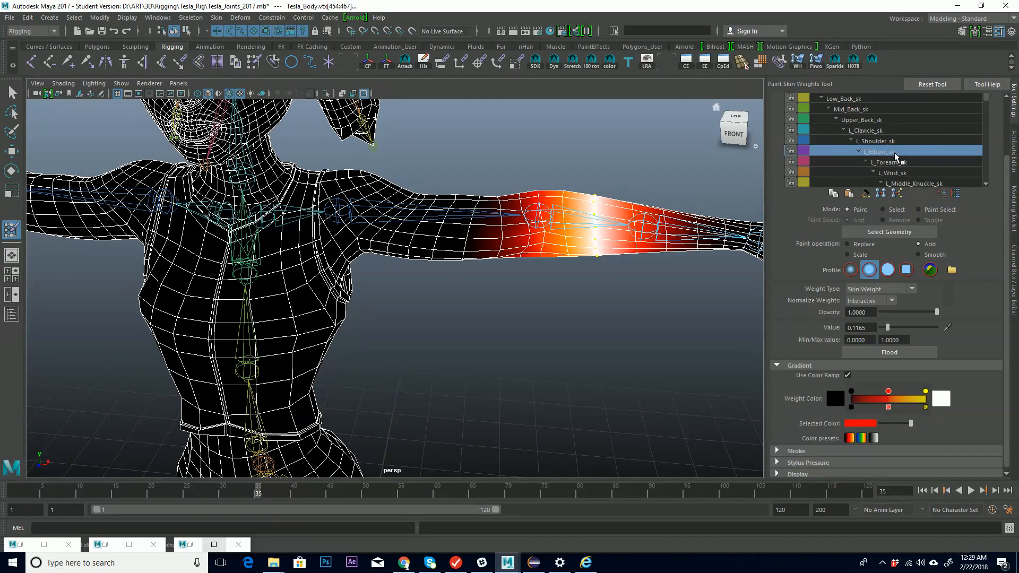
{"action": "middle_click_drag", "start_coordinate": [593, 266], "coordinate": [551, 275], "text": "alt"}
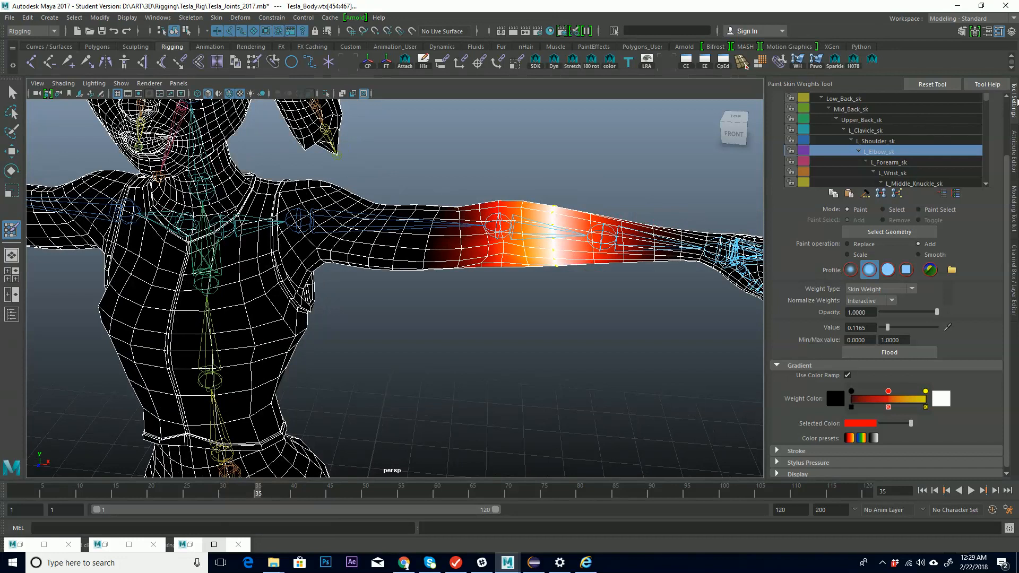
- Examine the Root_sk weights around the hips, waist and lower back from the front and side
{"action": "left_click_drag", "start_coordinate": [1009, 169], "coordinate": [1008, 113]}
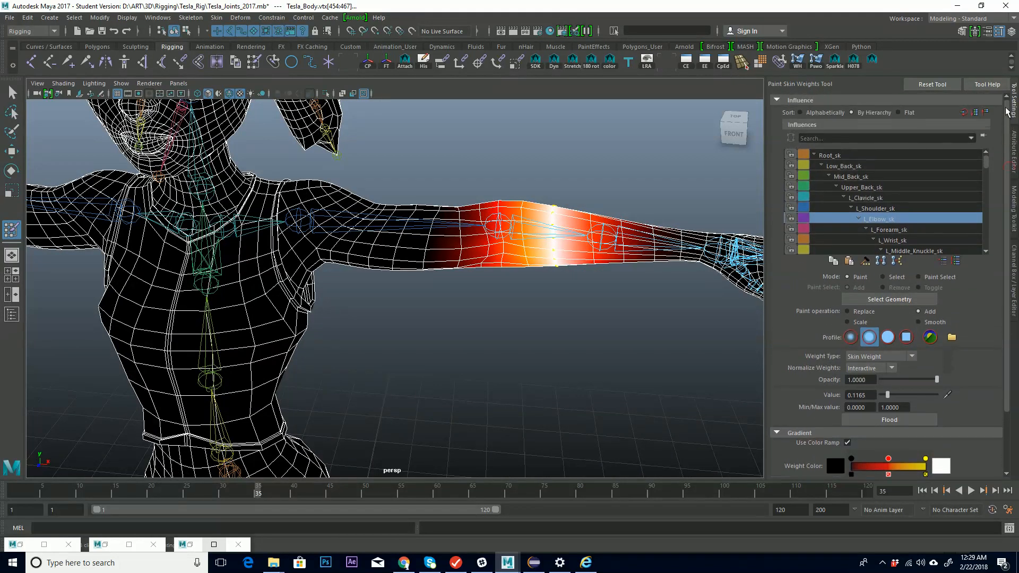
{"action": "left_click", "coordinate": [849, 155]}
{"action": "middle_click_drag", "start_coordinate": [455, 285], "coordinate": [438, 248], "text": "alt"}
{"action": "left_click_drag", "start_coordinate": [428, 290], "coordinate": [294, 251], "text": "alt"}
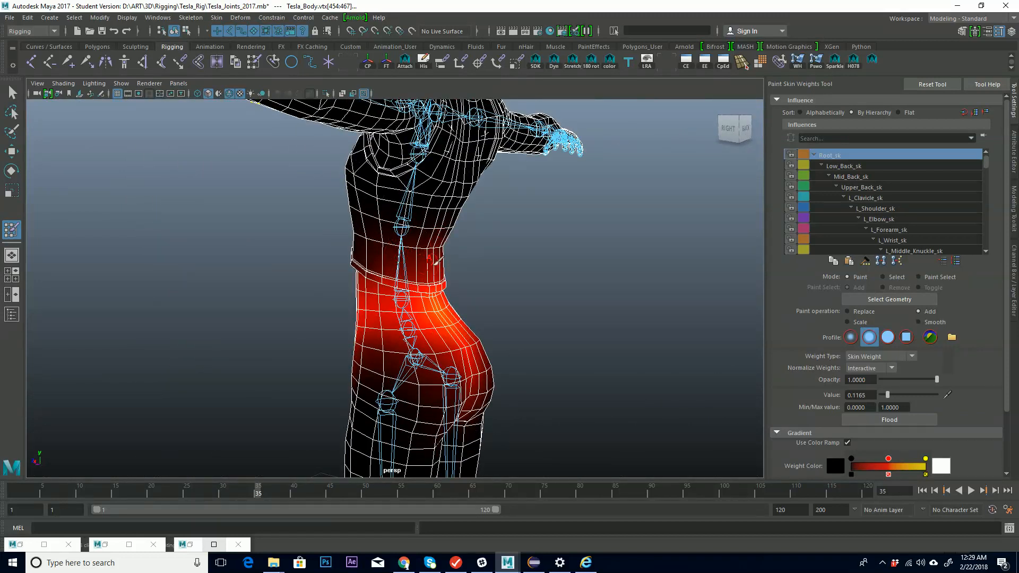
{"action": "mouse_move", "coordinate": [406, 257]}
{"action": "left_mouse_down", "text": "alt"}
{"action": "mouse_move", "coordinate": [435, 263]}
{"action": "mouse_move", "coordinate": [421, 259]}
{"action": "left_mouse_up", "text": "alt"}
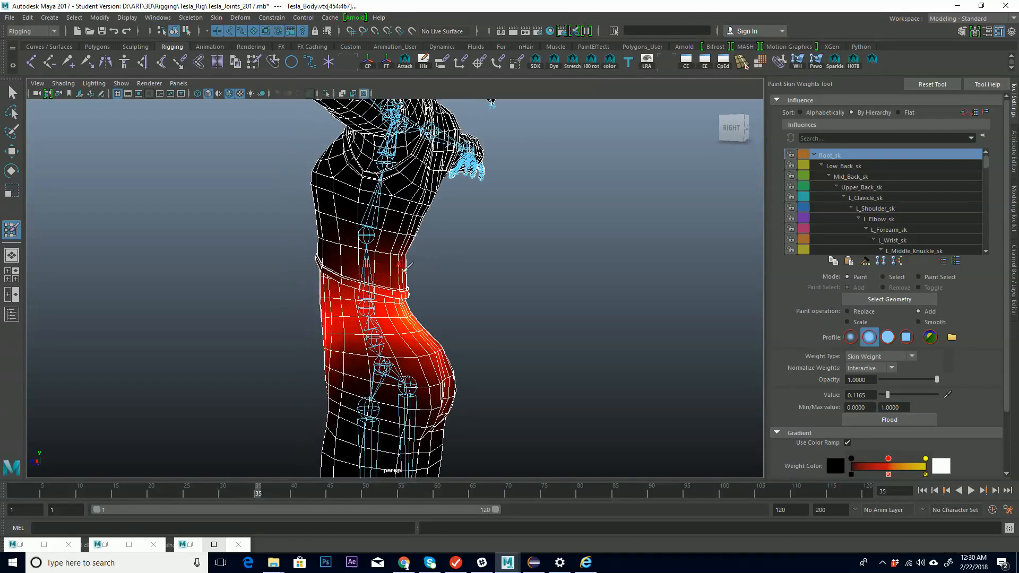
{"action": "mouse_move", "coordinate": [404, 320]}
{"action": "left_mouse_down", "text": "alt"}
{"action": "mouse_move", "coordinate": [446, 328]}
{"action": "mouse_move", "coordinate": [396, 317]}
{"action": "mouse_move", "coordinate": [442, 323]}
{"action": "mouse_move", "coordinate": [477, 305]}
{"action": "left_mouse_up", "text": "alt"}
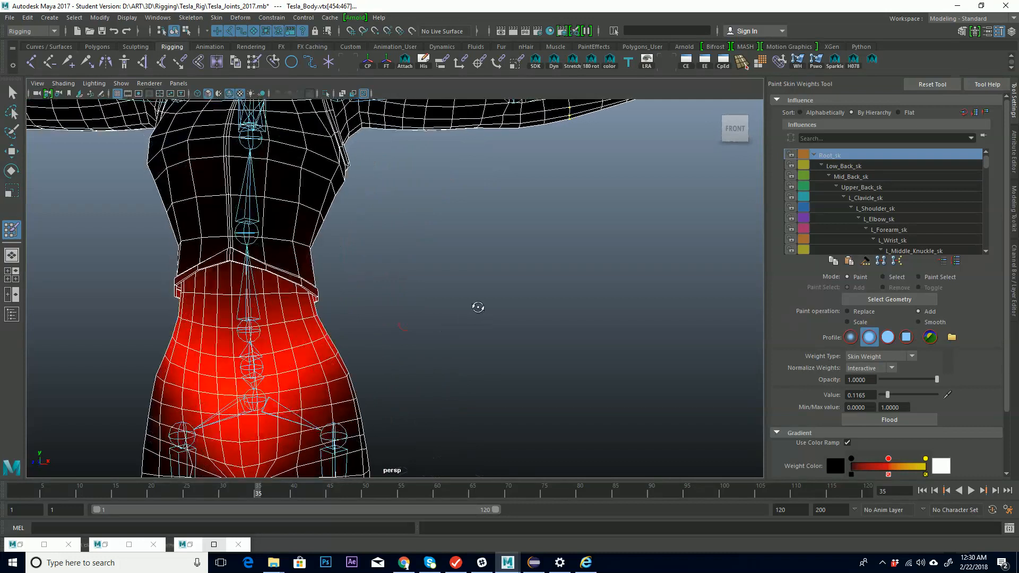
{"action": "middle_click_drag", "start_coordinate": [233, 230], "coordinate": [269, 238], "text": "alt"}
{"action": "mouse_move", "coordinate": [389, 279]}
{"action": "left_mouse_down", "text": "alt"}
{"action": "mouse_move", "coordinate": [336, 289]}
{"action": "mouse_move", "coordinate": [334, 297]}
{"action": "mouse_move", "coordinate": [360, 310]}
{"action": "left_mouse_up", "text": "alt"}
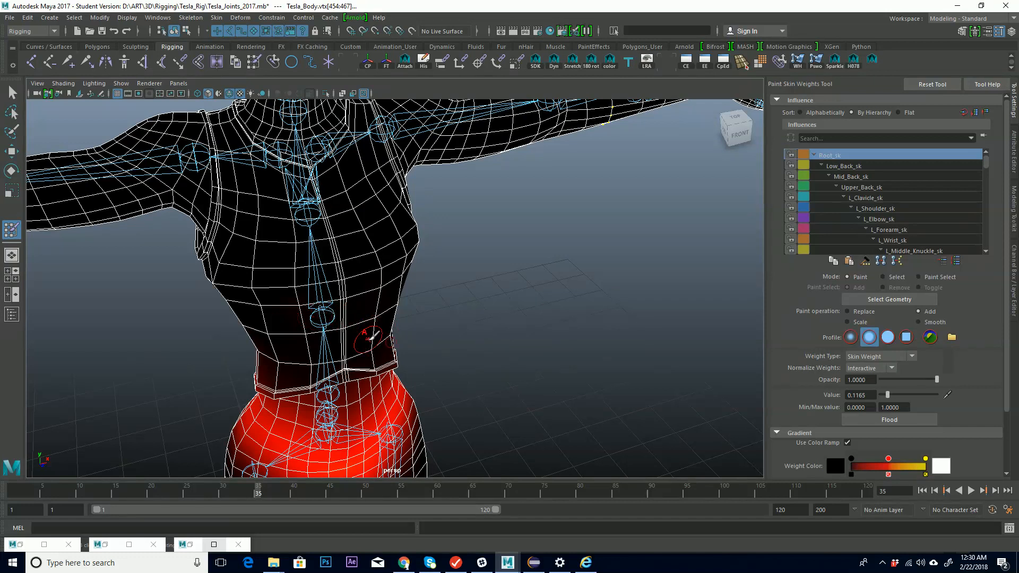
{"action": "left_click_drag", "start_coordinate": [373, 325], "coordinate": [241, 277], "text": "alt"}
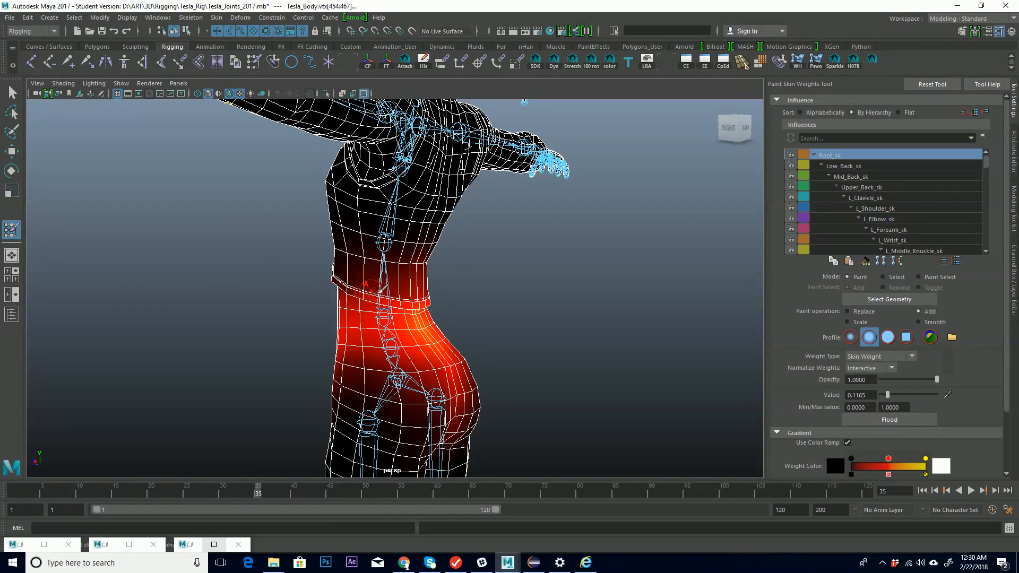
{"action": "left_click_drag", "start_coordinate": [386, 287], "coordinate": [391, 299], "text": "alt"}
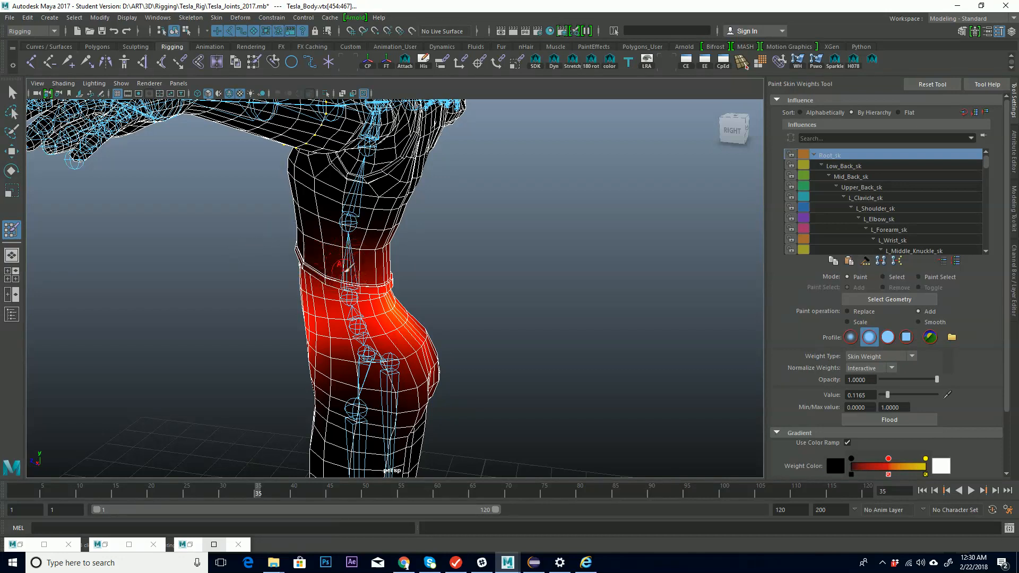
{"action": "mouse_move", "coordinate": [349, 268]}
{"action": "left_mouse_down", "text": "alt"}
{"action": "mouse_move", "coordinate": [412, 276]}
{"action": "mouse_move", "coordinate": [379, 261]}
{"action": "left_mouse_up", "text": "alt"}
{"action": "mouse_move", "coordinate": [353, 286]}
{"action": "middle_mouse_down", "text": "alt"}
{"action": "mouse_move", "coordinate": [441, 265]}
{"action": "mouse_move", "coordinate": [491, 364]}
{"action": "mouse_move", "coordinate": [406, 416]}
{"action": "mouse_move", "coordinate": [411, 375]}
{"action": "mouse_move", "coordinate": [391, 344]}
{"action": "mouse_move", "coordinate": [404, 334]}
{"action": "middle_mouse_up", "text": "alt"}
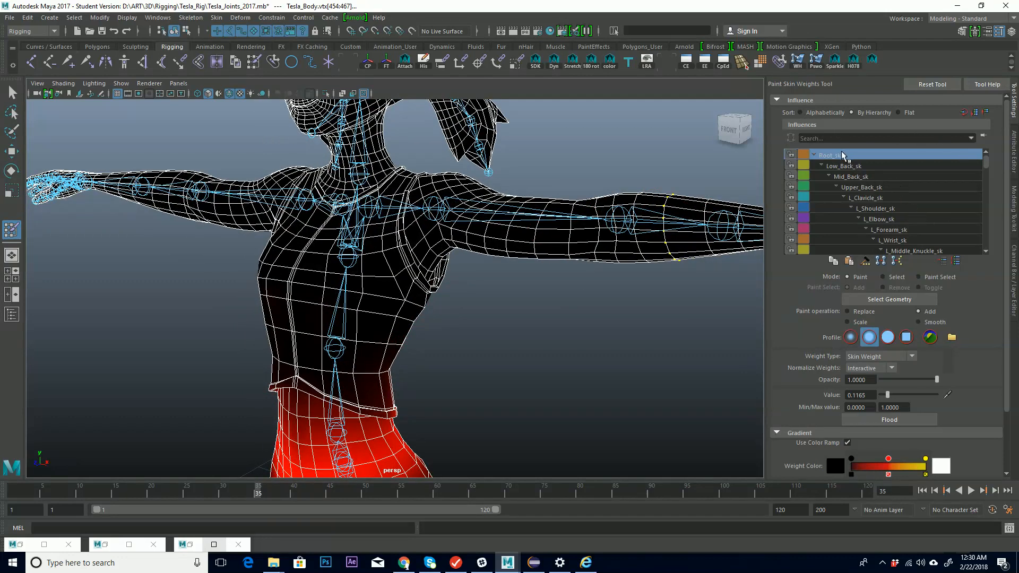
- Undo the forearm vertex selection and try brushing Low_Back_sk weight onto the underside of the left upper arm
{"action": "left_click", "coordinate": [850, 168]}
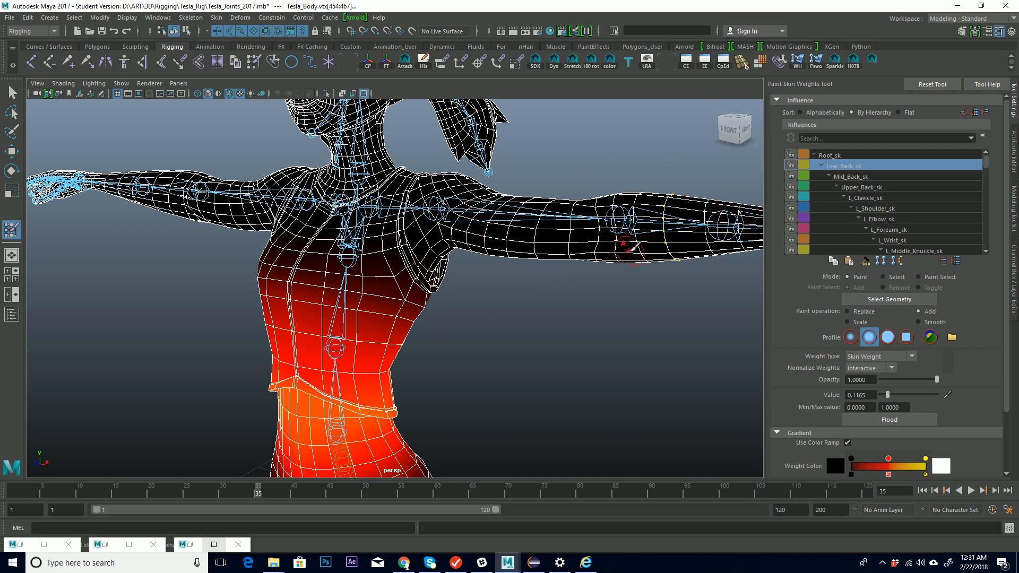
{"action": "key", "text": "ctrl+z"}
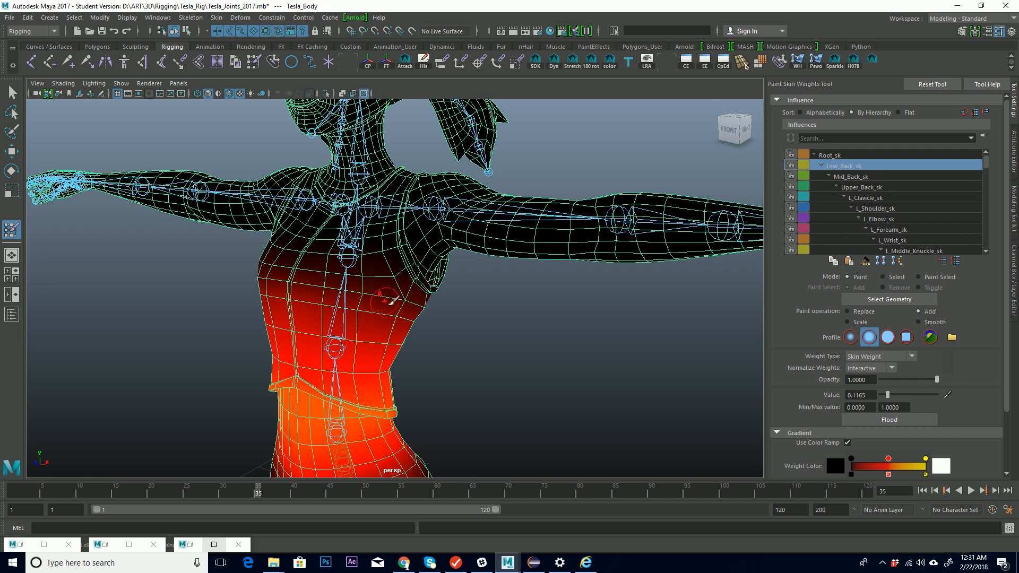
{"action": "mouse_move", "coordinate": [373, 301]}
{"action": "middle_mouse_down", "text": "alt"}
{"action": "mouse_move", "coordinate": [398, 275]}
{"action": "mouse_move", "coordinate": [428, 276]}
{"action": "middle_mouse_up", "text": "alt"}
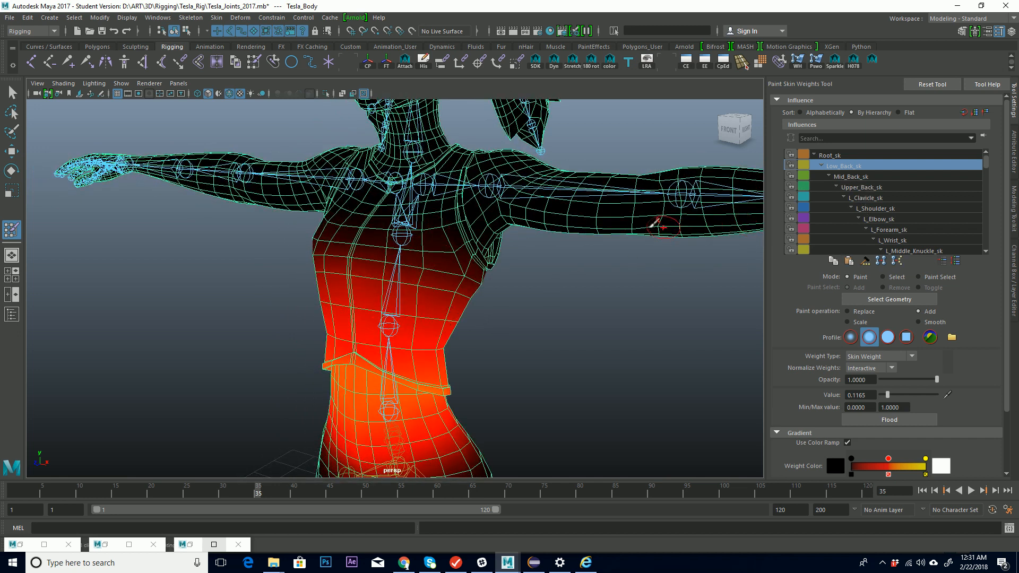
{"action": "mouse_move", "coordinate": [583, 229]}
{"action": "left_mouse_down"}
{"action": "mouse_move", "coordinate": [563, 232]}
{"action": "mouse_move", "coordinate": [567, 224]}
{"action": "left_mouse_up"}
- Bend the torso forward by rotating the Low_Back_sk joint to about 76° on X, viewed from the side
{"action": "key", "text": "e"}
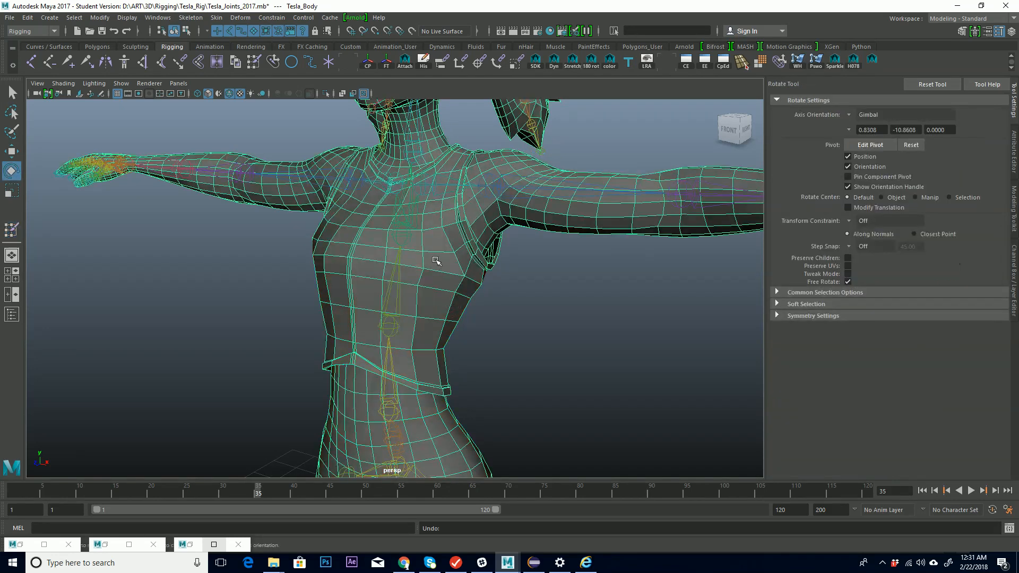
{"action": "left_click", "coordinate": [392, 410]}
{"action": "middle_click_drag", "start_coordinate": [396, 403], "coordinate": [423, 314], "text": "alt"}
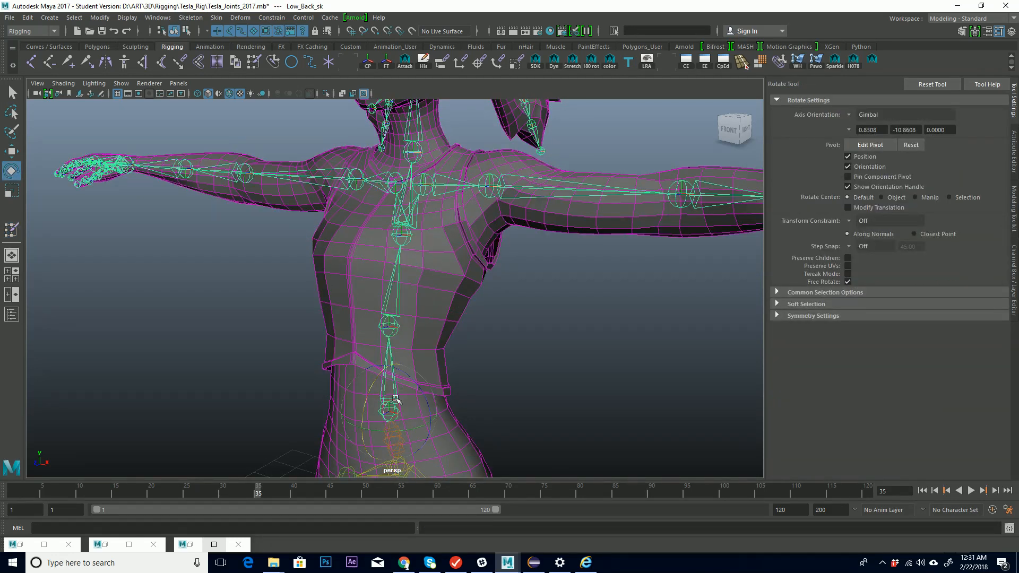
{"action": "mouse_move", "coordinate": [400, 320]}
{"action": "left_mouse_down", "text": "alt"}
{"action": "mouse_move", "coordinate": [450, 351]}
{"action": "mouse_move", "coordinate": [412, 329]}
{"action": "mouse_move", "coordinate": [412, 314]}
{"action": "mouse_move", "coordinate": [425, 321]}
{"action": "mouse_move", "coordinate": [388, 318]}
{"action": "left_mouse_up", "text": "alt"}
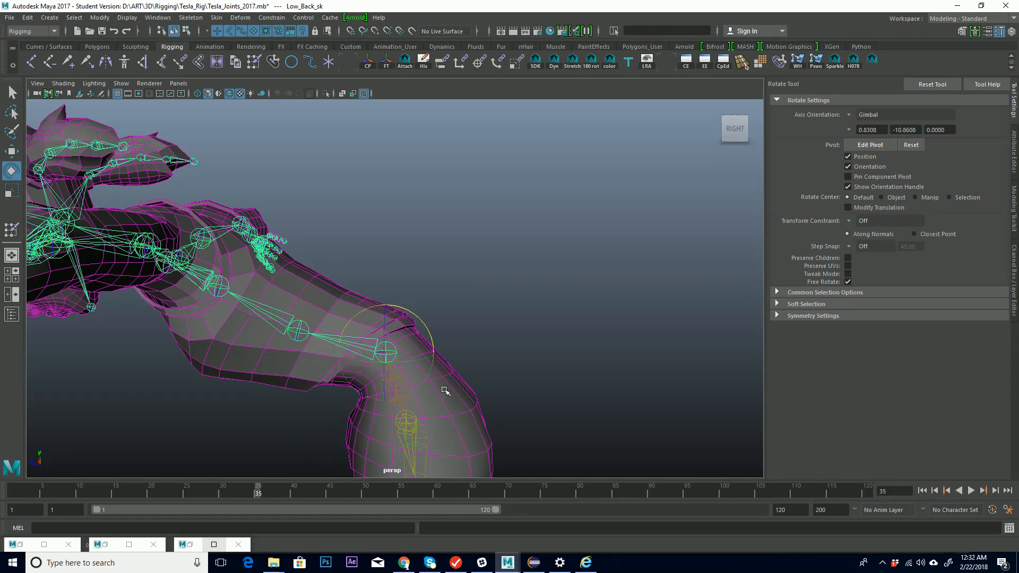
- Select the body mesh and add Low_Back_sk skin weight at 0.1553 along the front waist crease, smoothing the painted area
{"action": "left_click", "coordinate": [463, 392]}
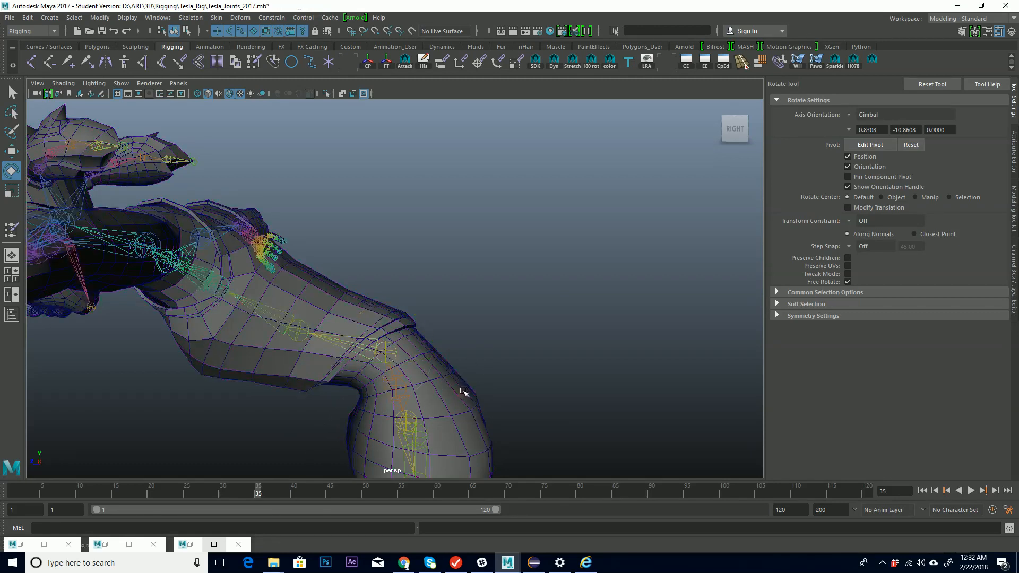
{"action": "left_click", "coordinate": [452, 386]}
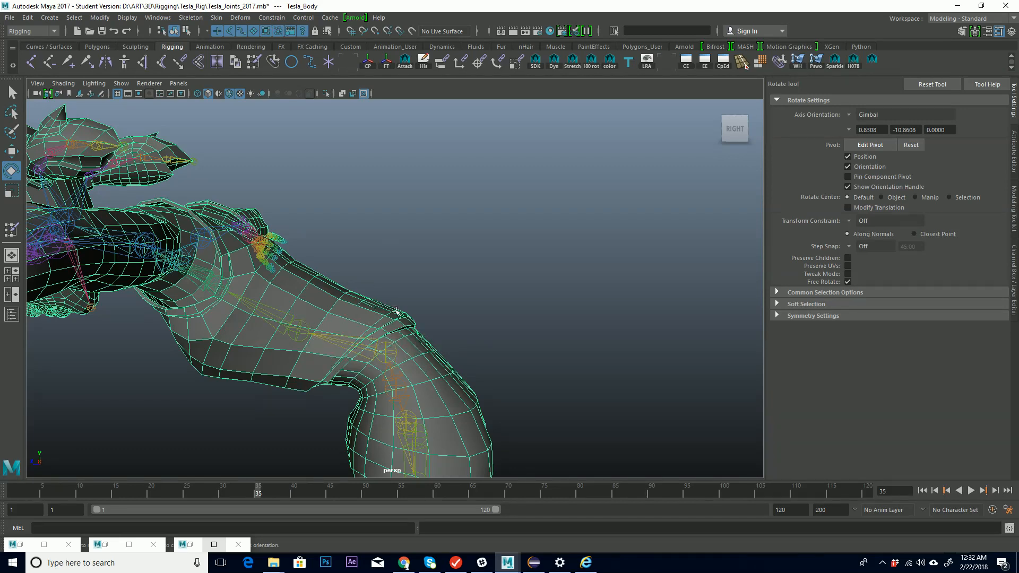
{"action": "left_click", "coordinate": [254, 63]}
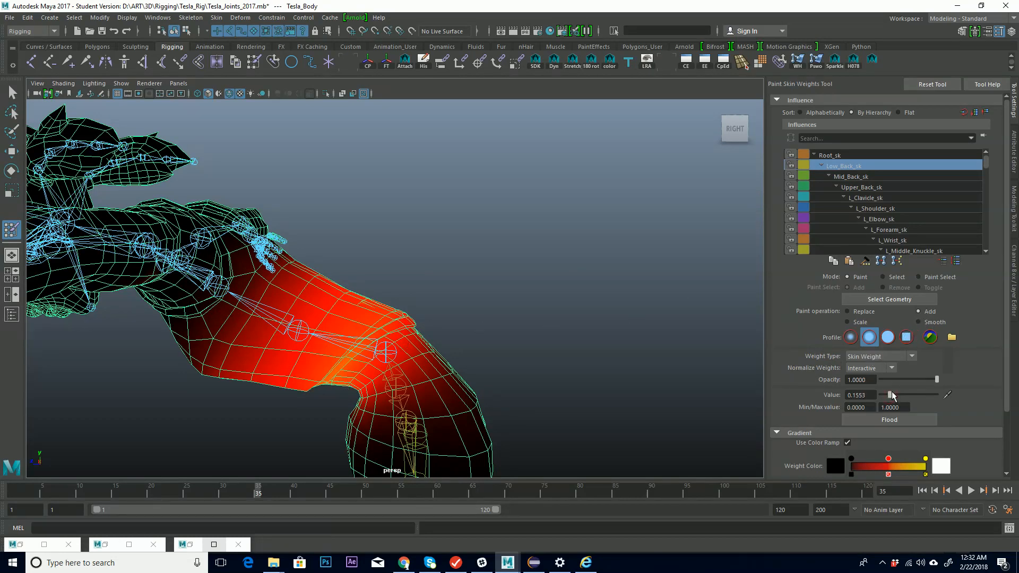
{"action": "mouse_move", "coordinate": [336, 363]}
{"action": "left_mouse_down", "text": "alt"}
{"action": "mouse_move", "coordinate": [373, 333]}
{"action": "mouse_move", "coordinate": [354, 361]}
{"action": "mouse_move", "coordinate": [336, 364]}
{"action": "mouse_move", "coordinate": [343, 354]}
{"action": "left_mouse_up", "text": "alt"}
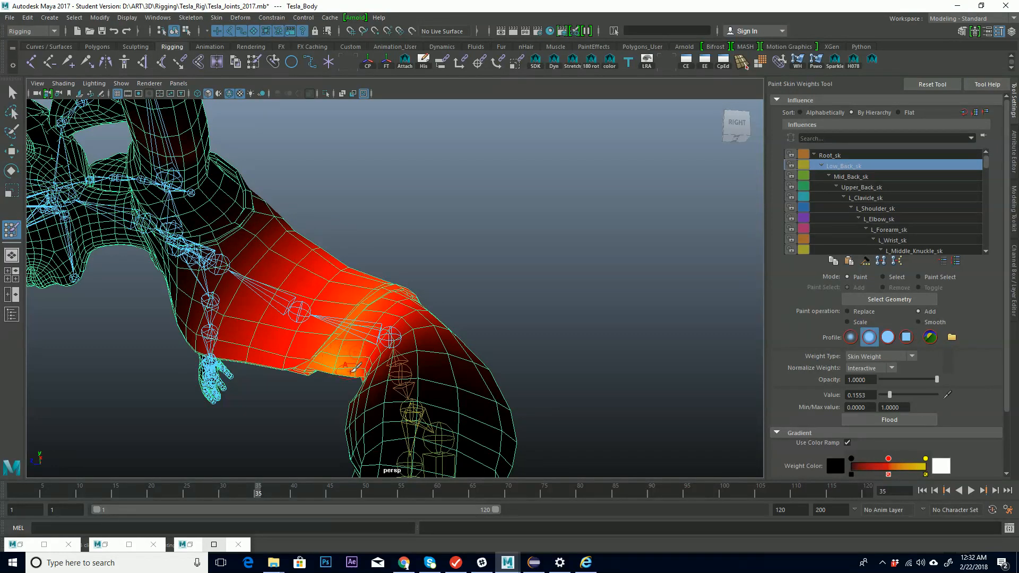
{"action": "left_click_drag", "start_coordinate": [341, 369], "coordinate": [337, 346]}
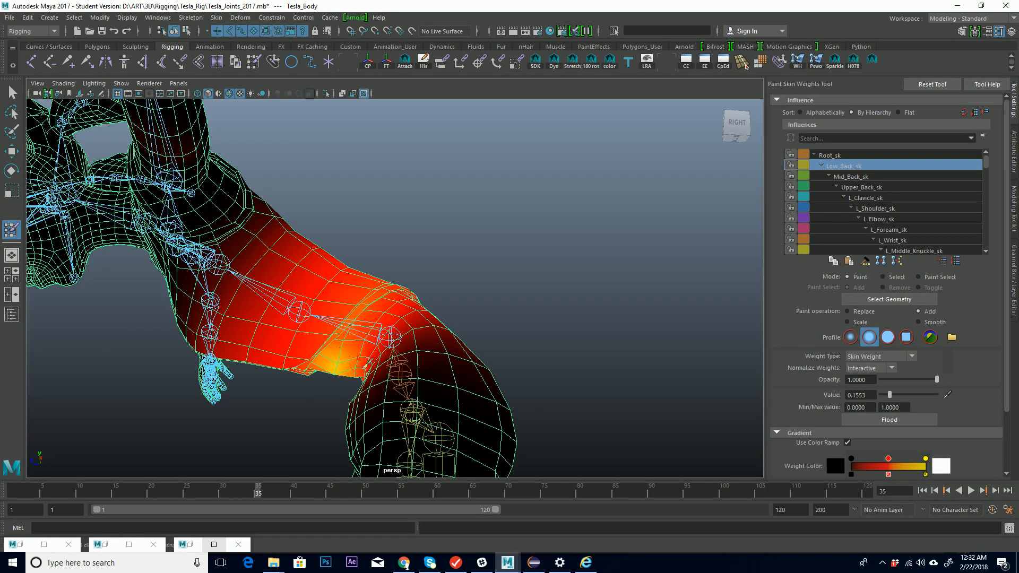
{"action": "left_click_drag", "start_coordinate": [339, 360], "coordinate": [341, 350], "text": "shift"}
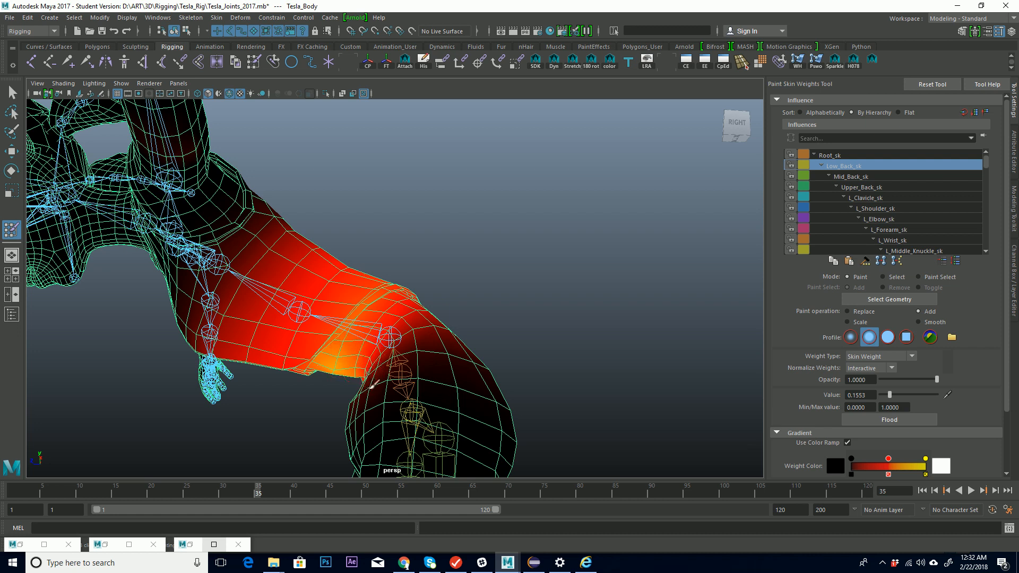
{"action": "left_click_drag", "start_coordinate": [372, 382], "coordinate": [380, 388], "text": "alt"}
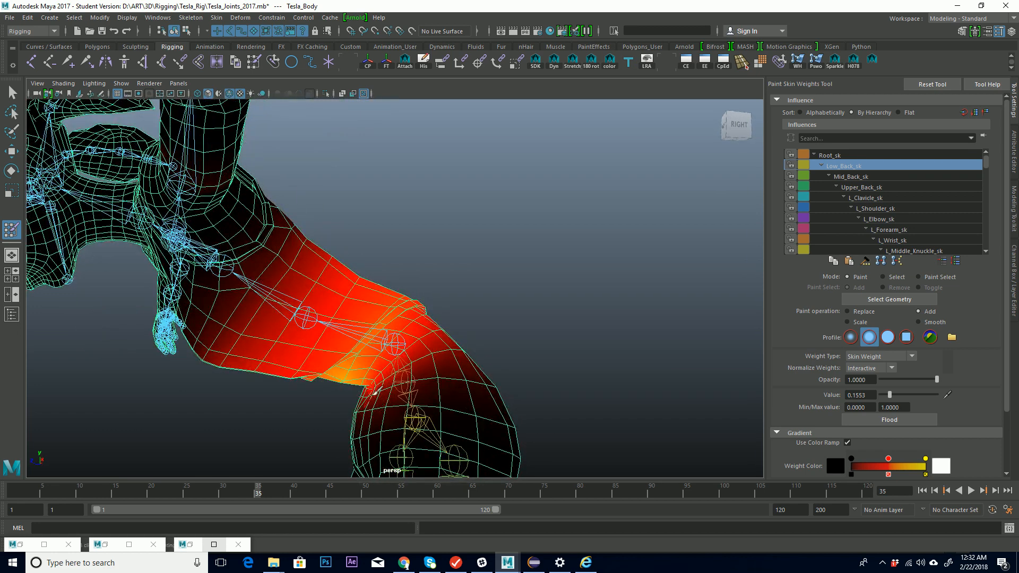
- Add Root_sk weight at 0.1553 to the front of the hips just below the waist crease
{"action": "left_click", "coordinate": [833, 156]}
{"action": "left_click_drag", "start_coordinate": [366, 395], "coordinate": [390, 398], "text": "alt"}
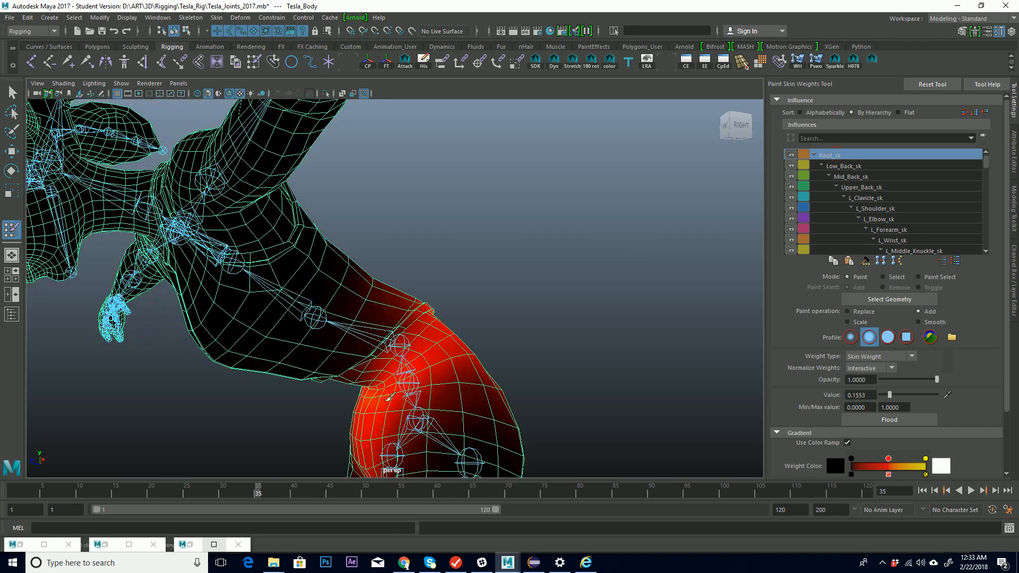
{"action": "mouse_move", "coordinate": [392, 396]}
{"action": "left_mouse_down"}
{"action": "mouse_move", "coordinate": [372, 413]}
{"action": "mouse_move", "coordinate": [387, 429]}
{"action": "mouse_move", "coordinate": [367, 407]}
{"action": "mouse_move", "coordinate": [380, 406]}
{"action": "left_mouse_up"}
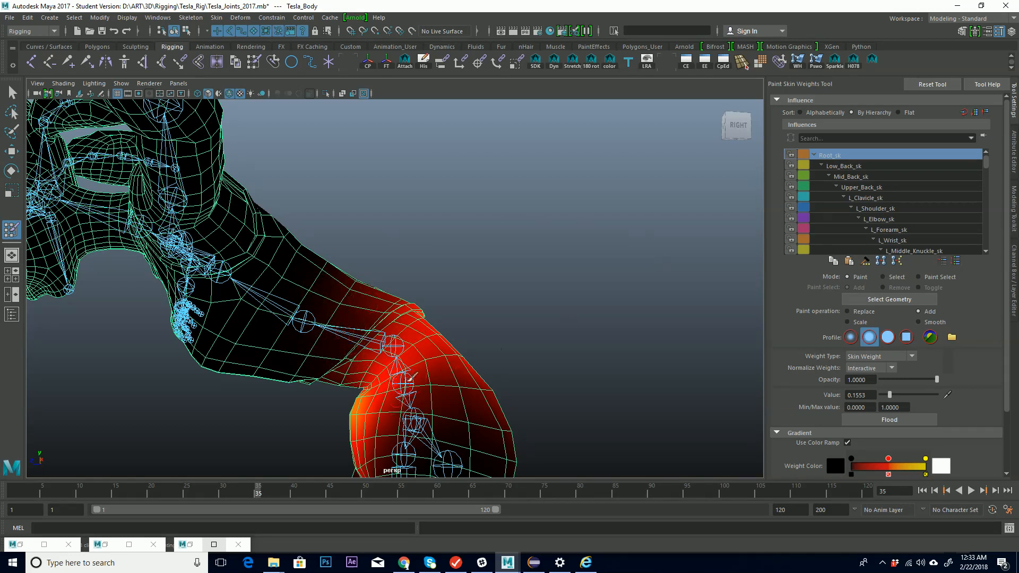
- Try brushing Root_sk weight onto the lower back just above the waistband and undo the strokes
{"action": "mouse_move", "coordinate": [374, 276]}
{"action": "left_mouse_down"}
{"action": "mouse_move", "coordinate": [348, 287]}
{"action": "mouse_move", "coordinate": [424, 252]}
{"action": "mouse_move", "coordinate": [446, 262]}
{"action": "mouse_move", "coordinate": [386, 279]}
{"action": "mouse_move", "coordinate": [459, 257]}
{"action": "left_mouse_up"}
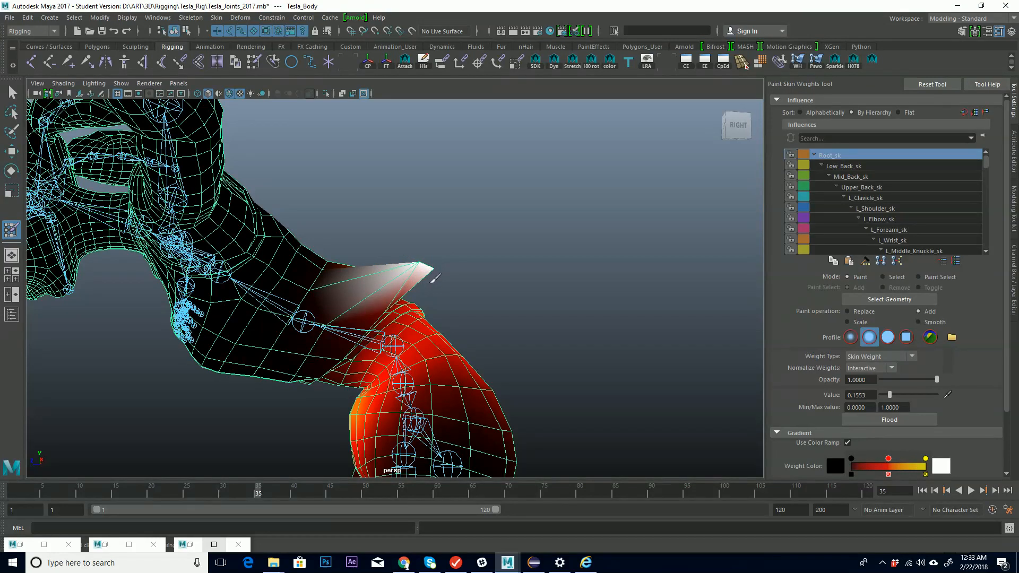
{"action": "key", "text": "ctrl+z"}
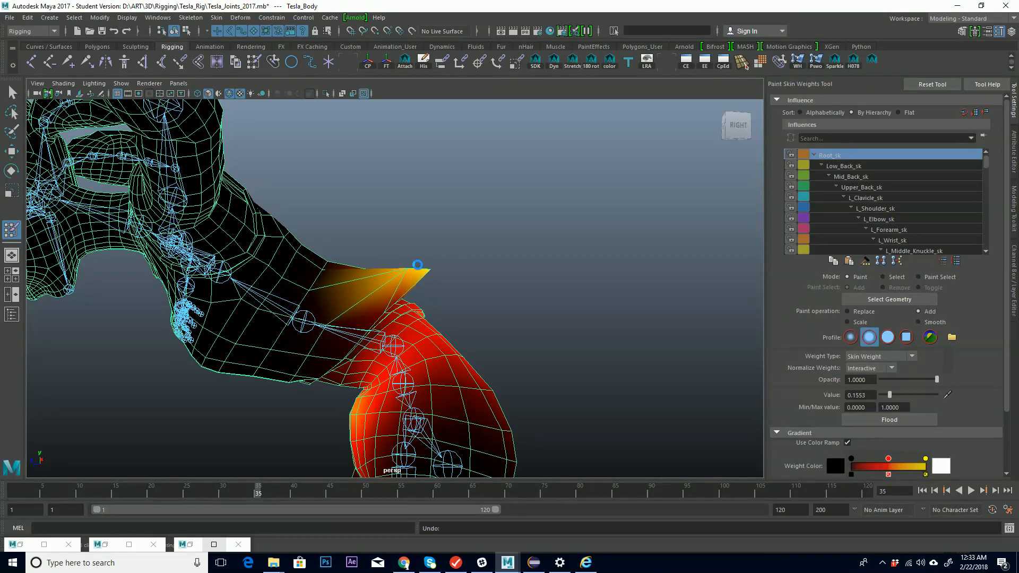
{"action": "key", "text": "ctrl+z"}
{"action": "key", "text": "ctrl+z"}
{"action": "key", "text": "ctrl+z"}
{"action": "key", "text": "ctrl+z"}
{"action": "key", "text": "ctrl+z"}
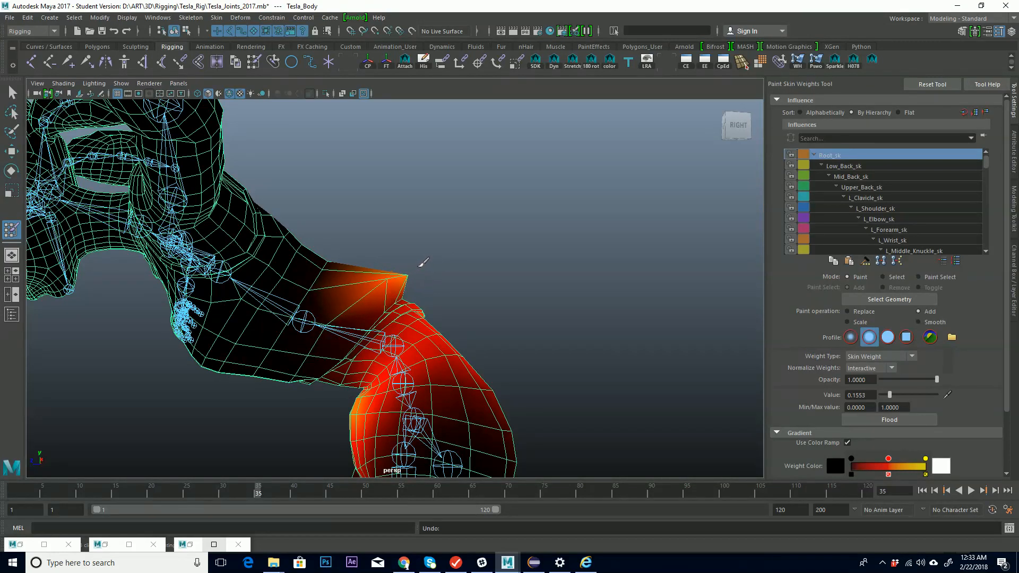
{"action": "key", "text": "ctrl+z"}
{"action": "key", "text": "ctrl+z"}
{"action": "key", "text": "ctrl+z"}
{"action": "key", "text": "ctrl+z"}
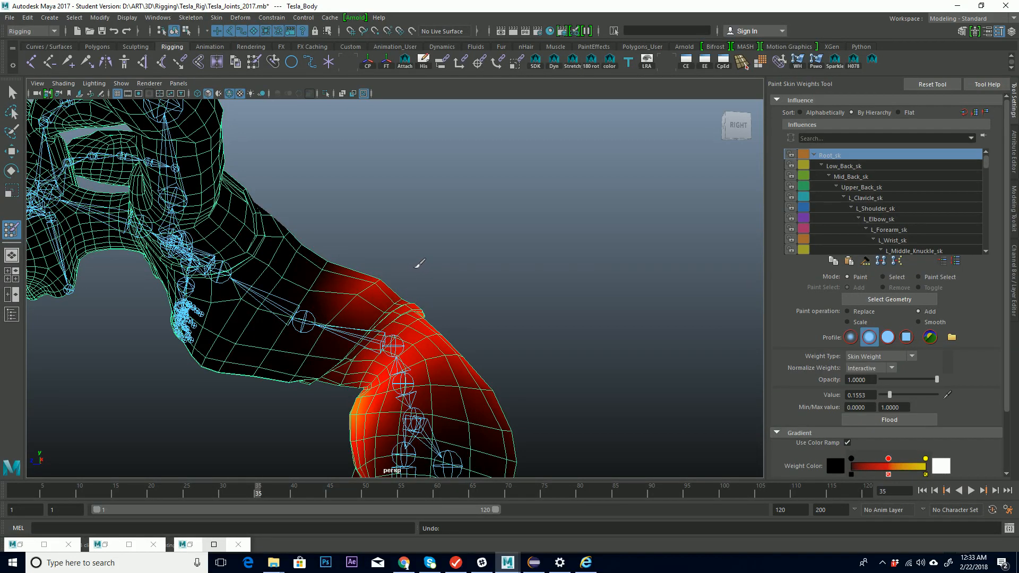
{"action": "key", "text": "ctrl+z"}
{"action": "key", "text": "ctrl+z"}
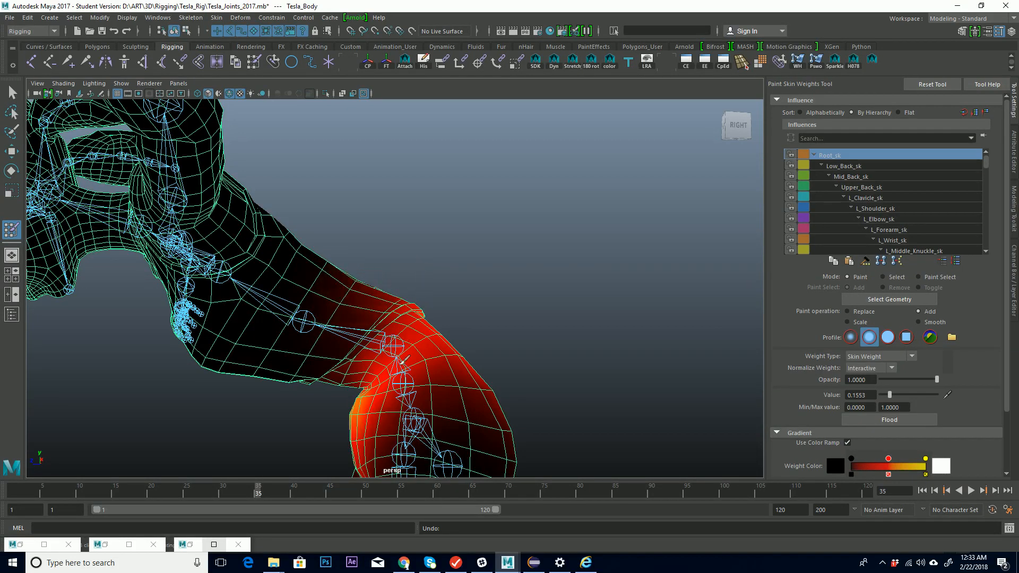
- Resize the brush, then paint and smooth the Root_sk weights across the front and side of the upper hips
{"action": "mouse_move", "coordinate": [355, 417]}
{"action": "left_mouse_down", "text": "alt"}
{"action": "mouse_move", "coordinate": [378, 408]}
{"action": "mouse_move", "coordinate": [379, 394]}
{"action": "left_mouse_up", "text": "alt"}
{"action": "right_click_drag", "start_coordinate": [378, 392], "coordinate": [497, 360], "text": "alt"}
{"action": "middle_click_drag", "start_coordinate": [372, 397], "coordinate": [352, 332], "text": "alt"}
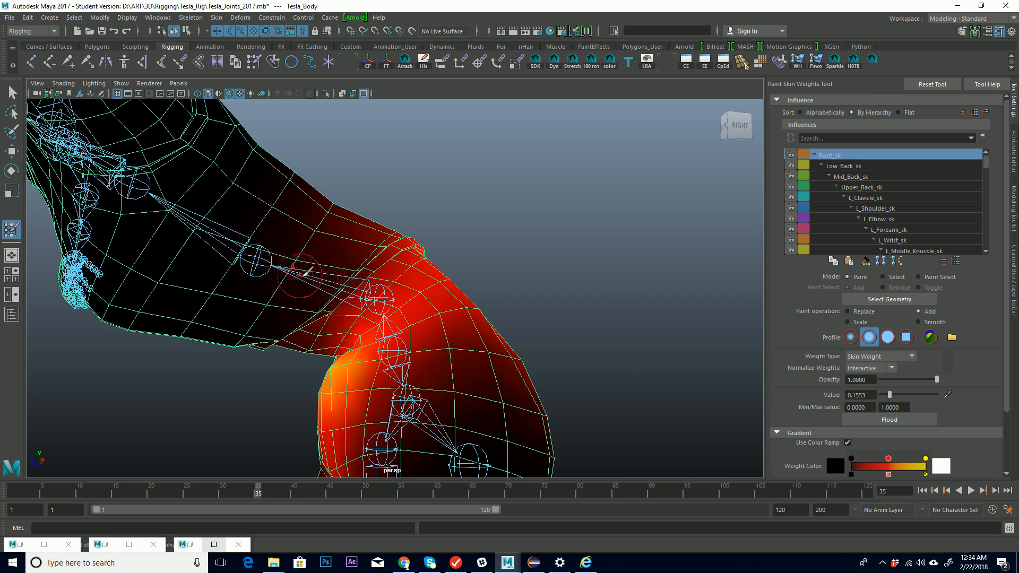
{"action": "key", "text": "b"}
{"action": "left_click_drag", "start_coordinate": [321, 264], "coordinate": [314, 265]}
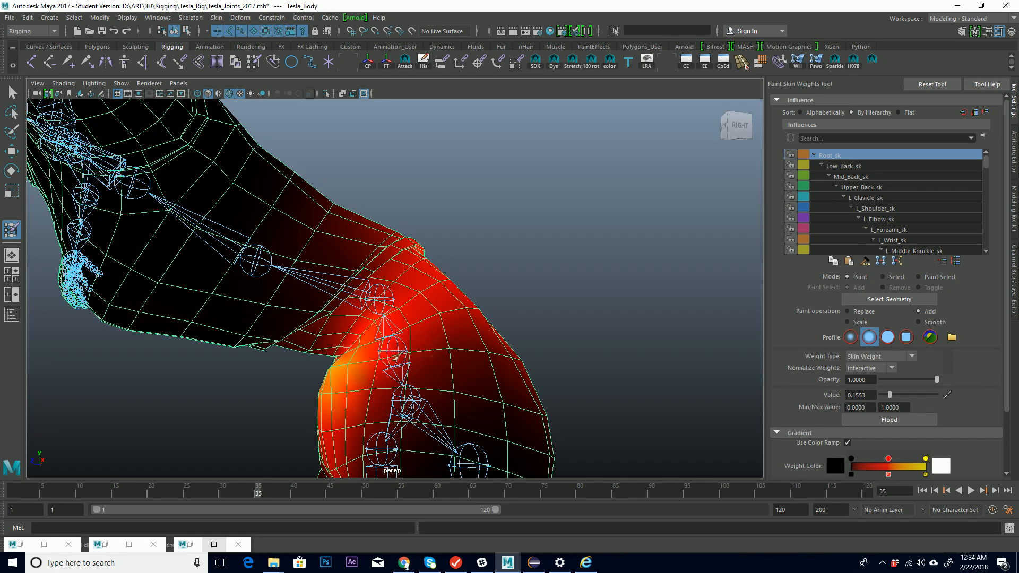
{"action": "mouse_move", "coordinate": [374, 365]}
{"action": "left_mouse_down"}
{"action": "mouse_move", "coordinate": [387, 371]}
{"action": "mouse_move", "coordinate": [374, 388]}
{"action": "mouse_move", "coordinate": [326, 393]}
{"action": "mouse_move", "coordinate": [361, 365]}
{"action": "mouse_move", "coordinate": [350, 375]}
{"action": "mouse_move", "coordinate": [369, 374]}
{"action": "mouse_move", "coordinate": [382, 350]}
{"action": "left_mouse_up"}
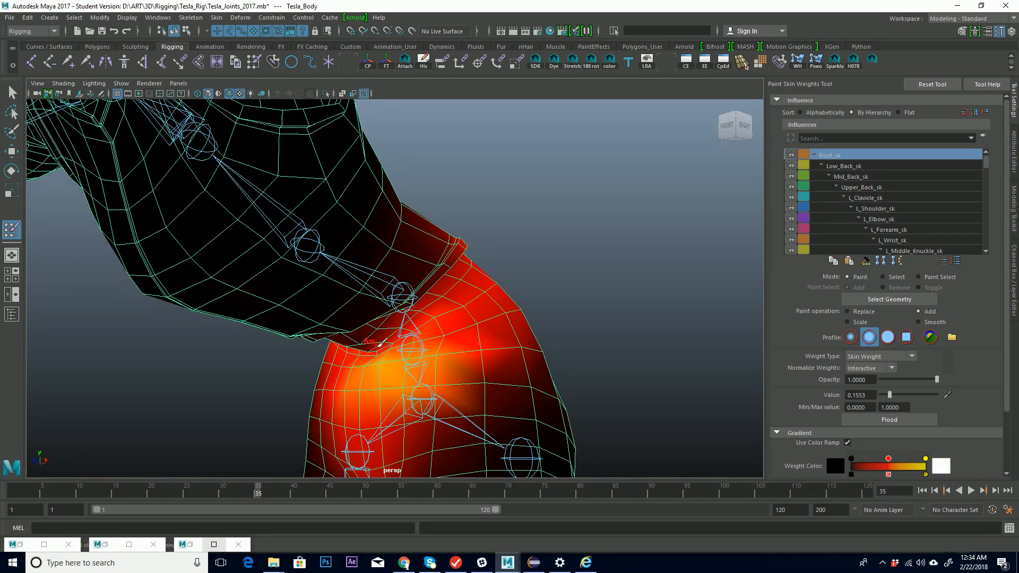
{"action": "key", "text": "b"}
{"action": "left_click_drag", "start_coordinate": [464, 334], "coordinate": [474, 333]}
{"action": "mouse_move", "coordinate": [486, 370]}
{"action": "left_mouse_down", "text": "shift"}
{"action": "mouse_move", "coordinate": [496, 384]}
{"action": "mouse_move", "coordinate": [518, 370]}
{"action": "left_mouse_up", "text": "shift"}
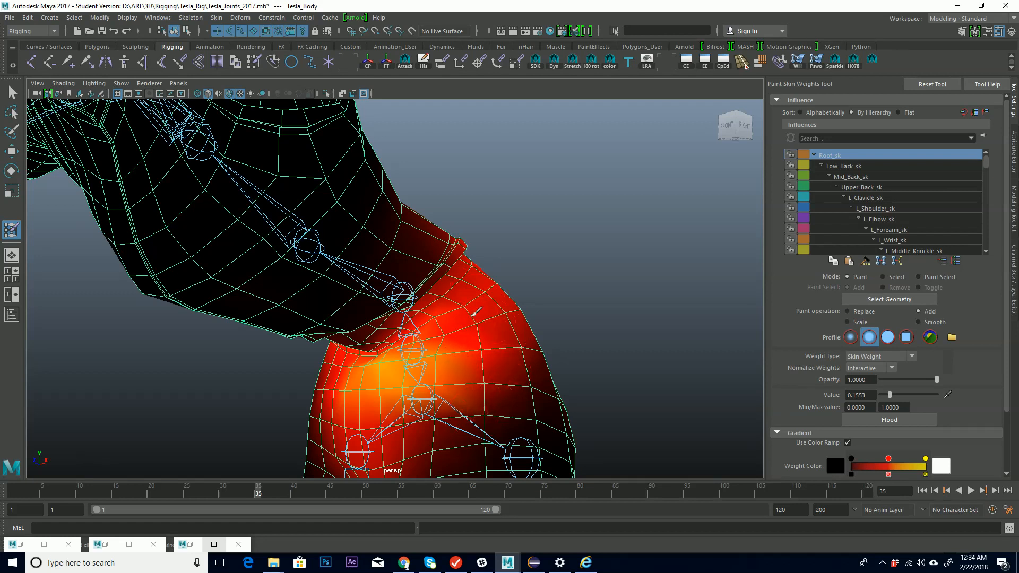
- Check the Root_sk weights on the lower back and the Low_Back_sk weights around the bent waist
{"action": "mouse_move", "coordinate": [510, 312]}
{"action": "left_mouse_down", "text": "alt"}
{"action": "mouse_move", "coordinate": [442, 330]}
{"action": "mouse_move", "coordinate": [413, 361]}
{"action": "mouse_move", "coordinate": [422, 322]}
{"action": "left_mouse_up", "text": "alt"}
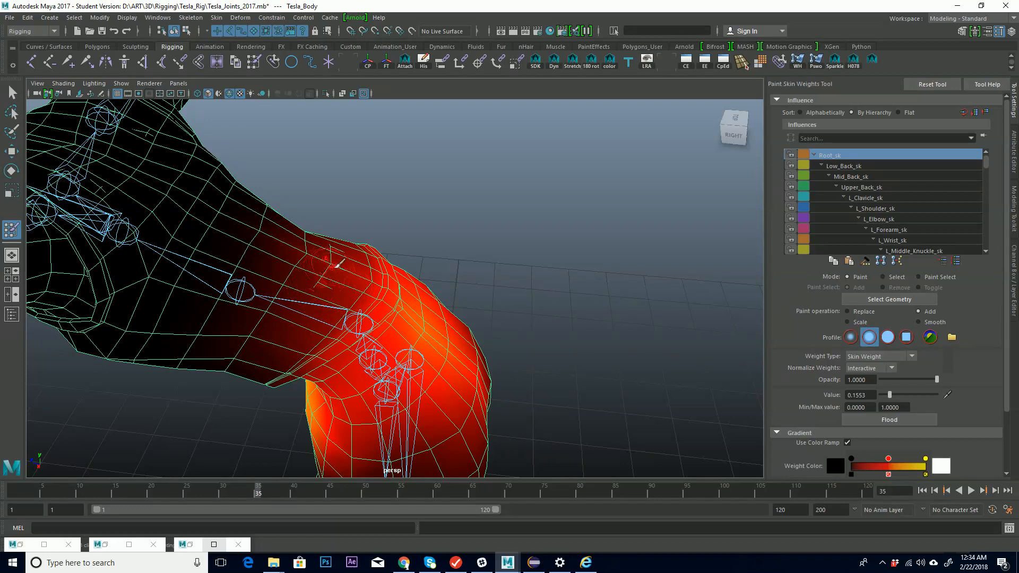
{"action": "left_click", "coordinate": [852, 166]}
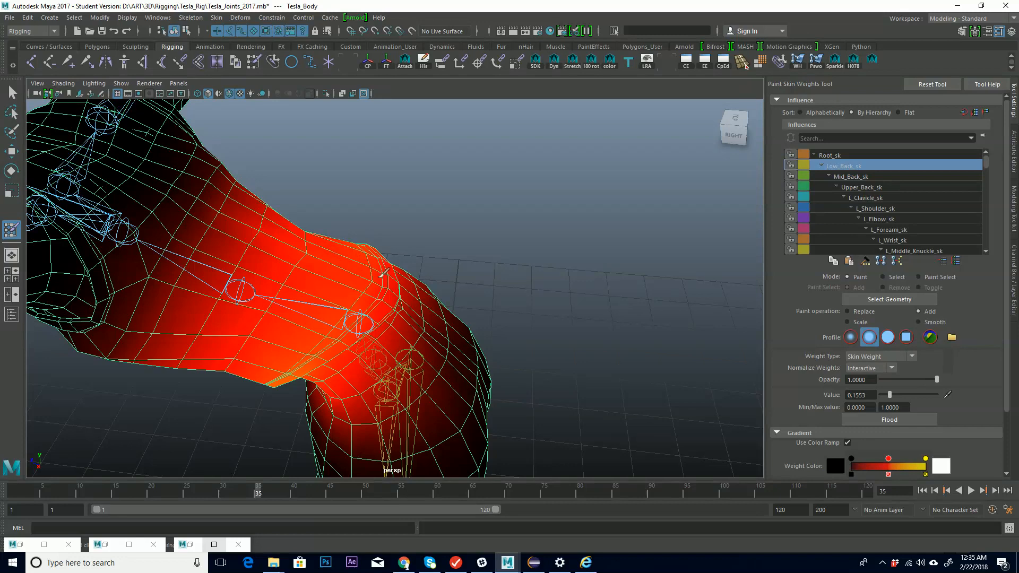
{"action": "left_click_drag", "start_coordinate": [357, 298], "coordinate": [420, 258], "text": "alt"}
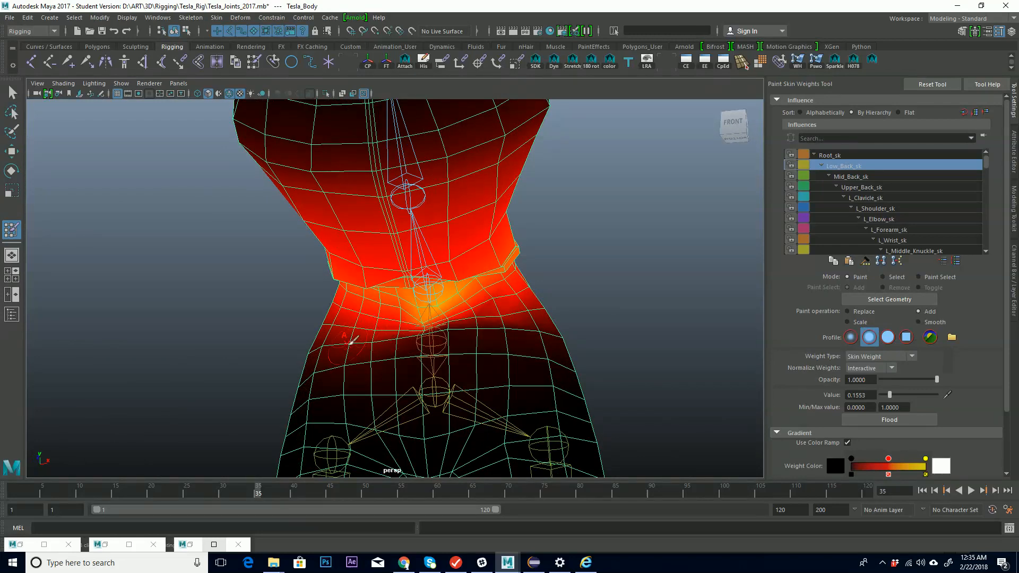
{"action": "mouse_move", "coordinate": [499, 294]}
{"action": "left_mouse_down", "text": "alt"}
{"action": "mouse_move", "coordinate": [412, 317]}
{"action": "mouse_move", "coordinate": [477, 313]}
{"action": "mouse_move", "coordinate": [526, 295]}
{"action": "left_mouse_up", "text": "alt"}
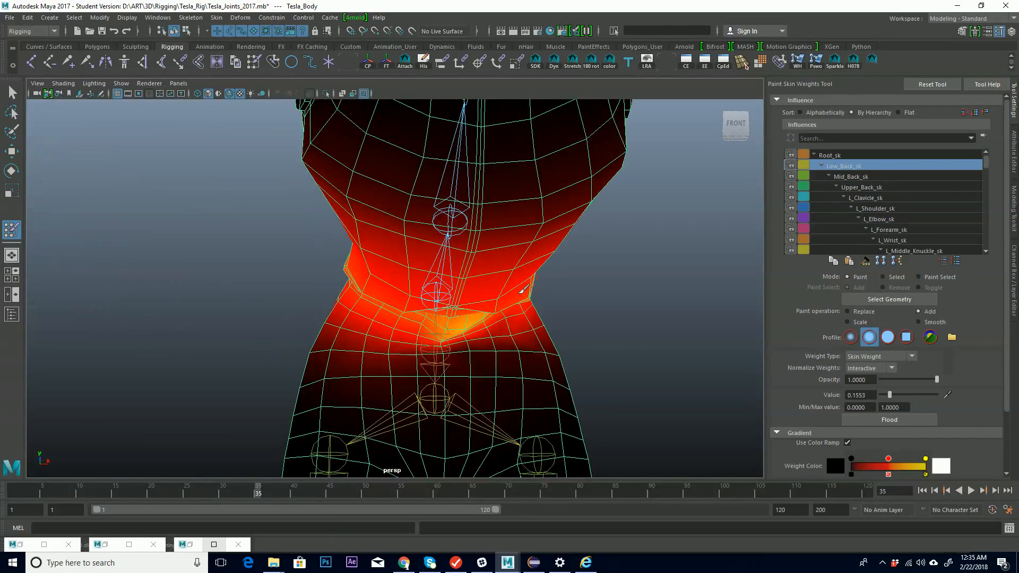
- Straighten the torso by setting the Low_Back_sk joint's Rotate X to 0
{"action": "key", "text": "e"}
{"action": "left_click", "coordinate": [440, 295]}
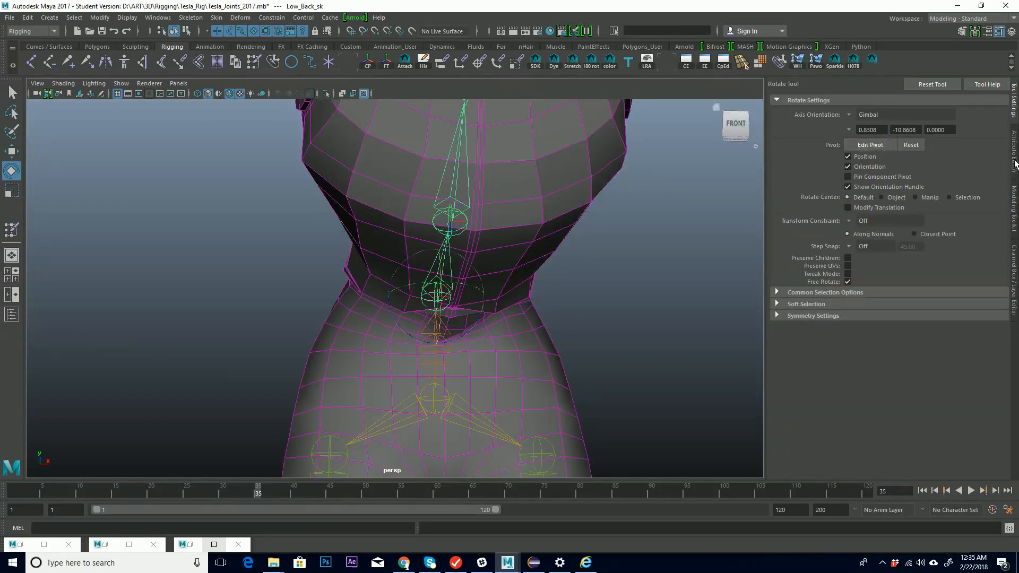
{"action": "key", "text": "ctrl+a"}
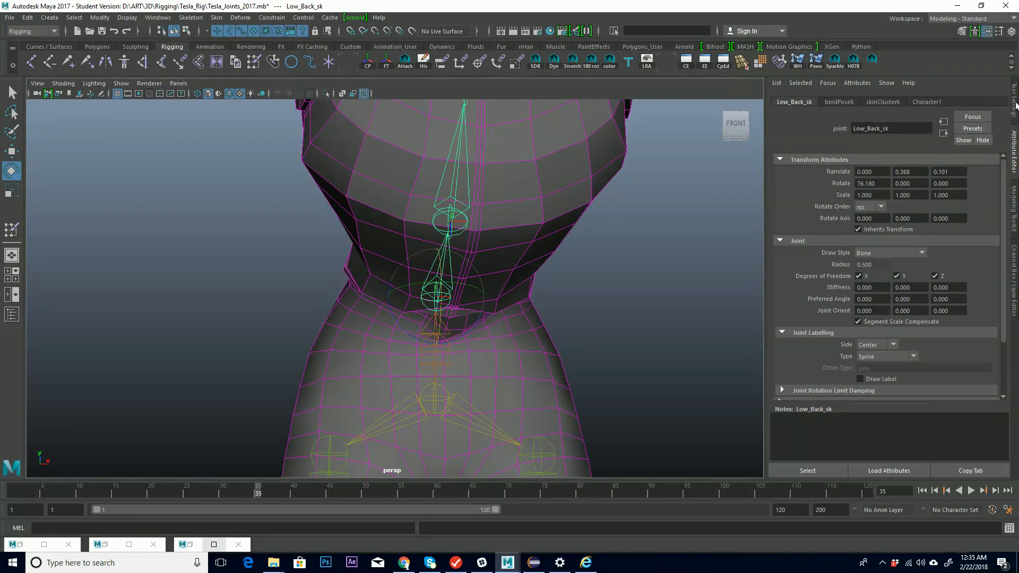
{"action": "left_click", "coordinate": [1014, 272]}
{"action": "double_click", "coordinate": [986, 128]}
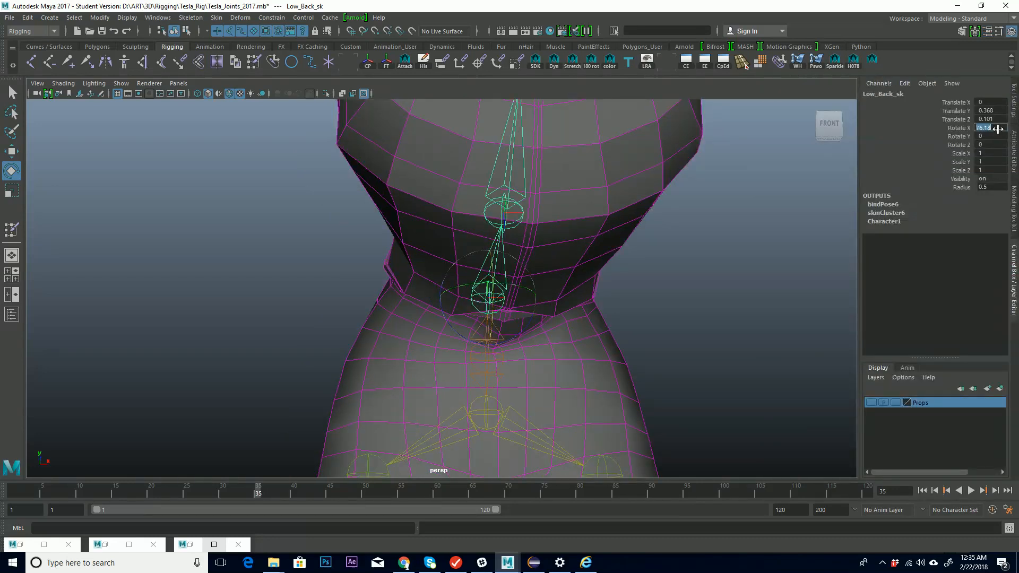
{"action": "type", "text": "0"}
{"action": "key", "text": "Return"}
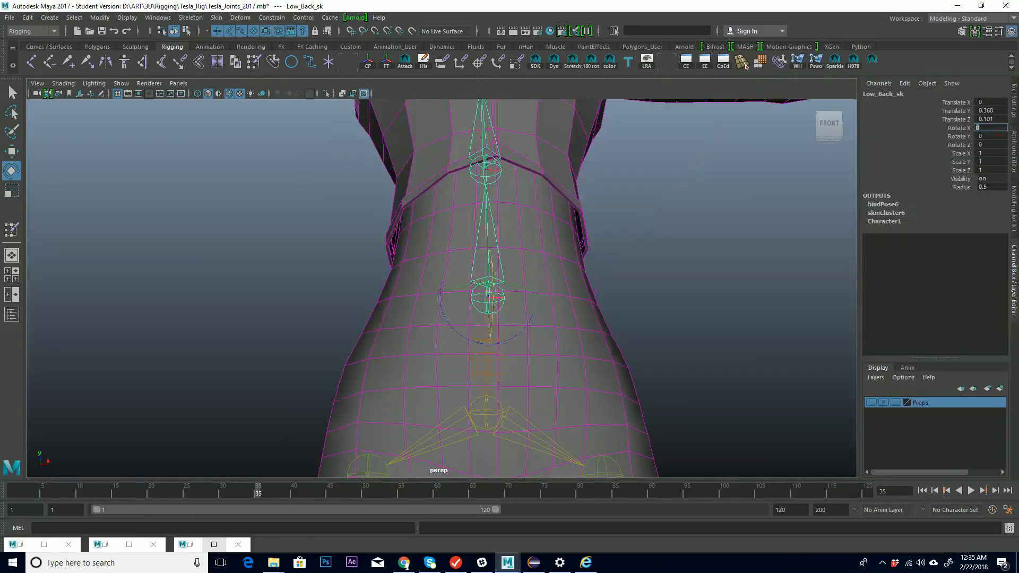
- Reopen Paint Skin Weights on the body mesh and examine the Low_Back_sk weights around the waist, chest and left upper arm
{"action": "left_click", "coordinate": [563, 247]}
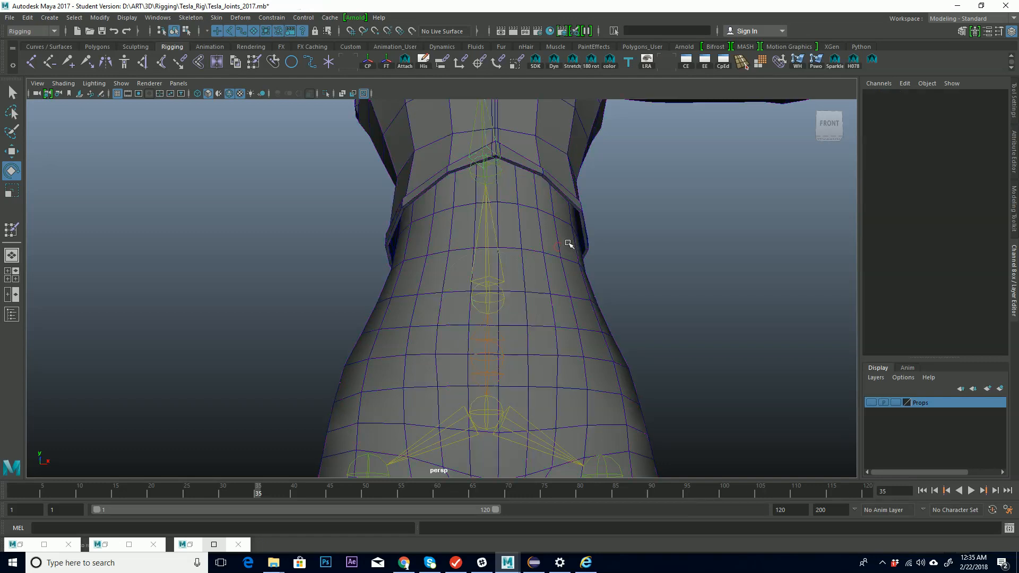
{"action": "left_click", "coordinate": [555, 247]}
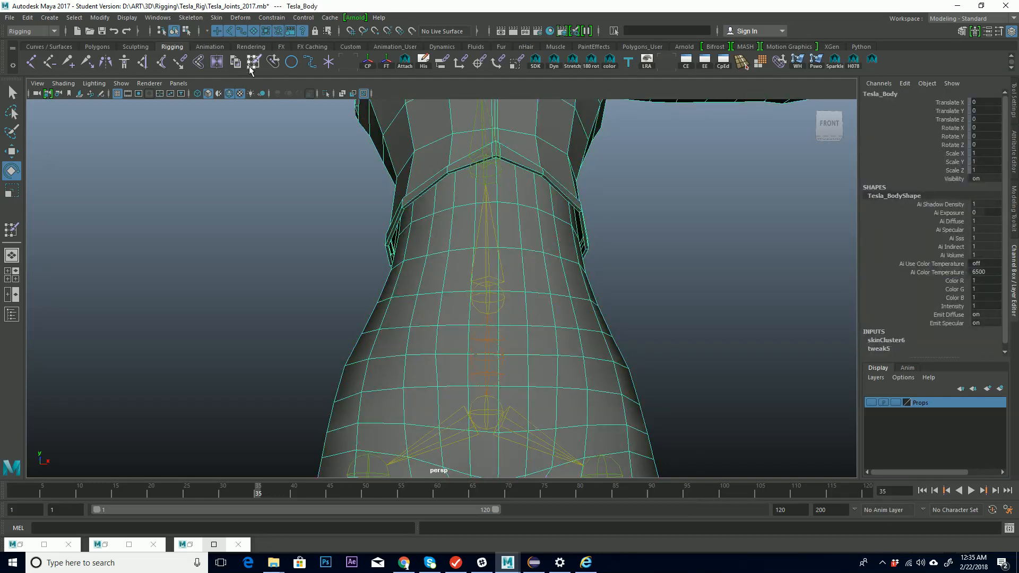
{"action": "left_click", "coordinate": [217, 62]}
{"action": "left_click", "coordinate": [254, 63]}
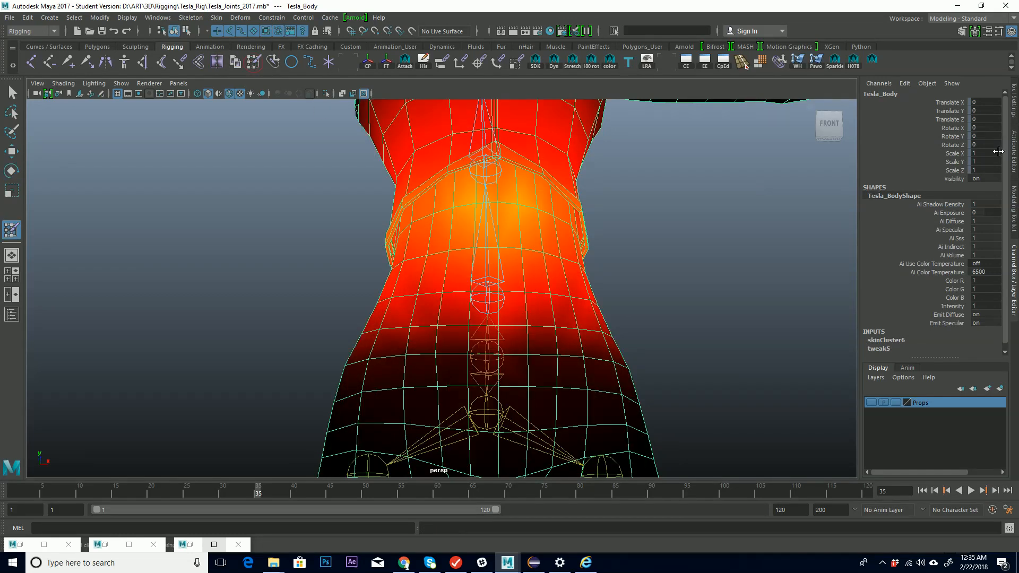
{"action": "left_click_drag", "start_coordinate": [492, 232], "coordinate": [487, 242], "text": "alt"}
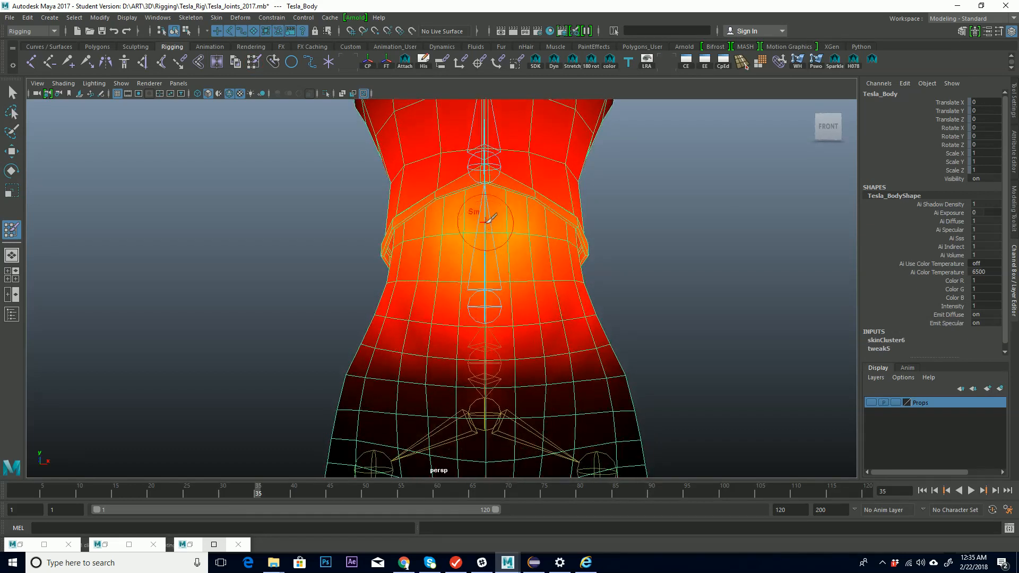
{"action": "mouse_move", "coordinate": [547, 260]}
{"action": "left_mouse_down", "text": "alt"}
{"action": "mouse_move", "coordinate": [456, 269]}
{"action": "mouse_move", "coordinate": [479, 268]}
{"action": "left_mouse_up", "text": "alt"}
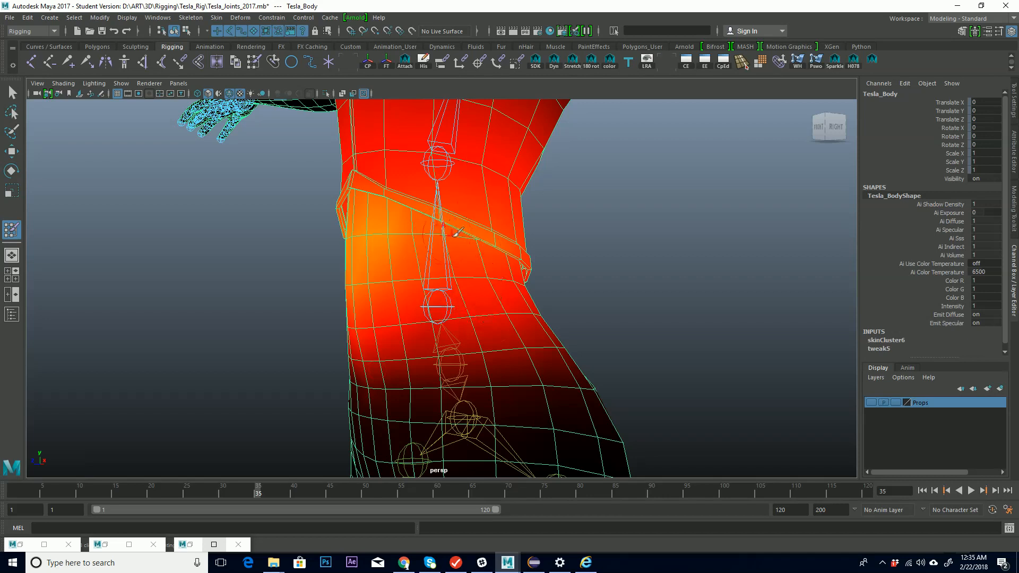
{"action": "left_click_drag", "start_coordinate": [472, 230], "coordinate": [495, 186], "text": "alt"}
{"action": "mouse_move", "coordinate": [568, 180]}
{"action": "middle_mouse_down", "text": "alt"}
{"action": "mouse_move", "coordinate": [511, 254]}
{"action": "mouse_move", "coordinate": [405, 449]}
{"action": "mouse_move", "coordinate": [393, 425]}
{"action": "middle_mouse_up", "text": "alt"}
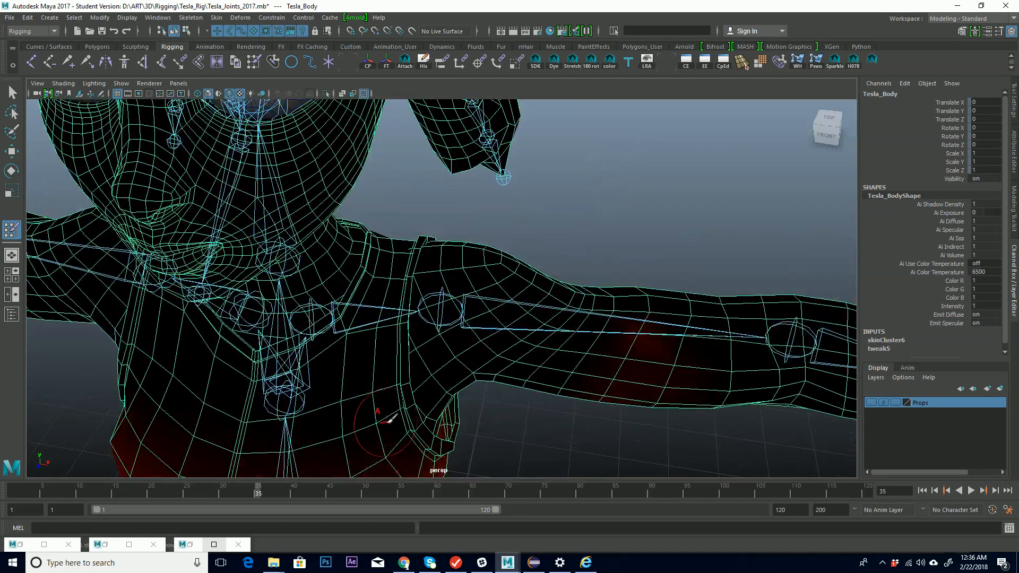
- Rotate the L_Shoulder_sk joint down to a Rotate Z of about -52 to test the left shoulder's deformation
{"action": "mouse_move", "coordinate": [358, 277]}
{"action": "left_mouse_down", "text": "alt"}
{"action": "mouse_move", "coordinate": [346, 292]}
{"action": "mouse_move", "coordinate": [355, 275]}
{"action": "left_mouse_up", "text": "alt"}
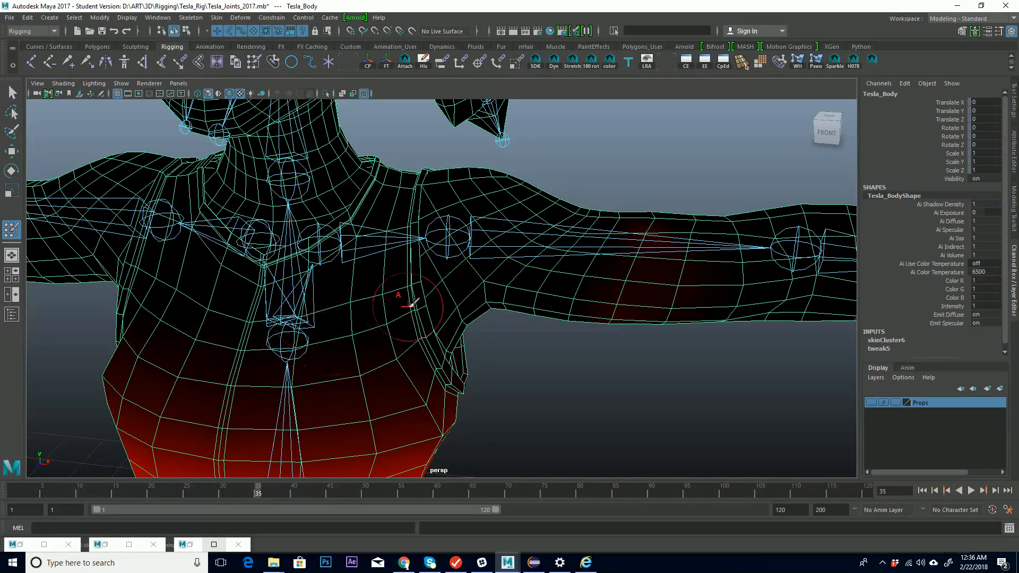
{"action": "key", "text": "e"}
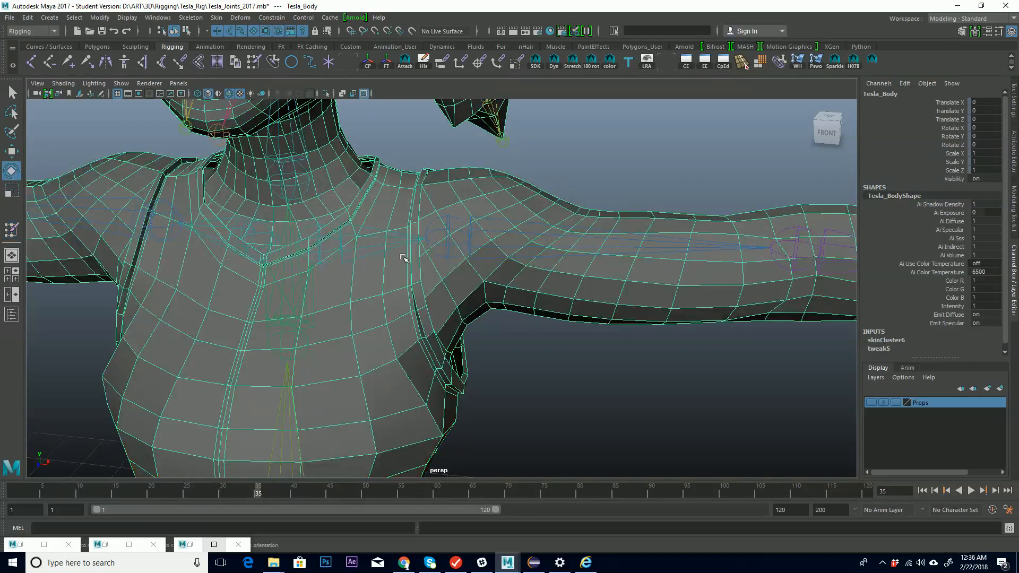
{"action": "left_click", "coordinate": [448, 227]}
{"action": "left_click_drag", "start_coordinate": [475, 200], "coordinate": [492, 214]}
{"action": "left_click_drag", "start_coordinate": [497, 230], "coordinate": [495, 278]}
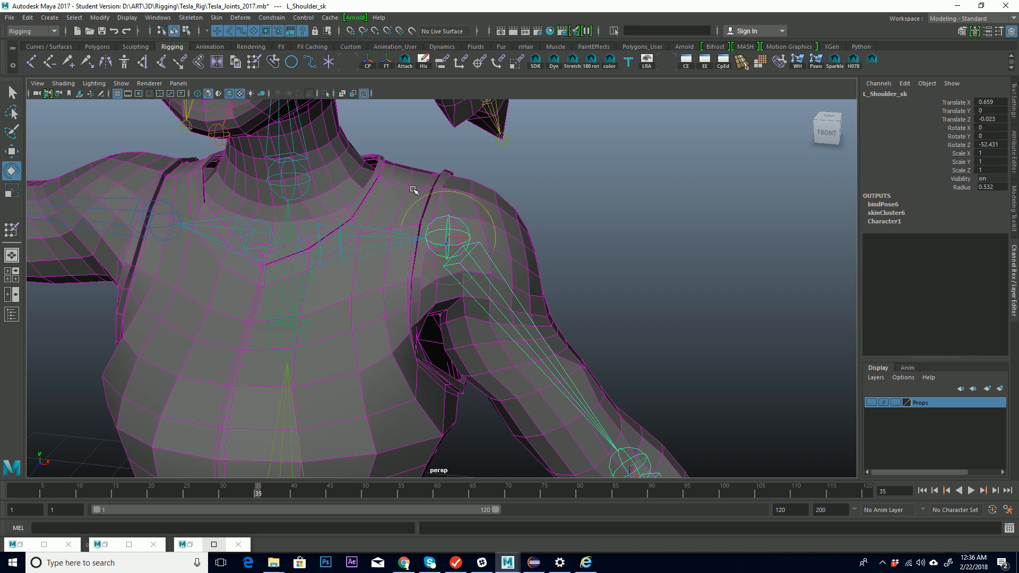
{"action": "mouse_move", "coordinate": [418, 316]}
{"action": "left_mouse_down", "text": "alt"}
{"action": "mouse_move", "coordinate": [444, 332]}
{"action": "mouse_move", "coordinate": [428, 321]}
{"action": "left_mouse_up", "text": "alt"}
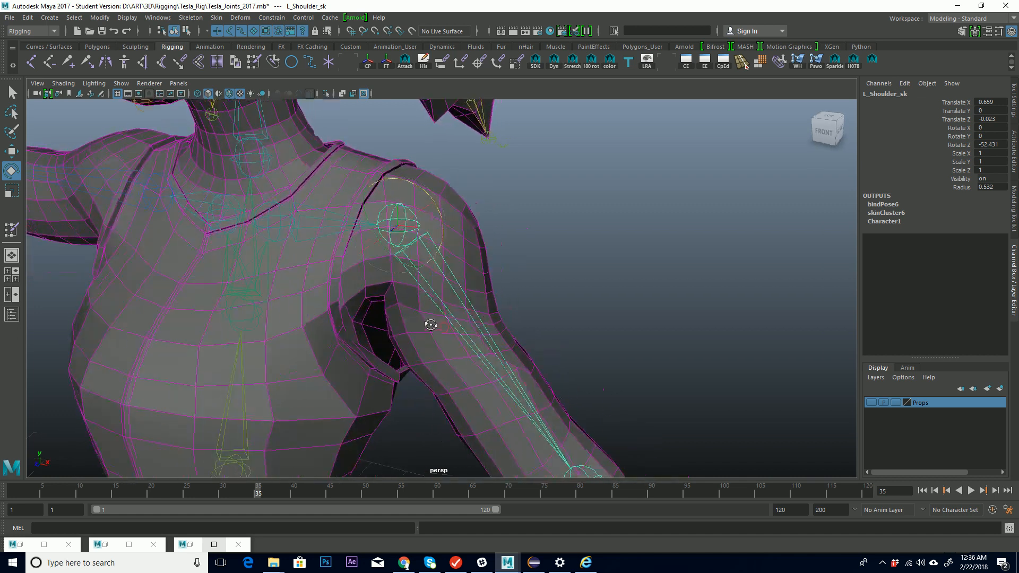
- Reopen Paint Skin Weights on the body mesh and choose the L_Shoulder_sk influence
{"action": "left_click", "coordinate": [368, 327]}
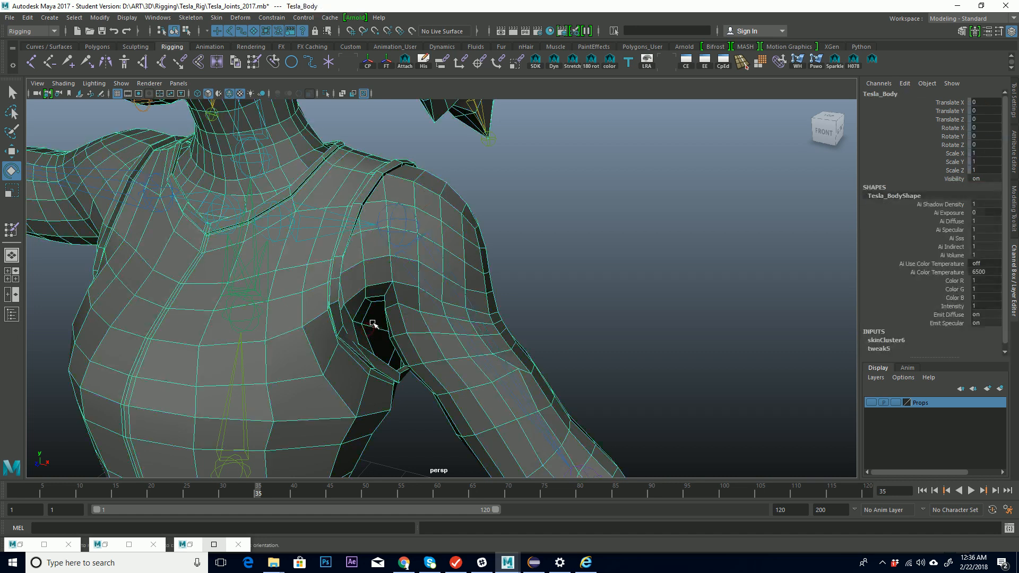
{"action": "left_click", "coordinate": [254, 62]}
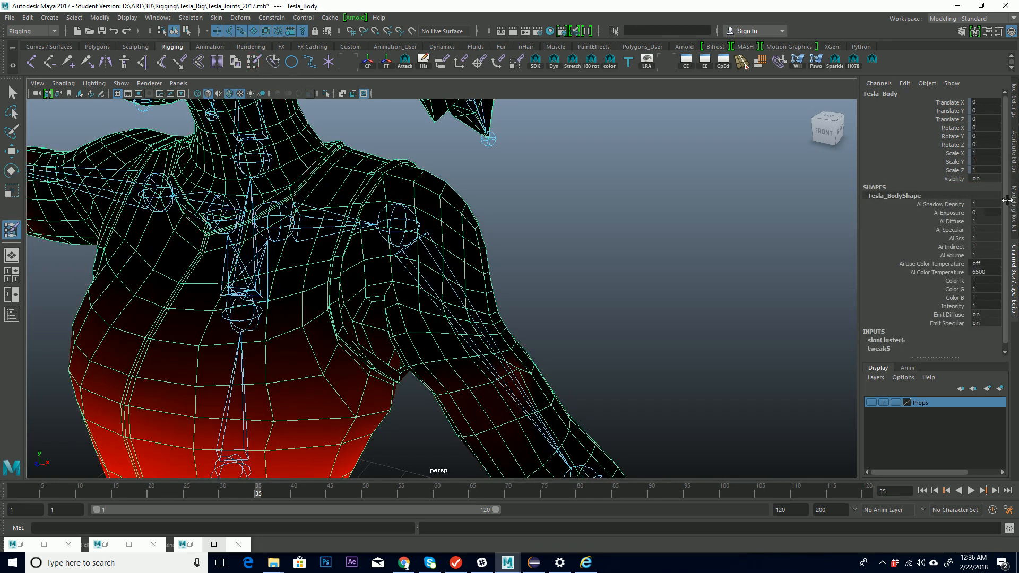
{"action": "left_click", "coordinate": [1014, 106]}
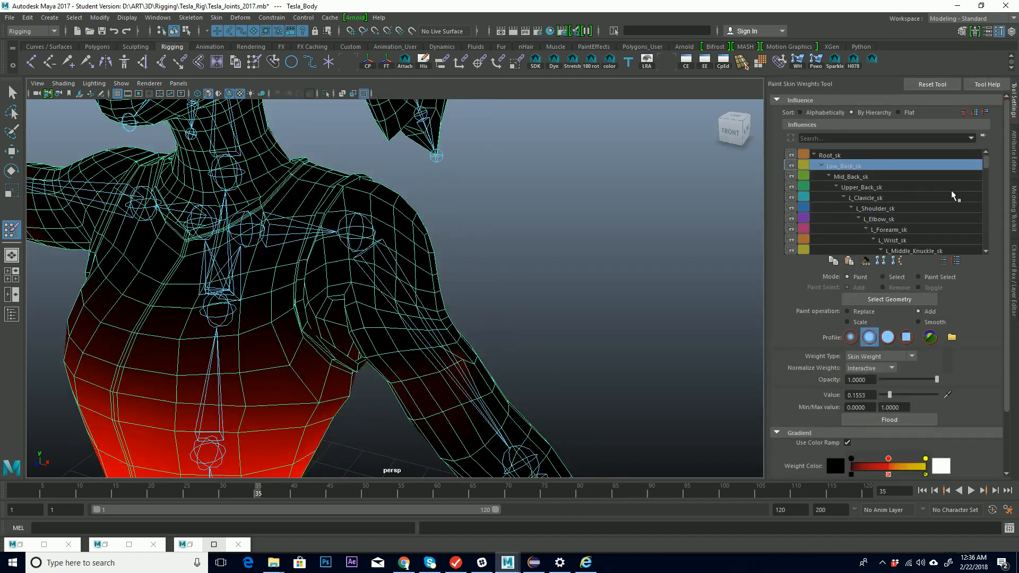
{"action": "left_click", "coordinate": [892, 209]}
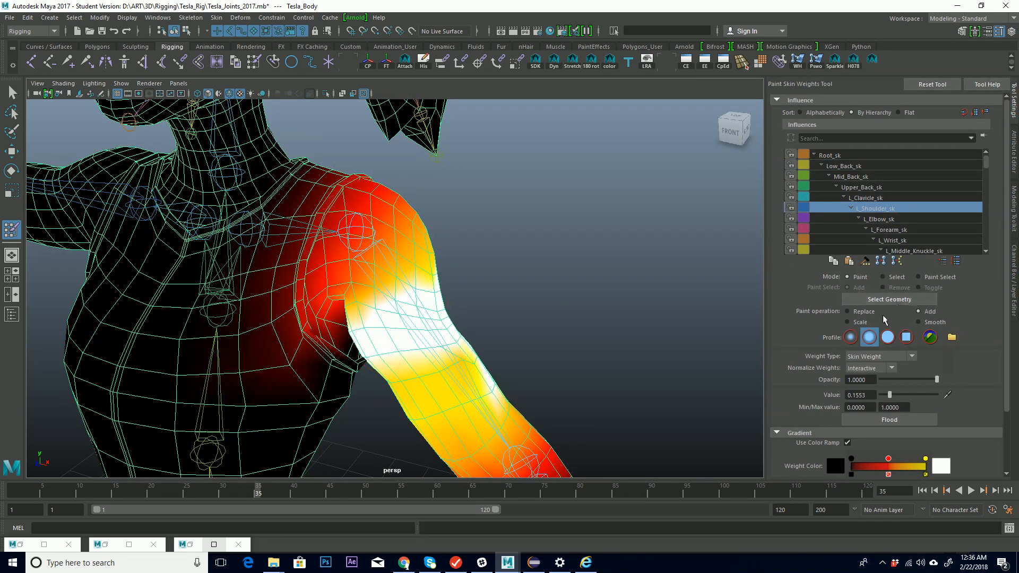
- Paint the L_Shoulder_sk weights off the chest and upper back using the Replace operation with a value of 0
{"action": "left_click_drag", "start_coordinate": [890, 396], "coordinate": [880, 396]}
{"action": "mouse_move", "coordinate": [283, 342]}
{"action": "left_mouse_down"}
{"action": "mouse_move", "coordinate": [268, 332]}
{"action": "mouse_move", "coordinate": [302, 319]}
{"action": "mouse_move", "coordinate": [332, 332]}
{"action": "mouse_move", "coordinate": [287, 298]}
{"action": "mouse_move", "coordinate": [372, 344]}
{"action": "mouse_move", "coordinate": [330, 342]}
{"action": "mouse_move", "coordinate": [366, 335]}
{"action": "left_mouse_up"}
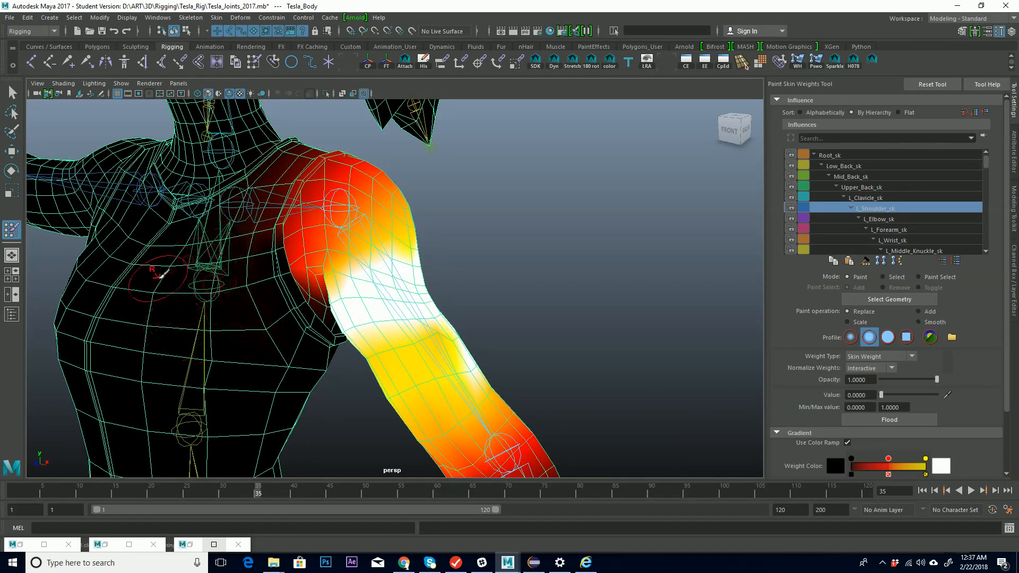
{"action": "left_click_drag", "start_coordinate": [193, 257], "coordinate": [242, 264], "text": "alt"}
{"action": "mouse_move", "coordinate": [400, 212]}
{"action": "left_mouse_down"}
{"action": "mouse_move", "coordinate": [356, 257]}
{"action": "mouse_move", "coordinate": [354, 211]}
{"action": "mouse_move", "coordinate": [379, 301]}
{"action": "mouse_move", "coordinate": [376, 229]}
{"action": "mouse_move", "coordinate": [397, 206]}
{"action": "mouse_move", "coordinate": [300, 229]}
{"action": "mouse_move", "coordinate": [182, 211]}
{"action": "mouse_move", "coordinate": [214, 193]}
{"action": "left_mouse_up"}
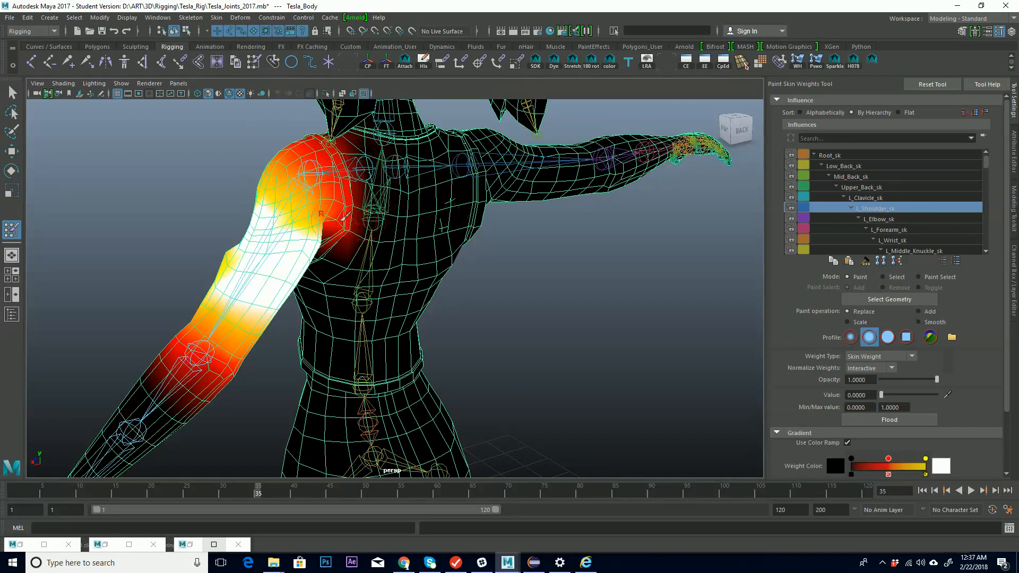
{"action": "mouse_move", "coordinate": [375, 251]}
{"action": "left_mouse_down", "text": "alt"}
{"action": "mouse_move", "coordinate": [555, 250]}
{"action": "mouse_move", "coordinate": [548, 193]}
{"action": "left_mouse_up", "text": "alt"}
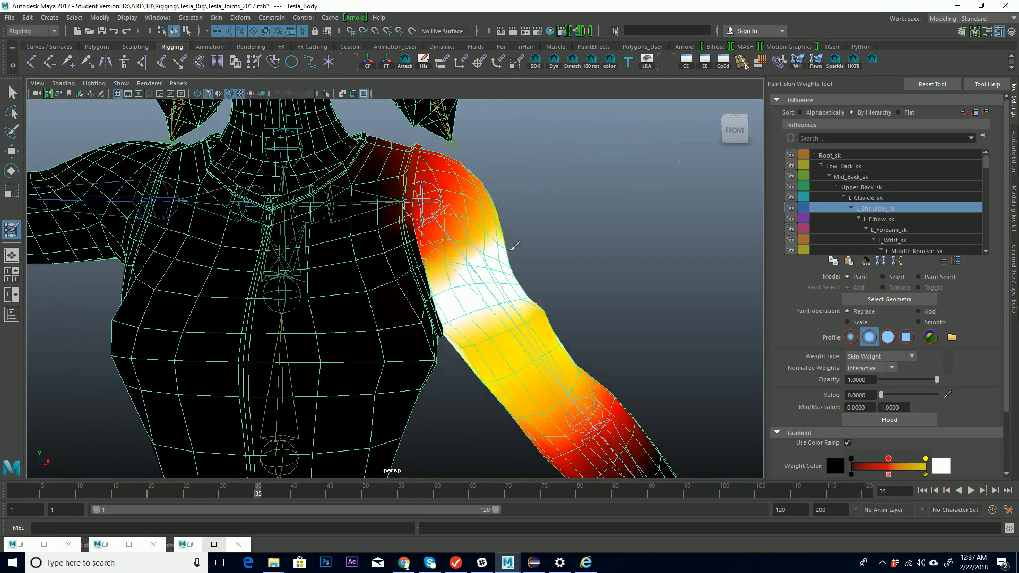
{"action": "middle_click_drag", "start_coordinate": [498, 267], "coordinate": [501, 221], "text": "alt"}
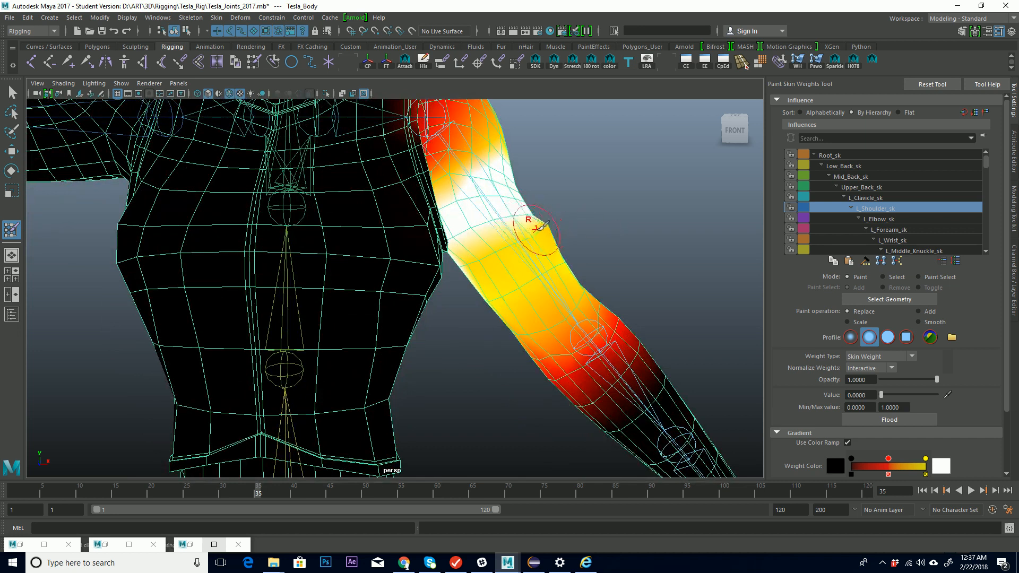
- Select the protruding vertex on the outer left upper arm, grow the selection around it, and apply Hammer Skin Weights
{"action": "key", "text": "F8"}
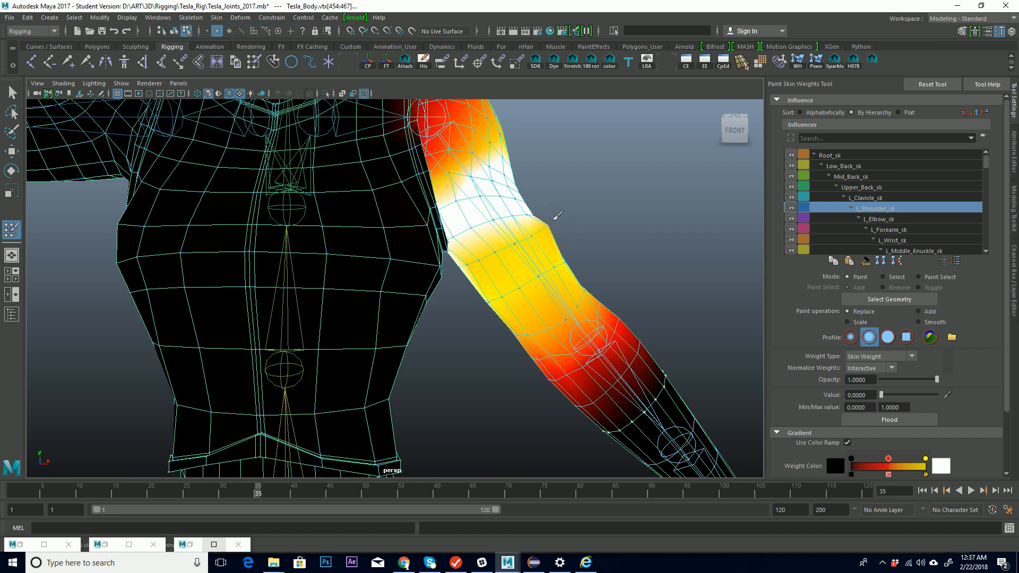
{"action": "key", "text": "q"}
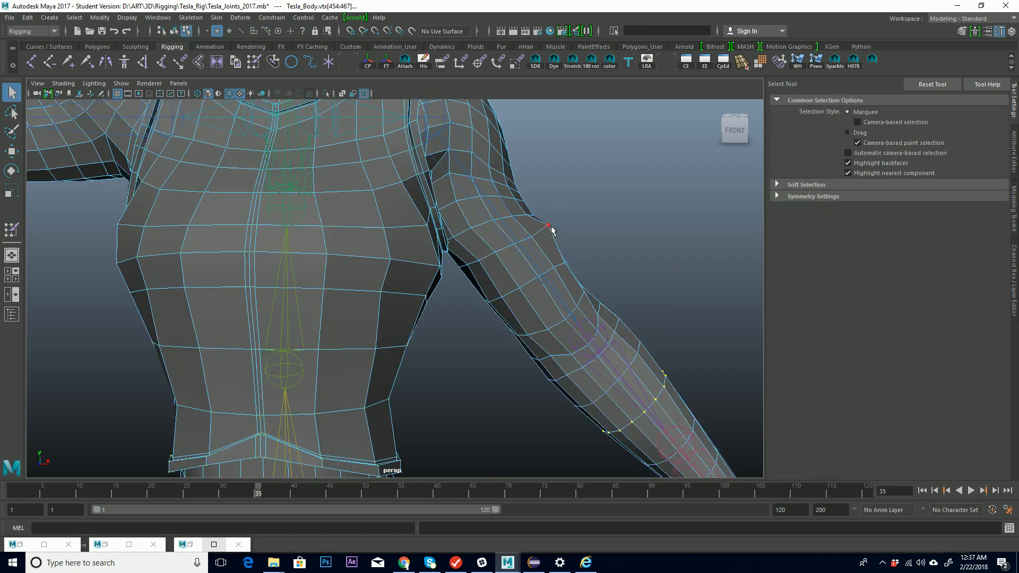
{"action": "left_click", "coordinate": [548, 226]}
{"action": "middle_click_drag", "start_coordinate": [553, 257], "coordinate": [421, 319], "text": "alt"}
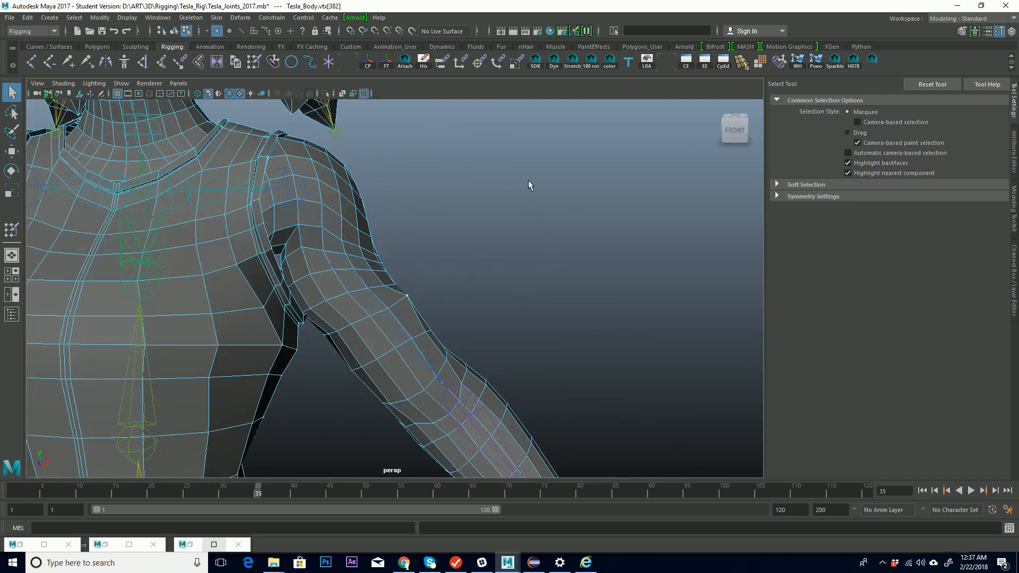
{"action": "key", "text": "alt"}
{"action": "middle_click_drag", "start_coordinate": [256, 133], "coordinate": [206, 218], "text": "alt"}
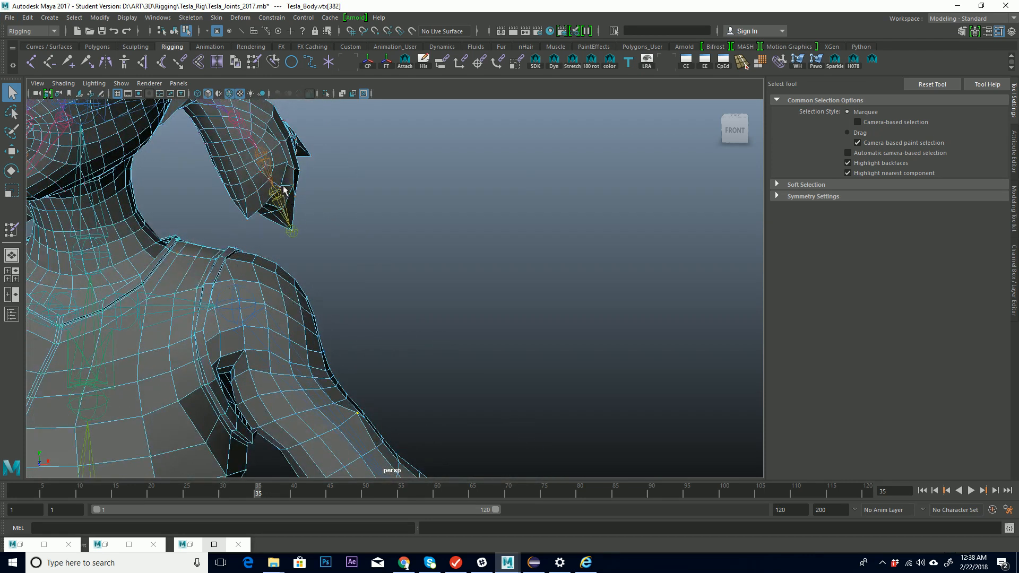
{"action": "middle_click_drag", "start_coordinate": [309, 326], "coordinate": [336, 227], "text": "alt"}
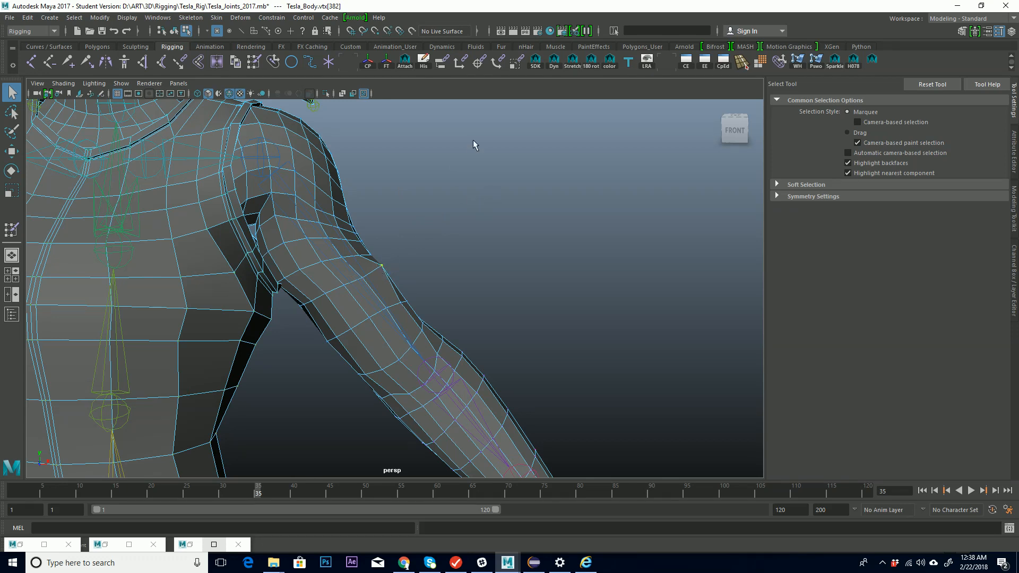
{"action": "key", "text": "shift+period"}
{"action": "left_click", "coordinate": [222, 20]}
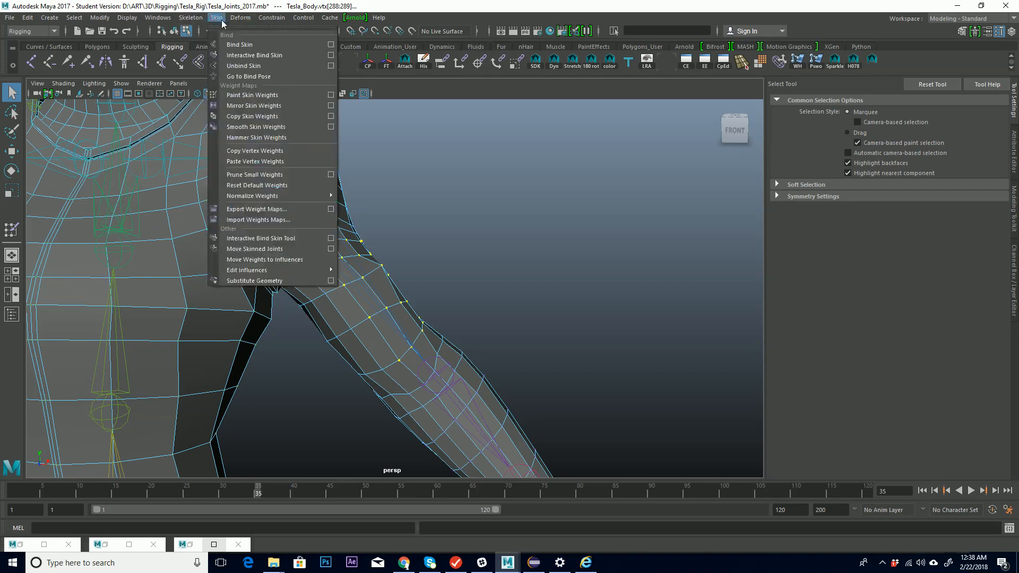
{"action": "left_click", "coordinate": [271, 138]}
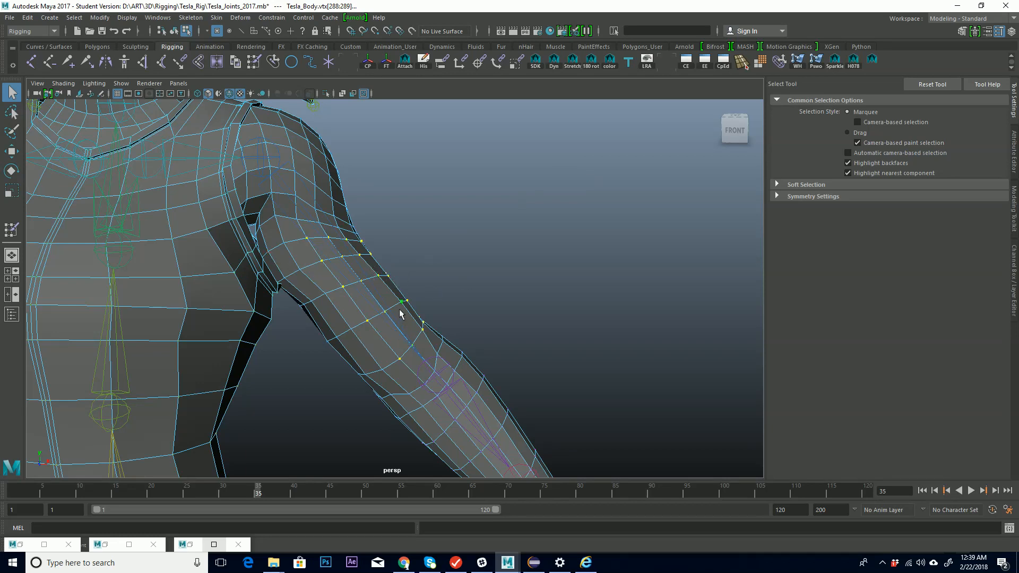
- Prune skin weights below 0.01 on the selected upper-arm vertices, then close the prune options
{"action": "left_click_drag", "start_coordinate": [351, 339], "coordinate": [393, 323], "text": "alt"}
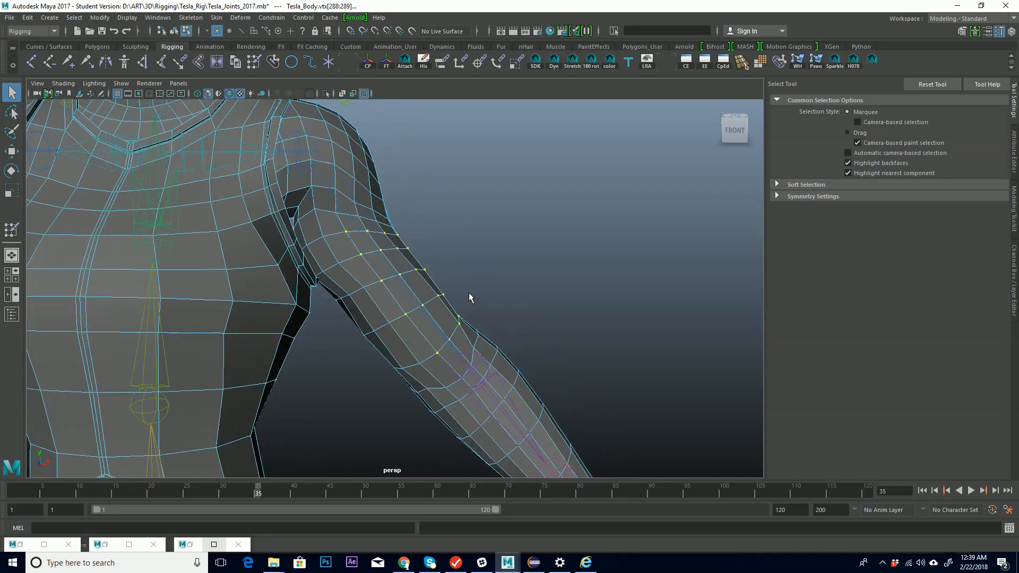
{"action": "left_click", "coordinate": [216, 17]}
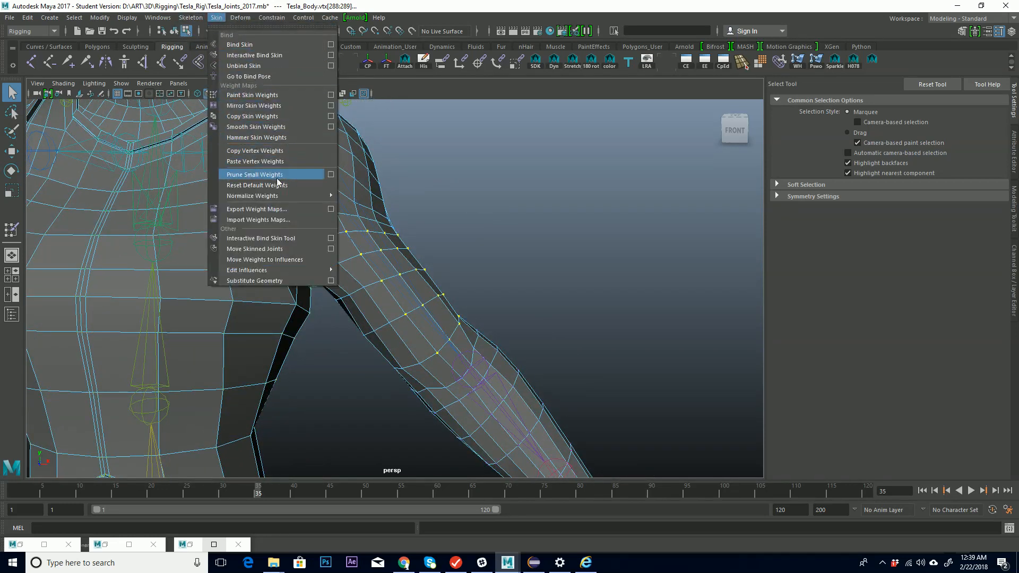
{"action": "left_click", "coordinate": [332, 176]}
{"action": "mouse_move", "coordinate": [234, 160]}
{"action": "left_mouse_down"}
{"action": "mouse_move", "coordinate": [255, 154]}
{"action": "mouse_move", "coordinate": [243, 150]}
{"action": "left_mouse_up"}
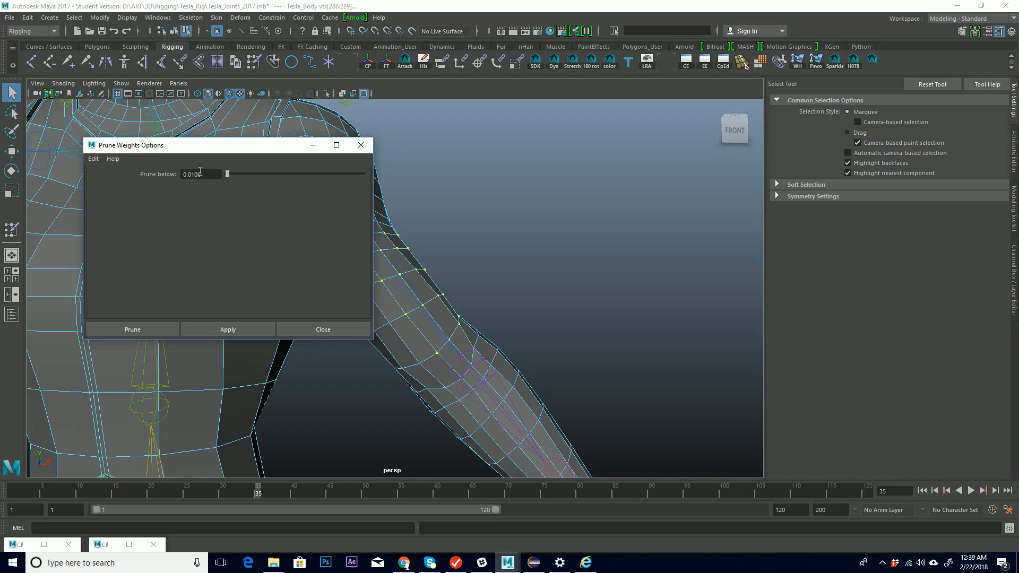
{"action": "left_click_drag", "start_coordinate": [241, 152], "coordinate": [192, 155]}
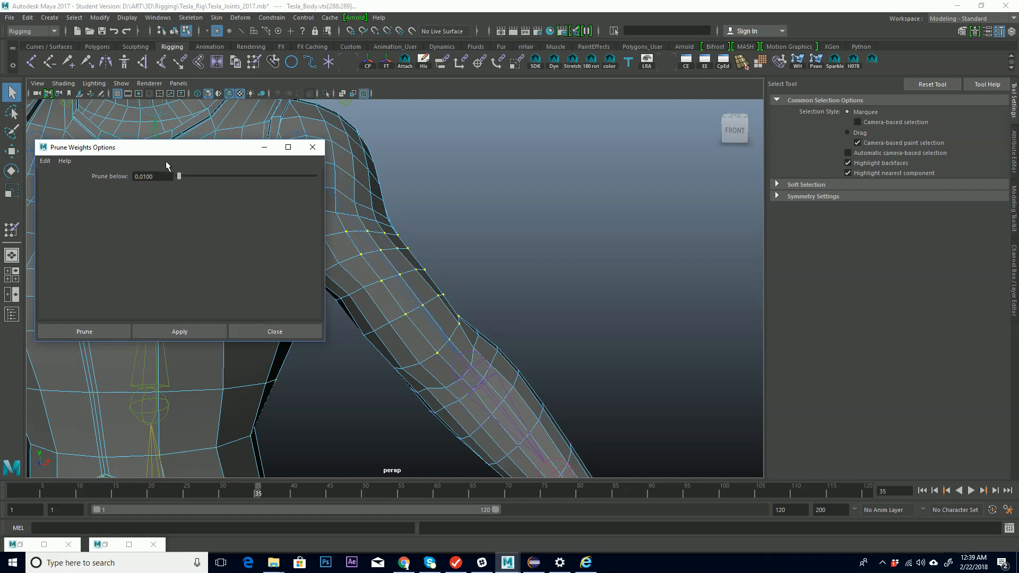
{"action": "left_click_drag", "start_coordinate": [201, 150], "coordinate": [192, 151]}
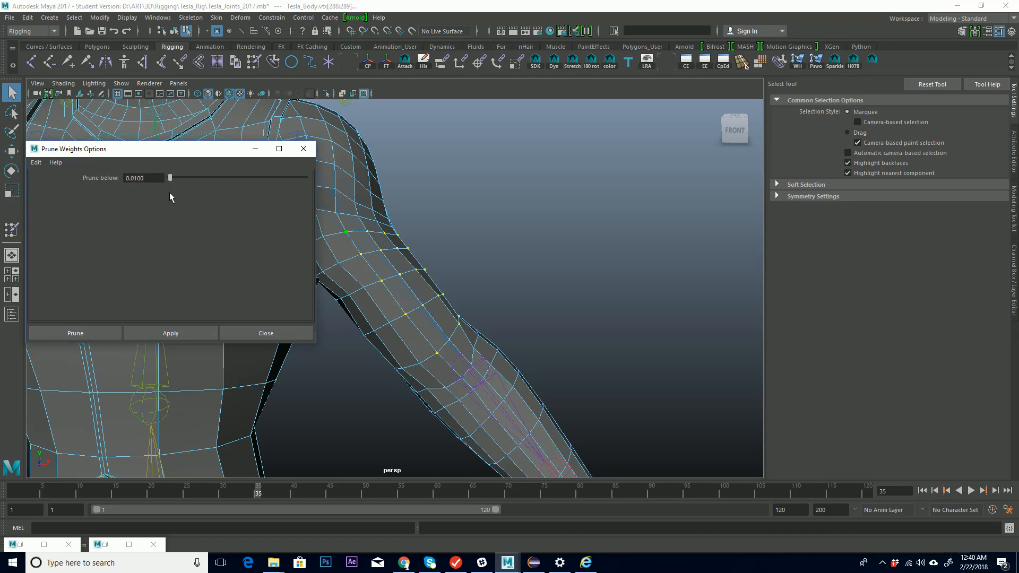
{"action": "left_click", "coordinate": [171, 332]}
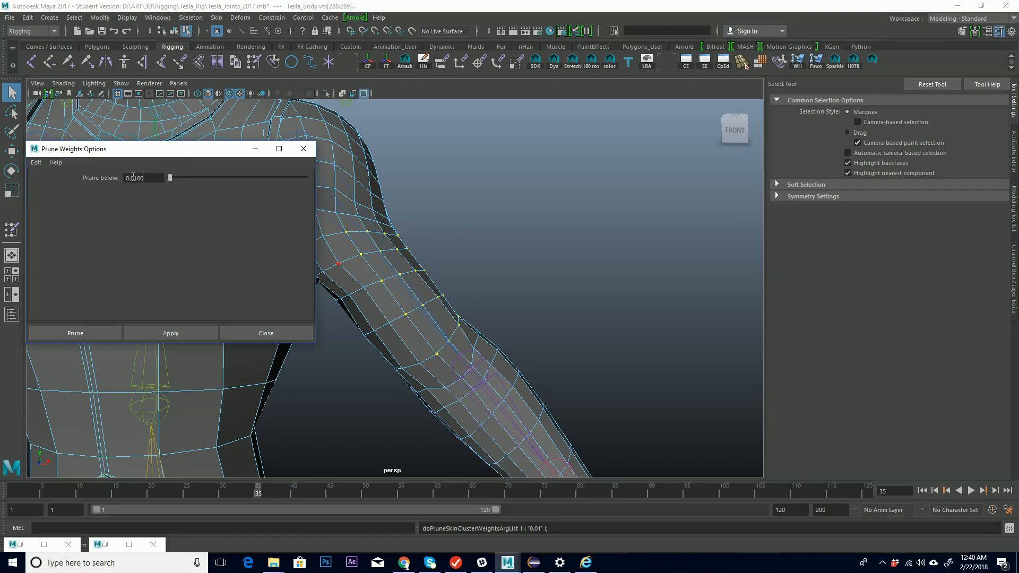
{"action": "left_click_drag", "start_coordinate": [151, 179], "coordinate": [108, 178]}
{"action": "key", "text": "BackSpace"}
{"action": "left_click", "coordinate": [304, 149]}
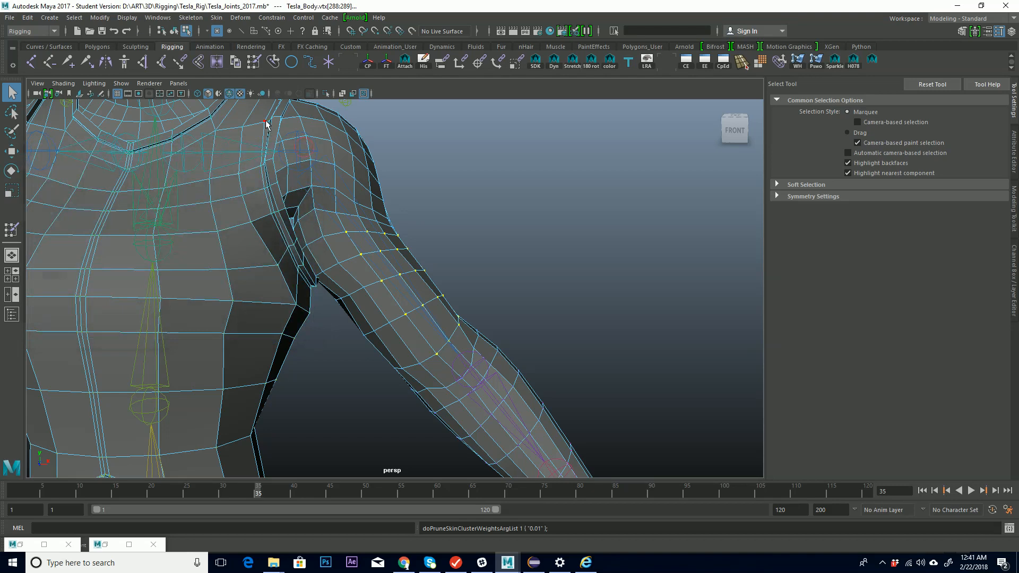
- Return to object selection and rotate the L_Shoulder_sk joint up and partway back down to test the arm's deformation
{"action": "middle_click_drag", "start_coordinate": [213, 240], "coordinate": [430, 220], "text": "alt"}
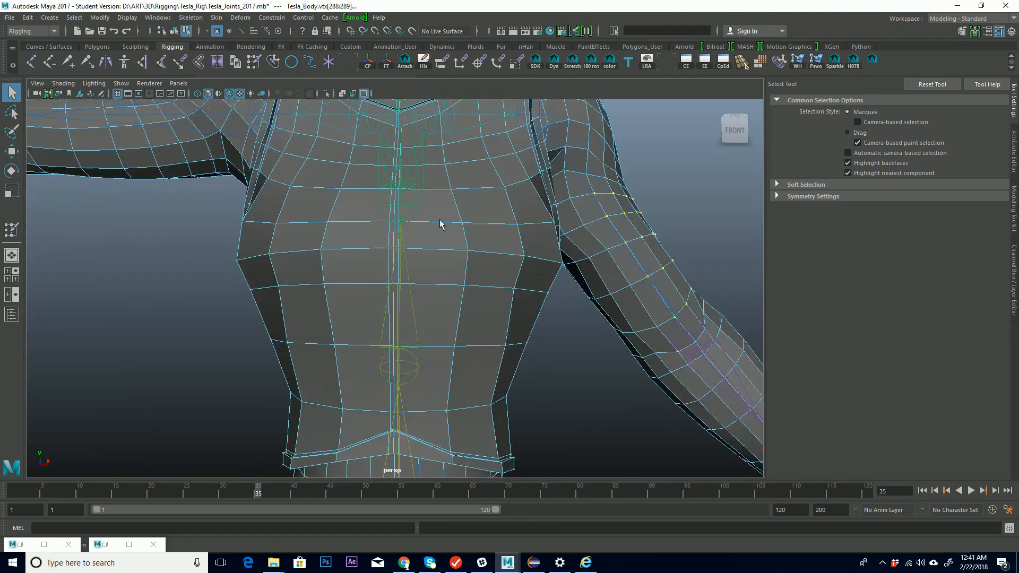
{"action": "right_click_drag", "start_coordinate": [453, 228], "coordinate": [248, 264], "text": "alt"}
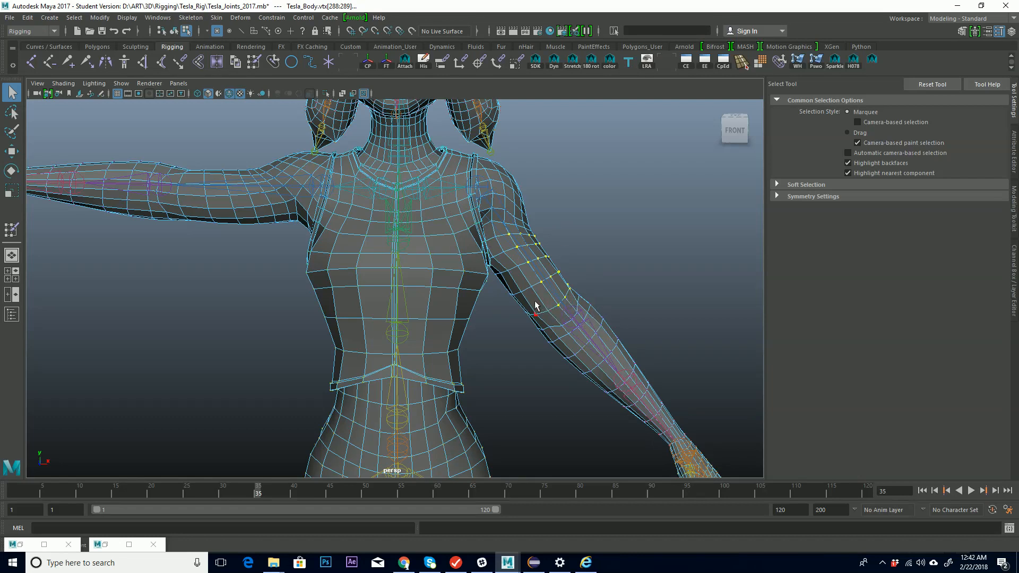
{"action": "key", "text": "F8"}
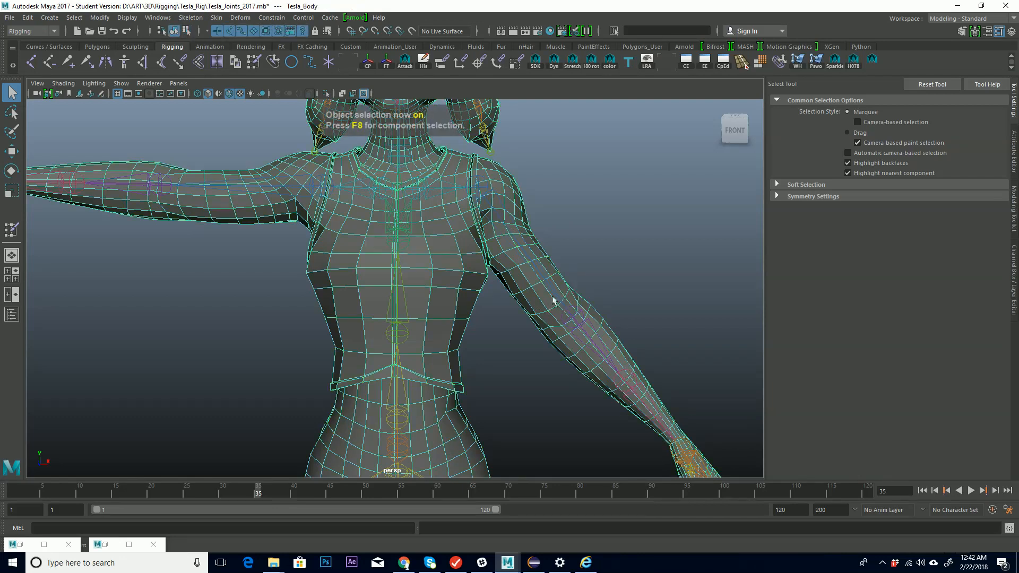
{"action": "left_click_drag", "start_coordinate": [564, 295], "coordinate": [557, 265], "text": "alt"}
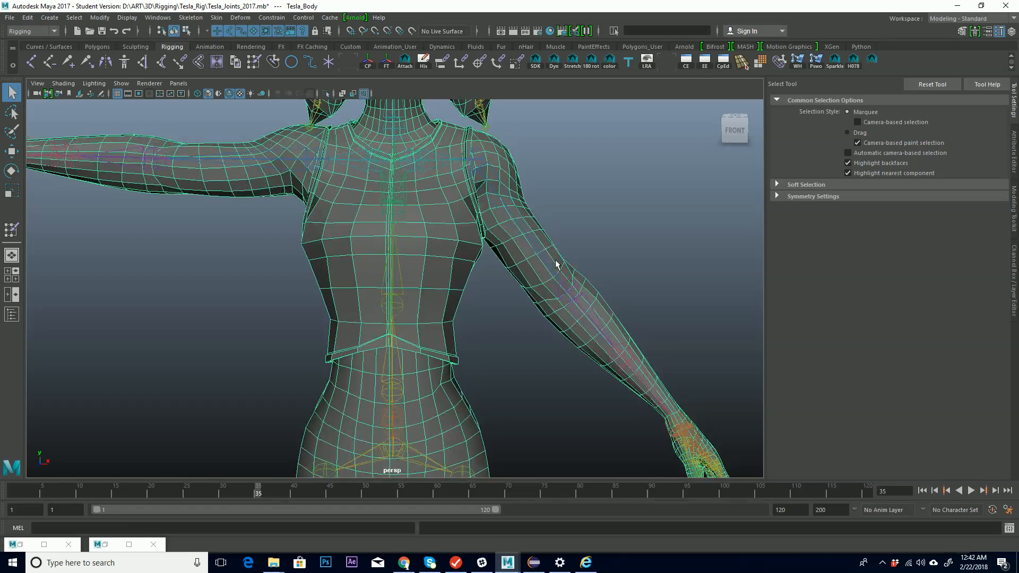
{"action": "mouse_move", "coordinate": [604, 308]}
{"action": "left_mouse_down", "text": "alt"}
{"action": "mouse_move", "coordinate": [556, 310]}
{"action": "mouse_move", "coordinate": [591, 298]}
{"action": "left_mouse_up", "text": "alt"}
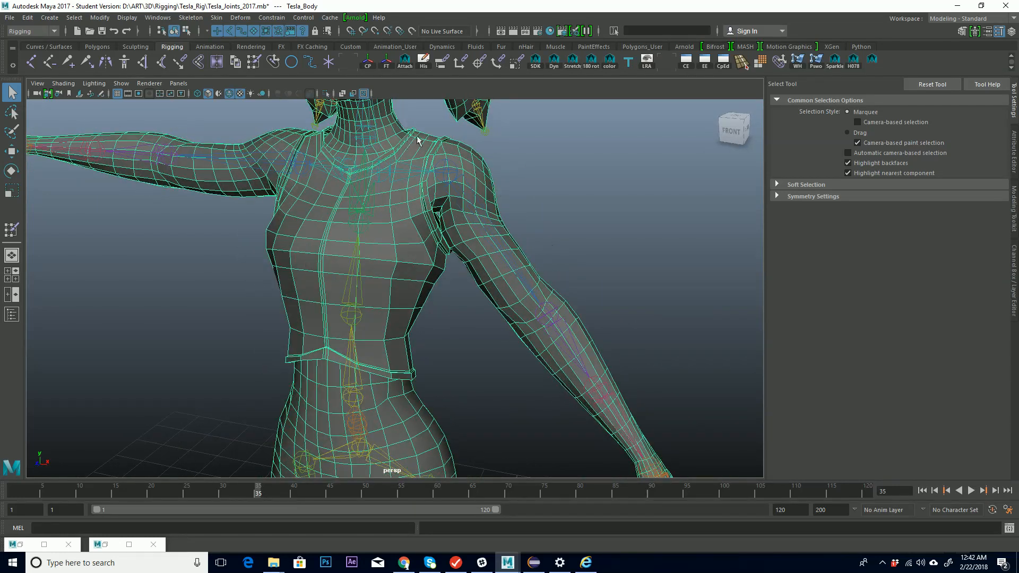
{"action": "left_click", "coordinate": [458, 182]}
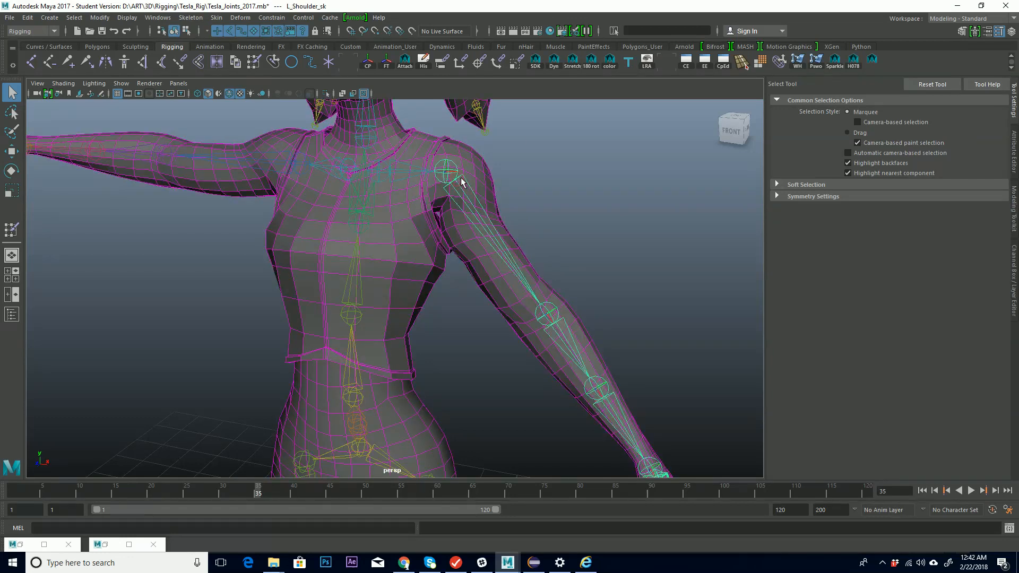
{"action": "key", "text": "e"}
{"action": "left_click_drag", "start_coordinate": [493, 169], "coordinate": [435, 208]}
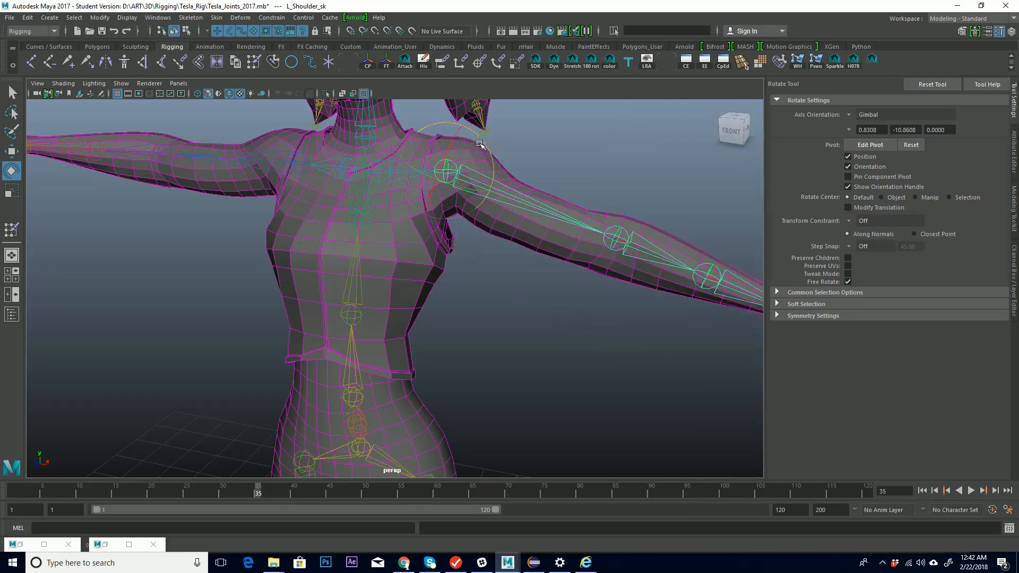
{"action": "left_click_drag", "start_coordinate": [475, 133], "coordinate": [451, 140]}
- Select a vertex on top of the left shoulder, grow the selection across the shoulder, neck and upper arm, and isolate it
{"action": "middle_click_drag", "start_coordinate": [420, 161], "coordinate": [410, 237], "text": "alt"}
{"action": "right_click_drag", "start_coordinate": [462, 191], "coordinate": [644, 180], "text": "alt"}
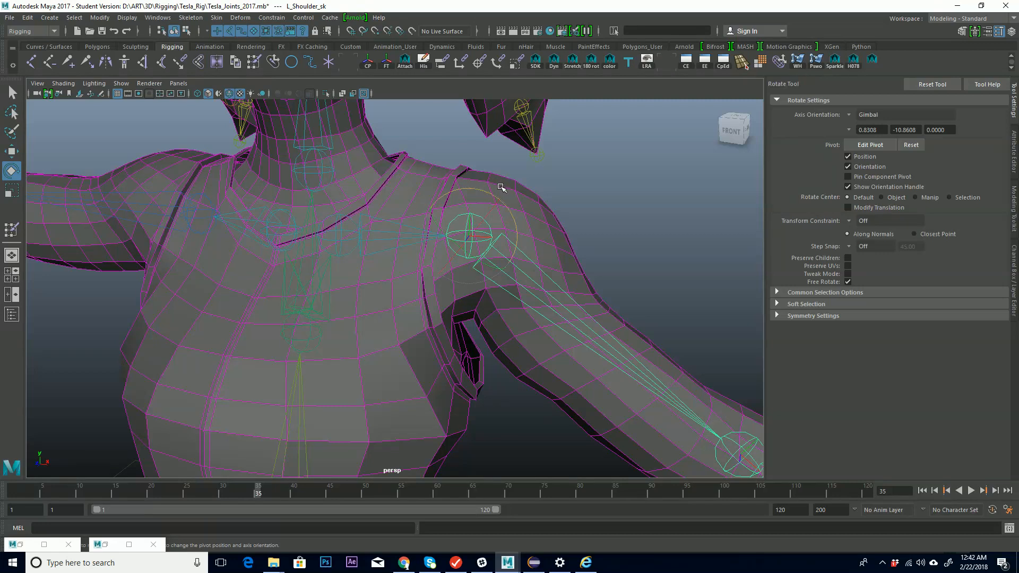
{"action": "key", "text": "F8"}
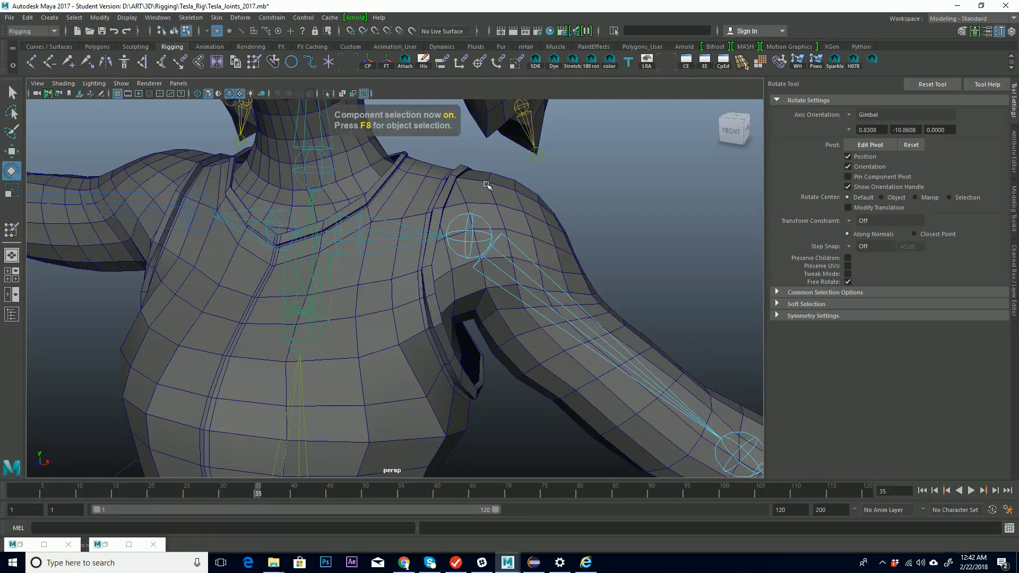
{"action": "left_click", "coordinate": [489, 182]}
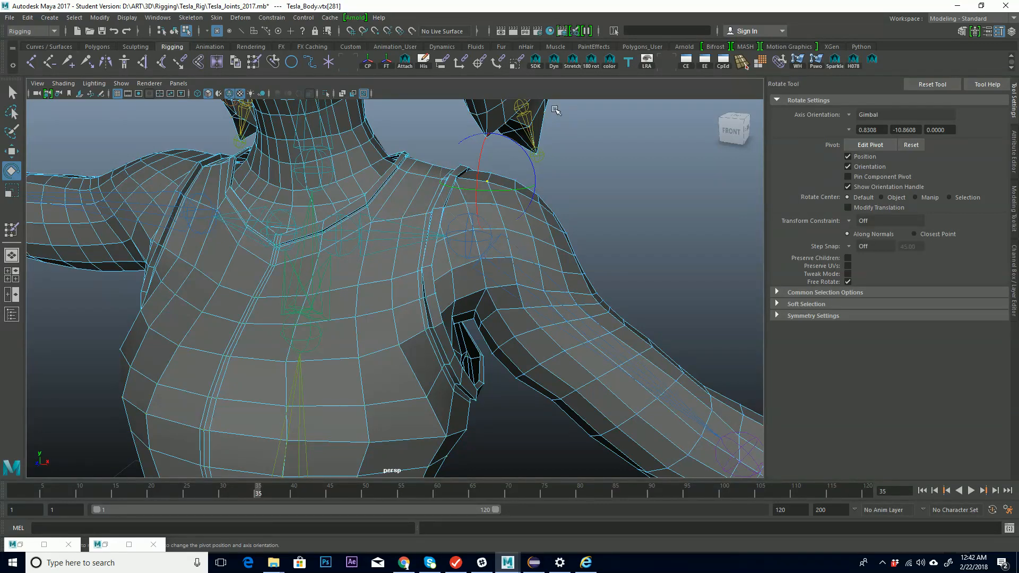
{"action": "key", "text": "ctrl+z"}
{"action": "key", "text": "ctrl+z"}
{"action": "key", "text": "ctrl+z"}
{"action": "key", "text": "ctrl+z"}
{"action": "key", "text": "ctrl+z"}
{"action": "key", "text": "ctrl+z"}
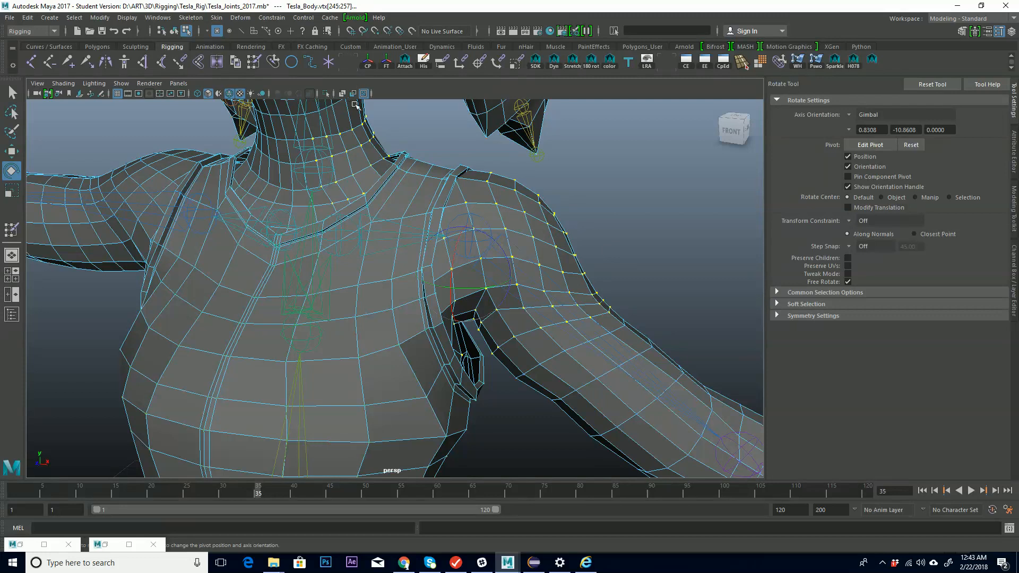
{"action": "left_click", "coordinate": [327, 94]}
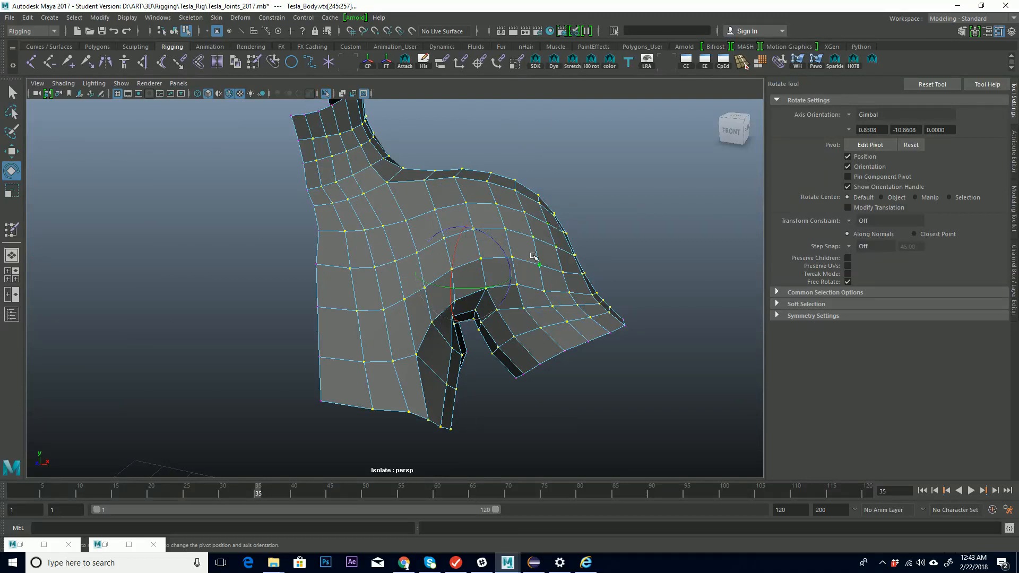
- Paint the L_Shoulder_sk weights off the chest, underarm and upper back using Replace with a value of 0, and end the isolation
{"action": "key", "text": "F8"}
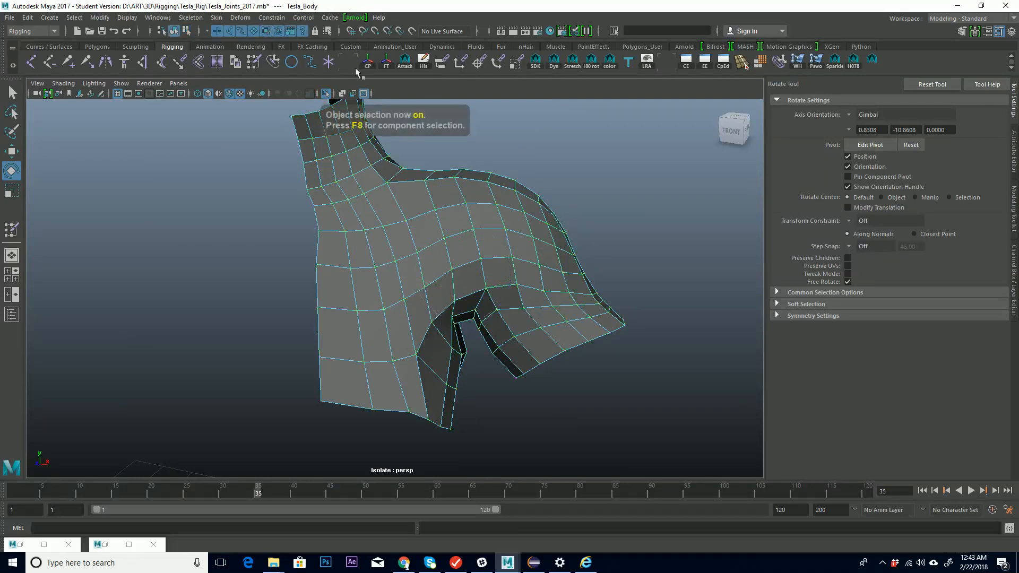
{"action": "left_click", "coordinate": [254, 63]}
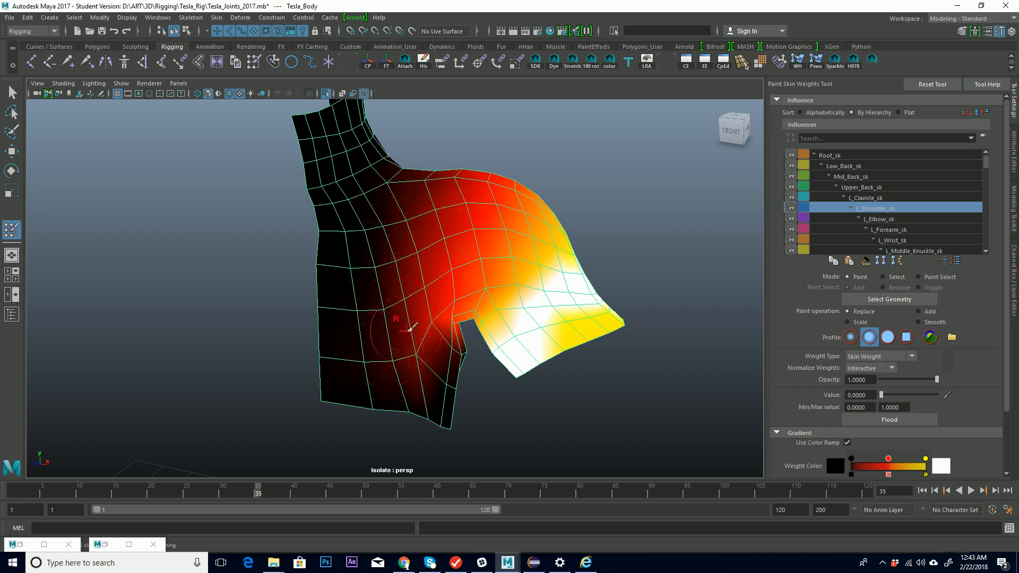
{"action": "mouse_move", "coordinate": [438, 331]}
{"action": "left_mouse_down", "text": "alt"}
{"action": "mouse_move", "coordinate": [511, 324]}
{"action": "mouse_move", "coordinate": [551, 303]}
{"action": "mouse_move", "coordinate": [389, 333]}
{"action": "mouse_move", "coordinate": [427, 318]}
{"action": "left_mouse_up", "text": "alt"}
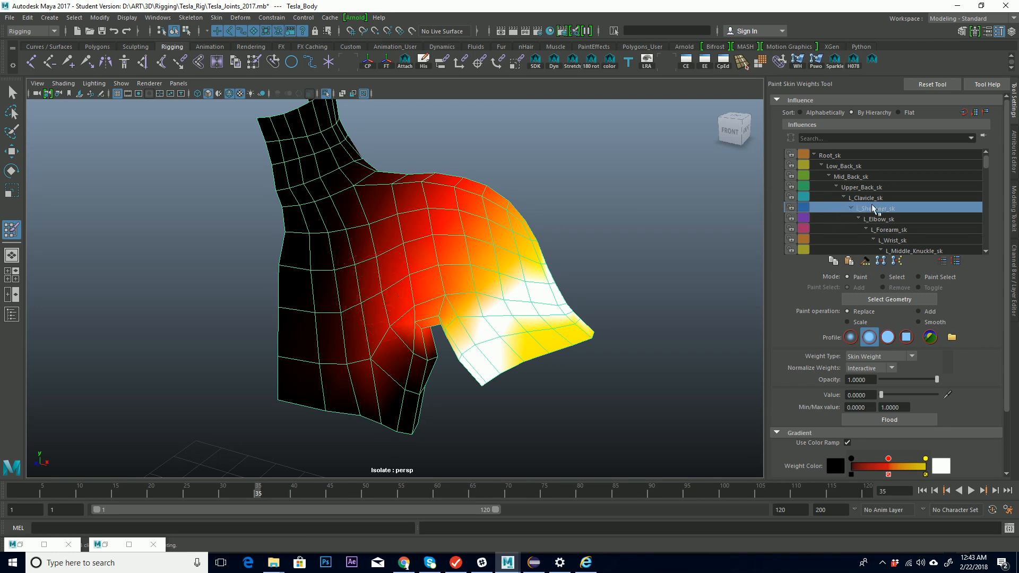
{"action": "mouse_move", "coordinate": [426, 339]}
{"action": "left_mouse_down"}
{"action": "mouse_move", "coordinate": [392, 371]}
{"action": "mouse_move", "coordinate": [400, 392]}
{"action": "mouse_move", "coordinate": [340, 365]}
{"action": "mouse_move", "coordinate": [335, 336]}
{"action": "mouse_move", "coordinate": [353, 325]}
{"action": "mouse_move", "coordinate": [337, 255]}
{"action": "mouse_move", "coordinate": [382, 192]}
{"action": "mouse_move", "coordinate": [358, 228]}
{"action": "mouse_move", "coordinate": [412, 353]}
{"action": "mouse_move", "coordinate": [391, 372]}
{"action": "mouse_move", "coordinate": [403, 371]}
{"action": "left_mouse_up"}
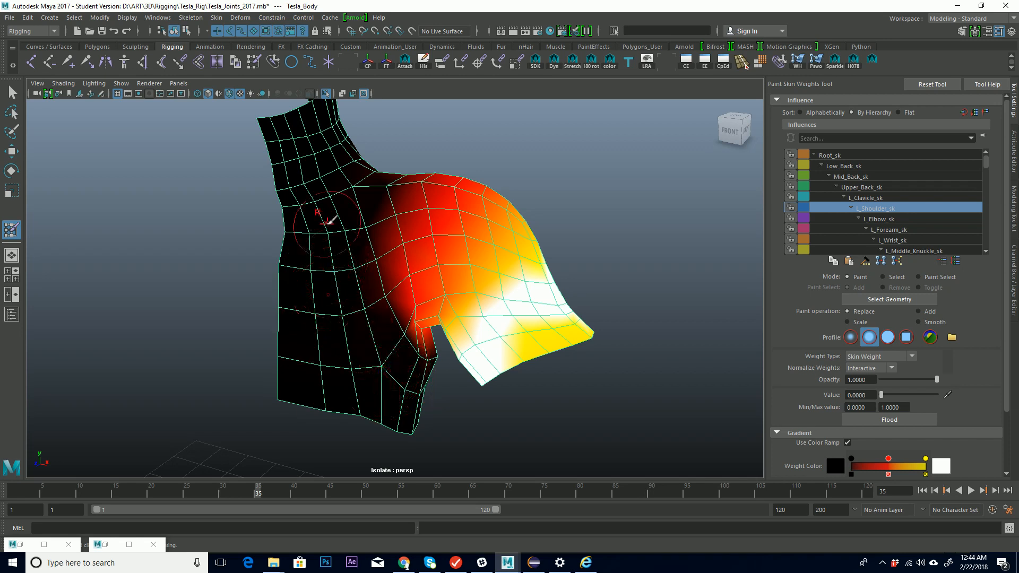
{"action": "mouse_move", "coordinate": [414, 284]}
{"action": "left_mouse_down", "text": "alt"}
{"action": "mouse_move", "coordinate": [262, 292]}
{"action": "mouse_move", "coordinate": [253, 282]}
{"action": "mouse_move", "coordinate": [292, 166]}
{"action": "left_mouse_up", "text": "alt"}
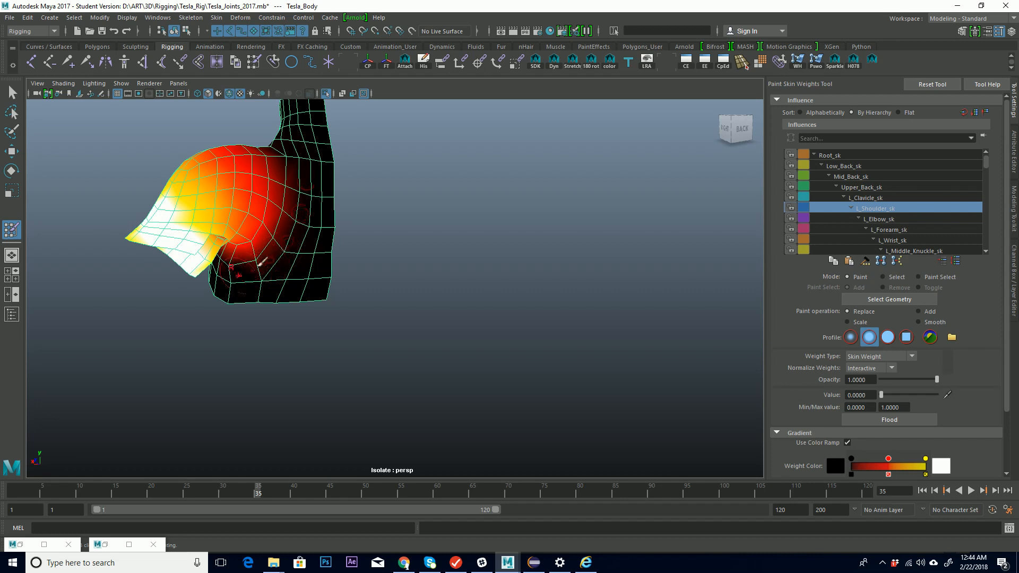
{"action": "mouse_move", "coordinate": [238, 251]}
{"action": "left_mouse_down"}
{"action": "mouse_move", "coordinate": [257, 246]}
{"action": "mouse_move", "coordinate": [233, 246]}
{"action": "left_mouse_up"}
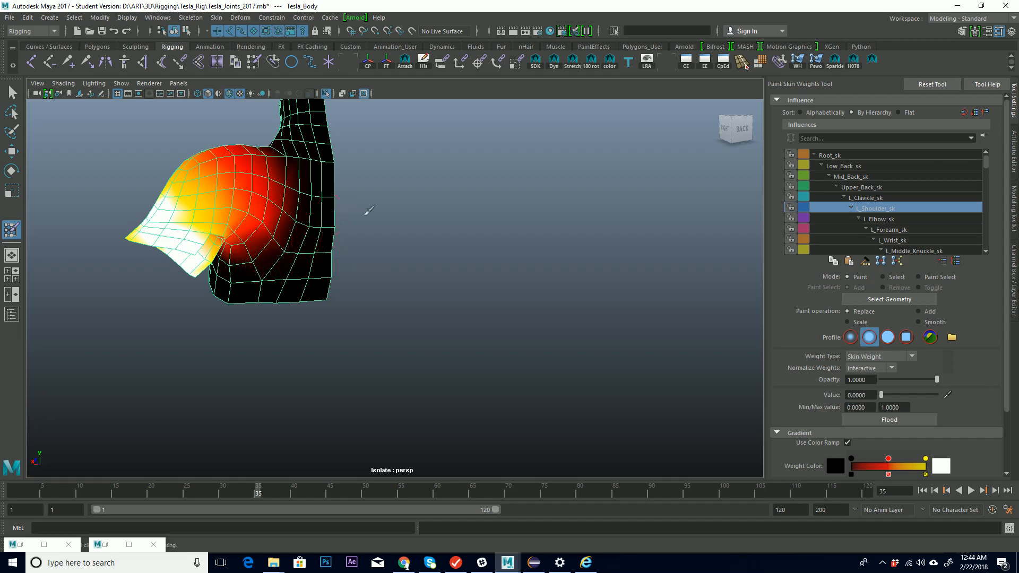
{"action": "mouse_move", "coordinate": [275, 229]}
{"action": "left_mouse_down", "text": "alt"}
{"action": "mouse_move", "coordinate": [296, 239]}
{"action": "mouse_move", "coordinate": [464, 246]}
{"action": "mouse_move", "coordinate": [424, 243]}
{"action": "left_mouse_up", "text": "alt"}
{"action": "mouse_move", "coordinate": [368, 289]}
{"action": "left_mouse_down", "text": "alt"}
{"action": "mouse_move", "coordinate": [442, 340]}
{"action": "mouse_move", "coordinate": [419, 303]}
{"action": "mouse_move", "coordinate": [410, 229]}
{"action": "mouse_move", "coordinate": [423, 326]}
{"action": "mouse_move", "coordinate": [414, 279]}
{"action": "mouse_move", "coordinate": [454, 372]}
{"action": "mouse_move", "coordinate": [392, 295]}
{"action": "mouse_move", "coordinate": [389, 239]}
{"action": "mouse_move", "coordinate": [431, 370]}
{"action": "mouse_move", "coordinate": [391, 333]}
{"action": "mouse_move", "coordinate": [410, 285]}
{"action": "left_mouse_up", "text": "alt"}
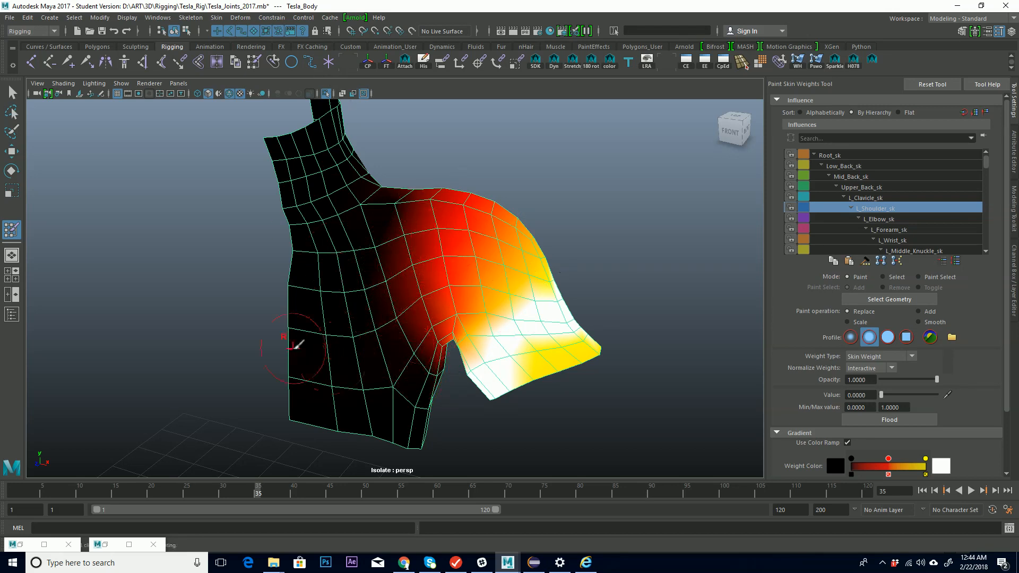
{"action": "left_click", "coordinate": [326, 95]}
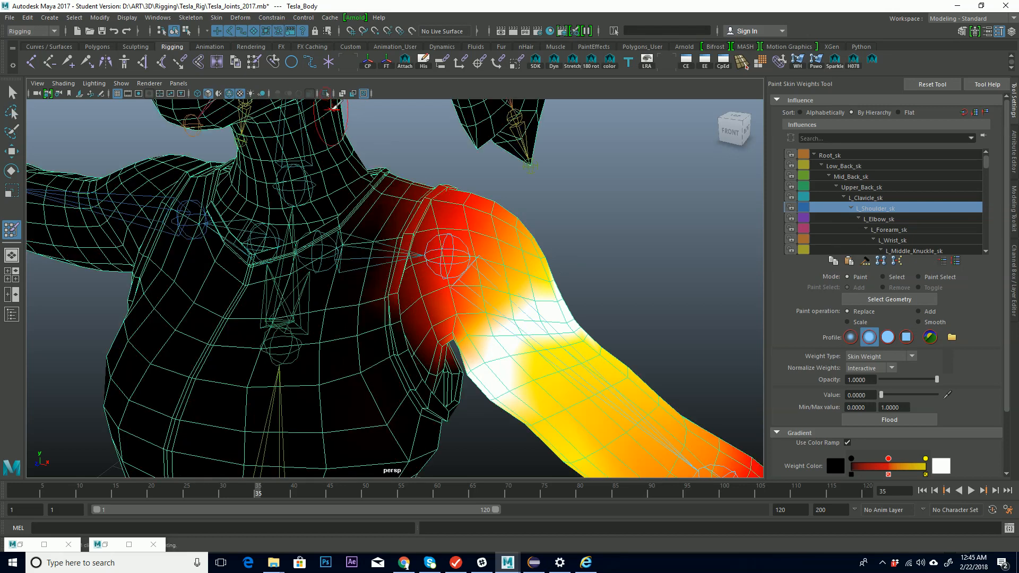
- Return to the Rotate tool, select the L_Shoulder_sk joint, and set its Rotate Z to 0
{"action": "middle_click_drag", "start_coordinate": [418, 316], "coordinate": [432, 268], "text": "alt"}
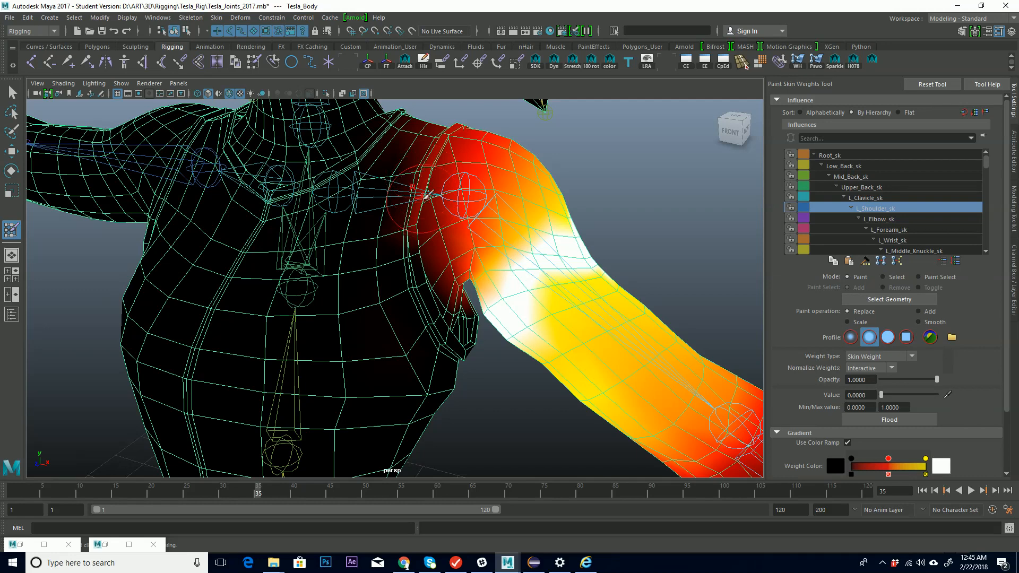
{"action": "mouse_move", "coordinate": [394, 205]}
{"action": "left_mouse_down", "text": "alt"}
{"action": "mouse_move", "coordinate": [415, 201]}
{"action": "mouse_move", "coordinate": [382, 218]}
{"action": "left_mouse_up", "text": "alt"}
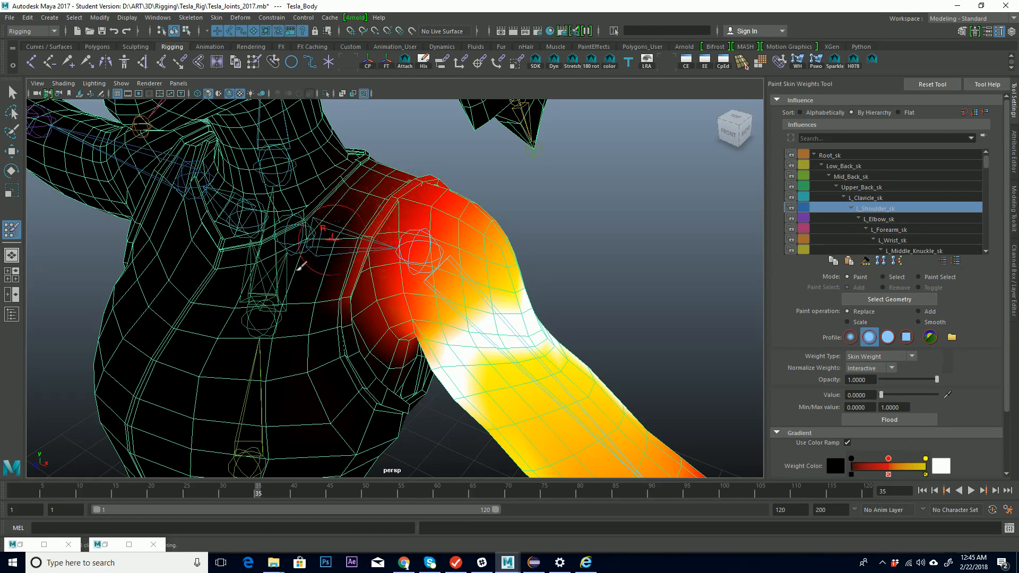
{"action": "left_click_drag", "start_coordinate": [345, 300], "coordinate": [392, 249], "text": "alt"}
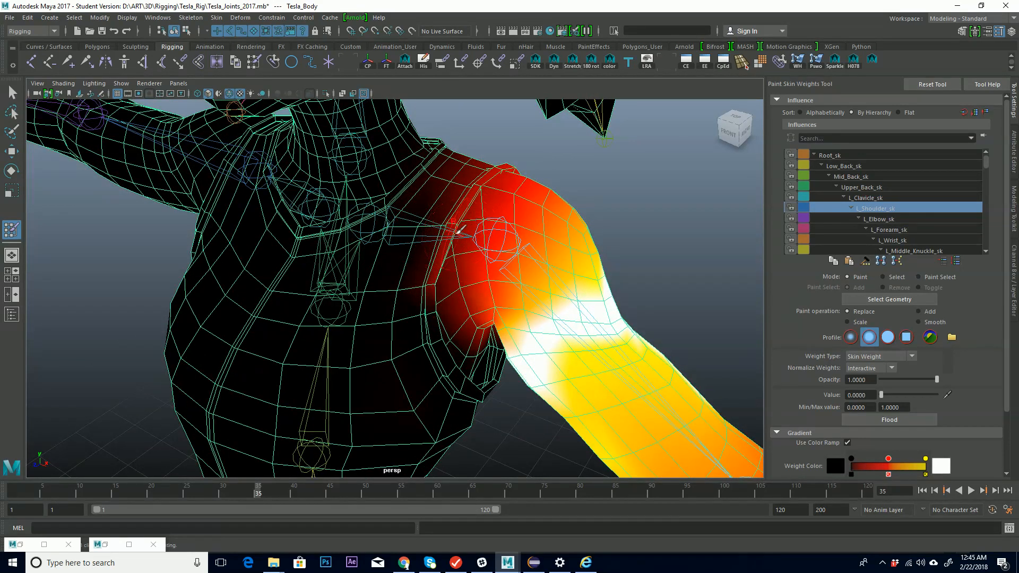
{"action": "key", "text": "F8"}
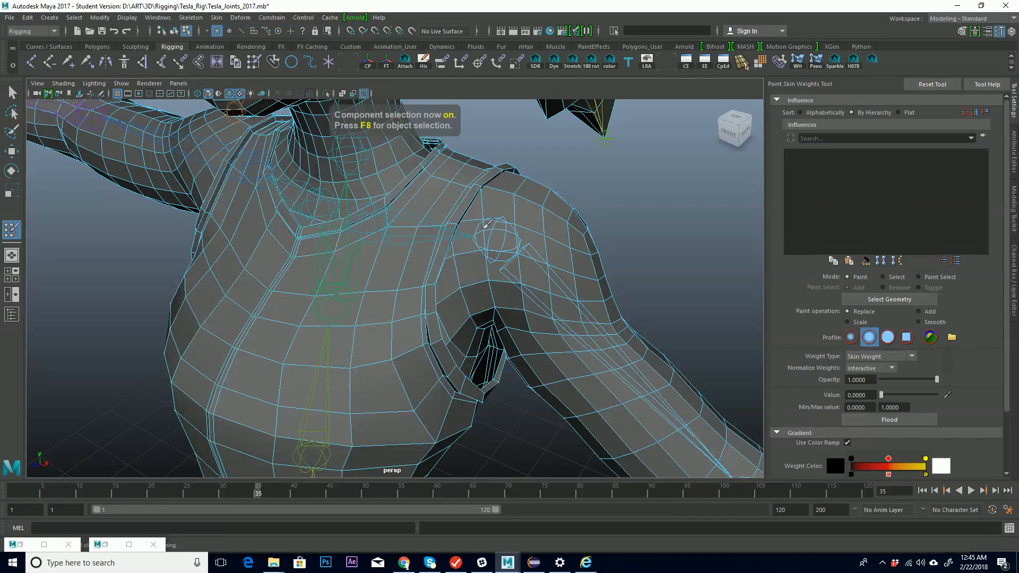
{"action": "key", "text": "F8"}
{"action": "key", "text": "e"}
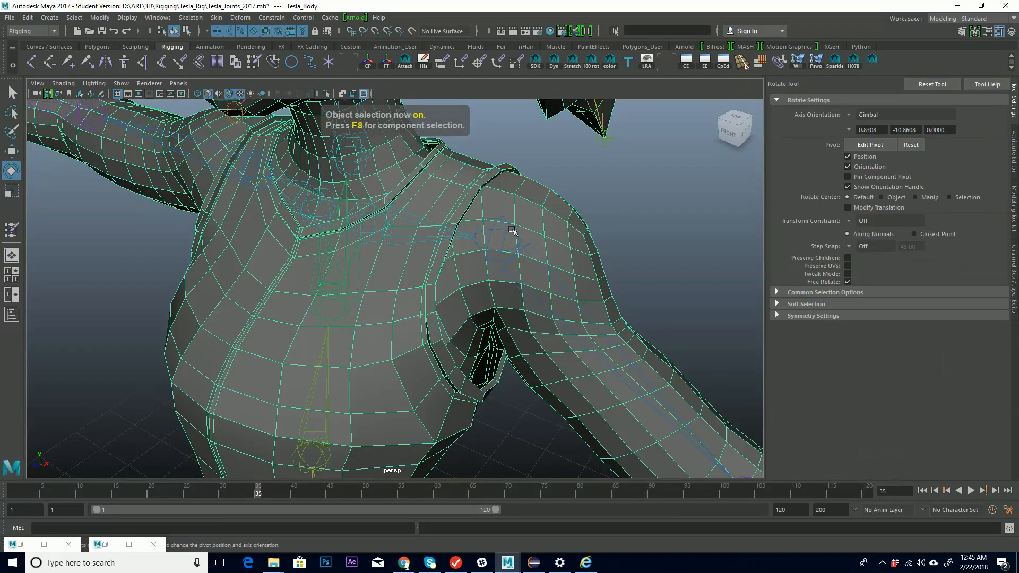
{"action": "left_click", "coordinate": [510, 230]}
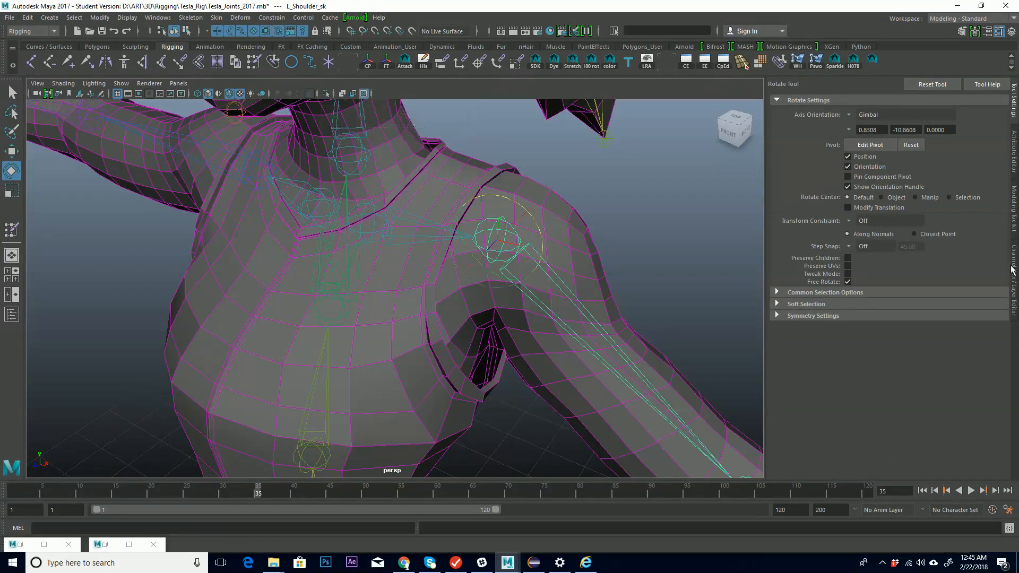
{"action": "left_click", "coordinate": [1015, 270]}
{"action": "left_click", "coordinate": [1002, 145]}
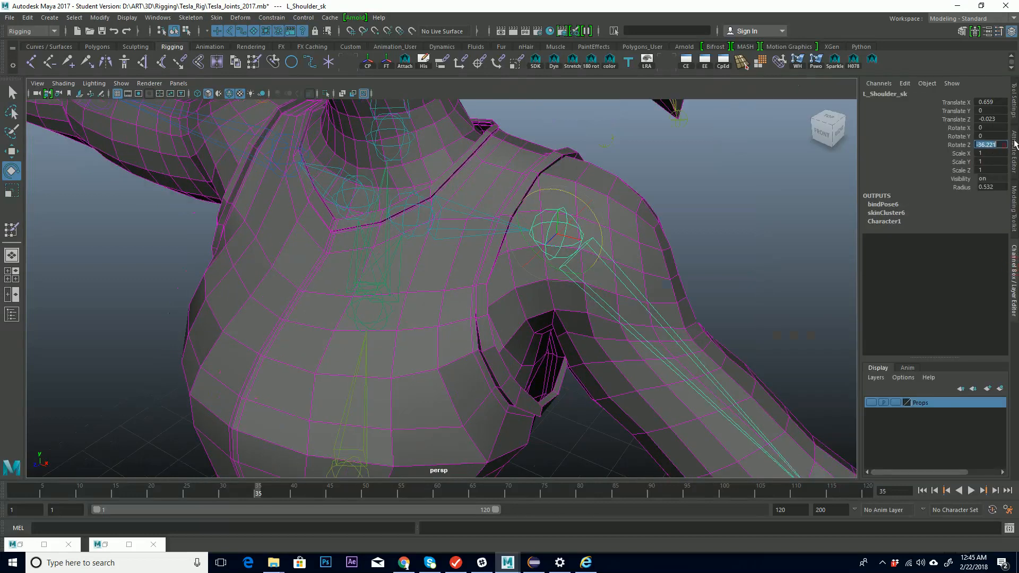
{"action": "type", "text": "0"}
{"action": "key", "text": "Return"}
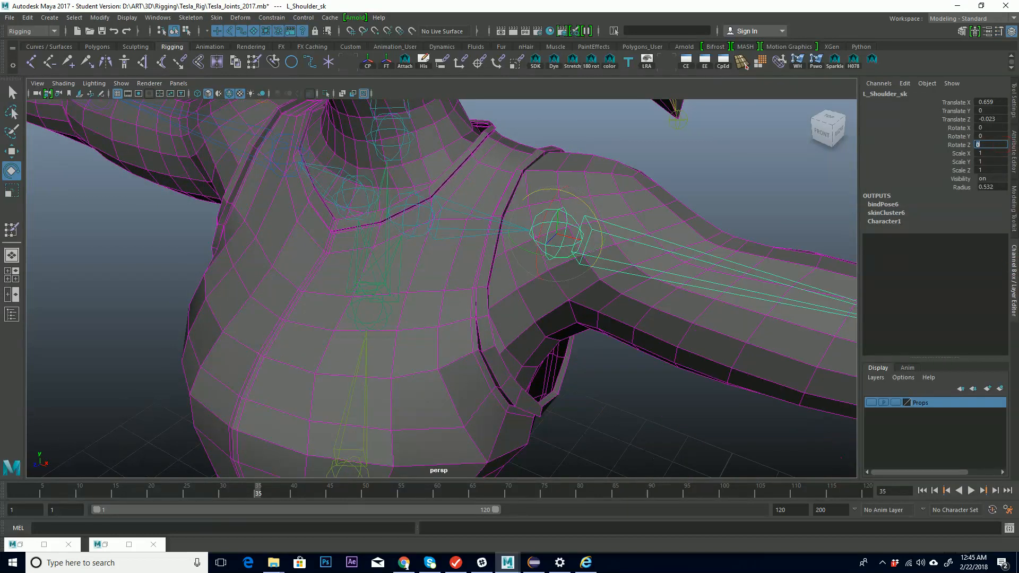
- Try swinging the arm forward by rotating L_Shoulder_sk about Y, and undo the rotation
{"action": "middle_click_drag", "start_coordinate": [480, 330], "coordinate": [584, 255], "text": "alt"}
{"action": "right_click_drag", "start_coordinate": [584, 255], "coordinate": [364, 297], "text": "alt"}
{"action": "middle_click_drag", "start_coordinate": [469, 313], "coordinate": [413, 292], "text": "alt"}
{"action": "left_click_drag", "start_coordinate": [492, 211], "coordinate": [490, 213]}
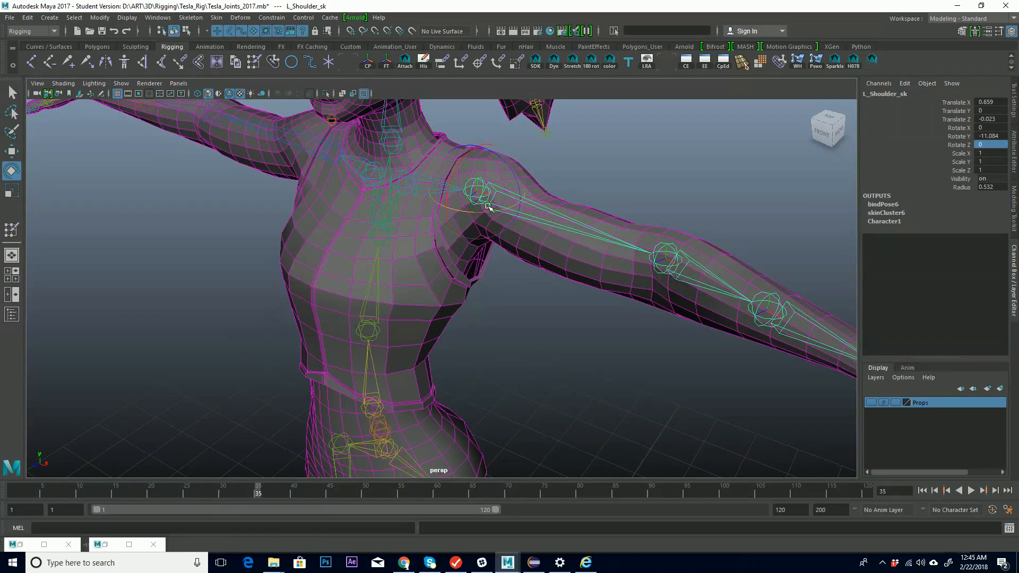
{"action": "key", "text": "ctrl+z"}
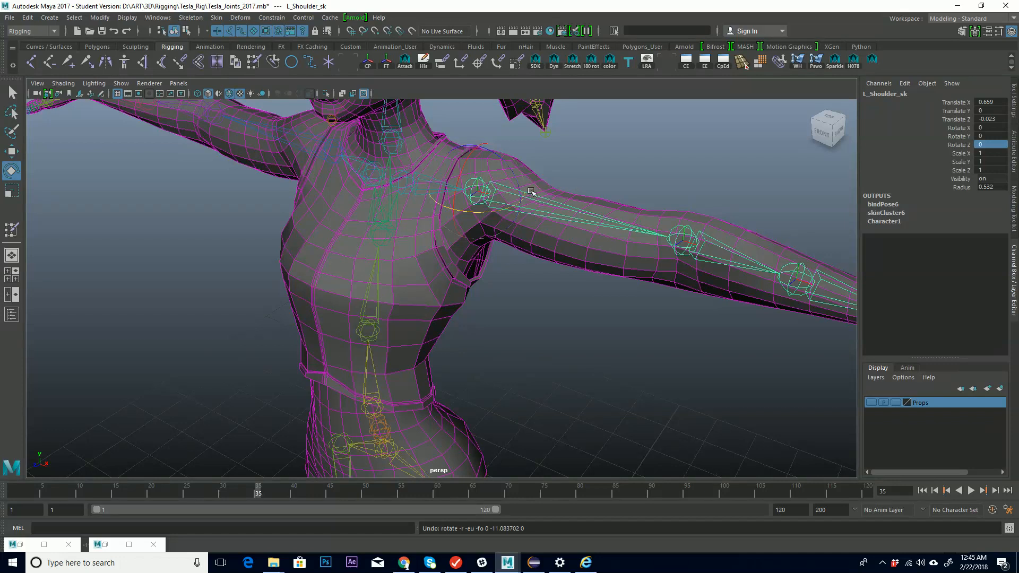
- Go to frame 1, reselect the L_Shoulder_sk joint, and set a key on its unrotated pose
{"action": "left_click_drag", "start_coordinate": [29, 494], "coordinate": [3, 491]}
{"action": "left_click", "coordinate": [605, 168]}
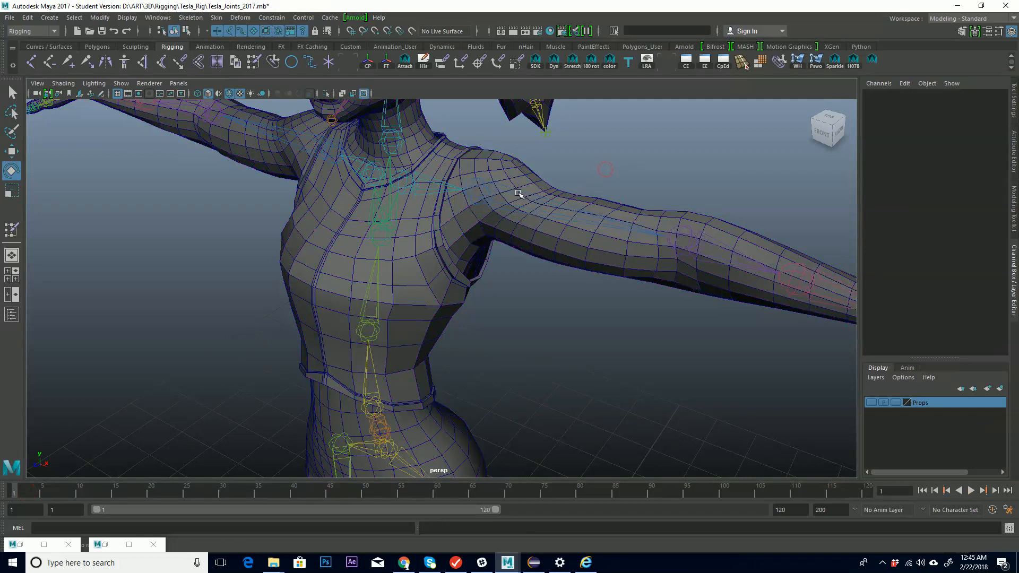
{"action": "left_click", "coordinate": [508, 196]}
{"action": "key", "text": "s"}
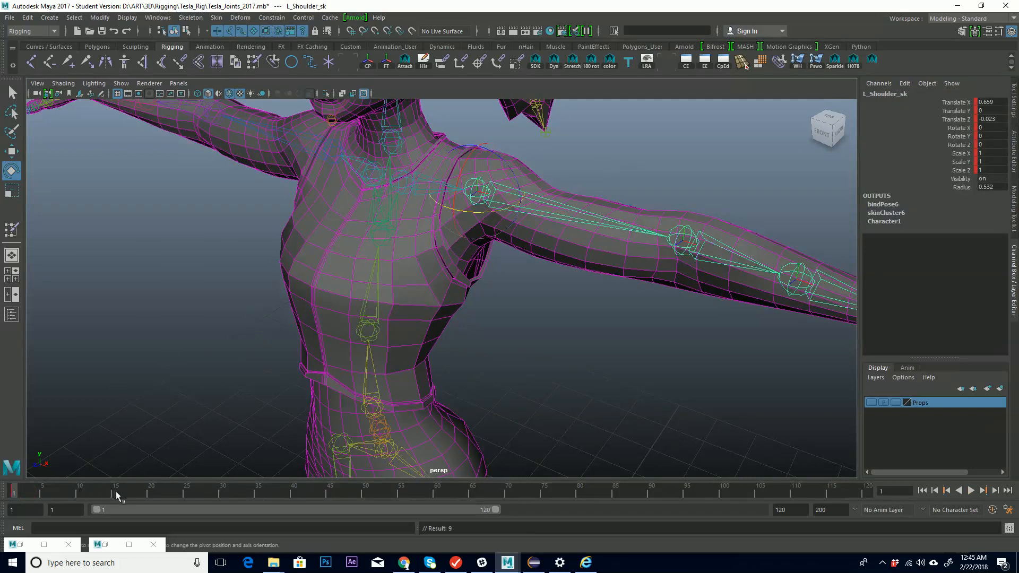
- At frame 15, rotate L_Shoulder_sk to about -53 in Y, key the pose, and play back the arm motion
{"action": "left_click", "coordinate": [81, 492]}
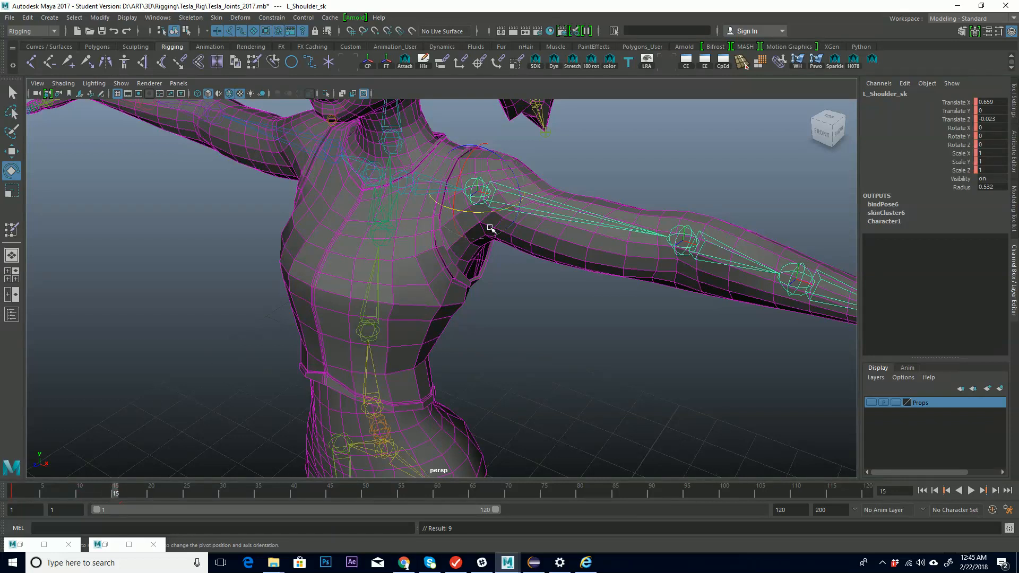
{"action": "left_click_drag", "start_coordinate": [499, 211], "coordinate": [453, 213]}
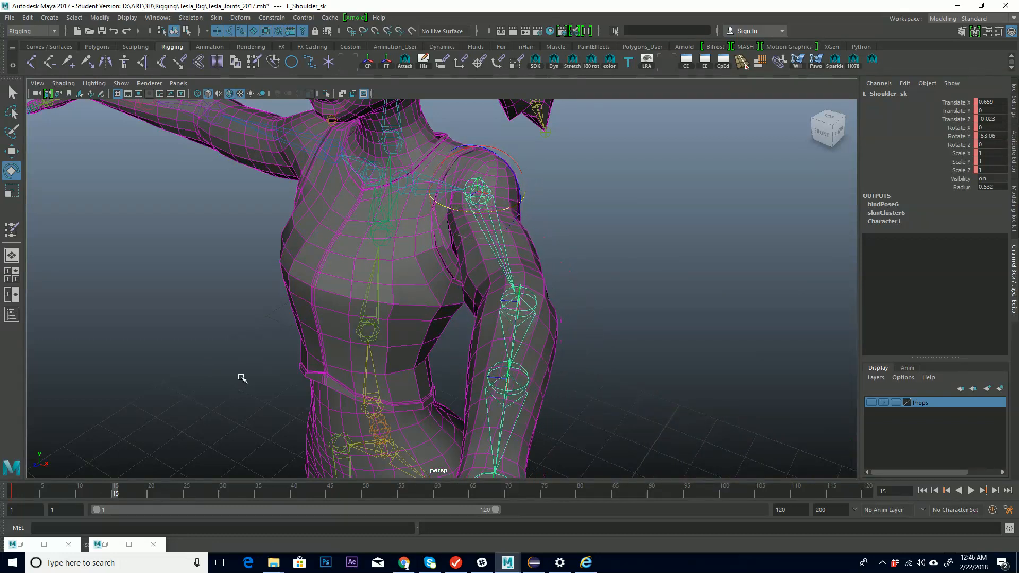
{"action": "key", "text": "s"}
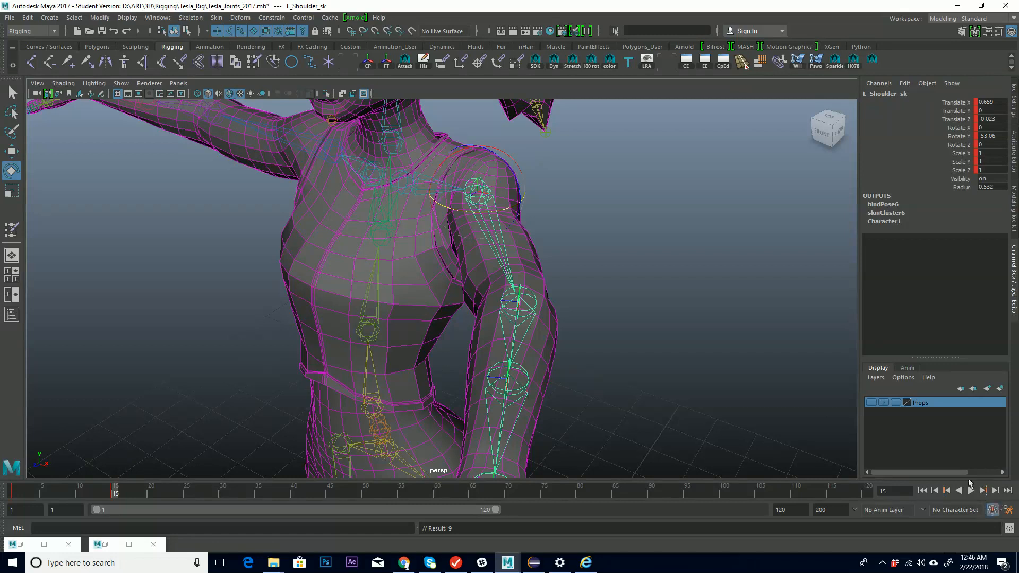
{"action": "key", "text": "alt+v"}
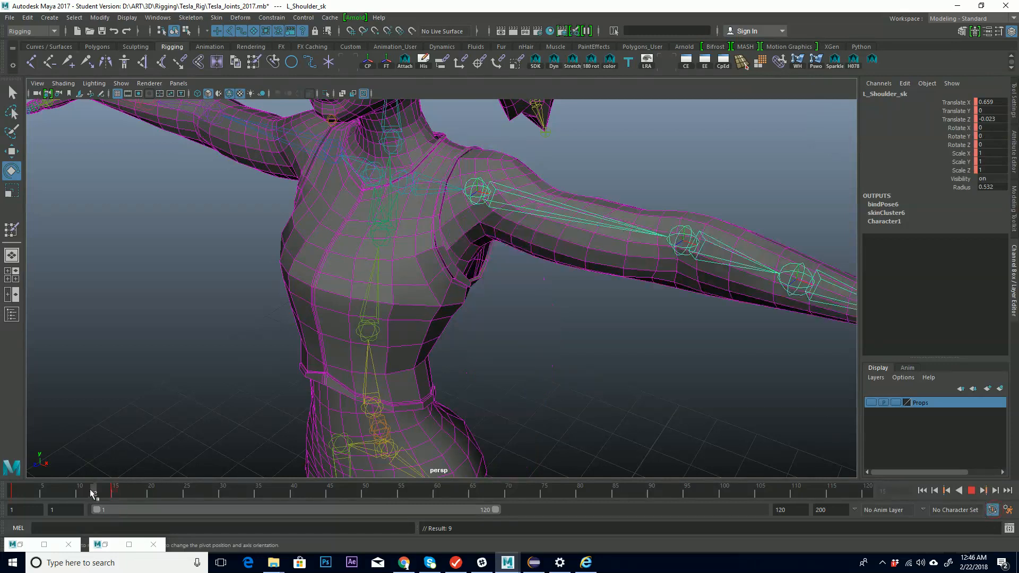
{"action": "left_click", "coordinate": [114, 492]}
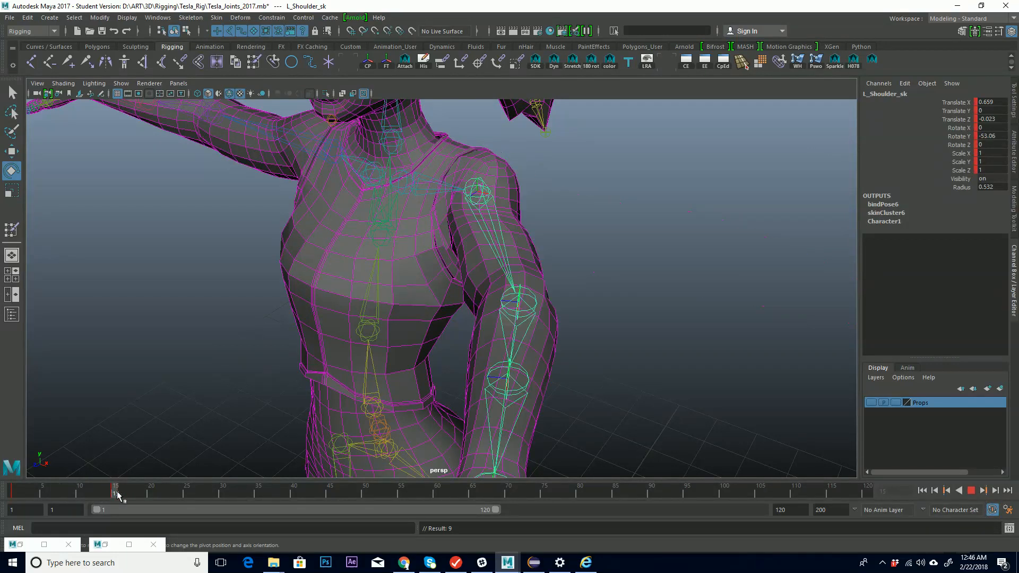
- In the animation preferences, set the default in and out tangents to Auto and save
{"action": "left_click", "coordinate": [1008, 509]}
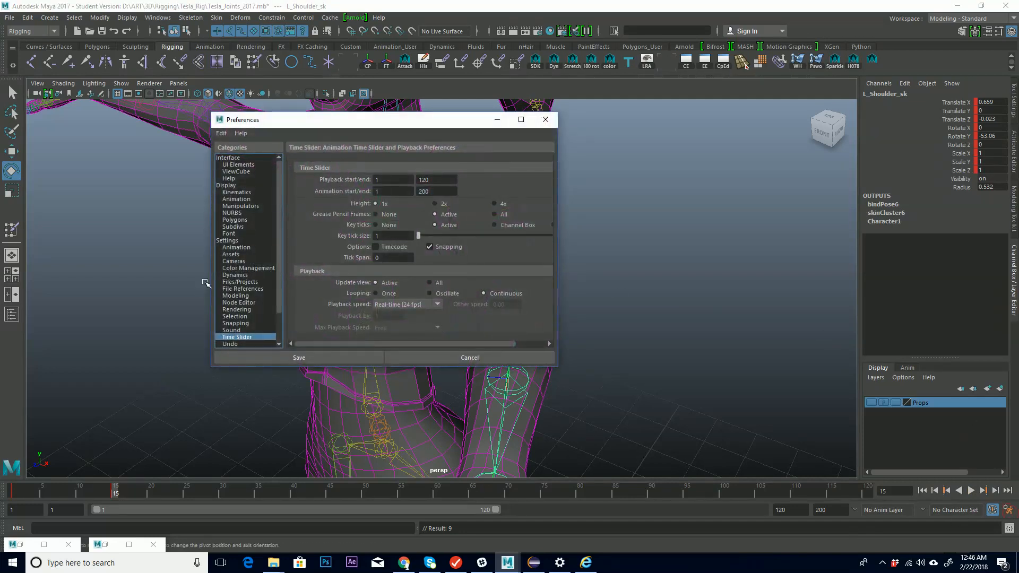
{"action": "left_click", "coordinate": [227, 247]}
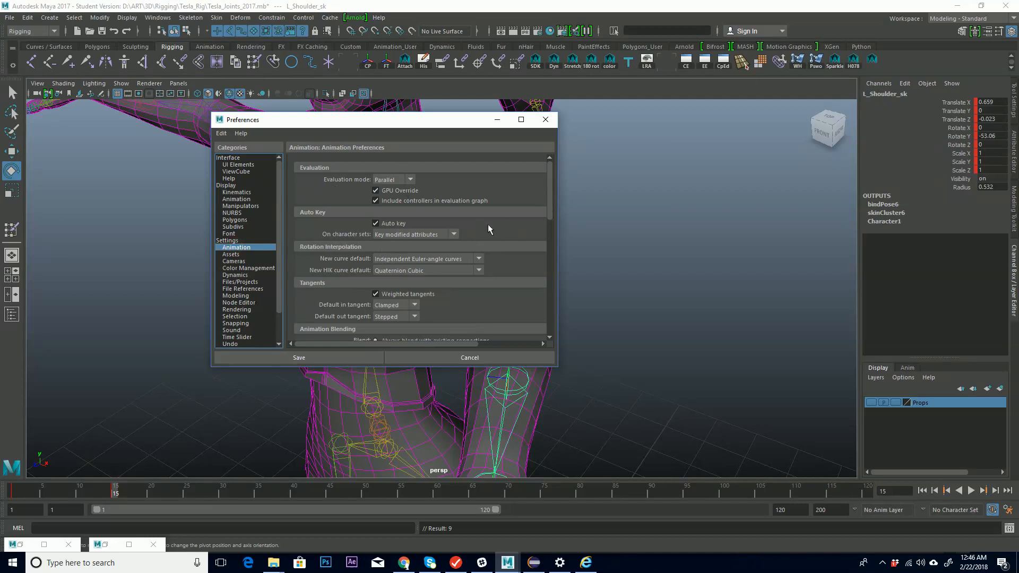
{"action": "left_click", "coordinate": [416, 305]}
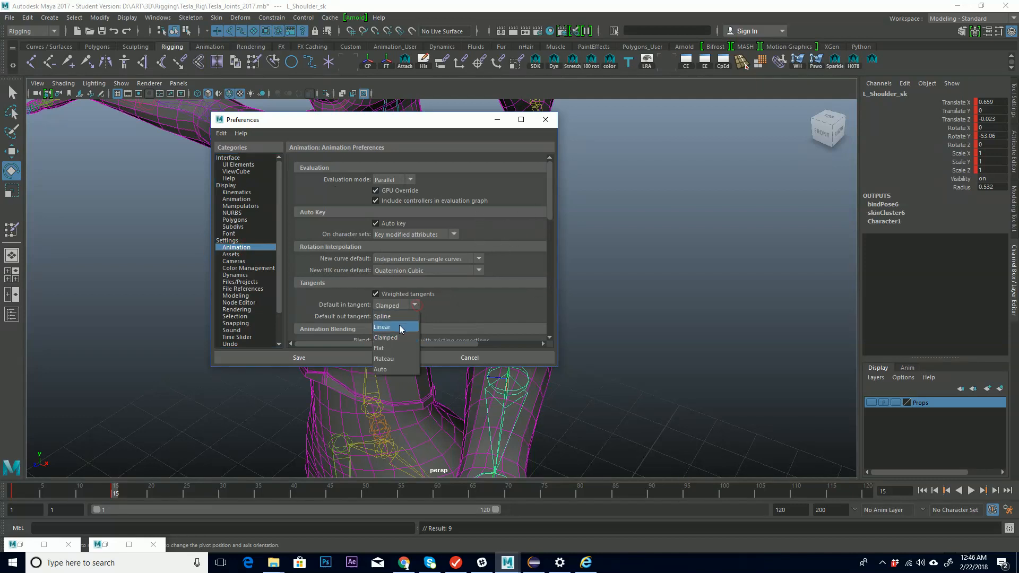
{"action": "left_click", "coordinate": [385, 368]}
{"action": "left_click", "coordinate": [415, 317]}
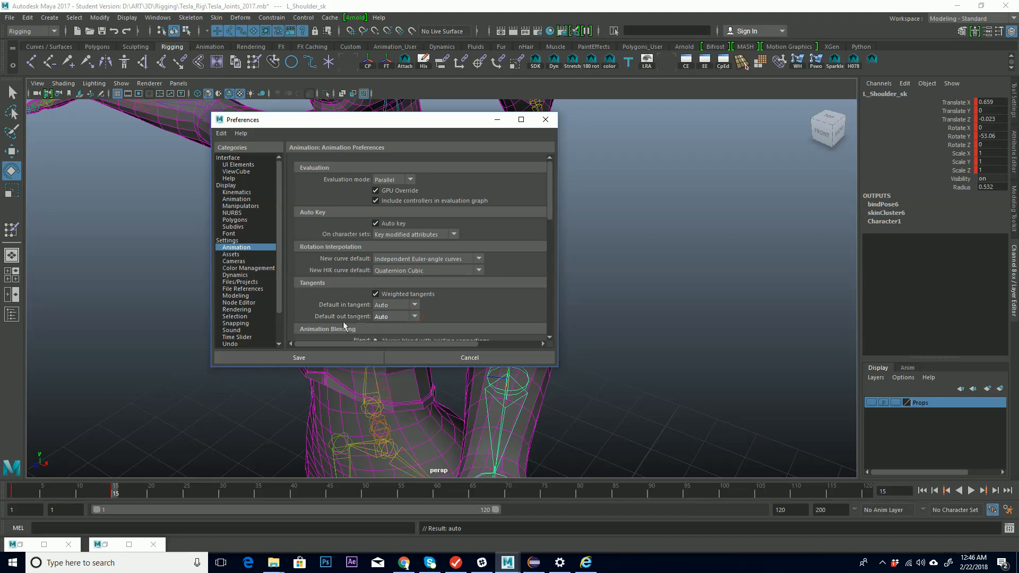
{"action": "left_click", "coordinate": [319, 358]}
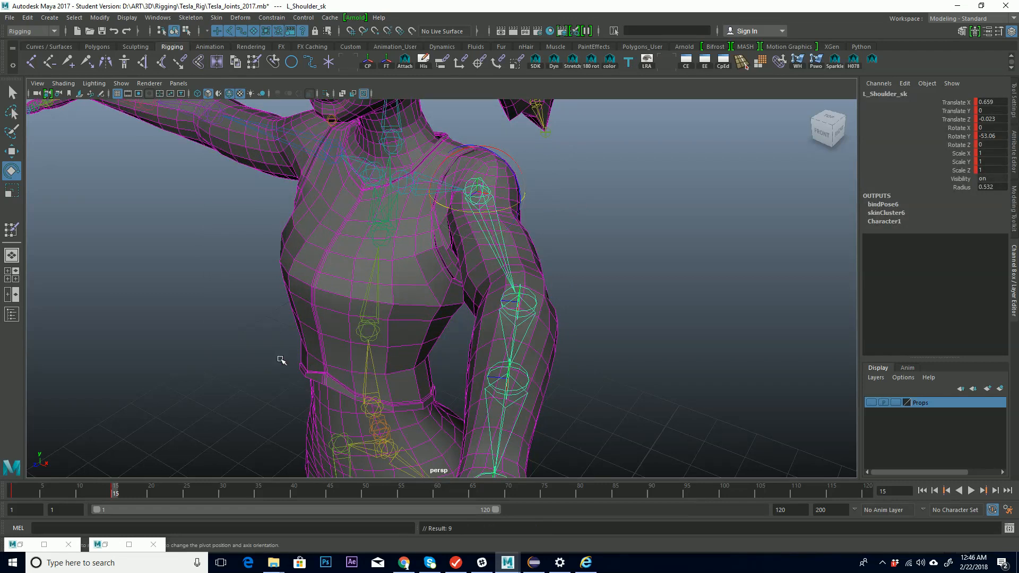
- Return to frame 1 and cut the L_Shoulder_sk keys from frames 1 through 15
{"action": "left_click_drag", "start_coordinate": [117, 494], "coordinate": [1, 483]}
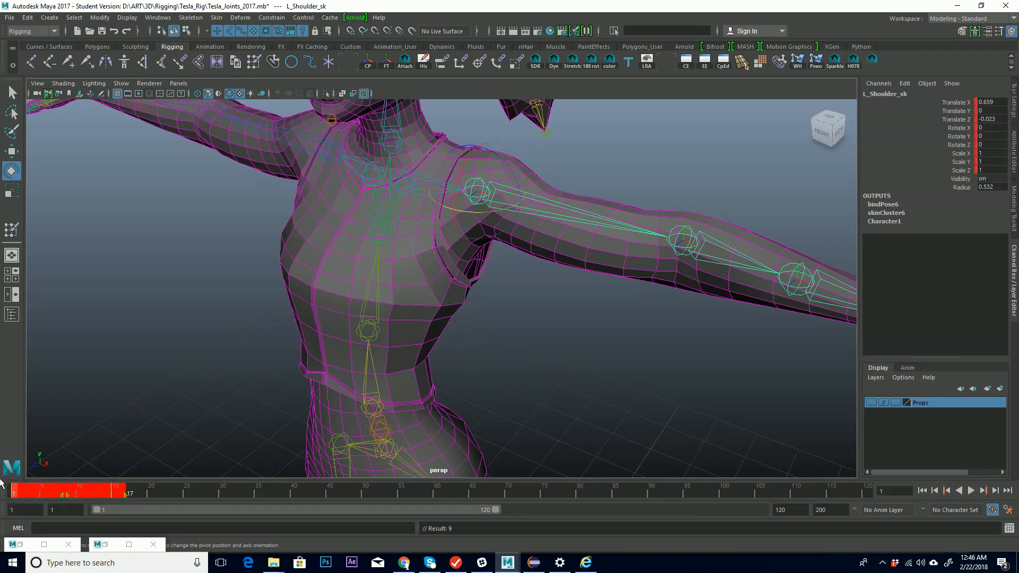
{"action": "left_click", "coordinate": [56, 483]}
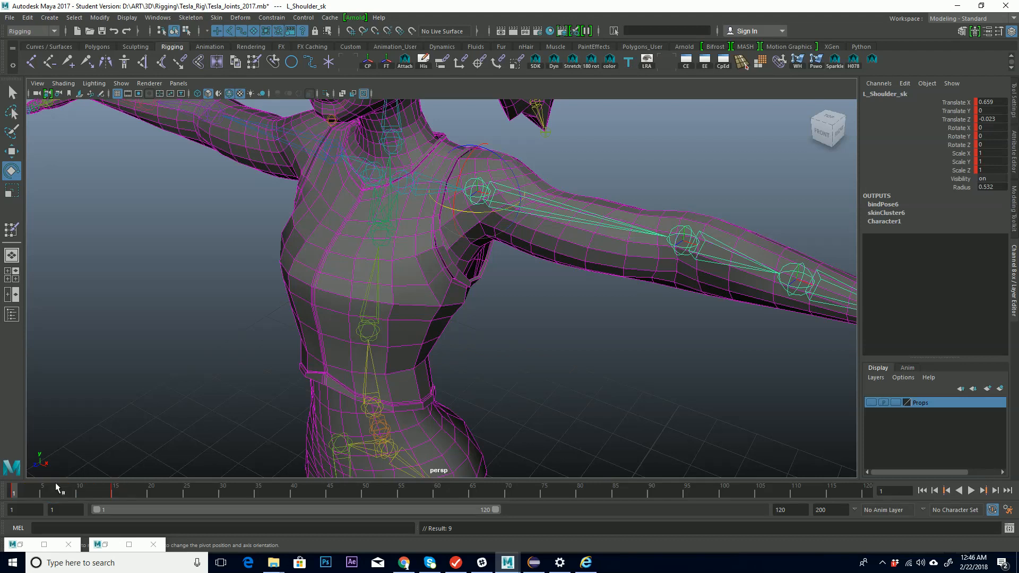
{"action": "left_click_drag", "start_coordinate": [113, 494], "coordinate": [13, 493], "text": "shift"}
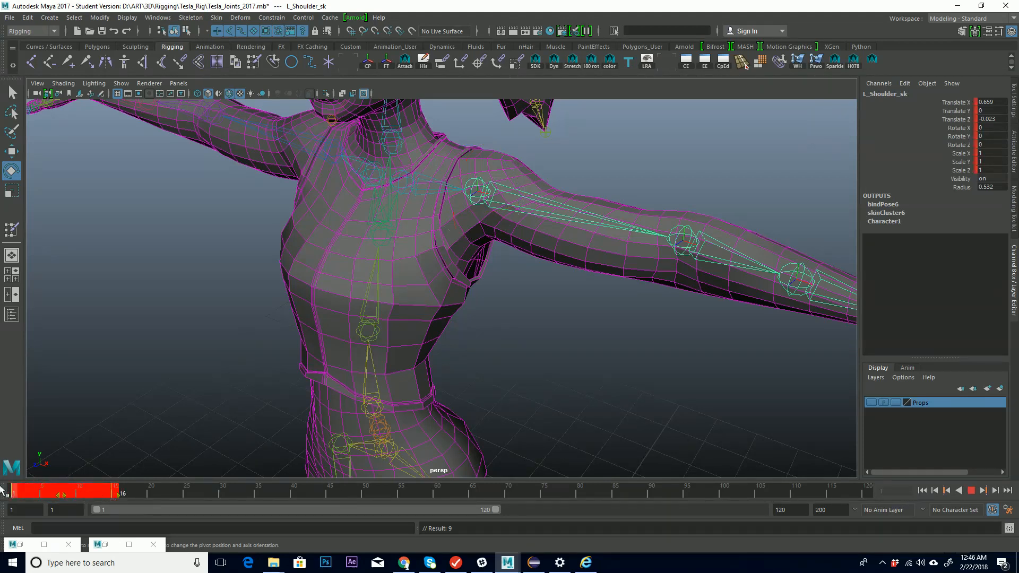
{"action": "right_click", "coordinate": [73, 494]}
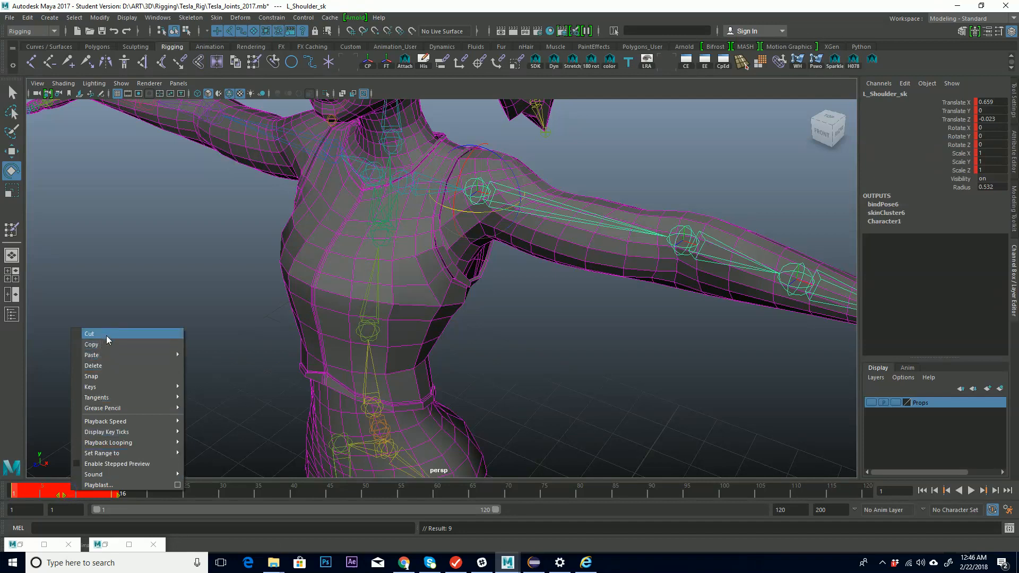
{"action": "left_click", "coordinate": [106, 335]}
- Key L_Shoulder_sk unrotated at frame 1 and at about -43 in Y at frame 10, and scrub back to frame 1
{"action": "key", "text": "s"}
{"action": "left_click", "coordinate": [80, 490]}
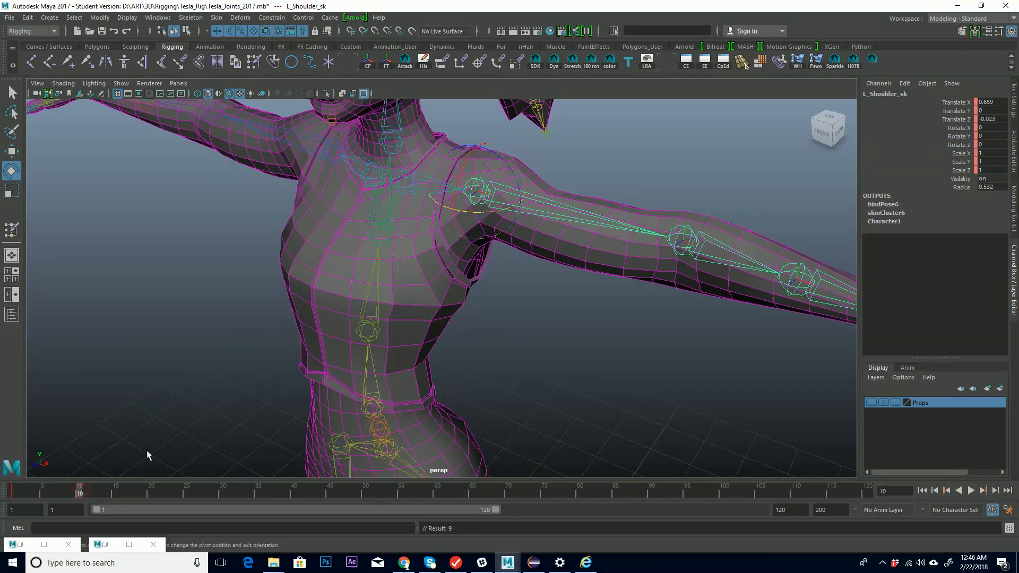
{"action": "left_click_drag", "start_coordinate": [478, 214], "coordinate": [421, 251]}
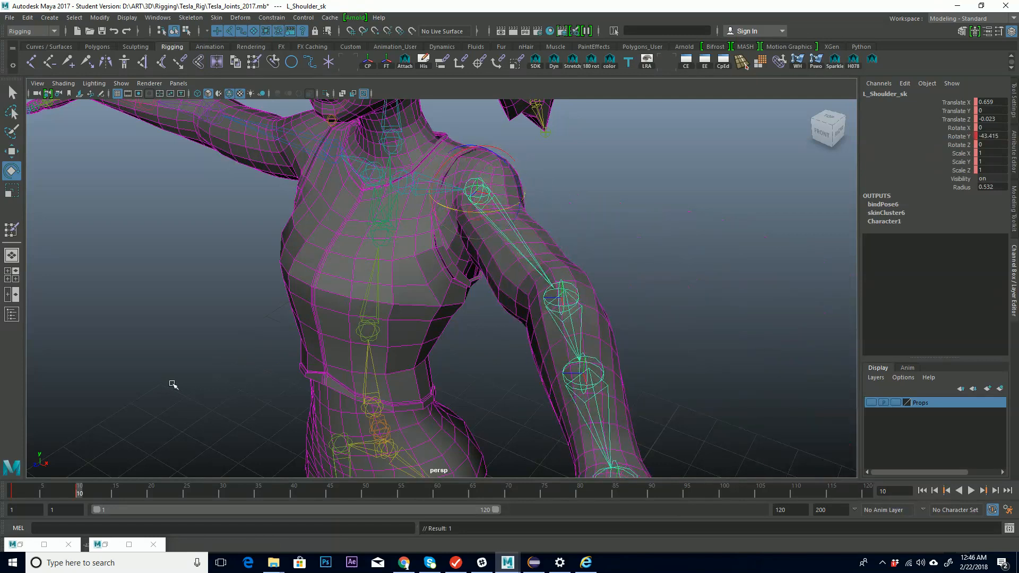
{"action": "left_click_drag", "start_coordinate": [81, 491], "coordinate": [14, 499]}
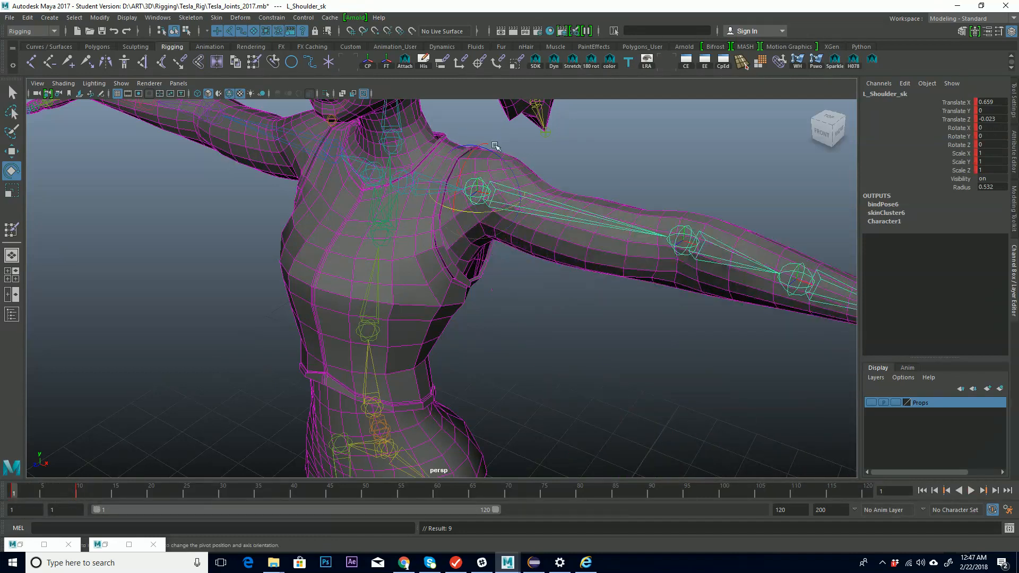
- Select the Tesla_Body mesh and activate the Paint Skin Weights tool to display the left shoulder joint's influence
{"action": "left_click", "coordinate": [565, 160]}
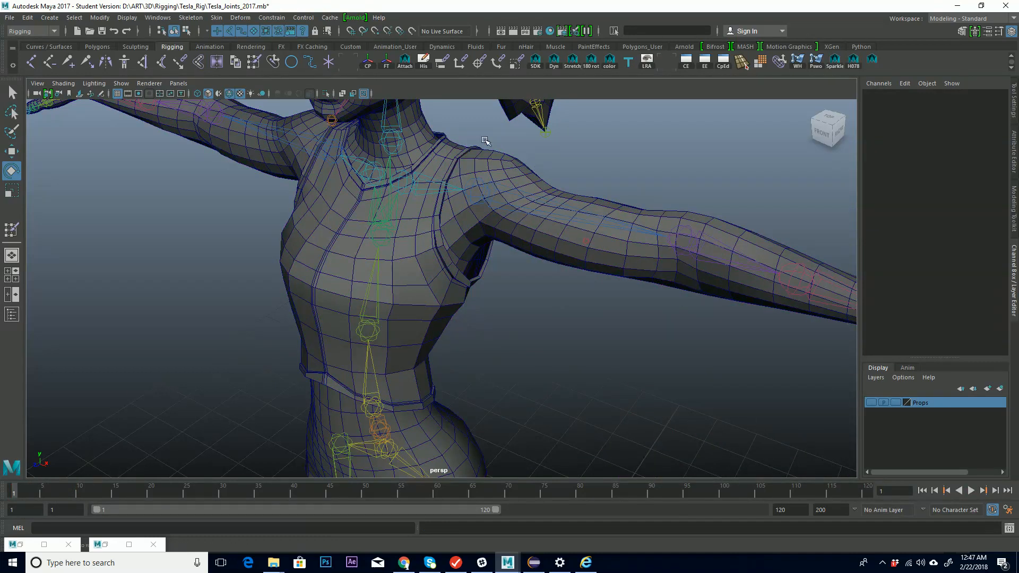
{"action": "left_click", "coordinate": [257, 62]}
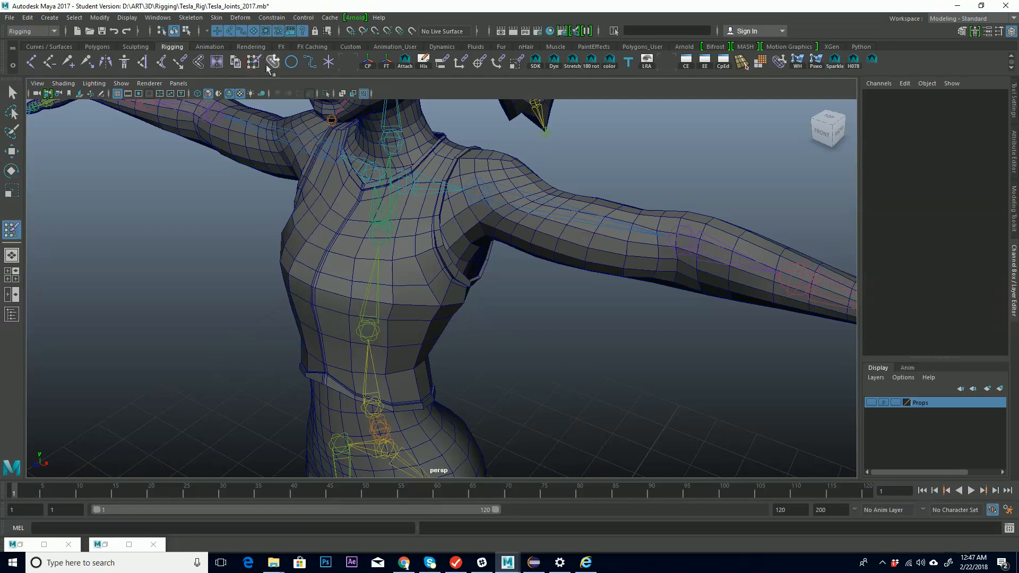
{"action": "key", "text": "q"}
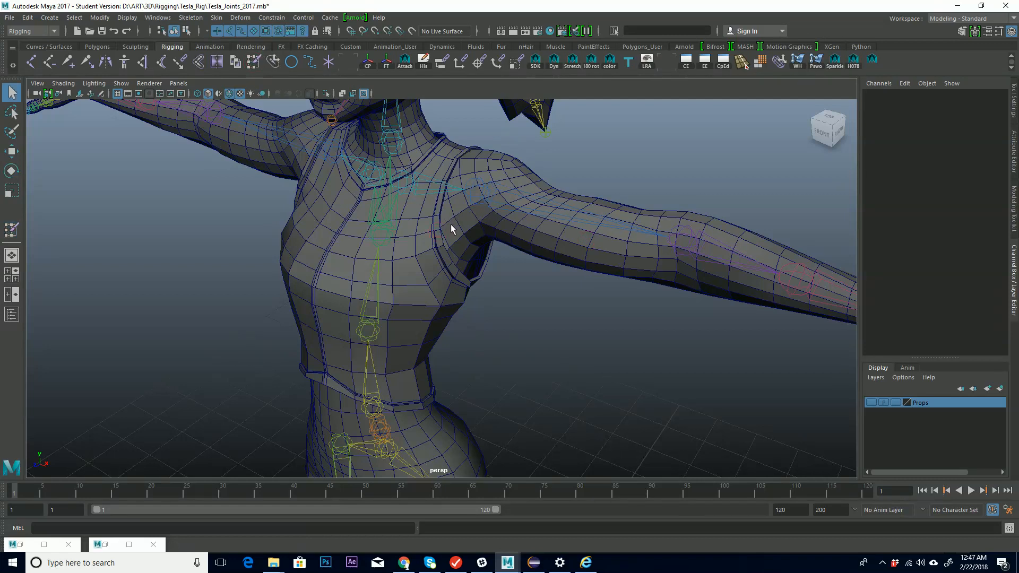
{"action": "left_click", "coordinate": [455, 226]}
{"action": "left_click", "coordinate": [254, 62]}
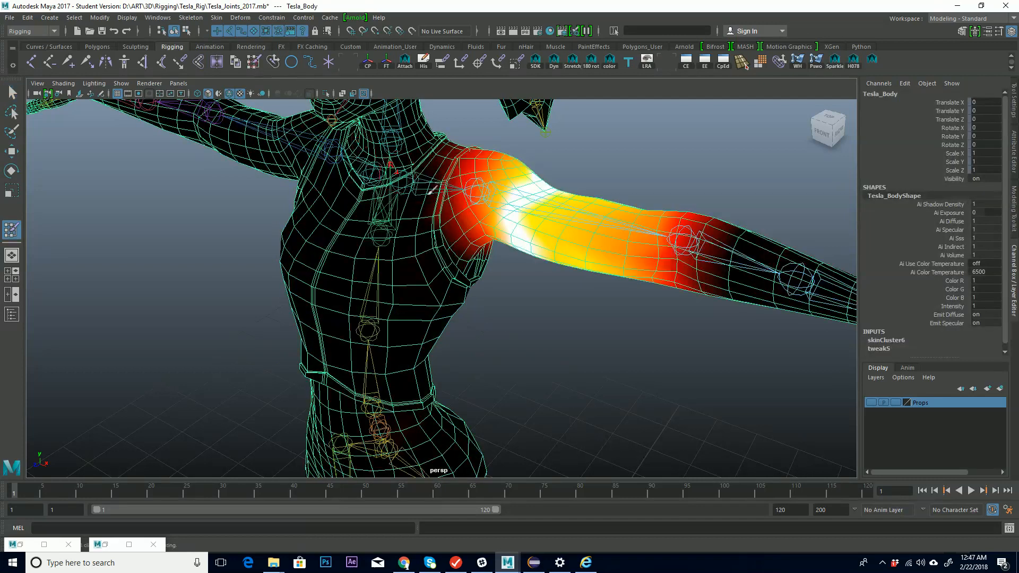
- Examine the left shoulder's weights and deformation from several angles while scrubbing and playing the arm motion between frames 1 and 10
{"action": "left_click_drag", "start_coordinate": [467, 248], "coordinate": [485, 243], "text": "alt"}
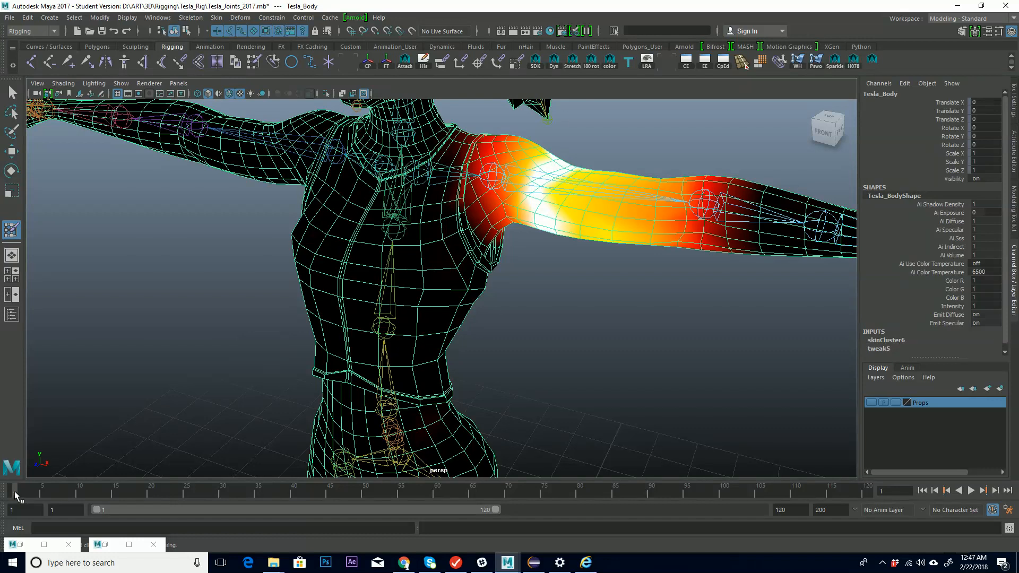
{"action": "mouse_move", "coordinate": [17, 489]}
{"action": "left_mouse_down"}
{"action": "mouse_move", "coordinate": [86, 481]}
{"action": "mouse_move", "coordinate": [56, 483]}
{"action": "mouse_move", "coordinate": [77, 479]}
{"action": "left_mouse_up"}
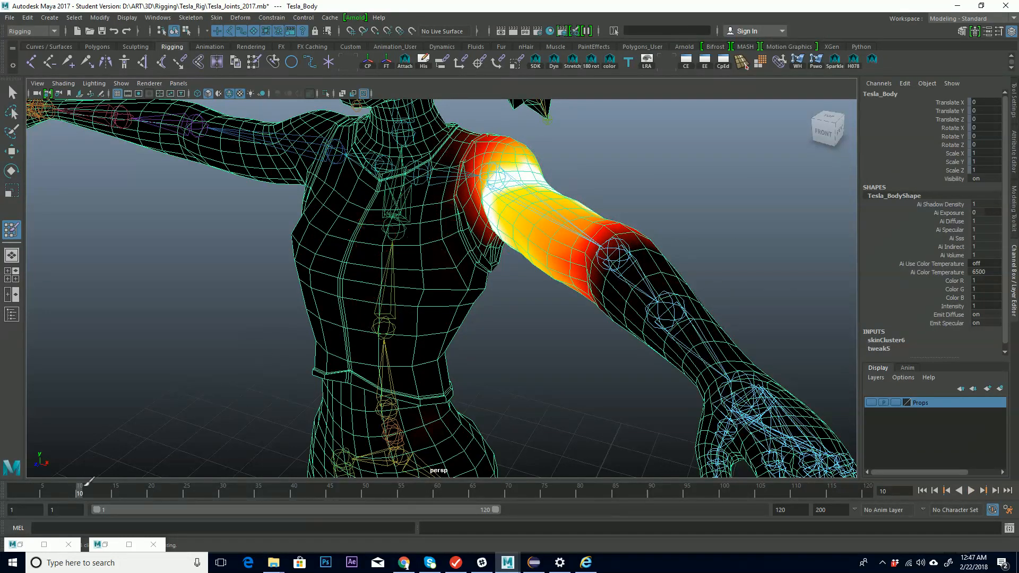
{"action": "left_click_drag", "start_coordinate": [75, 494], "coordinate": [1, 495]}
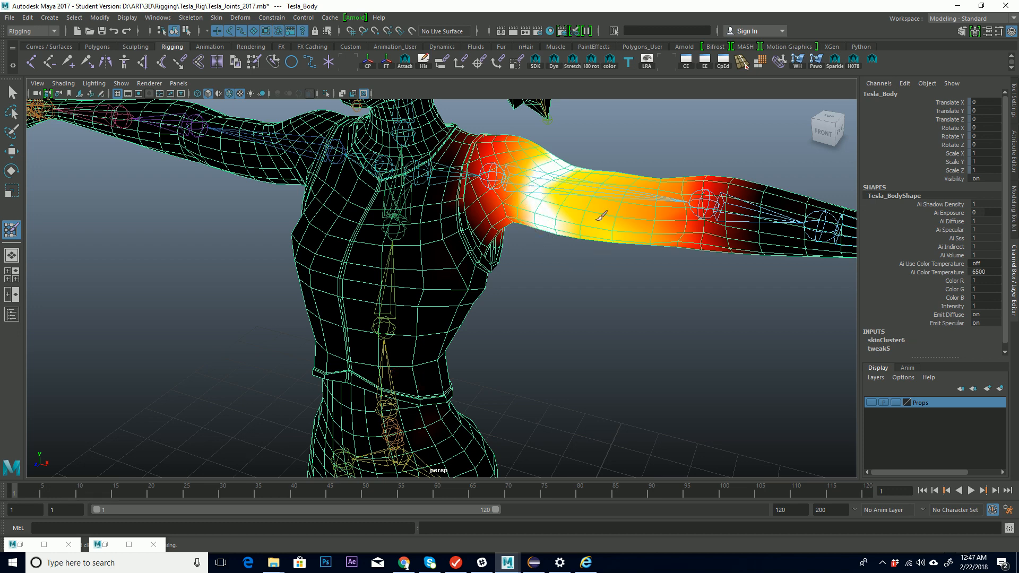
{"action": "mouse_move", "coordinate": [604, 265]}
{"action": "middle_mouse_down", "text": "alt"}
{"action": "mouse_move", "coordinate": [519, 271]}
{"action": "mouse_move", "coordinate": [492, 250]}
{"action": "mouse_move", "coordinate": [562, 264]}
{"action": "mouse_move", "coordinate": [532, 277]}
{"action": "mouse_move", "coordinate": [543, 217]}
{"action": "middle_mouse_up", "text": "alt"}
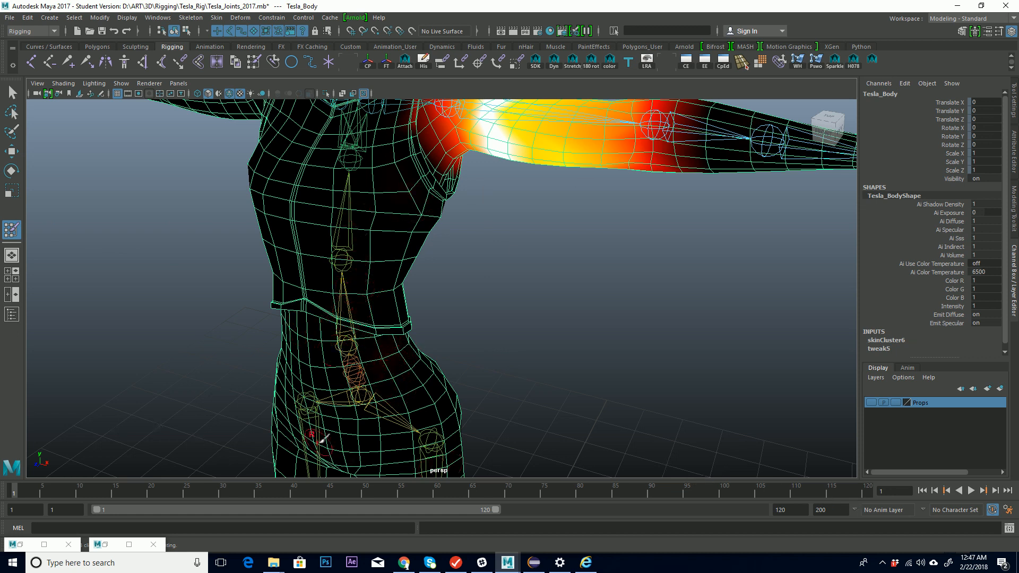
{"action": "left_click_drag", "start_coordinate": [450, 270], "coordinate": [366, 323], "text": "alt"}
{"action": "middle_click_drag", "start_coordinate": [400, 244], "coordinate": [320, 328], "text": "alt"}
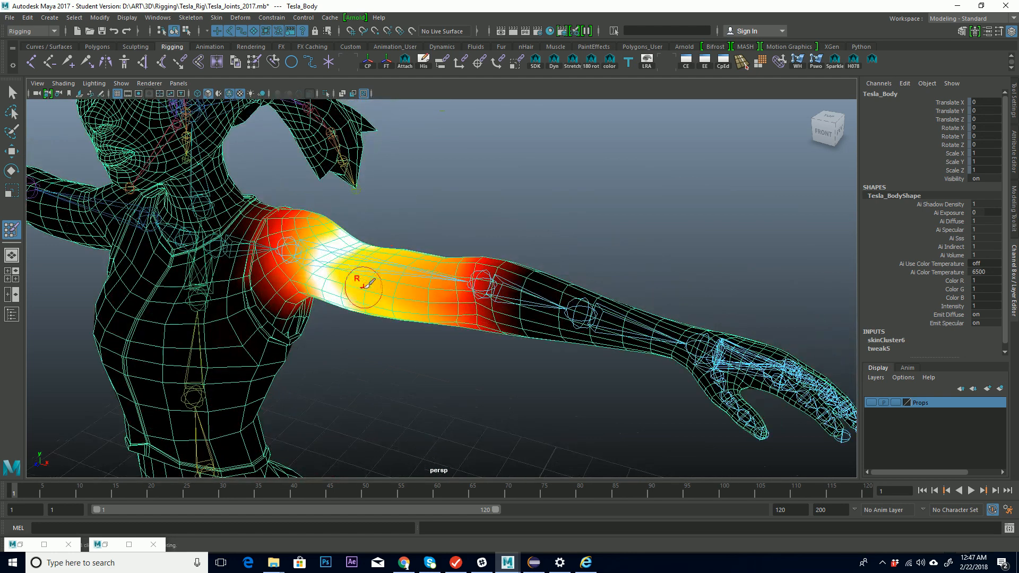
{"action": "left_click_drag", "start_coordinate": [345, 334], "coordinate": [358, 331], "text": "alt"}
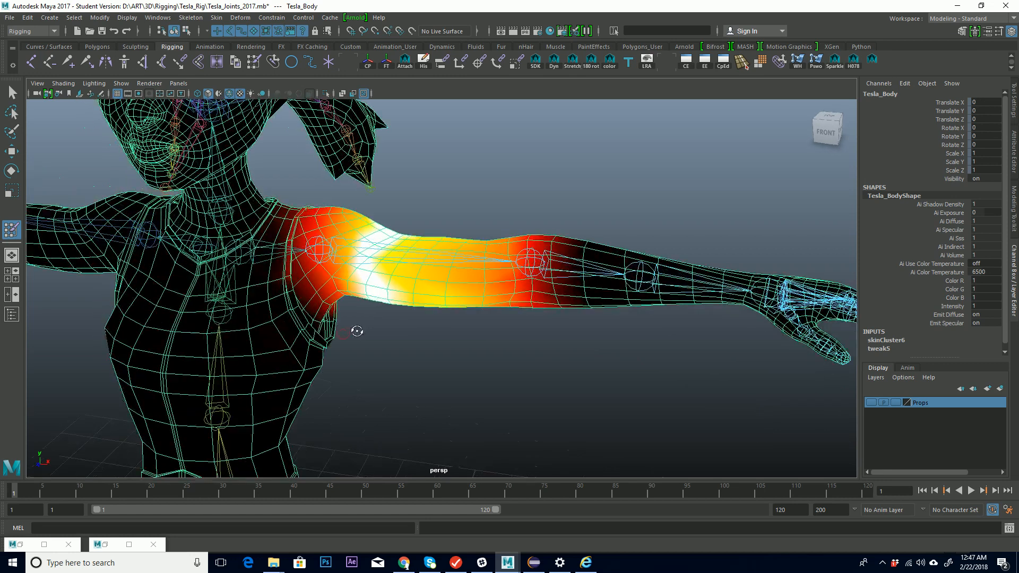
{"action": "key", "text": "alt+v"}
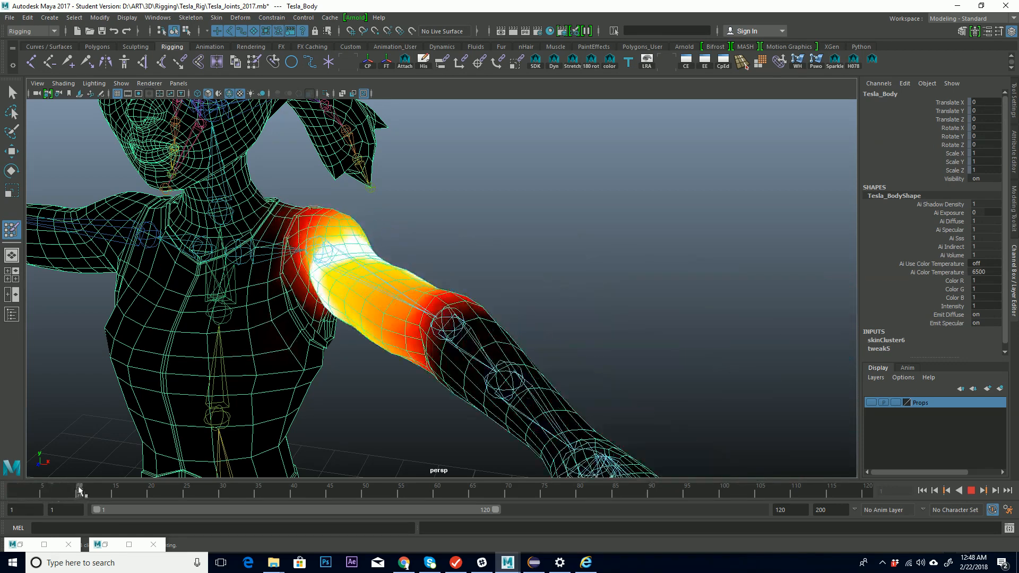
{"action": "mouse_move", "coordinate": [1, 506]}
{"action": "left_mouse_down"}
{"action": "mouse_move", "coordinate": [65, 491]}
{"action": "mouse_move", "coordinate": [0, 506]}
{"action": "left_mouse_up"}
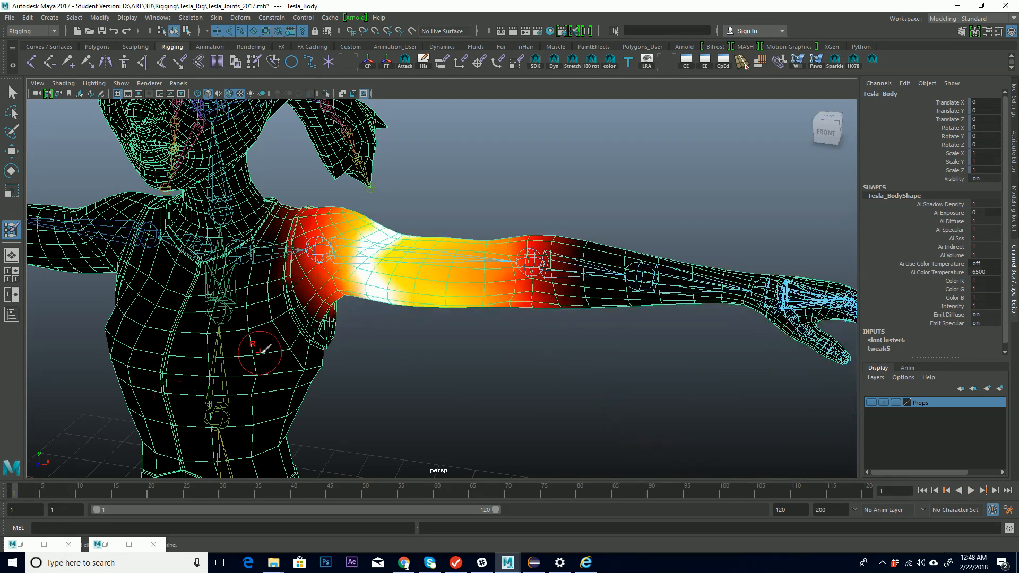
- Reselect the L_Shoulder_sk joint and cut its arm-motion keys from frames 1 through 10
{"action": "key", "text": "q"}
{"action": "left_click", "coordinate": [341, 254]}
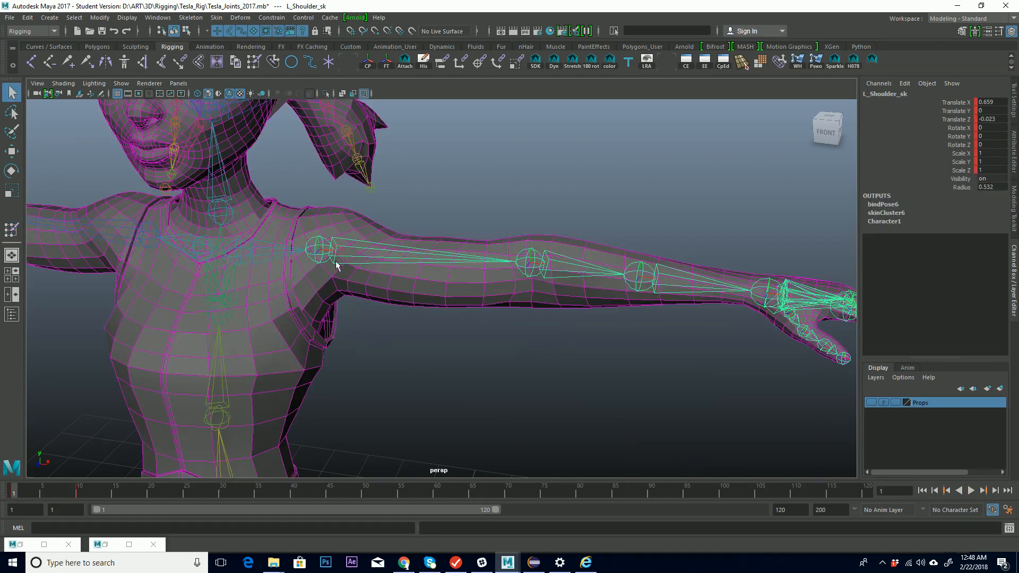
{"action": "left_click_drag", "start_coordinate": [84, 493], "coordinate": [14, 493], "text": "shift"}
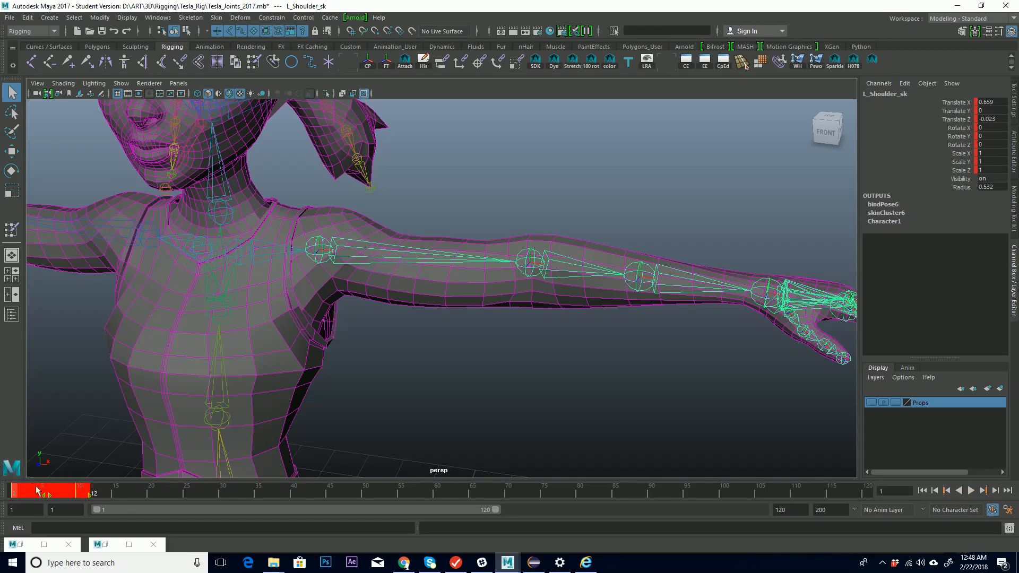
{"action": "right_click", "coordinate": [63, 490]}
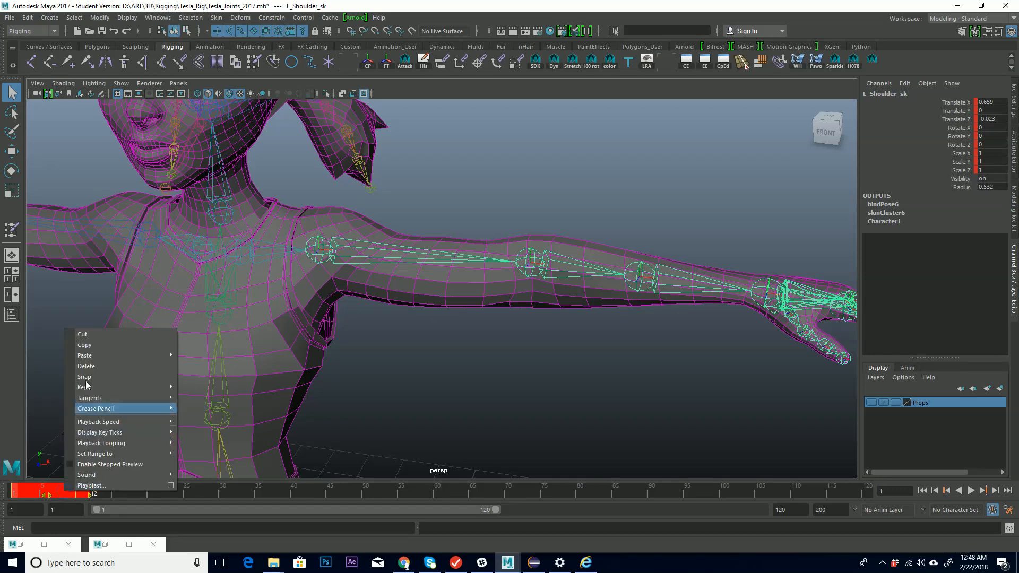
{"action": "left_click", "coordinate": [107, 336]}
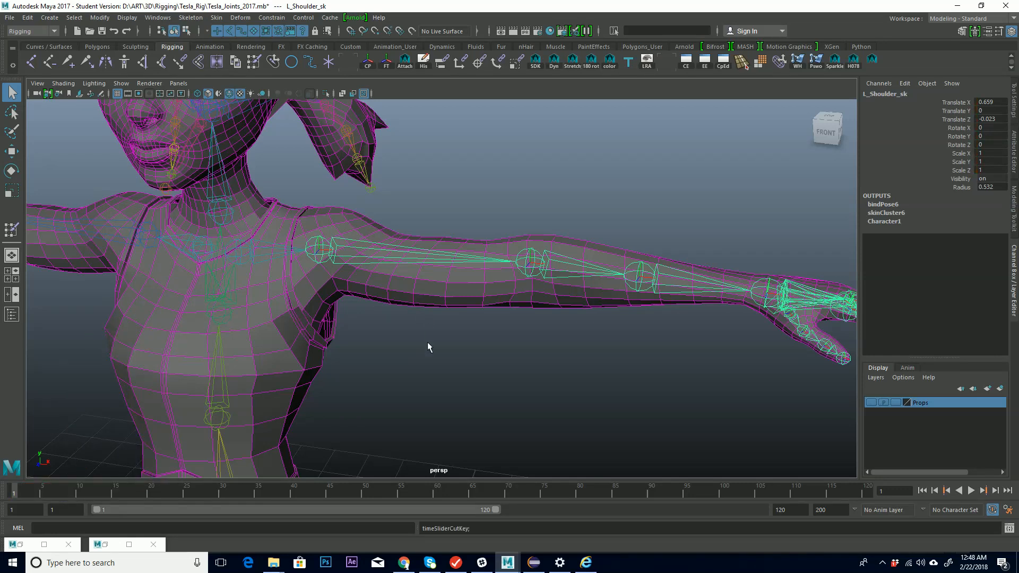
- Select the Jaw_sk joint and rotate it about 16 in Z to test the face deformation
{"action": "middle_click_drag", "start_coordinate": [405, 336], "coordinate": [484, 317], "text": "alt"}
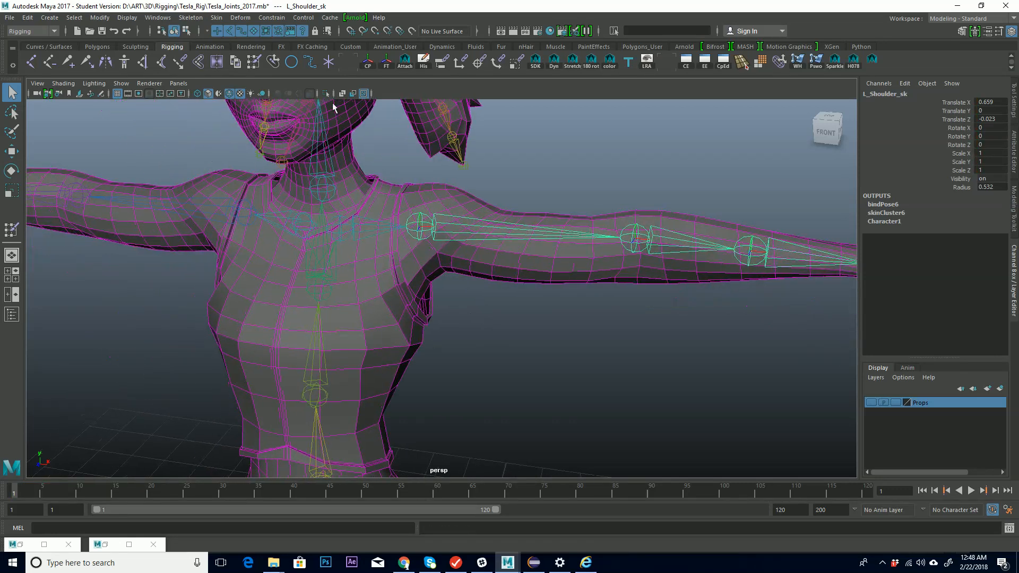
{"action": "middle_click_drag", "start_coordinate": [315, 132], "coordinate": [323, 227], "text": "alt"}
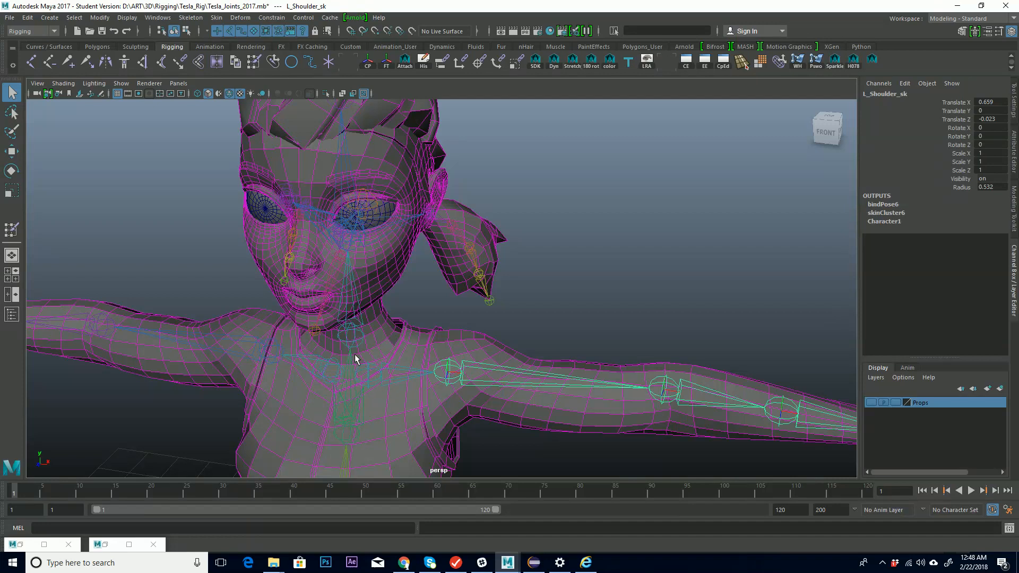
{"action": "mouse_move", "coordinate": [384, 392]}
{"action": "left_mouse_down", "text": "alt"}
{"action": "mouse_move", "coordinate": [340, 383]}
{"action": "mouse_move", "coordinate": [366, 388]}
{"action": "left_mouse_up", "text": "alt"}
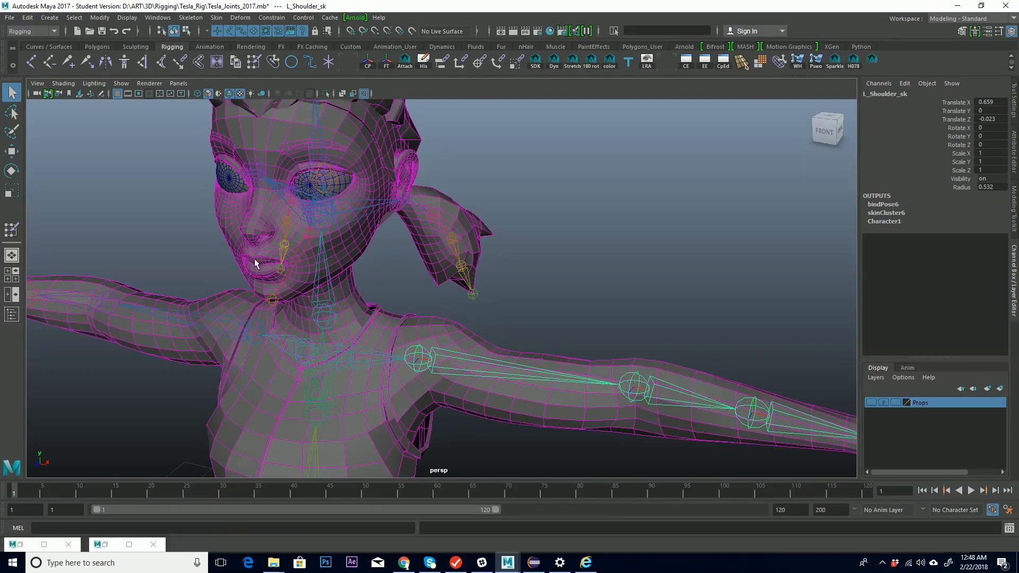
{"action": "left_click_drag", "start_coordinate": [284, 274], "coordinate": [257, 247], "text": "alt"}
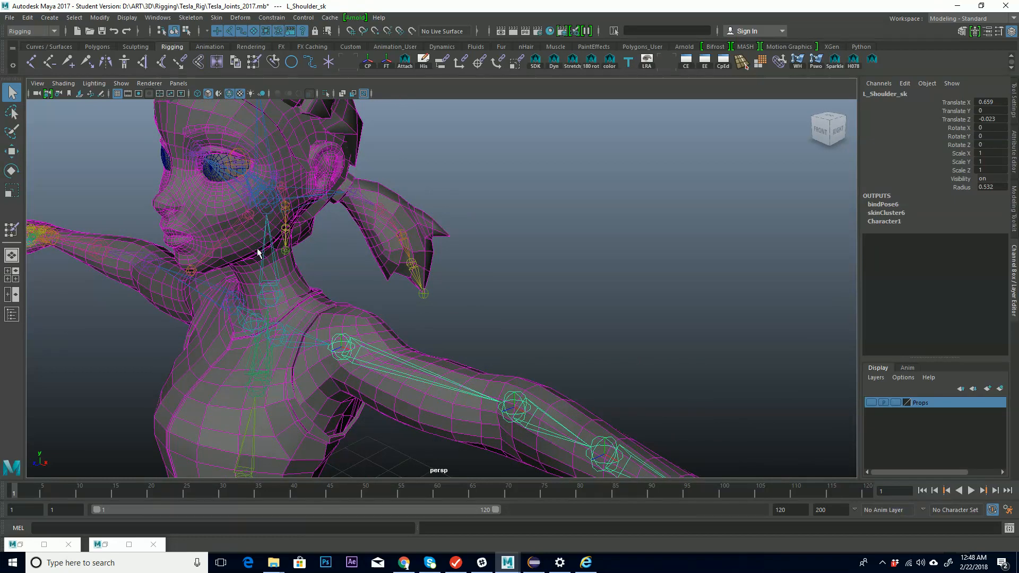
{"action": "left_click", "coordinate": [246, 192]}
{"action": "key", "text": "e"}
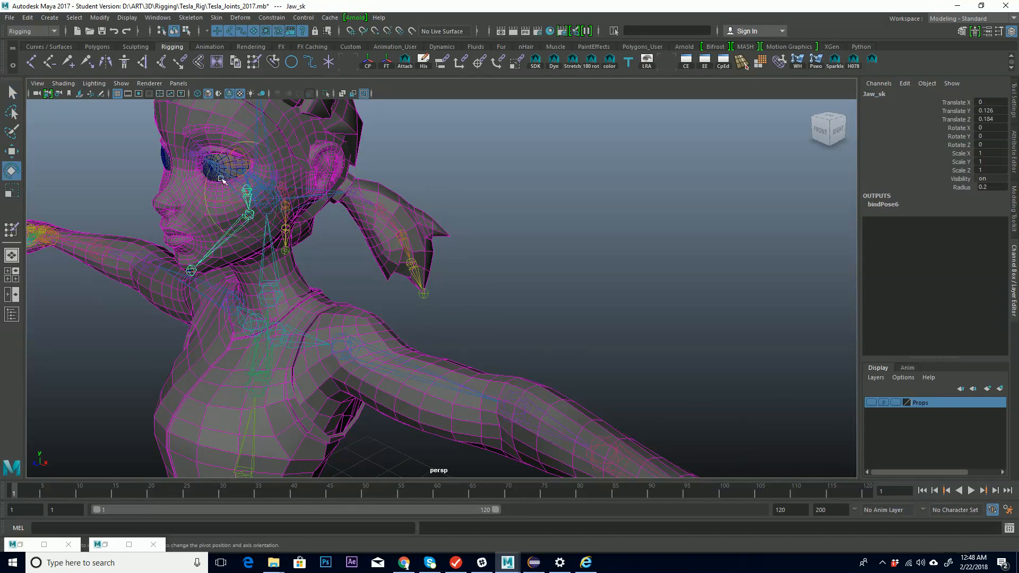
{"action": "left_click_drag", "start_coordinate": [208, 177], "coordinate": [243, 236]}
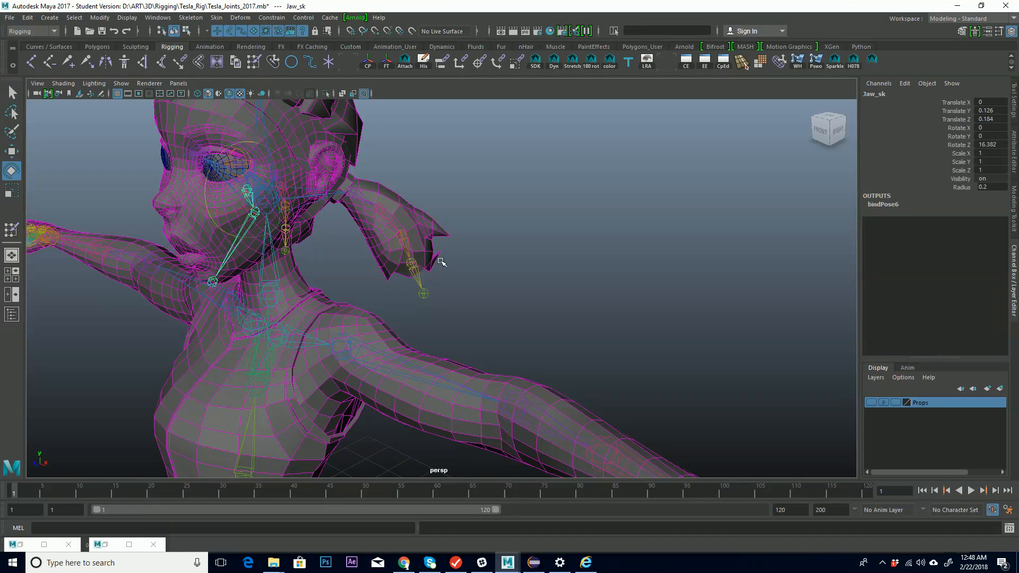
- Select the vertices around the stray point at the left ponytail's tip on Tesla_Body and apply Hammer Skin Weights
{"action": "left_click", "coordinate": [440, 257]}
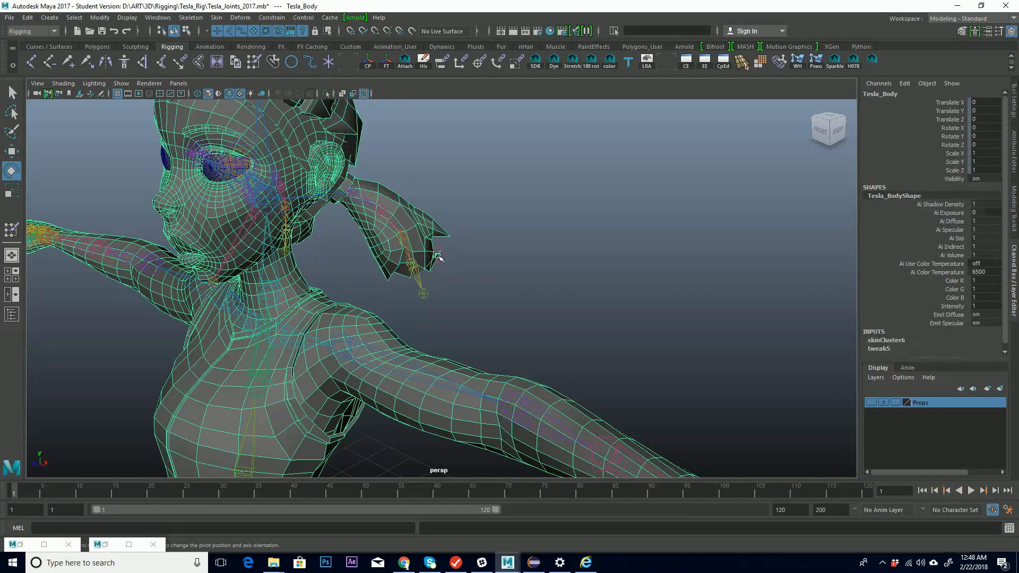
{"action": "key", "text": "F8"}
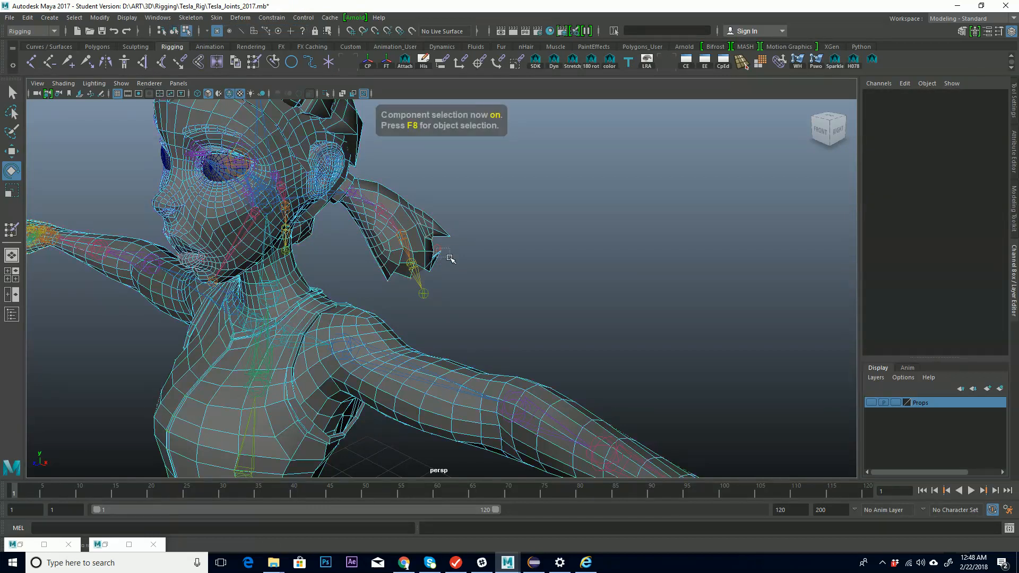
{"action": "left_click", "coordinate": [442, 253]}
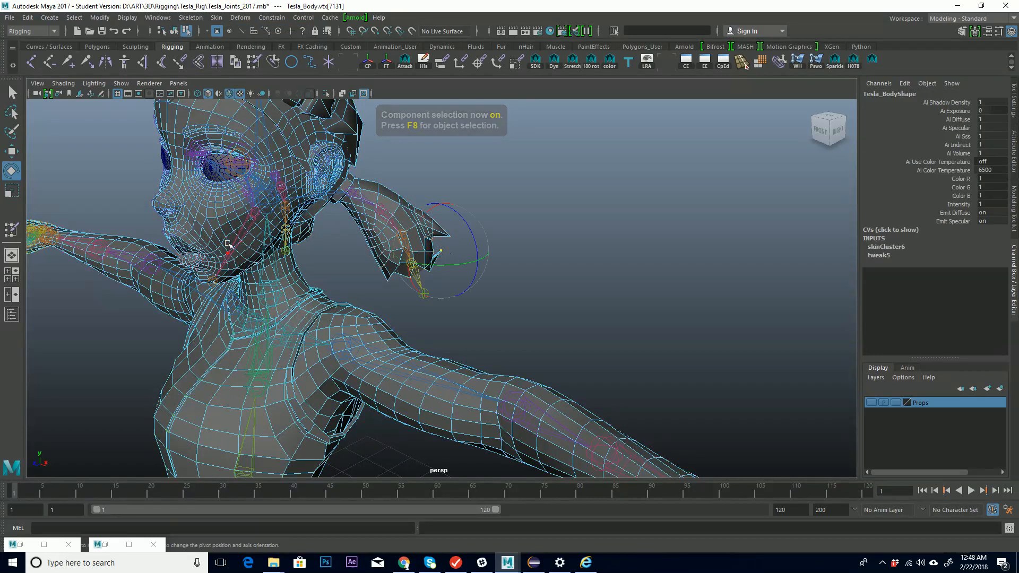
{"action": "key", "text": "shift+period"}
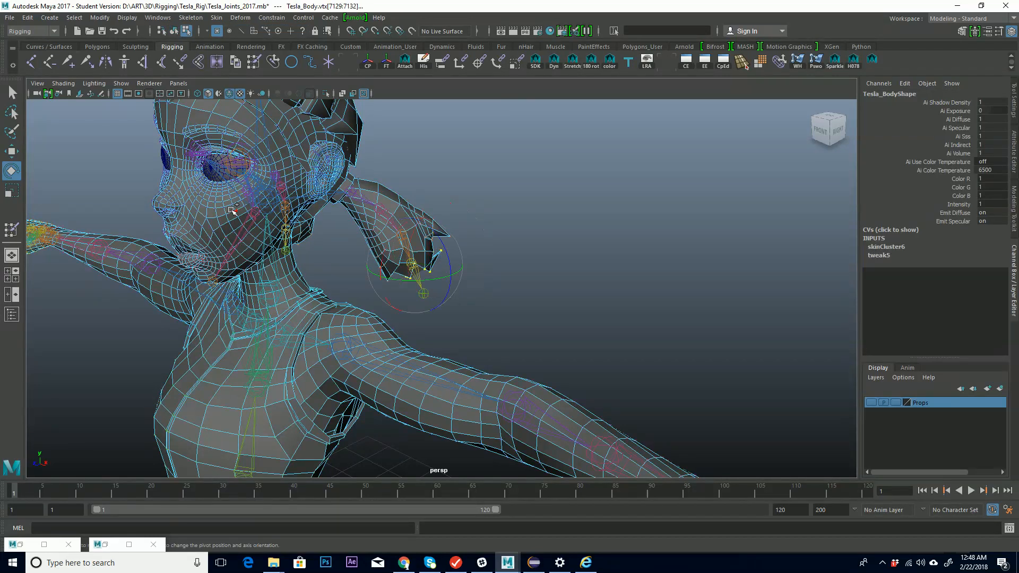
{"action": "key", "text": "shift+period"}
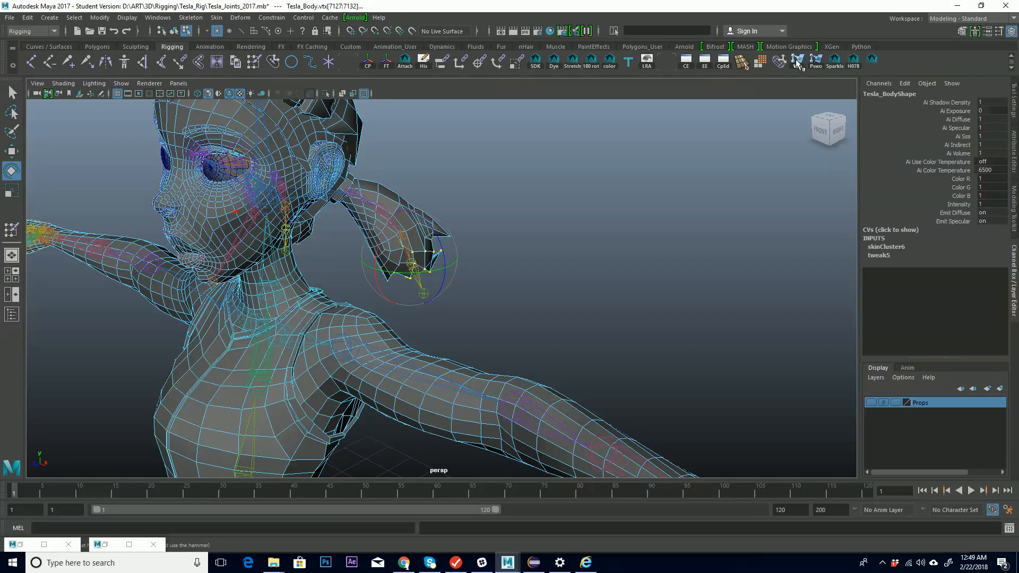
{"action": "left_click", "coordinate": [217, 18]}
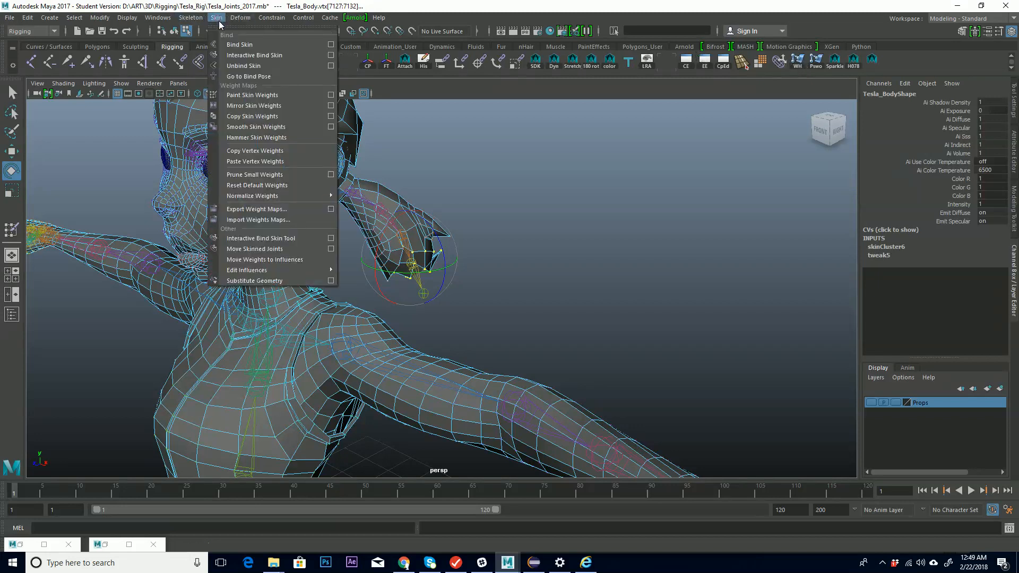
{"action": "left_click", "coordinate": [285, 139]}
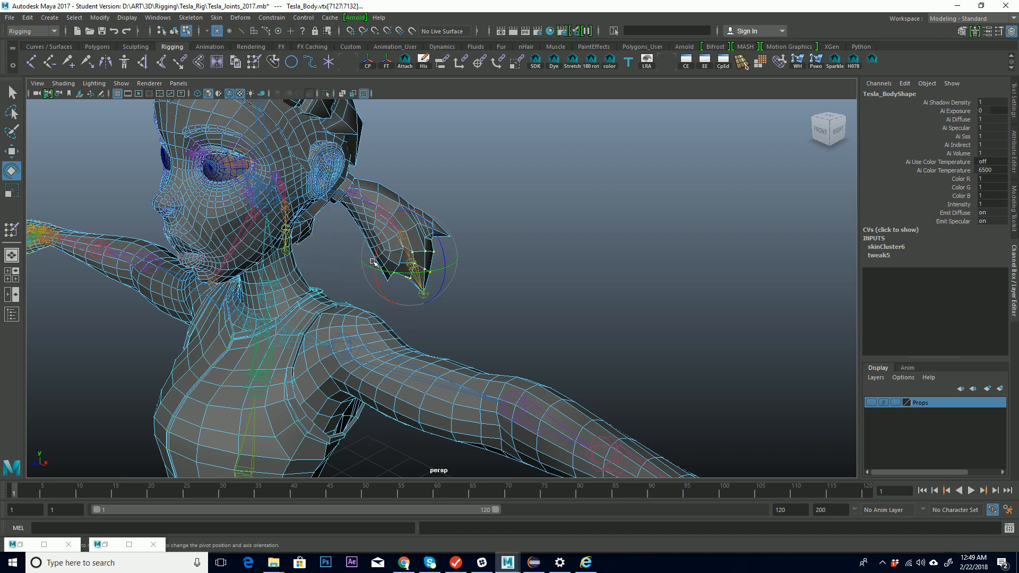
{"action": "key", "text": "F8"}
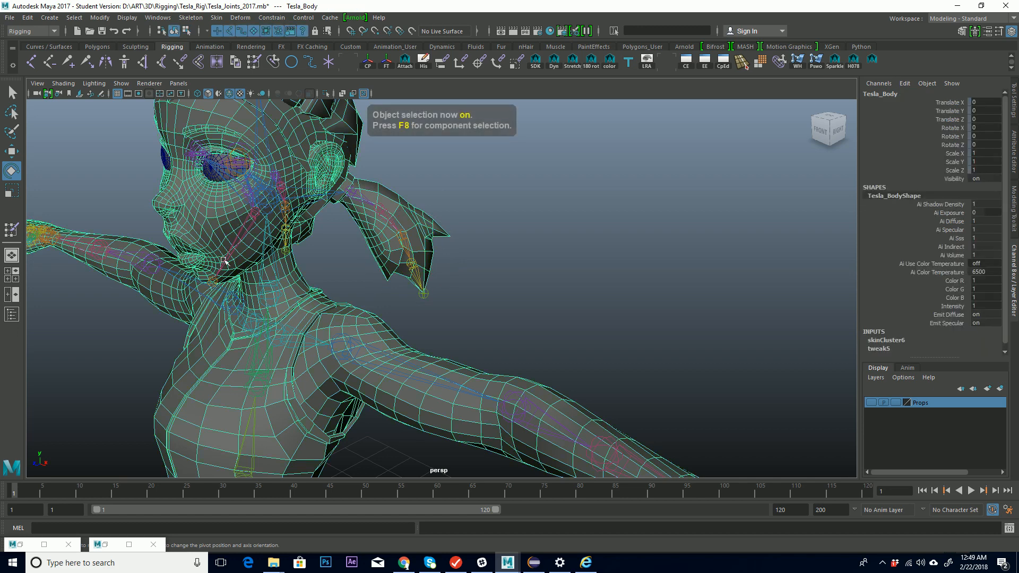
- Activate the Paint Skin Weights tool on Tesla_Body, show its settings and choose the Head_sk influence
{"action": "left_click_drag", "start_coordinate": [272, 274], "coordinate": [325, 264], "text": "alt"}
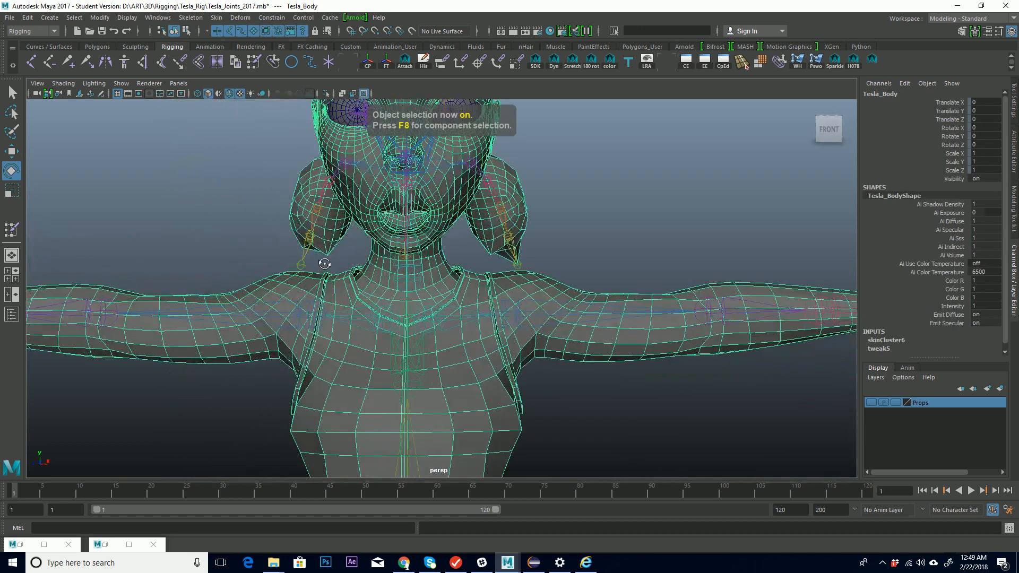
{"action": "middle_click_drag", "start_coordinate": [454, 198], "coordinate": [435, 245], "text": "alt"}
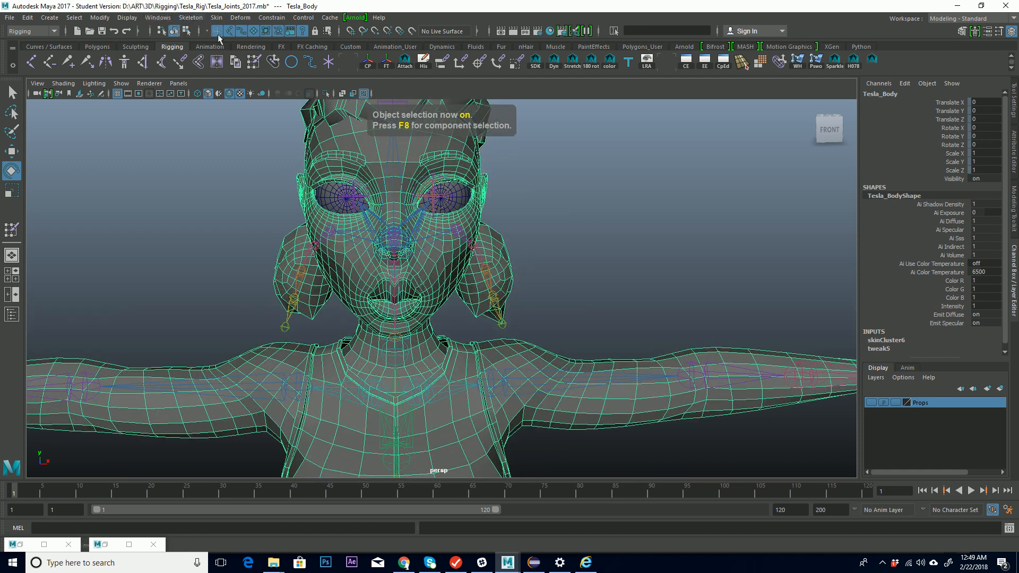
{"action": "left_click", "coordinate": [254, 62]}
{"action": "left_click_drag", "start_coordinate": [420, 277], "coordinate": [391, 275], "text": "alt"}
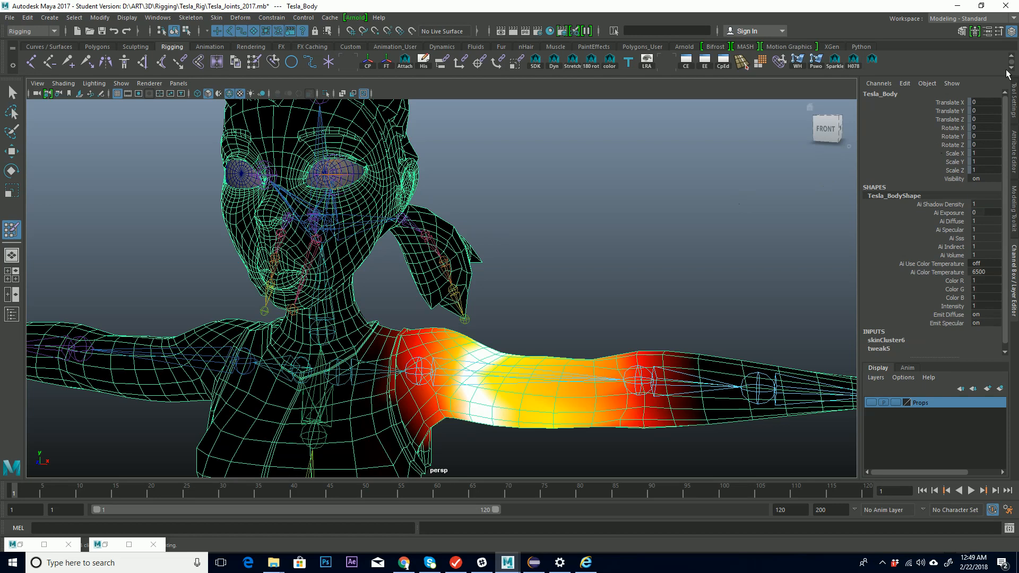
{"action": "left_click", "coordinate": [1000, 31]}
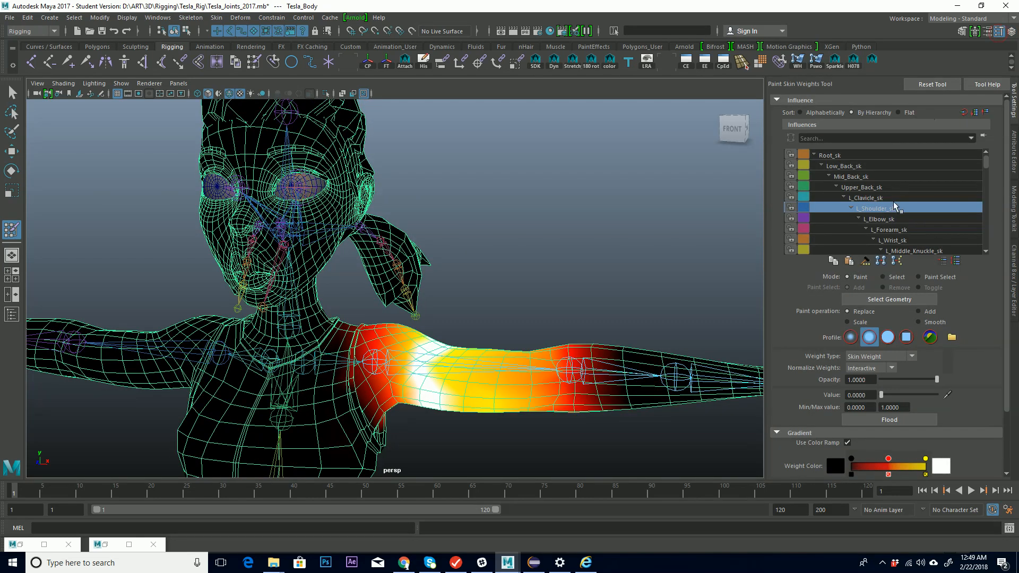
{"action": "left_click_drag", "start_coordinate": [989, 166], "coordinate": [986, 193]}
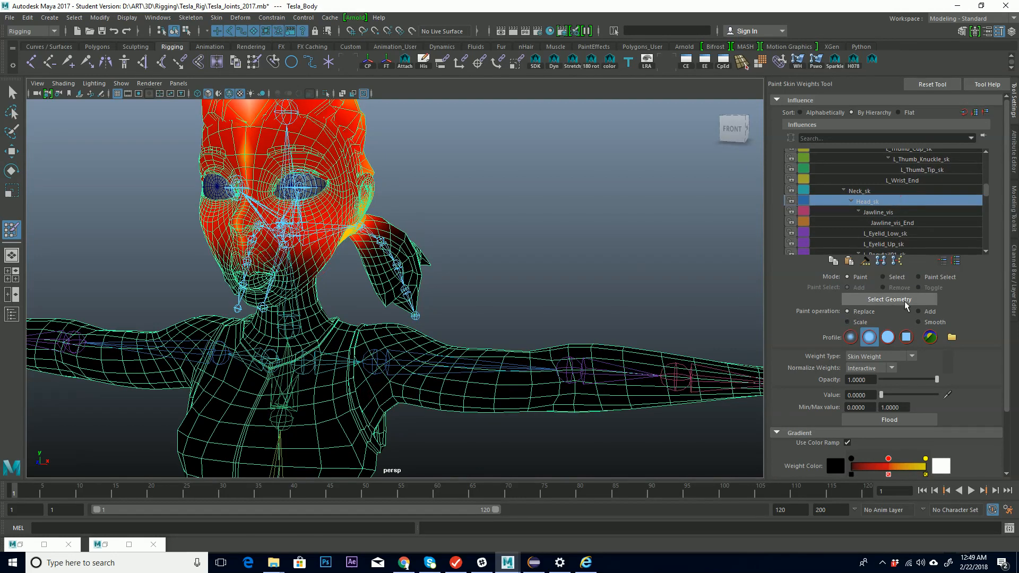
- Set the paint operation to Add with a value of about 0.136 and paint Head_sk influence onto the nose
{"action": "left_click_drag", "start_coordinate": [882, 399], "coordinate": [887, 400]}
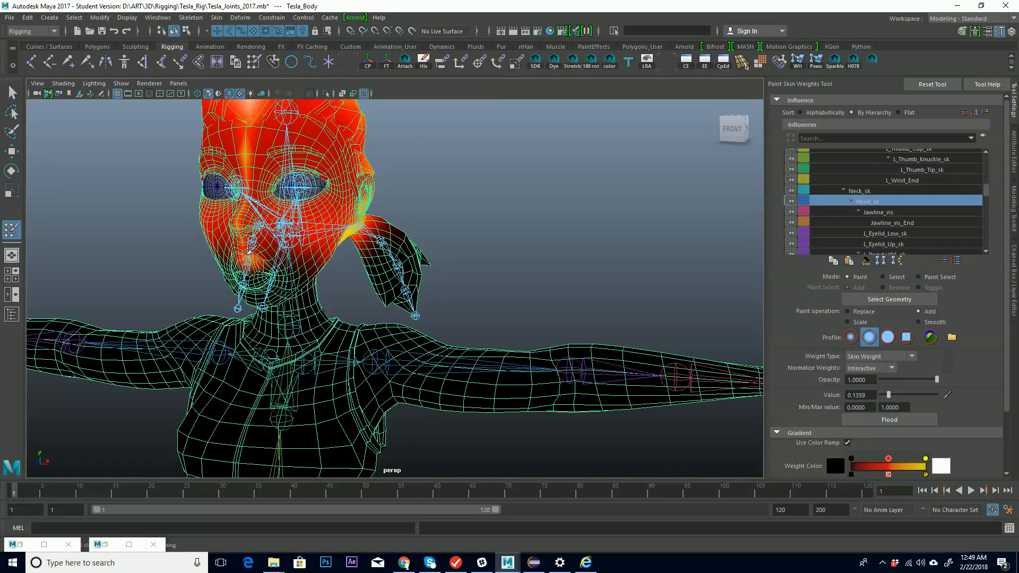
{"action": "left_click_drag", "start_coordinate": [259, 247], "coordinate": [270, 247]}
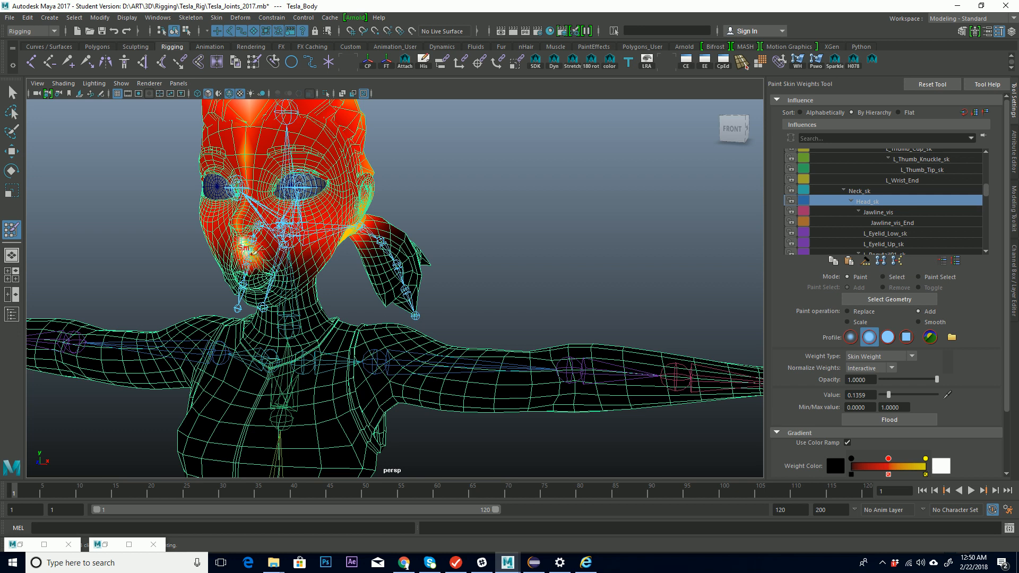
{"action": "left_click_drag", "start_coordinate": [292, 261], "coordinate": [322, 261], "text": "alt"}
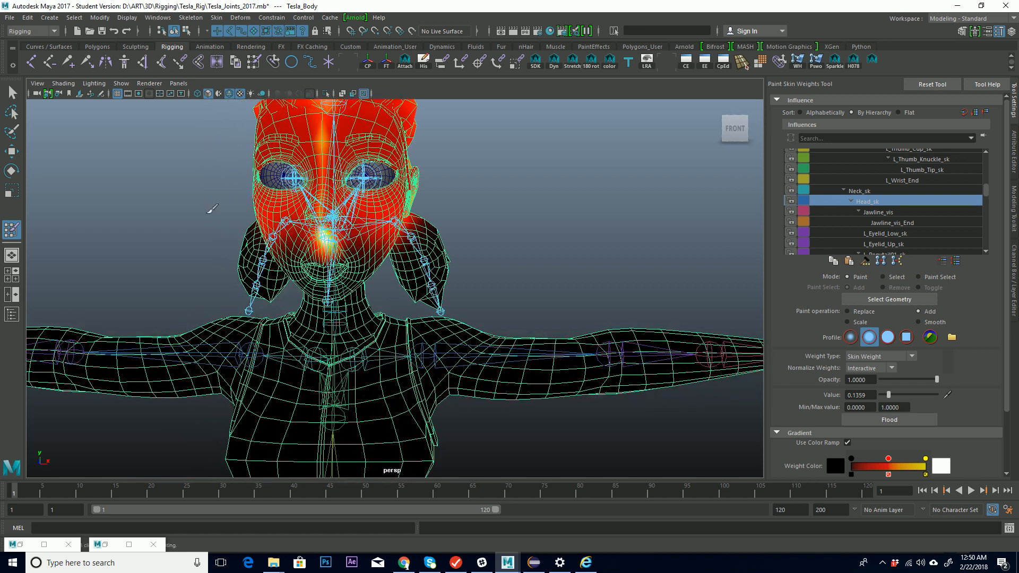
- Extend and smooth the Head_sk influence from the base of the nose across the area above the upper lip
{"action": "scroll", "coordinate": [317, 281], "scroll_direction": "up", "scroll_amount": 5}
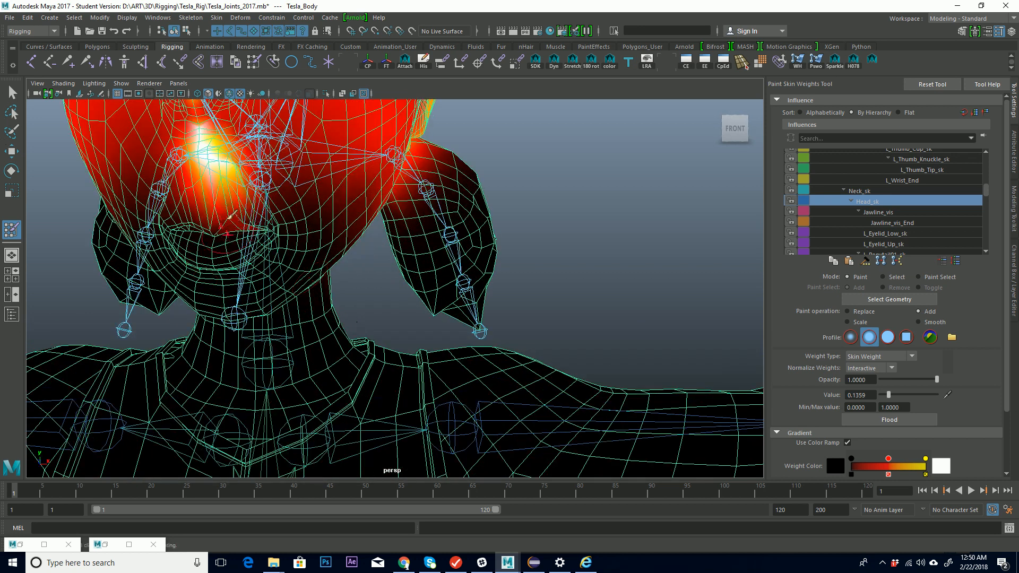
{"action": "mouse_move", "coordinate": [228, 235]}
{"action": "left_mouse_down"}
{"action": "mouse_move", "coordinate": [244, 250]}
{"action": "mouse_move", "coordinate": [232, 213]}
{"action": "left_mouse_up"}
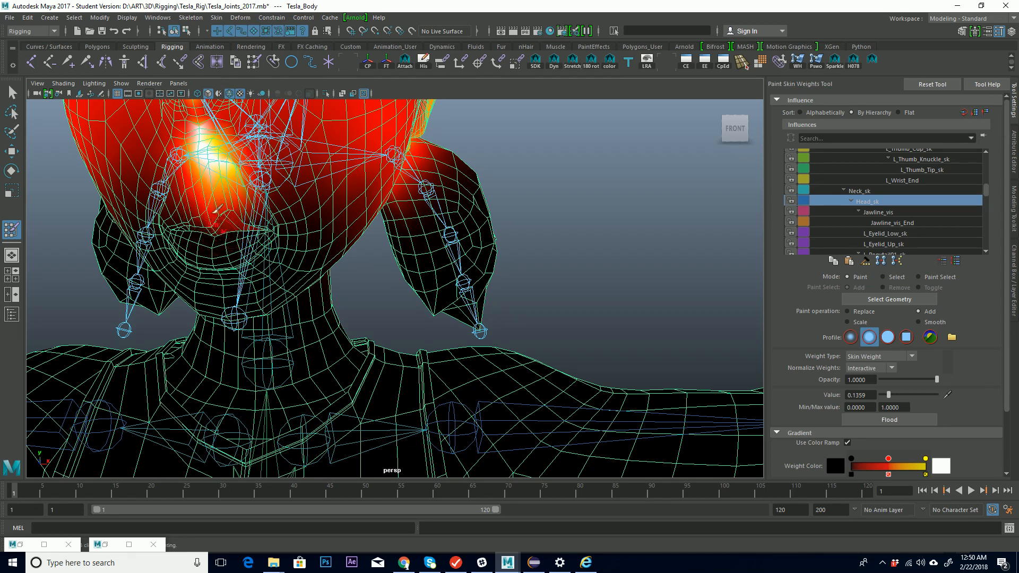
{"action": "mouse_move", "coordinate": [204, 201]}
{"action": "left_mouse_down", "text": "shift"}
{"action": "mouse_move", "coordinate": [218, 154]}
{"action": "mouse_move", "coordinate": [220, 177]}
{"action": "mouse_move", "coordinate": [200, 153]}
{"action": "mouse_move", "coordinate": [208, 150]}
{"action": "mouse_move", "coordinate": [223, 212]}
{"action": "mouse_move", "coordinate": [212, 217]}
{"action": "mouse_move", "coordinate": [218, 181]}
{"action": "mouse_move", "coordinate": [214, 195]}
{"action": "mouse_move", "coordinate": [183, 210]}
{"action": "mouse_move", "coordinate": [196, 223]}
{"action": "mouse_move", "coordinate": [218, 220]}
{"action": "left_mouse_up", "text": "shift"}
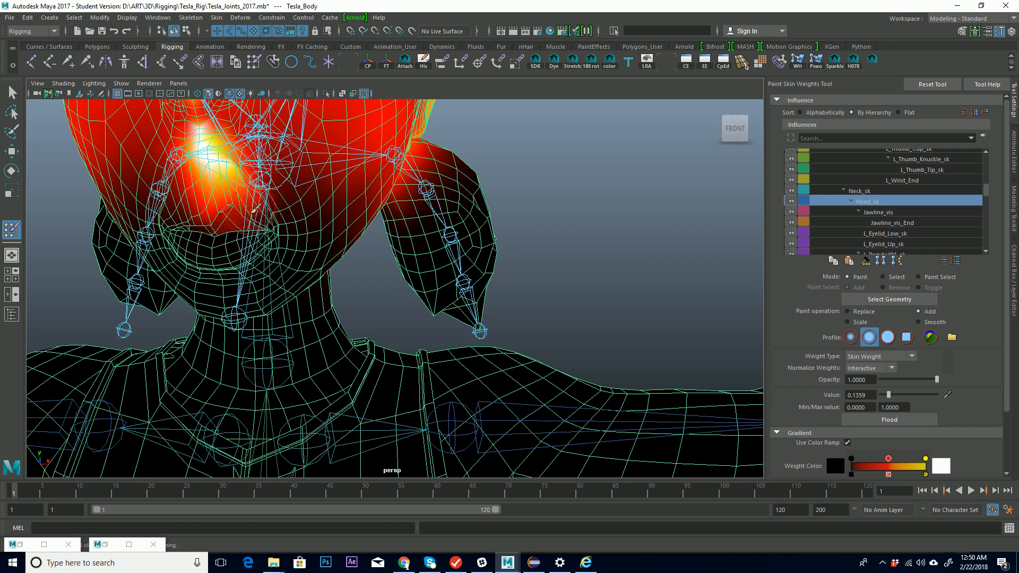
{"action": "mouse_move", "coordinate": [234, 192]}
{"action": "left_mouse_down"}
{"action": "mouse_move", "coordinate": [215, 201]}
{"action": "mouse_move", "coordinate": [225, 235]}
{"action": "left_mouse_up"}
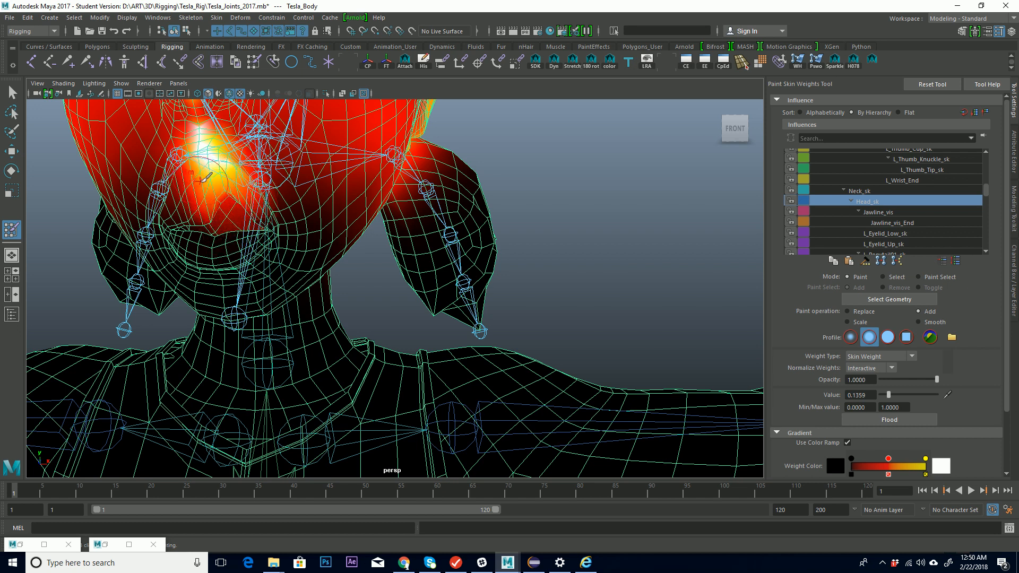
{"action": "left_click_drag", "start_coordinate": [215, 180], "coordinate": [265, 195]}
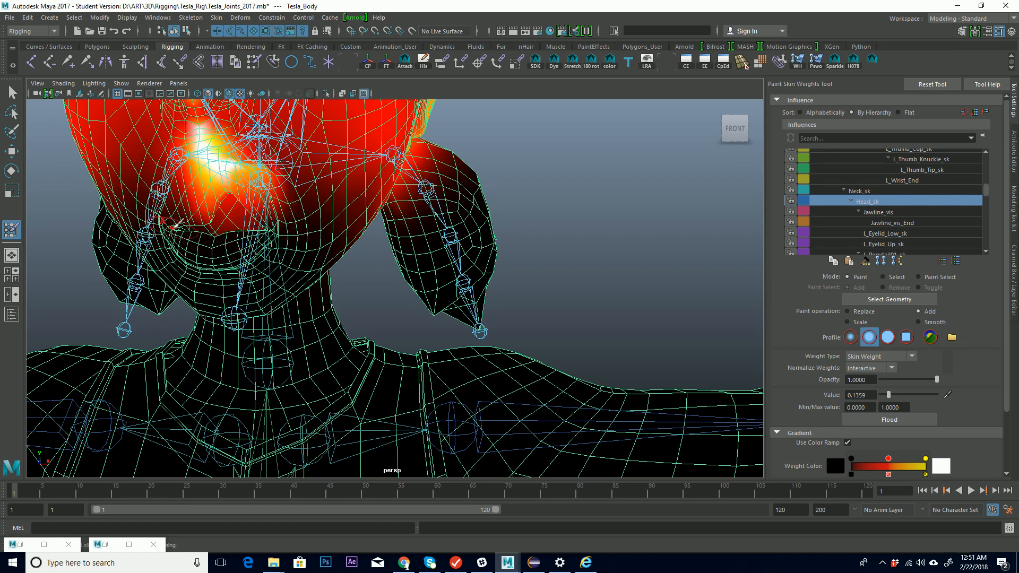
{"action": "mouse_move", "coordinate": [247, 223]}
{"action": "left_mouse_down", "text": "alt"}
{"action": "mouse_move", "coordinate": [262, 228]}
{"action": "mouse_move", "coordinate": [257, 235]}
{"action": "left_mouse_up", "text": "alt"}
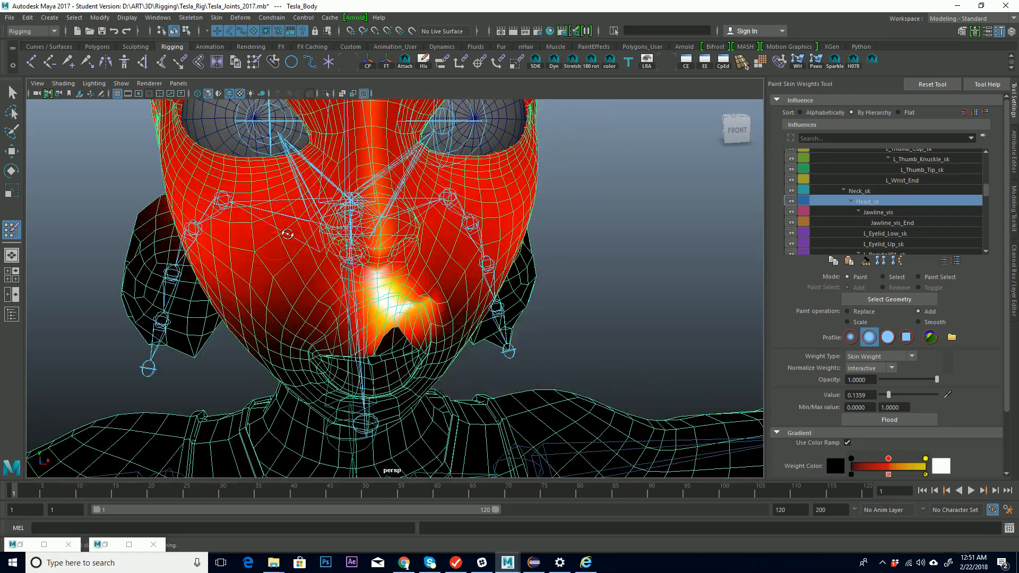
{"action": "left_click_drag", "start_coordinate": [390, 300], "coordinate": [388, 302]}
- Examine the Head_sk influence on the forehead, eyes, mouth, neck and ponytails, up close and with the upper body in view
{"action": "scroll", "coordinate": [501, 177], "scroll_direction": "up", "scroll_amount": 5}
{"action": "middle_click_drag", "start_coordinate": [501, 177], "coordinate": [467, 285], "text": "alt"}
{"action": "scroll", "coordinate": [468, 285], "scroll_direction": "down", "scroll_amount": 3}
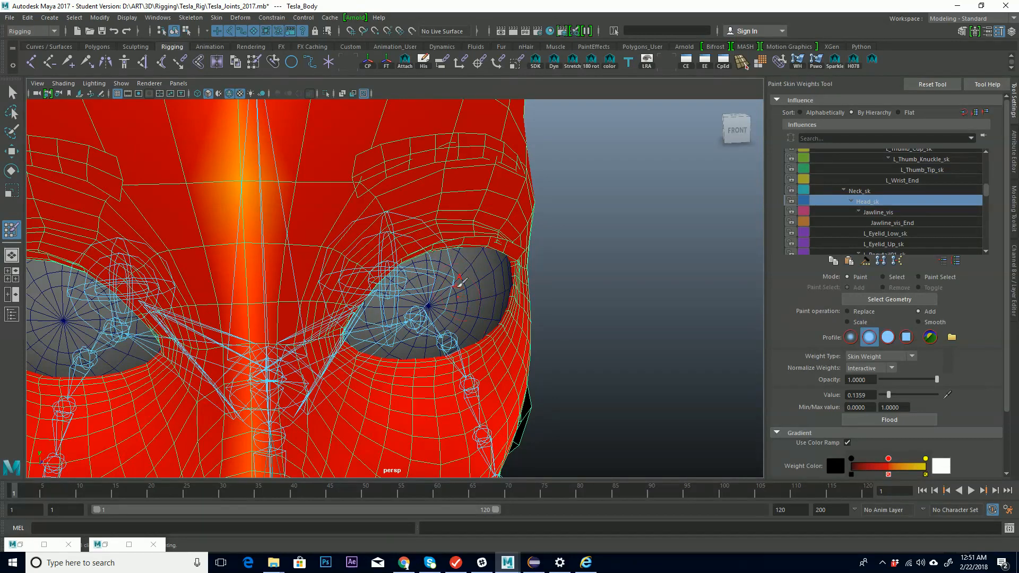
{"action": "scroll", "coordinate": [368, 270], "scroll_direction": "down", "scroll_amount": 3}
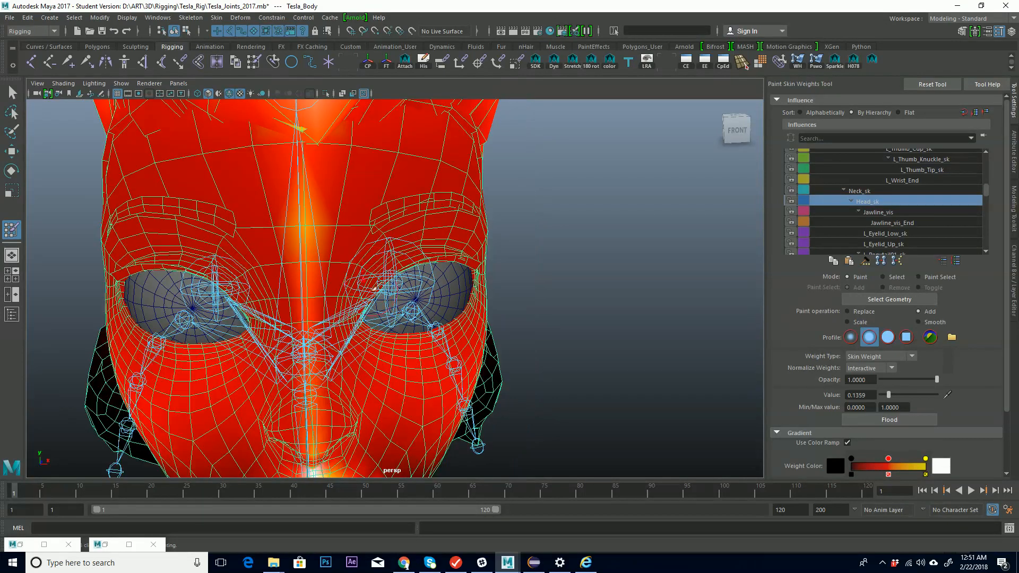
{"action": "middle_click_drag", "start_coordinate": [386, 325], "coordinate": [325, 204], "text": "alt"}
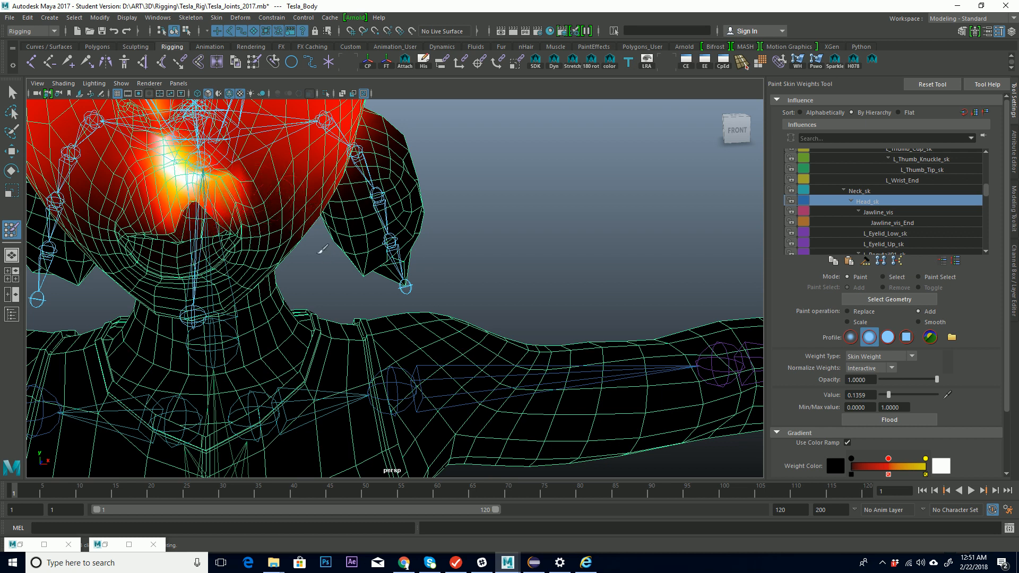
{"action": "scroll", "coordinate": [355, 278], "scroll_direction": "down", "scroll_amount": 3}
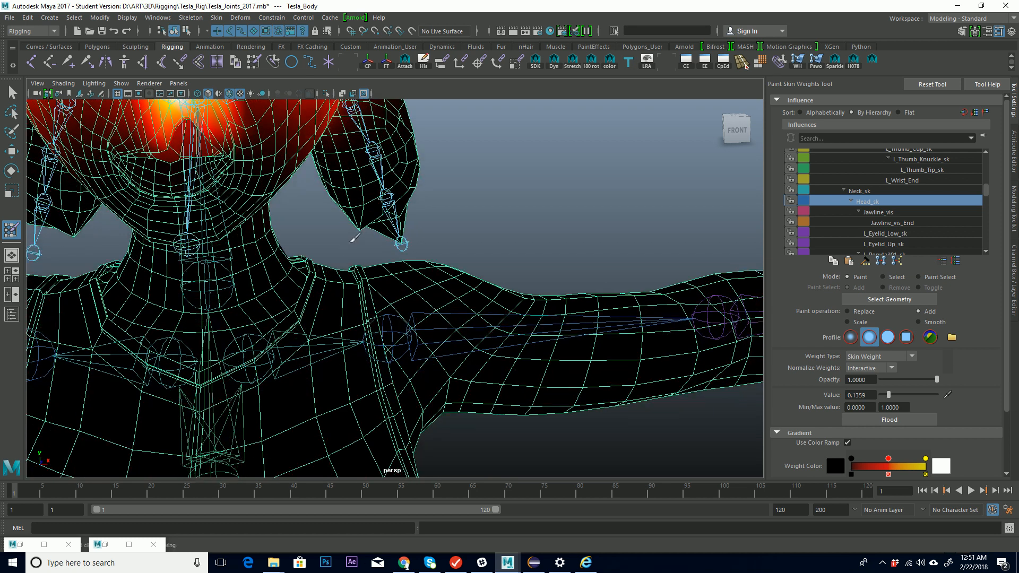
{"action": "scroll", "coordinate": [120, 276], "scroll_direction": "down", "scroll_amount": 4}
{"action": "right_click_drag", "start_coordinate": [120, 276], "coordinate": [108, 277], "text": "alt"}
{"action": "middle_click_drag", "start_coordinate": [348, 265], "coordinate": [346, 300], "text": "alt"}
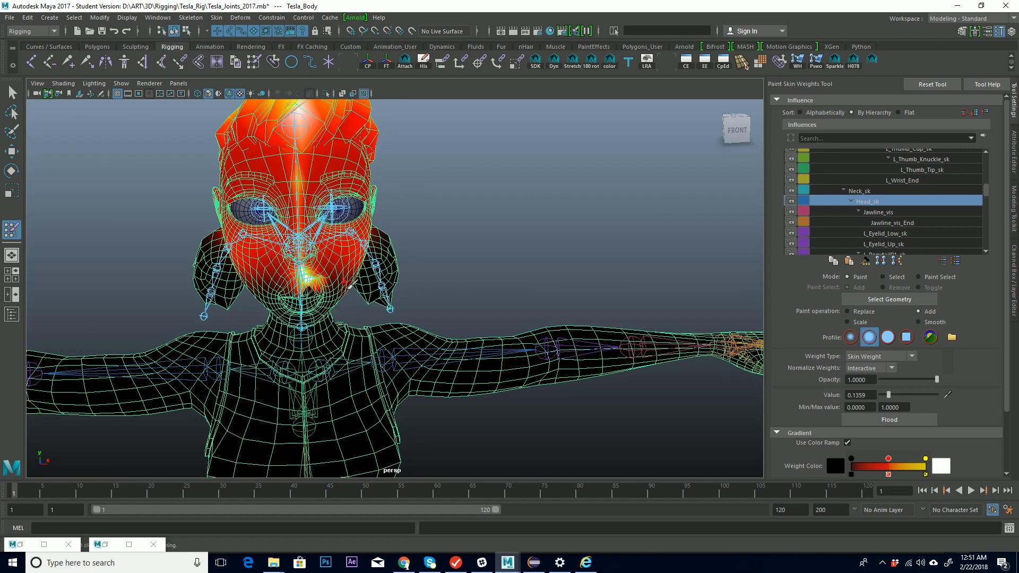
{"action": "left_click_drag", "start_coordinate": [357, 285], "coordinate": [332, 277], "text": "alt"}
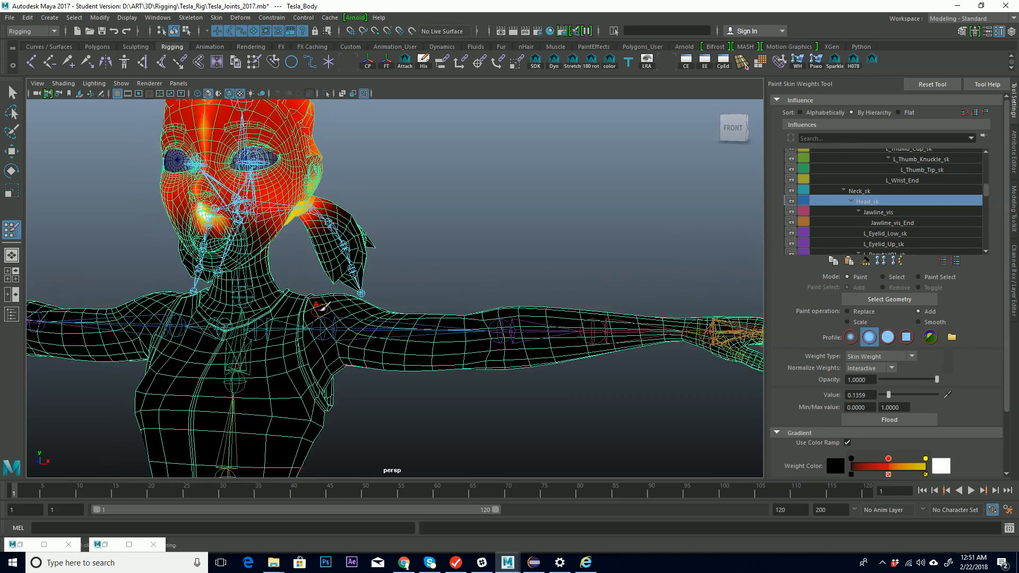
{"action": "middle_click_drag", "start_coordinate": [300, 355], "coordinate": [341, 340], "text": "alt"}
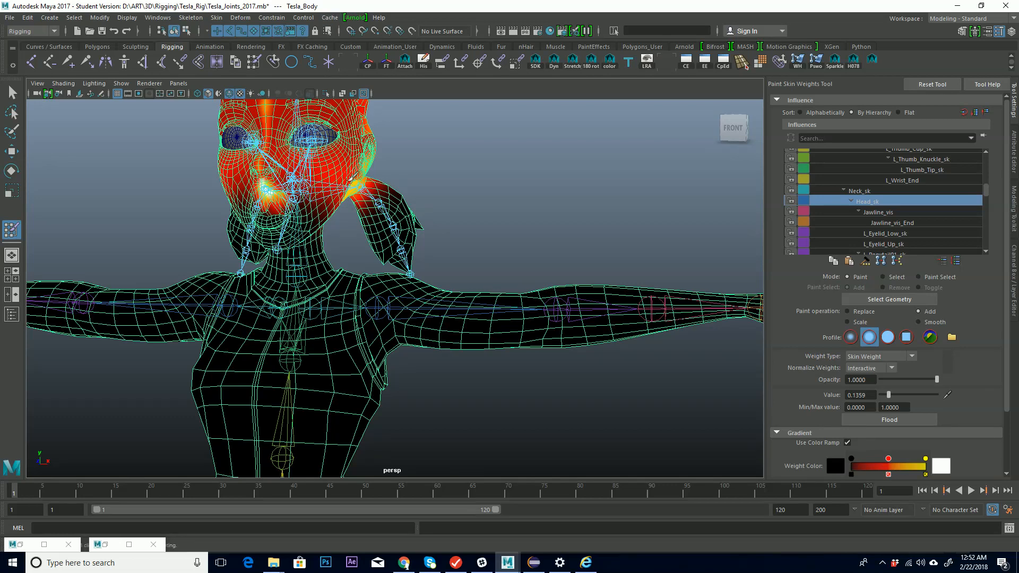
{"action": "scroll", "coordinate": [351, 177], "scroll_direction": "up", "scroll_amount": 2}
{"action": "middle_click_drag", "start_coordinate": [321, 225], "coordinate": [317, 294], "text": "alt"}
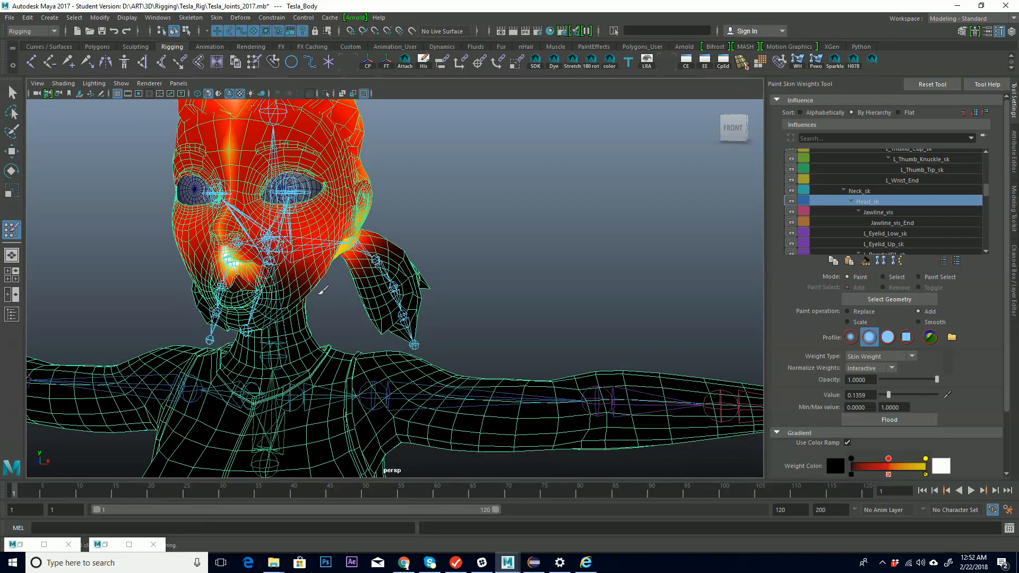
{"action": "scroll", "coordinate": [323, 287], "scroll_direction": "down", "scroll_amount": 5}
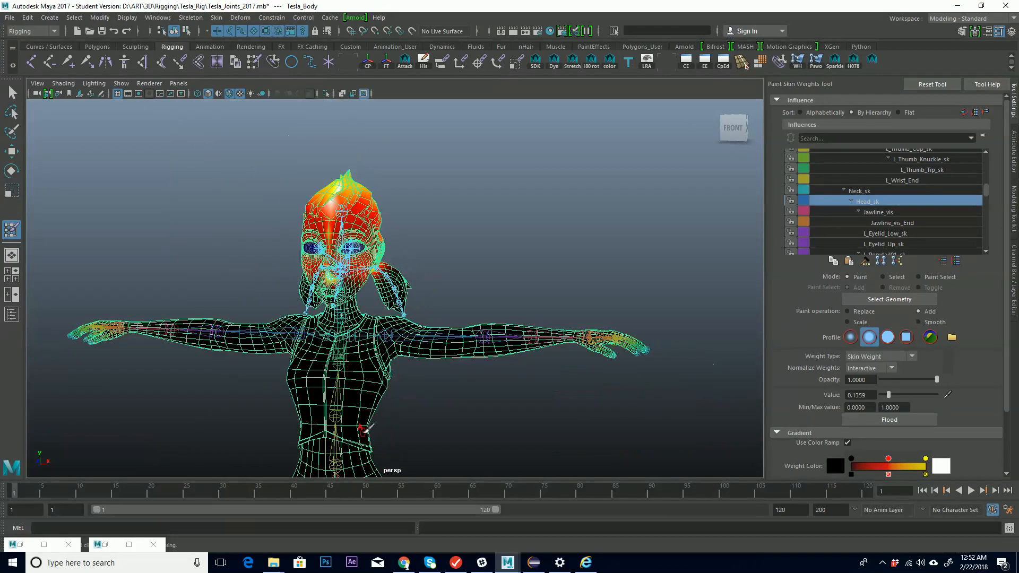
{"action": "middle_click_drag", "start_coordinate": [364, 391], "coordinate": [363, 383], "text": "alt"}
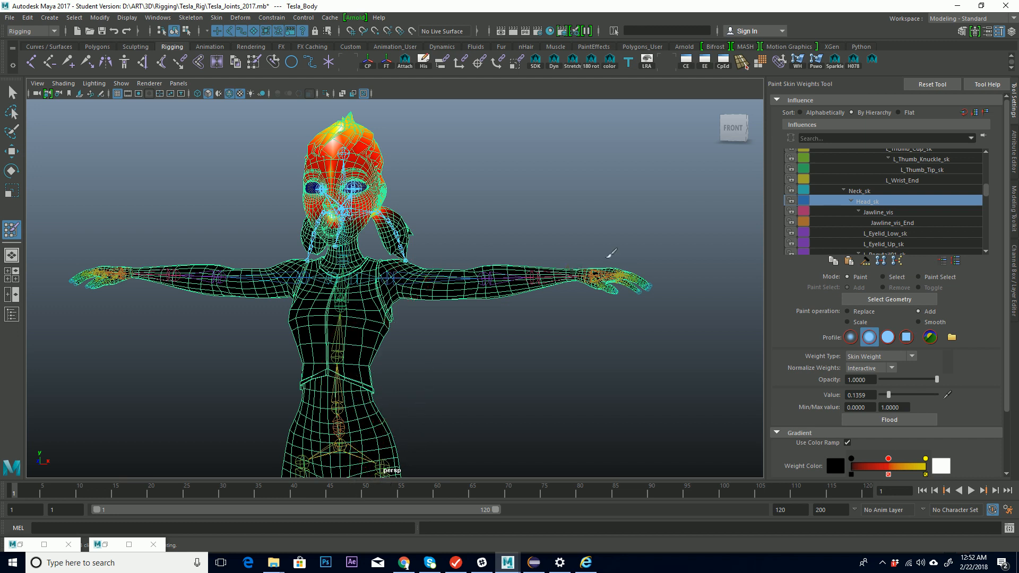
{"action": "left_click_drag", "start_coordinate": [391, 363], "coordinate": [365, 356], "text": "alt"}
- Select the Jaw_sk joint of the character's head and reset its Rotate Z to 0
{"action": "key", "text": "e"}
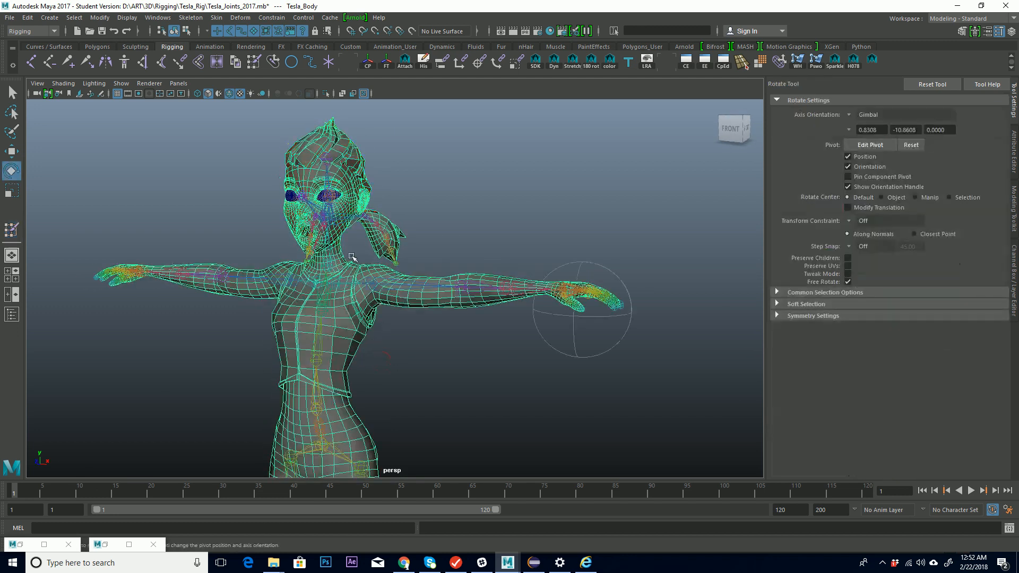
{"action": "left_click", "coordinate": [328, 228]}
{"action": "key", "text": "Up"}
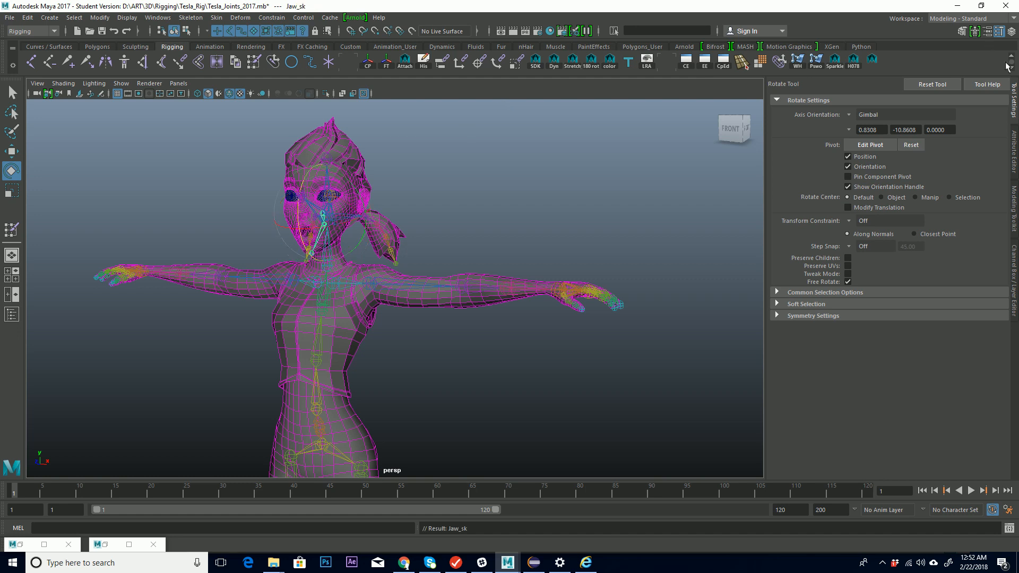
{"action": "left_click", "coordinate": [1014, 157]}
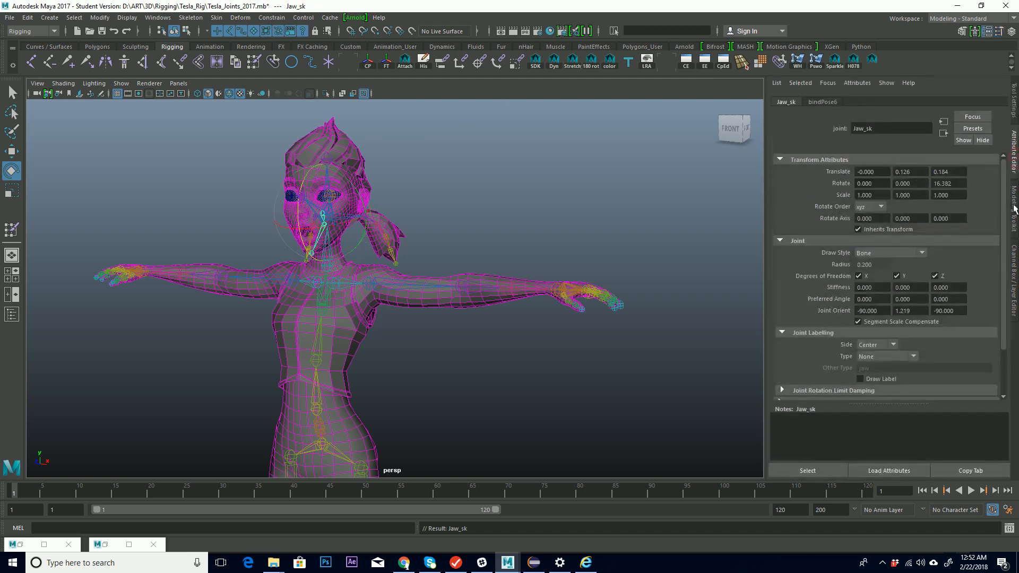
{"action": "left_click", "coordinate": [1013, 260]}
{"action": "double_click", "coordinate": [993, 144]}
{"action": "type", "text": "0"}
{"action": "key", "text": "Return"}
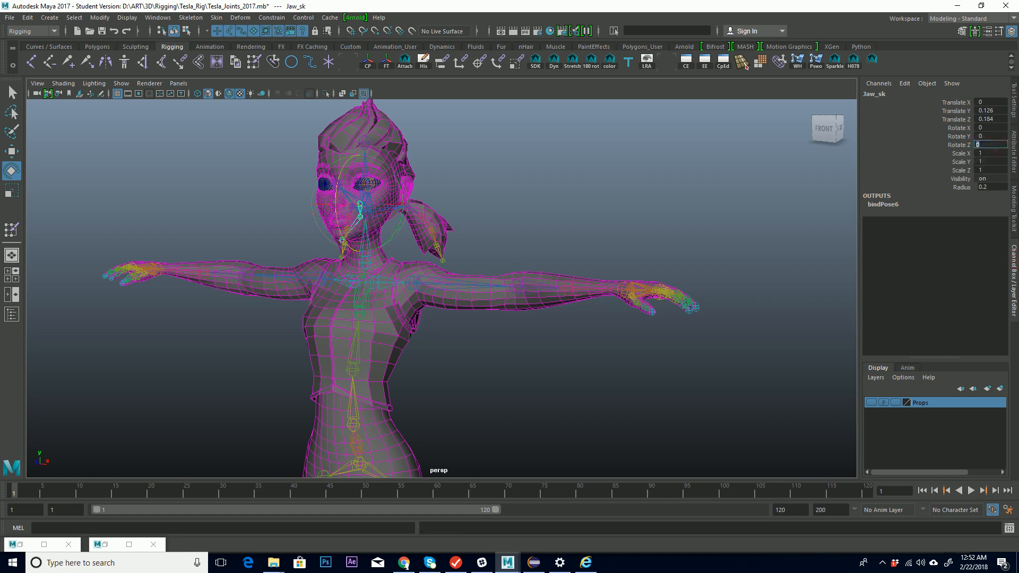
- Select Tesla_Body and examine the mesh around the head, jaw, ponytails, arms and torso from several angles
{"action": "left_click", "coordinate": [471, 301]}
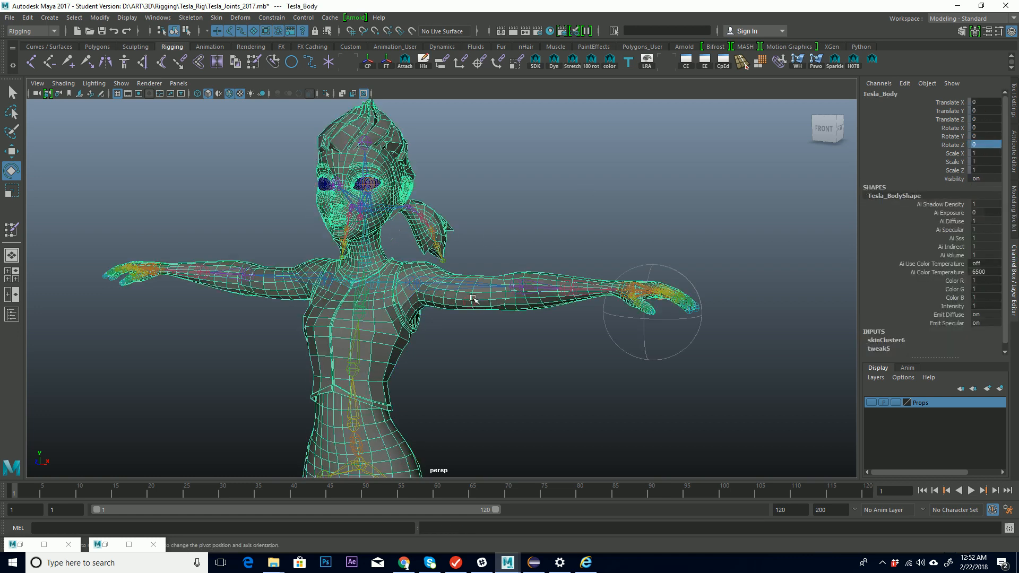
{"action": "left_click", "coordinate": [217, 63]}
{"action": "left_click_drag", "start_coordinate": [513, 255], "coordinate": [502, 276], "text": "alt"}
{"action": "middle_click_drag", "start_coordinate": [502, 276], "coordinate": [513, 312], "text": "alt"}
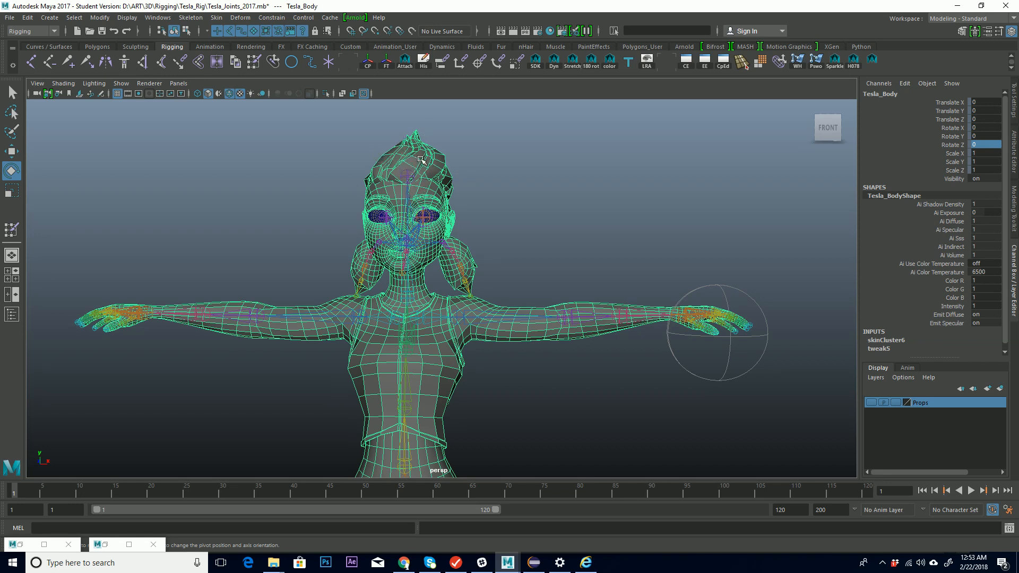
{"action": "left_click_drag", "start_coordinate": [422, 160], "coordinate": [404, 198], "text": "alt"}
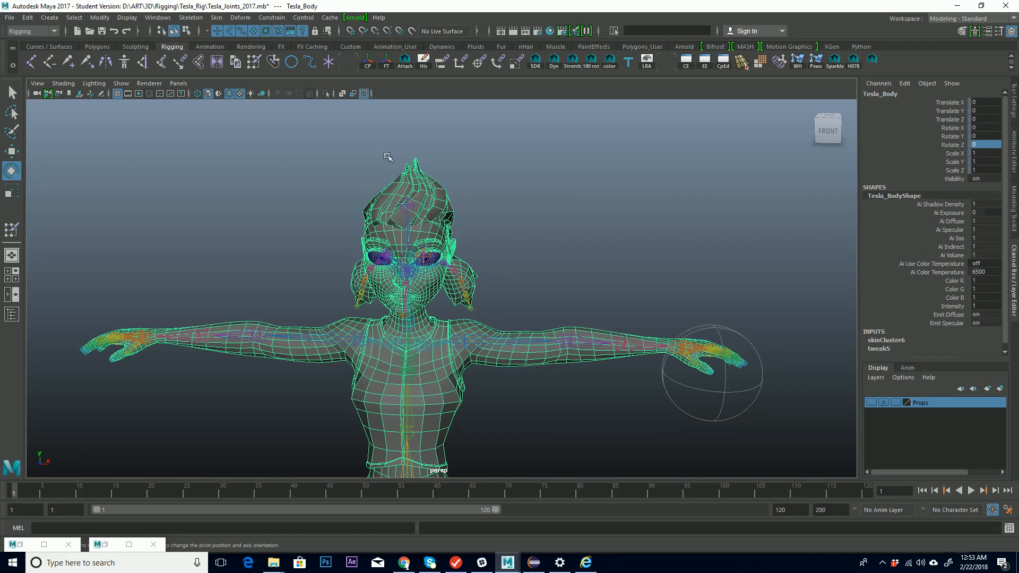
{"action": "left_click_drag", "start_coordinate": [455, 289], "coordinate": [452, 260], "text": "alt"}
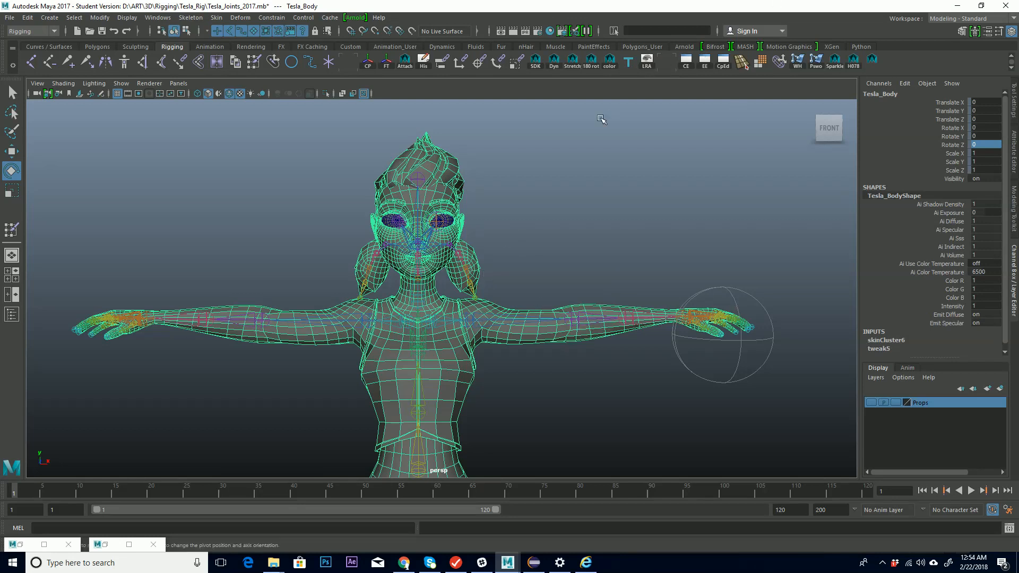
{"action": "scroll", "coordinate": [535, 208], "scroll_direction": "up", "scroll_amount": 3}
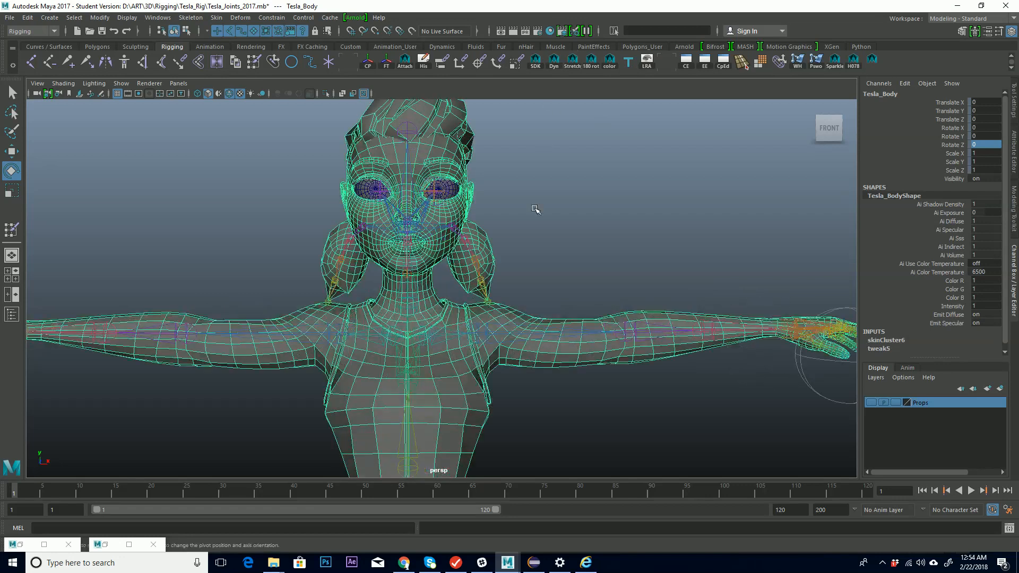
{"action": "left_click_drag", "start_coordinate": [535, 208], "coordinate": [513, 214], "text": "alt"}
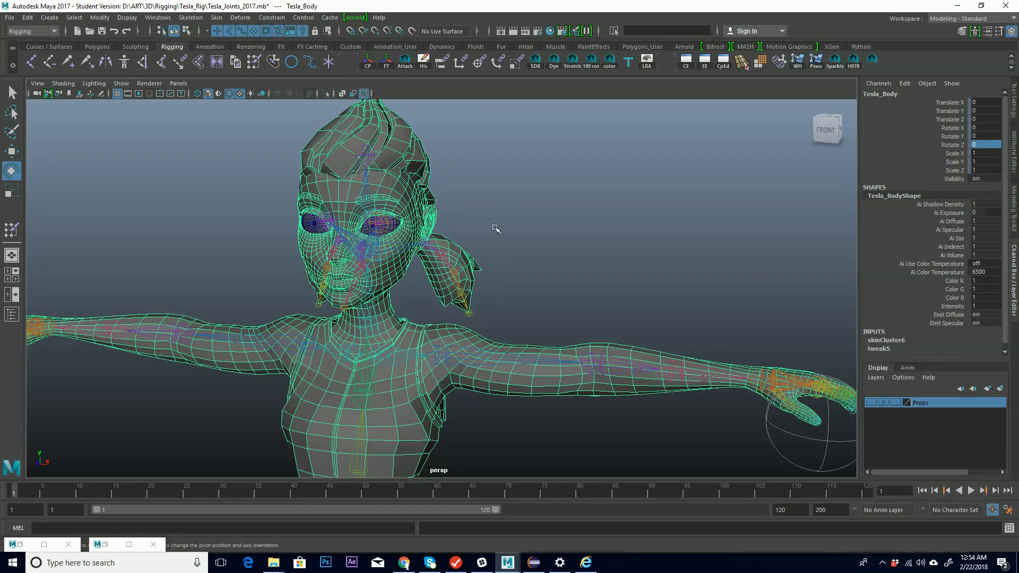
{"action": "left_click_drag", "start_coordinate": [412, 299], "coordinate": [423, 289], "text": "alt"}
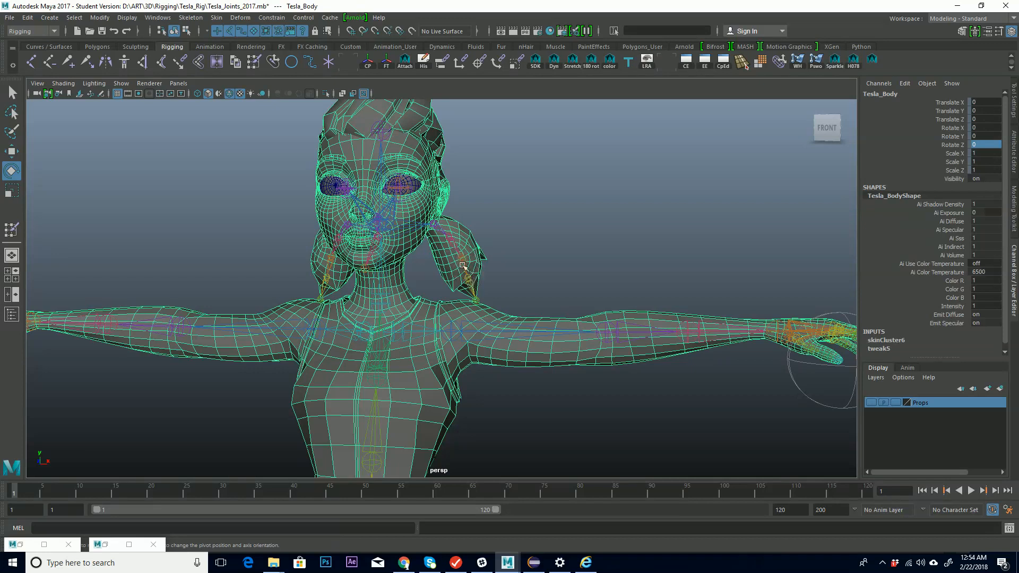
{"action": "left_click_drag", "start_coordinate": [370, 275], "coordinate": [357, 271], "text": "alt"}
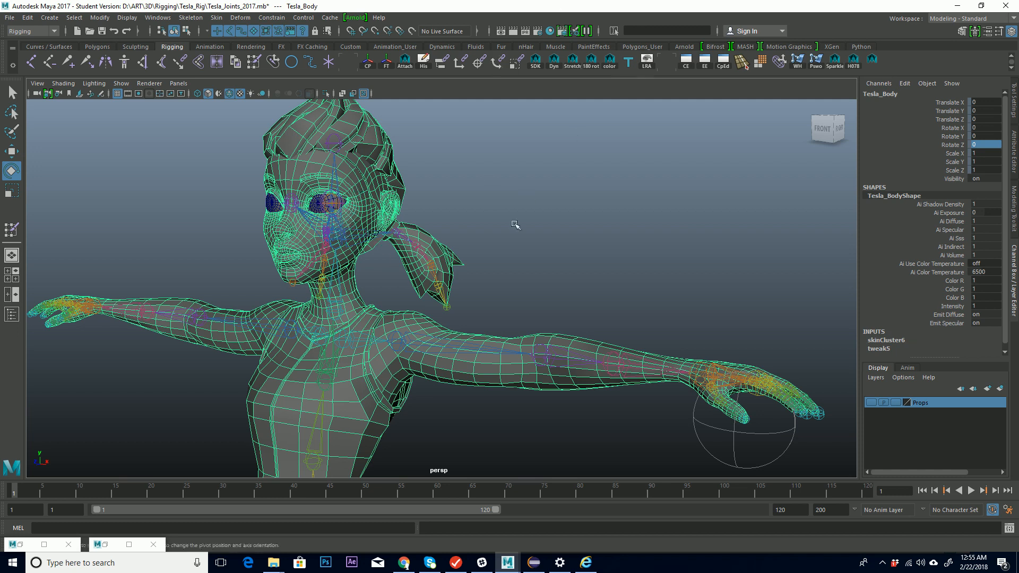
{"action": "middle_click_drag", "start_coordinate": [506, 262], "coordinate": [511, 215], "text": "alt"}
{"action": "left_click_drag", "start_coordinate": [401, 211], "coordinate": [446, 207], "text": "alt"}
{"action": "middle_click_drag", "start_coordinate": [462, 188], "coordinate": [387, 130], "text": "alt"}
{"action": "middle_click_drag", "start_coordinate": [489, 332], "coordinate": [480, 278], "text": "alt"}
{"action": "scroll", "coordinate": [483, 298], "scroll_direction": "down", "scroll_amount": 5}
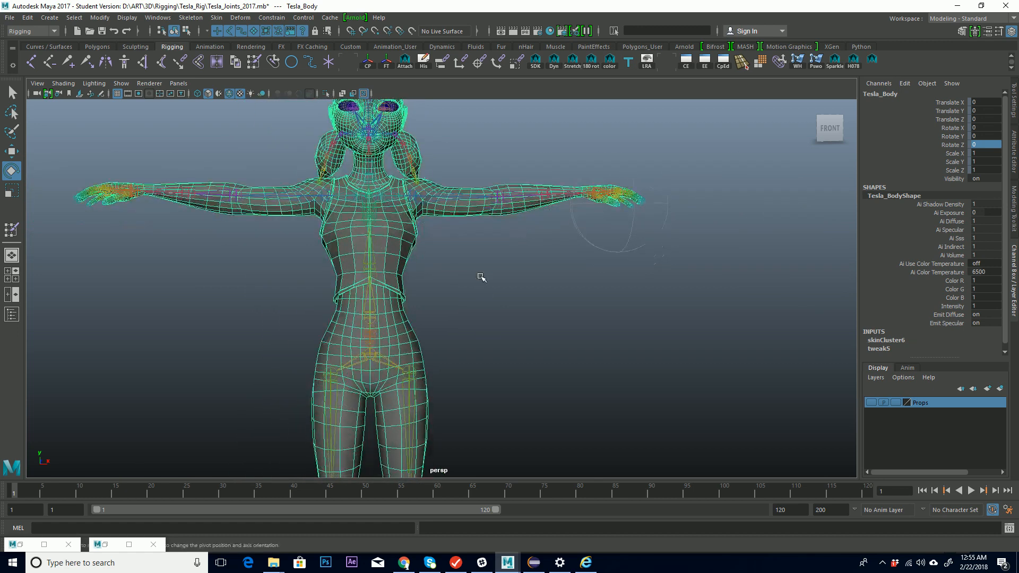
{"action": "left_click_drag", "start_coordinate": [496, 273], "coordinate": [473, 276], "text": "alt"}
{"action": "middle_click_drag", "start_coordinate": [453, 250], "coordinate": [463, 268], "text": "alt"}
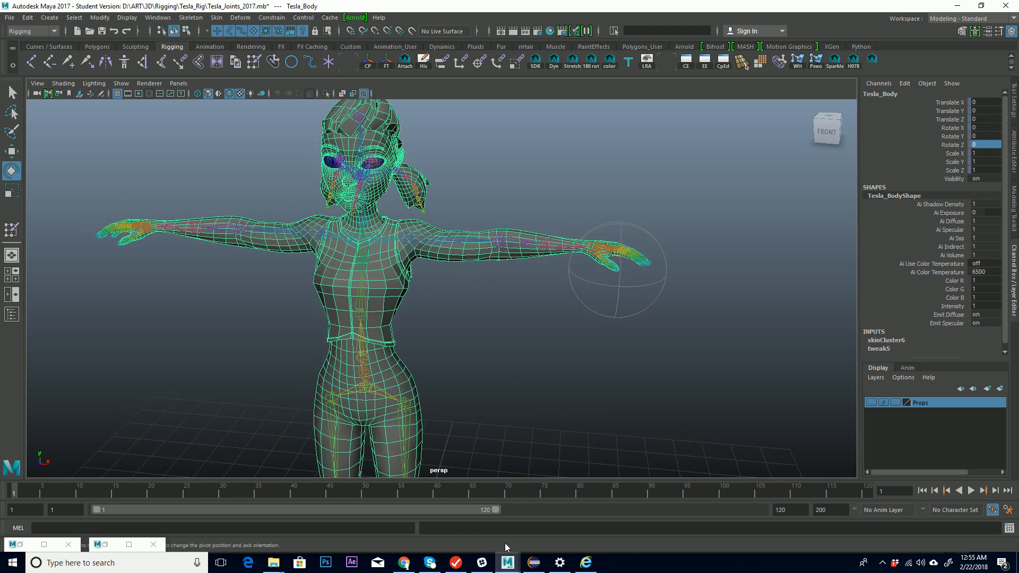
- Switch to the Maya window with Tesla_Skinned_2017.mb and bring the character's upper body into close view
{"action": "mouse_move", "coordinate": [508, 561]}
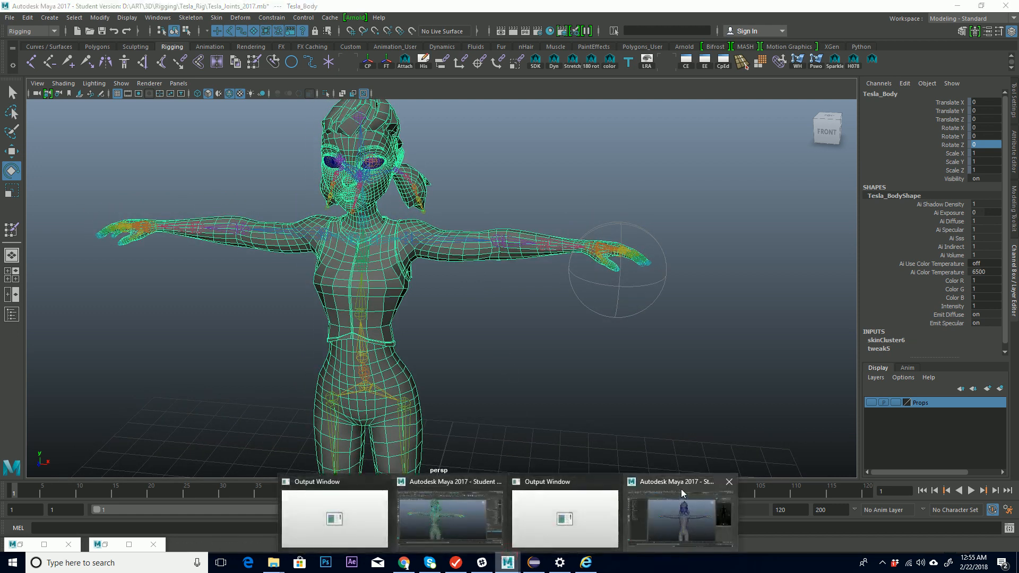
{"action": "left_click", "coordinate": [683, 494]}
{"action": "middle_click_drag", "start_coordinate": [610, 367], "coordinate": [561, 367], "text": "alt"}
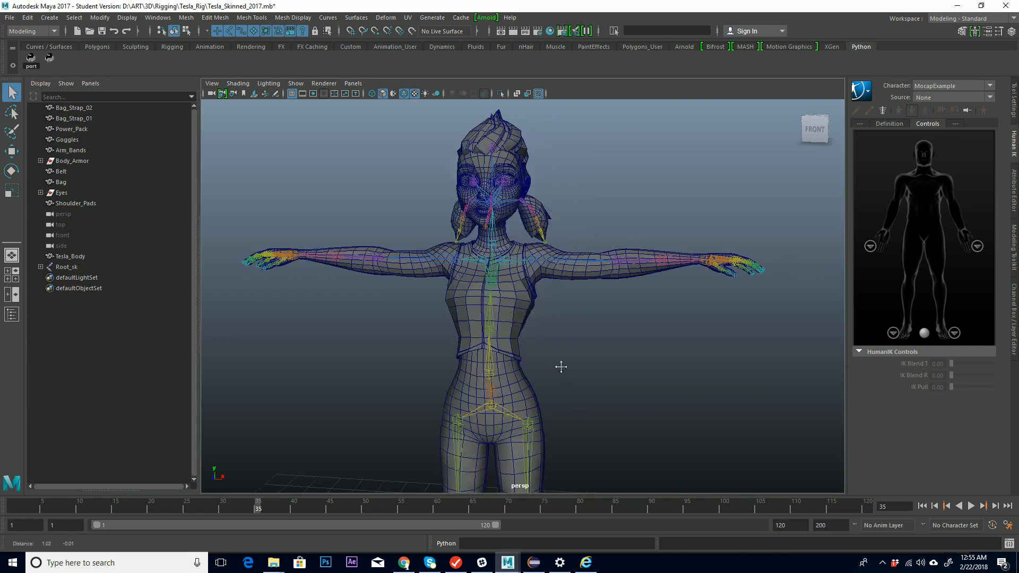
{"action": "scroll", "coordinate": [561, 367], "scroll_direction": "up", "scroll_amount": 10}
{"action": "middle_click_drag", "start_coordinate": [645, 296], "coordinate": [632, 357], "text": "alt"}
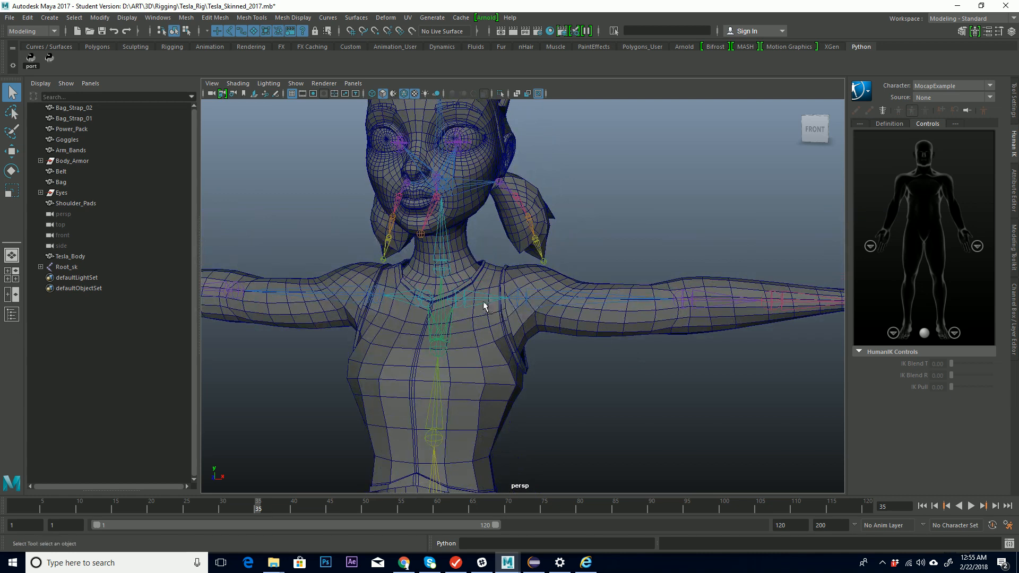
- Test-rotate L_Clavicle_sk upward about 12 degrees and L_Shoulder_sk downward about 54 degrees, undoing each rotation
{"action": "left_click", "coordinate": [477, 298]}
{"action": "key", "text": "e"}
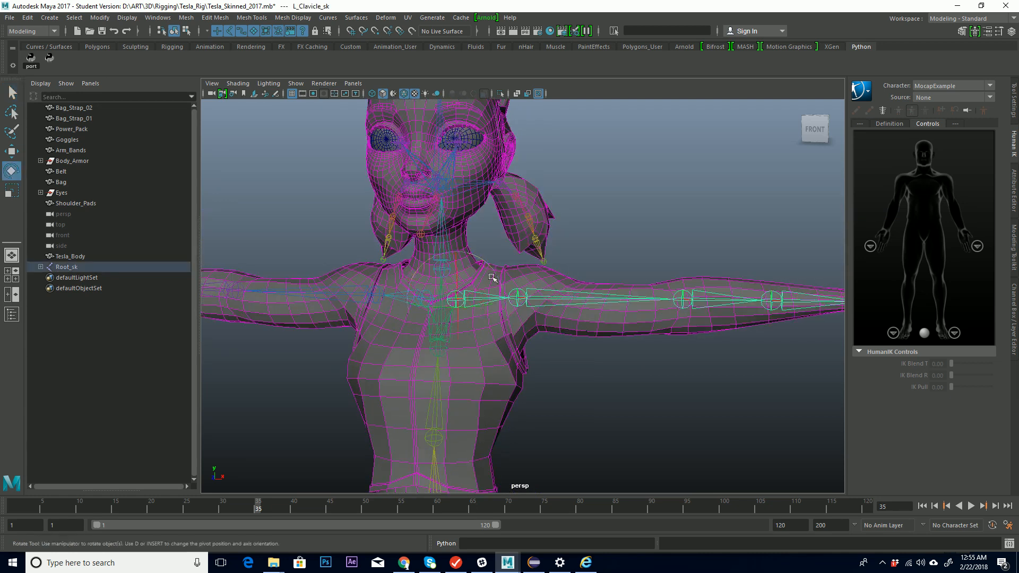
{"action": "mouse_move", "coordinate": [494, 264]}
{"action": "left_mouse_down"}
{"action": "mouse_move", "coordinate": [481, 253]}
{"action": "mouse_move", "coordinate": [487, 287]}
{"action": "mouse_move", "coordinate": [473, 246]}
{"action": "mouse_move", "coordinate": [490, 298]}
{"action": "mouse_move", "coordinate": [483, 259]}
{"action": "left_mouse_up"}
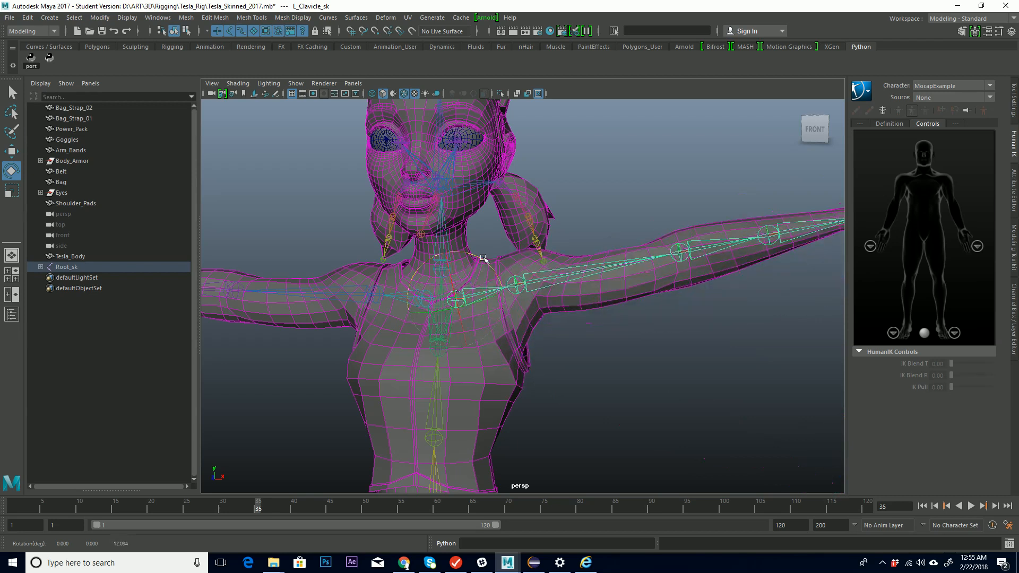
{"action": "key", "text": "ctrl+z"}
{"action": "left_click", "coordinate": [522, 300]}
{"action": "left_click_drag", "start_coordinate": [542, 272], "coordinate": [541, 301]}
{"action": "key", "text": "ctrl+z"}
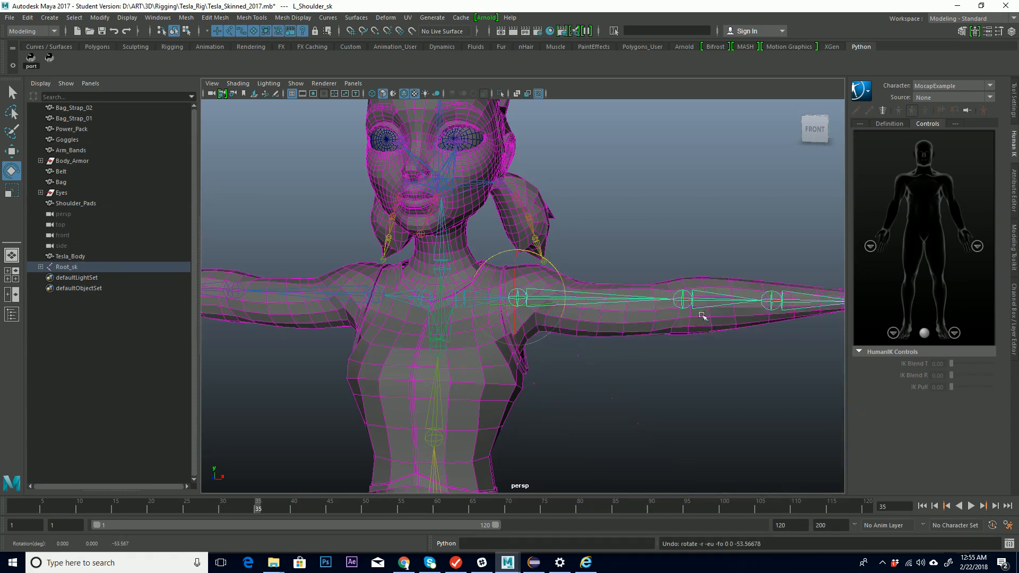
- Test the elbow deformation by bending L_Elbow_sk about 49 degrees around Y, and undo the rotation
{"action": "left_click", "coordinate": [704, 305]}
{"action": "left_click_drag", "start_coordinate": [724, 348], "coordinate": [660, 403], "text": "alt"}
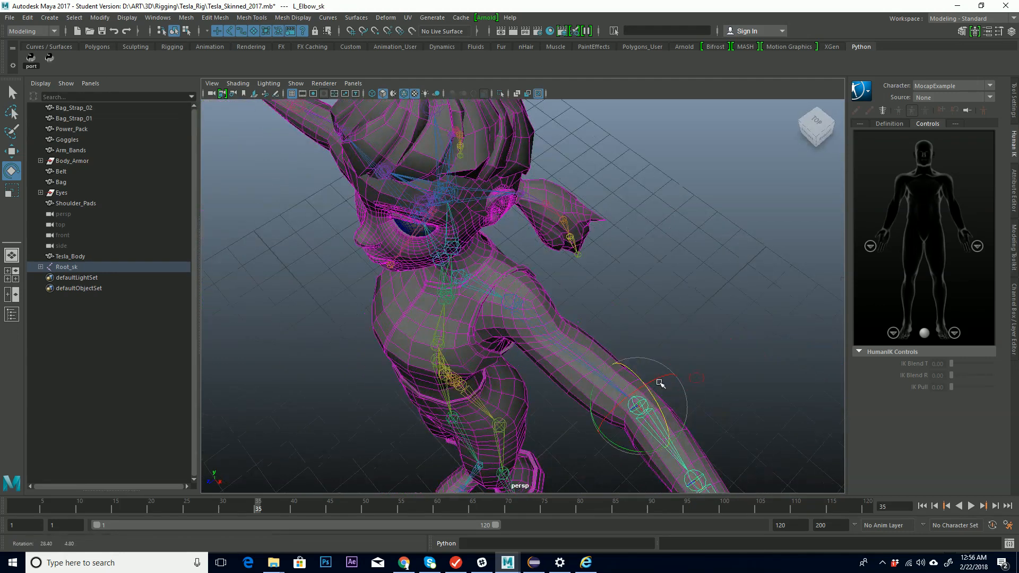
{"action": "left_click_drag", "start_coordinate": [623, 445], "coordinate": [590, 425]}
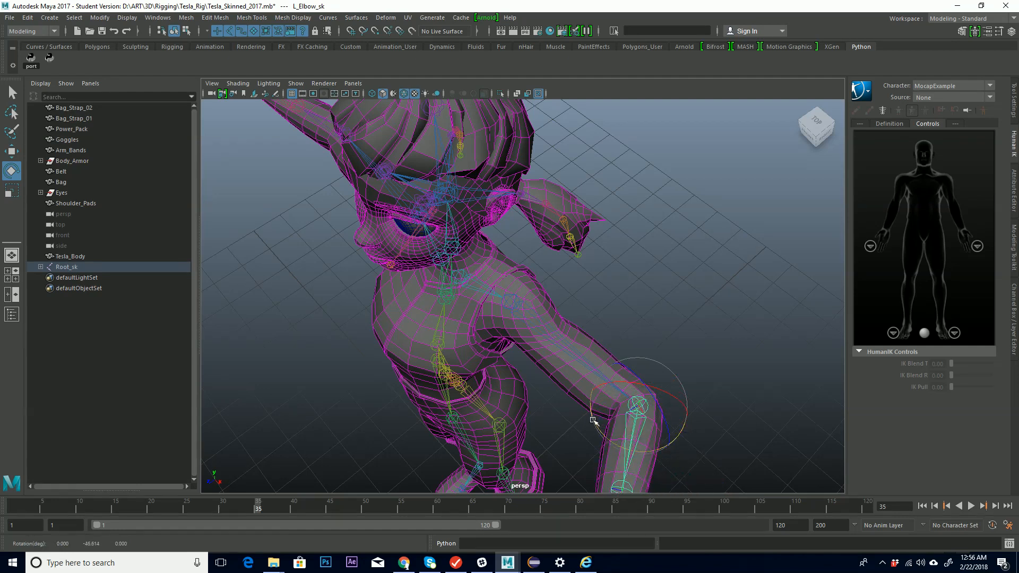
{"action": "key", "text": "ctrl+z"}
{"action": "left_click_drag", "start_coordinate": [495, 378], "coordinate": [514, 333], "text": "alt"}
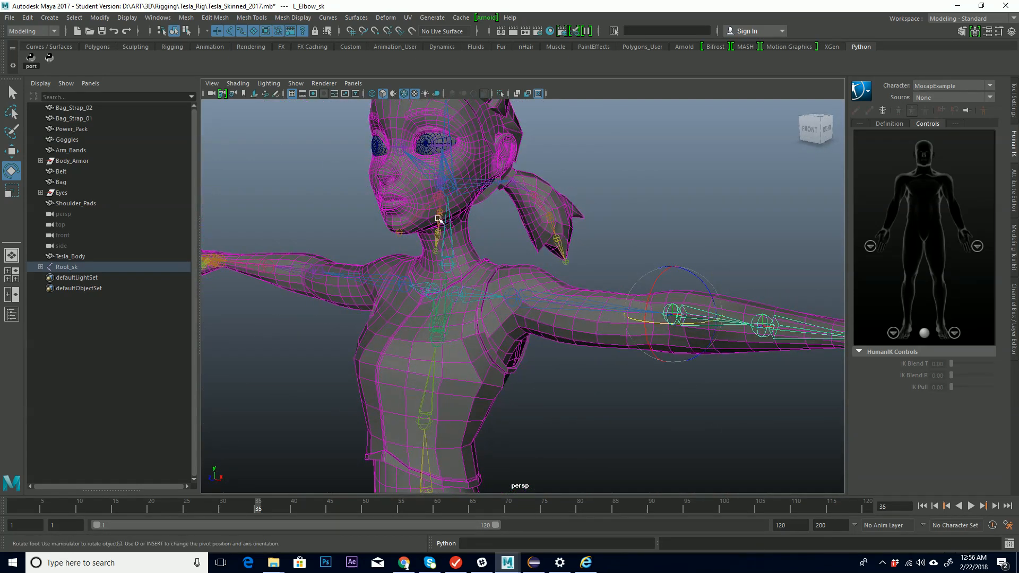
- Test the mouth deformation by rotating Jaw_sk open about 14 degrees around Z, and undo the rotation
{"action": "left_click", "coordinate": [426, 214]}
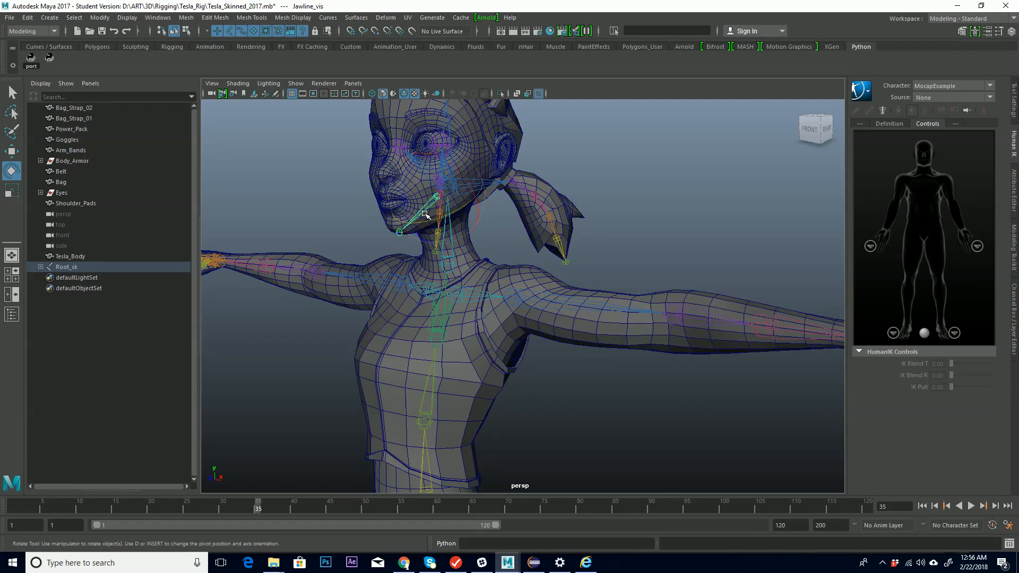
{"action": "key", "text": "Up"}
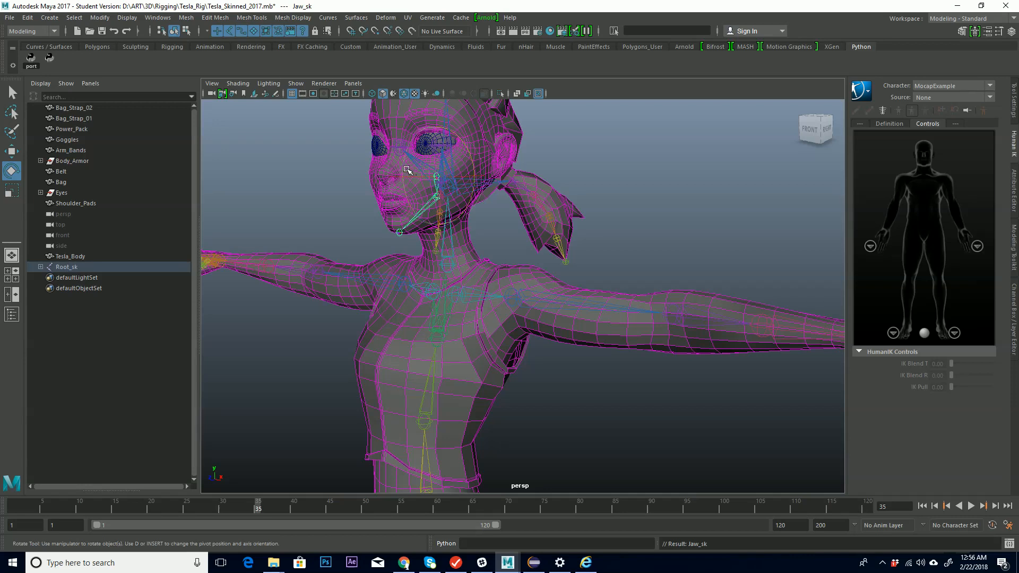
{"action": "left_click_drag", "start_coordinate": [405, 170], "coordinate": [399, 163]}
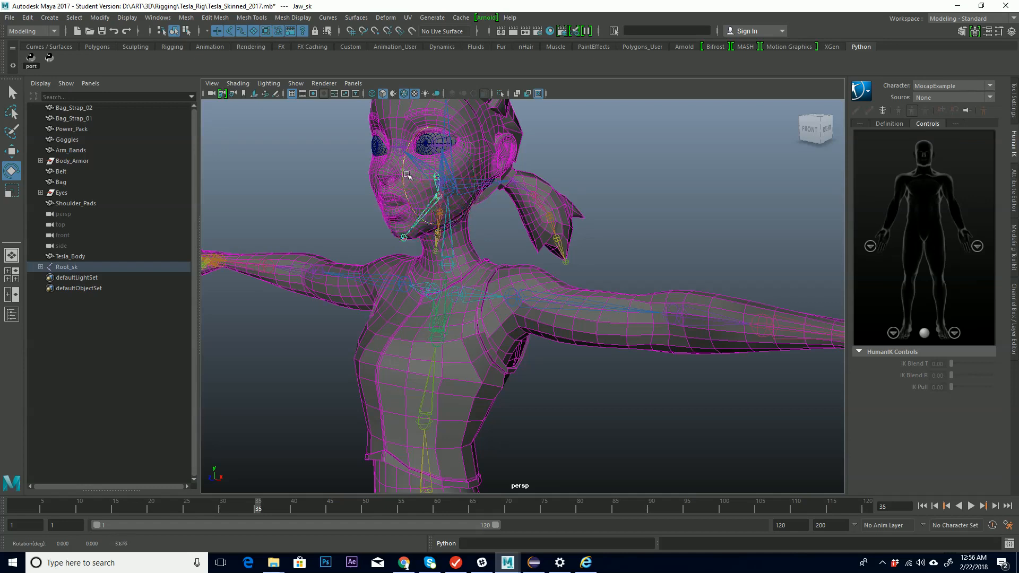
{"action": "left_click_drag", "start_coordinate": [416, 186], "coordinate": [417, 182]}
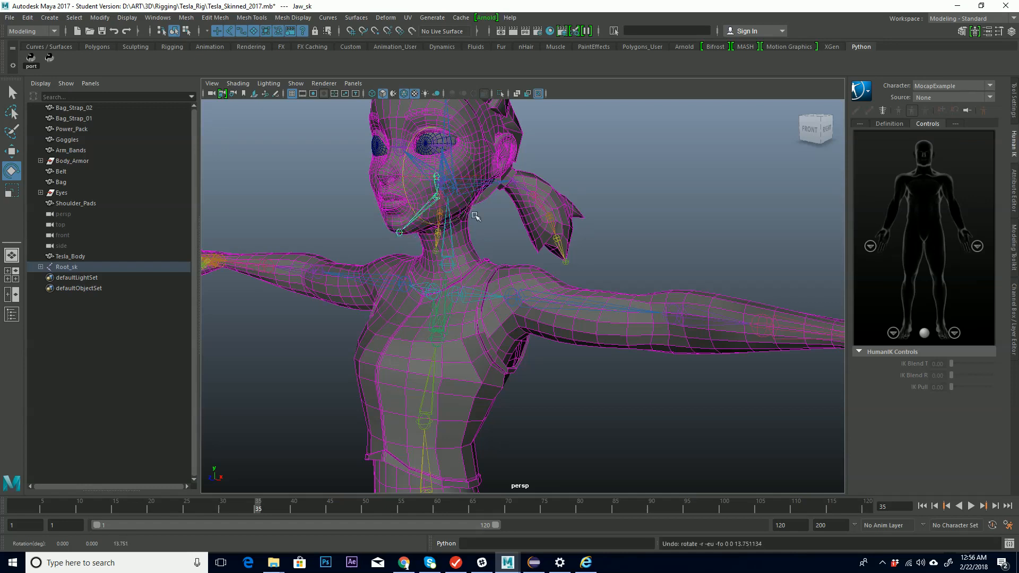
- Inspect the left arm and hand, test-rotate L_Shoulder_sk about -8 degrees around Y, and undo the rotation
{"action": "middle_click_drag", "start_coordinate": [501, 362], "coordinate": [510, 298], "text": "alt"}
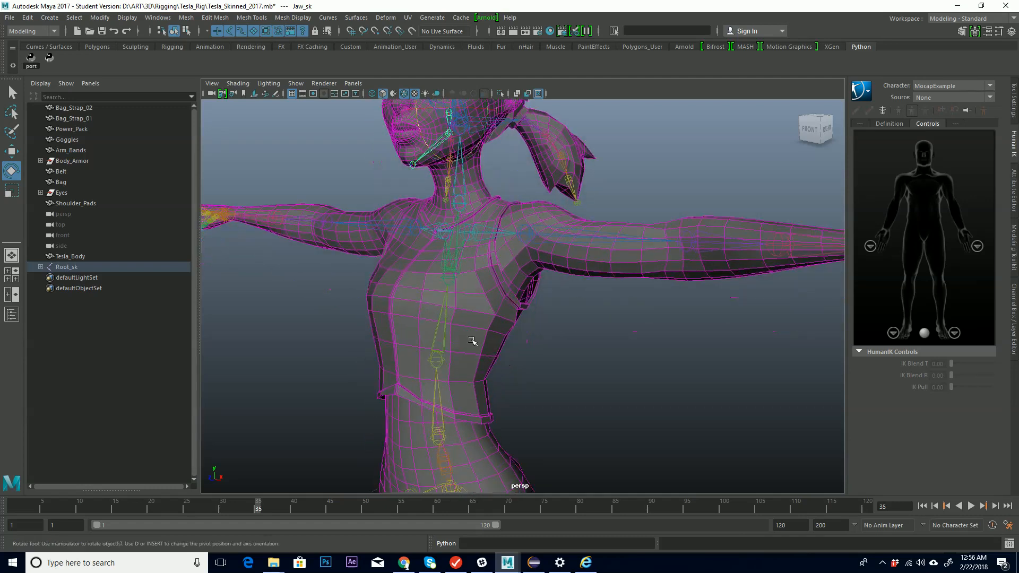
{"action": "middle_click_drag", "start_coordinate": [712, 319], "coordinate": [505, 331], "text": "alt"}
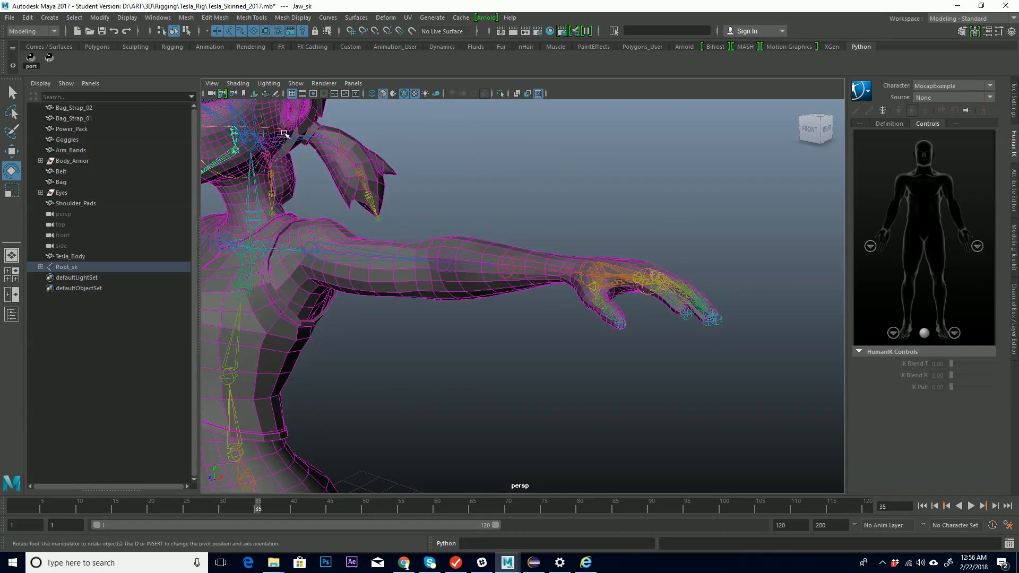
{"action": "middle_click_drag", "start_coordinate": [387, 262], "coordinate": [600, 278], "text": "alt"}
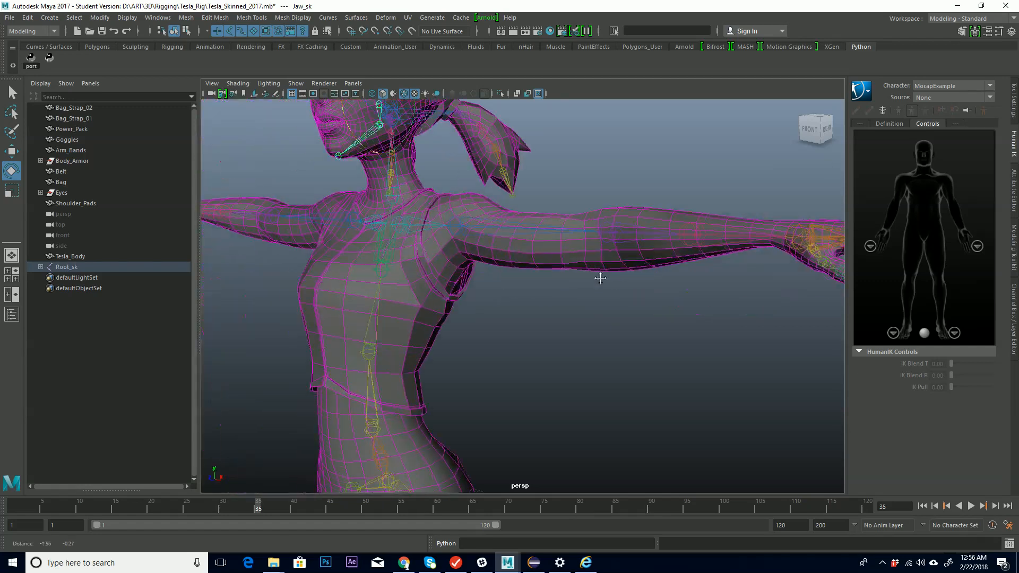
{"action": "left_click_drag", "start_coordinate": [539, 284], "coordinate": [472, 243], "text": "alt"}
{"action": "left_click", "coordinate": [471, 225]}
{"action": "key", "text": "ctrl+z"}
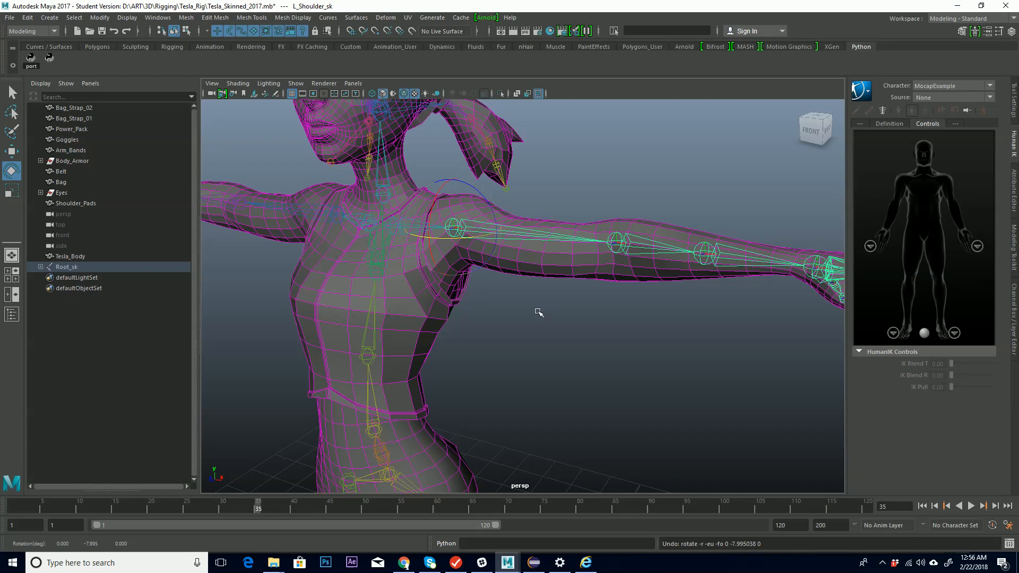
{"action": "left_click_drag", "start_coordinate": [538, 310], "coordinate": [512, 316], "text": "alt"}
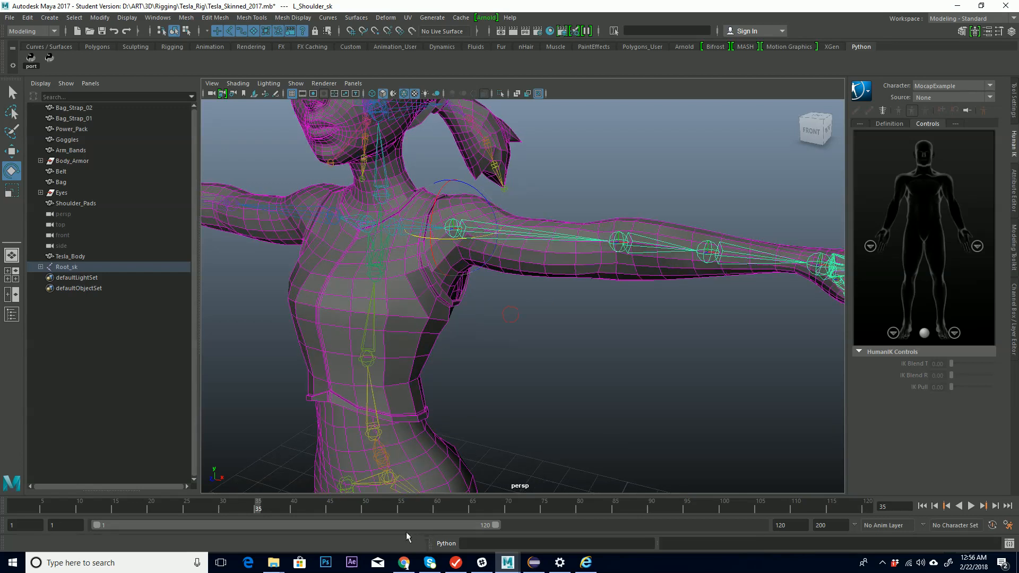
- Switch to the Tesla_Joints_2017 scene and select L_Shoulder_sk on the body's skeleton
{"action": "mouse_move", "coordinate": [508, 563]}
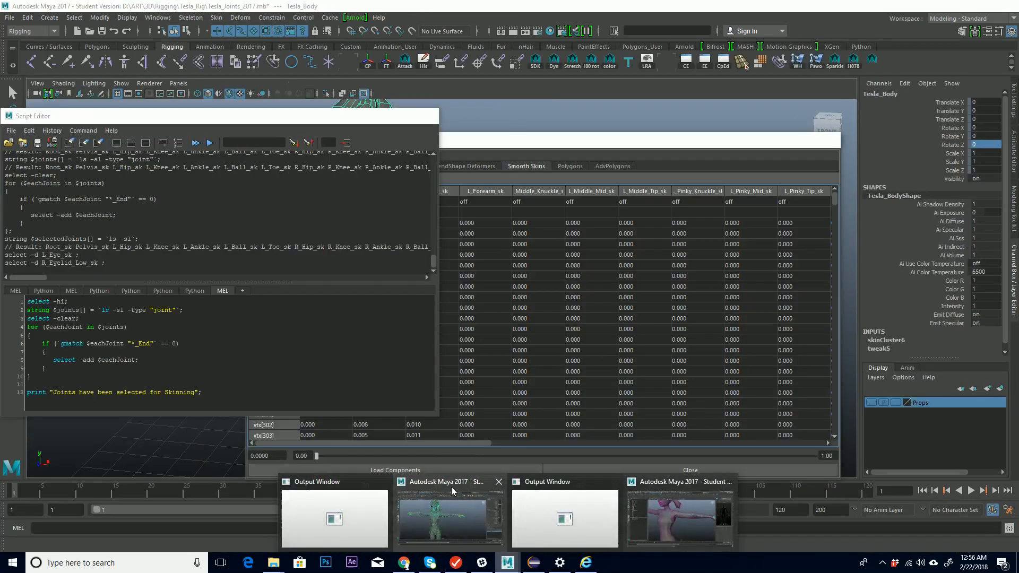
{"action": "left_click", "coordinate": [450, 488]}
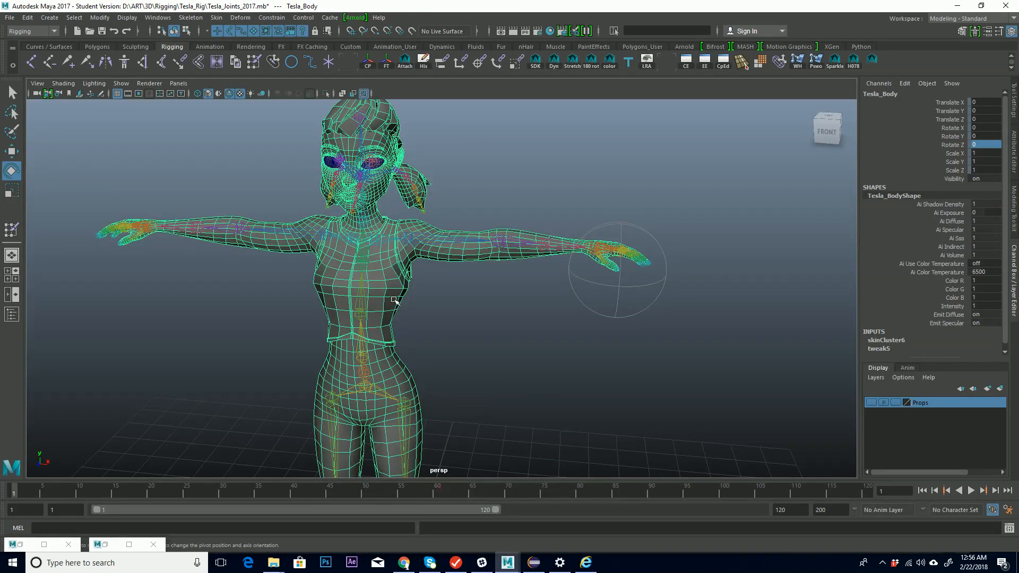
{"action": "left_click", "coordinate": [470, 342]}
{"action": "left_click", "coordinate": [408, 240]}
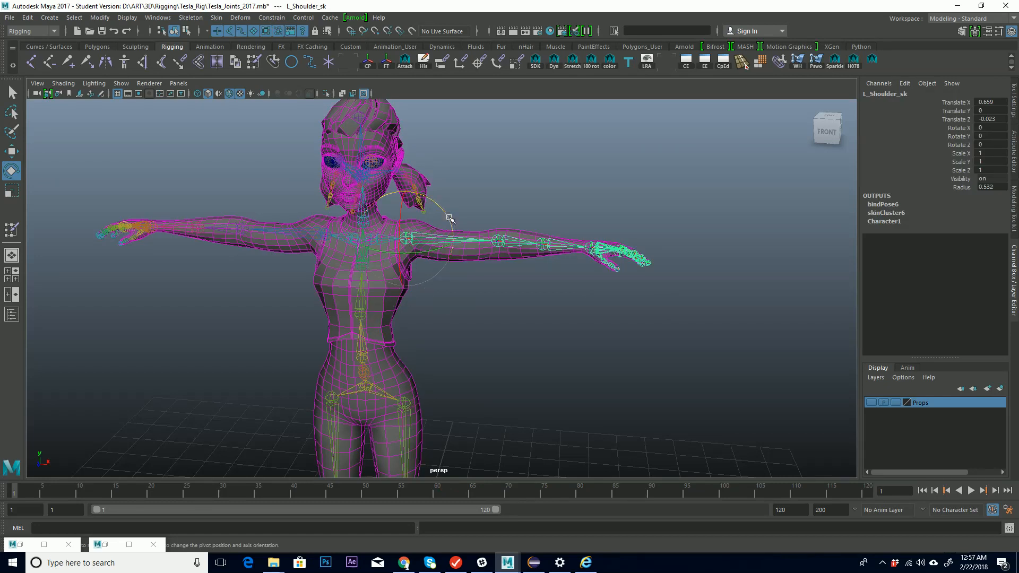
{"action": "left_click_drag", "start_coordinate": [475, 275], "coordinate": [451, 276], "text": "alt"}
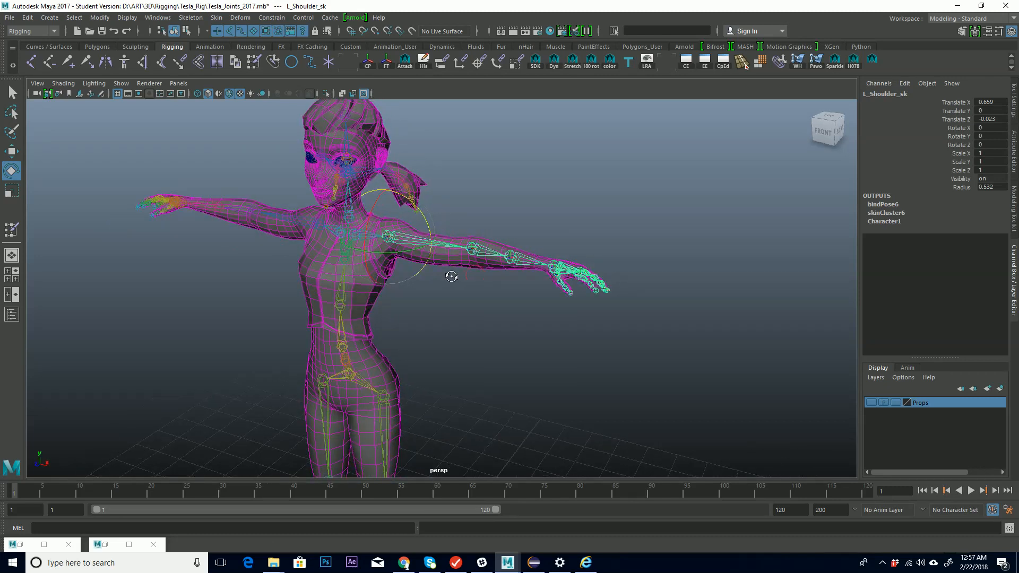
- Test-rotate Low_Back_sk about 4 degrees around X, and undo the rotation
{"action": "left_click", "coordinate": [338, 342]}
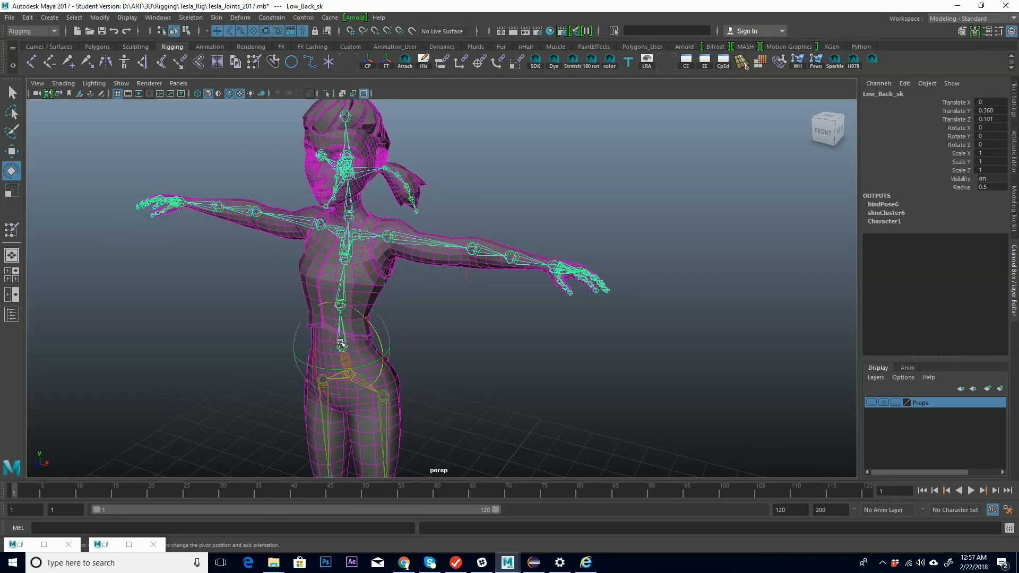
{"action": "left_click_drag", "start_coordinate": [320, 334], "coordinate": [323, 339]}
{"action": "key", "text": "ctrl+z"}
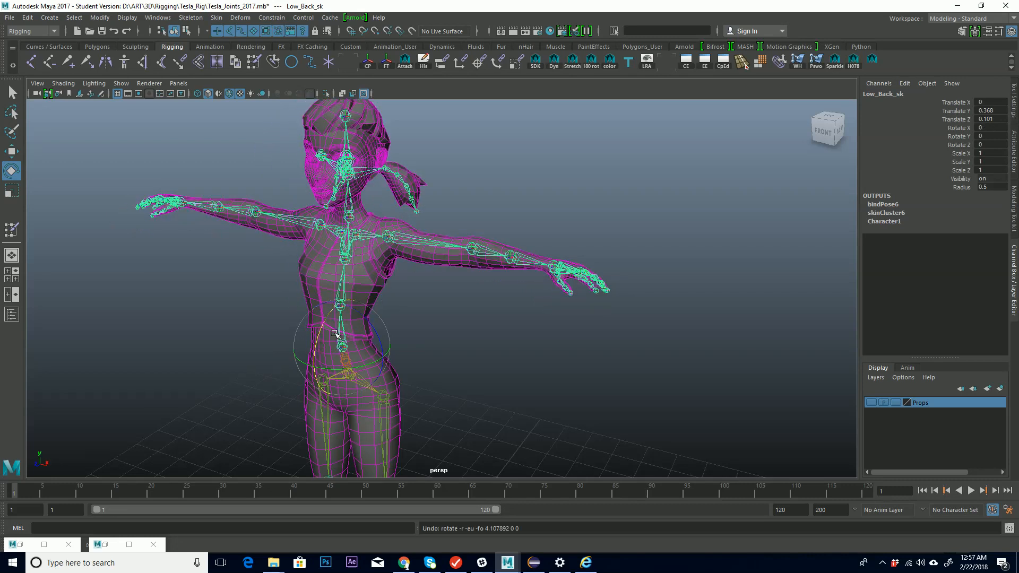
- Use Move Skinned Joints to shift Low_Back_sk to about 0.482 in Translate Y and 0.161 in Translate Z, and leave the tool
{"action": "left_click_drag", "start_coordinate": [419, 363], "coordinate": [405, 330], "text": "alt"}
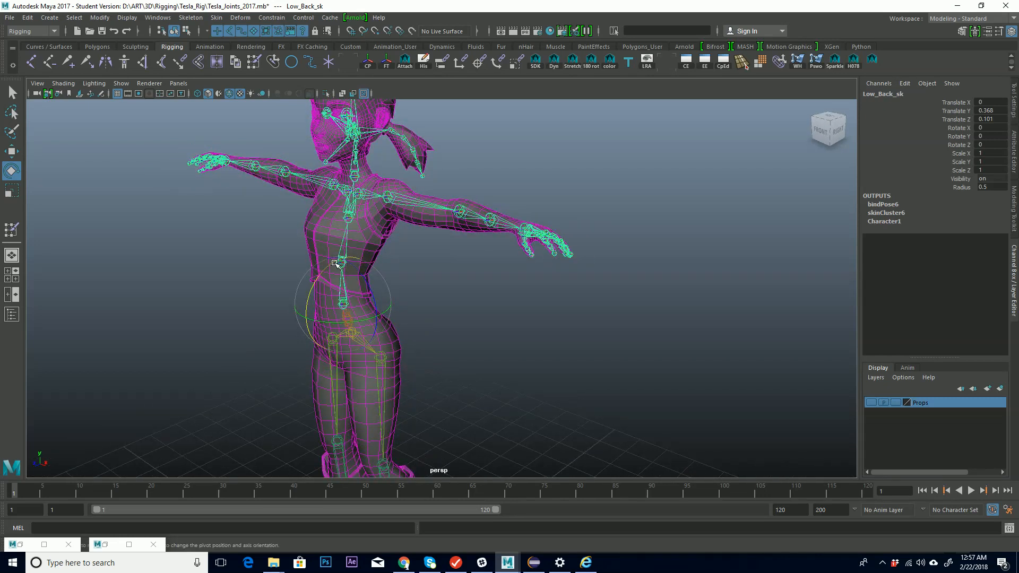
{"action": "key", "text": "w"}
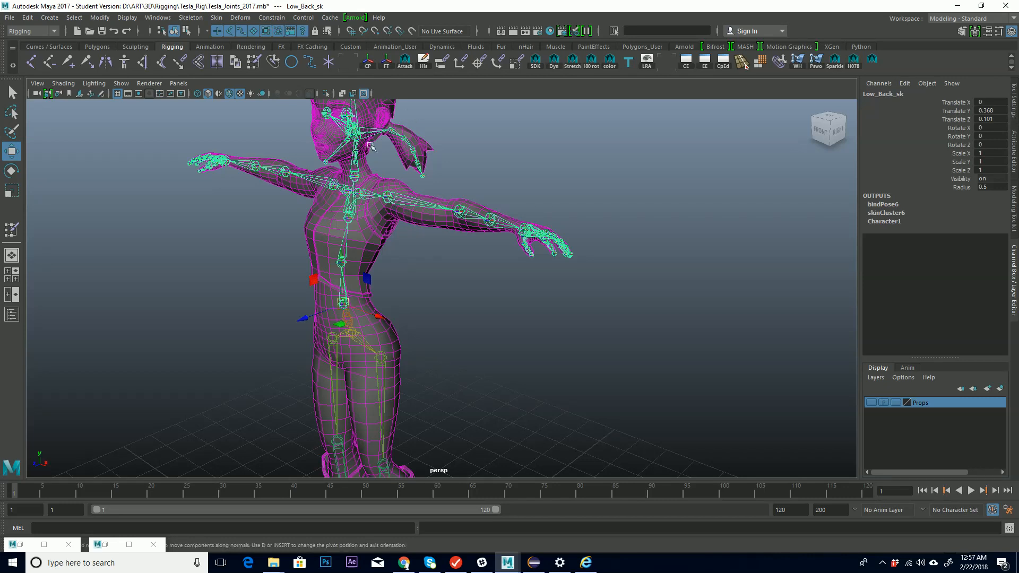
{"action": "left_click", "coordinate": [218, 18]}
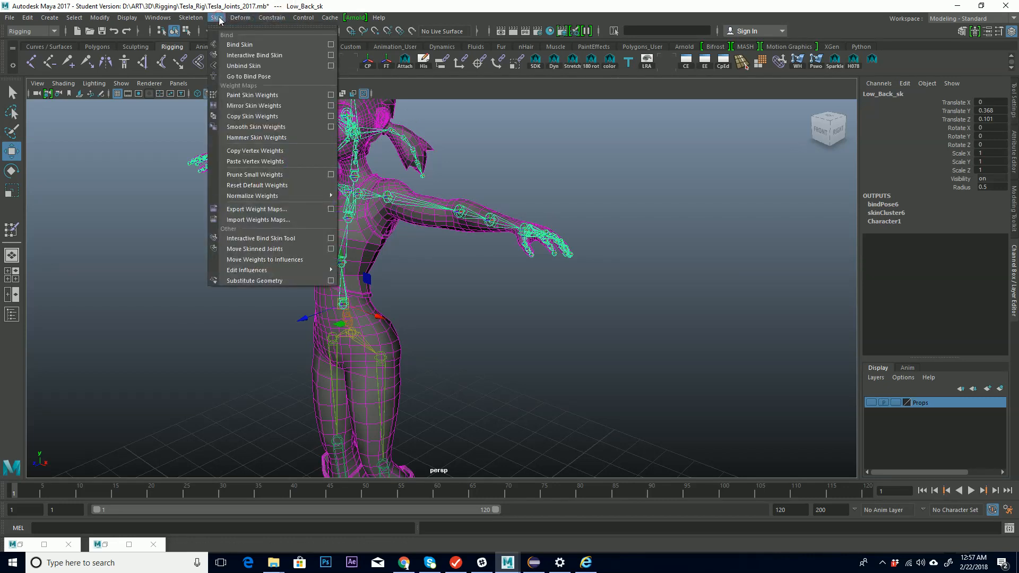
{"action": "left_click", "coordinate": [276, 249]}
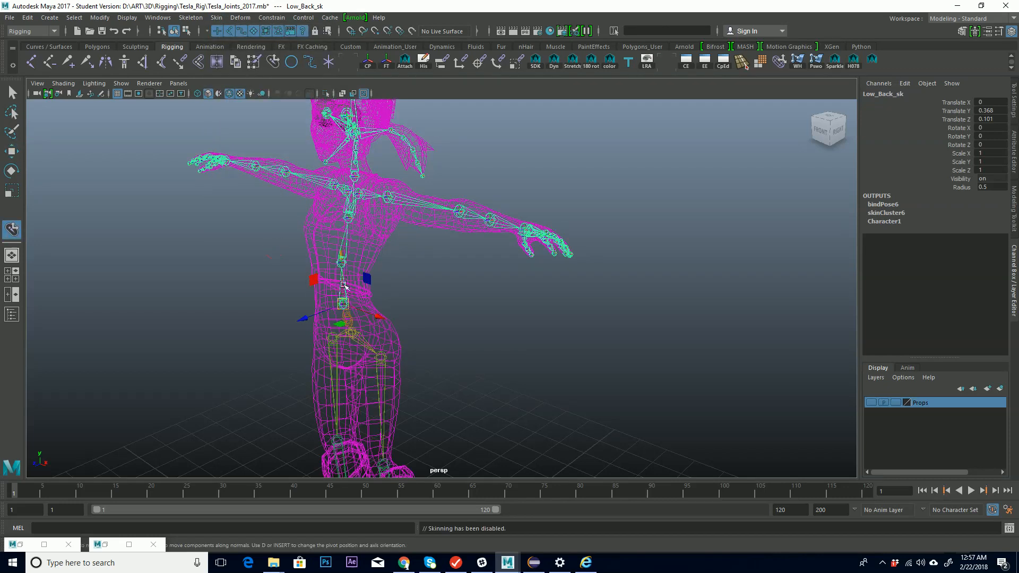
{"action": "left_click_drag", "start_coordinate": [327, 309], "coordinate": [324, 309]}
{"action": "left_click_drag", "start_coordinate": [341, 260], "coordinate": [341, 256]}
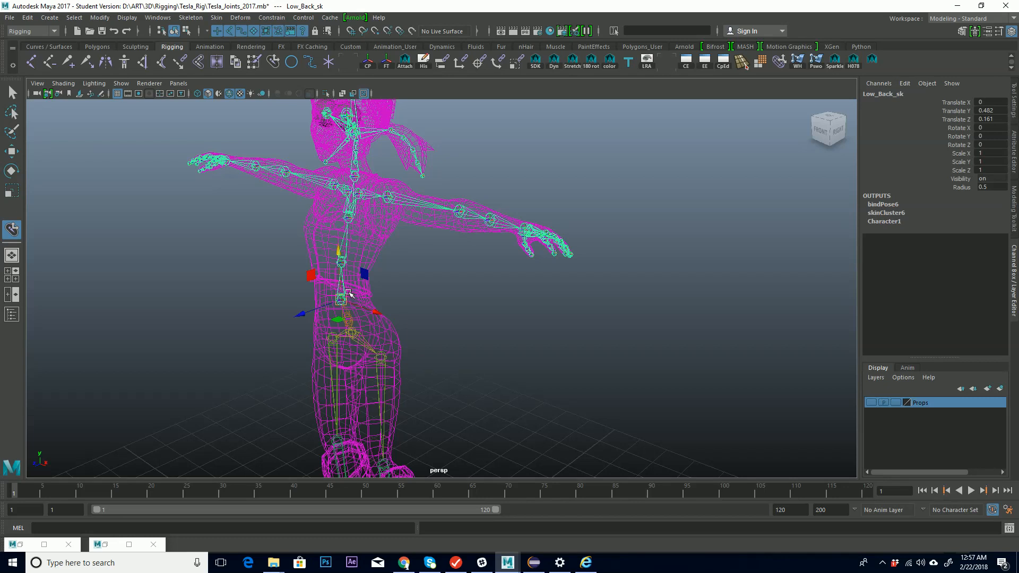
{"action": "key", "text": "q"}
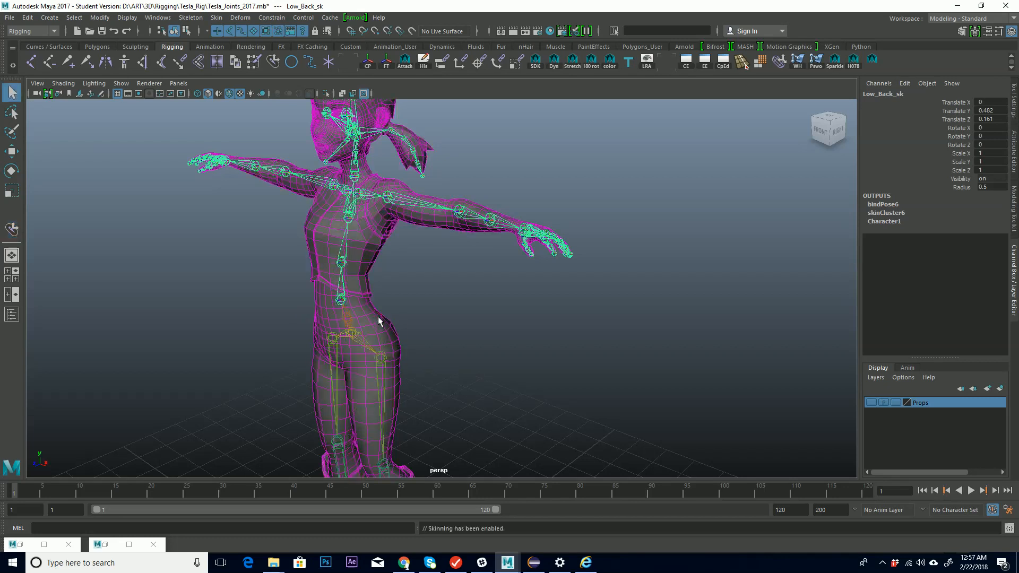
- Test the waist deformation by rotating Low_Back_sk about 21 degrees around X, and undo the rotation
{"action": "left_click_drag", "start_coordinate": [406, 313], "coordinate": [359, 293], "text": "alt"}
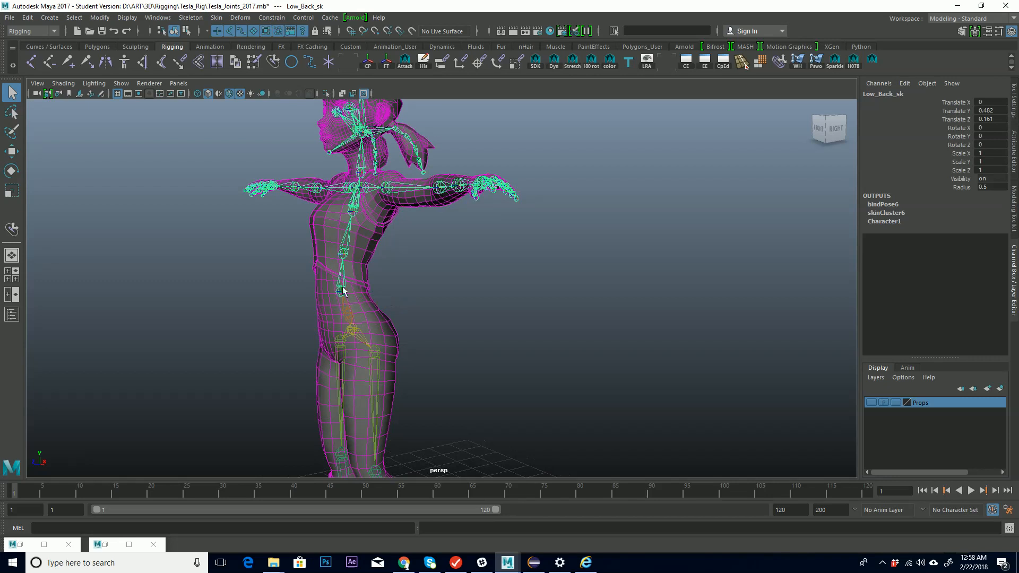
{"action": "left_click_drag", "start_coordinate": [339, 291], "coordinate": [340, 292], "text": "alt"}
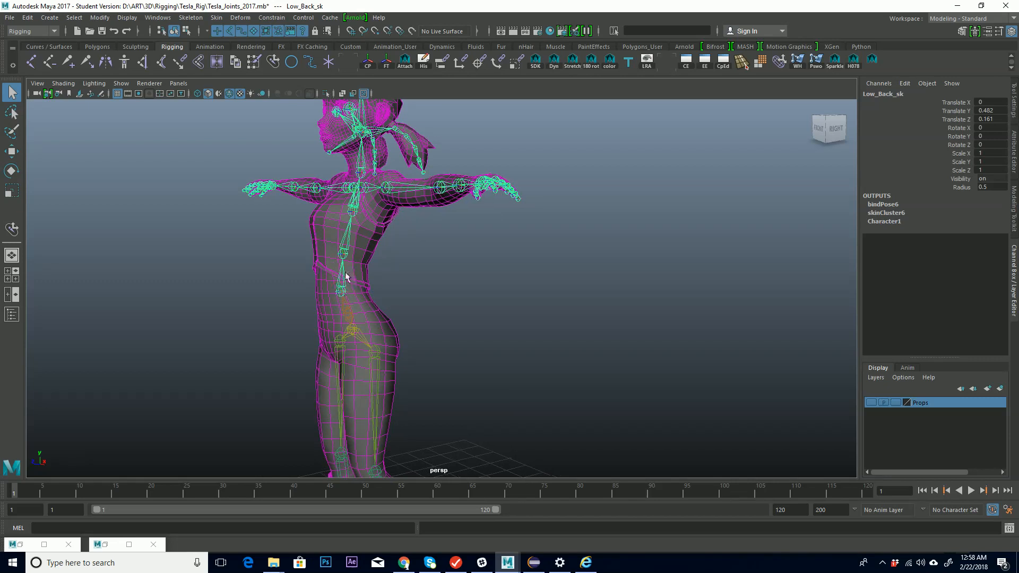
{"action": "key", "text": "e"}
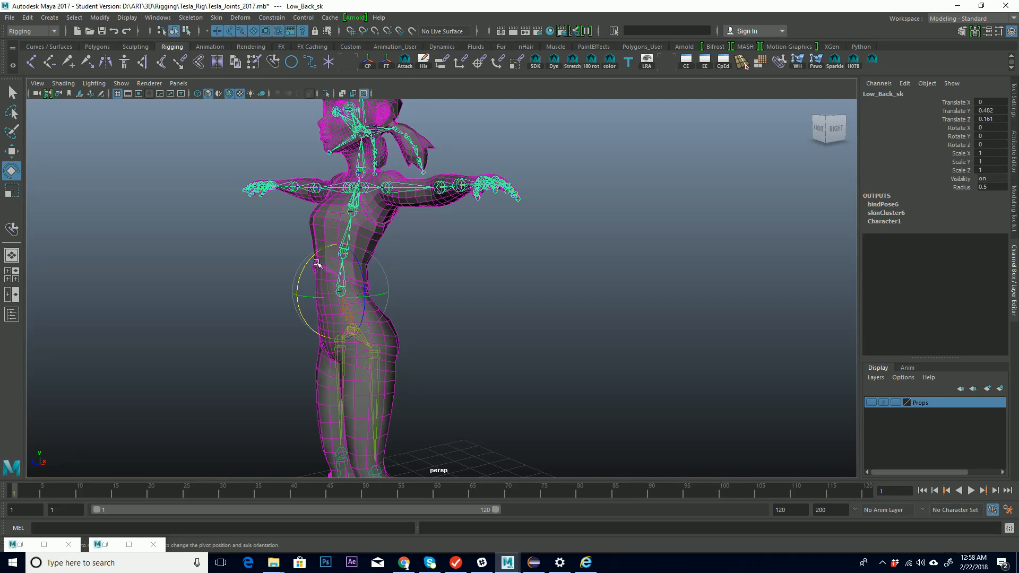
{"action": "left_click_drag", "start_coordinate": [307, 268], "coordinate": [307, 290]}
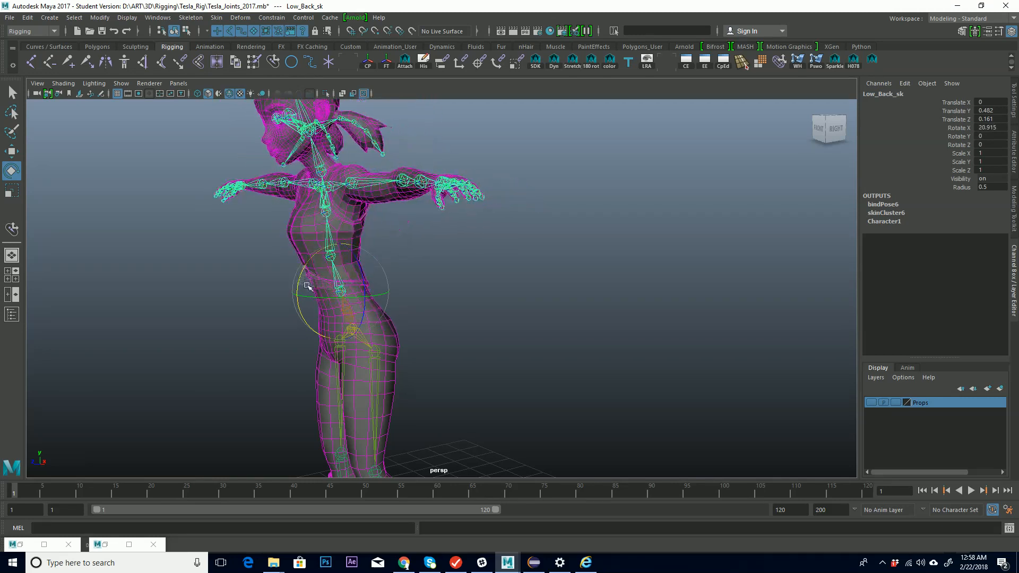
{"action": "key", "text": "ctrl+z"}
- Undo the Low_Back_sk joint moves, clear the selection and restore the shaded display of the body
{"action": "key", "text": "4"}
{"action": "key", "text": "ctrl+z"}
{"action": "key", "text": "ctrl+z"}
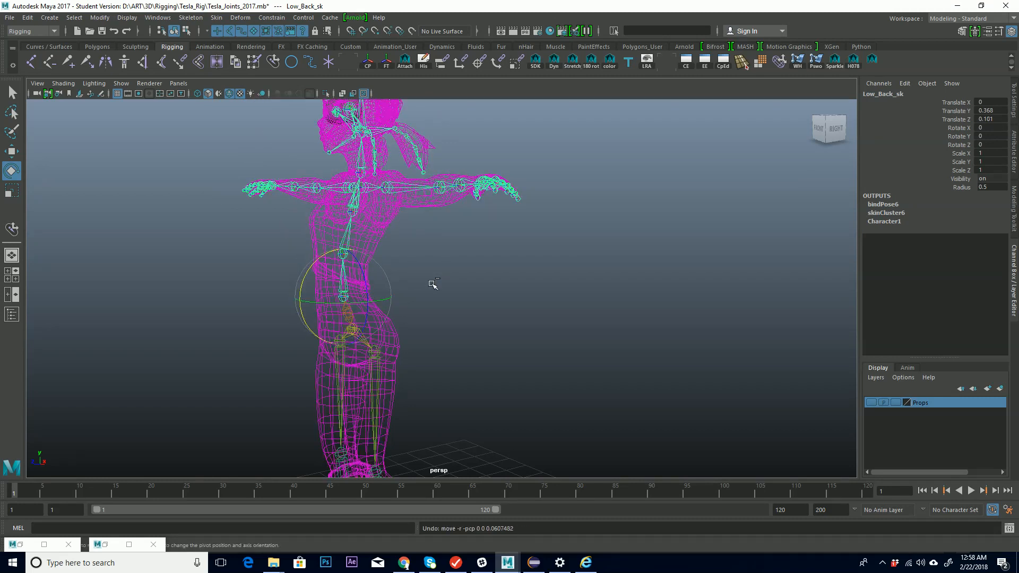
{"action": "key", "text": "ctrl+z"}
{"action": "left_click", "coordinate": [462, 296]}
{"action": "key", "text": "5"}
{"action": "mouse_move", "coordinate": [445, 328]}
{"action": "left_mouse_down", "text": "alt"}
{"action": "mouse_move", "coordinate": [397, 333]}
{"action": "mouse_move", "coordinate": [446, 337]}
{"action": "left_mouse_up", "text": "alt"}
{"action": "left_click_drag", "start_coordinate": [441, 293], "coordinate": [458, 343], "text": "alt"}
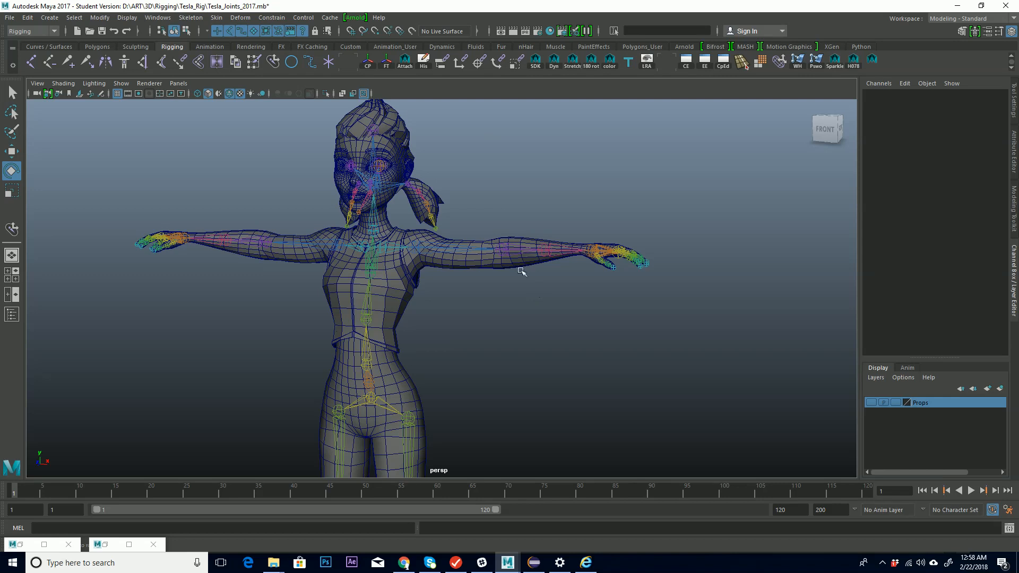
{"action": "left_click", "coordinate": [405, 563]}
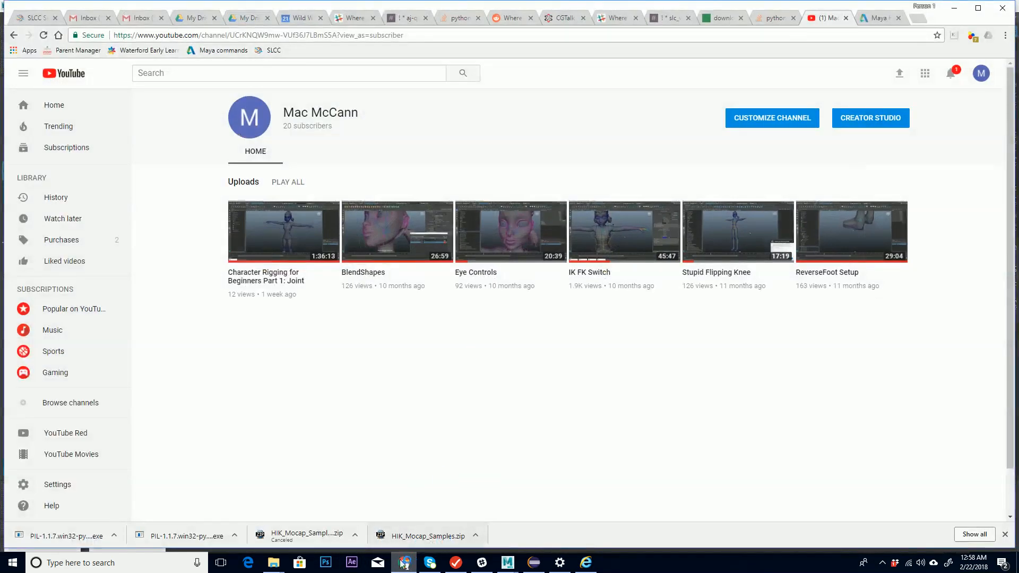
{"action": "left_click", "coordinate": [404, 563]}
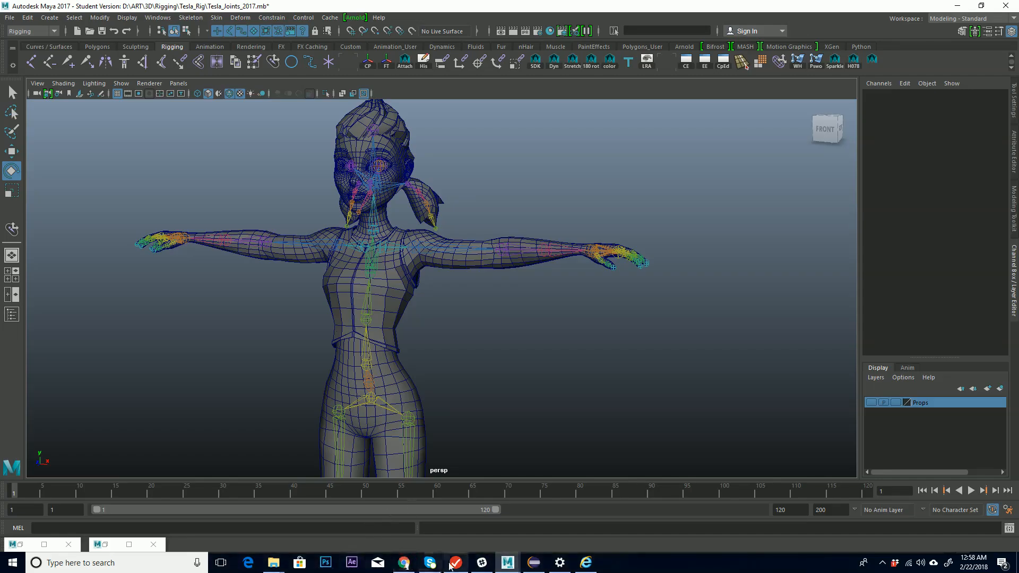
- Switch to the Tesla_Skinned_2017 scene, and start the Paint Skin Weights Tool on Tesla_Body with its settings displayed
{"action": "mouse_move", "coordinate": [502, 567]}
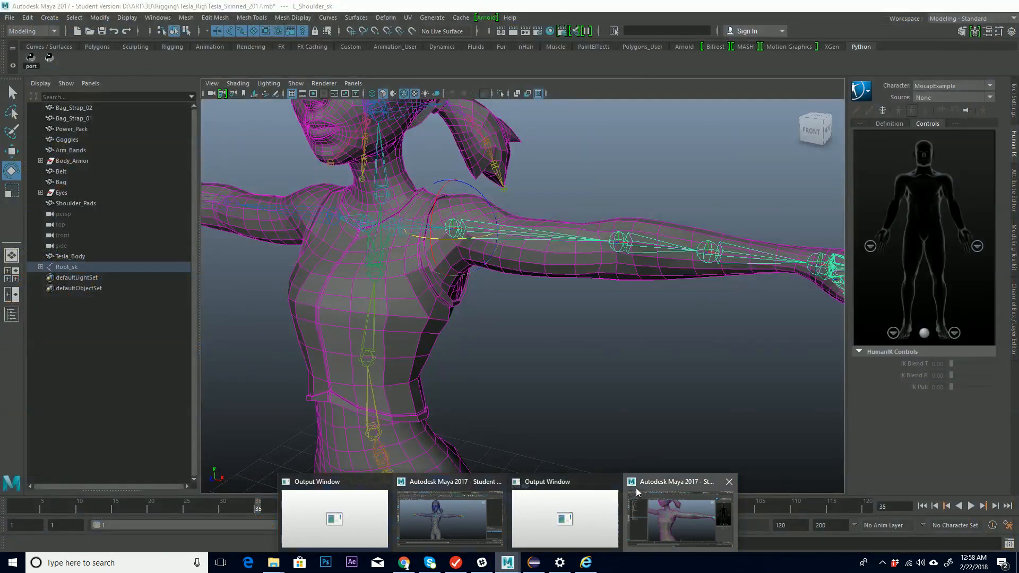
{"action": "left_click", "coordinate": [640, 495]}
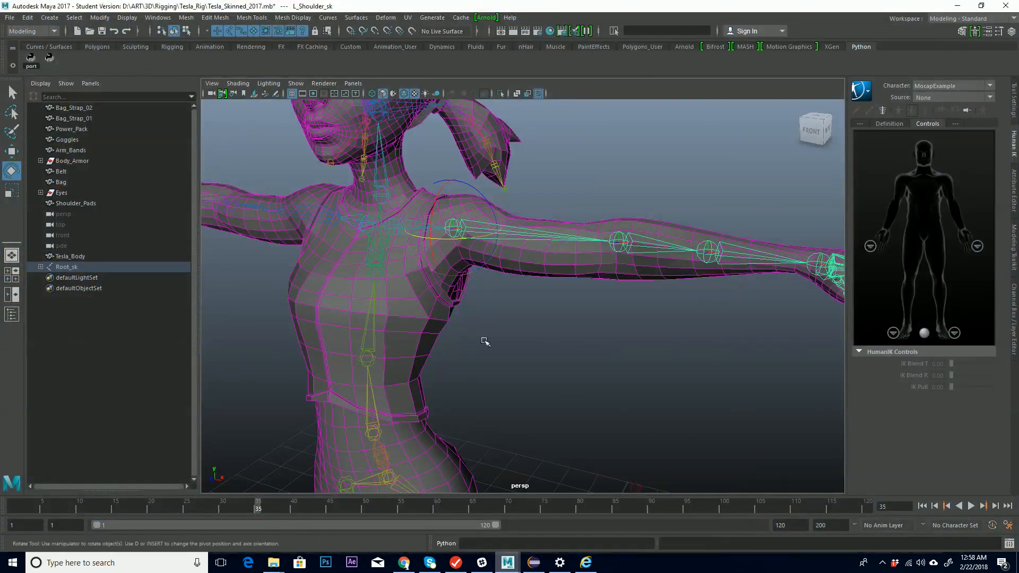
{"action": "left_click", "coordinate": [427, 348]}
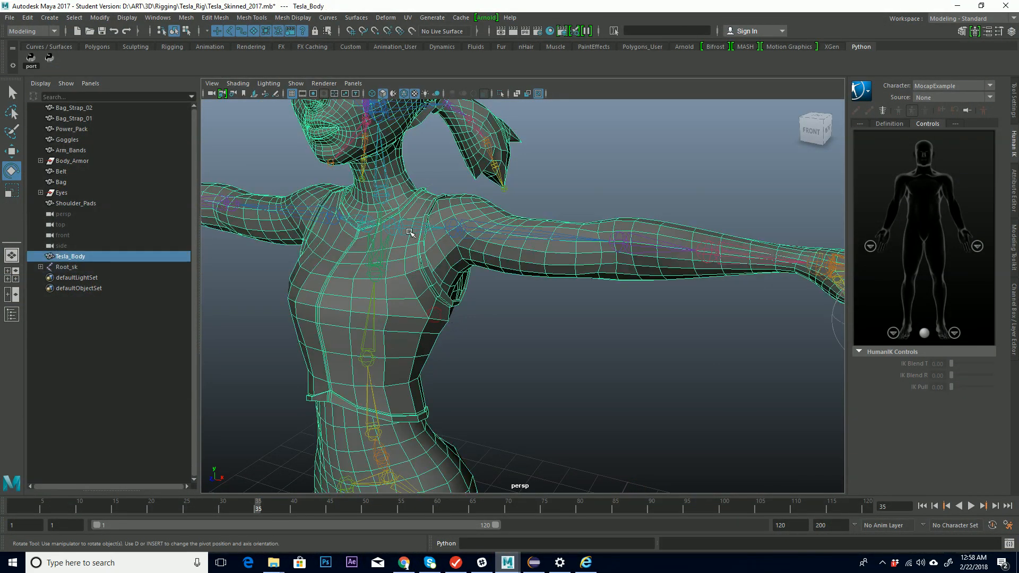
{"action": "left_click", "coordinate": [174, 47]}
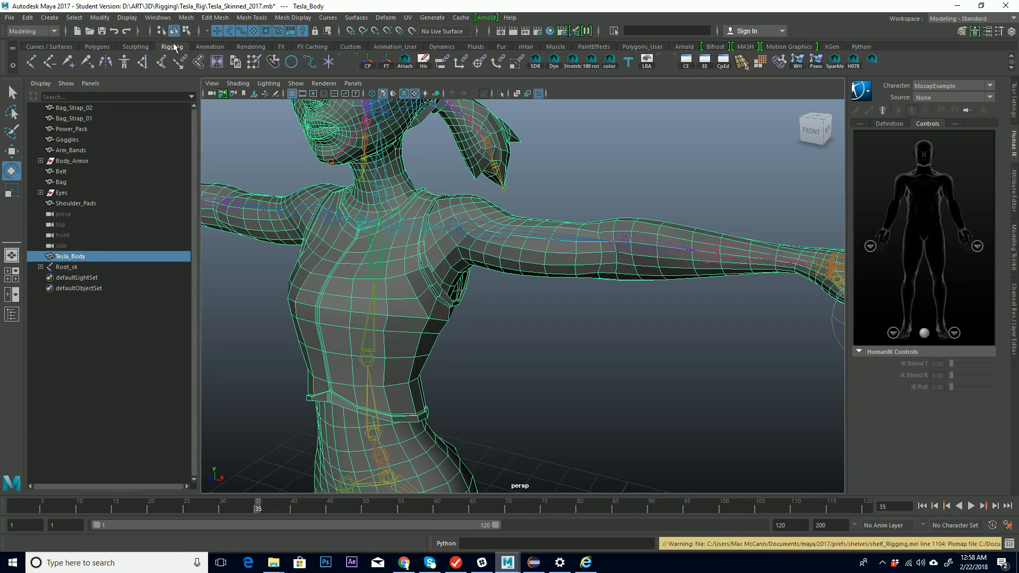
{"action": "left_click", "coordinate": [254, 62]}
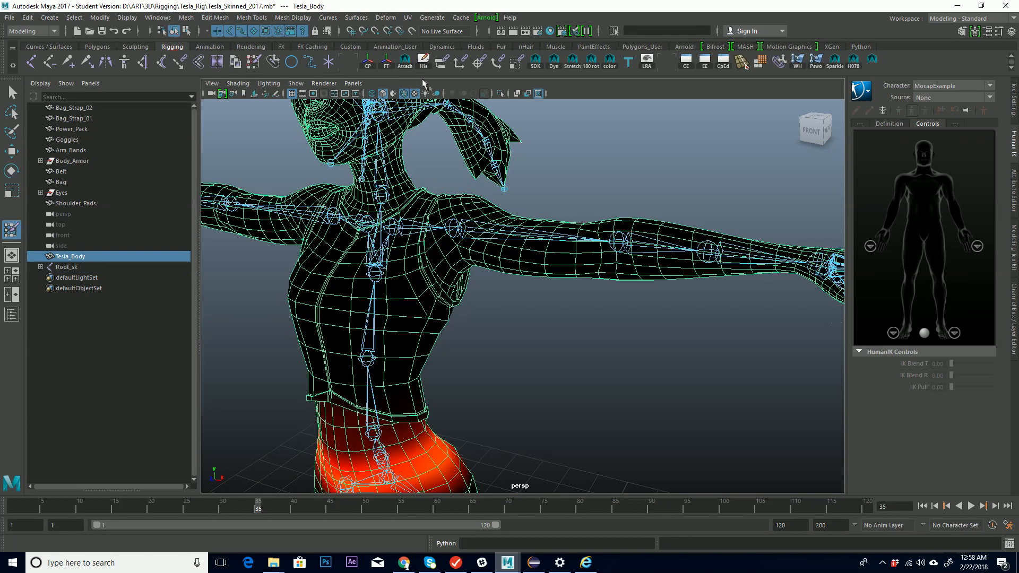
{"action": "scroll", "coordinate": [628, 405], "scroll_direction": "down", "scroll_amount": 5}
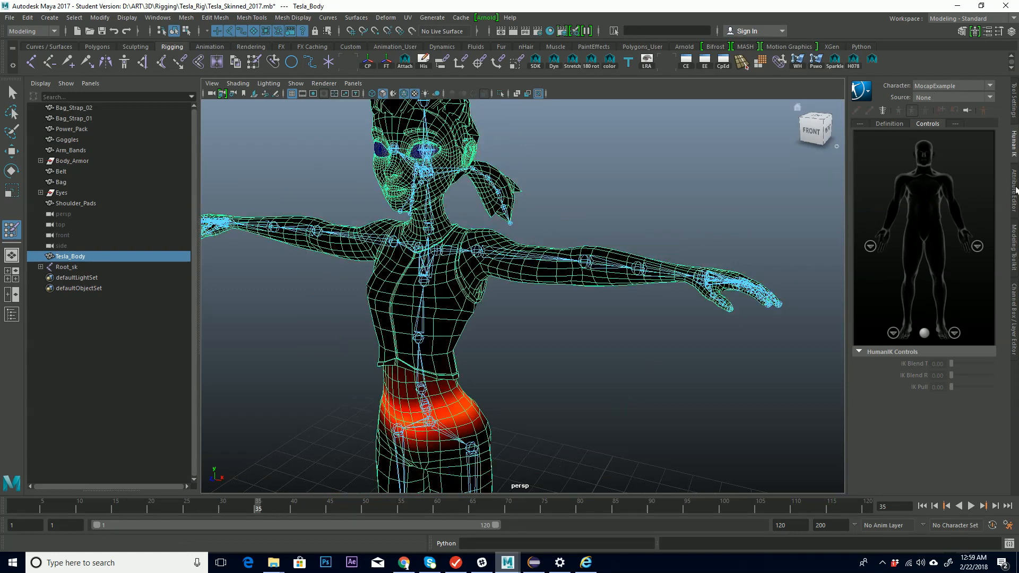
{"action": "left_click", "coordinate": [1016, 188]}
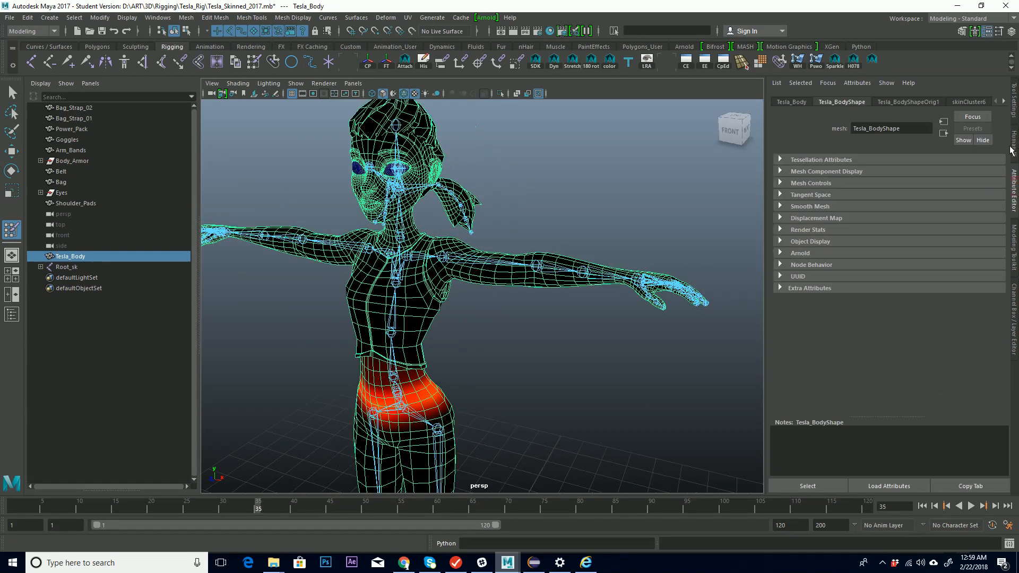
{"action": "left_click", "coordinate": [1015, 109]}
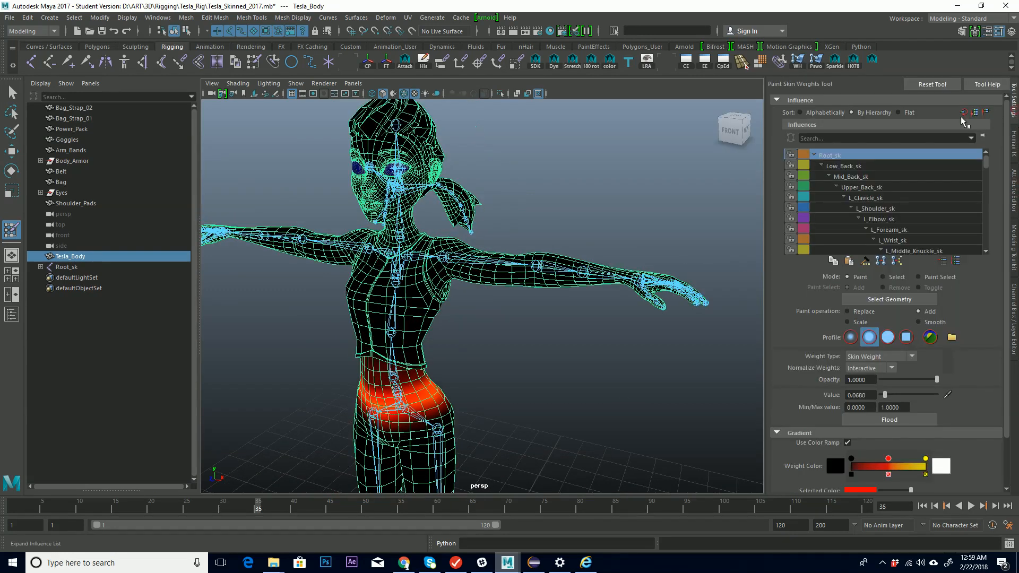
- Examine the painted weight maps of the spine joints from Root_sk to Upper_Back_sk, and of L_Clavicle_sk and L_Shoulder_sk
{"action": "left_click", "coordinate": [893, 166]}
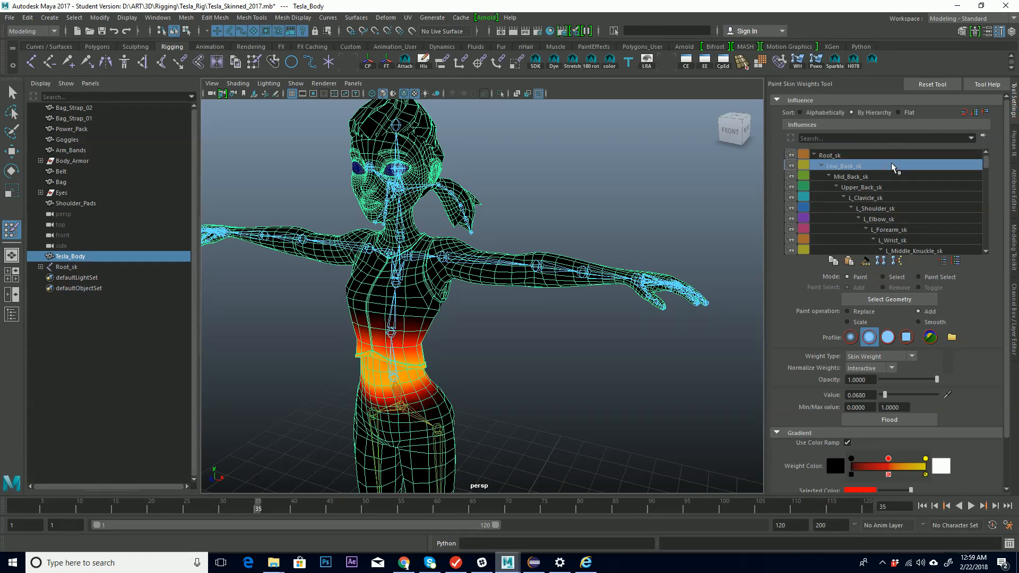
{"action": "key", "text": "Down"}
{"action": "key", "text": "Down"}
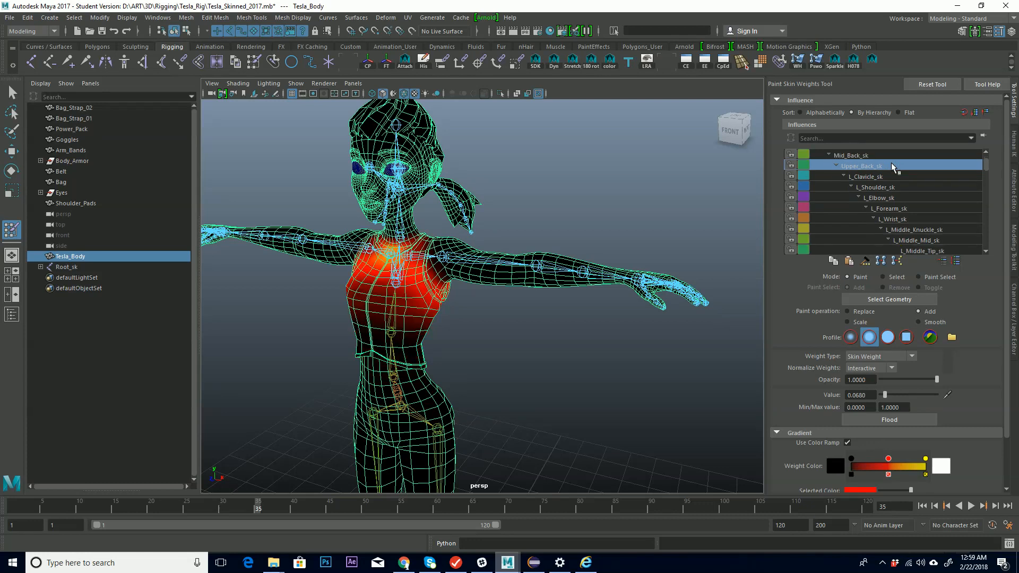
{"action": "key", "text": "Up"}
{"action": "key", "text": "Up"}
{"action": "key", "text": "Up"}
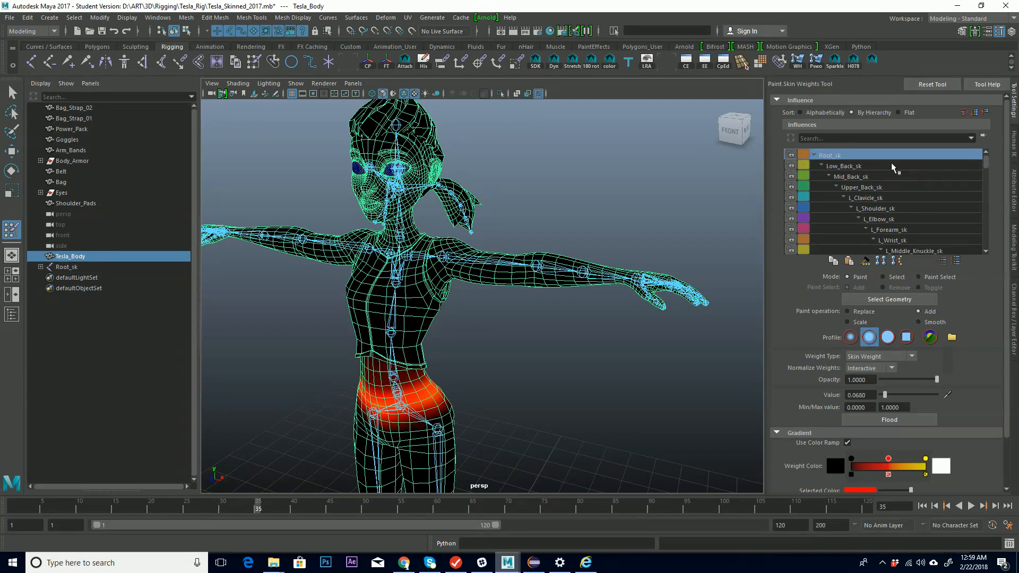
{"action": "key", "text": "Down"}
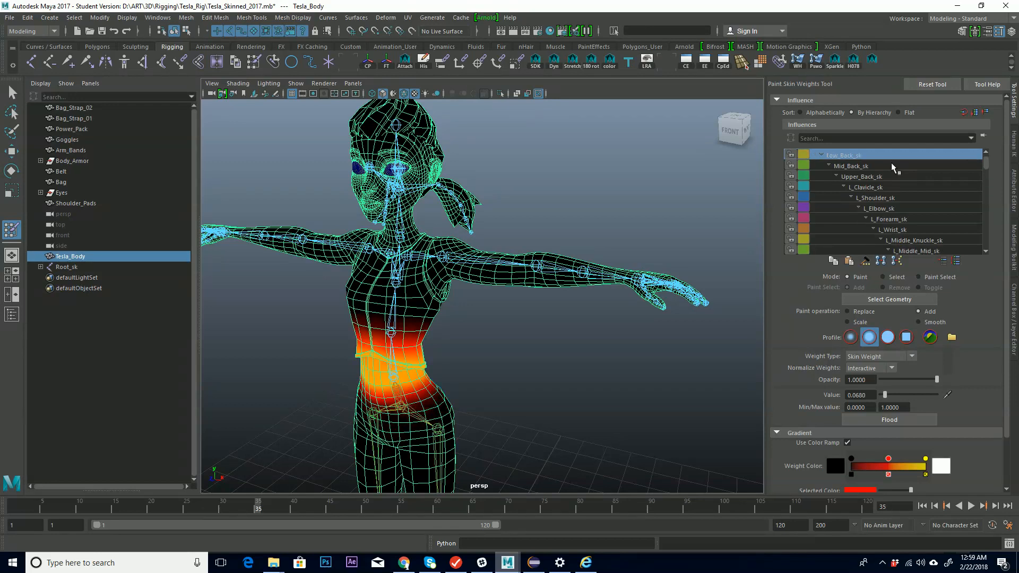
{"action": "key", "text": "Down"}
{"action": "key", "text": "Down"}
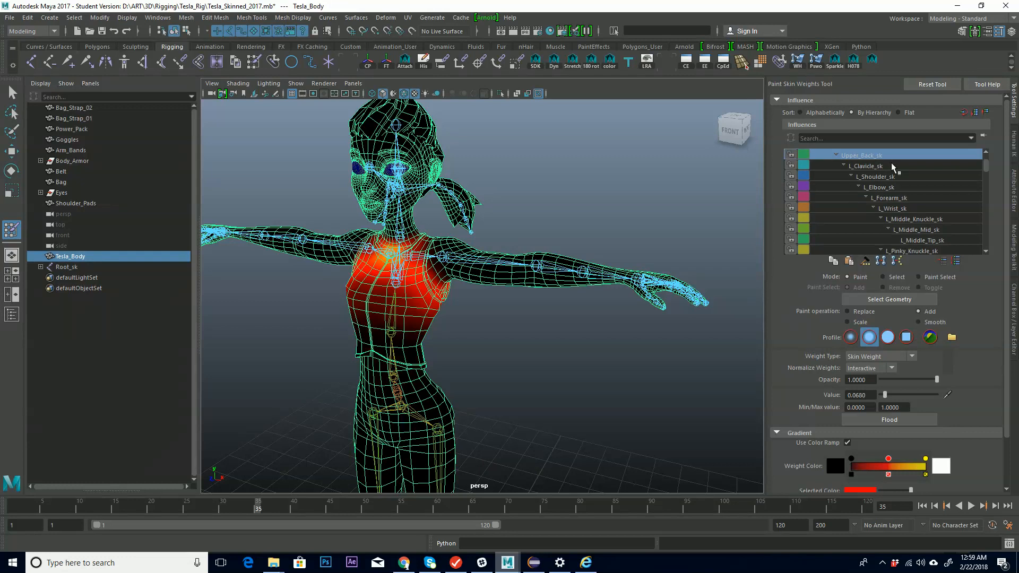
{"action": "key", "text": "Down"}
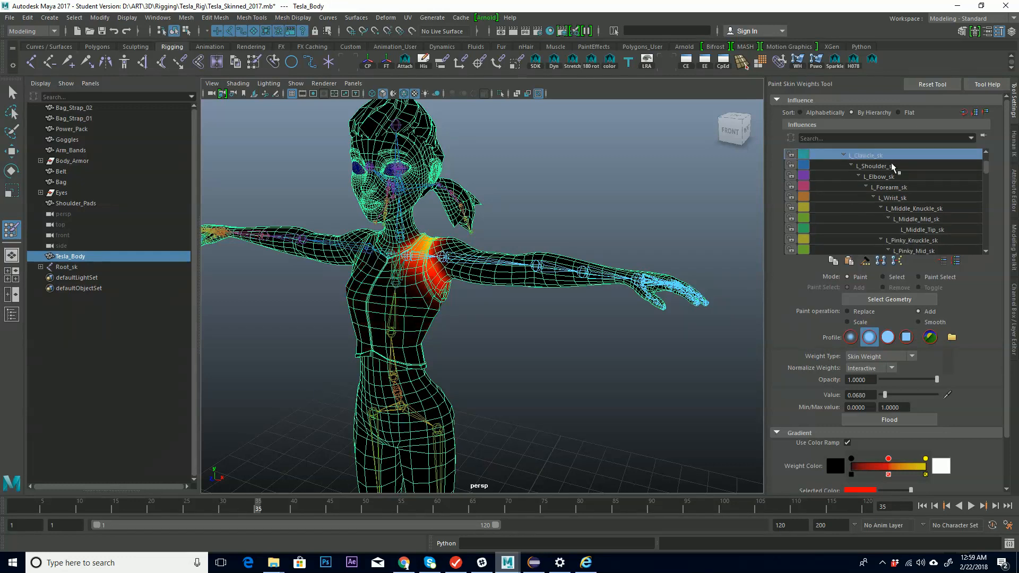
{"action": "key", "text": "Down"}
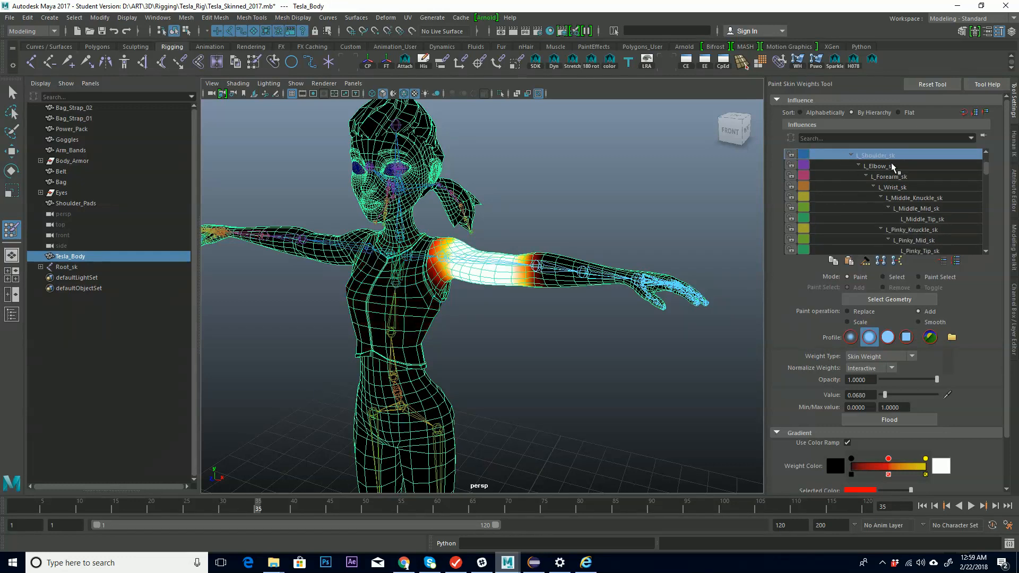
- Examine the painted weight maps of L_Elbow_sk, L_Forearm_sk and L_Wrist_sk on the left arm
{"action": "key", "text": "Down"}
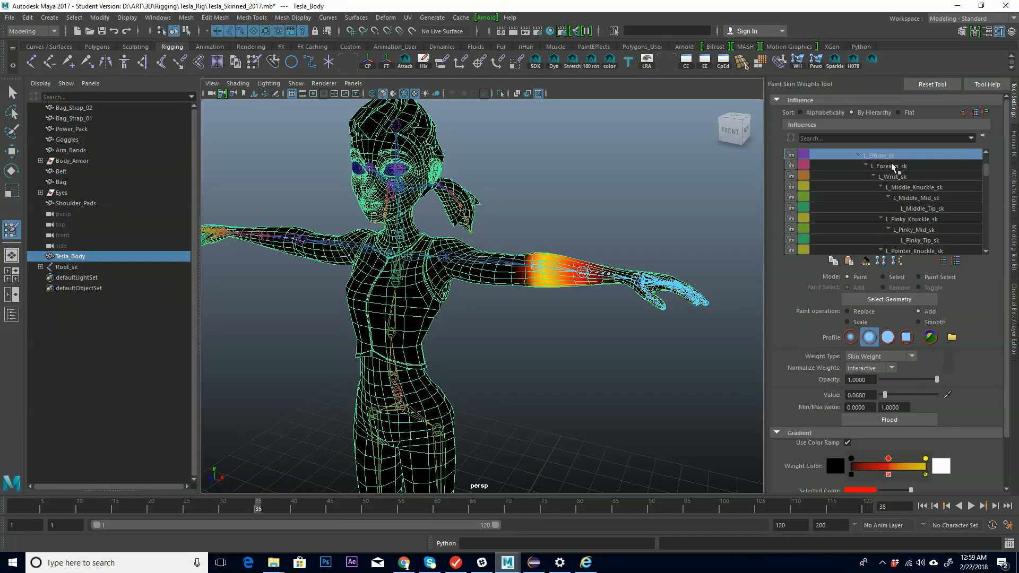
{"action": "key", "text": "Down"}
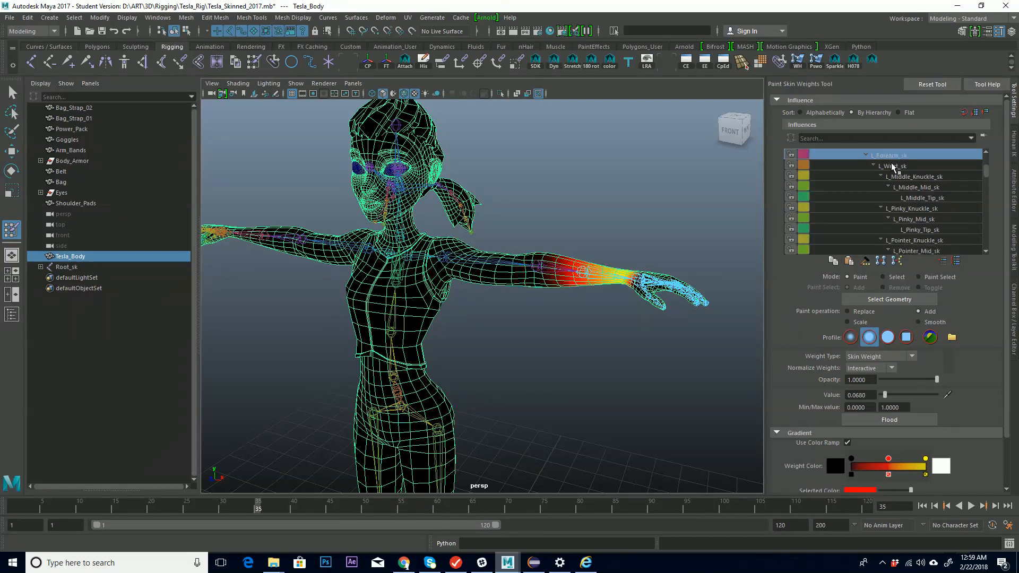
{"action": "key", "text": "Down"}
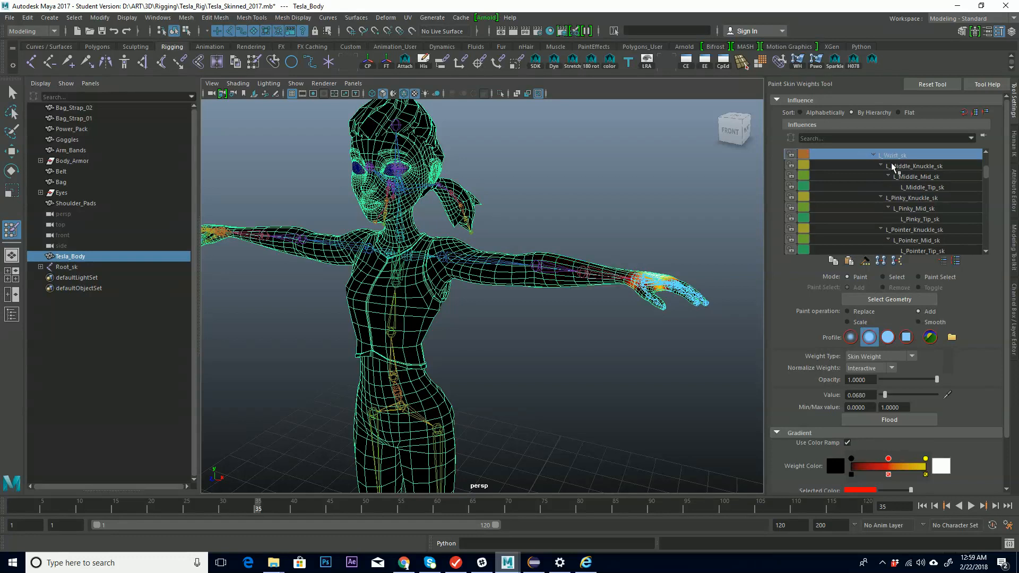
- Examine the painted weight maps of the left hand's finger joints, starting from L_Middle_Knuckle_sk
{"action": "key", "text": "Down"}
{"action": "key", "text": "Down"}
{"action": "key", "text": "Down"}
{"action": "key", "text": "Down"}
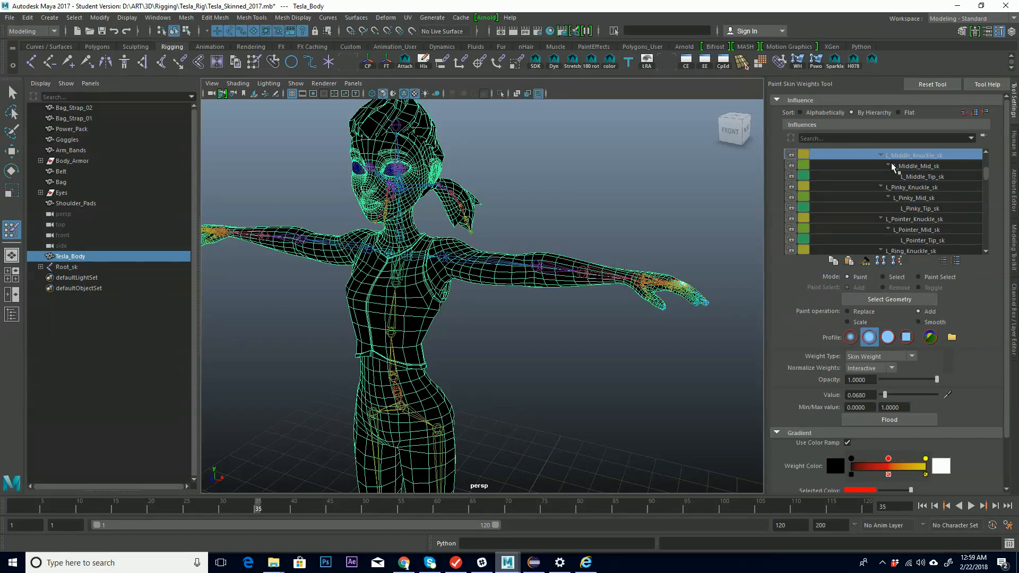
{"action": "key", "text": "Down"}
{"action": "key", "text": "Down"}
{"action": "key", "text": "Down"}
{"action": "key", "text": "Down"}
{"action": "key", "text": "Down"}
{"action": "key", "text": "Down"}
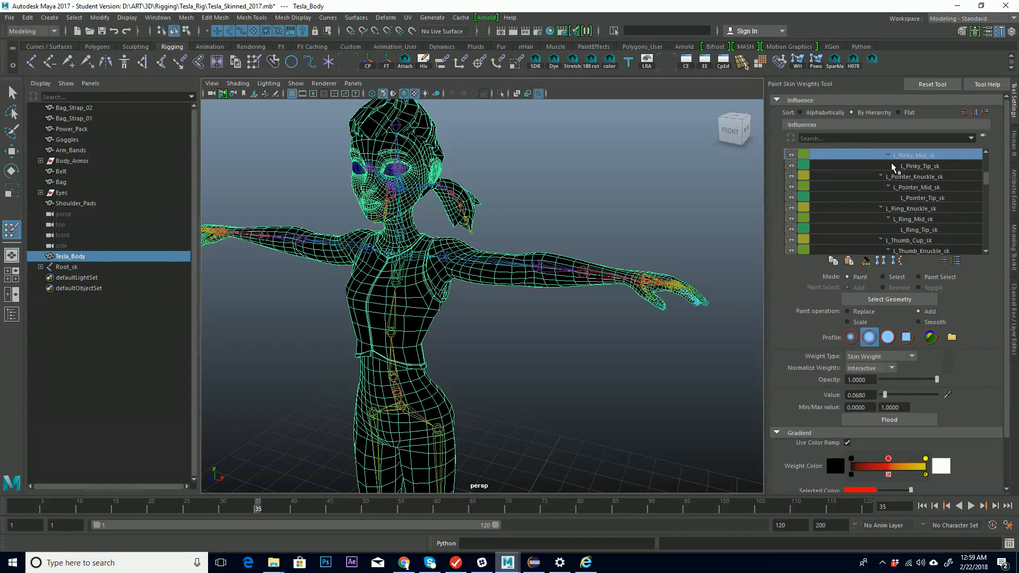
{"action": "key", "text": "Down"}
{"action": "key", "text": "Down"}
{"action": "key", "text": "Down"}
{"action": "key", "text": "Down"}
{"action": "key", "text": "Down"}
- Examine the painted weight maps of Neck_sk, Head_sk, Jaw_sk and L_Eye_sk
{"action": "key", "text": "Down"}
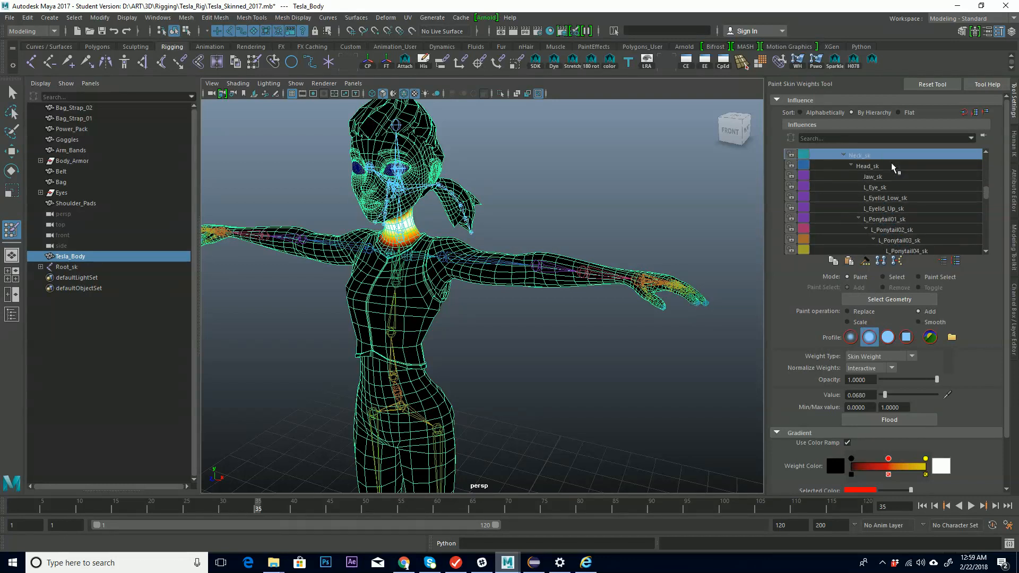
{"action": "key", "text": "Down"}
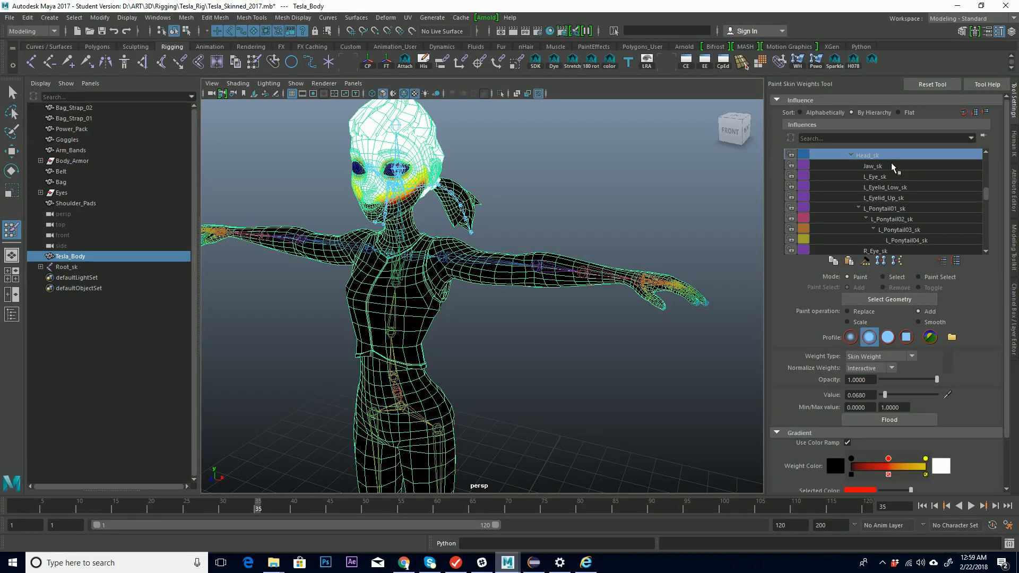
{"action": "left_click", "coordinate": [892, 167]}
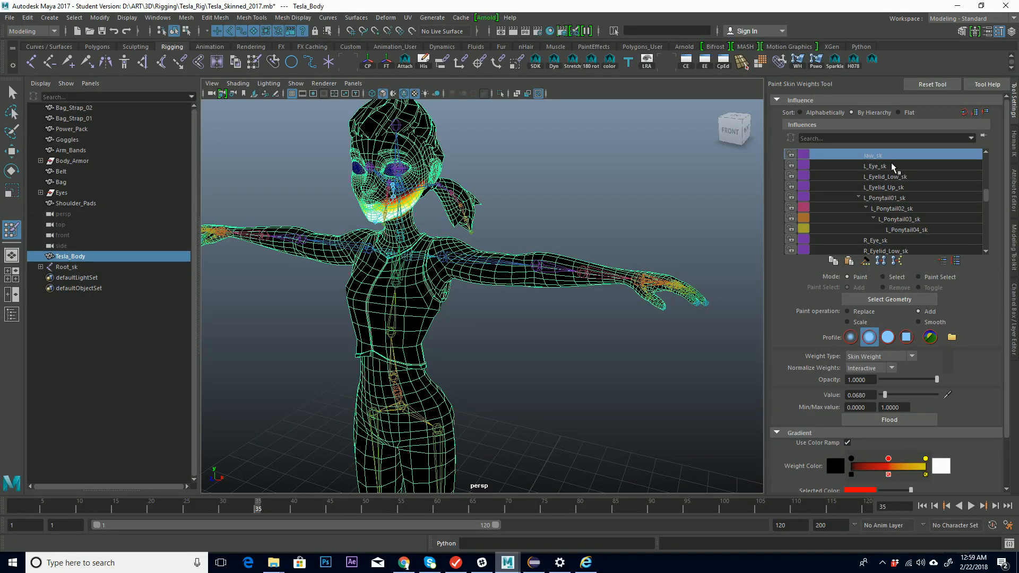
{"action": "left_click", "coordinate": [892, 166]}
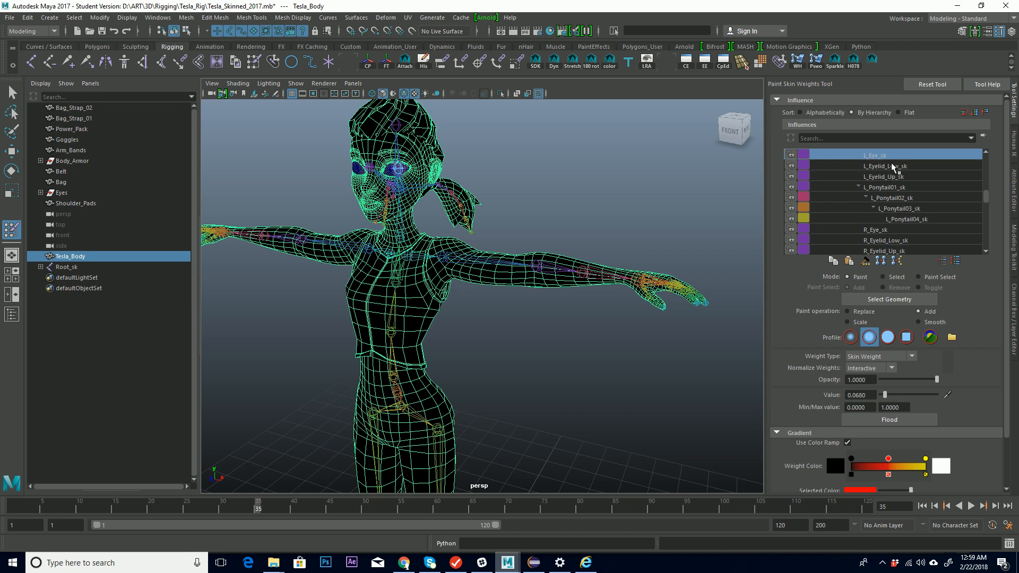
- Examine the painted weight maps of L_Eyelid_Low_sk and L_Eyelid_Up_sk close up on the face
{"action": "left_click", "coordinate": [892, 166]}
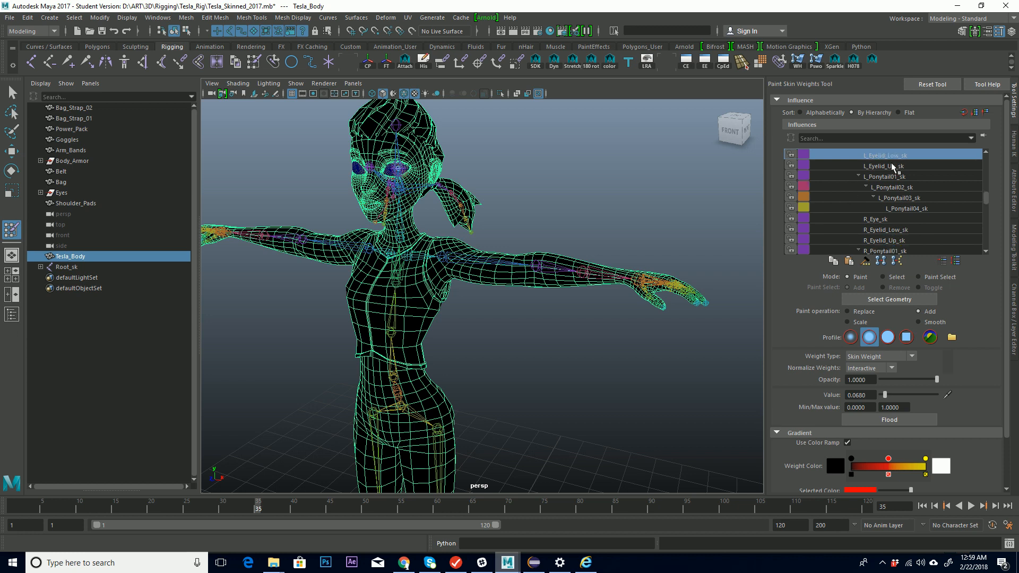
{"action": "scroll", "coordinate": [513, 320], "scroll_direction": "up", "scroll_amount": 3}
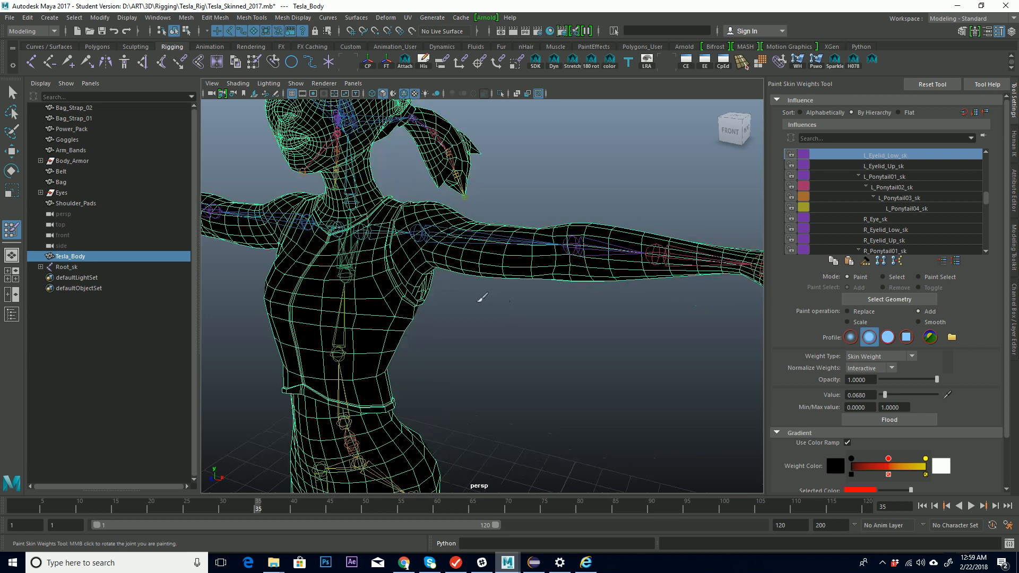
{"action": "middle_click_drag", "start_coordinate": [393, 262], "coordinate": [484, 440], "text": "alt"}
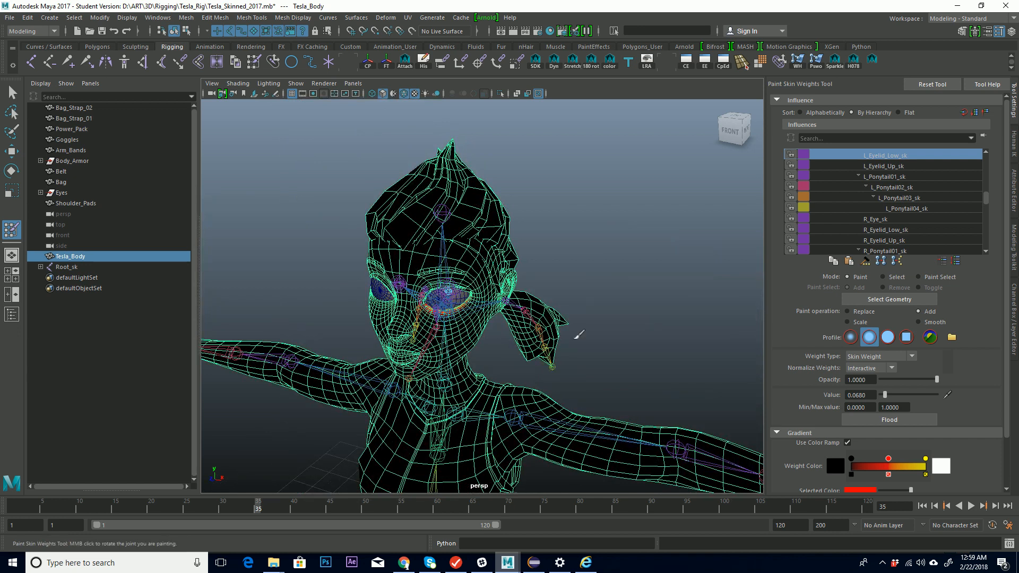
{"action": "left_click", "coordinate": [876, 176]}
{"action": "left_click", "coordinate": [876, 168]}
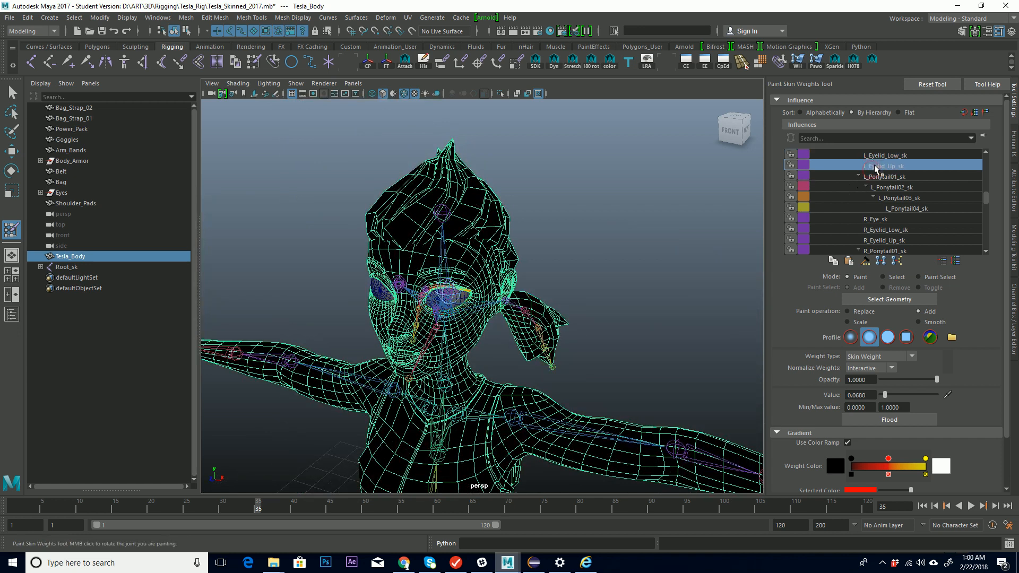
{"action": "key", "text": "Down"}
{"action": "key", "text": "Up"}
{"action": "key", "text": "Up"}
{"action": "key", "text": "Down"}
- Test the left upper eyelid's deformation by rotating L_Eyelid_Up_sk about 41 degrees around X, and undo the rotation
{"action": "key", "text": "e"}
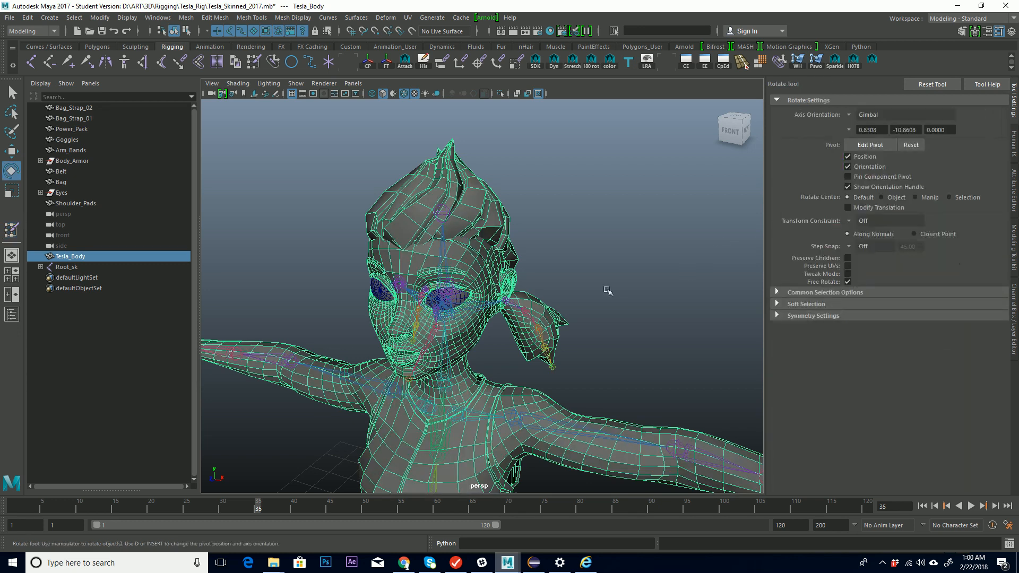
{"action": "left_click", "coordinate": [462, 298]}
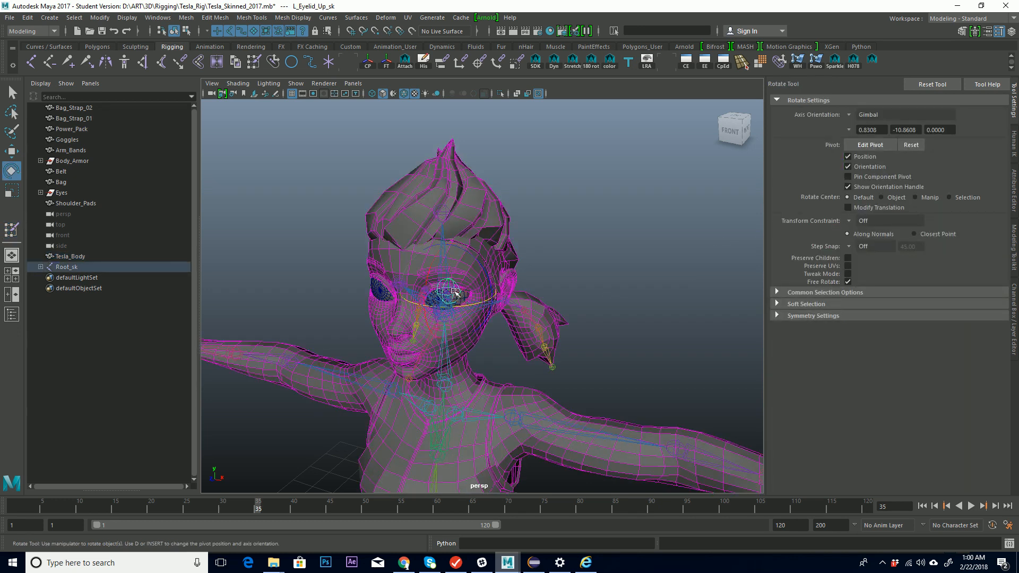
{"action": "left_click_drag", "start_coordinate": [429, 278], "coordinate": [420, 306]}
{"action": "scroll", "coordinate": [496, 371], "scroll_direction": "up", "scroll_amount": 6}
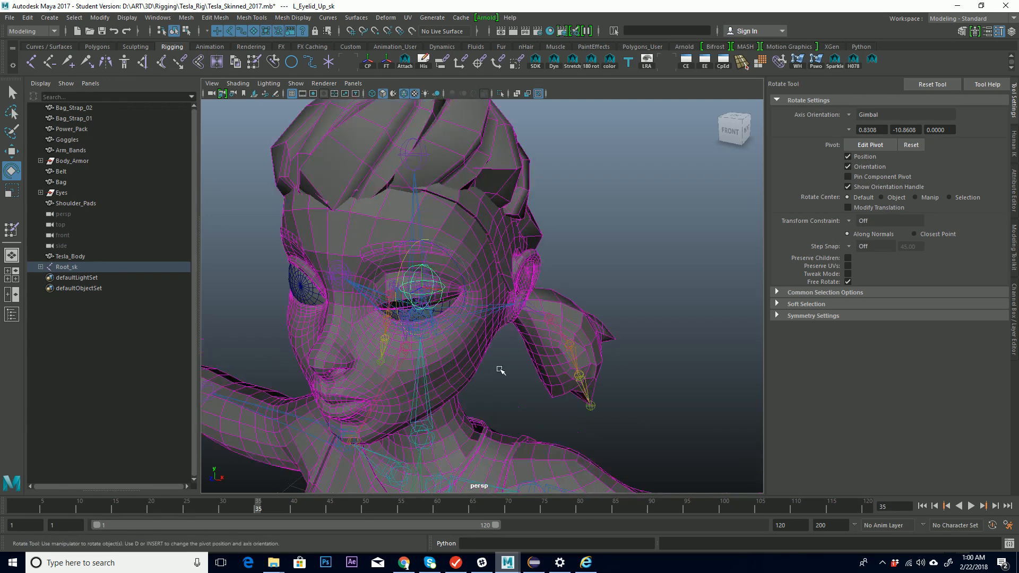
{"action": "mouse_move", "coordinate": [496, 369]}
{"action": "left_mouse_down", "text": "alt"}
{"action": "mouse_move", "coordinate": [467, 372]}
{"action": "mouse_move", "coordinate": [494, 369]}
{"action": "left_mouse_up", "text": "alt"}
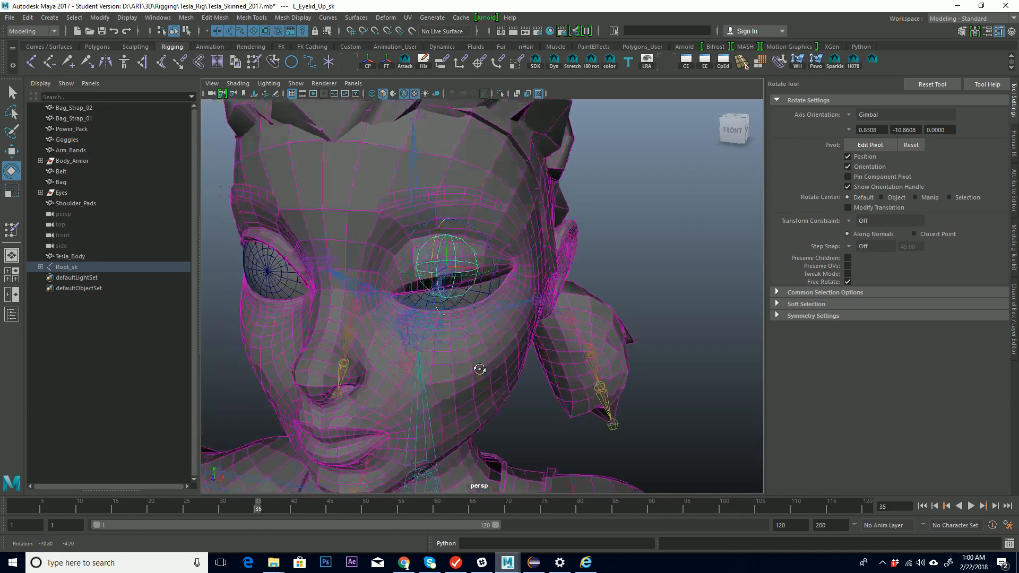
{"action": "left_click_drag", "start_coordinate": [491, 250], "coordinate": [490, 258]}
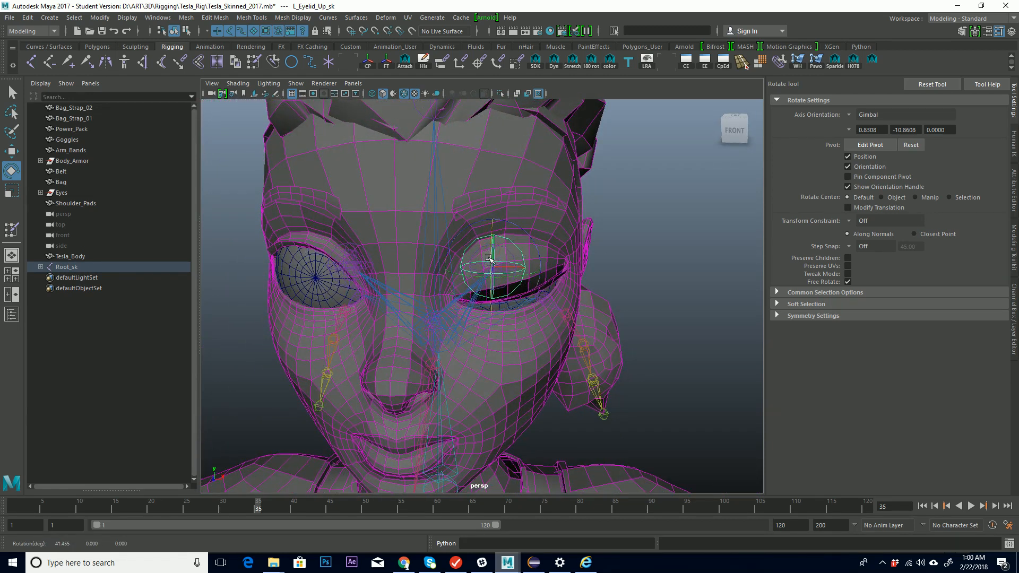
{"action": "key", "text": "ctrl+z"}
{"action": "key", "text": "ctrl+z"}
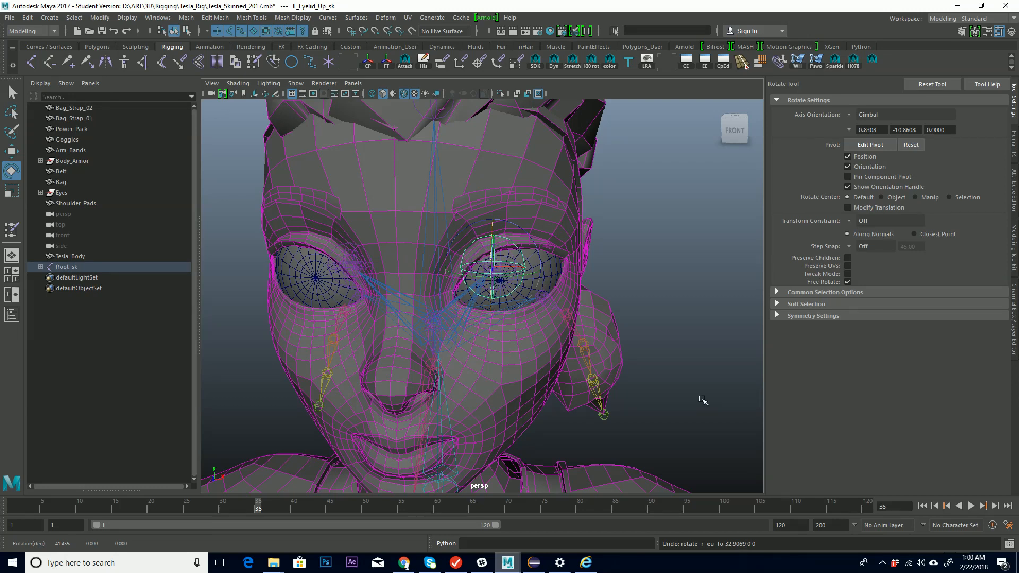
{"action": "scroll", "coordinate": [685, 400], "scroll_direction": "down", "scroll_amount": 2}
{"action": "scroll", "coordinate": [645, 406], "scroll_direction": "down", "scroll_amount": 2}
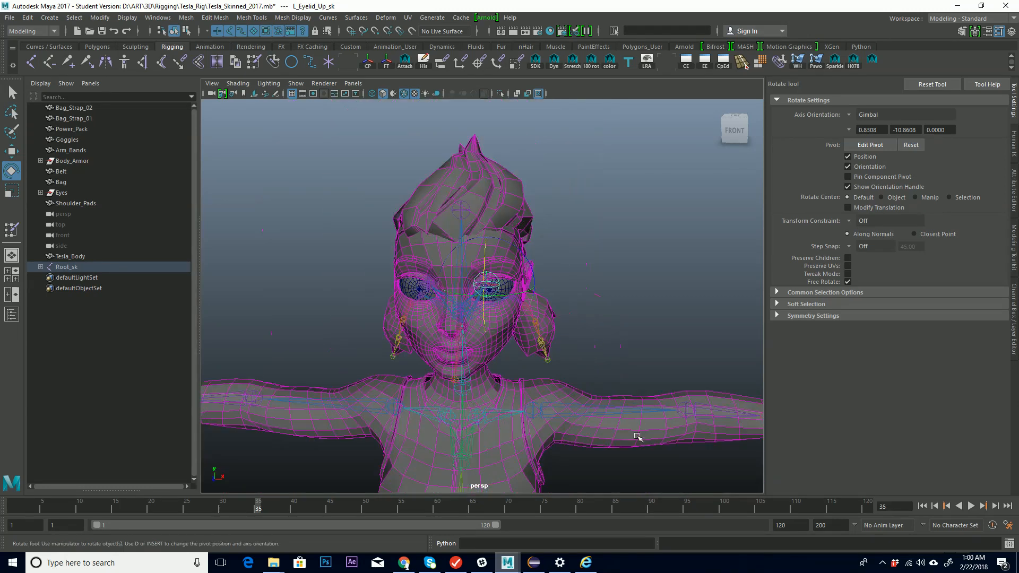
{"action": "middle_click_drag", "start_coordinate": [637, 436], "coordinate": [642, 353], "text": "alt"}
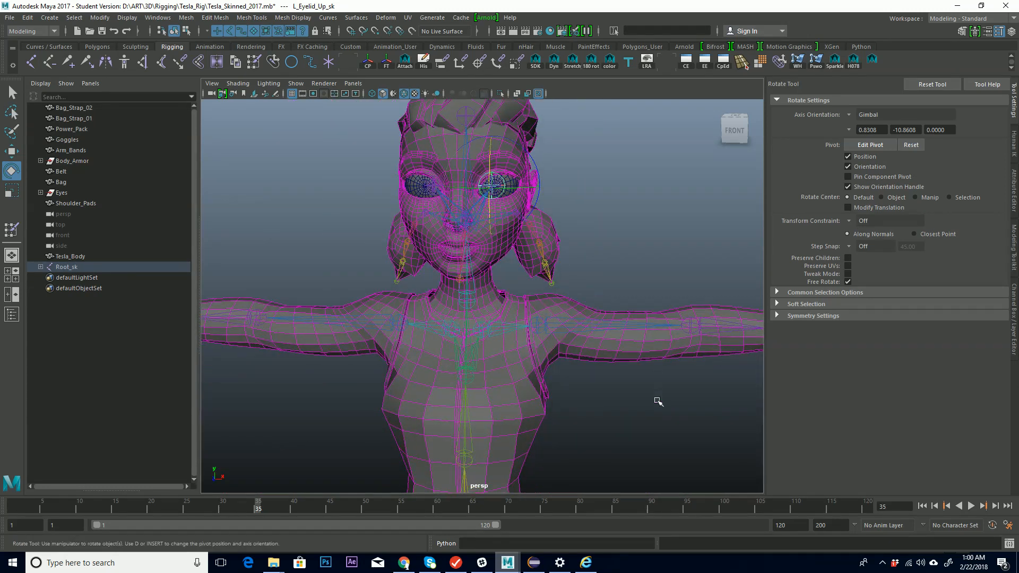
{"action": "left_click_drag", "start_coordinate": [658, 402], "coordinate": [629, 408], "text": "alt"}
{"action": "middle_click_drag", "start_coordinate": [637, 416], "coordinate": [648, 321], "text": "alt"}
{"action": "right_click_drag", "start_coordinate": [649, 321], "coordinate": [570, 321], "text": "alt"}
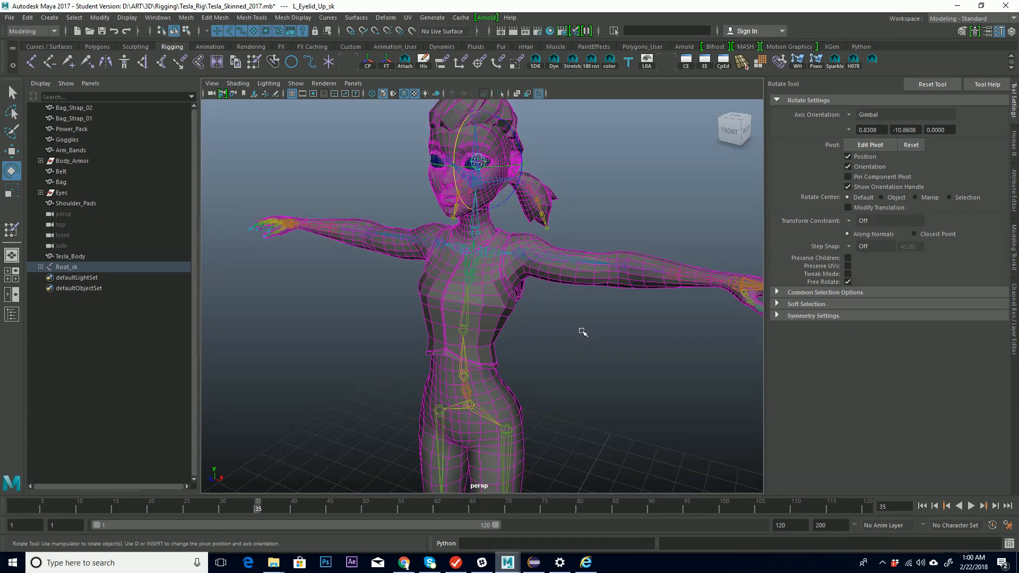
{"action": "key", "text": "alt"}
{"action": "key", "text": "alt"}
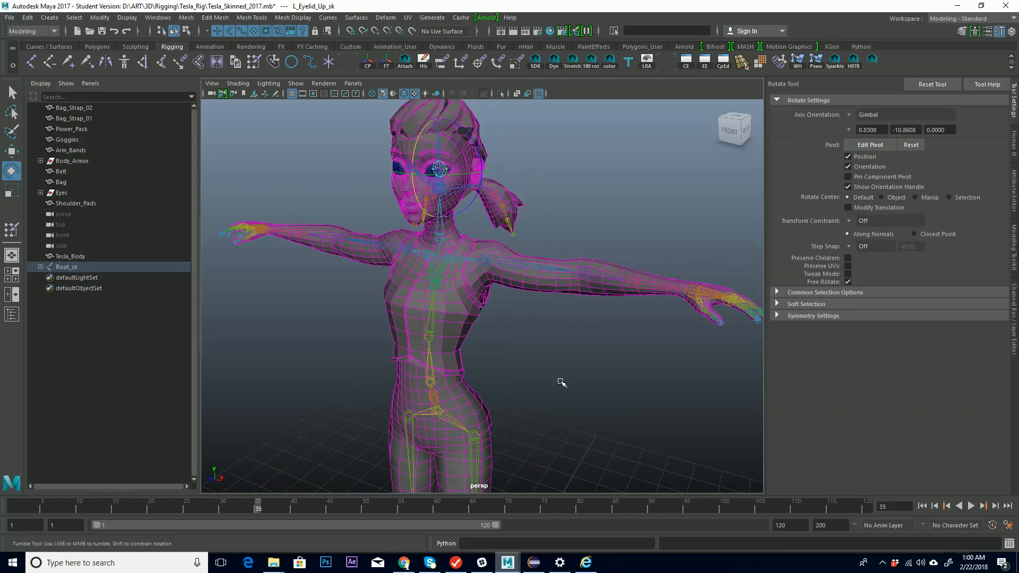